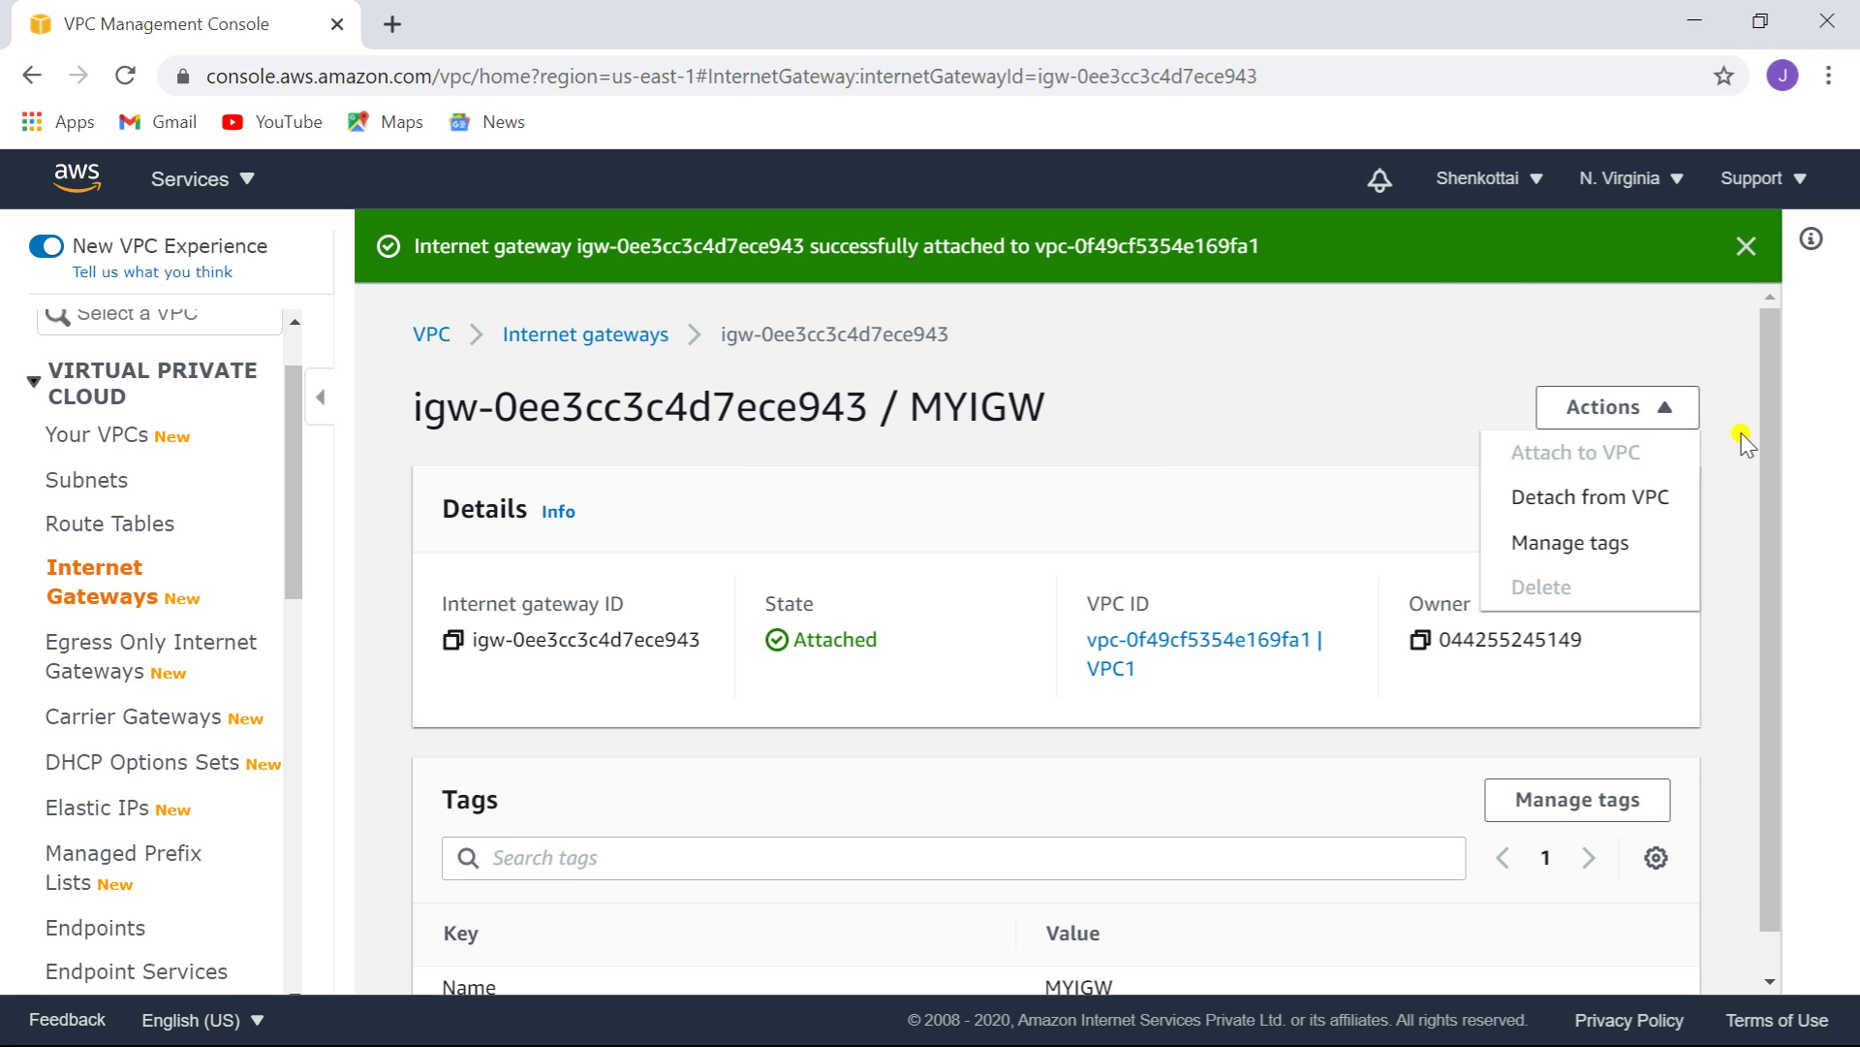
- Check the MYIGW internet gateway's details and the existing VPC's IPv4 CIDR in the list of VPCs
drag(1770, 419, 1774, 630)
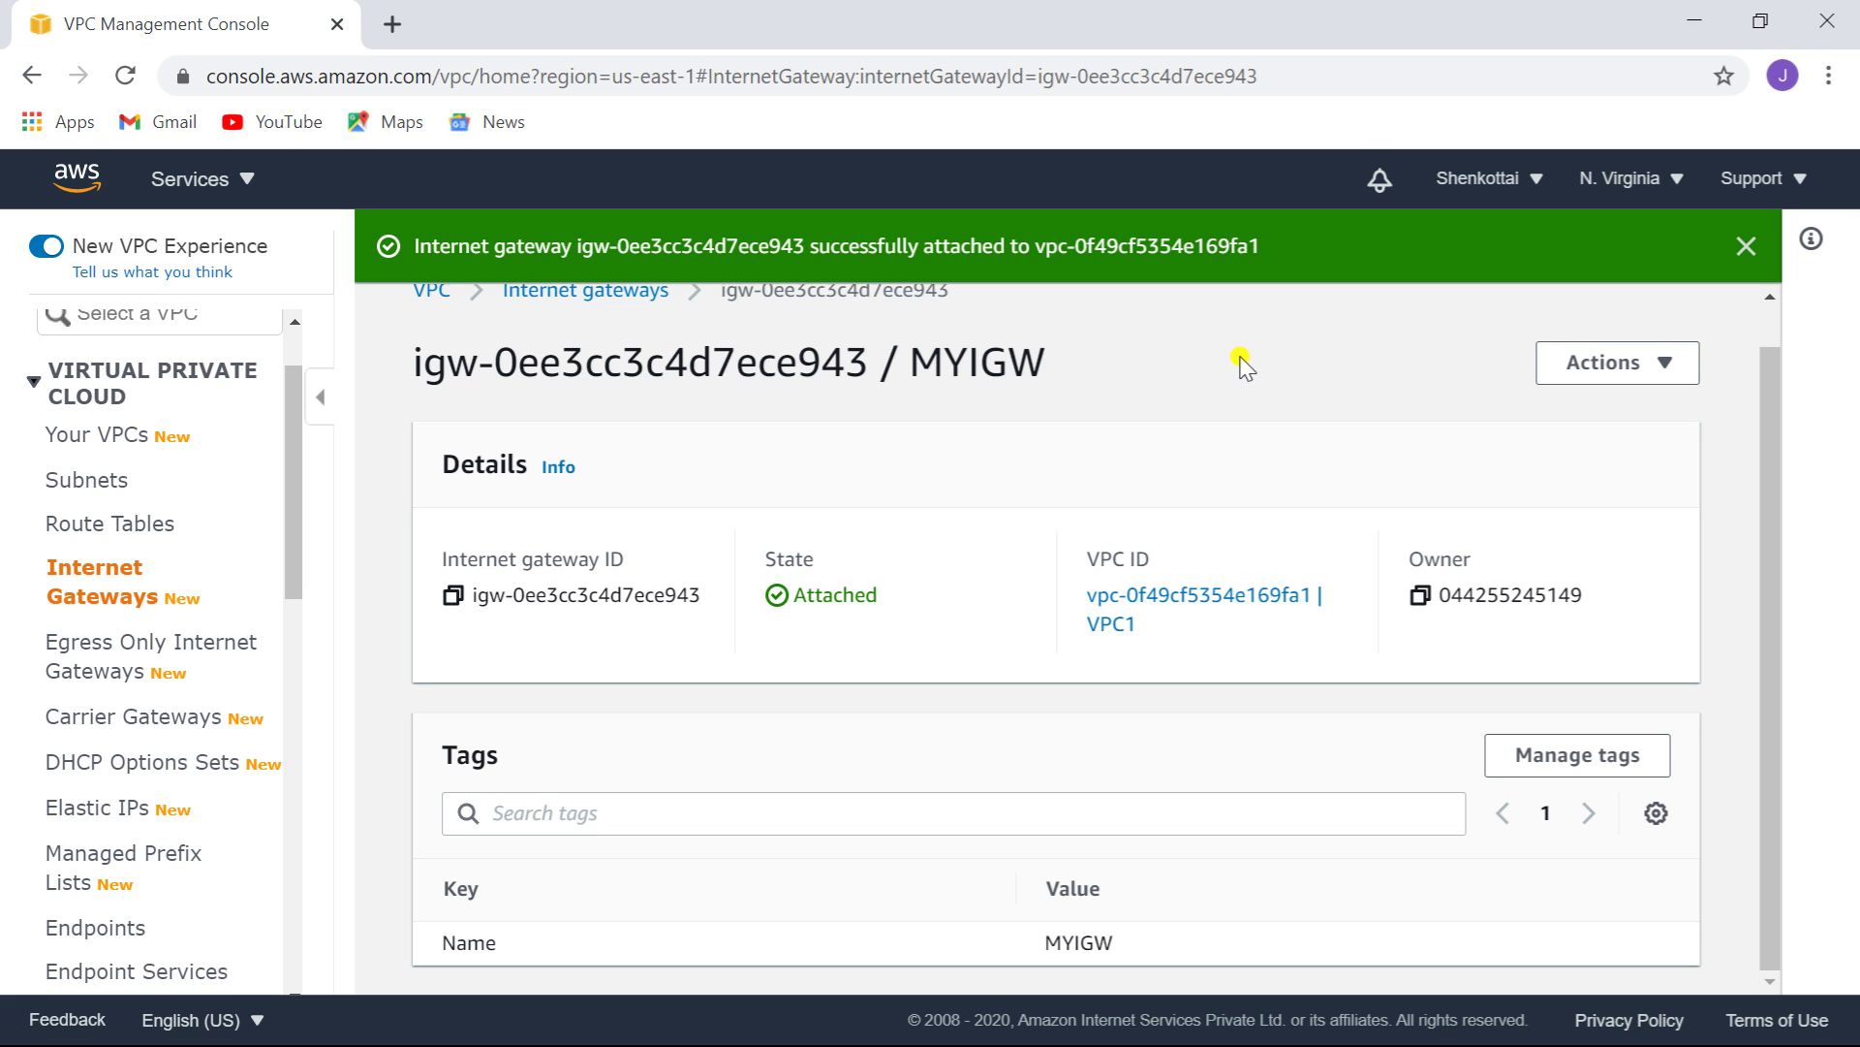
click(123, 444)
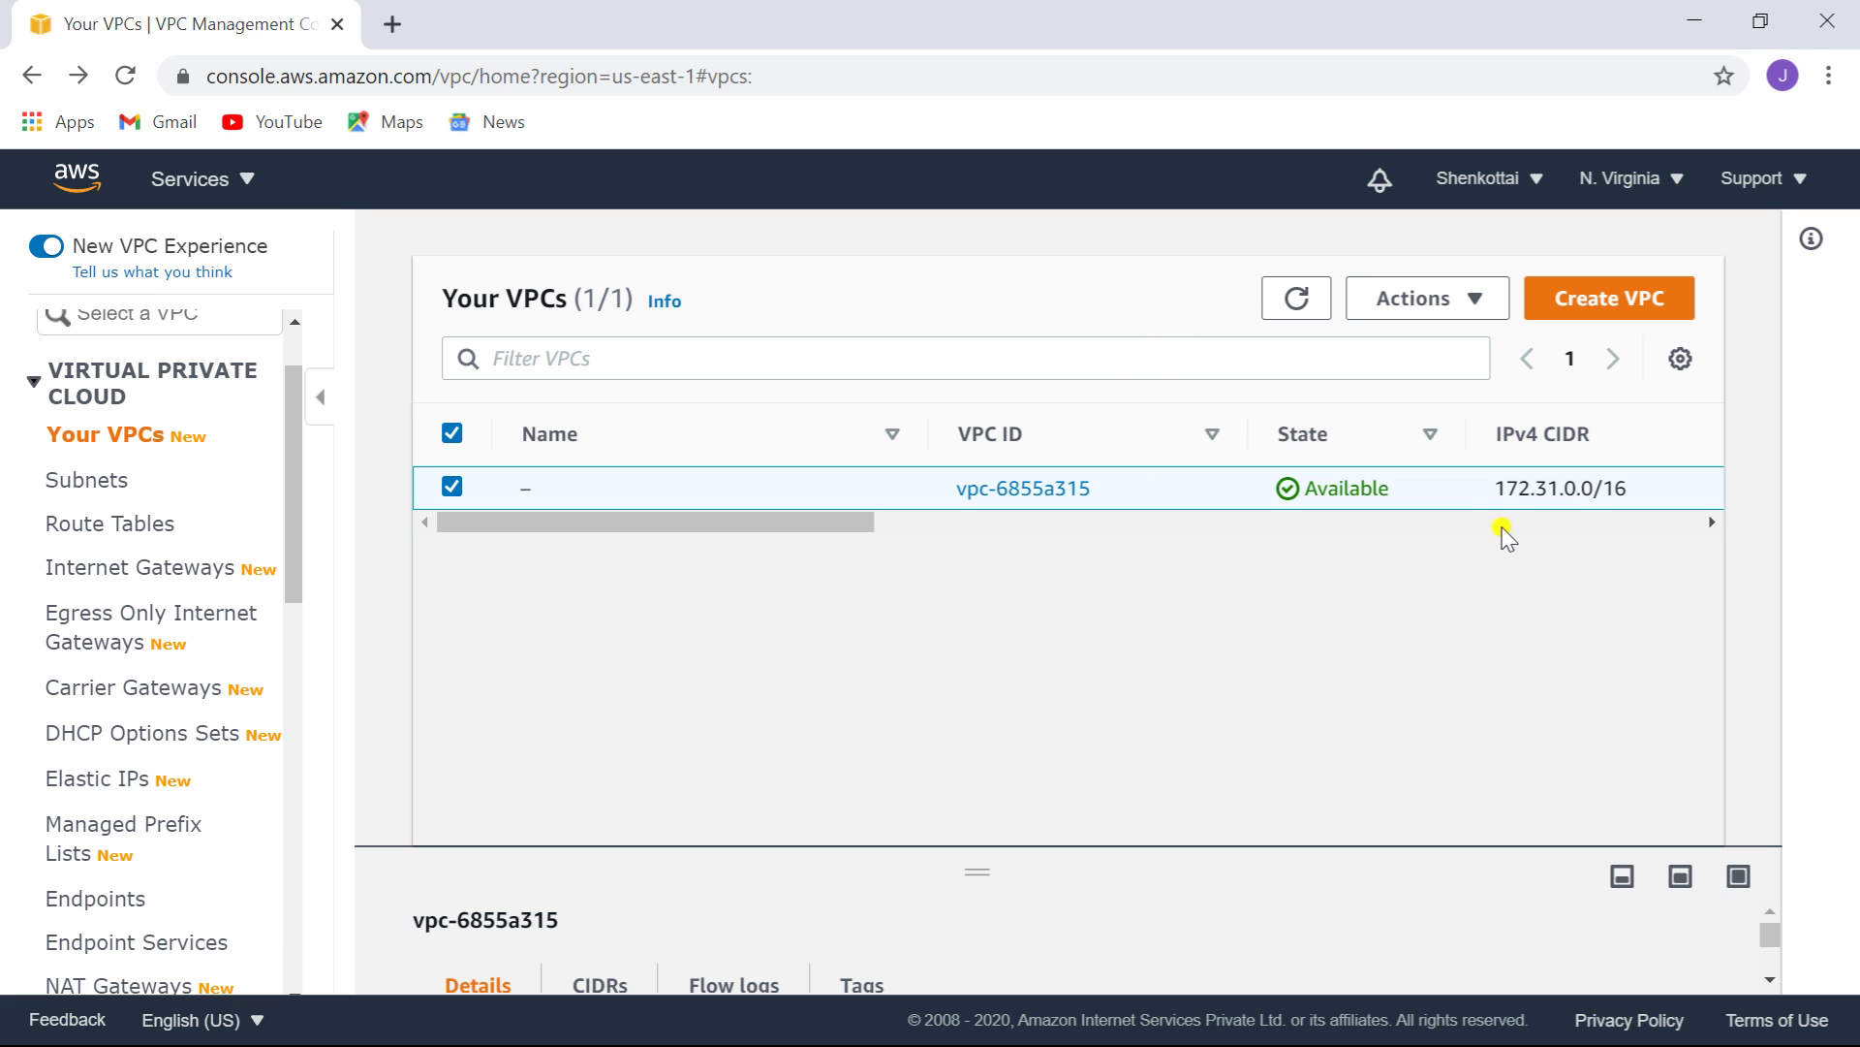
drag(1497, 488, 1635, 494)
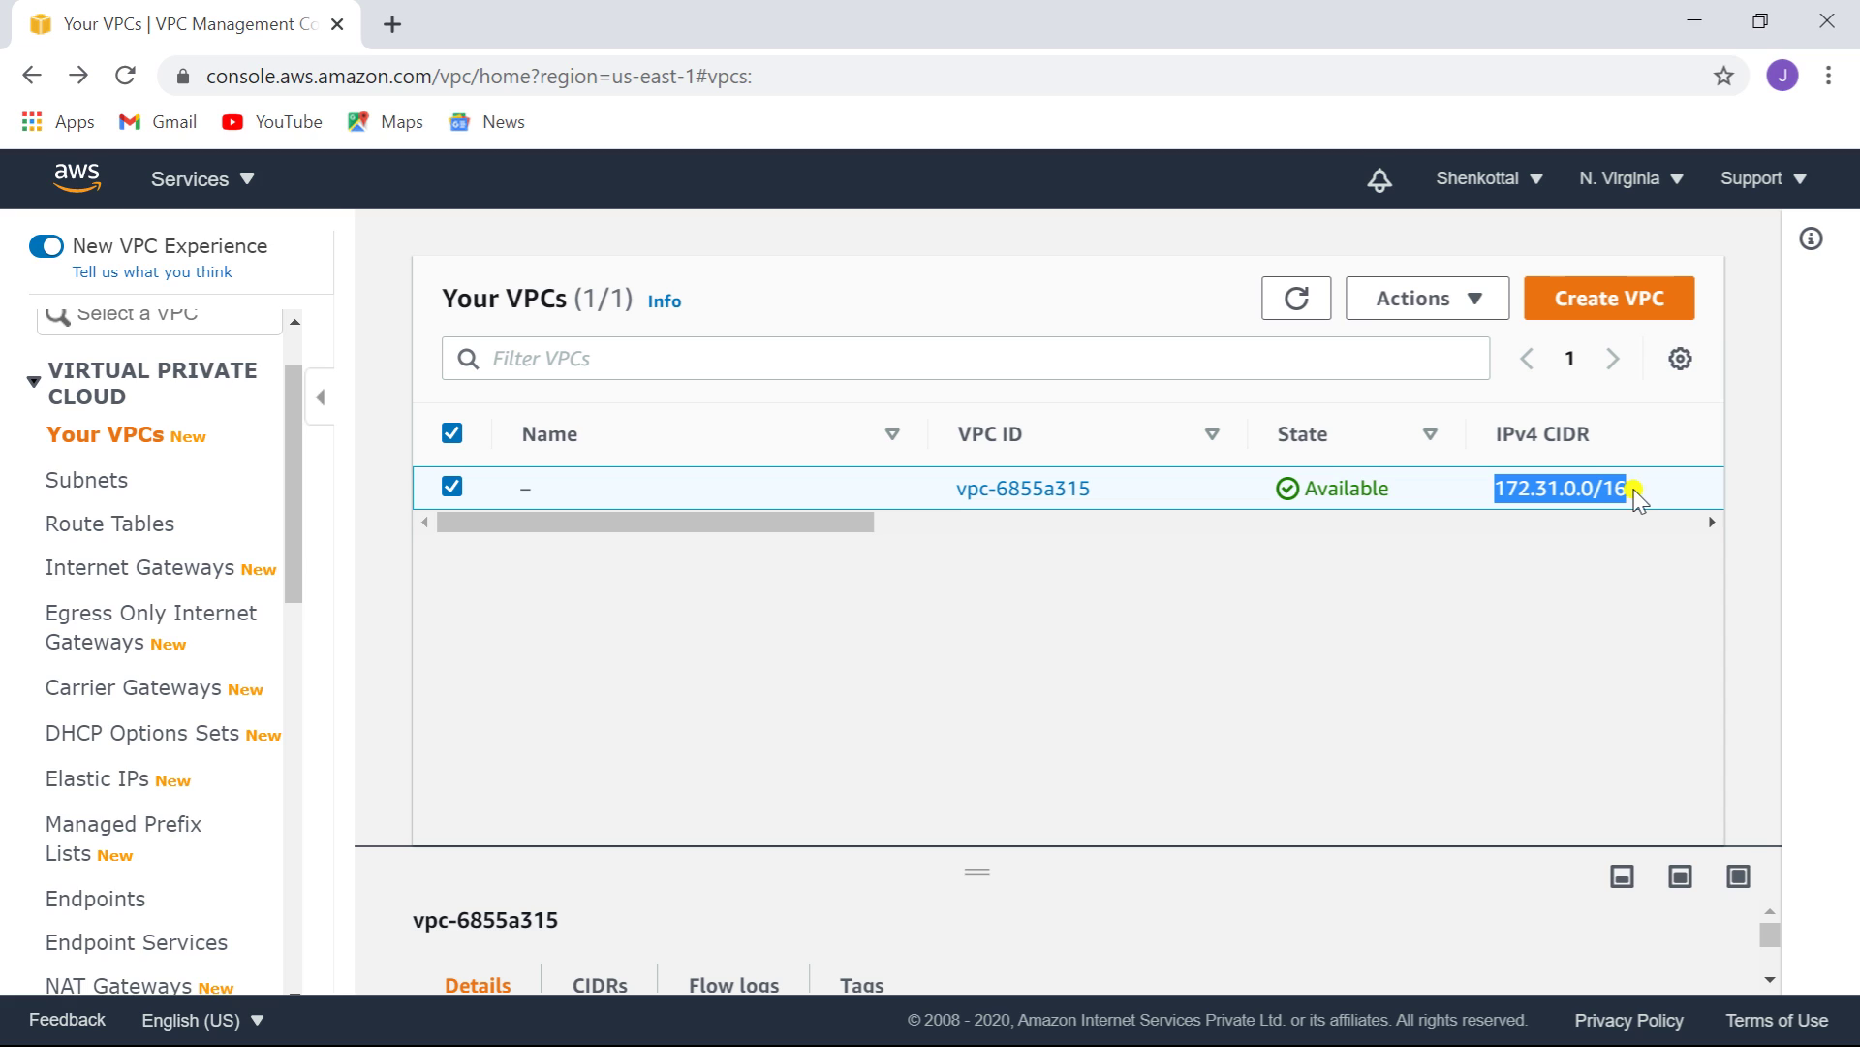
click(1641, 643)
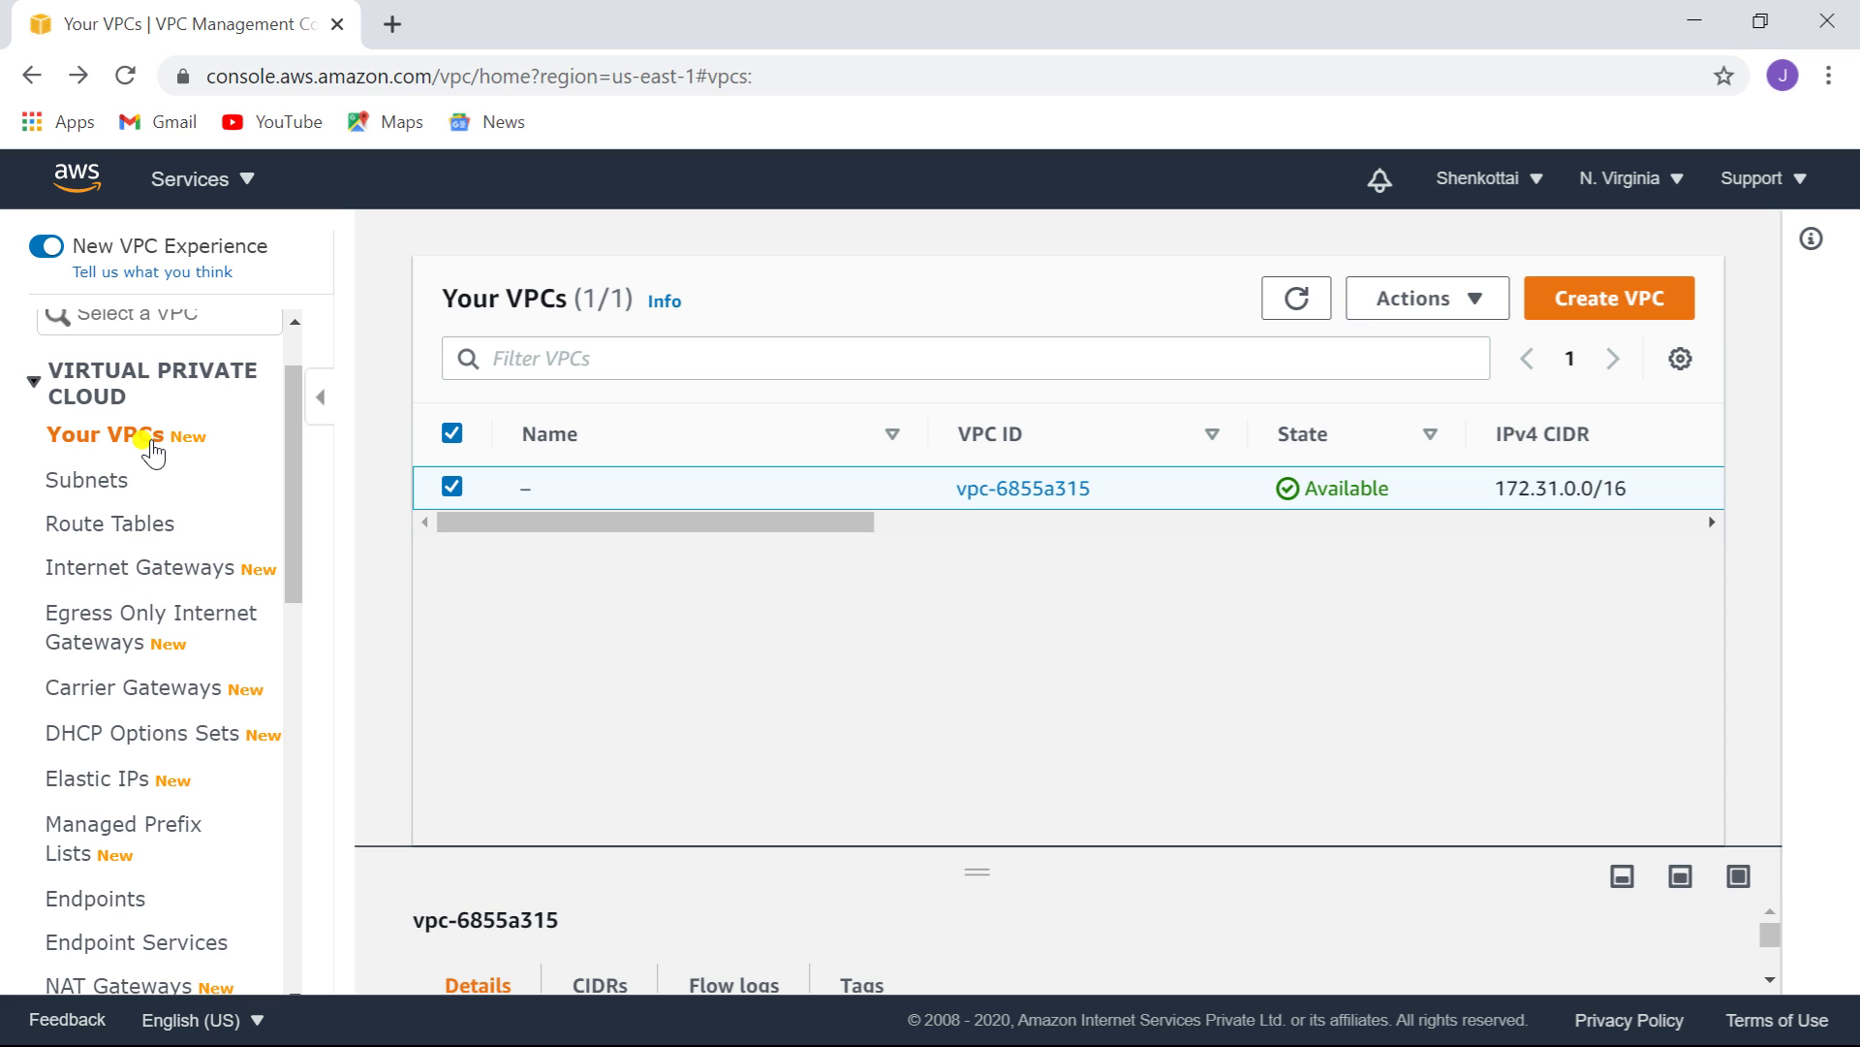
- Create a VPC with the name tag vpc1 and the IPv4 CIDR block 10.1.0.0/16
click(1605, 287)
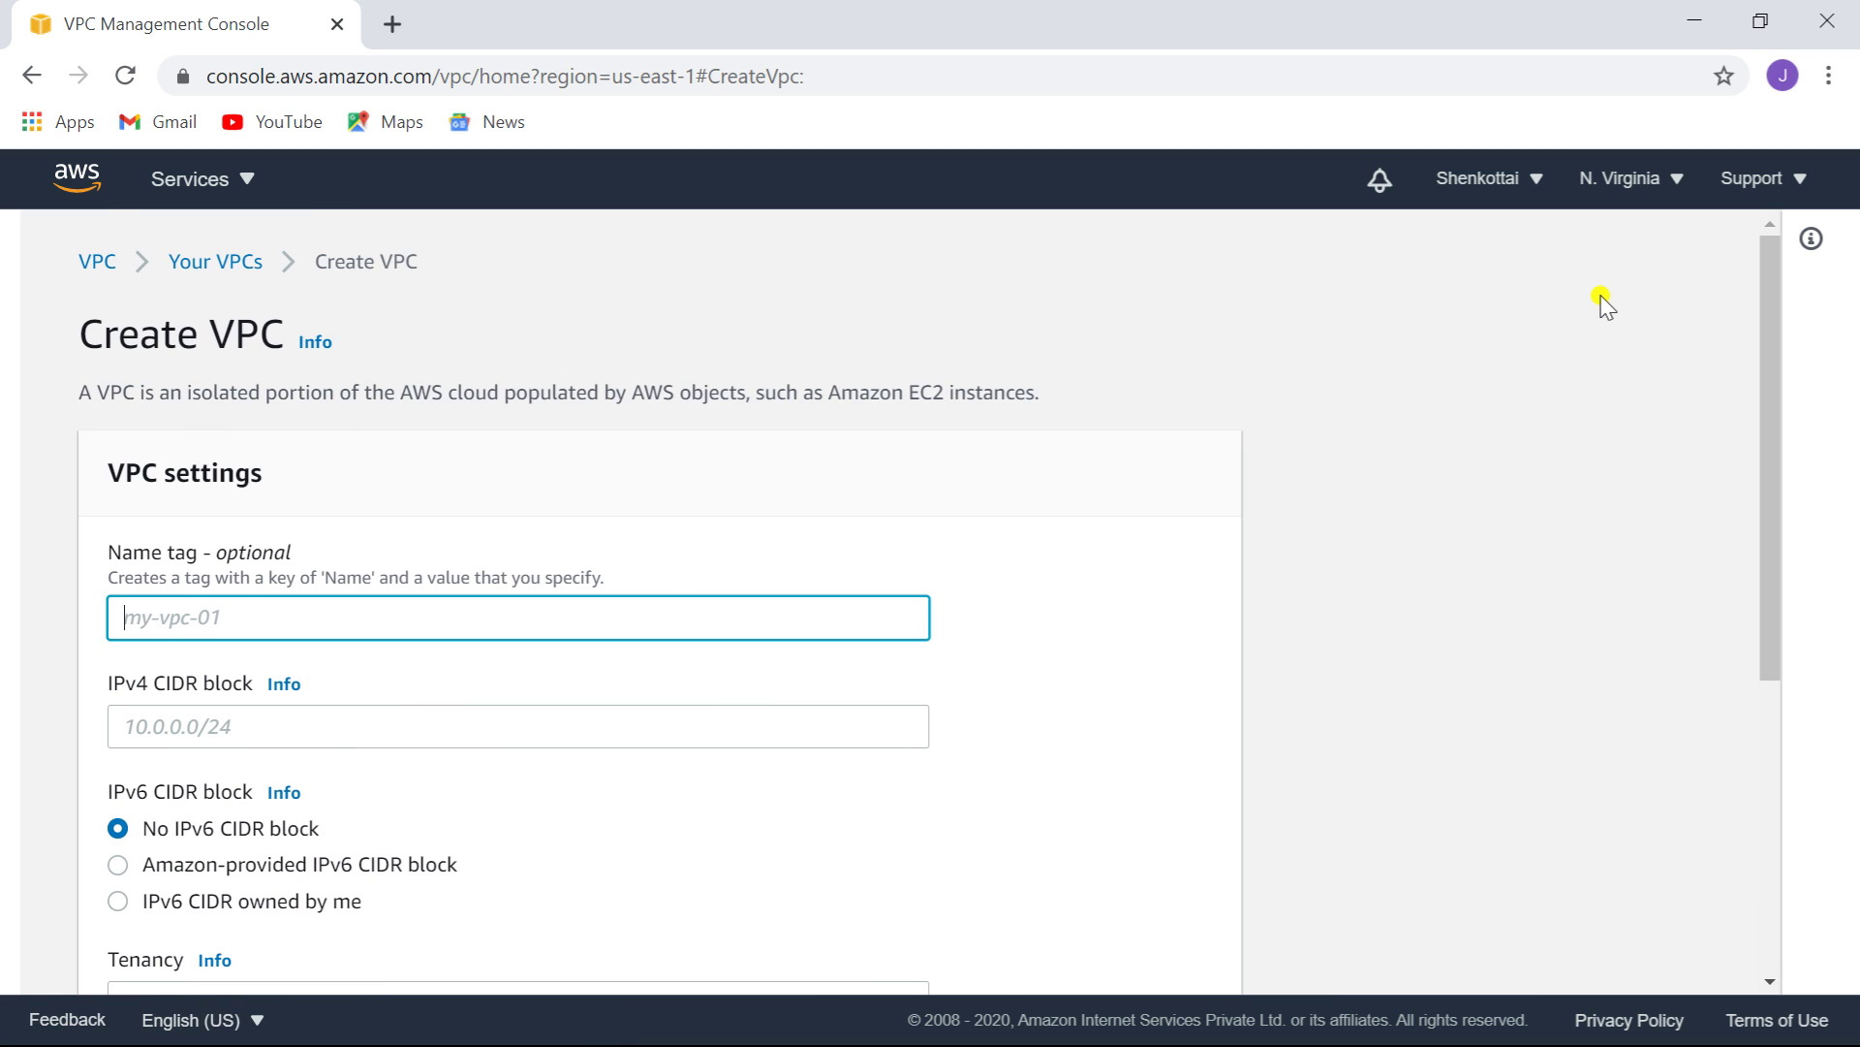
text(vpc1)
click(524, 719)
text(10)
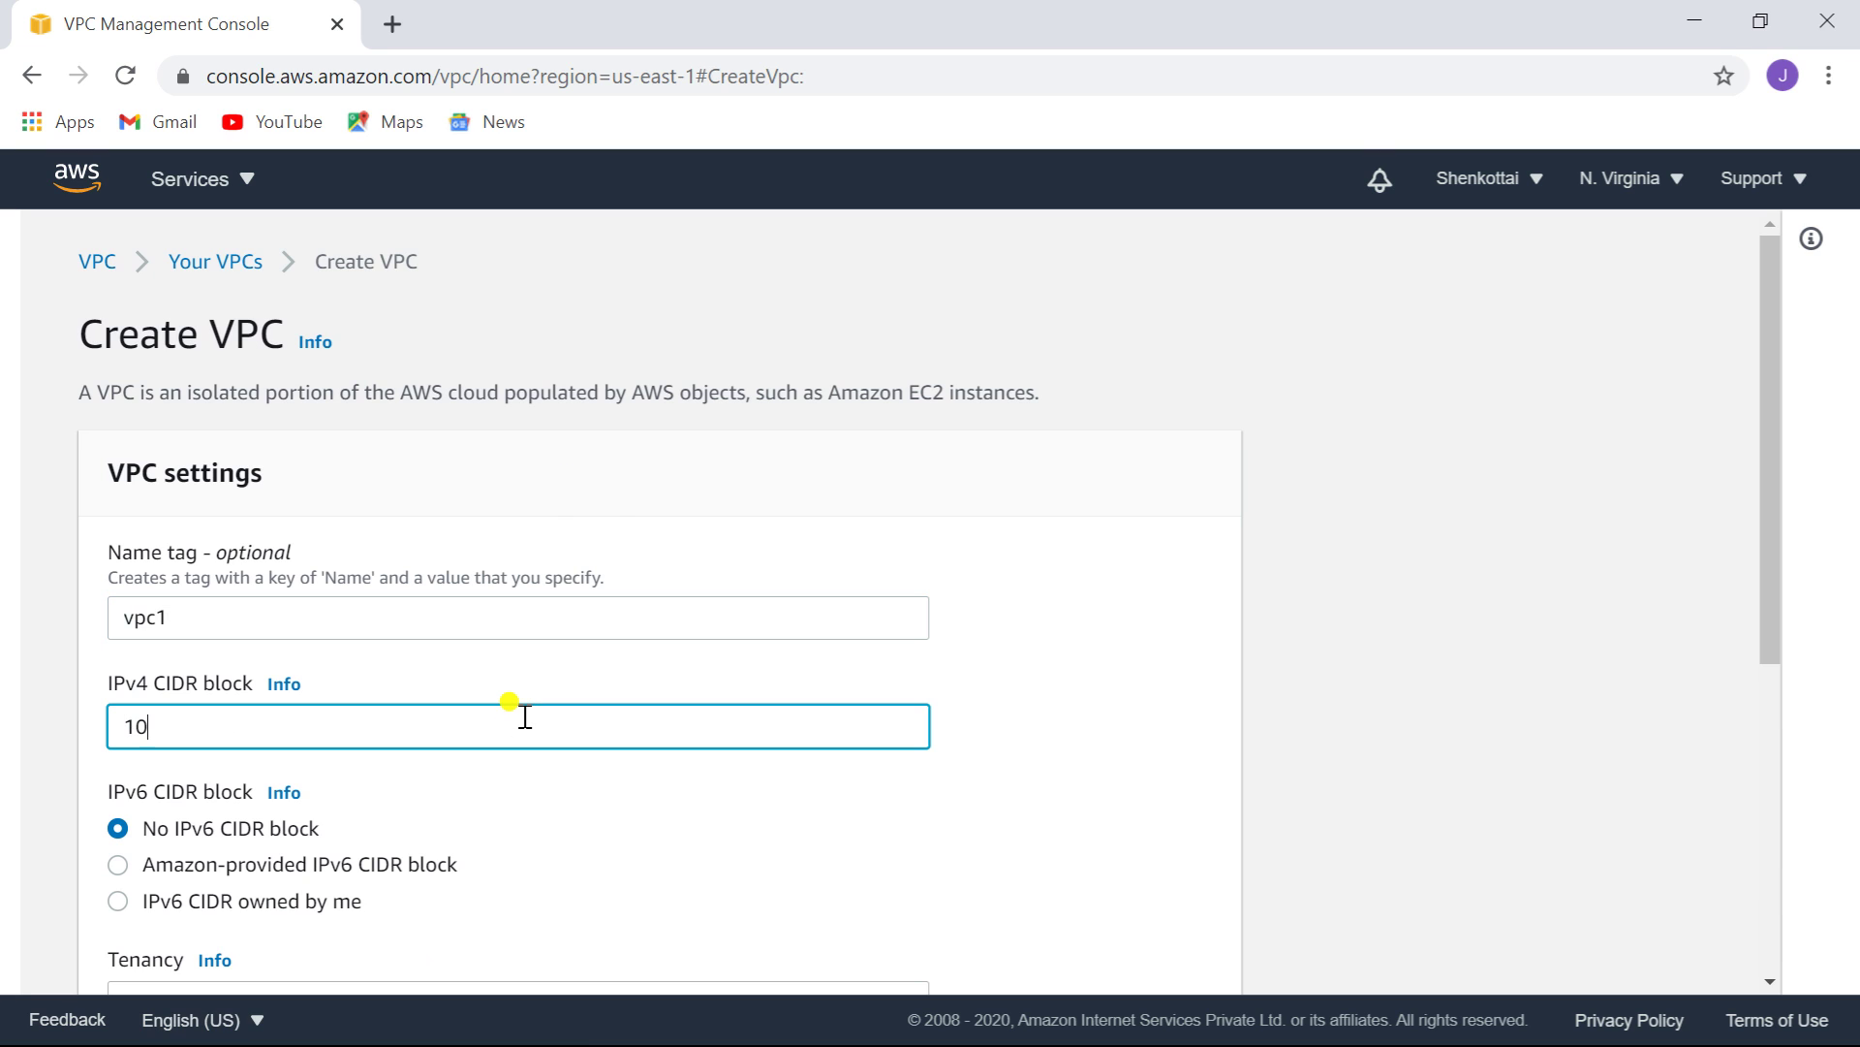
text(.1.0.0/16)
drag(1775, 448, 1777, 602)
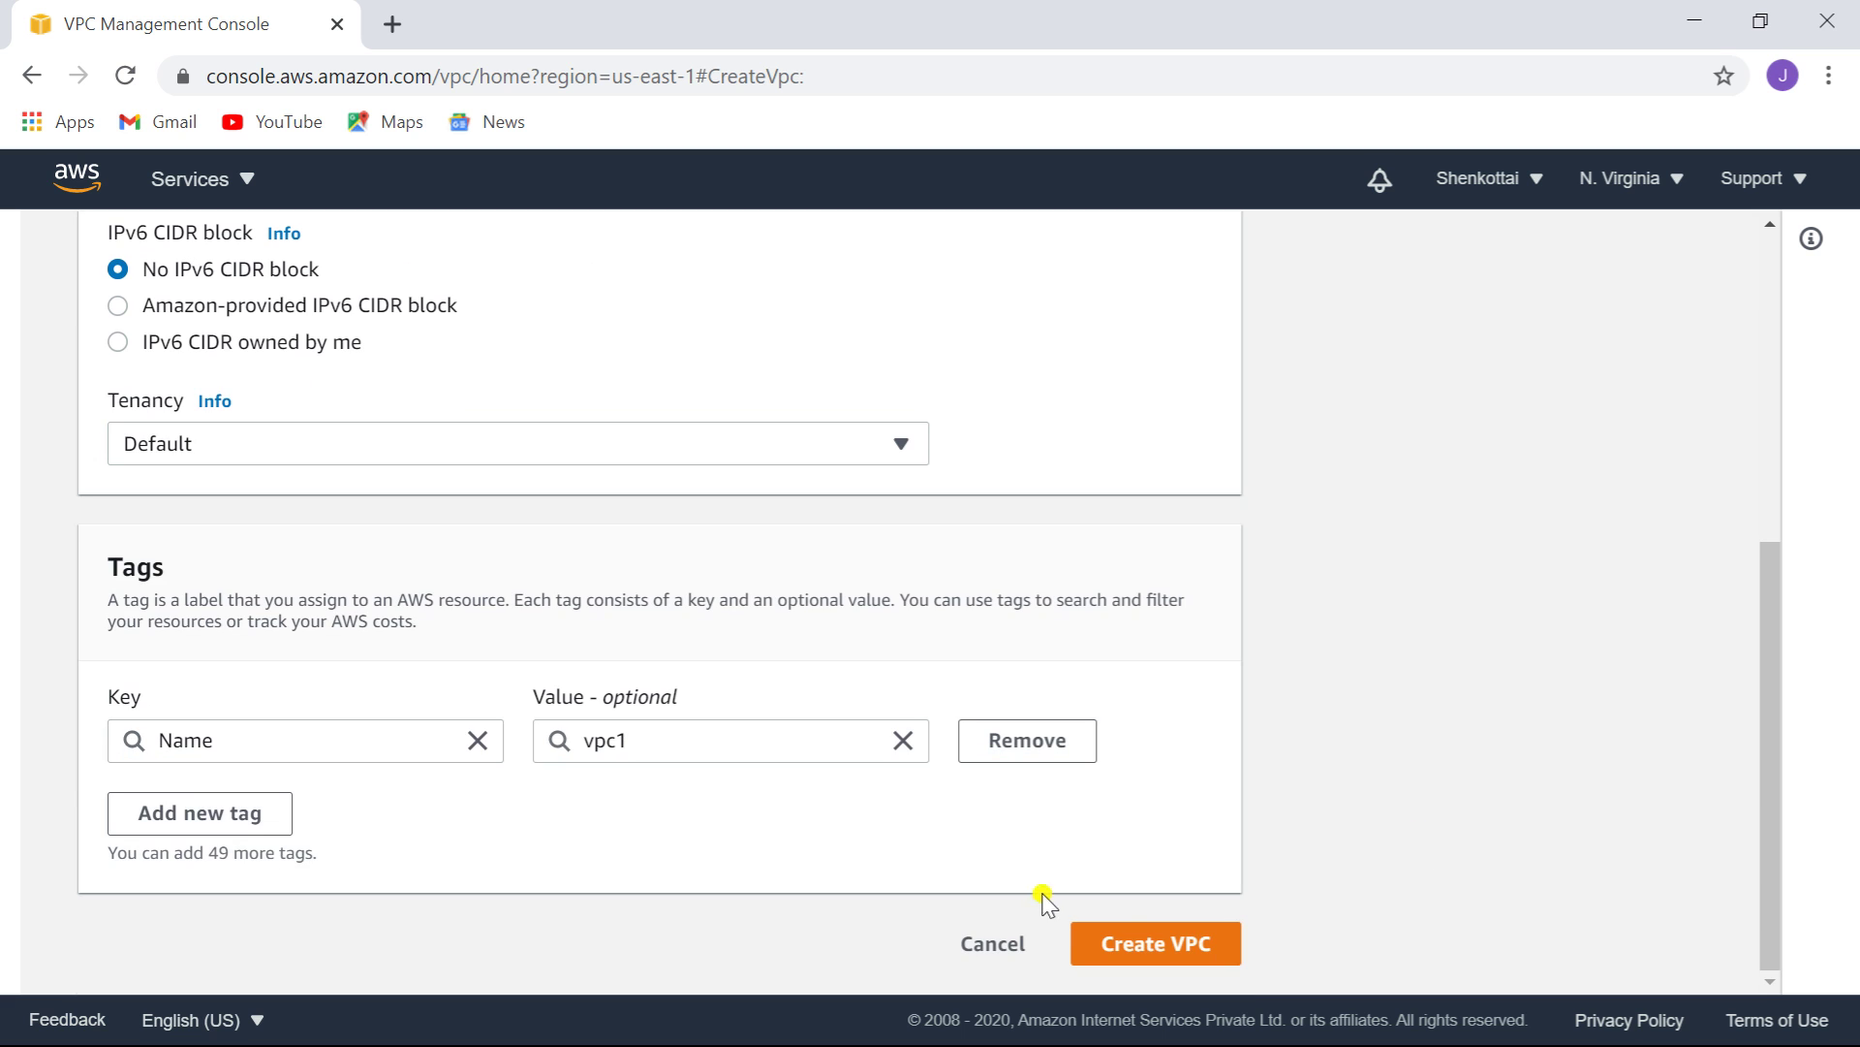
click(1149, 959)
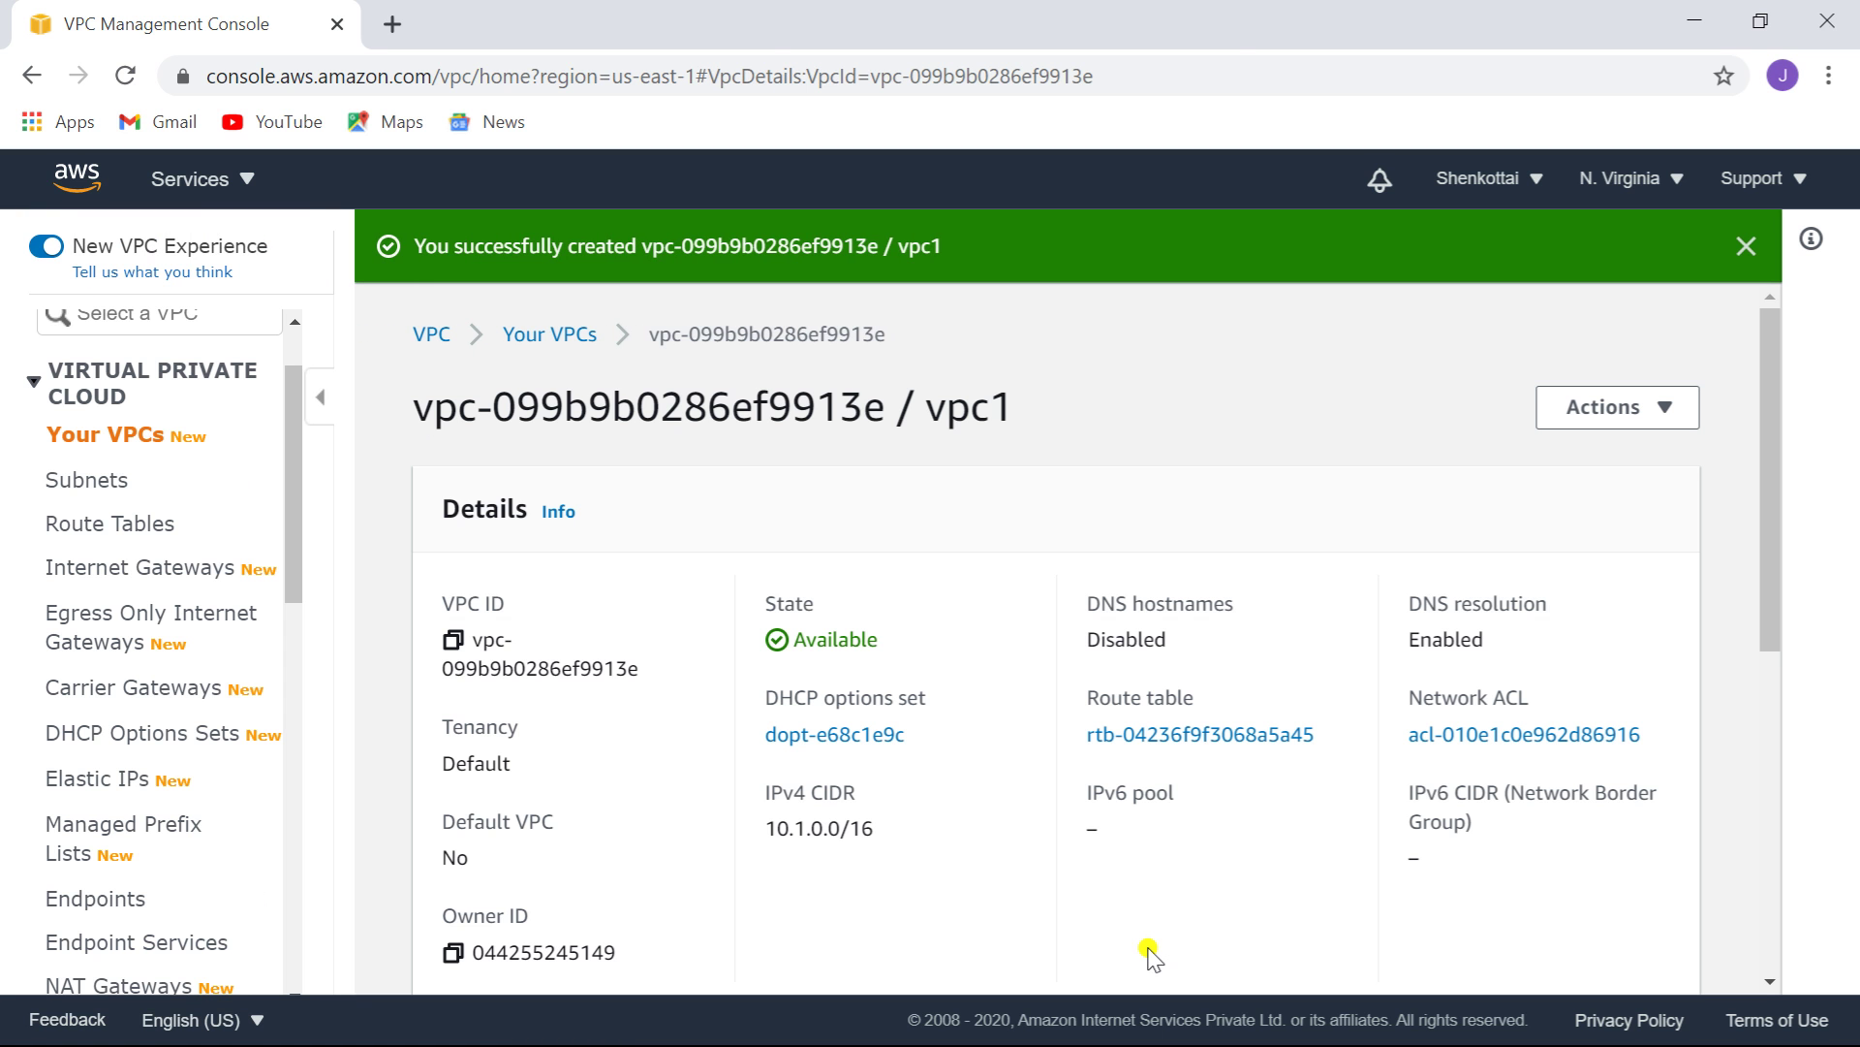
- Create a second VPC with the name tag vpc2 and the IPv4 CIDR block 10.2.0.0/16
click(134, 442)
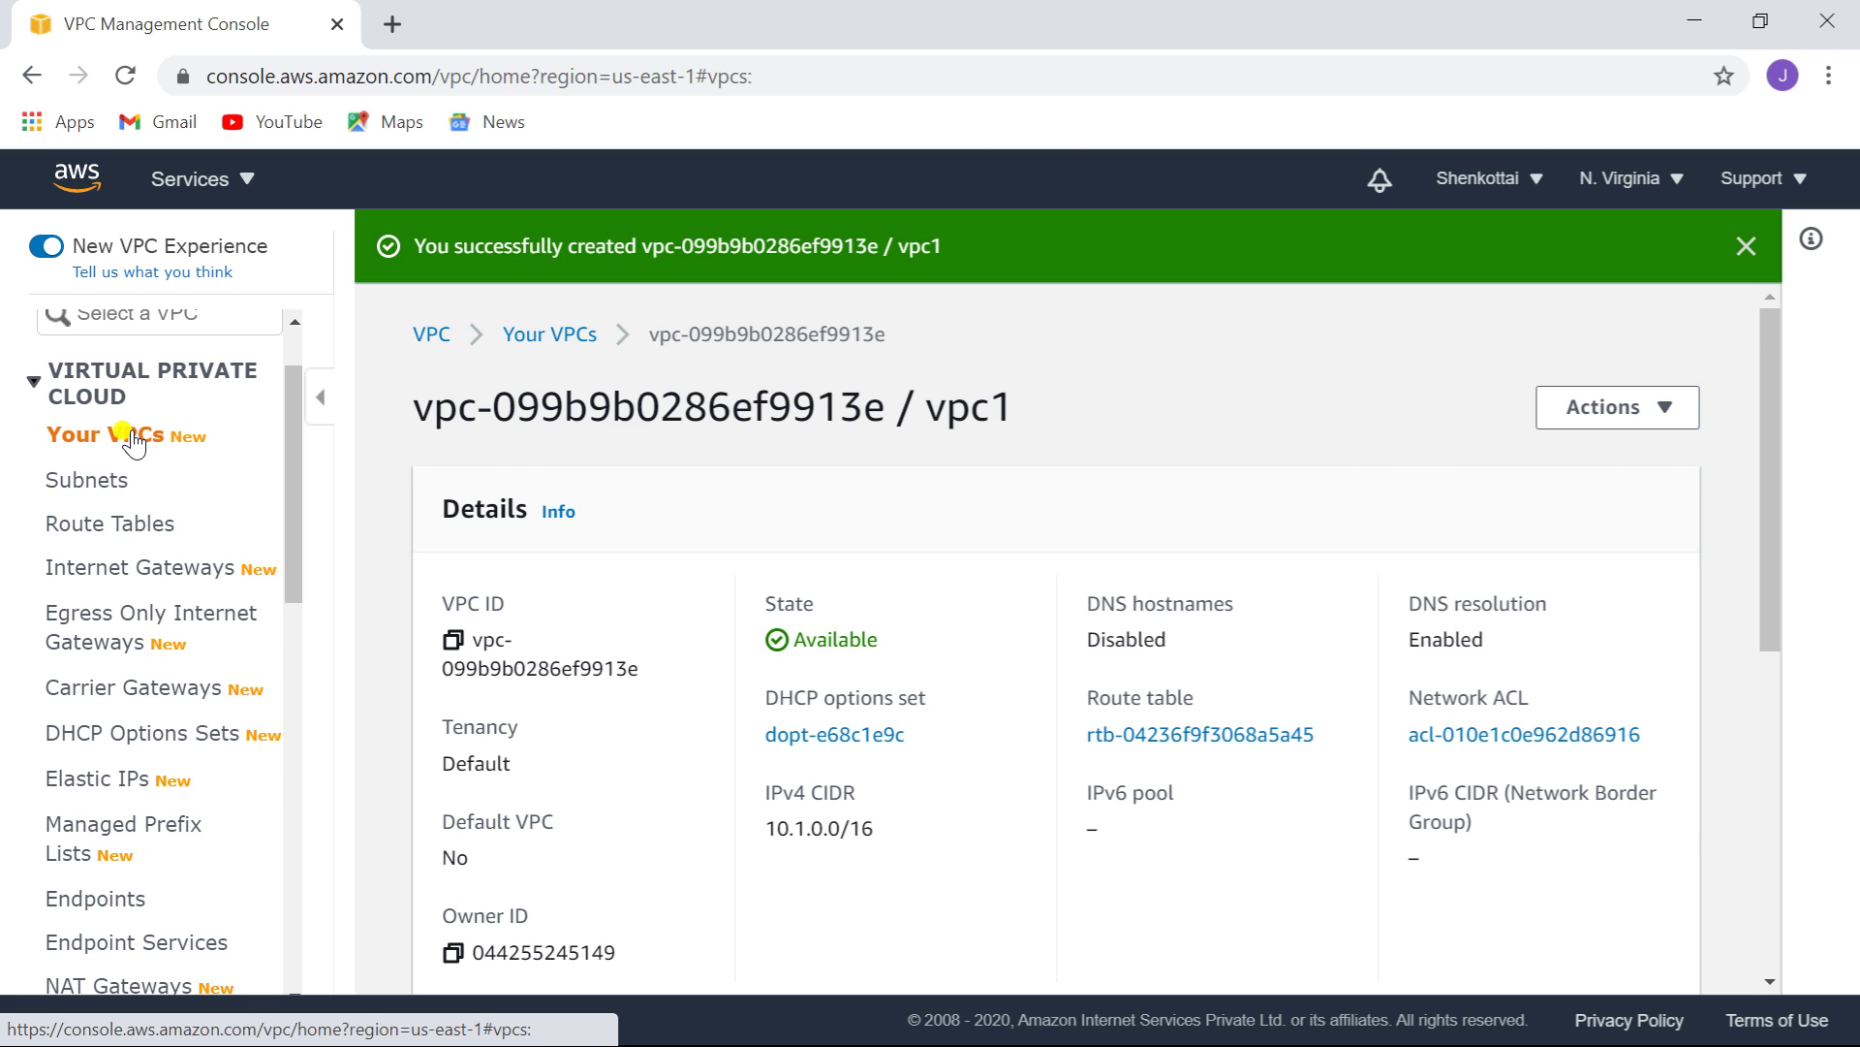
click(1608, 374)
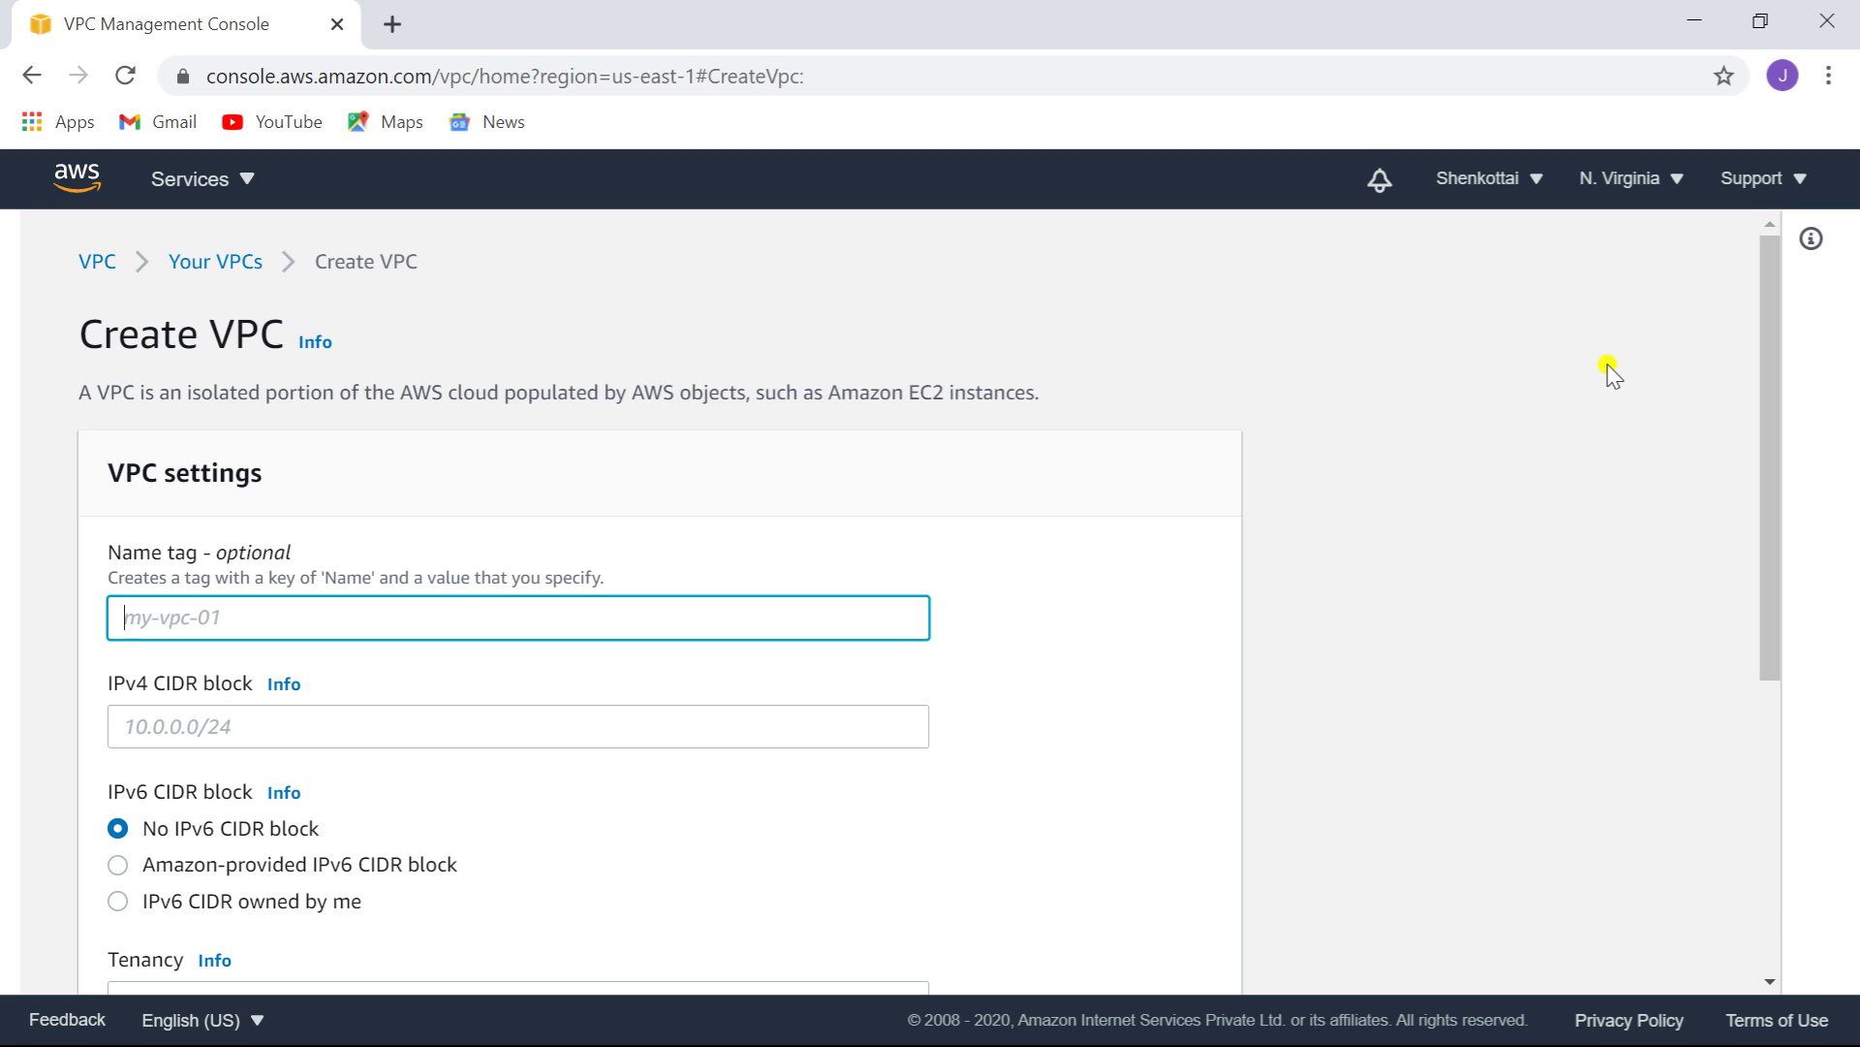
text(vpc2)
click(779, 722)
text(10.2.0.)
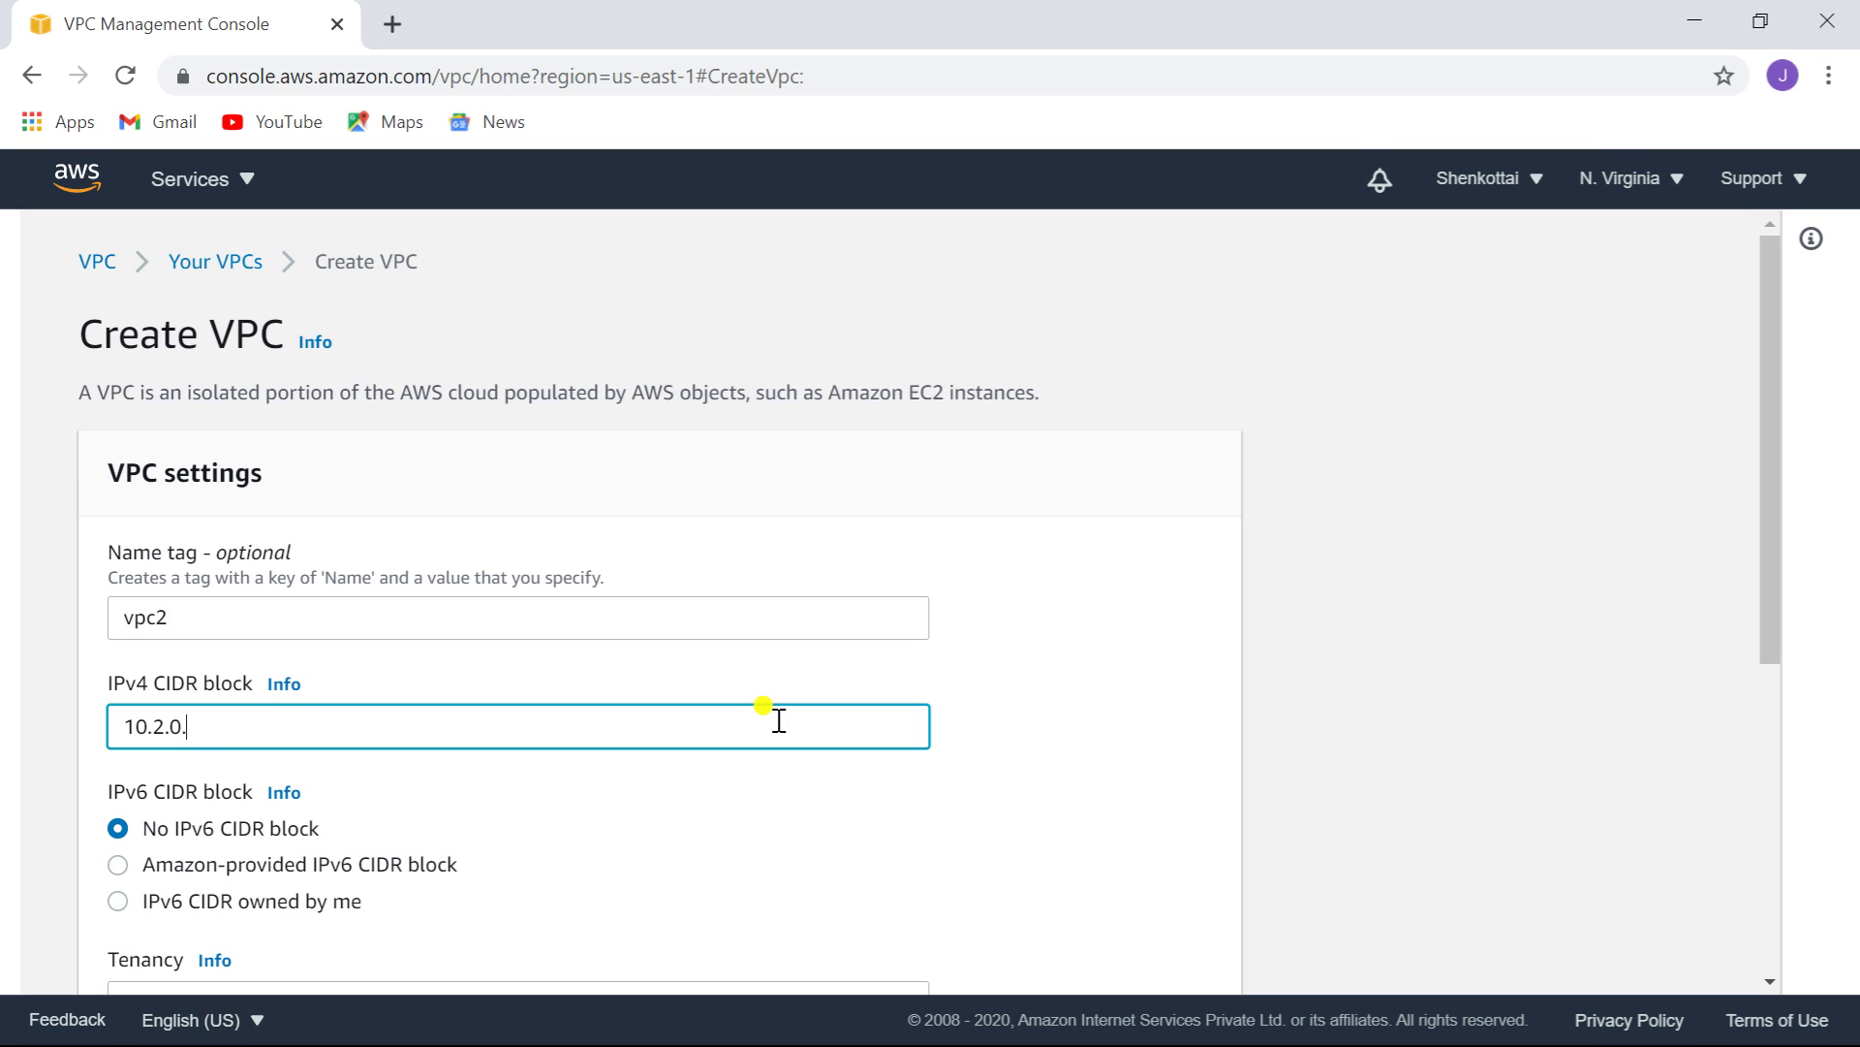
text(0/16)
drag(1762, 591, 1828, 925)
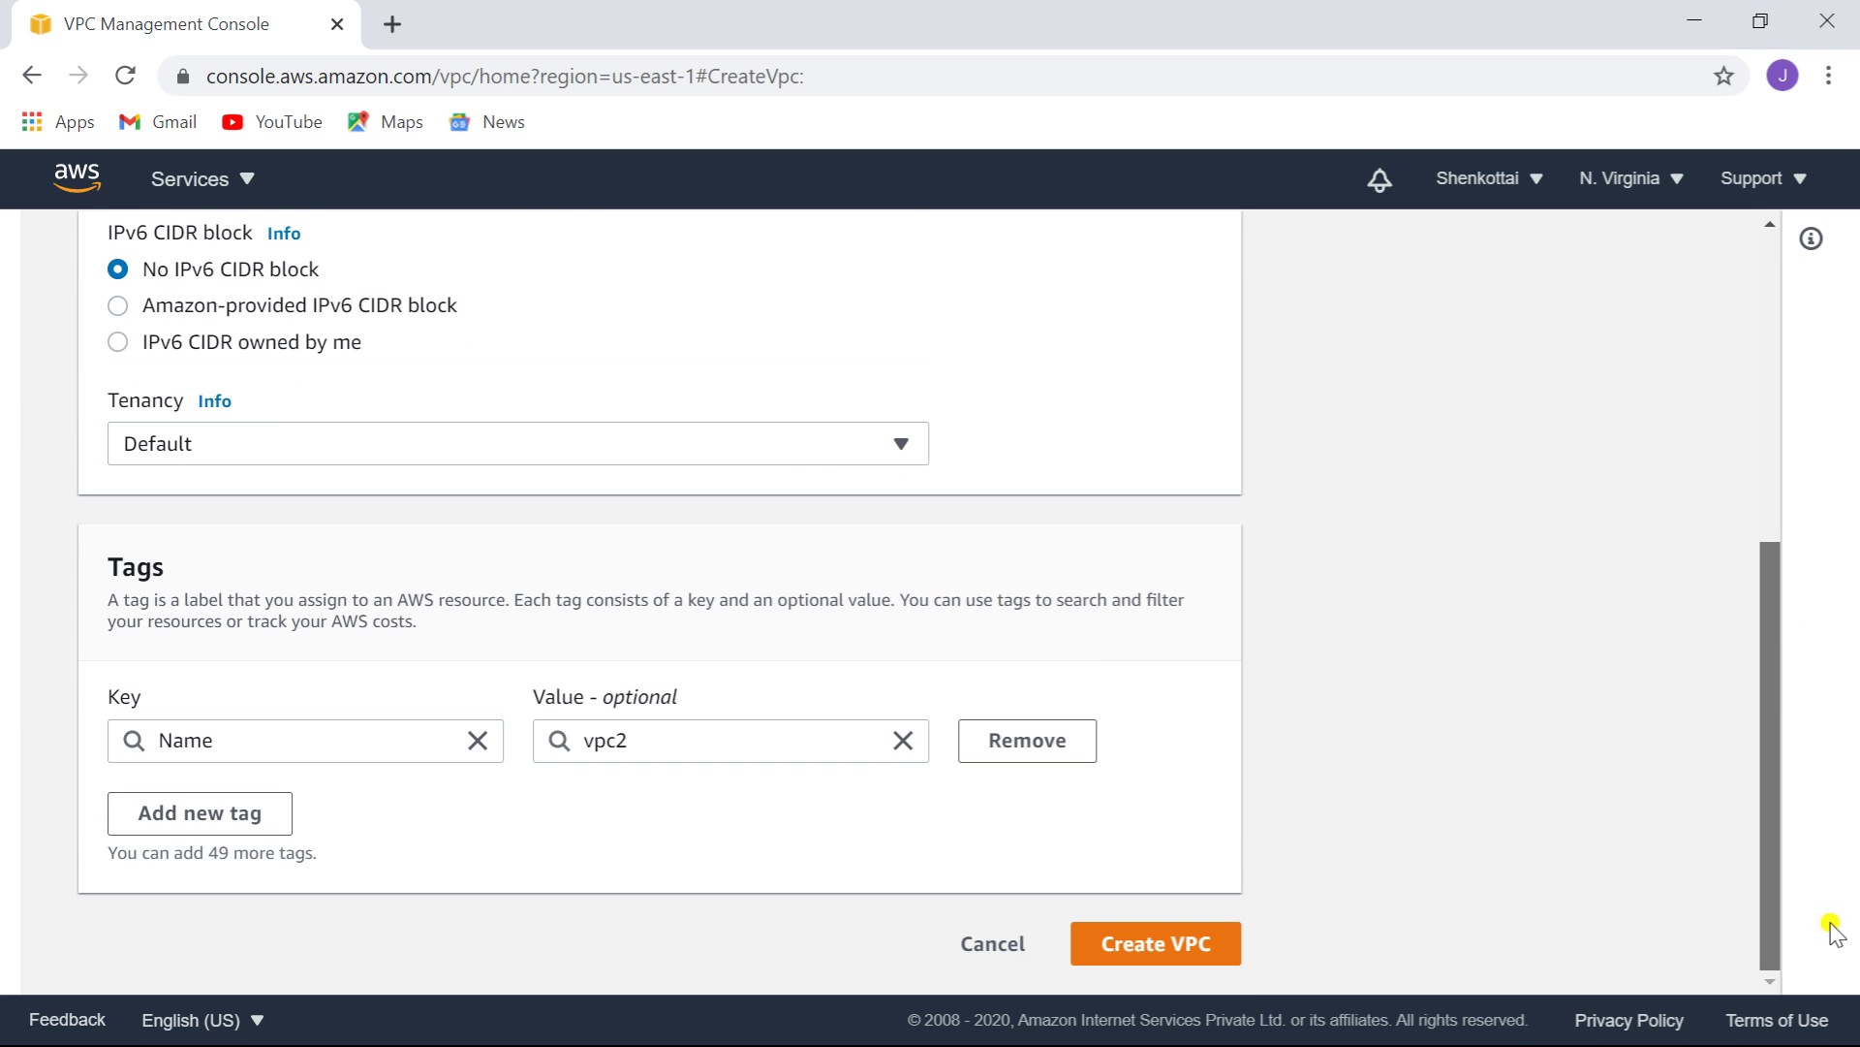
click(1146, 954)
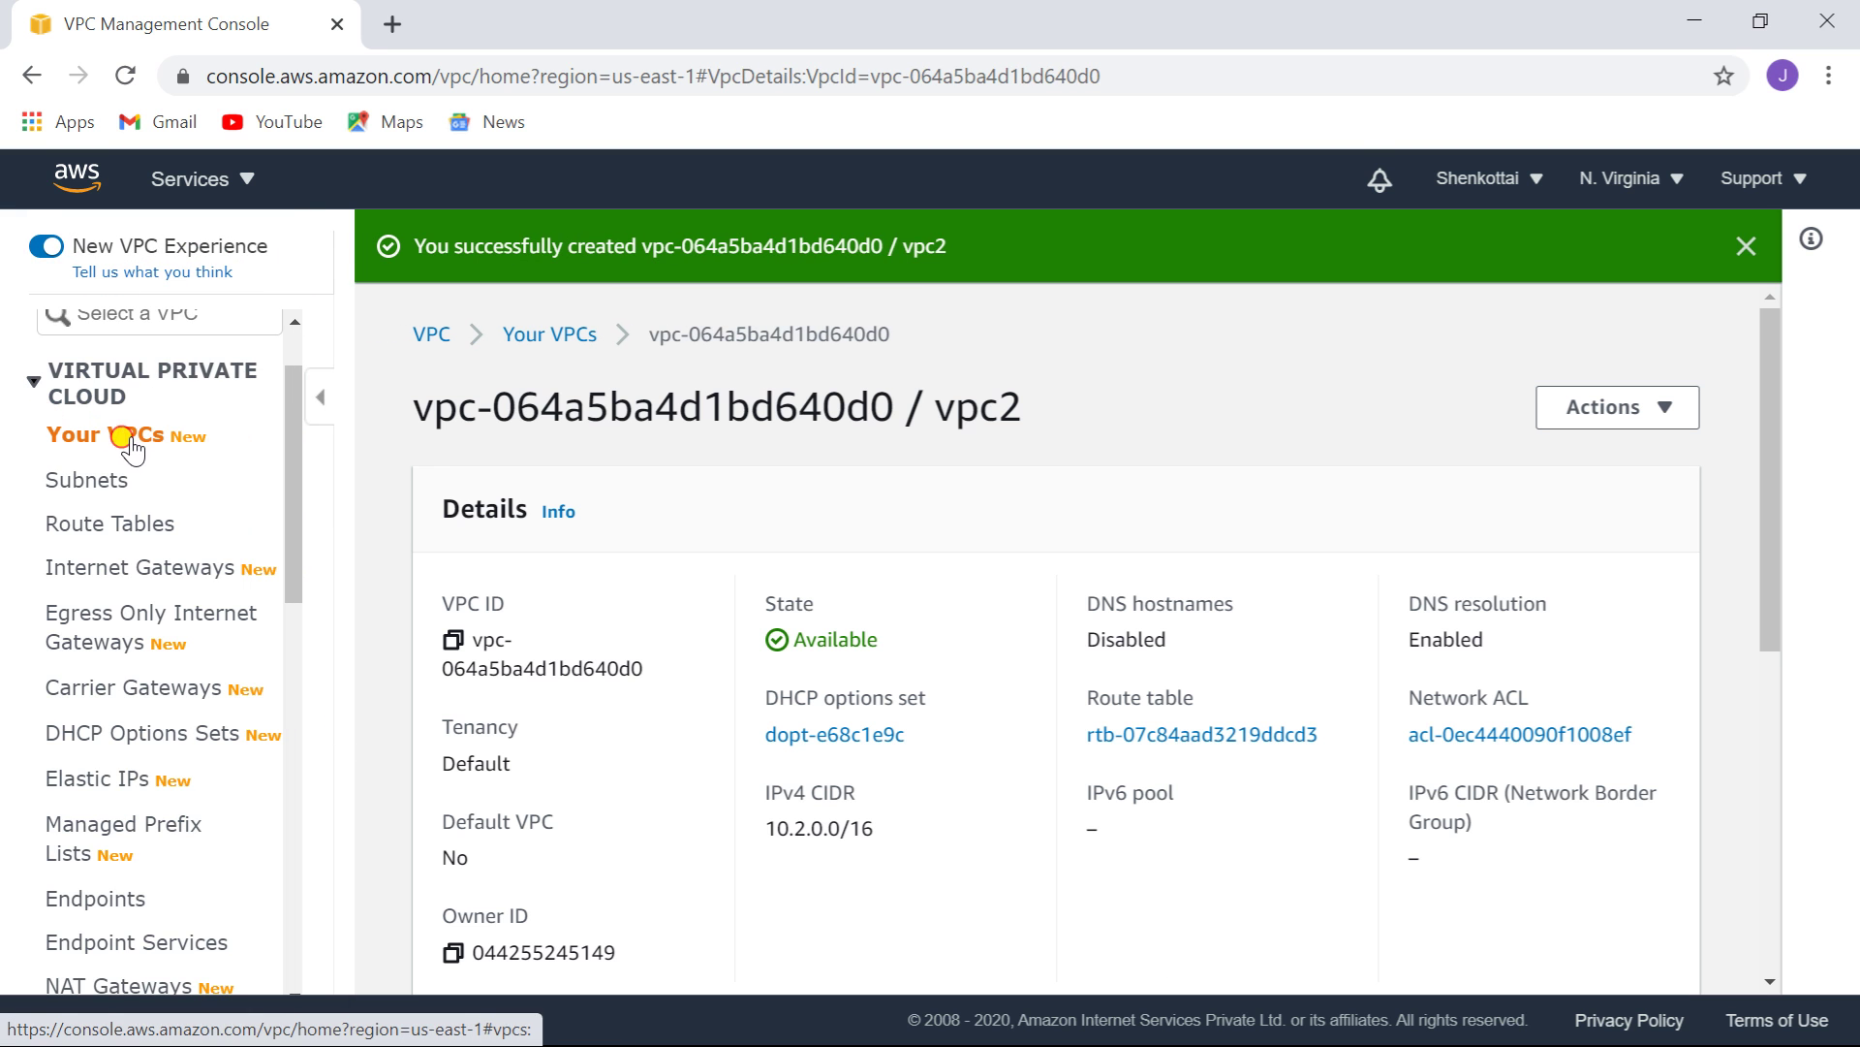
- Create a third VPC with the name tag vpc3 and the IPv4 CIDR block 10.3.0.0/16
click(126, 438)
click(1640, 370)
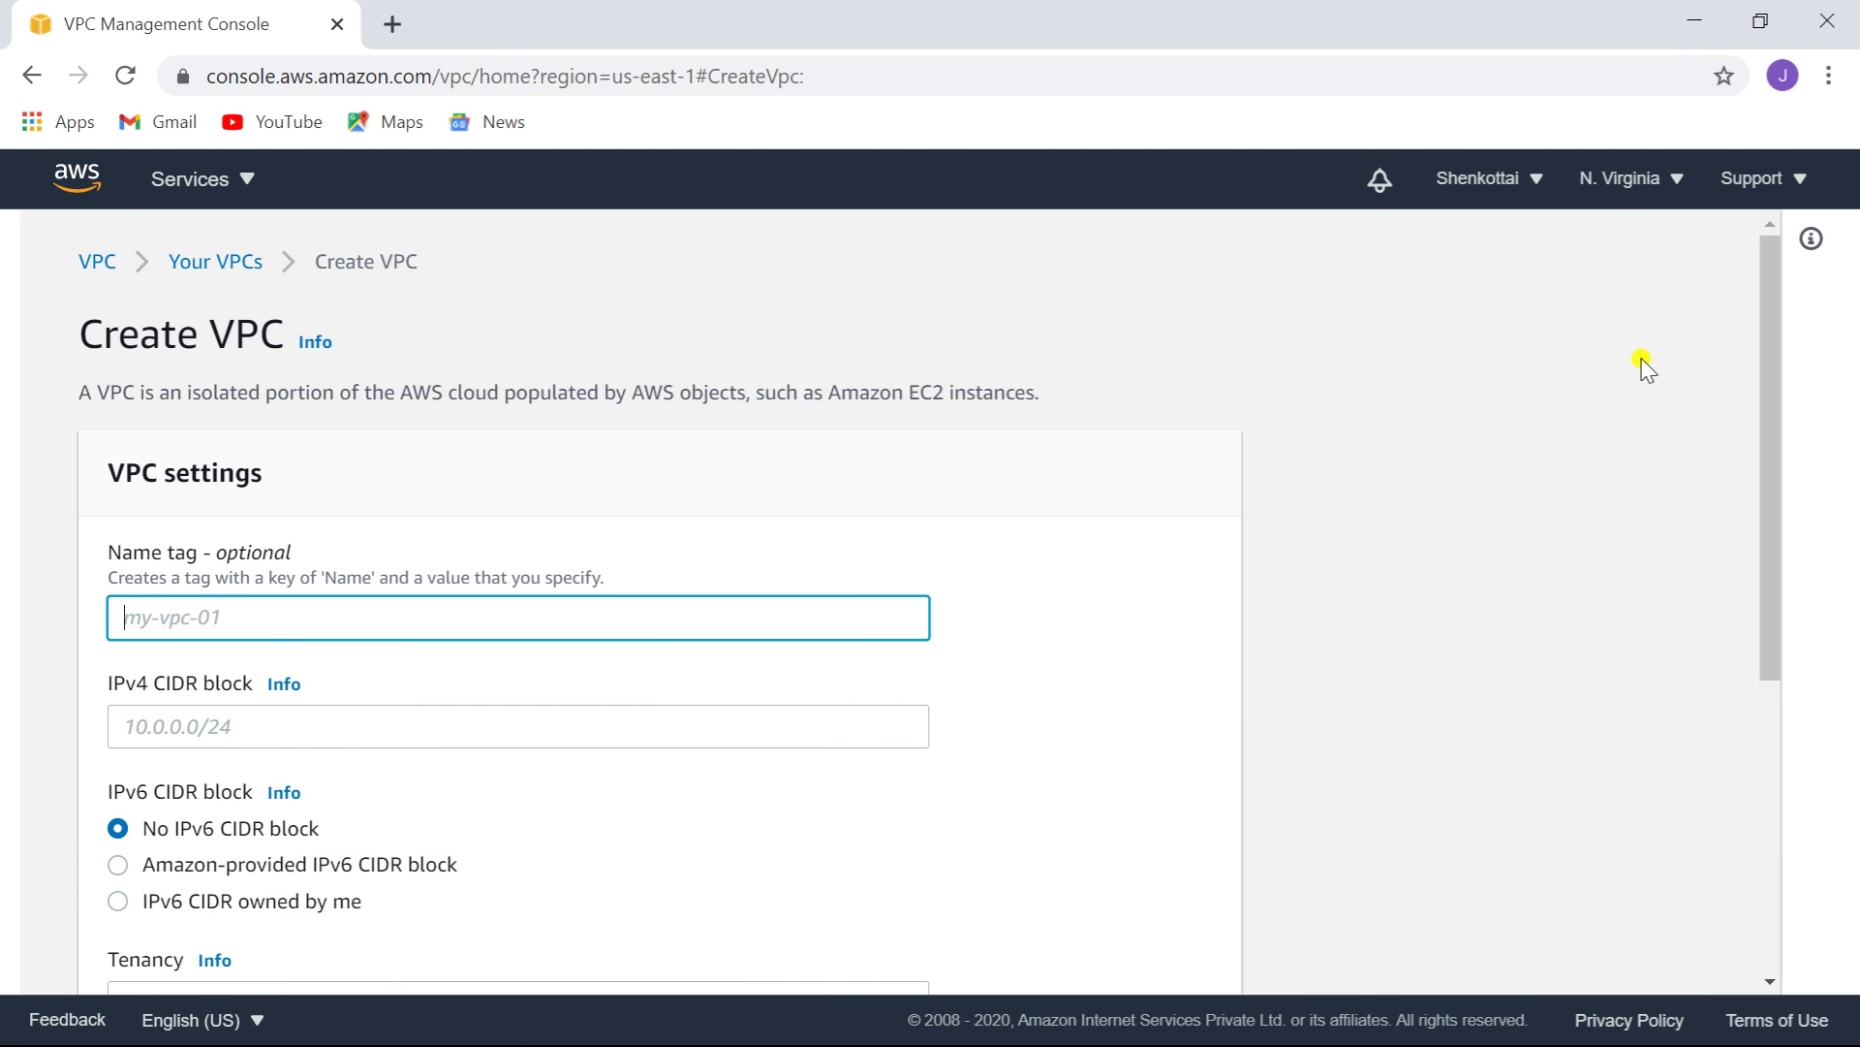
text(vpc3)
click(829, 719)
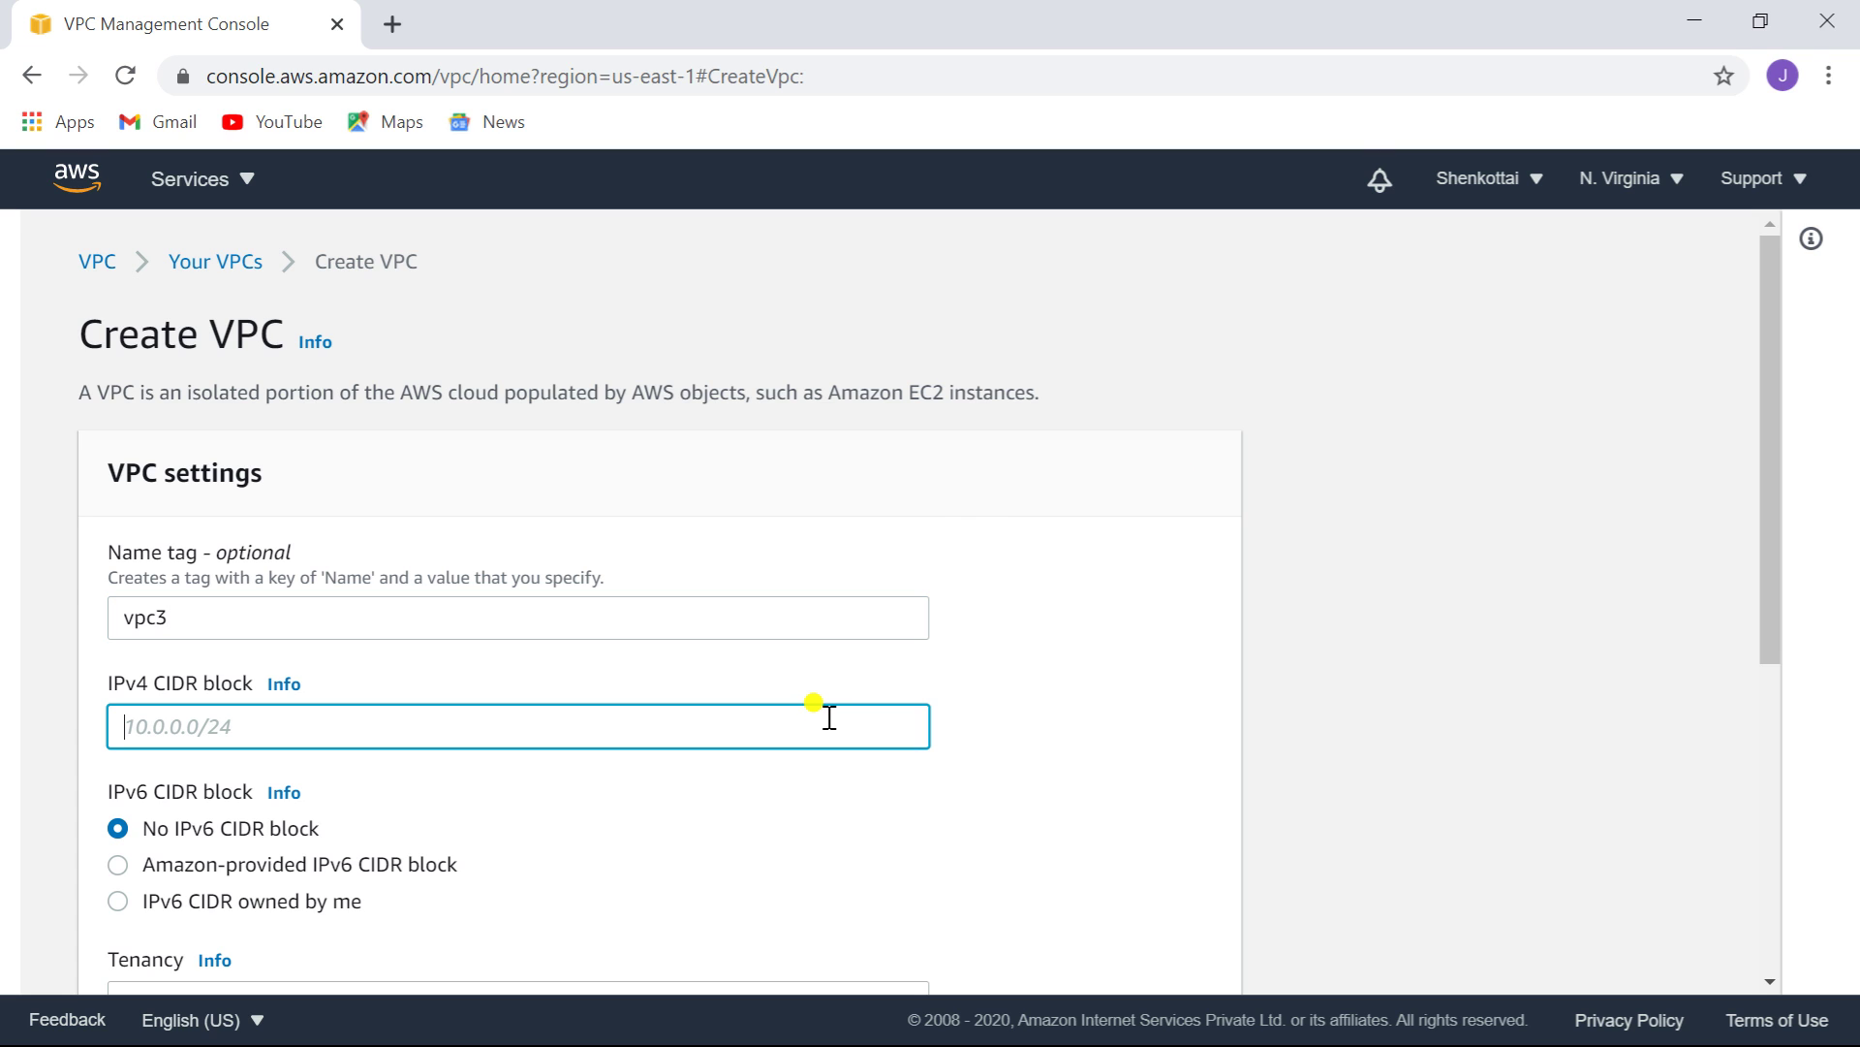
text(10.3.0.0/16)
drag(1768, 440, 1818, 754)
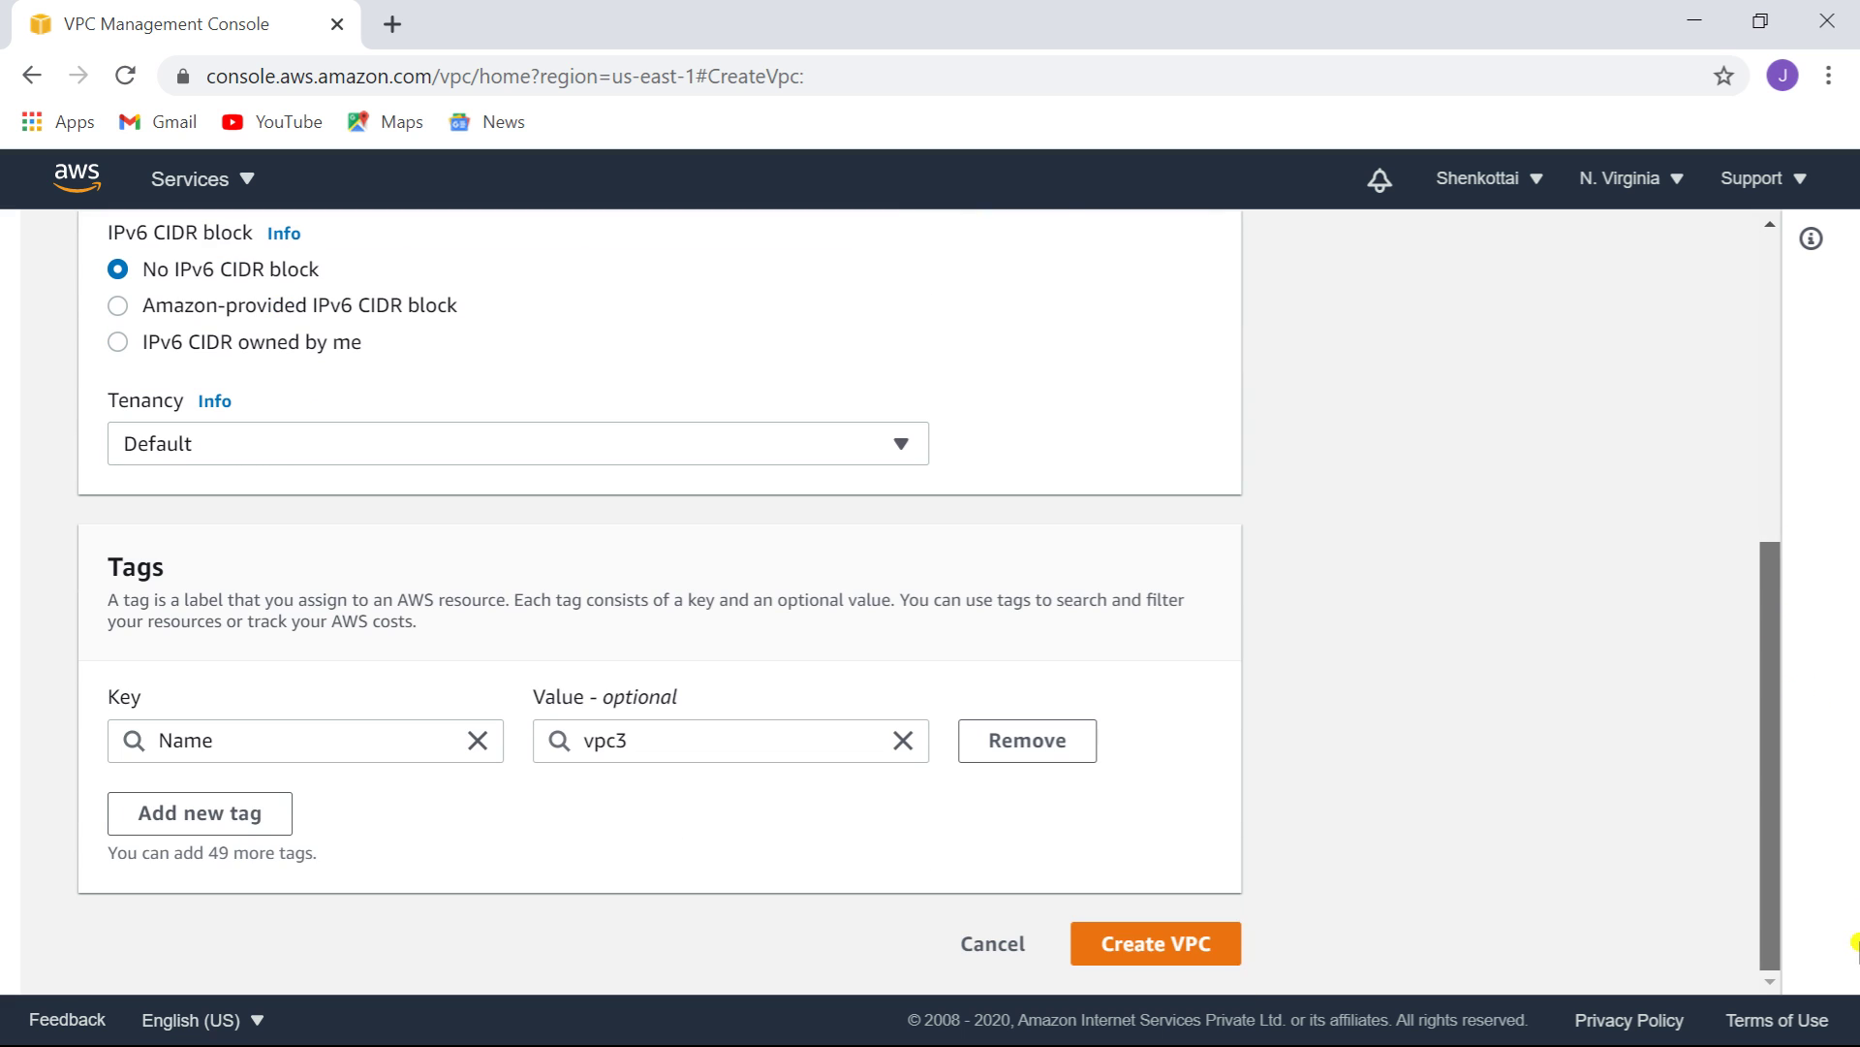
click(1134, 952)
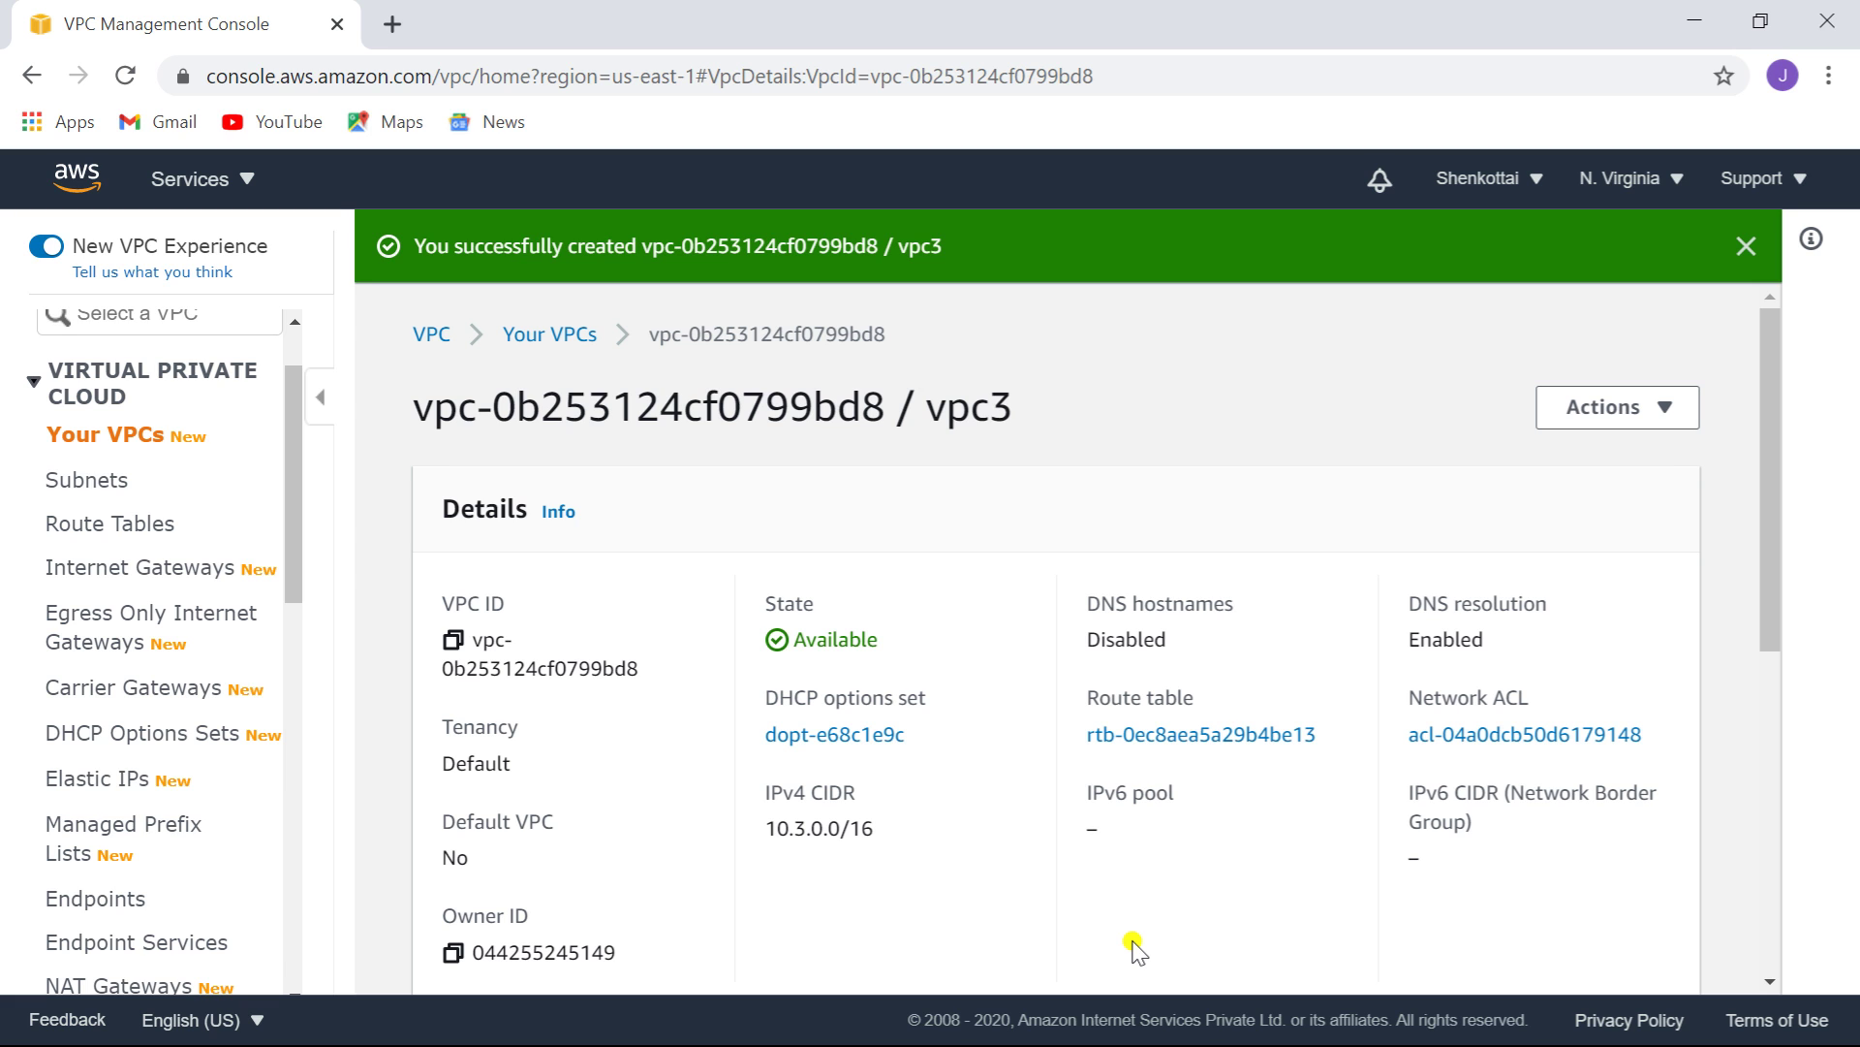
- Create an internet gateway with the name tag igw1
click(166, 572)
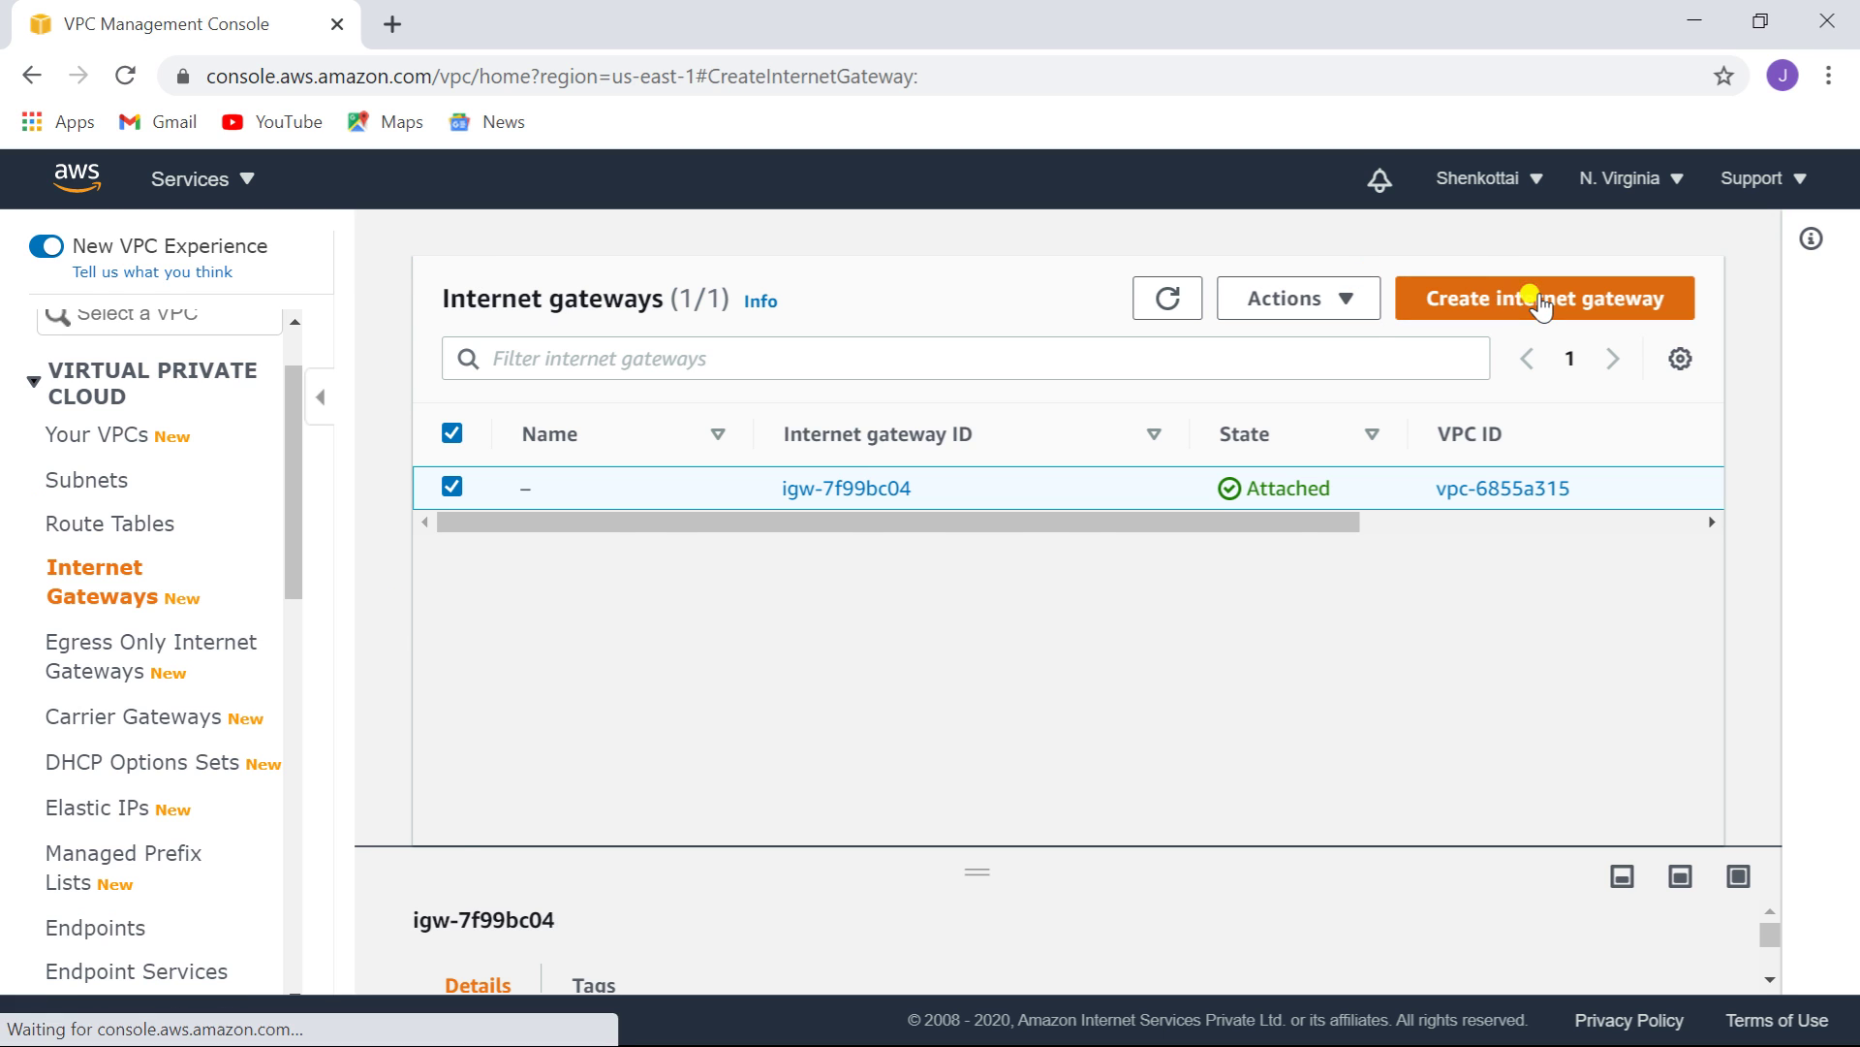
click(1540, 304)
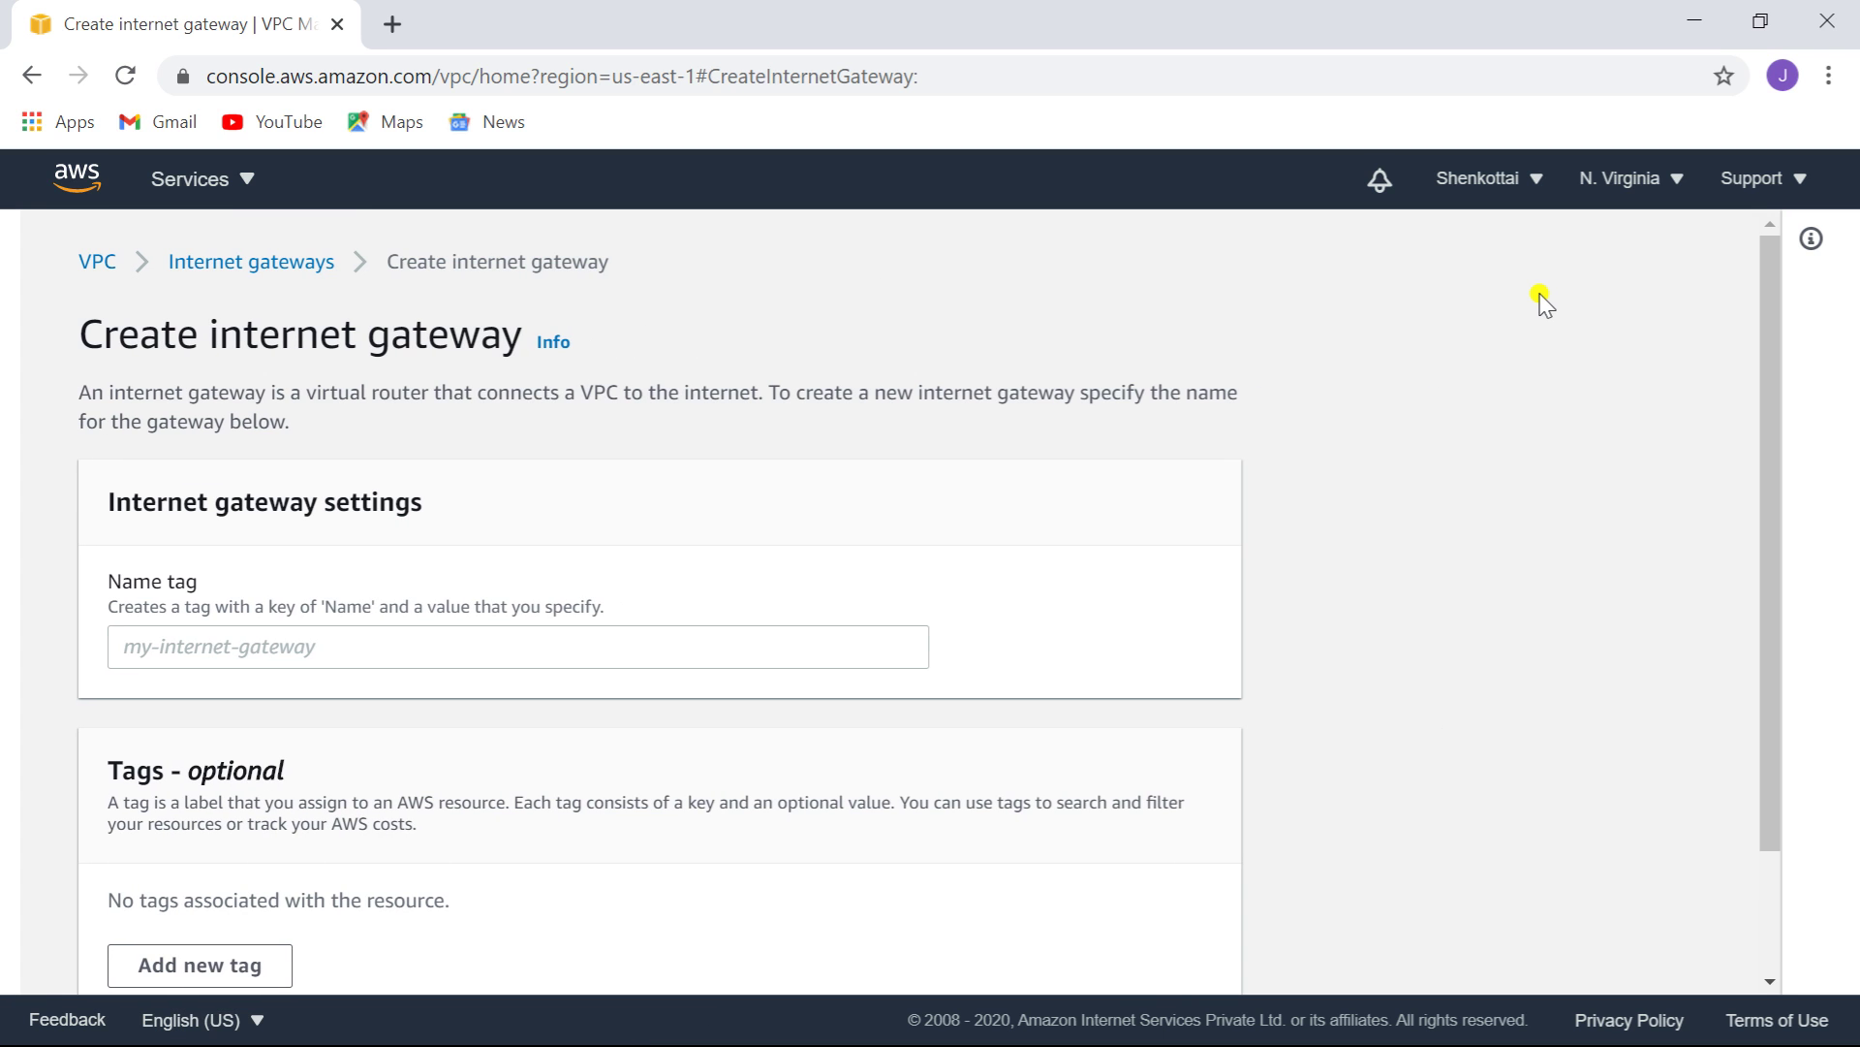
click(617, 647)
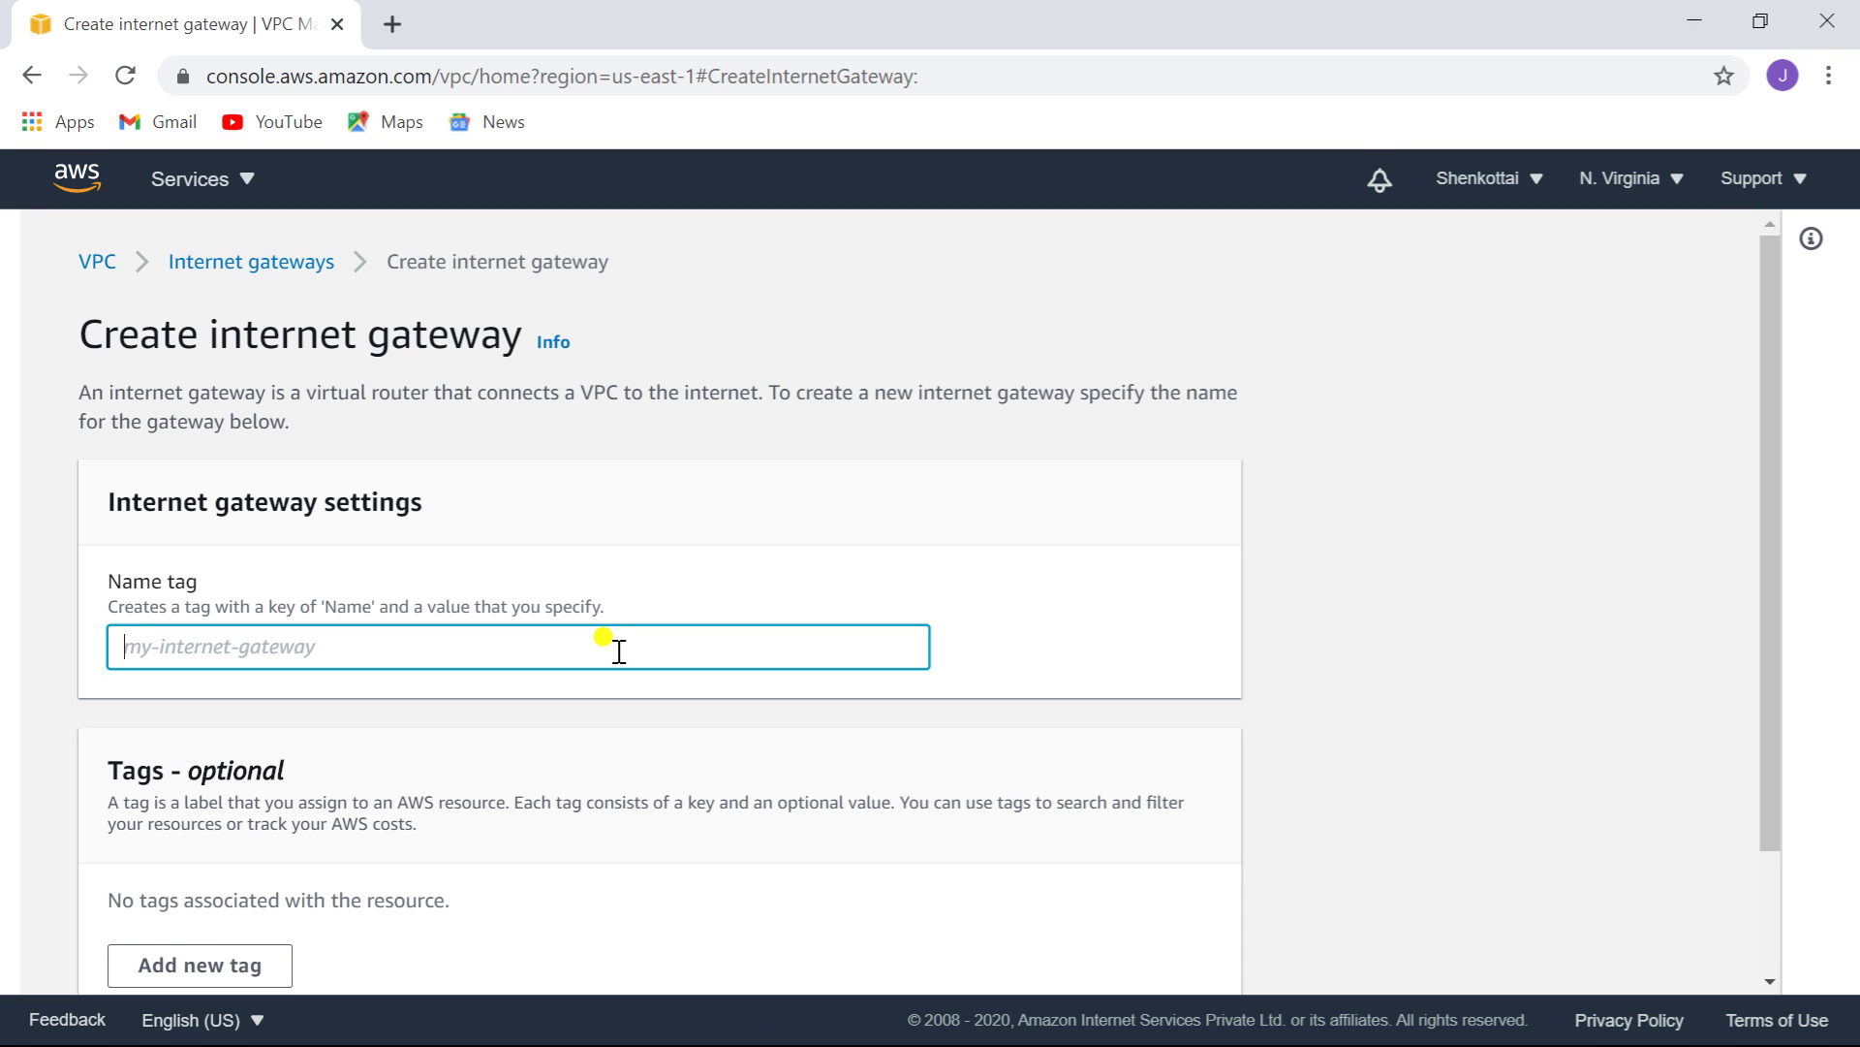
text(ic)
key(BackSpace)
text(gw1)
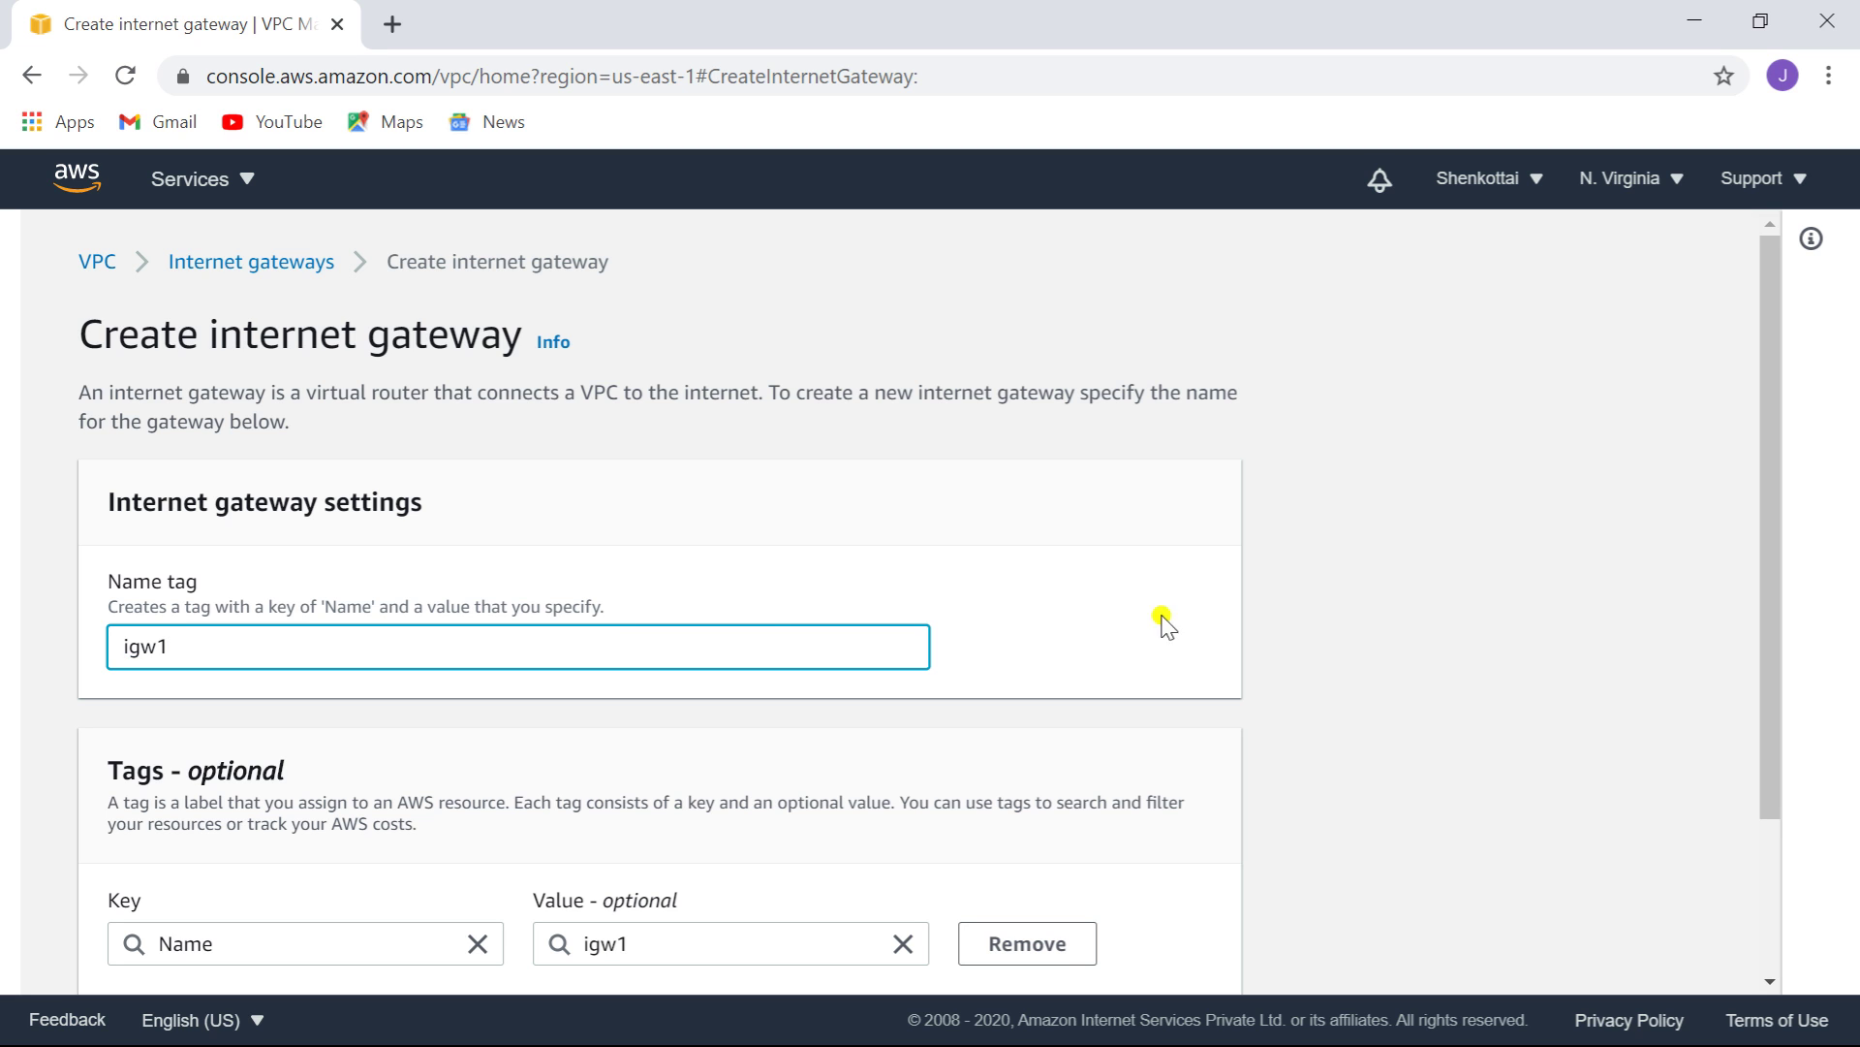
drag(1767, 562, 1844, 882)
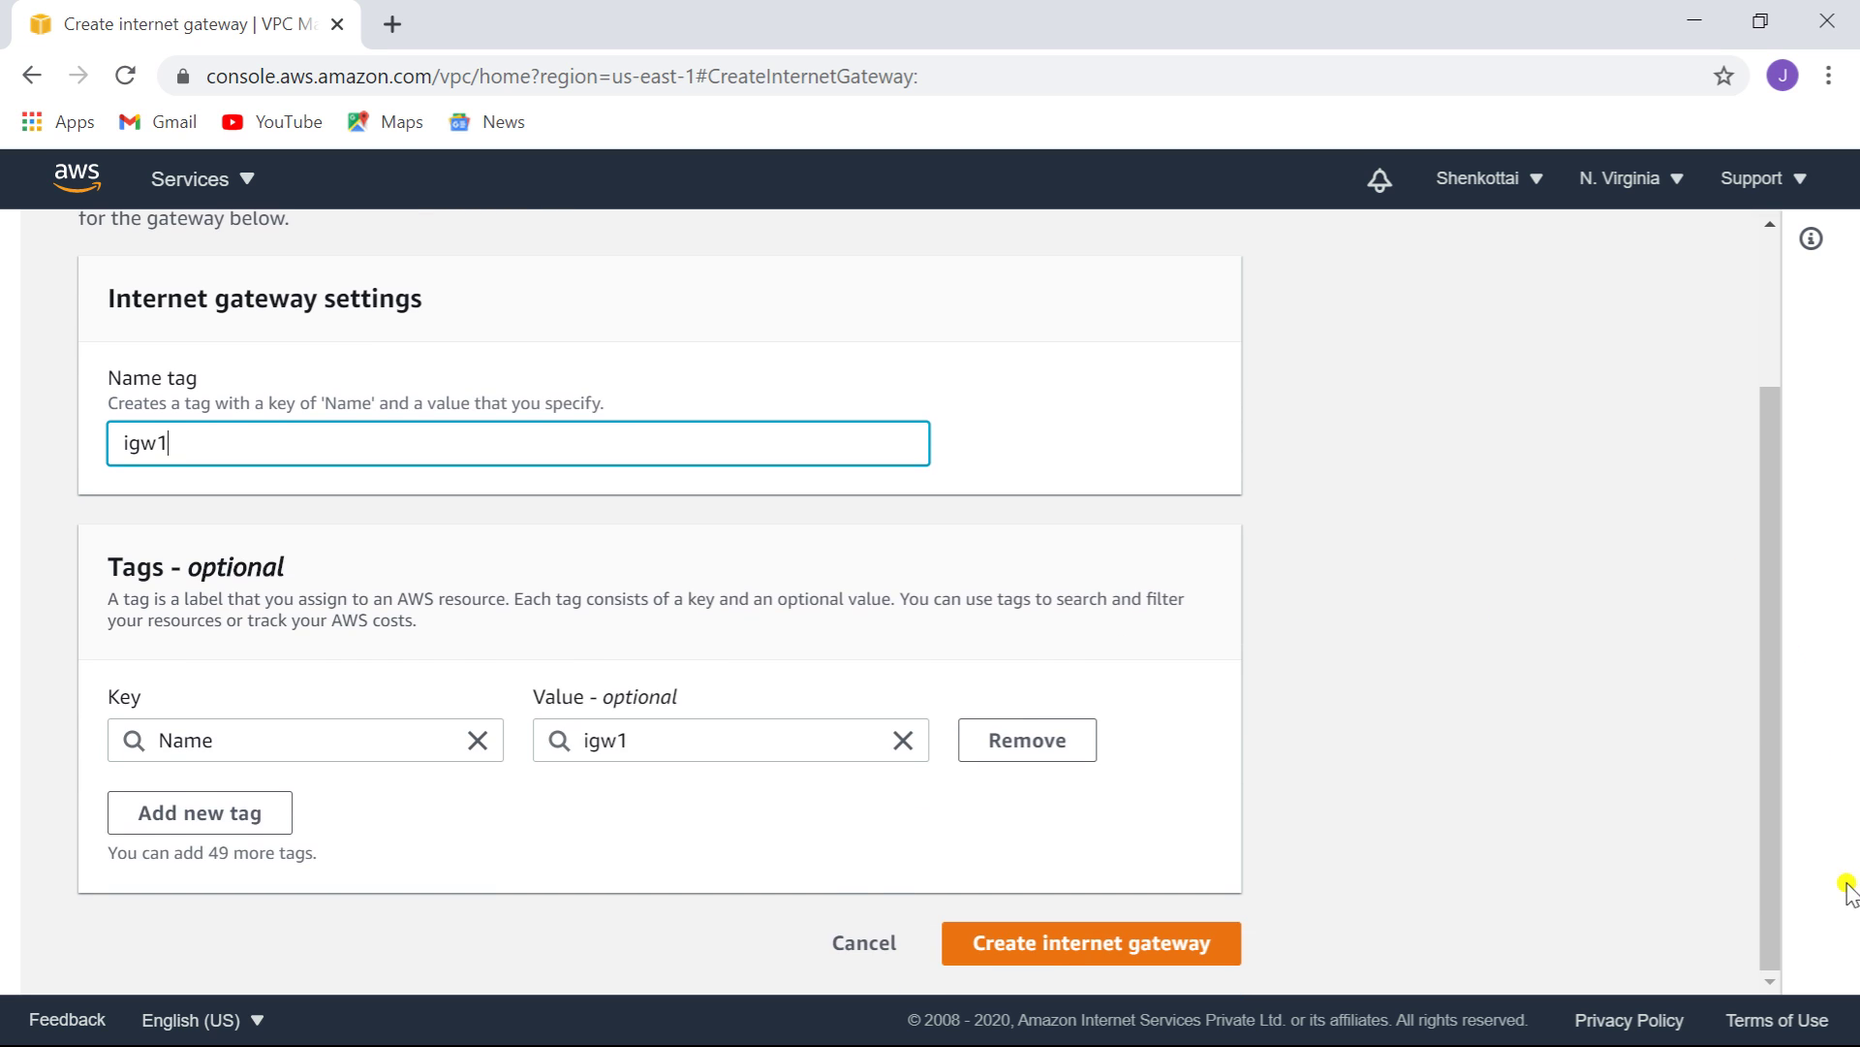
click(1092, 949)
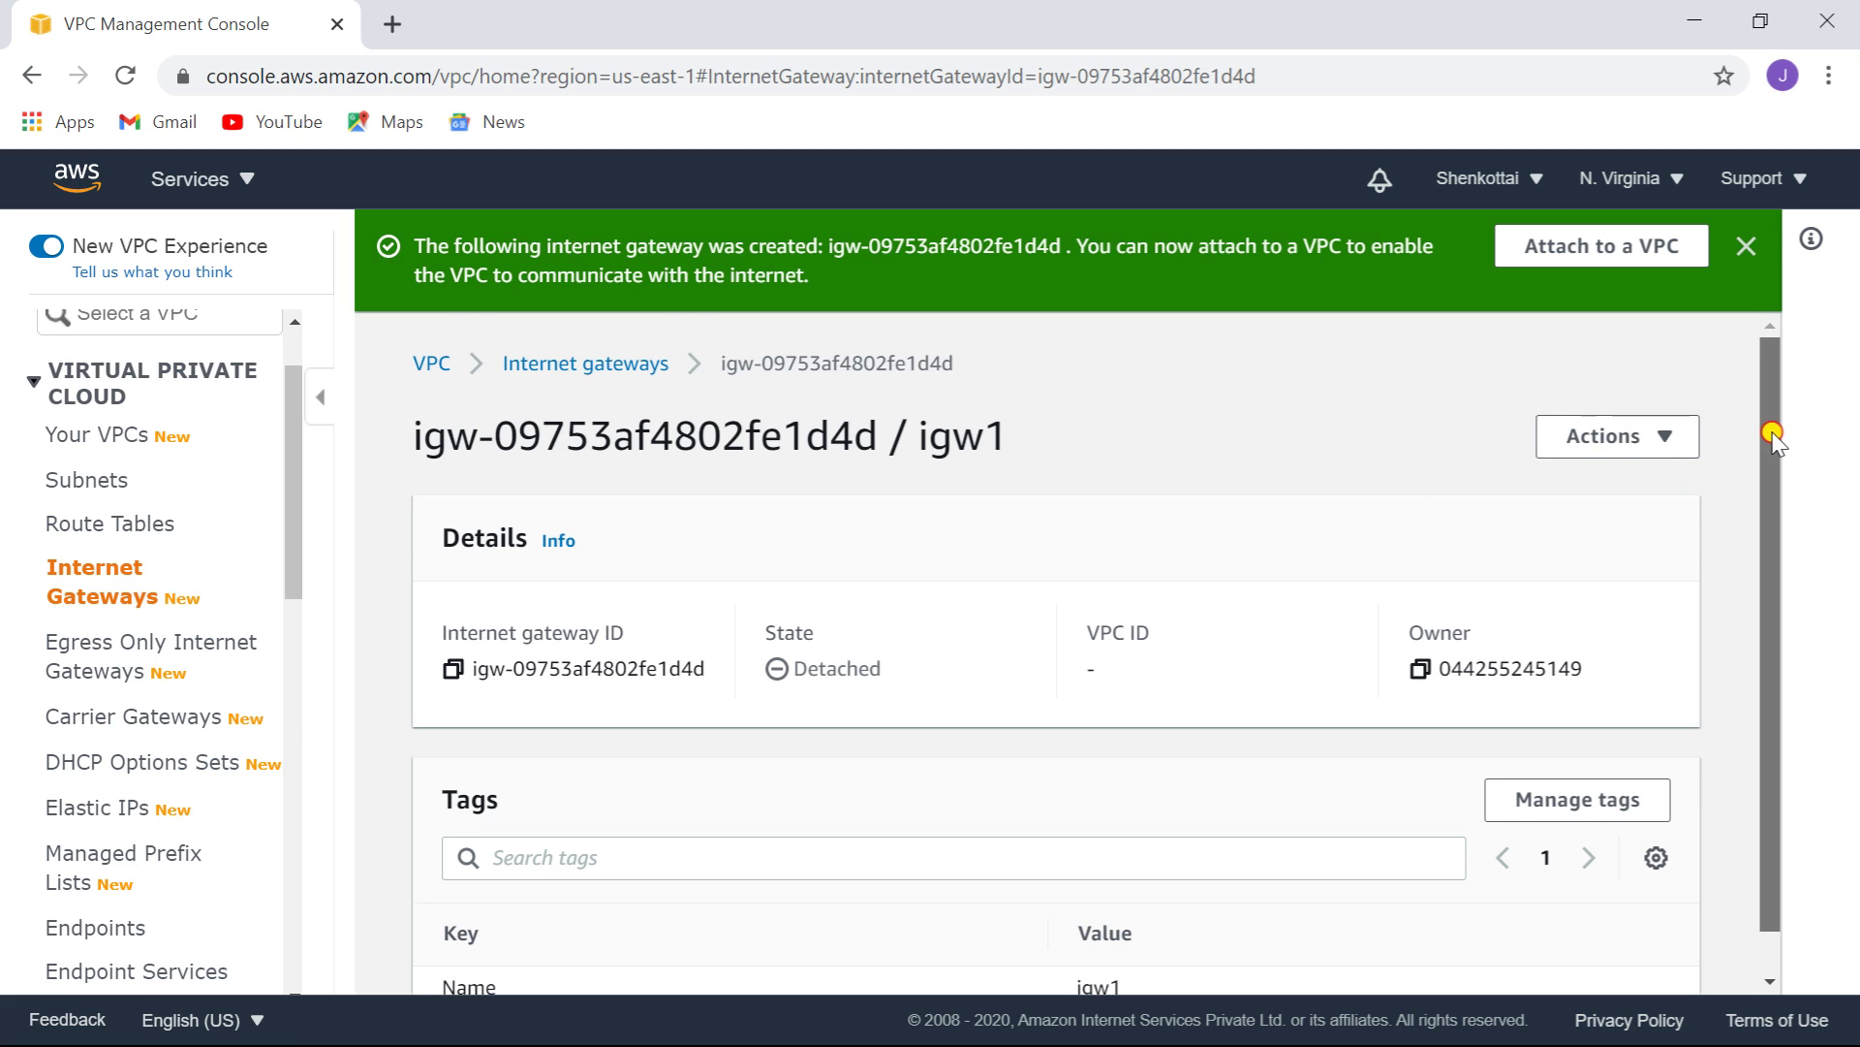
- Attach the igw1 internet gateway to the VPC named vpc1
scroll(1772, 435, down, 1)
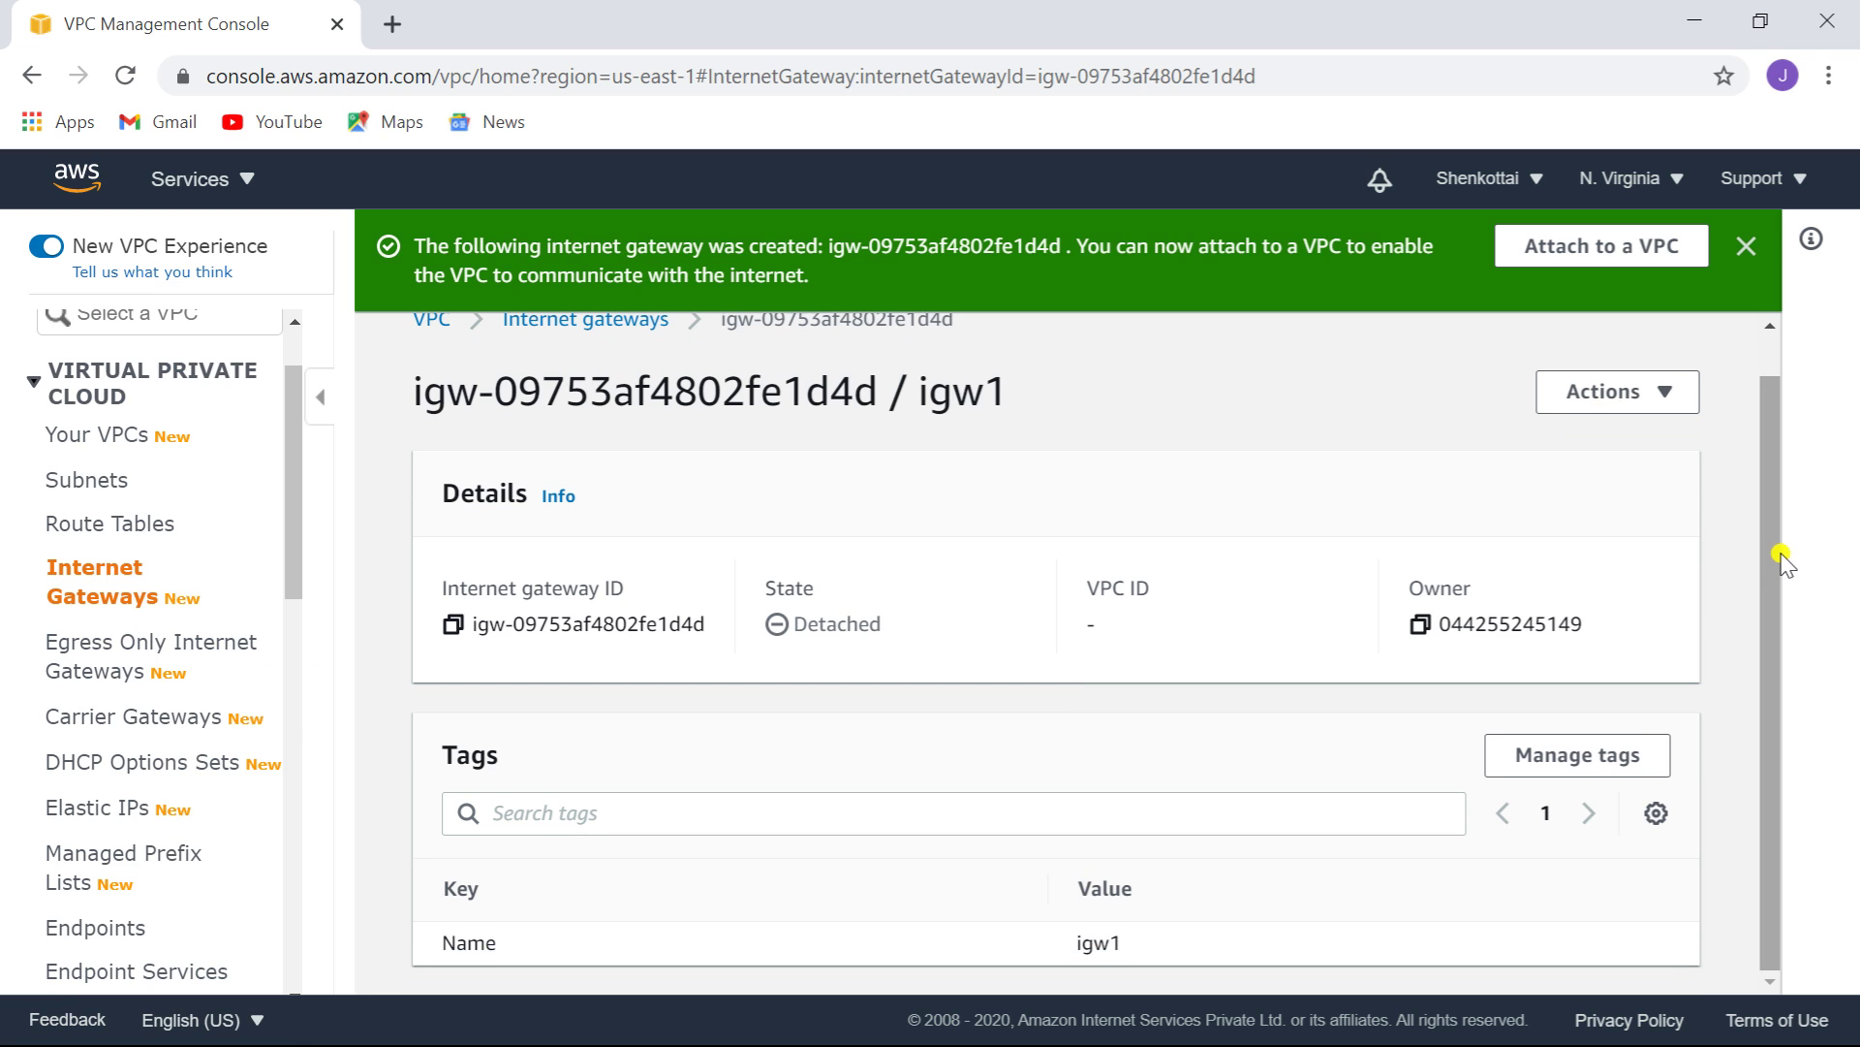
click(1663, 394)
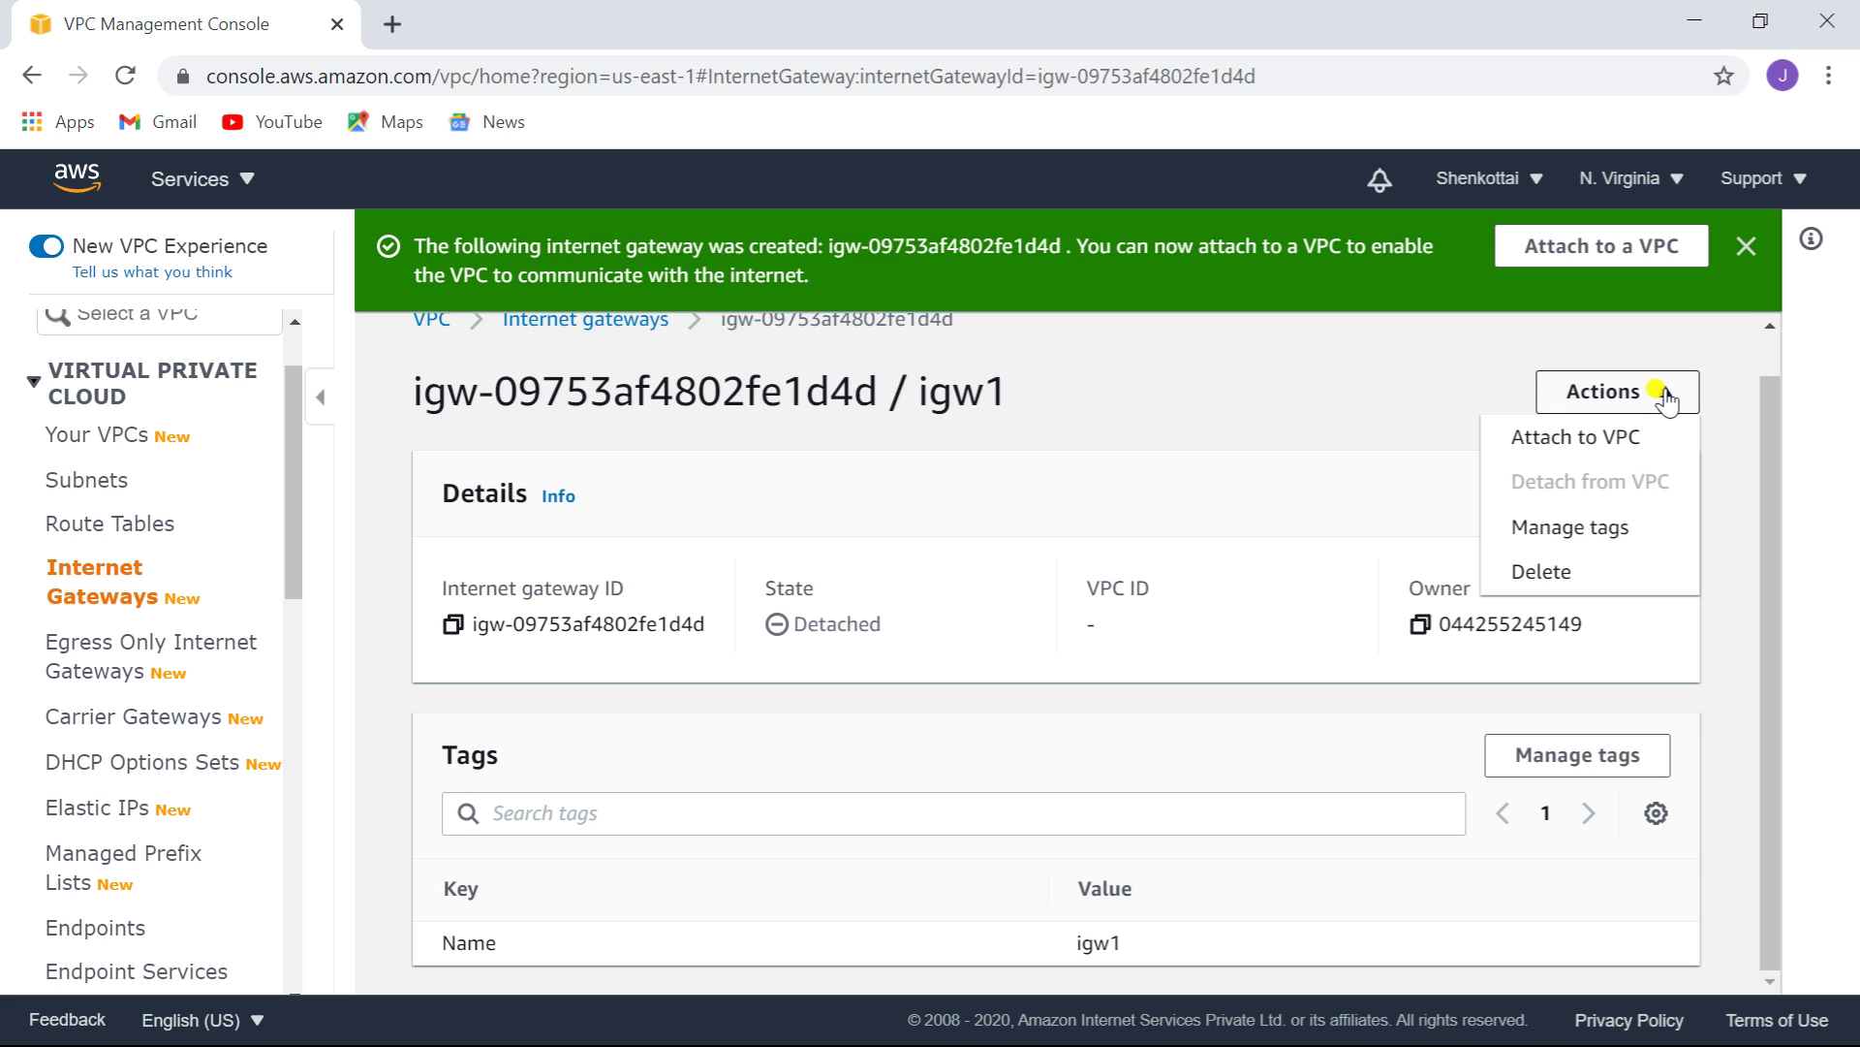
click(1588, 437)
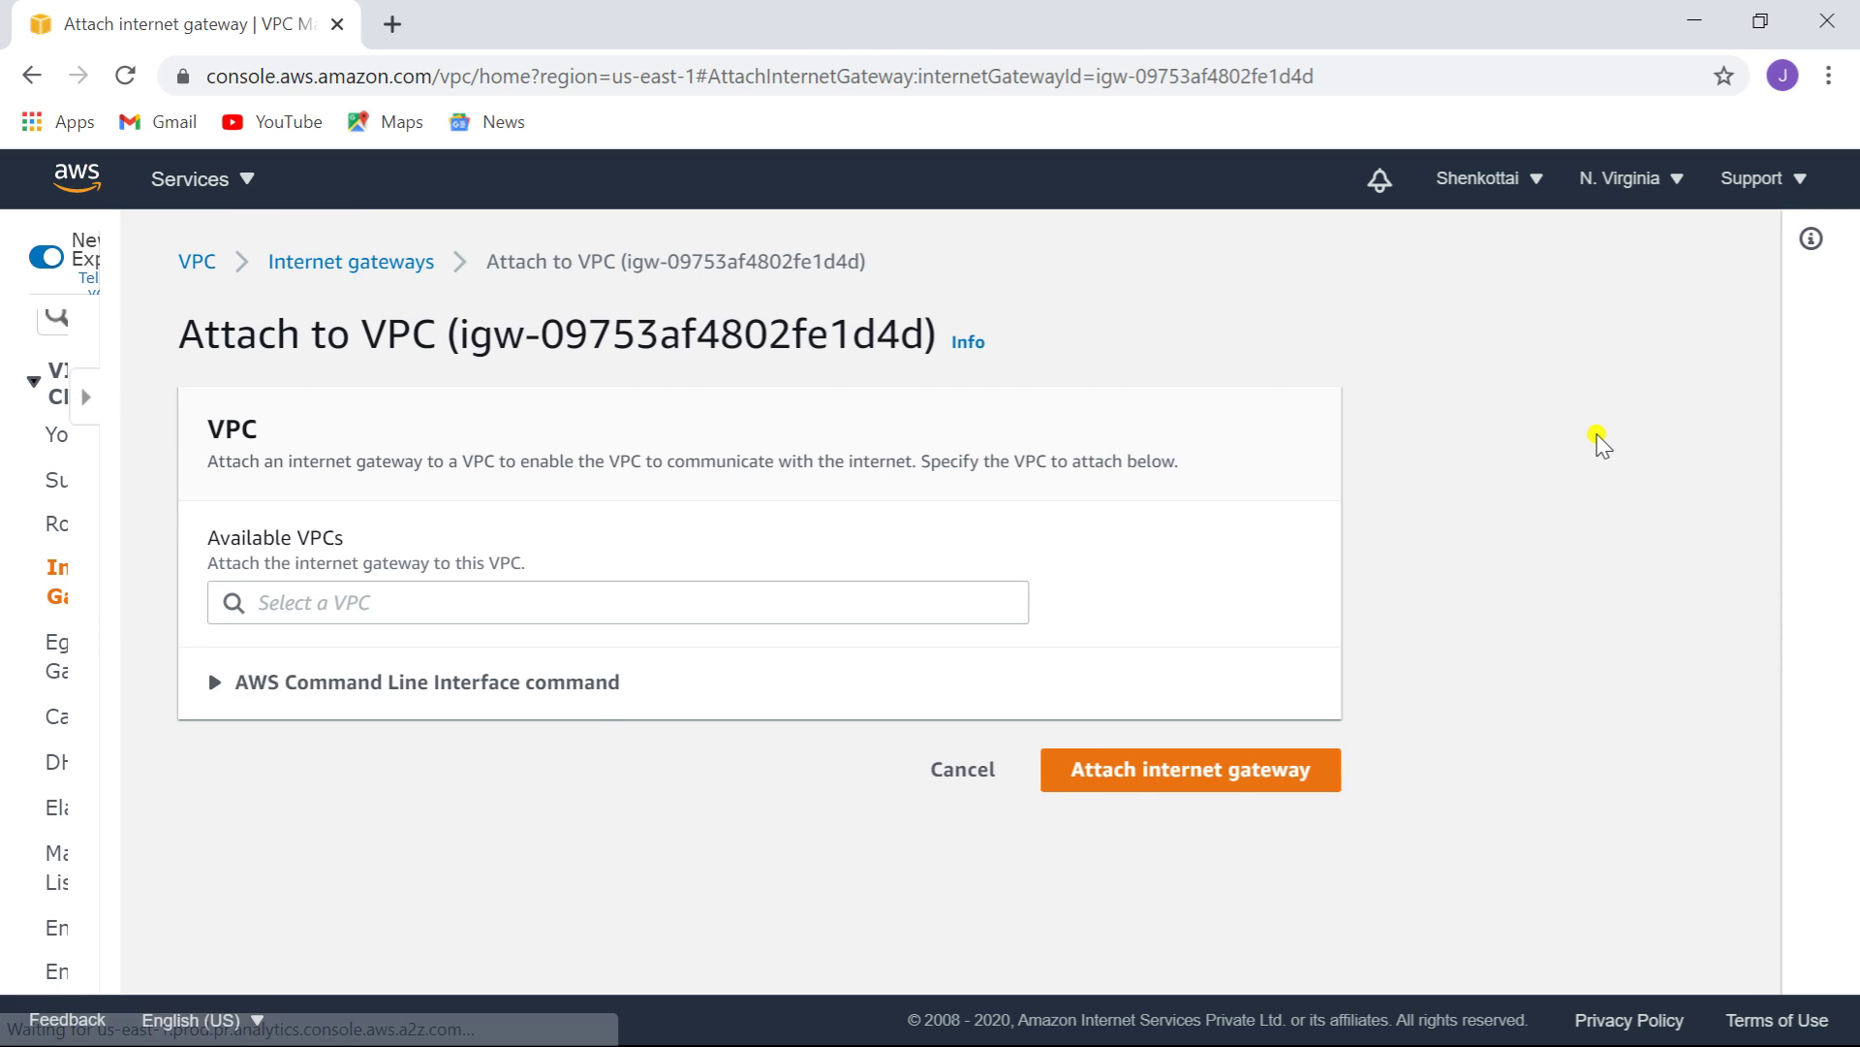
click(877, 600)
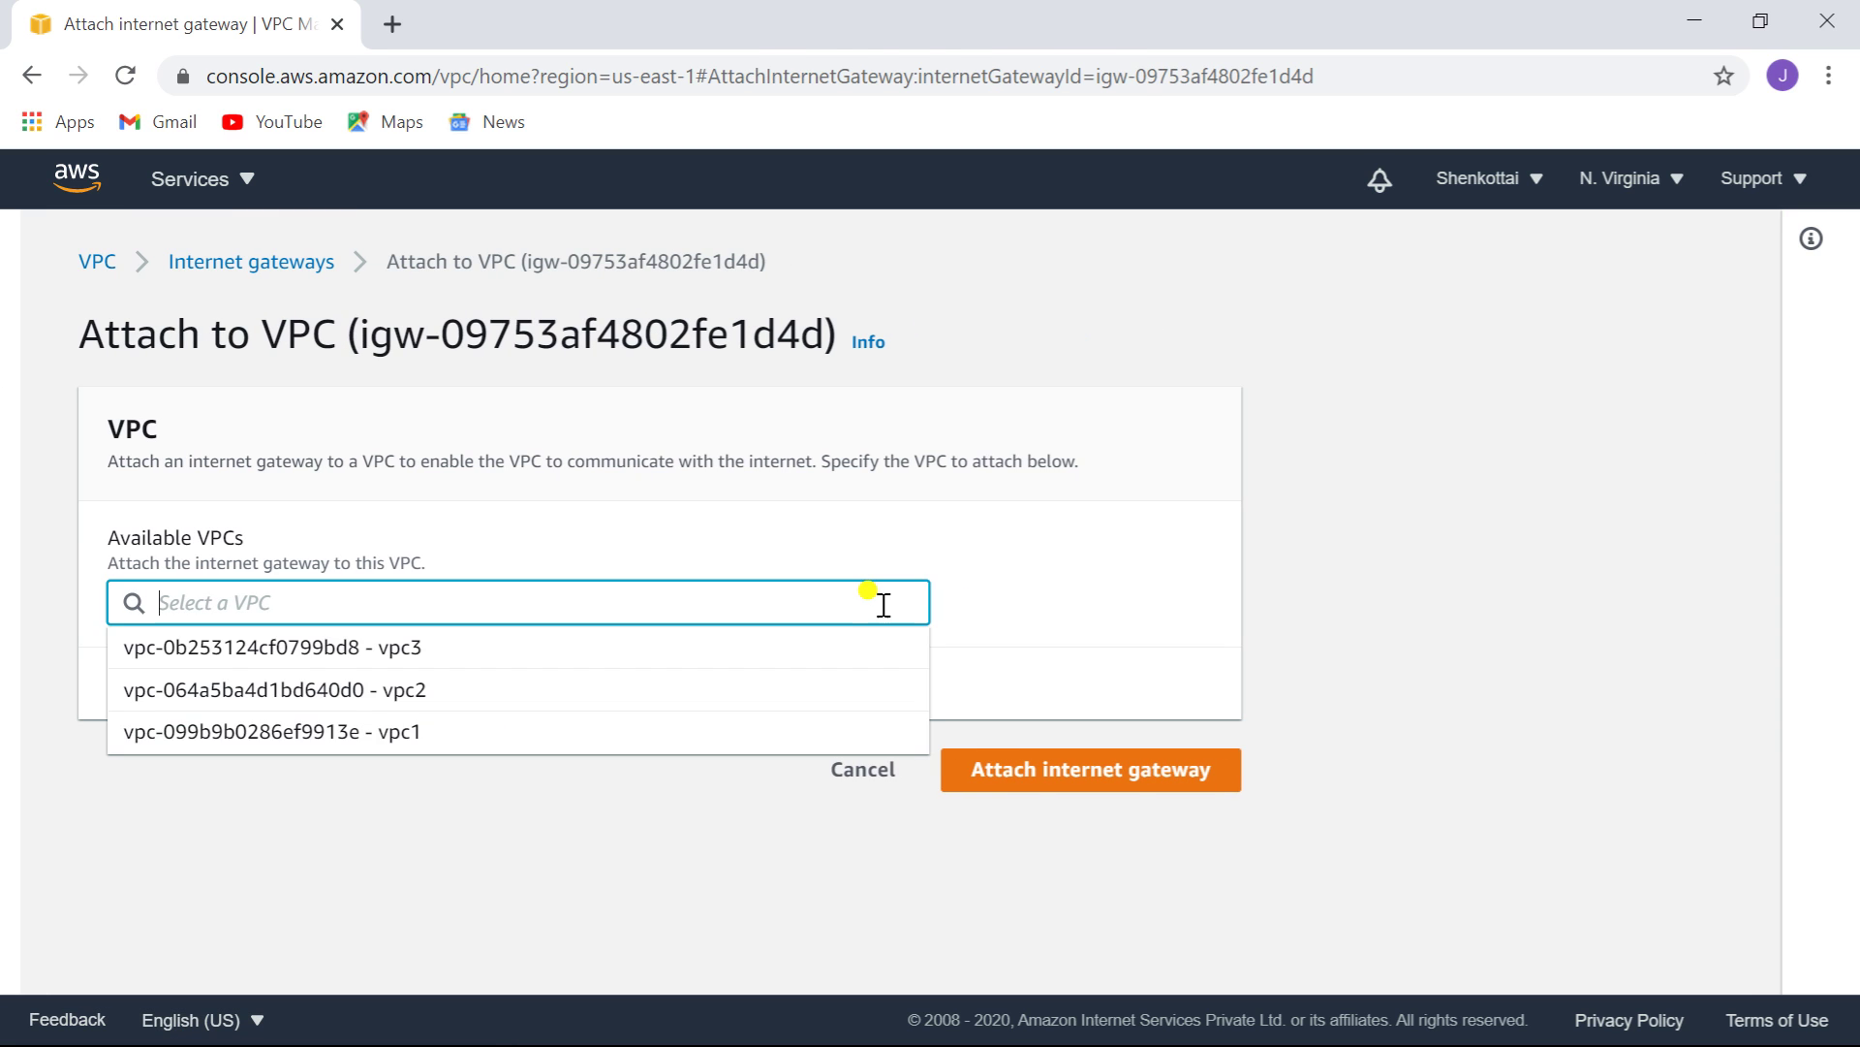
click(523, 732)
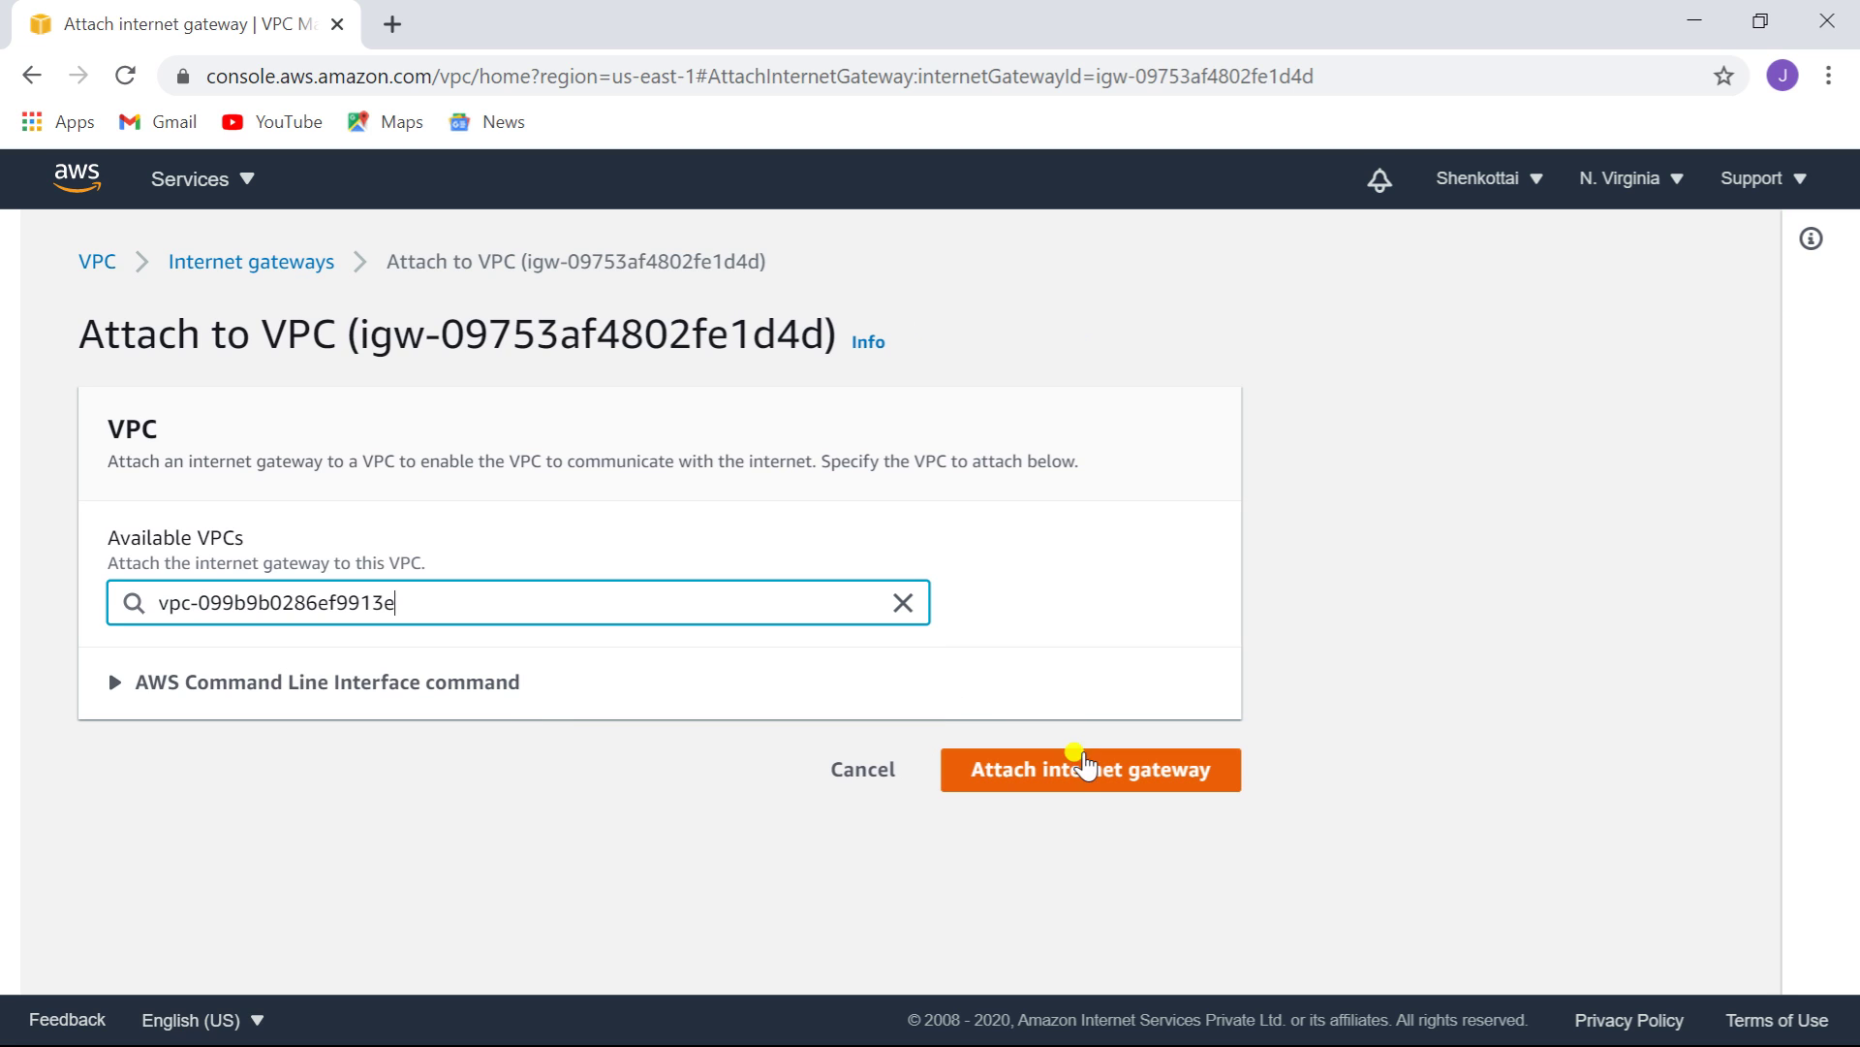
click(1093, 775)
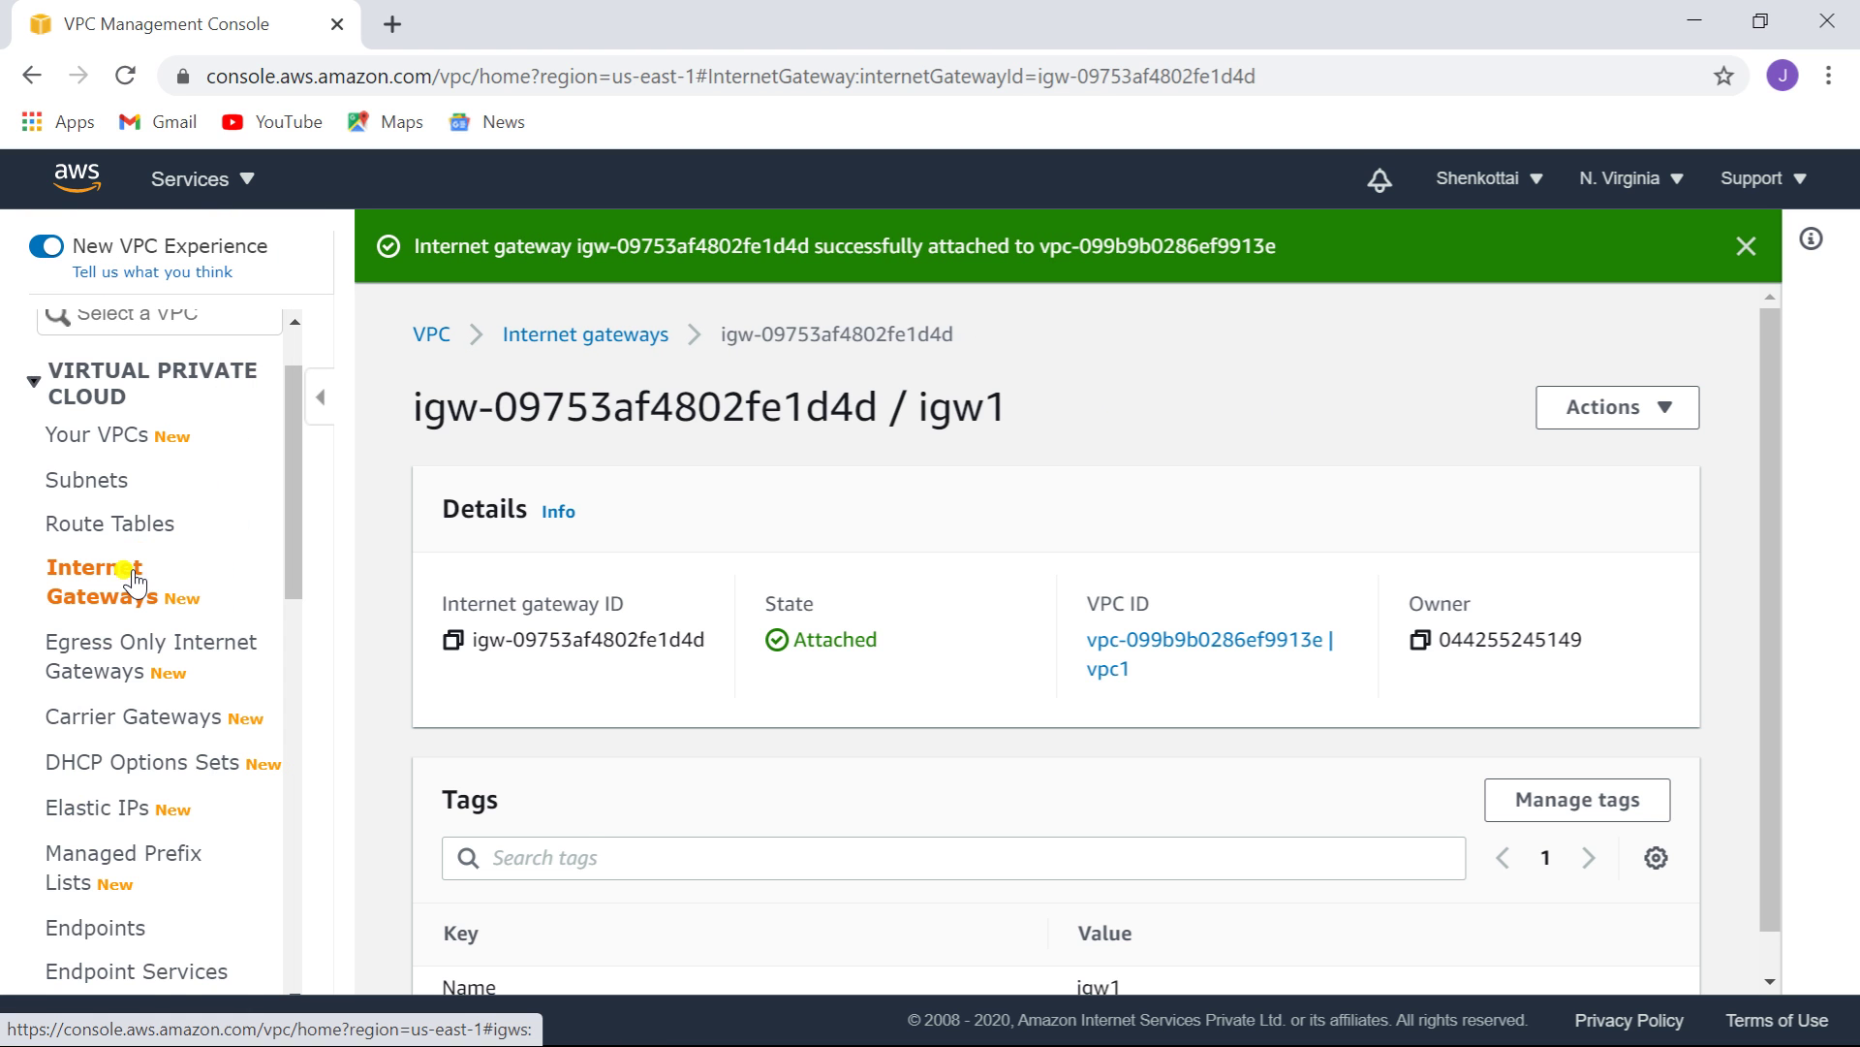
click(1663, 409)
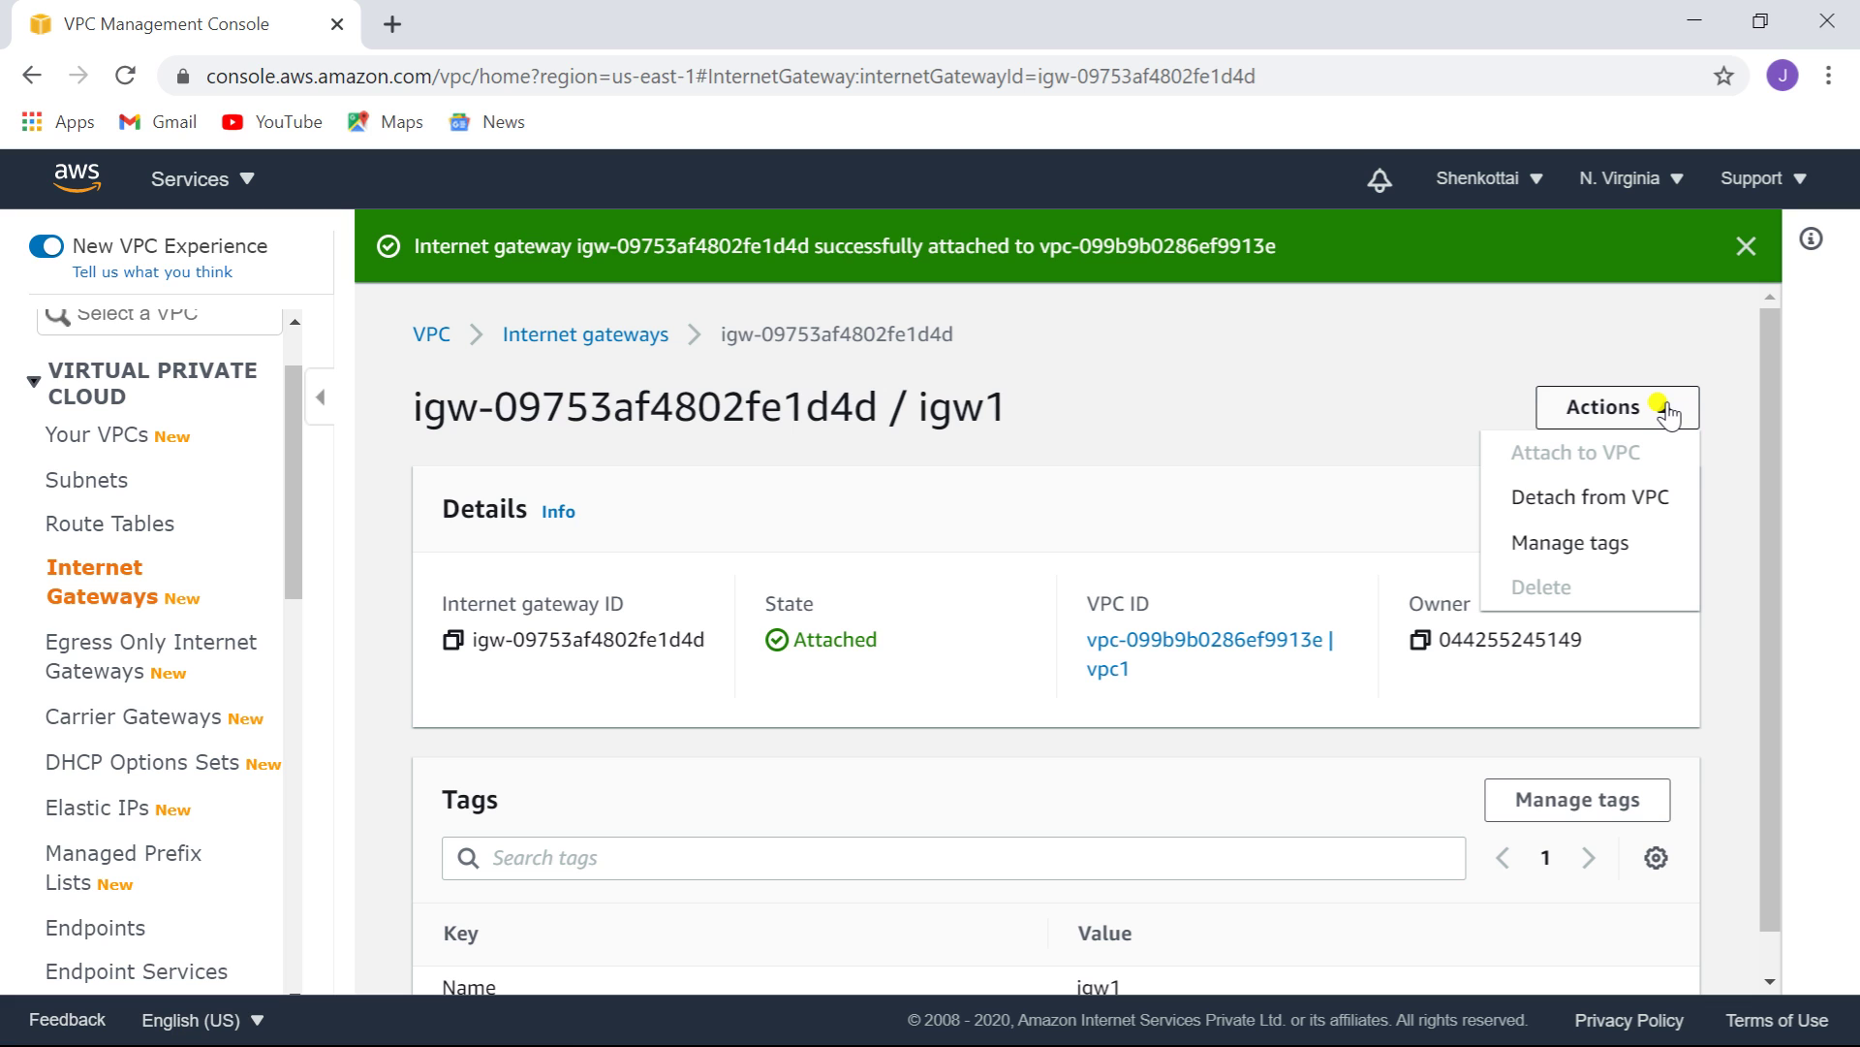
- Create a second internet gateway with the name tag igw2
click(92, 591)
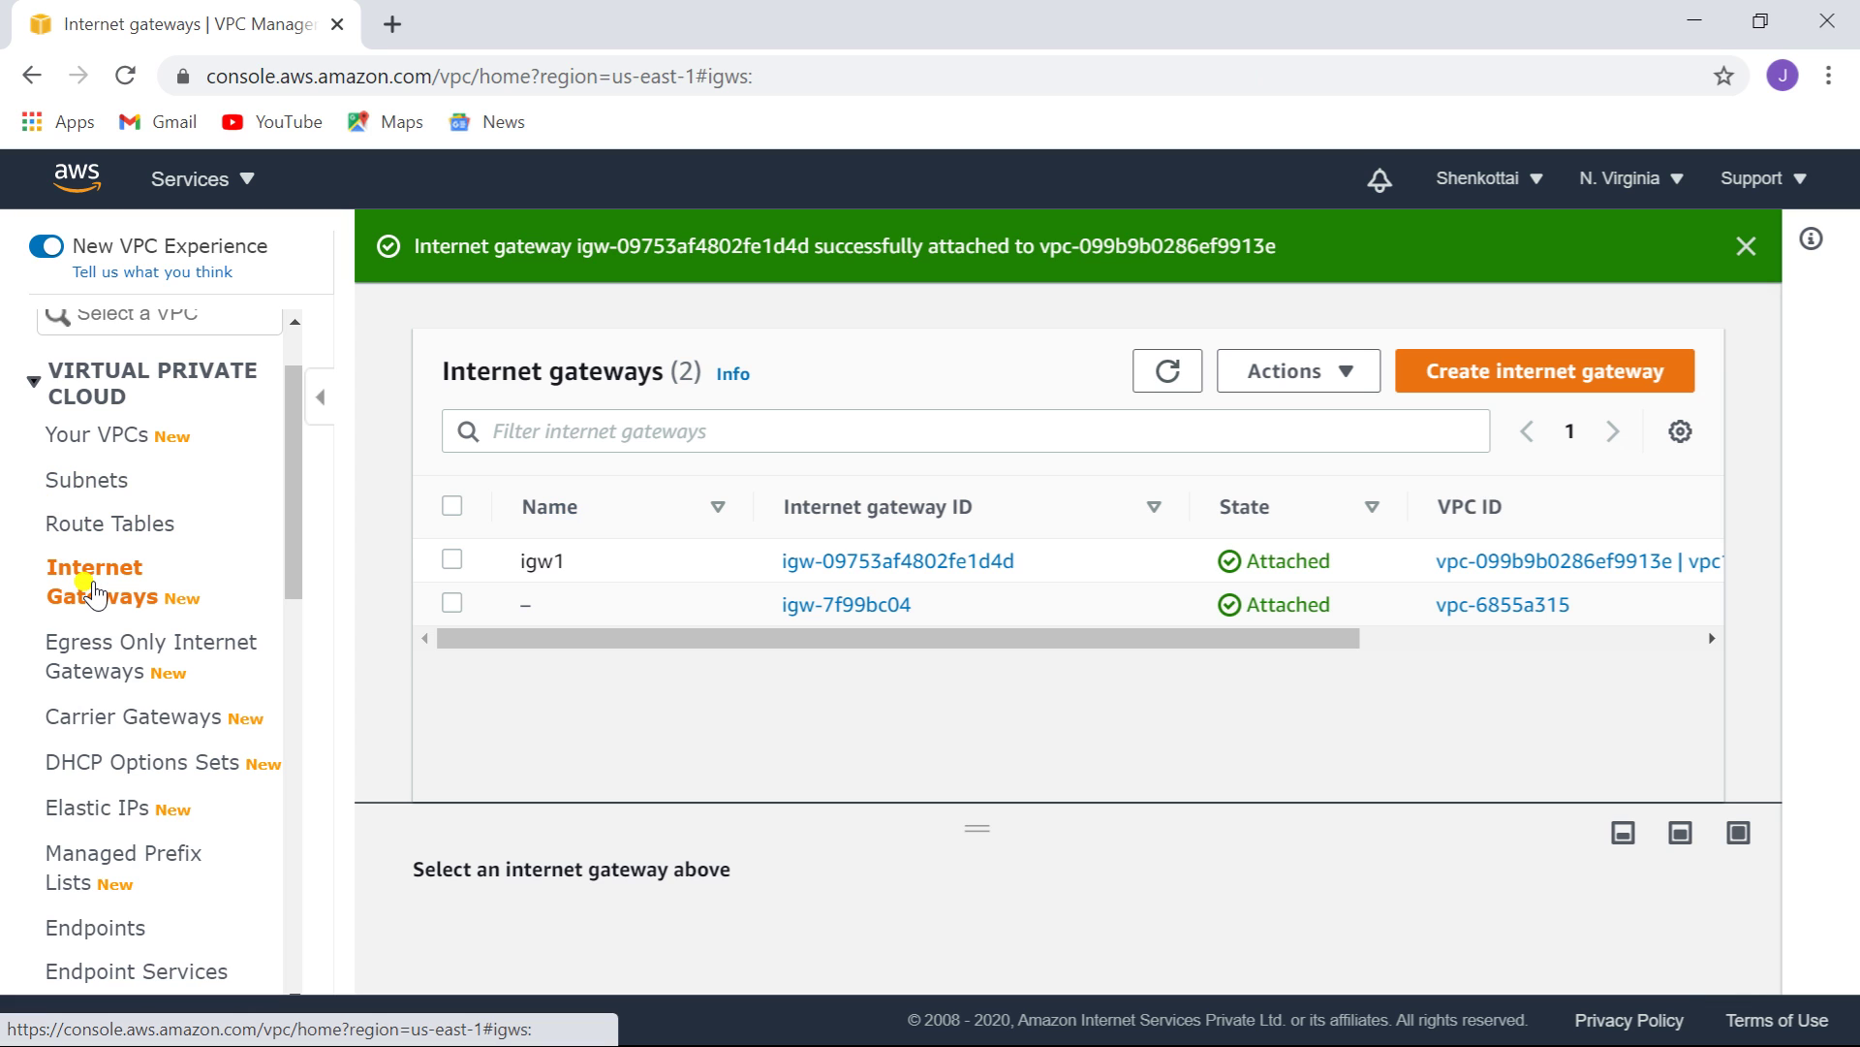
click(1543, 373)
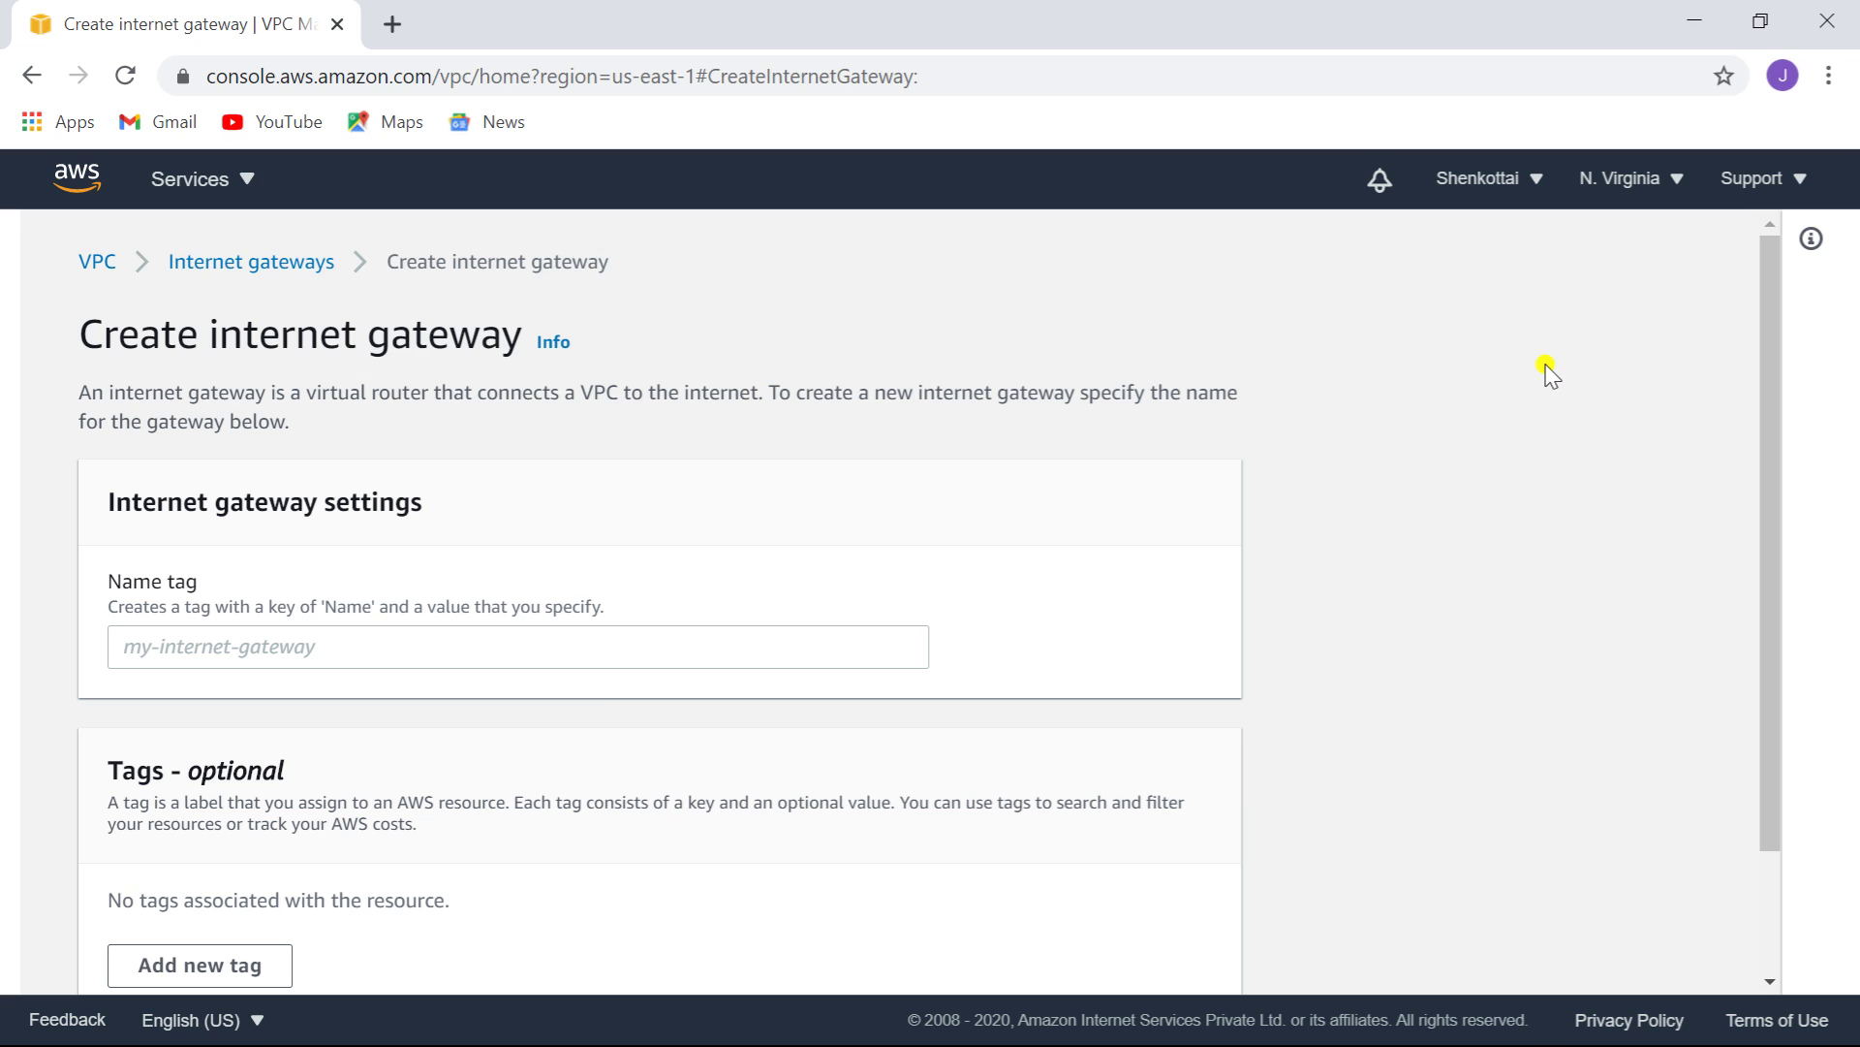
click(679, 647)
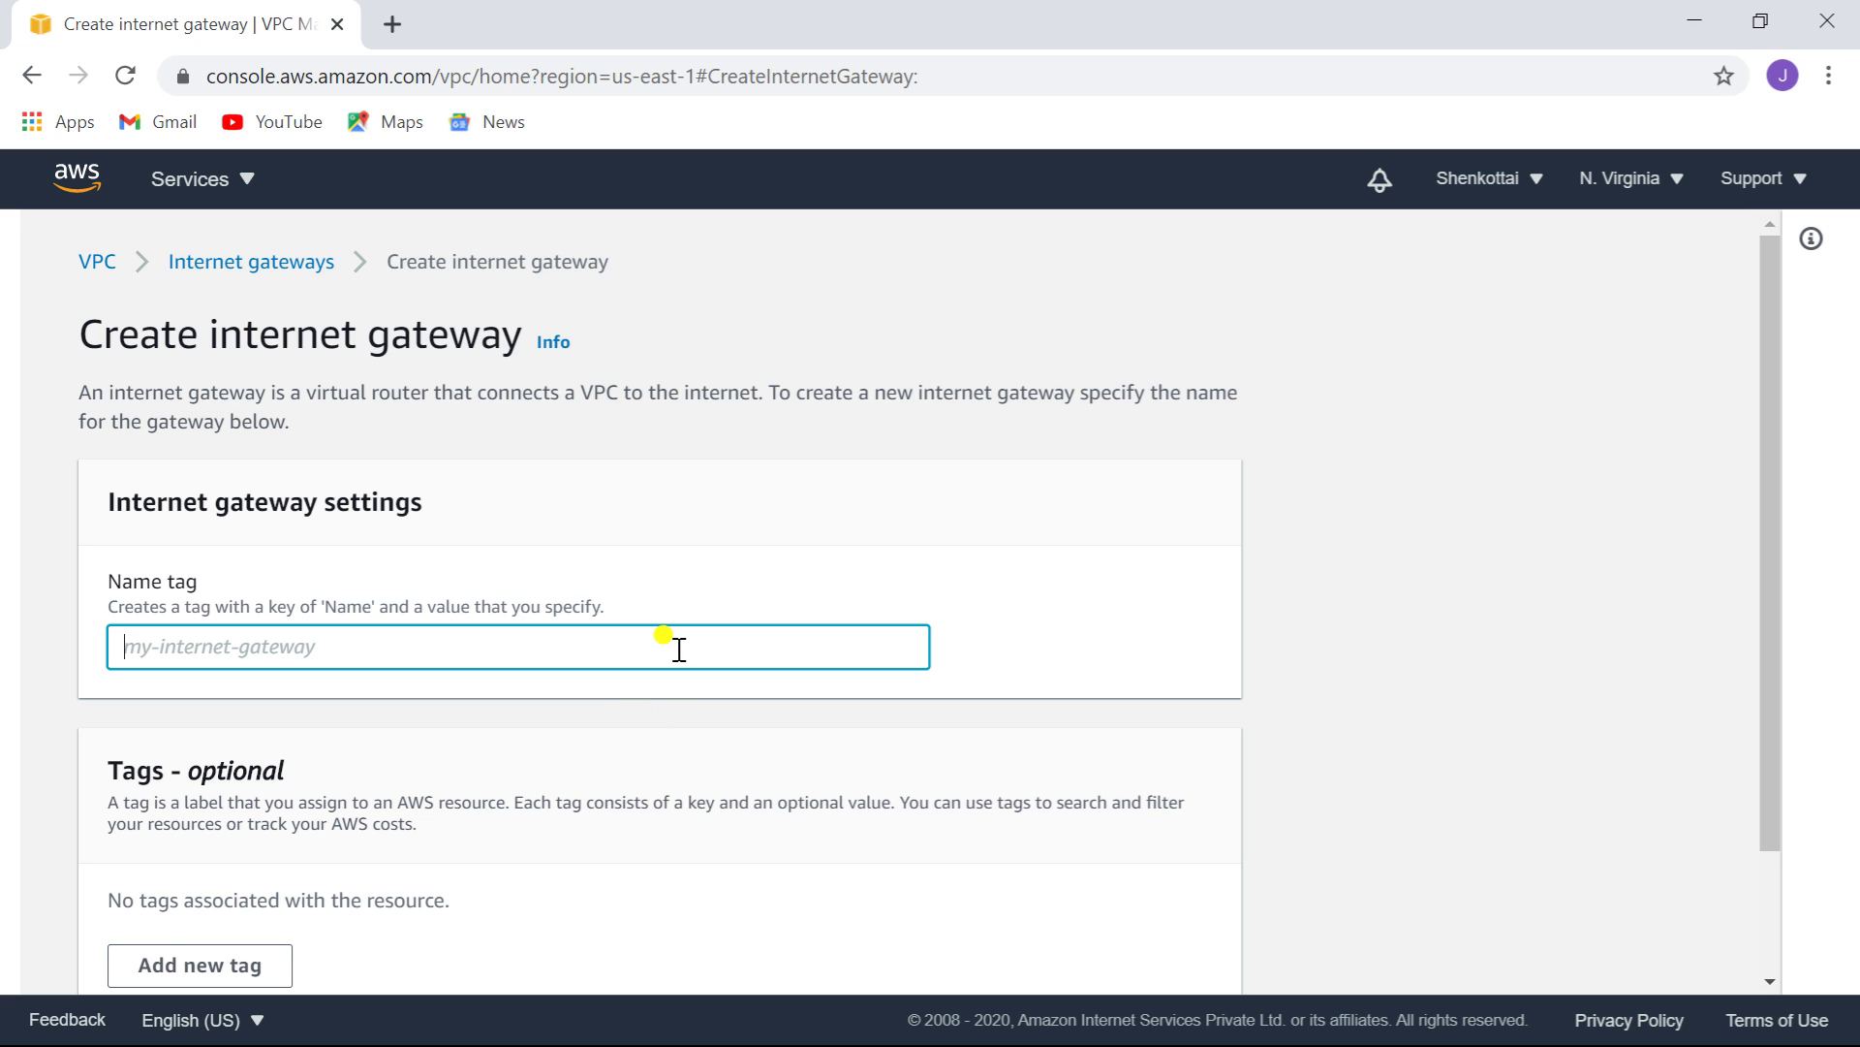
text(ig)
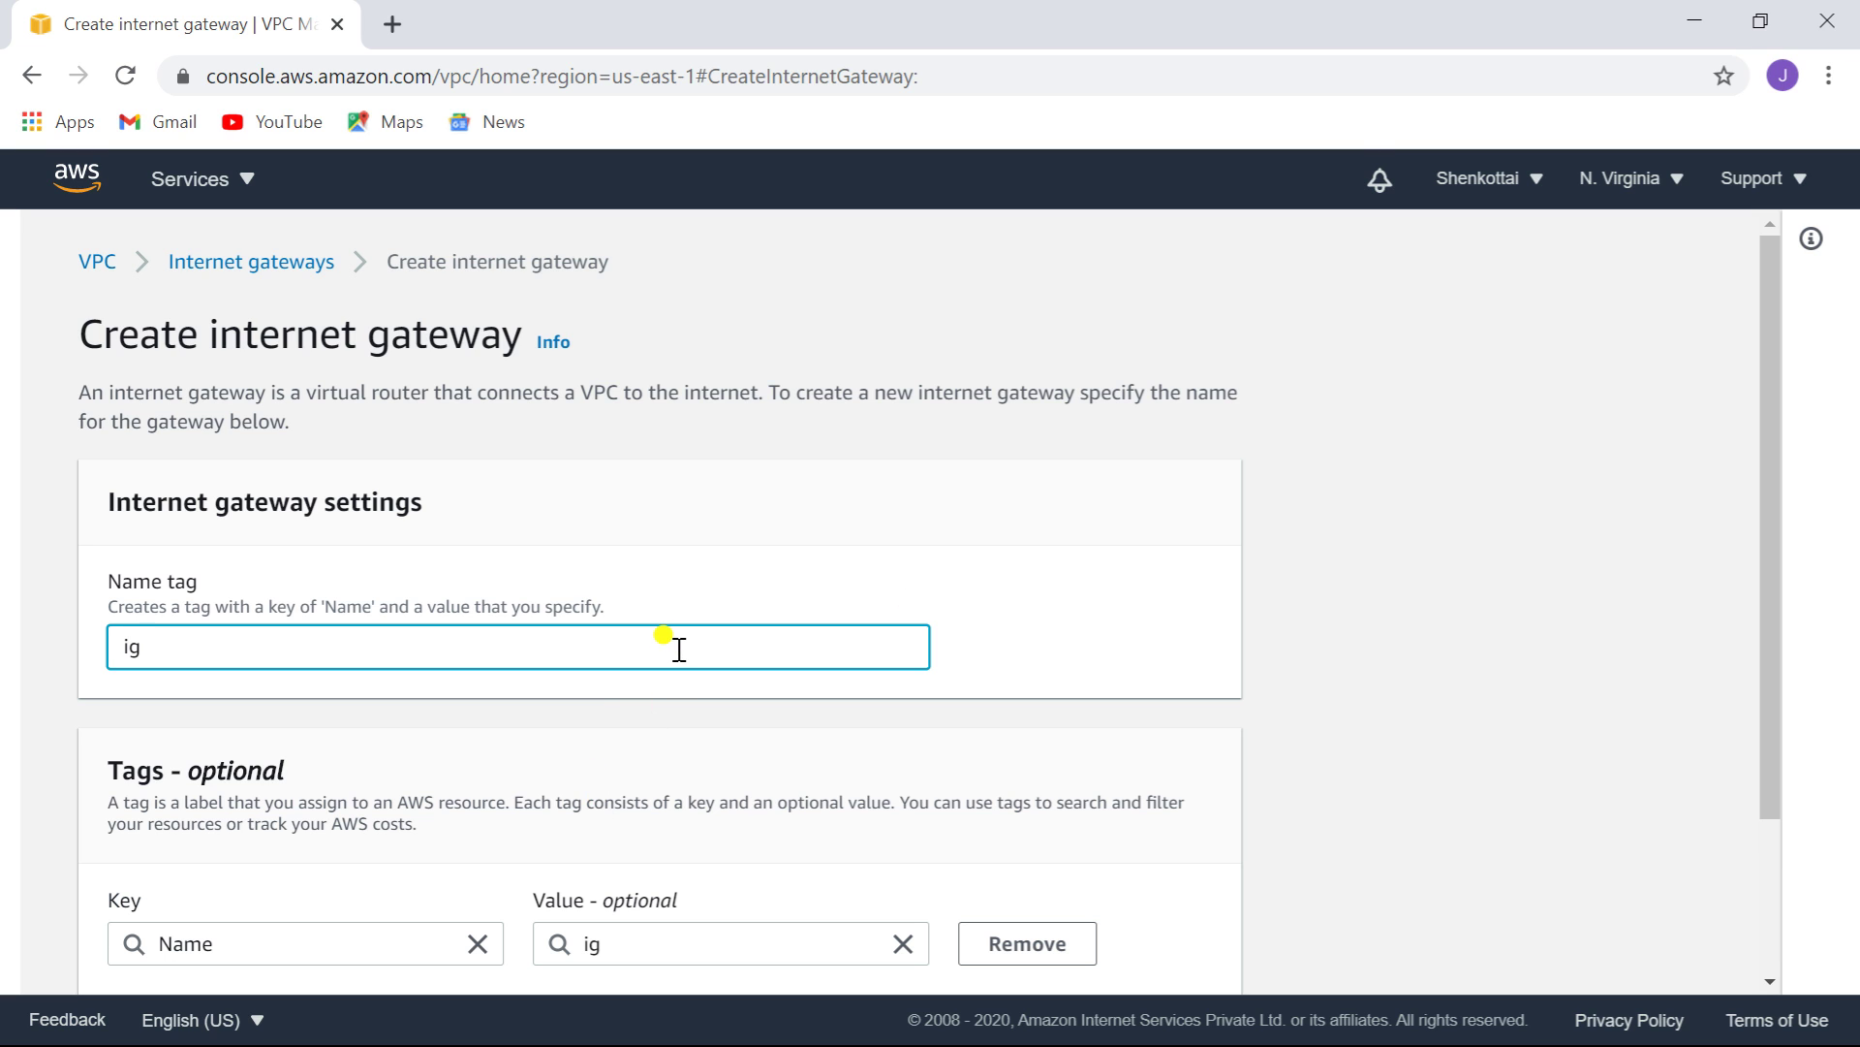
text(w2)
scroll(1783, 489, down, 3)
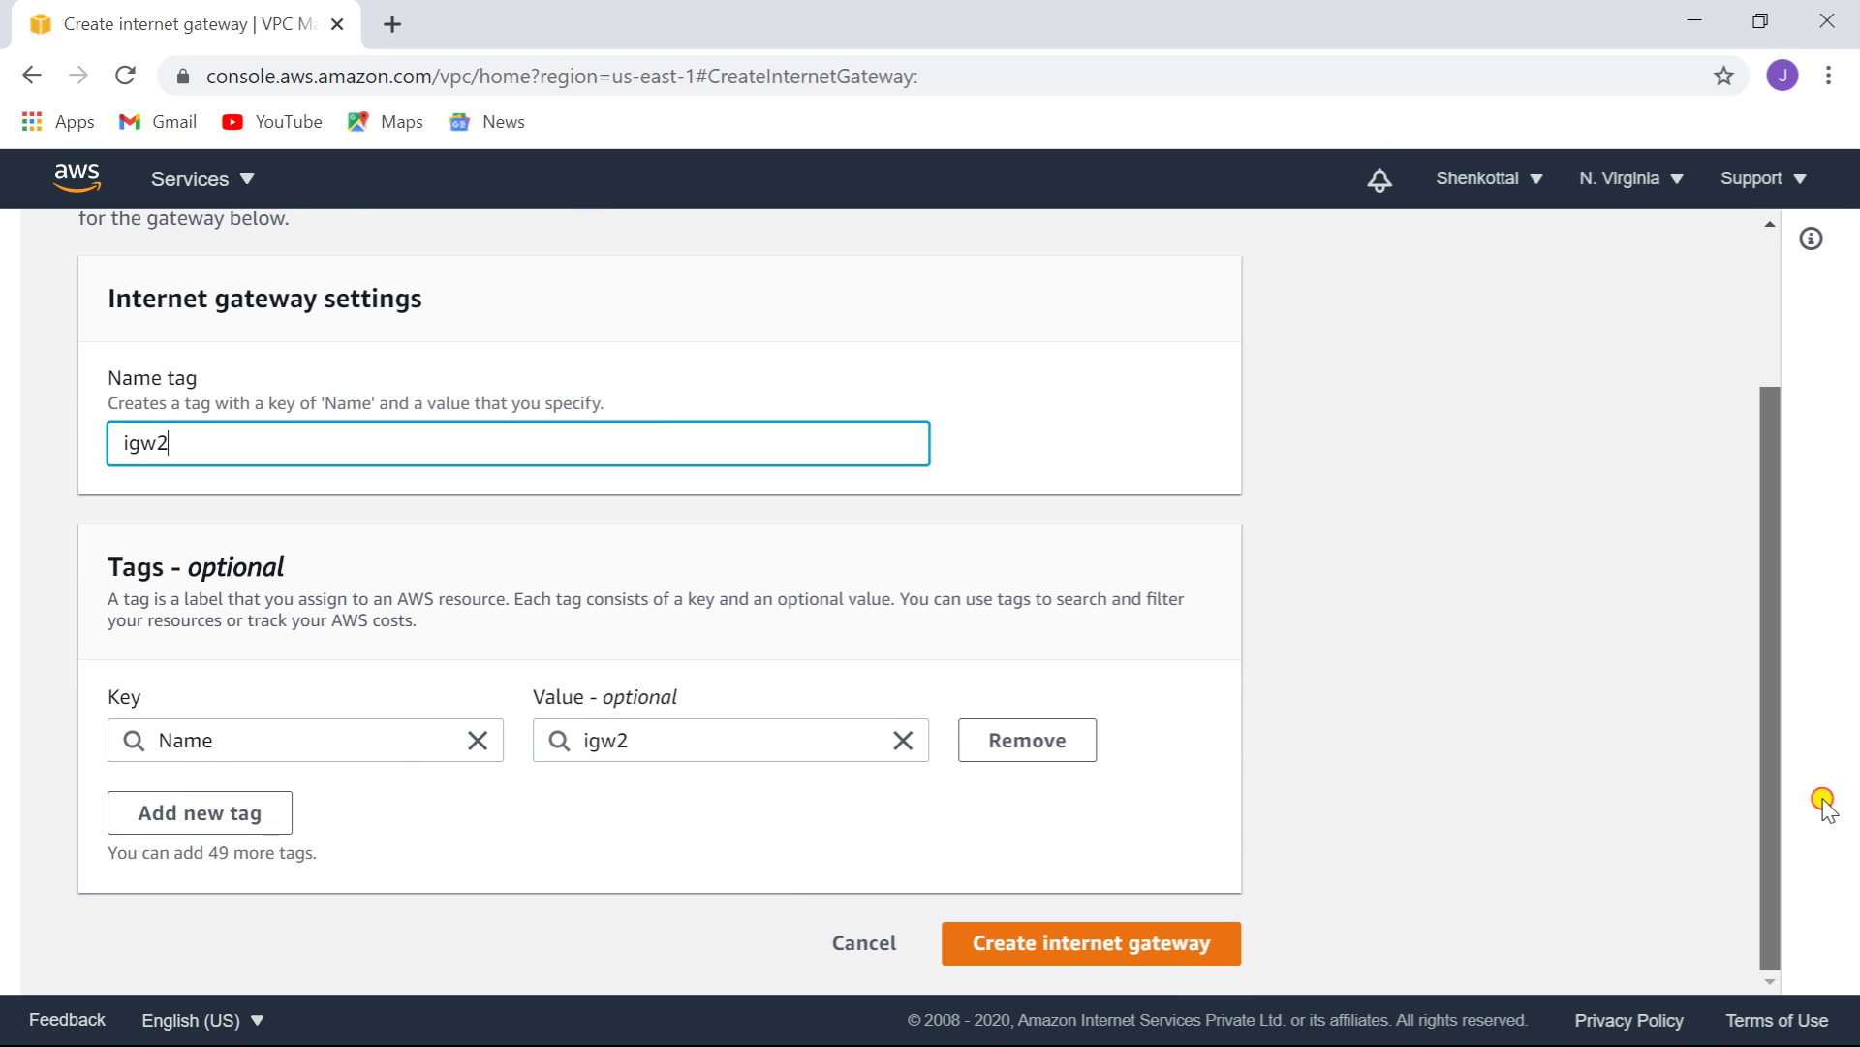
click(1137, 949)
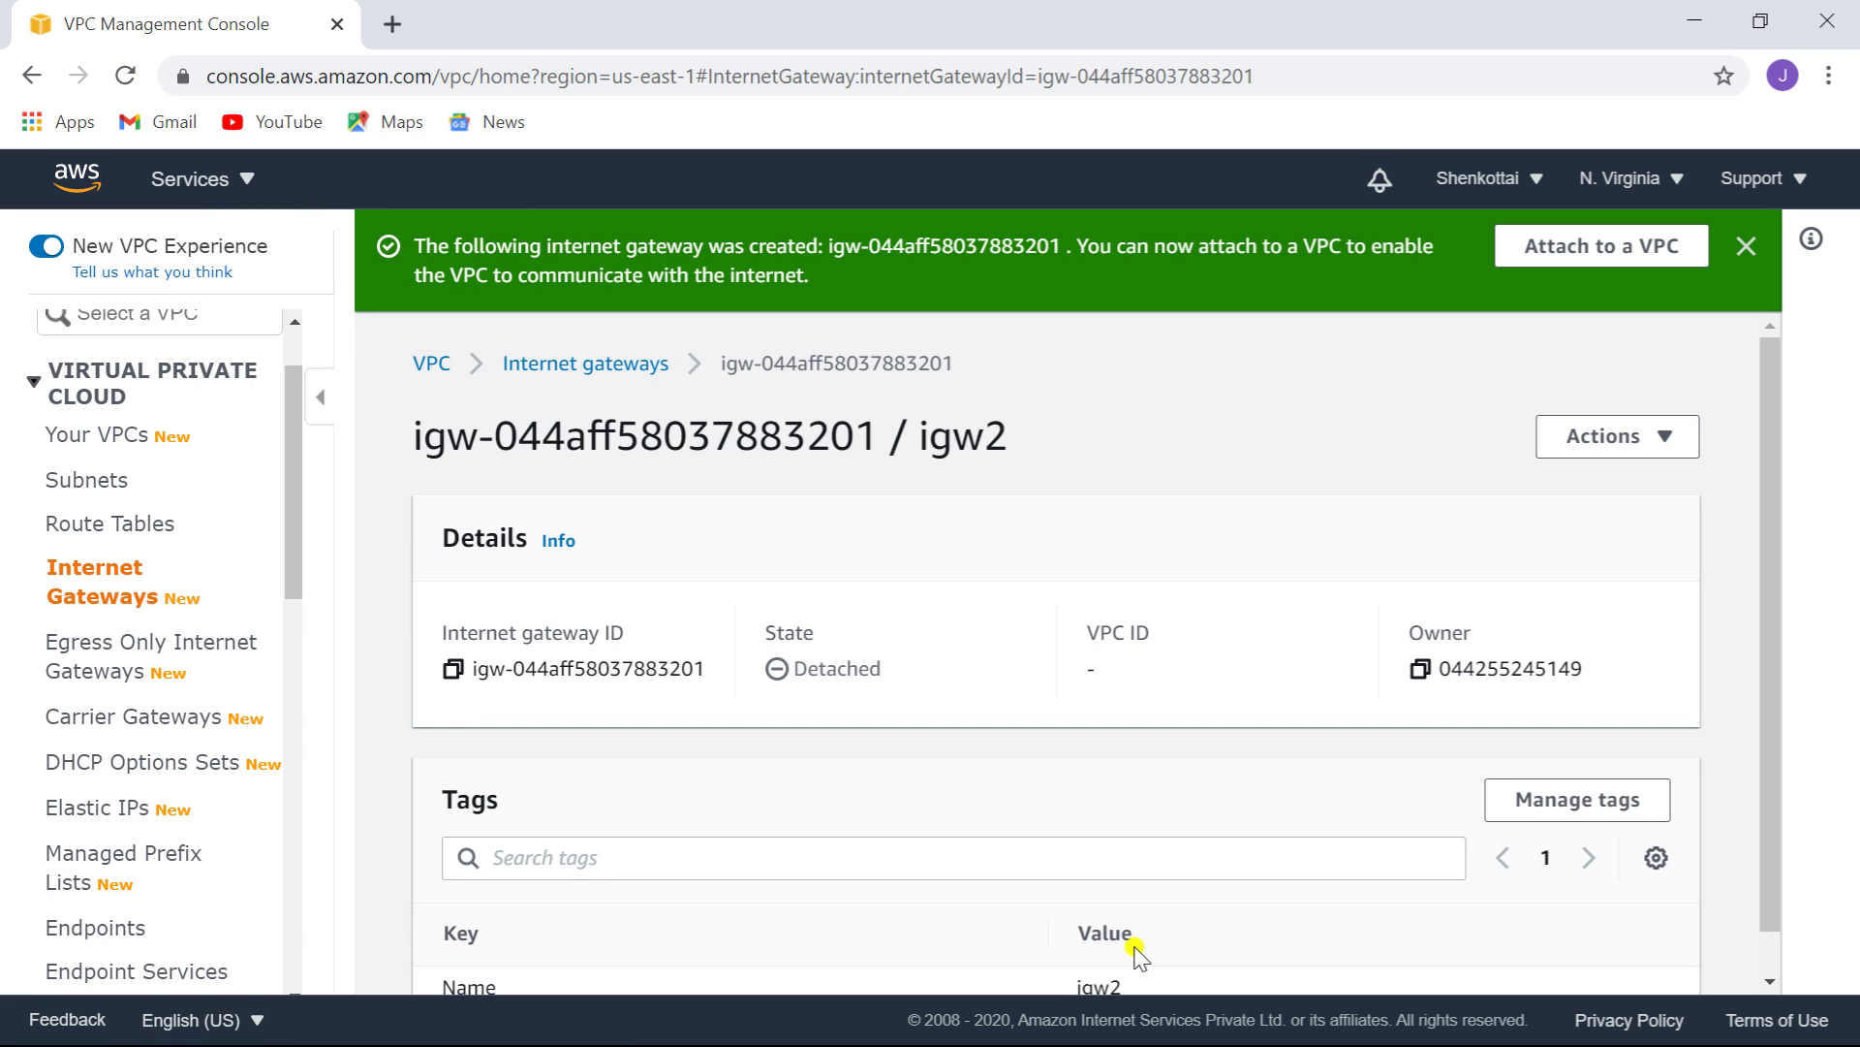
- Attach the igw2 internet gateway to the VPC named vpc2
click(1665, 436)
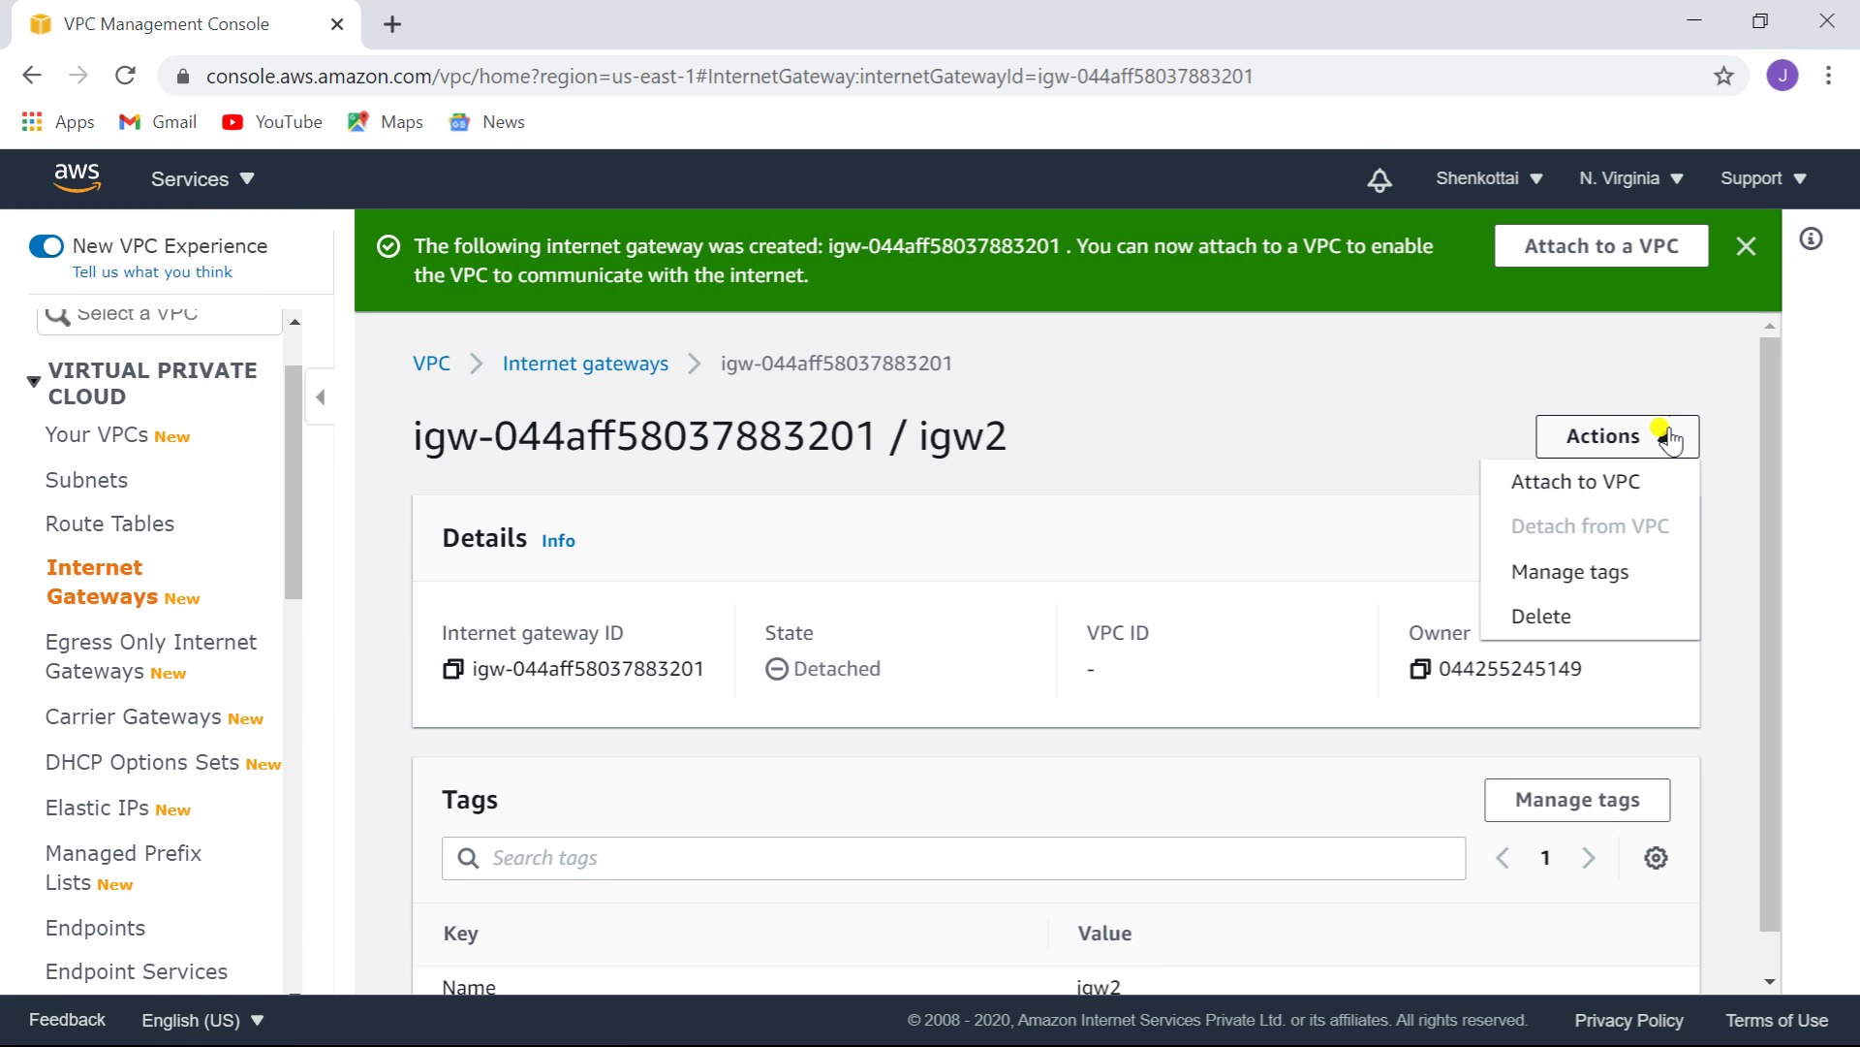
click(1618, 482)
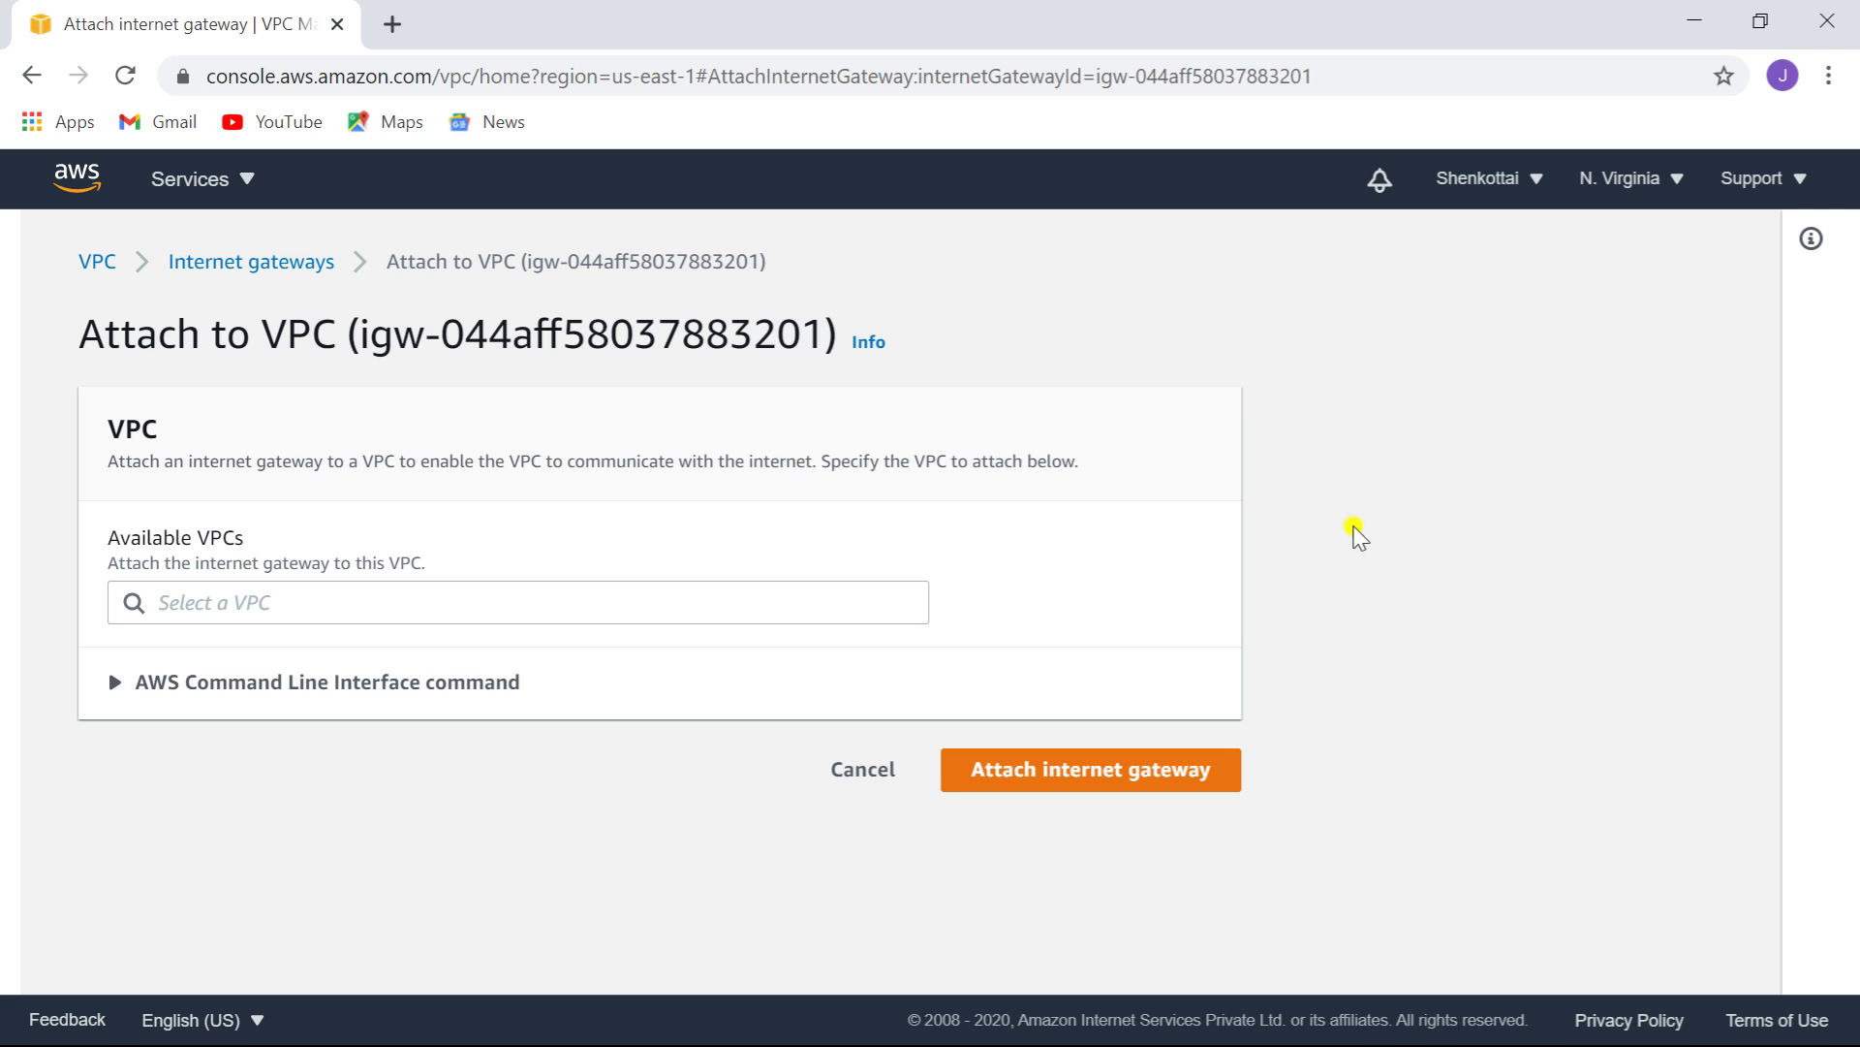
click(836, 602)
click(482, 692)
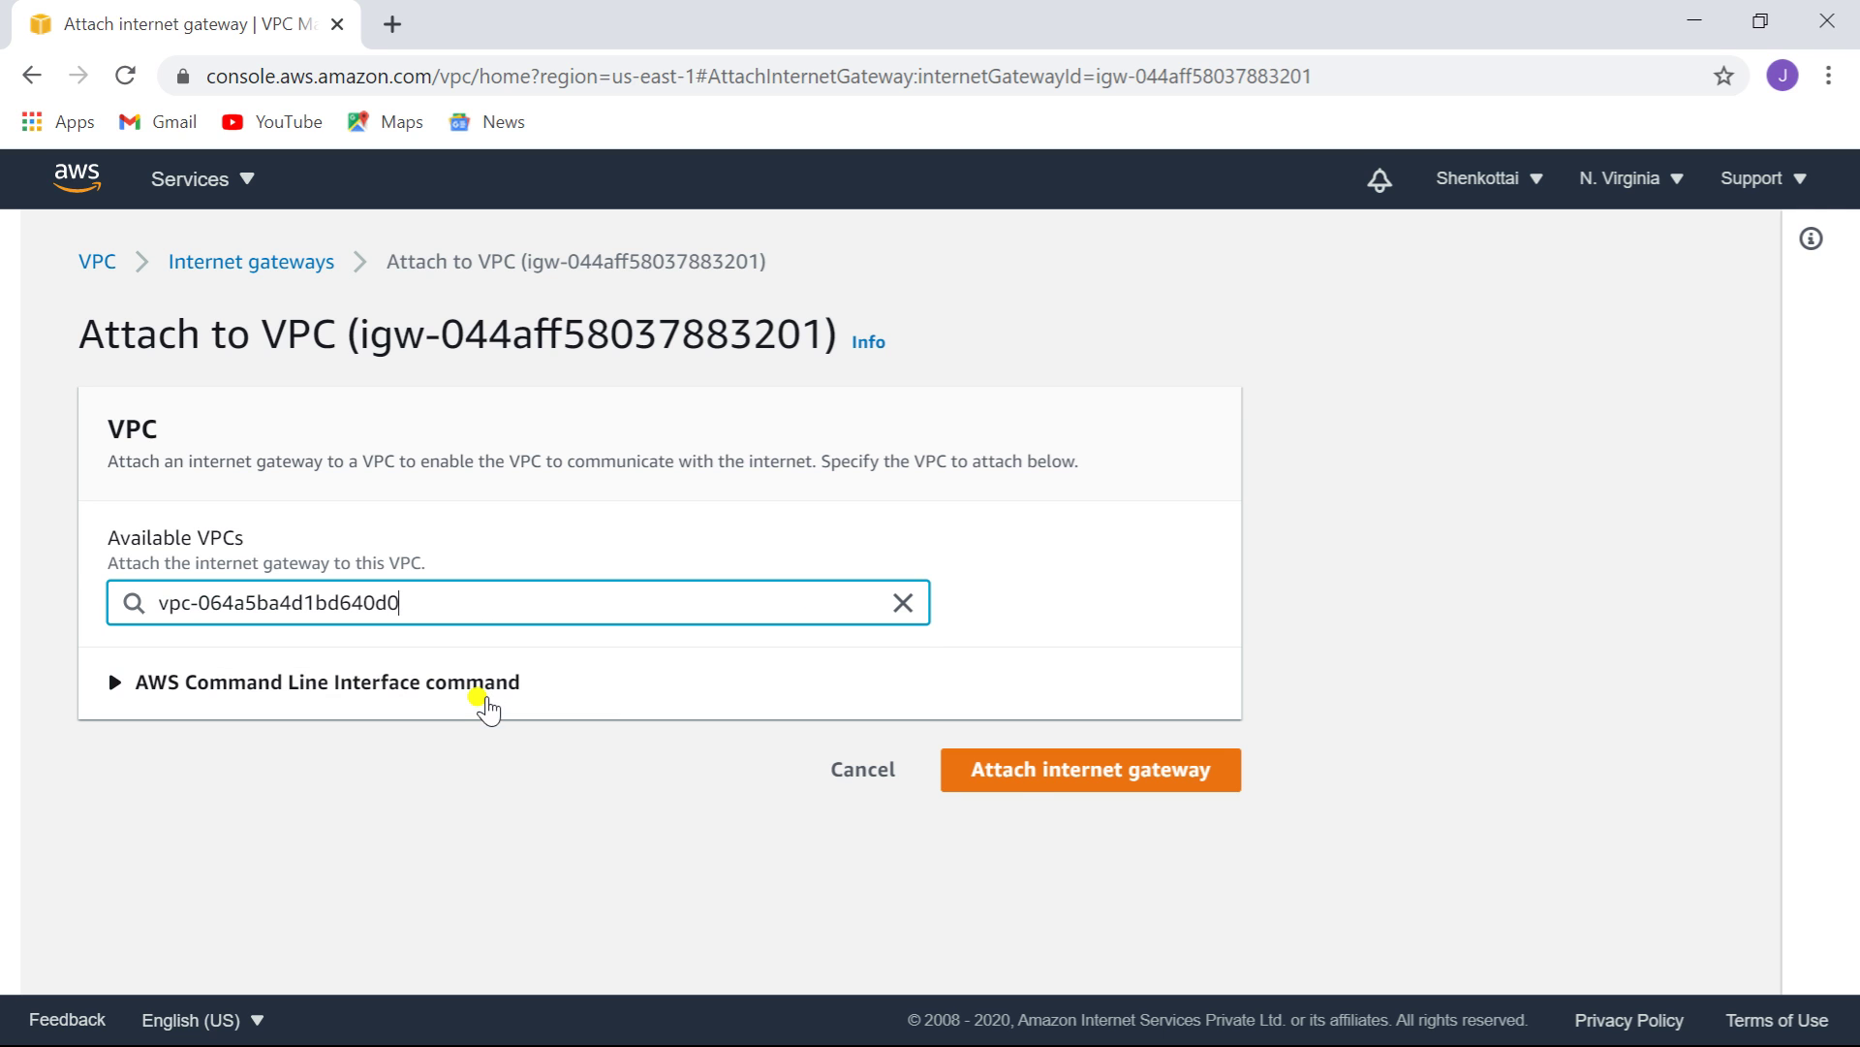
click(1103, 768)
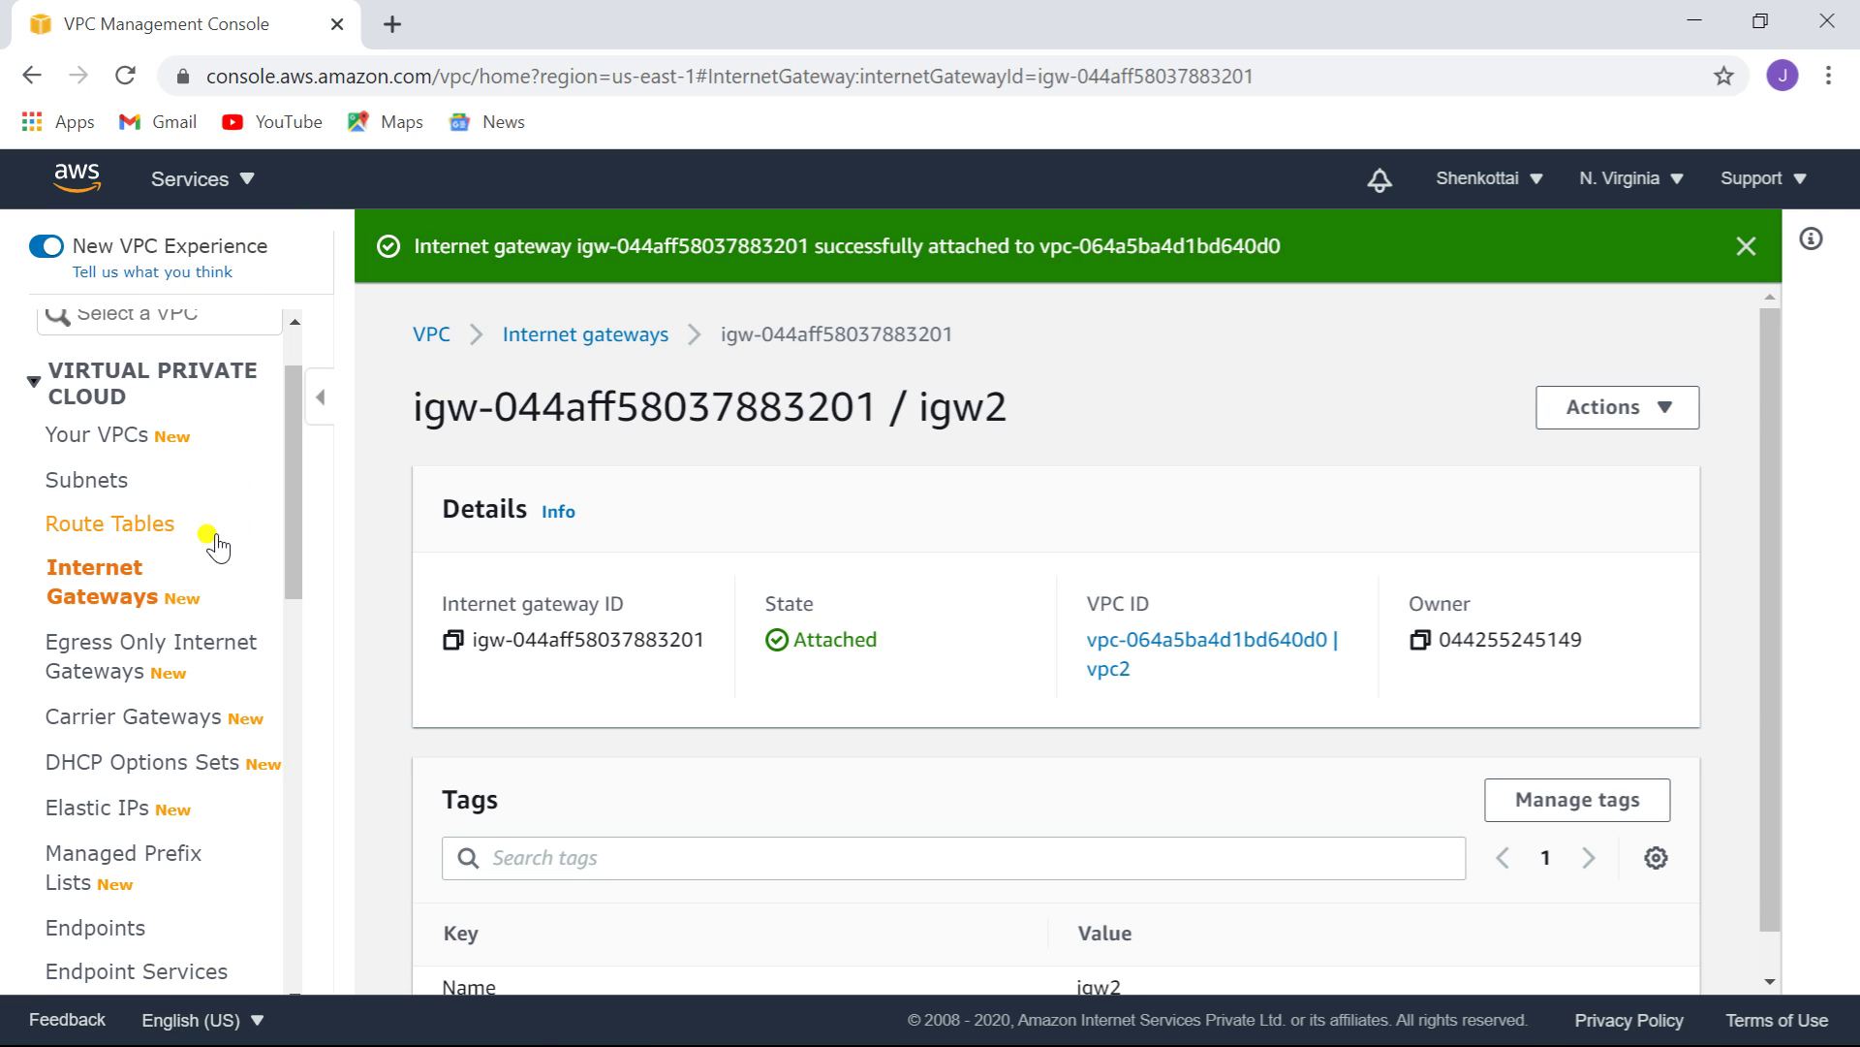
- Create a third internet gateway with the name tag igw3
click(134, 581)
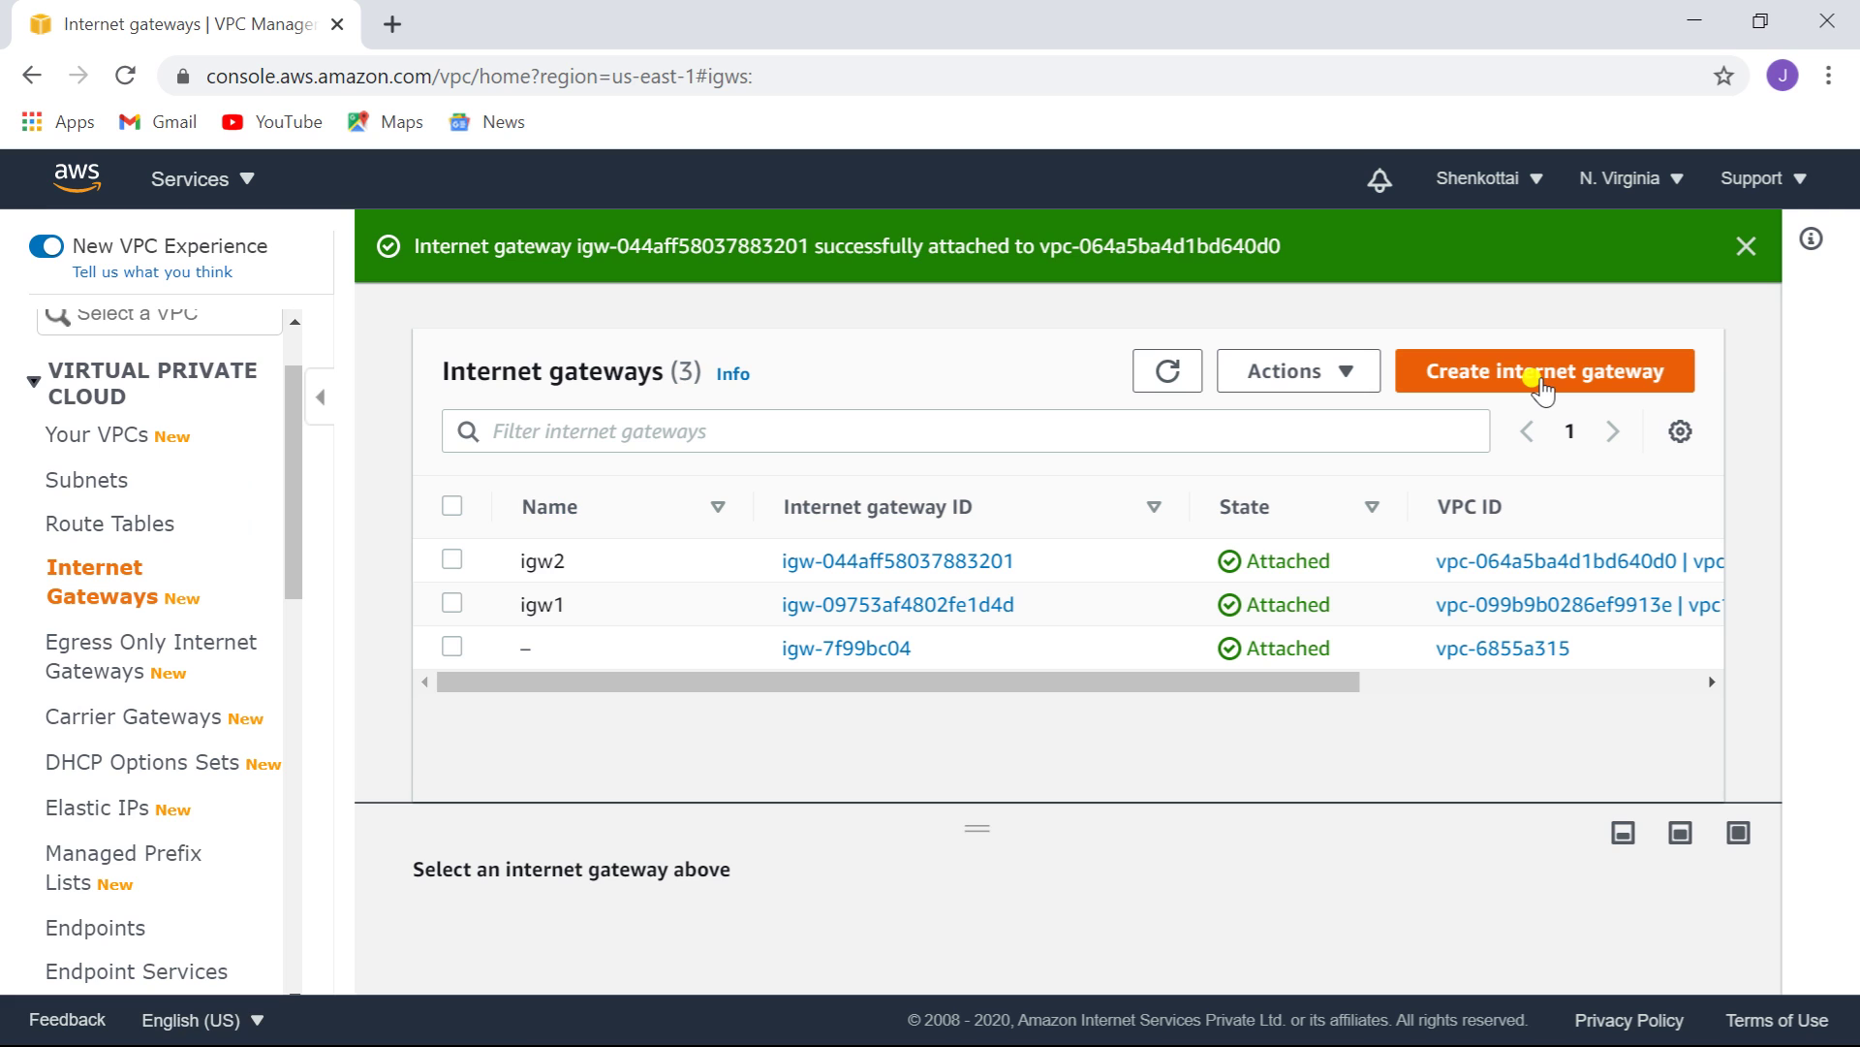
click(1540, 388)
click(727, 642)
text(igw3)
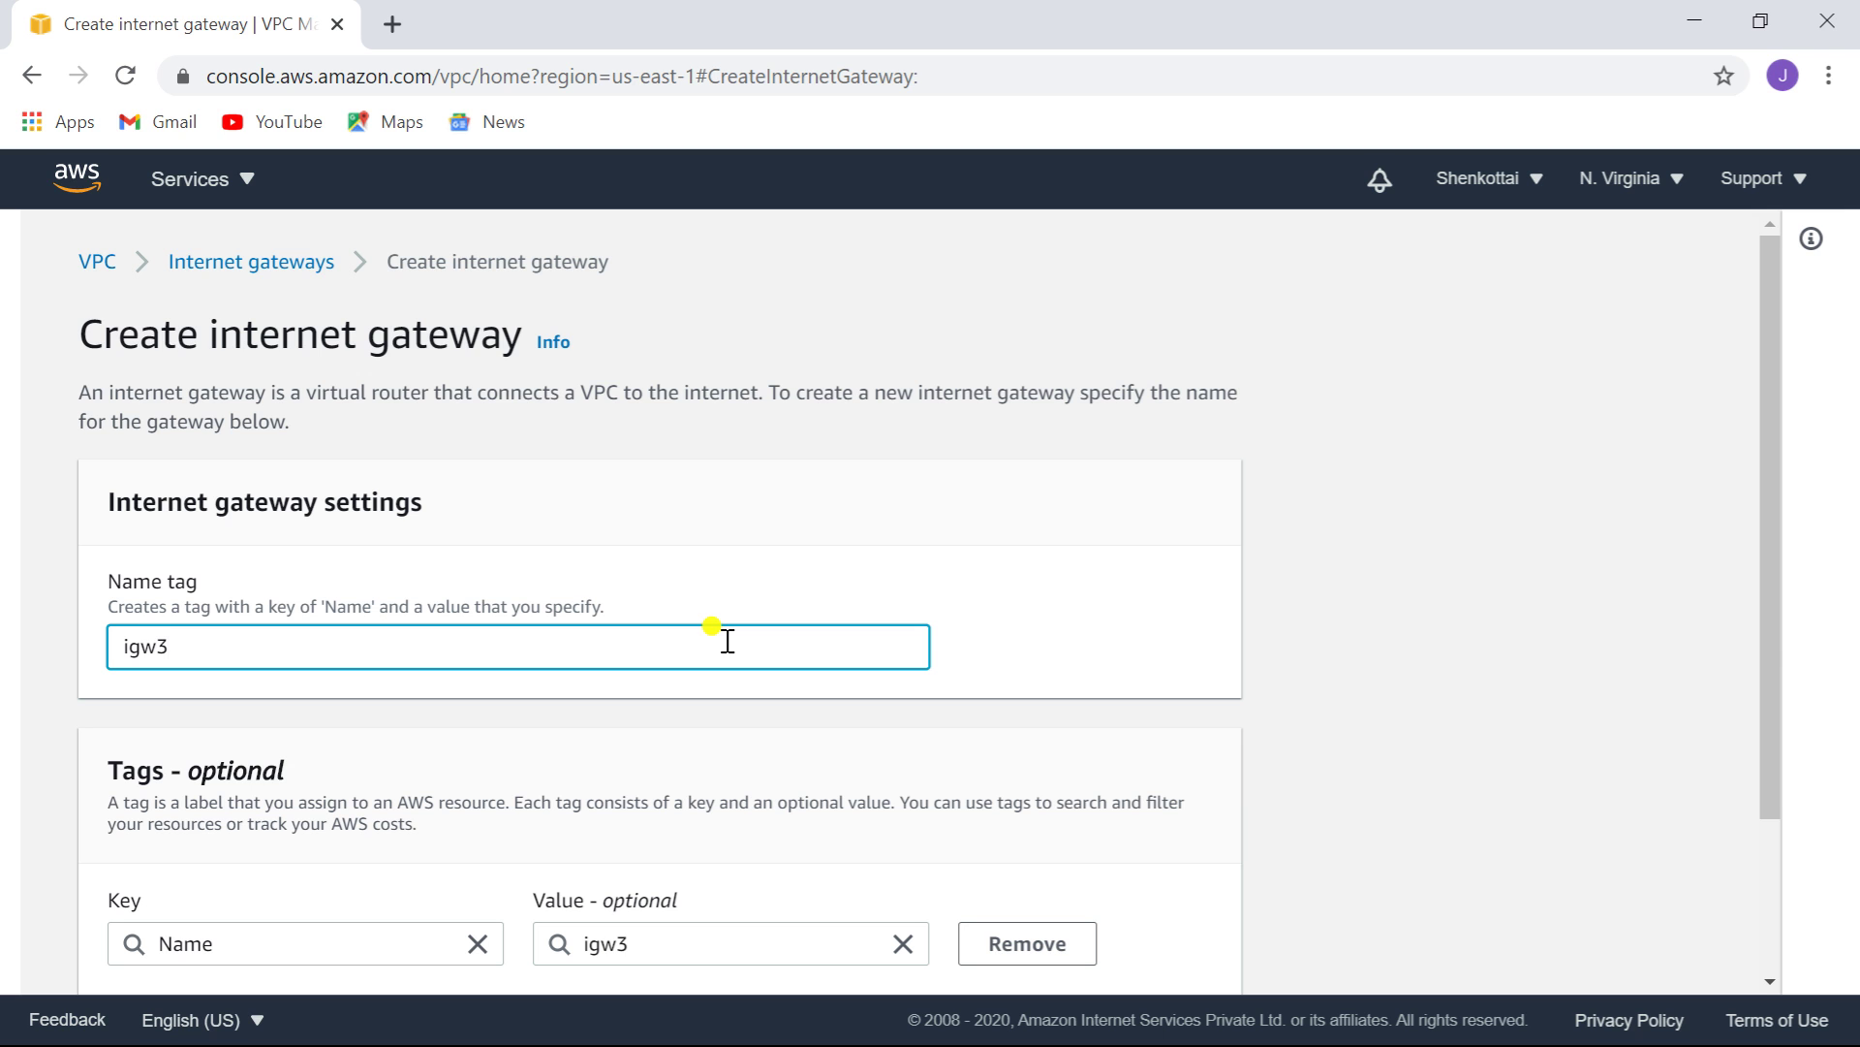
scroll(1759, 637, down, 2)
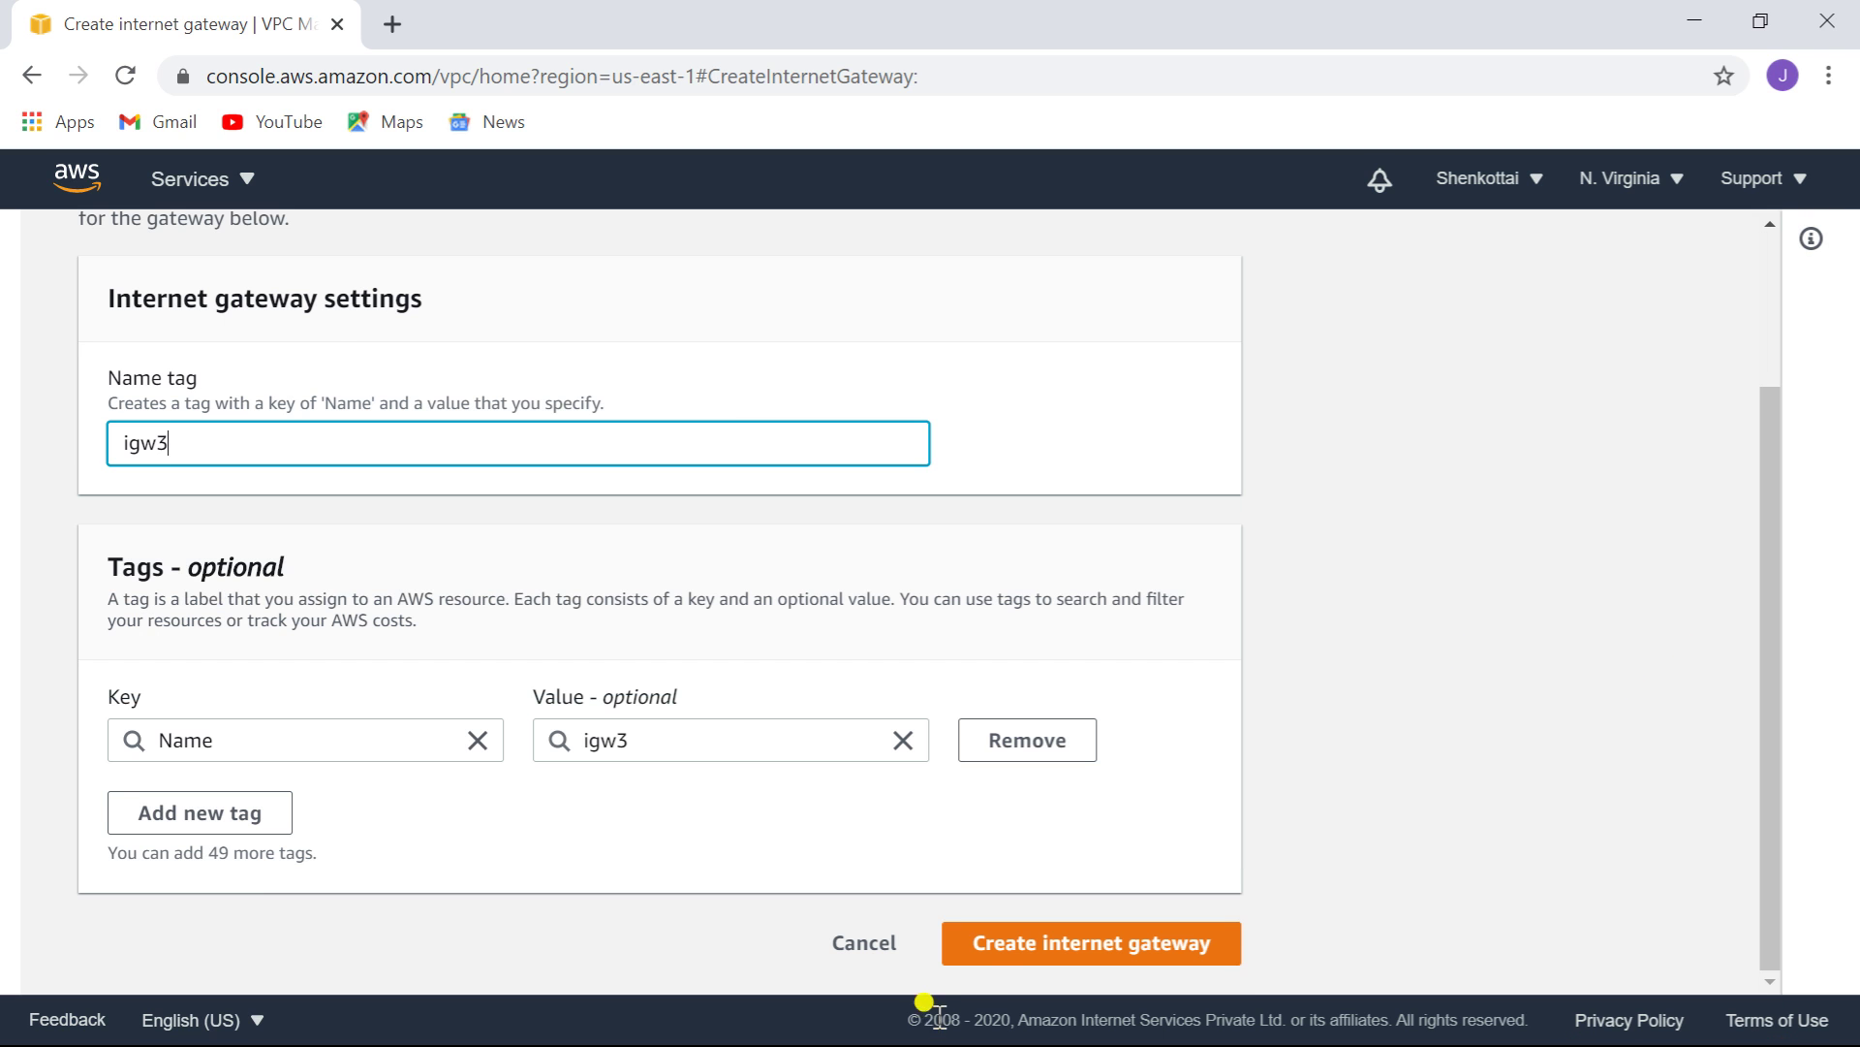
click(1037, 943)
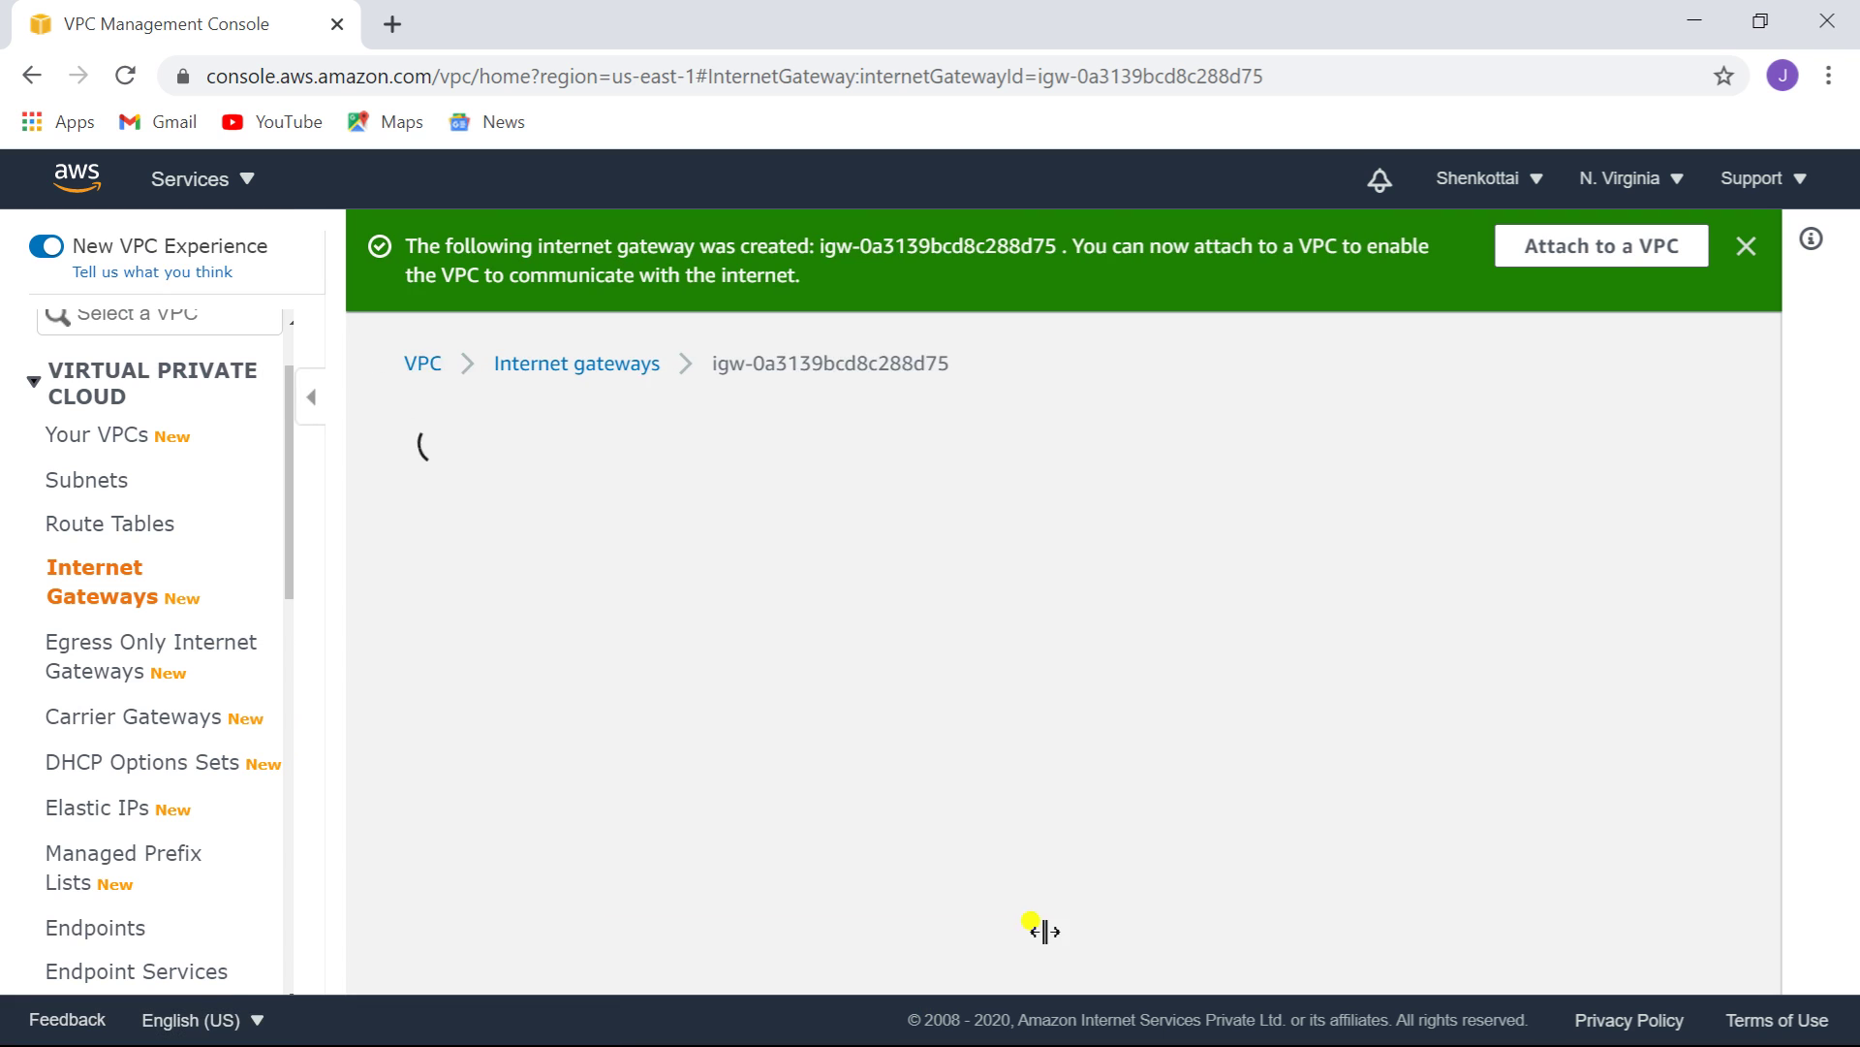
- Attach the igw3 internet gateway to the VPC named vpc3
click(1657, 437)
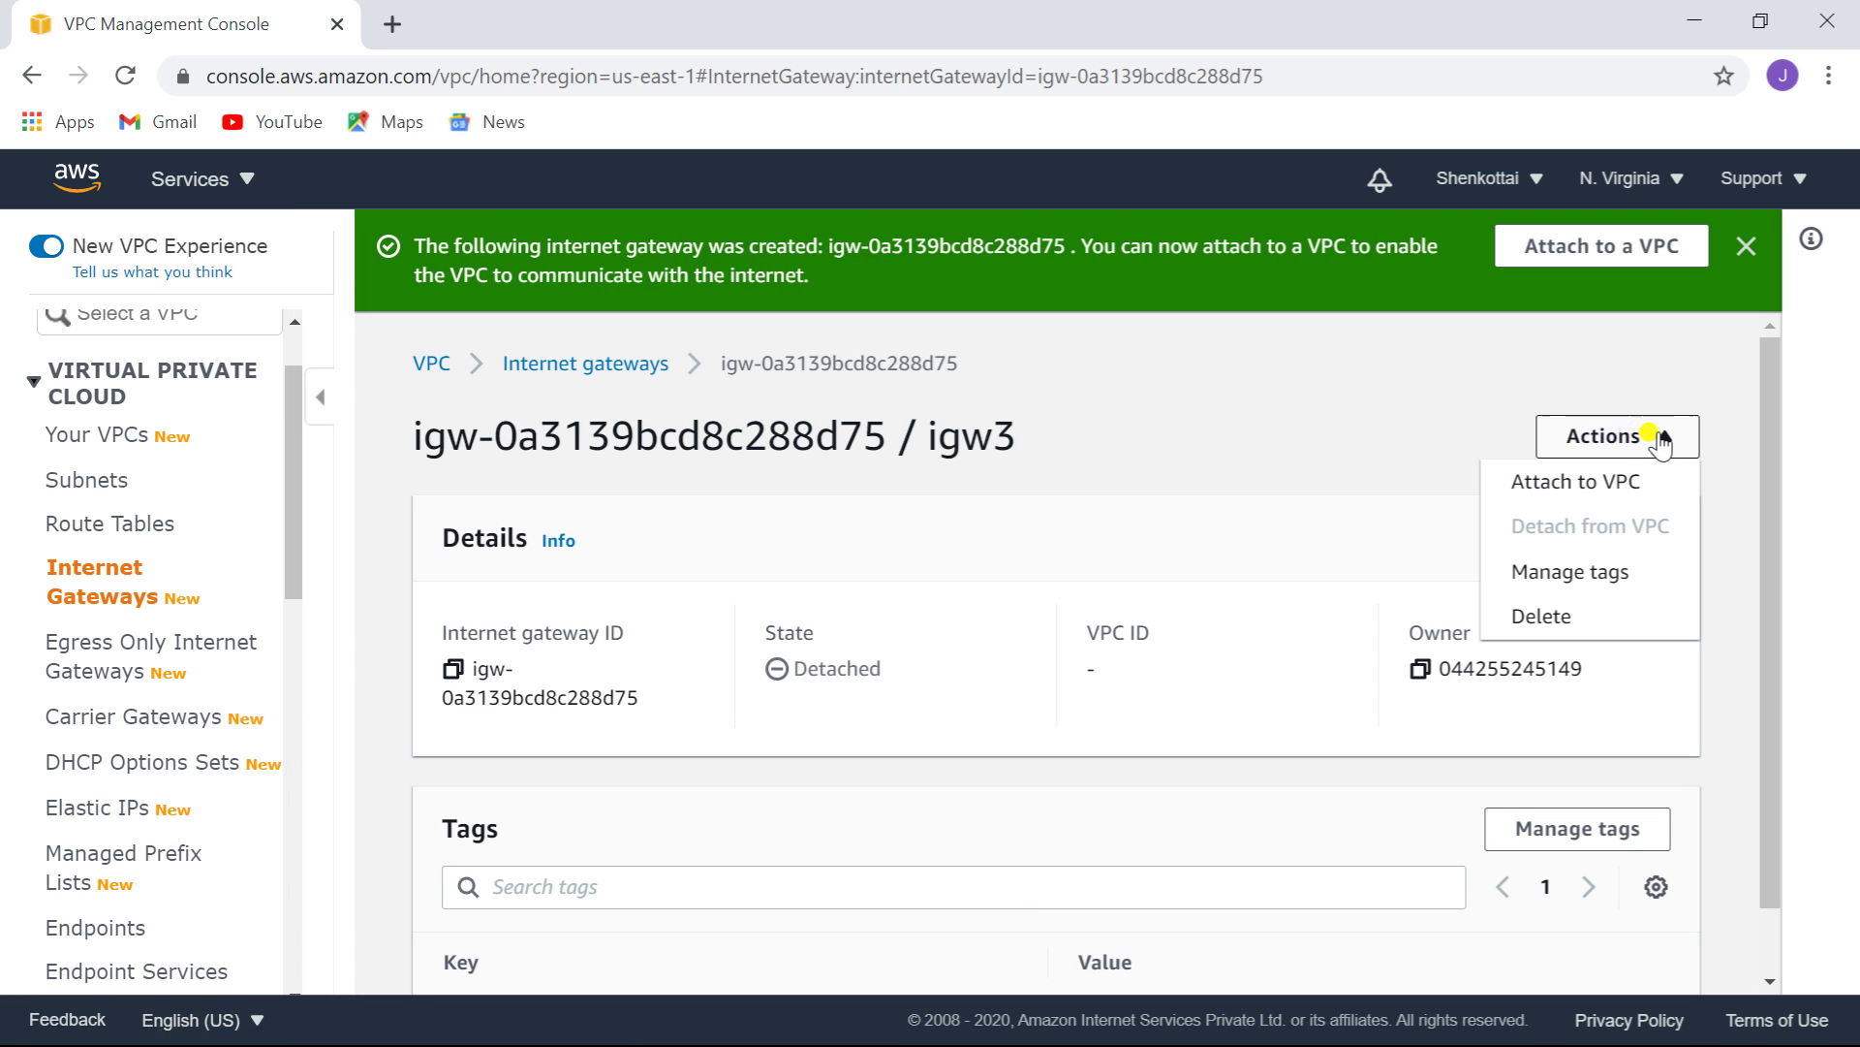
click(1574, 481)
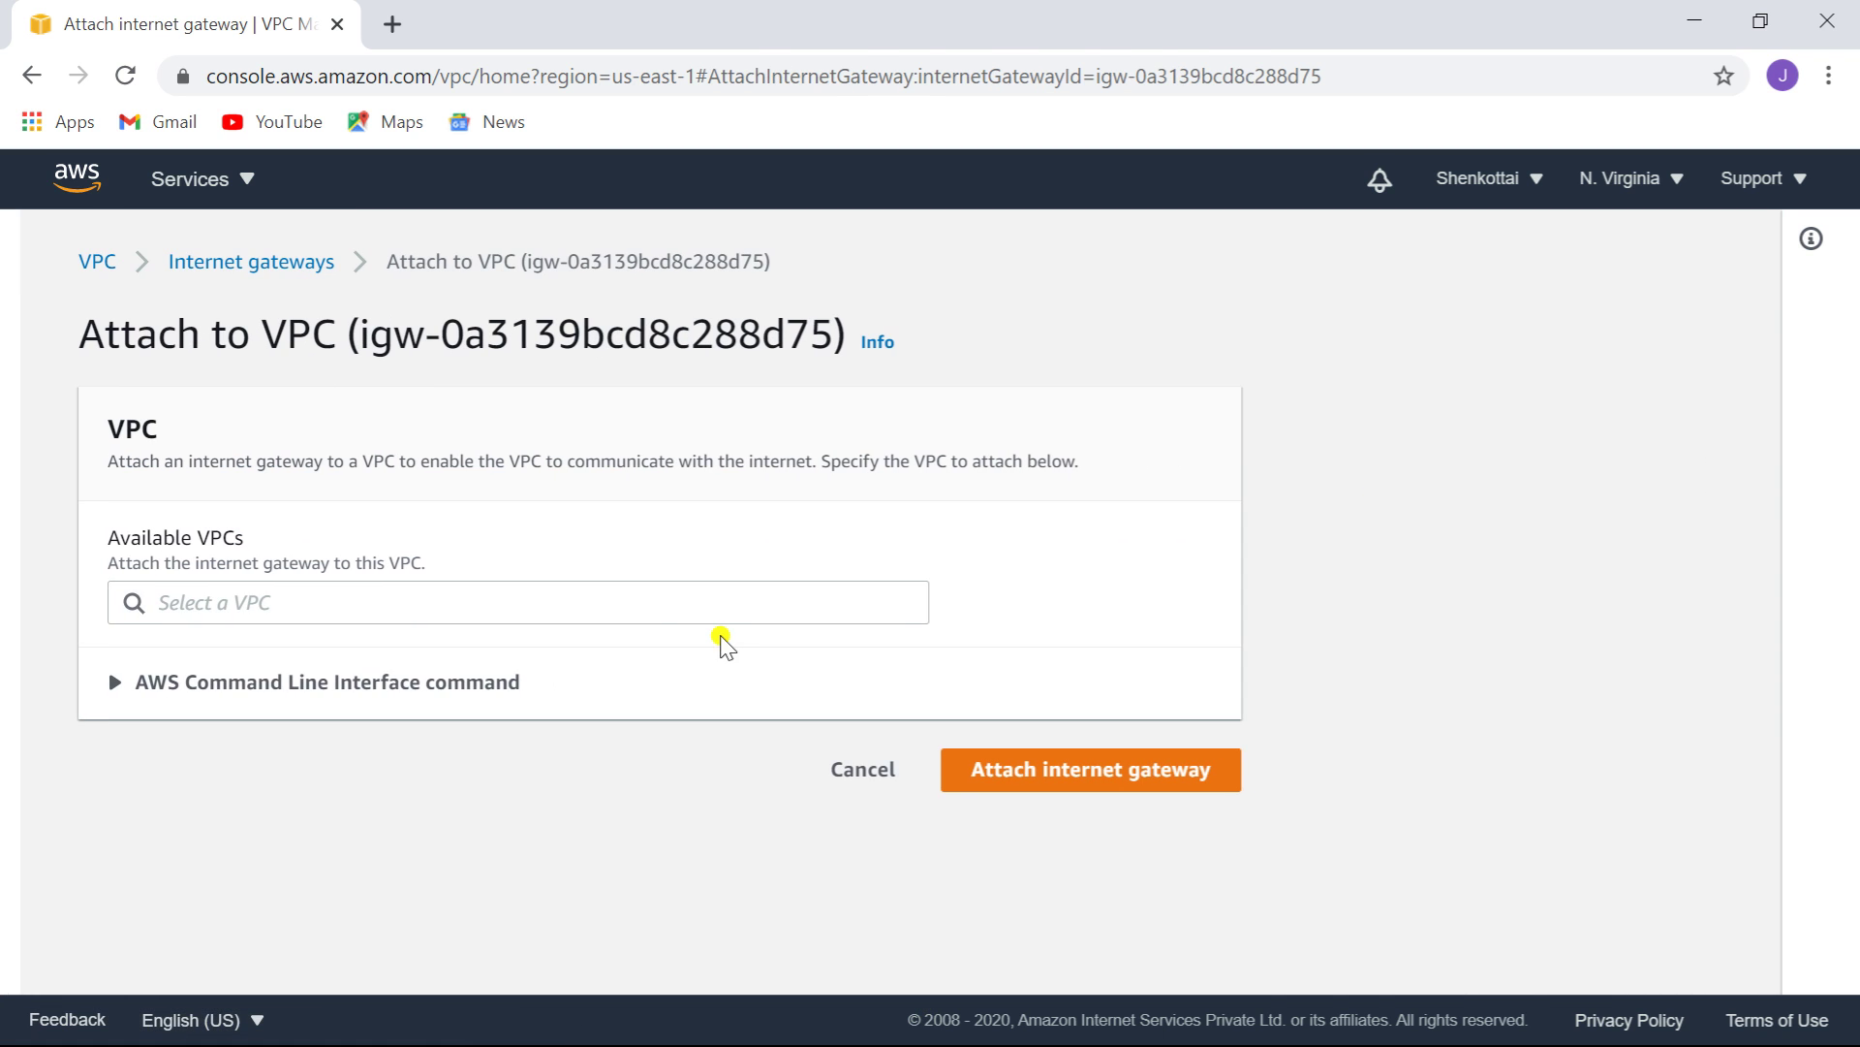
click(707, 598)
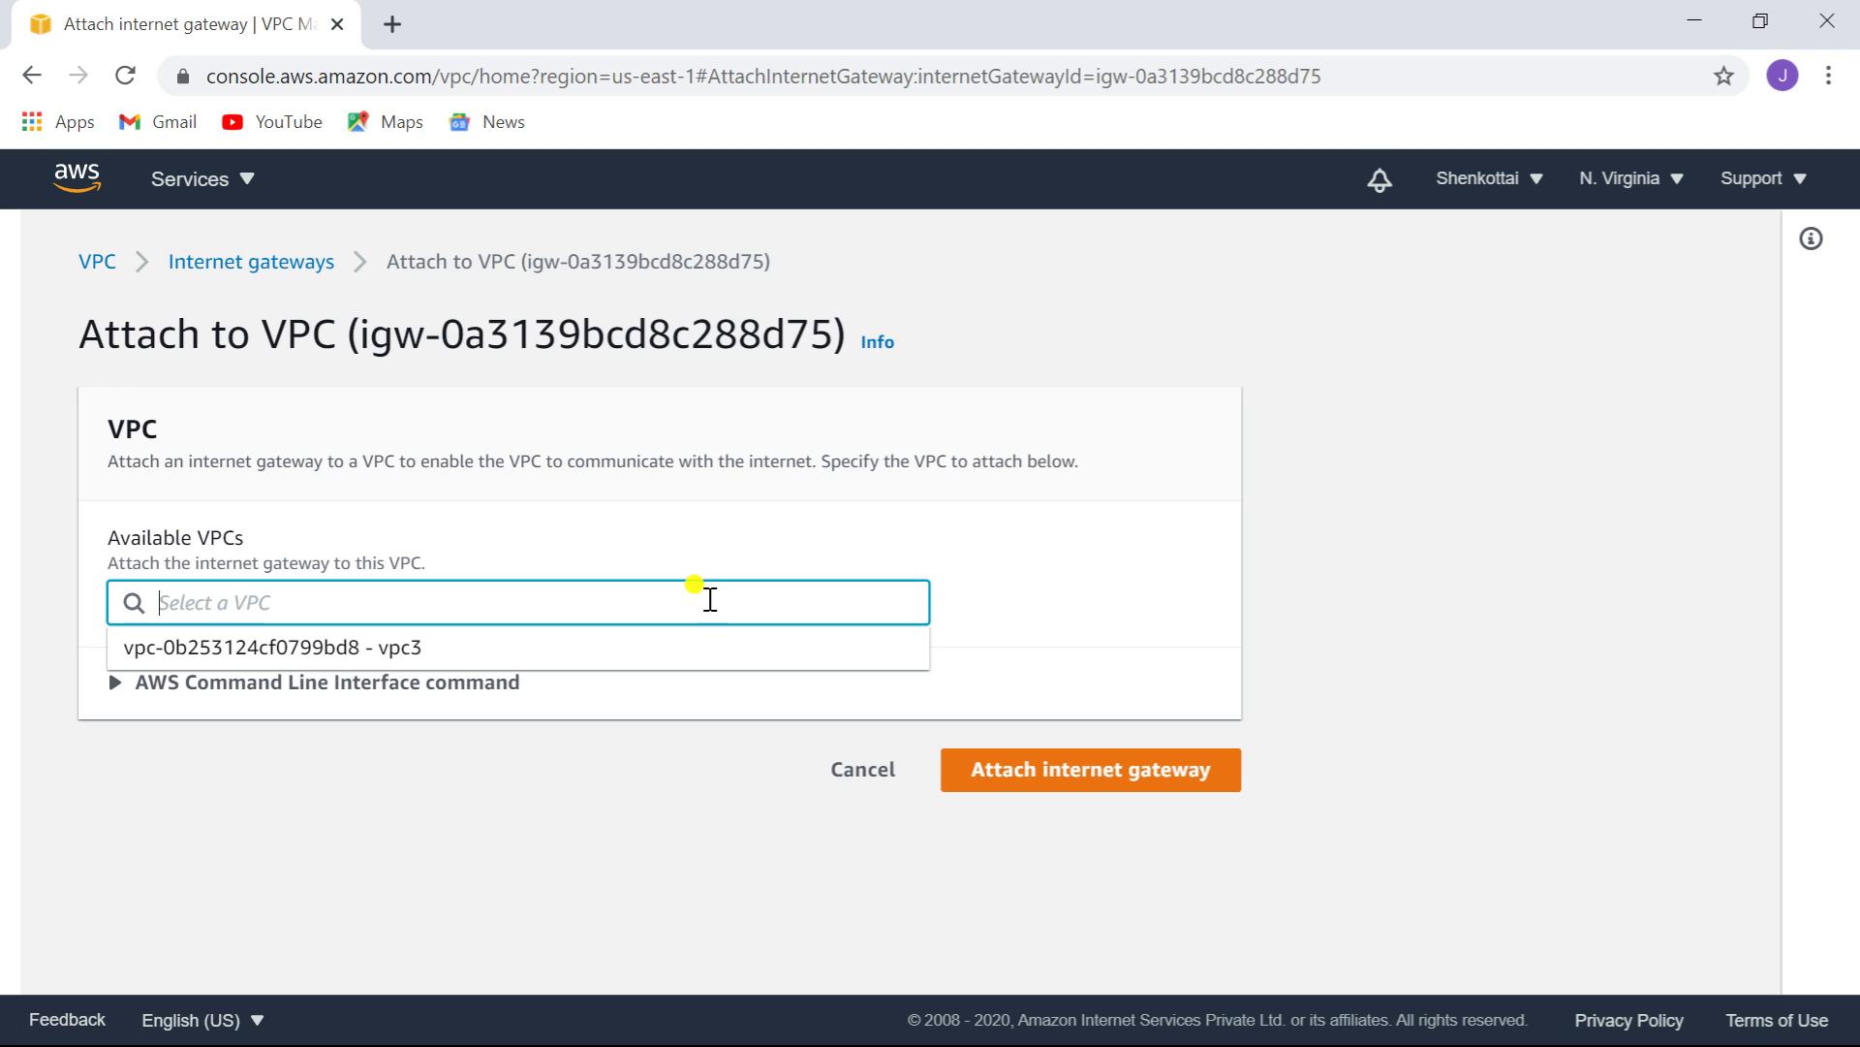
click(572, 659)
click(1143, 770)
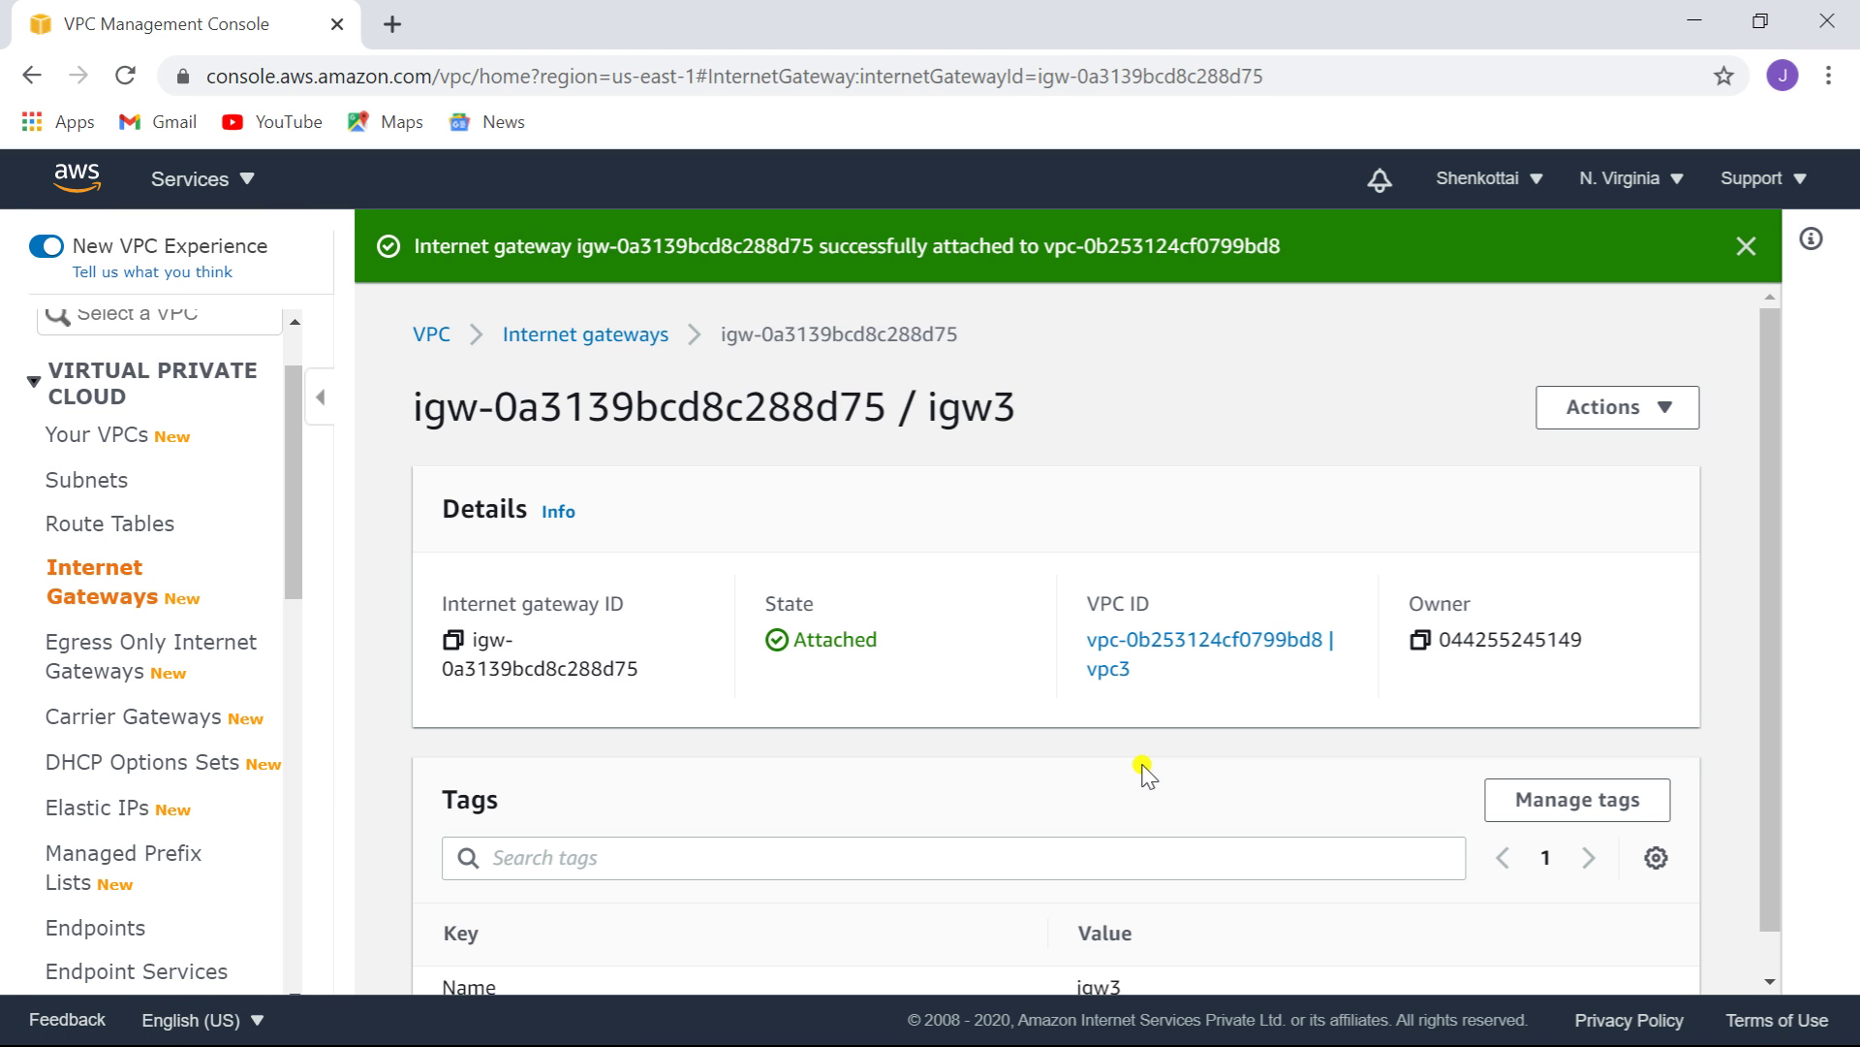
- Start a new subnet with the name tag public1-subnet and assign it to the VPC named vpc1
click(98, 488)
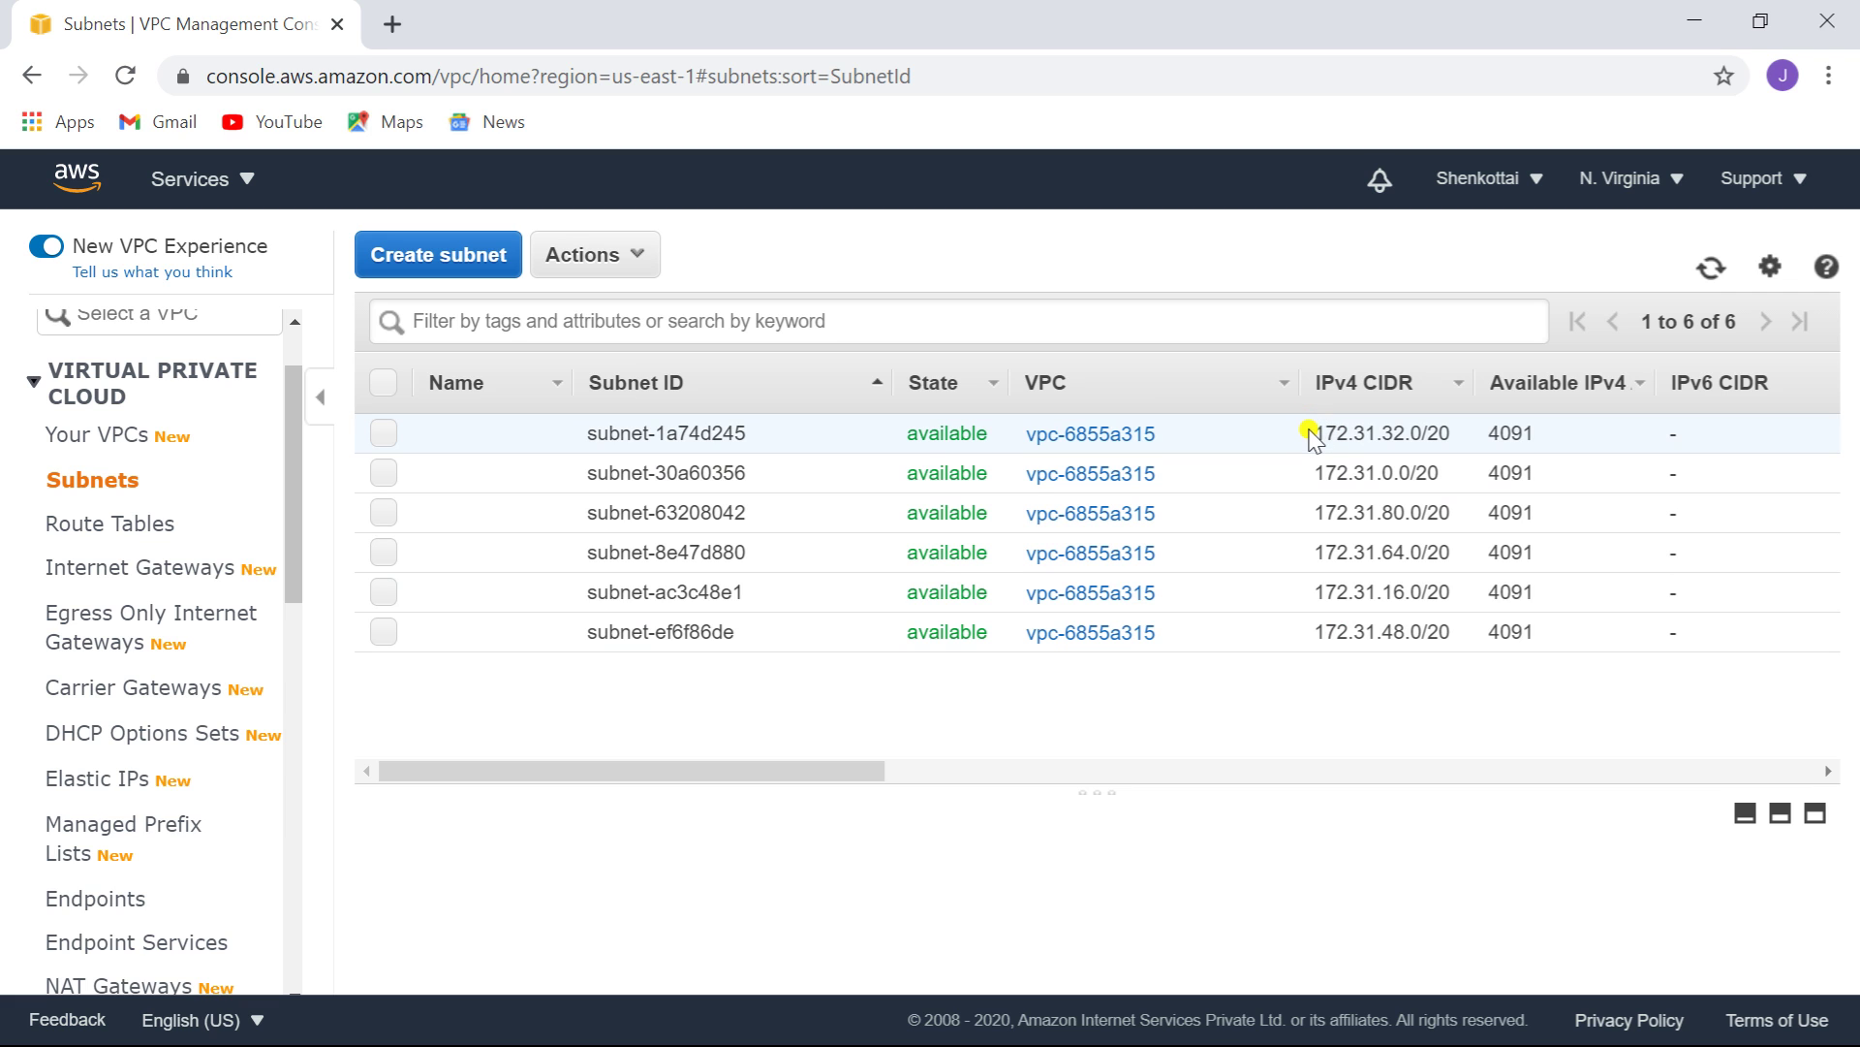
drag(1309, 423, 1383, 717)
click(1383, 717)
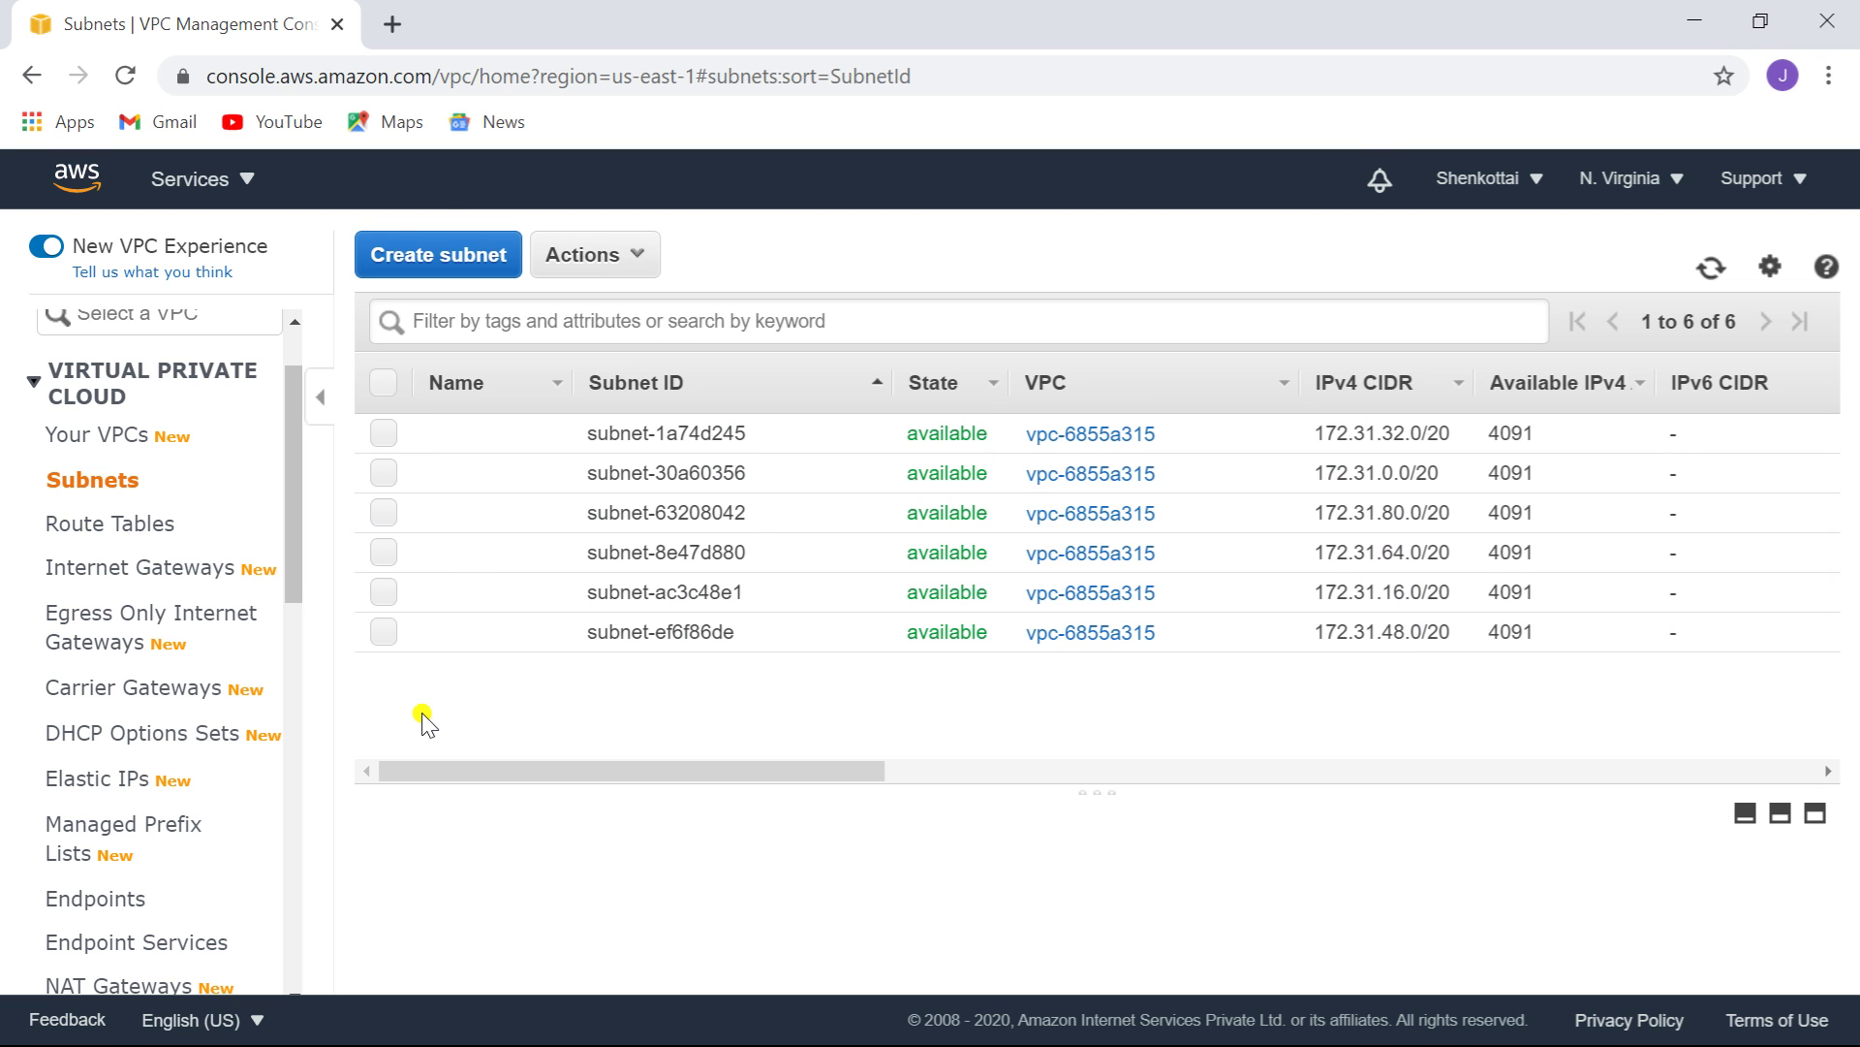
click(460, 256)
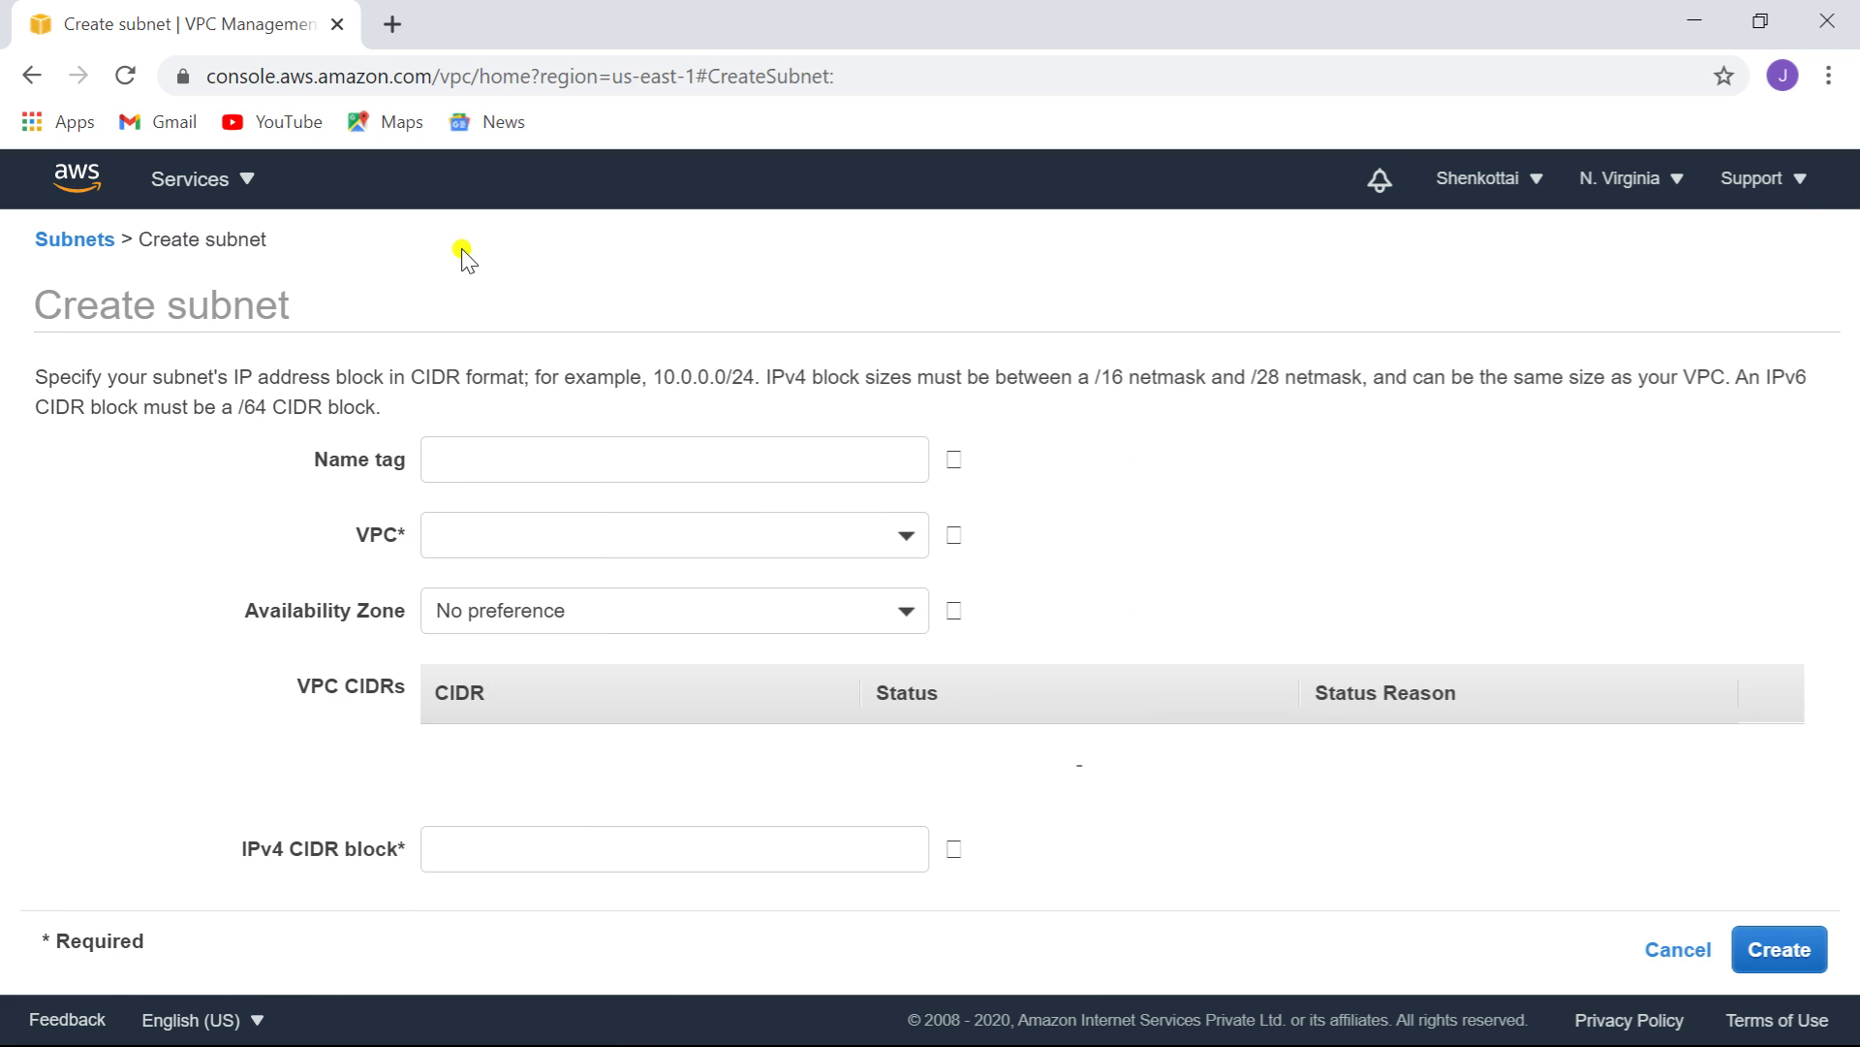
click(585, 458)
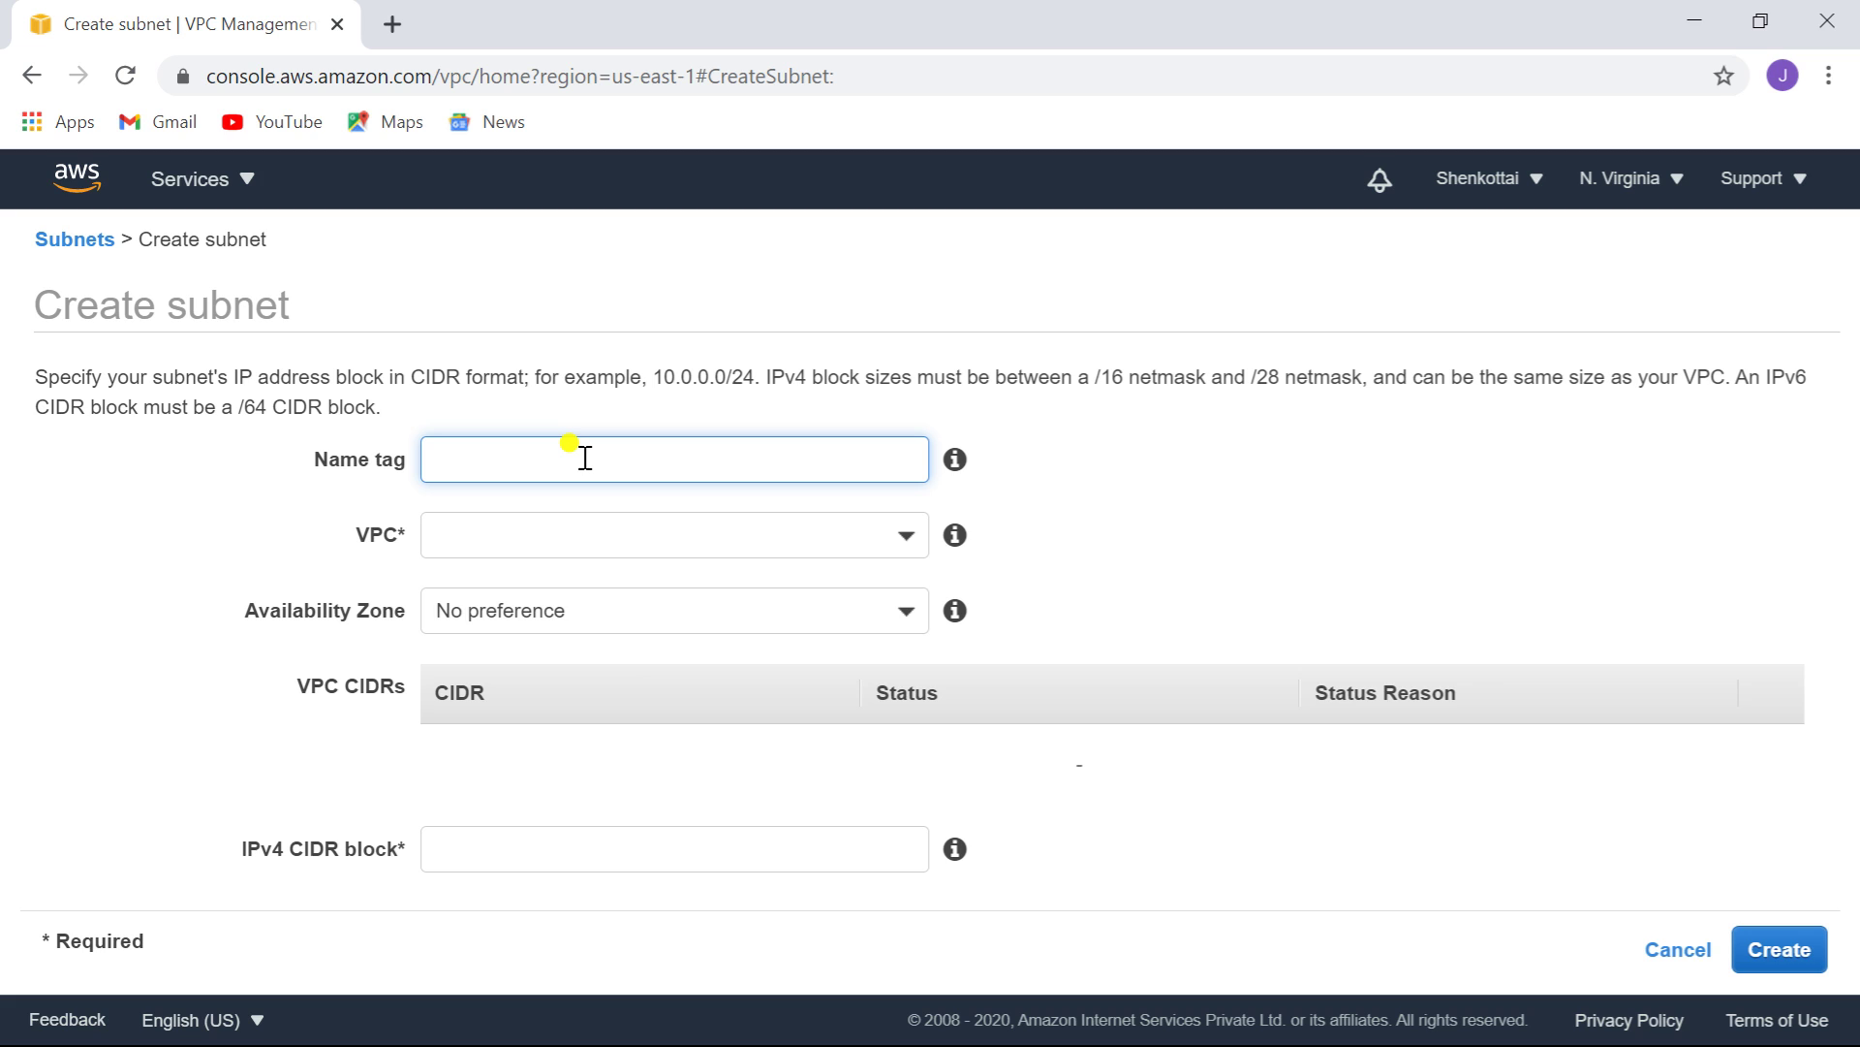
text(public)
text(1-subnet)
click(560, 538)
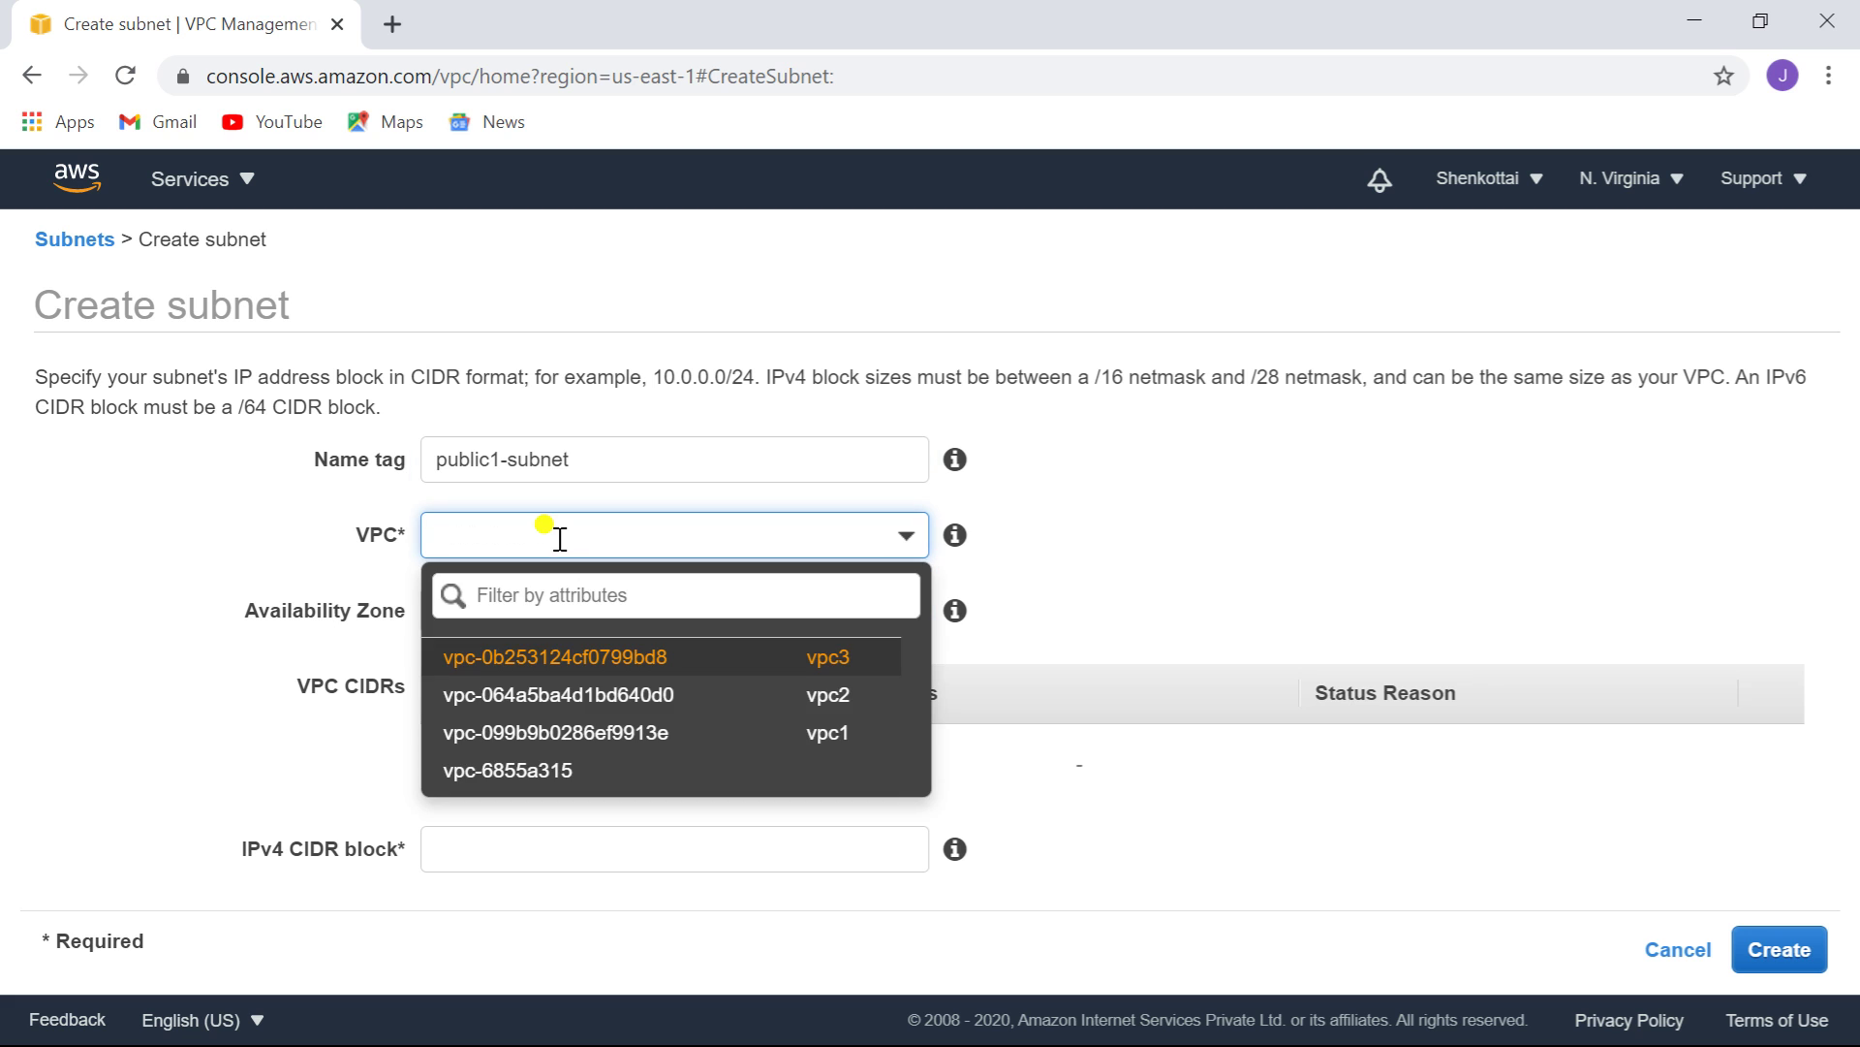
click(629, 736)
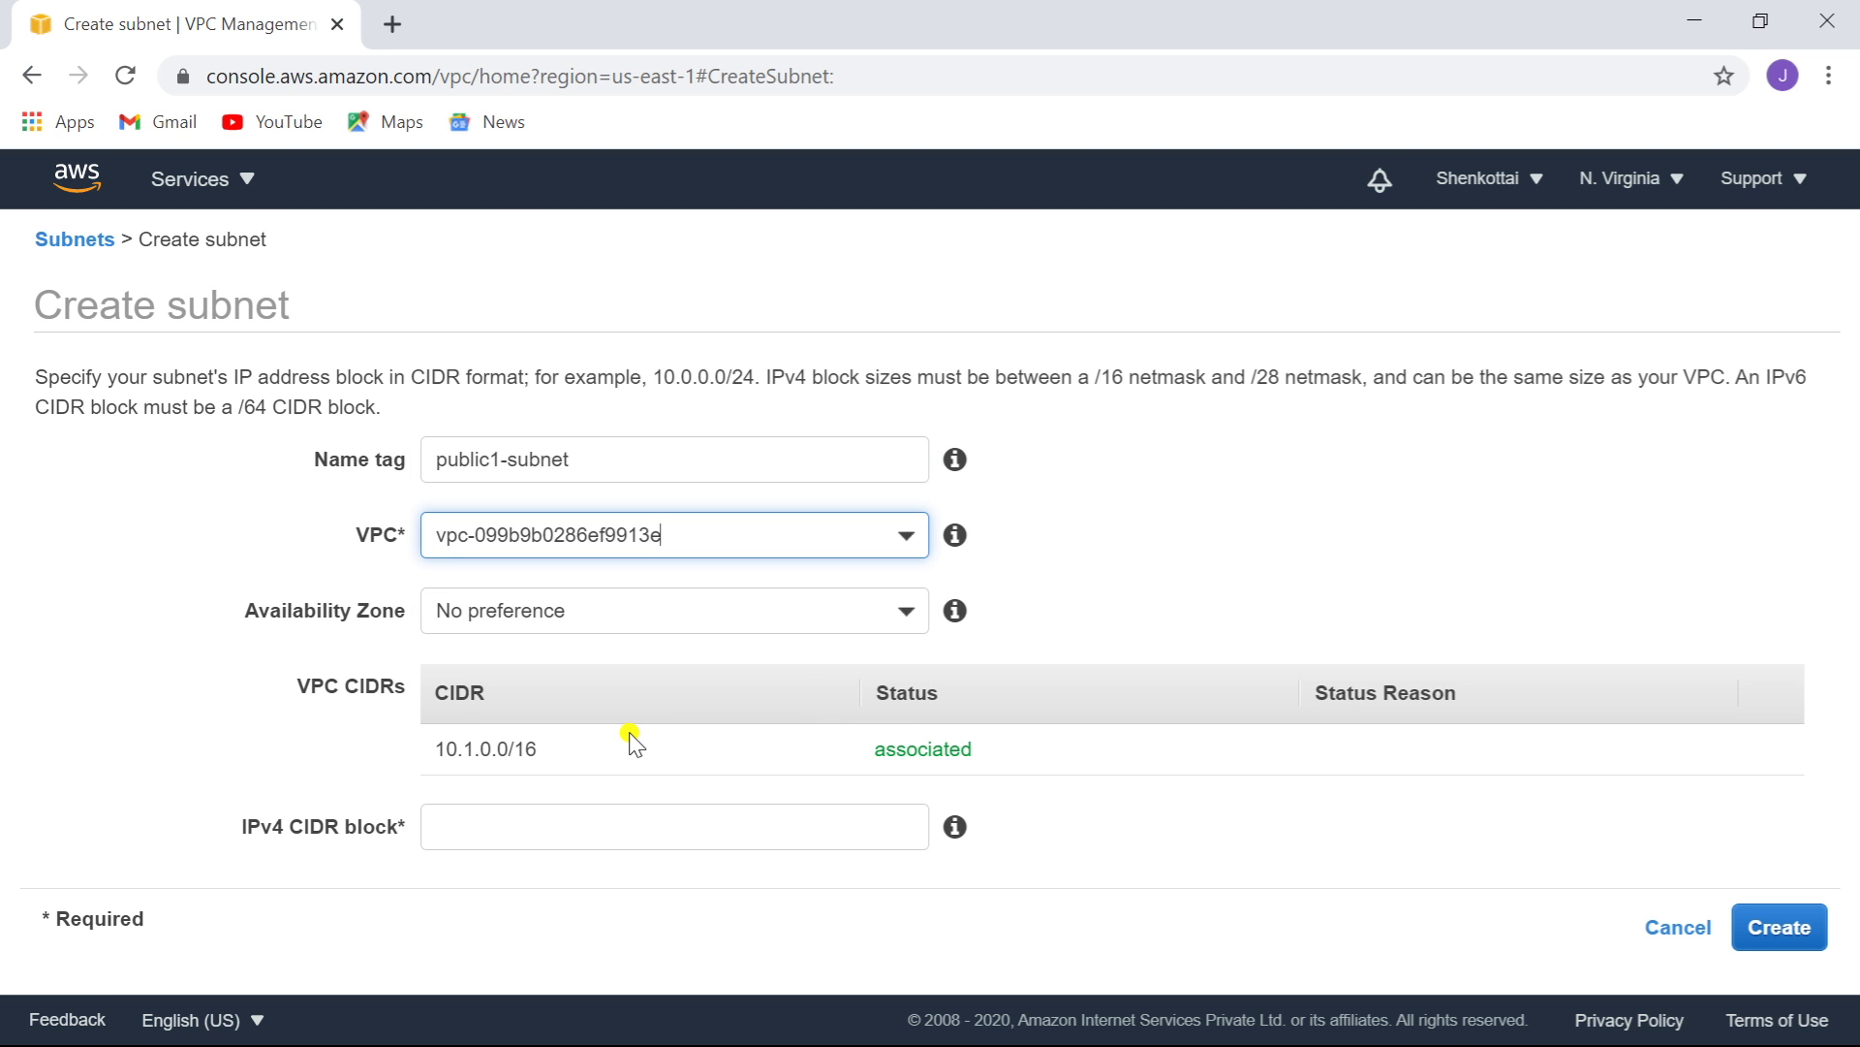
- Set the availability zone of public1-subnet to us-east-1a
click(904, 619)
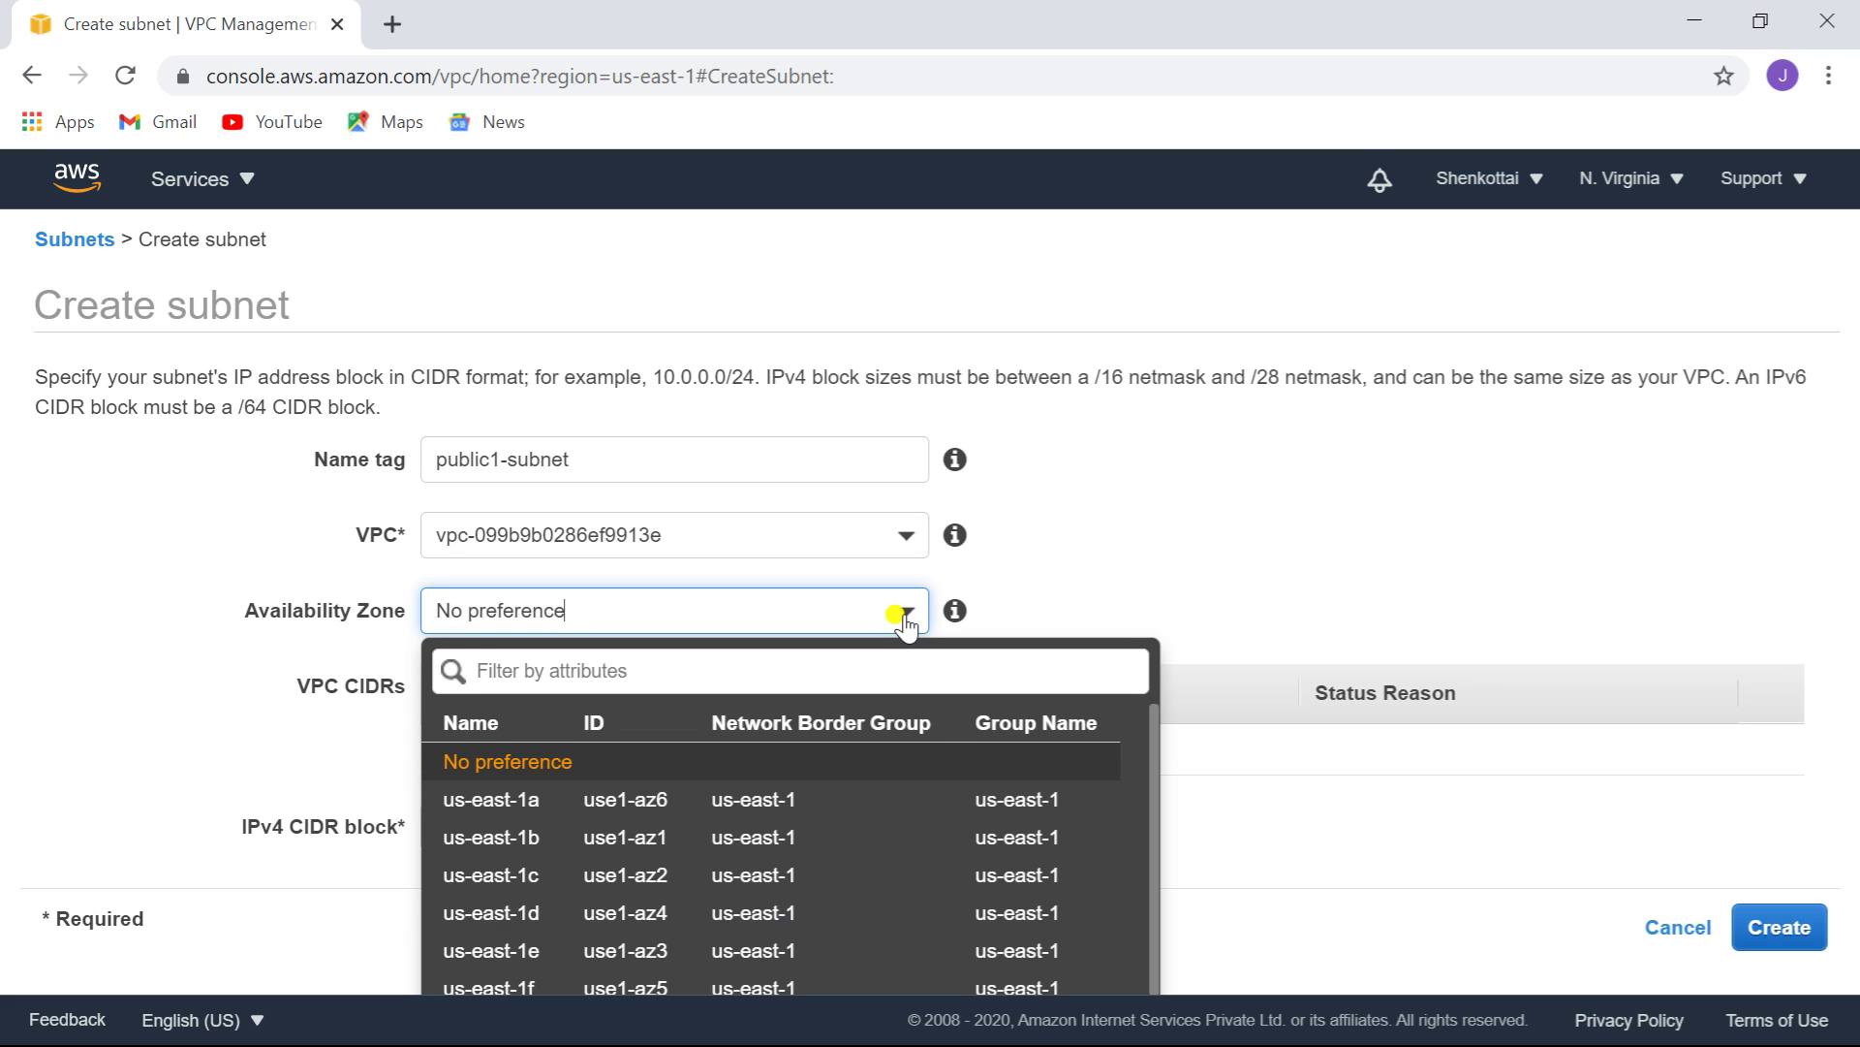
click(1673, 178)
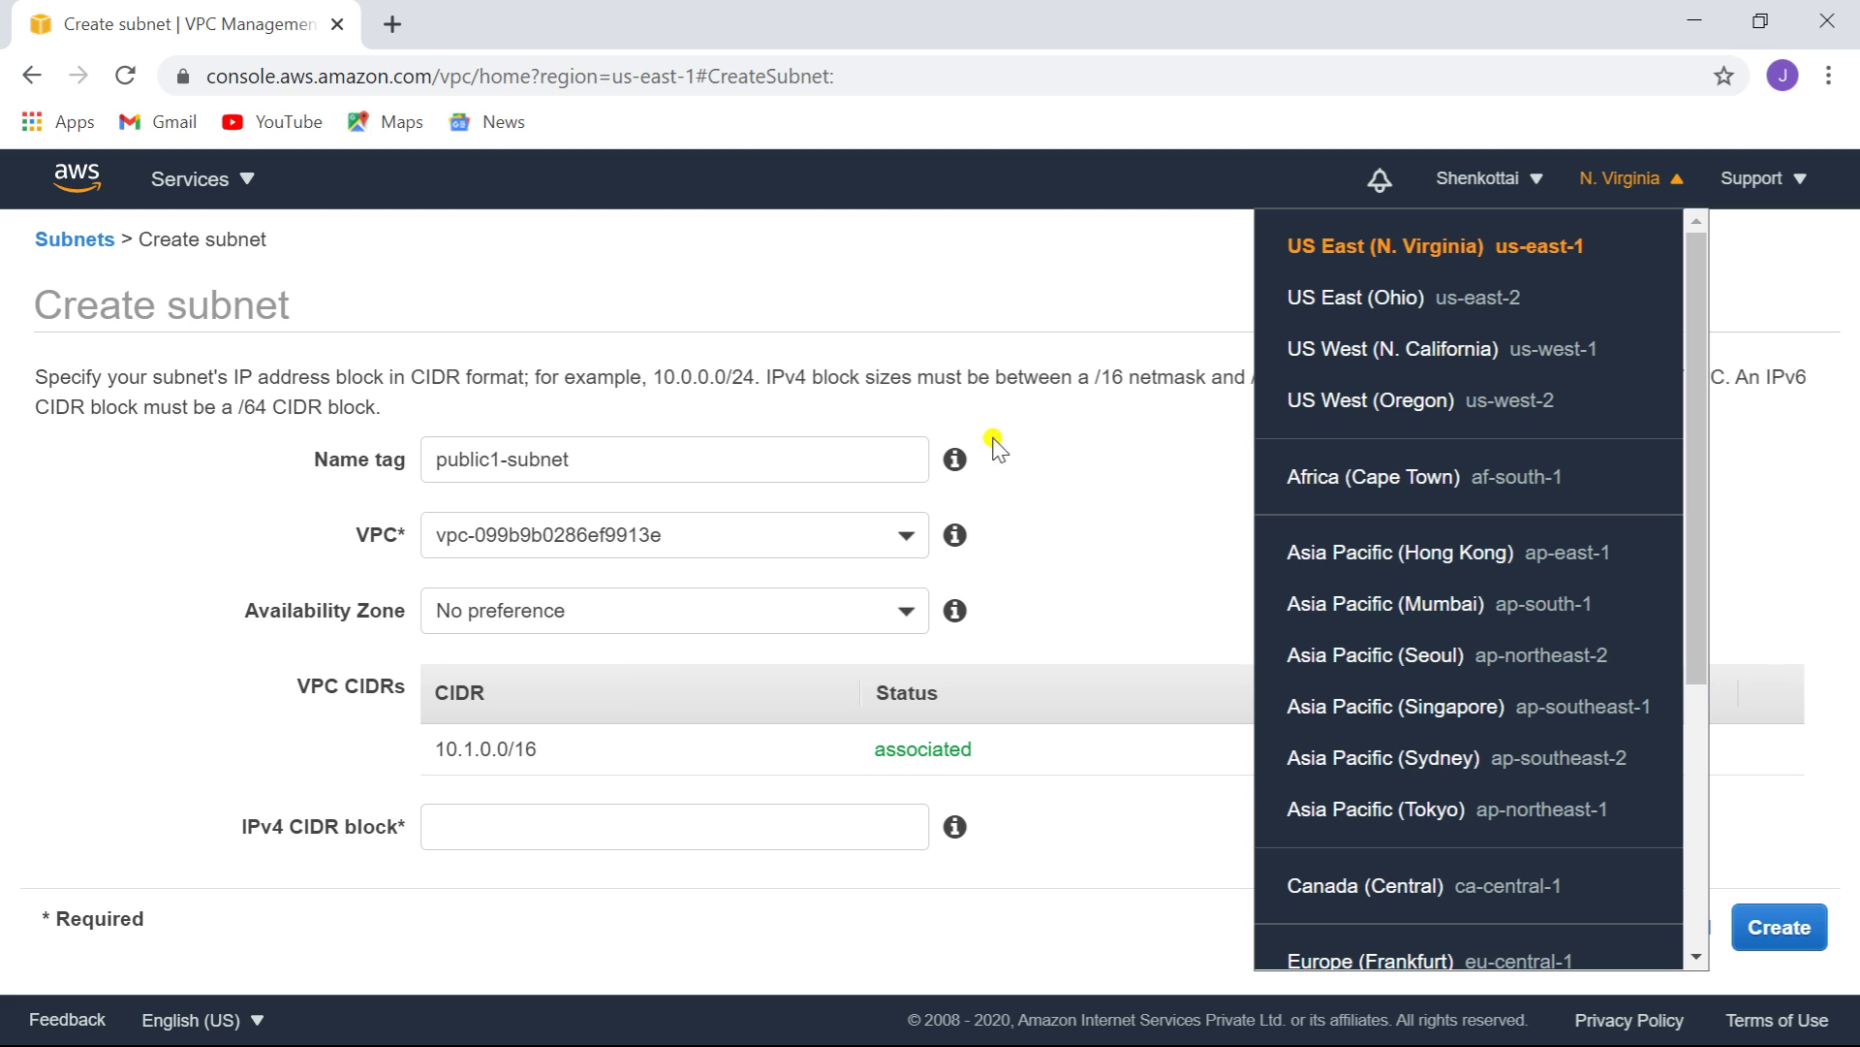
click(899, 613)
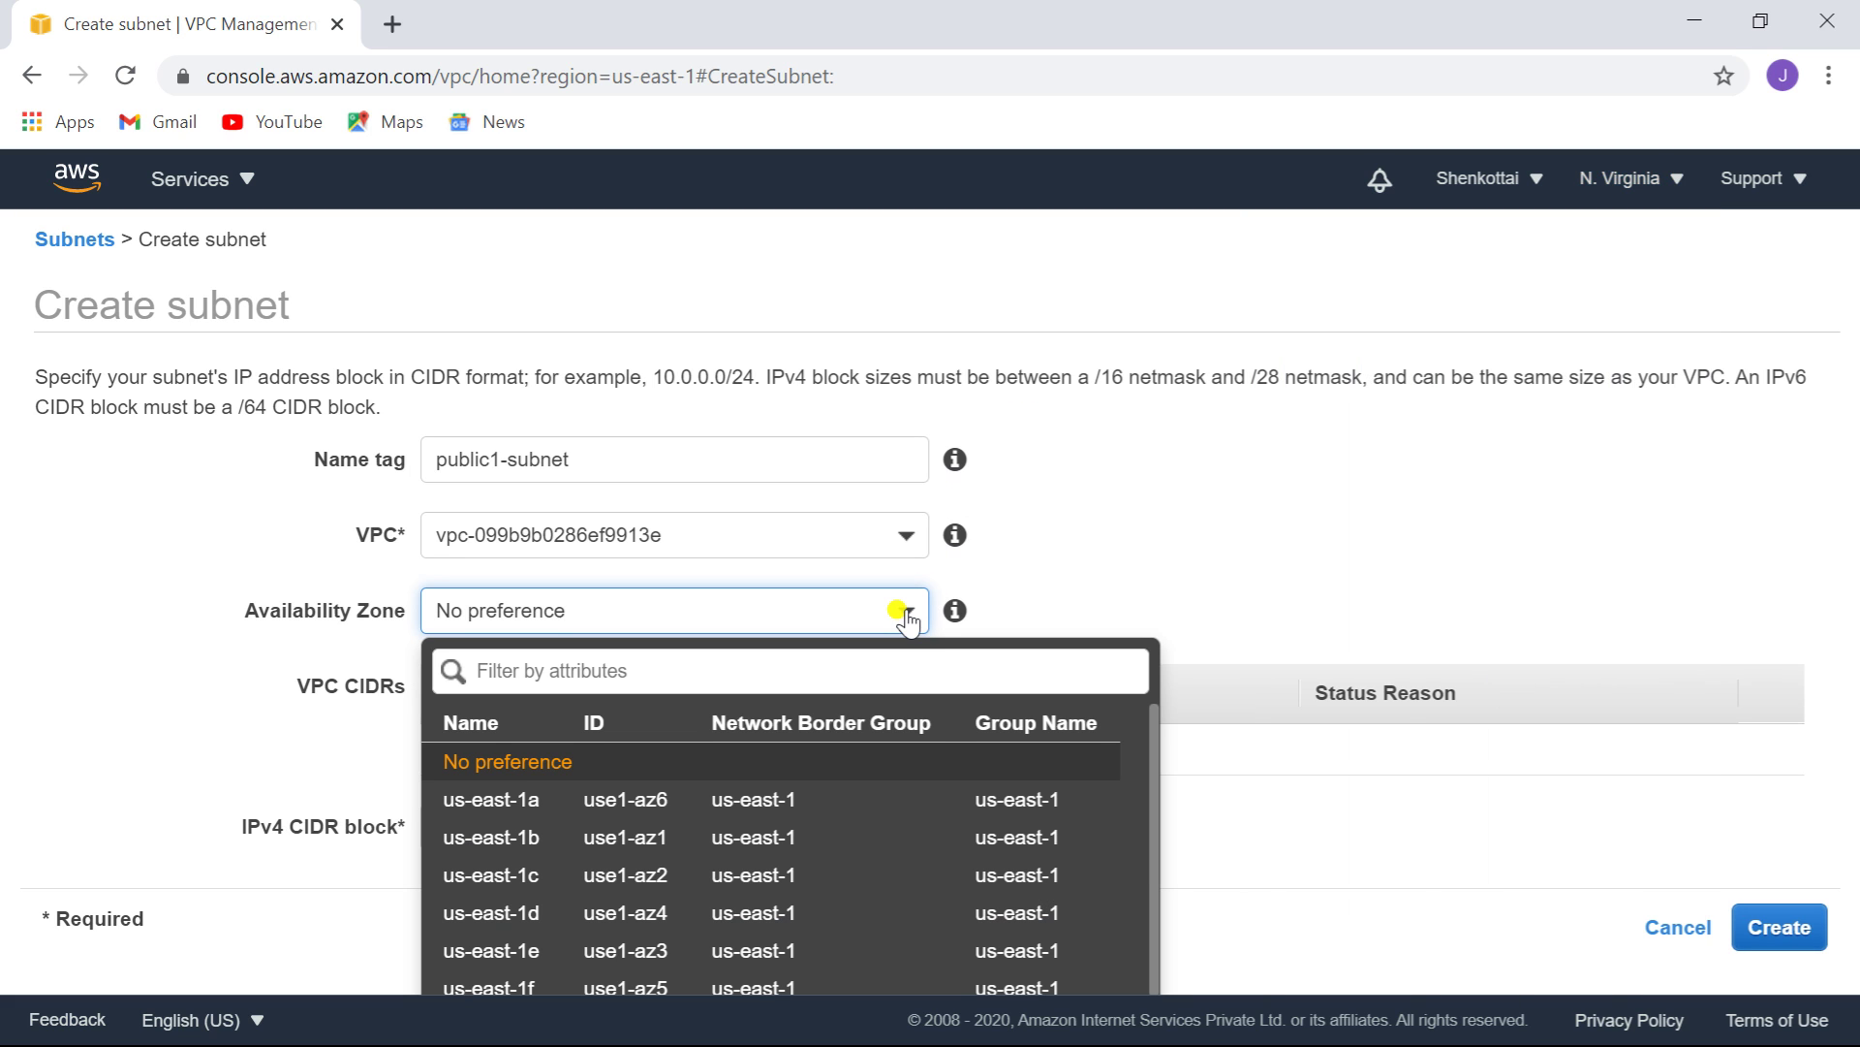
click(751, 803)
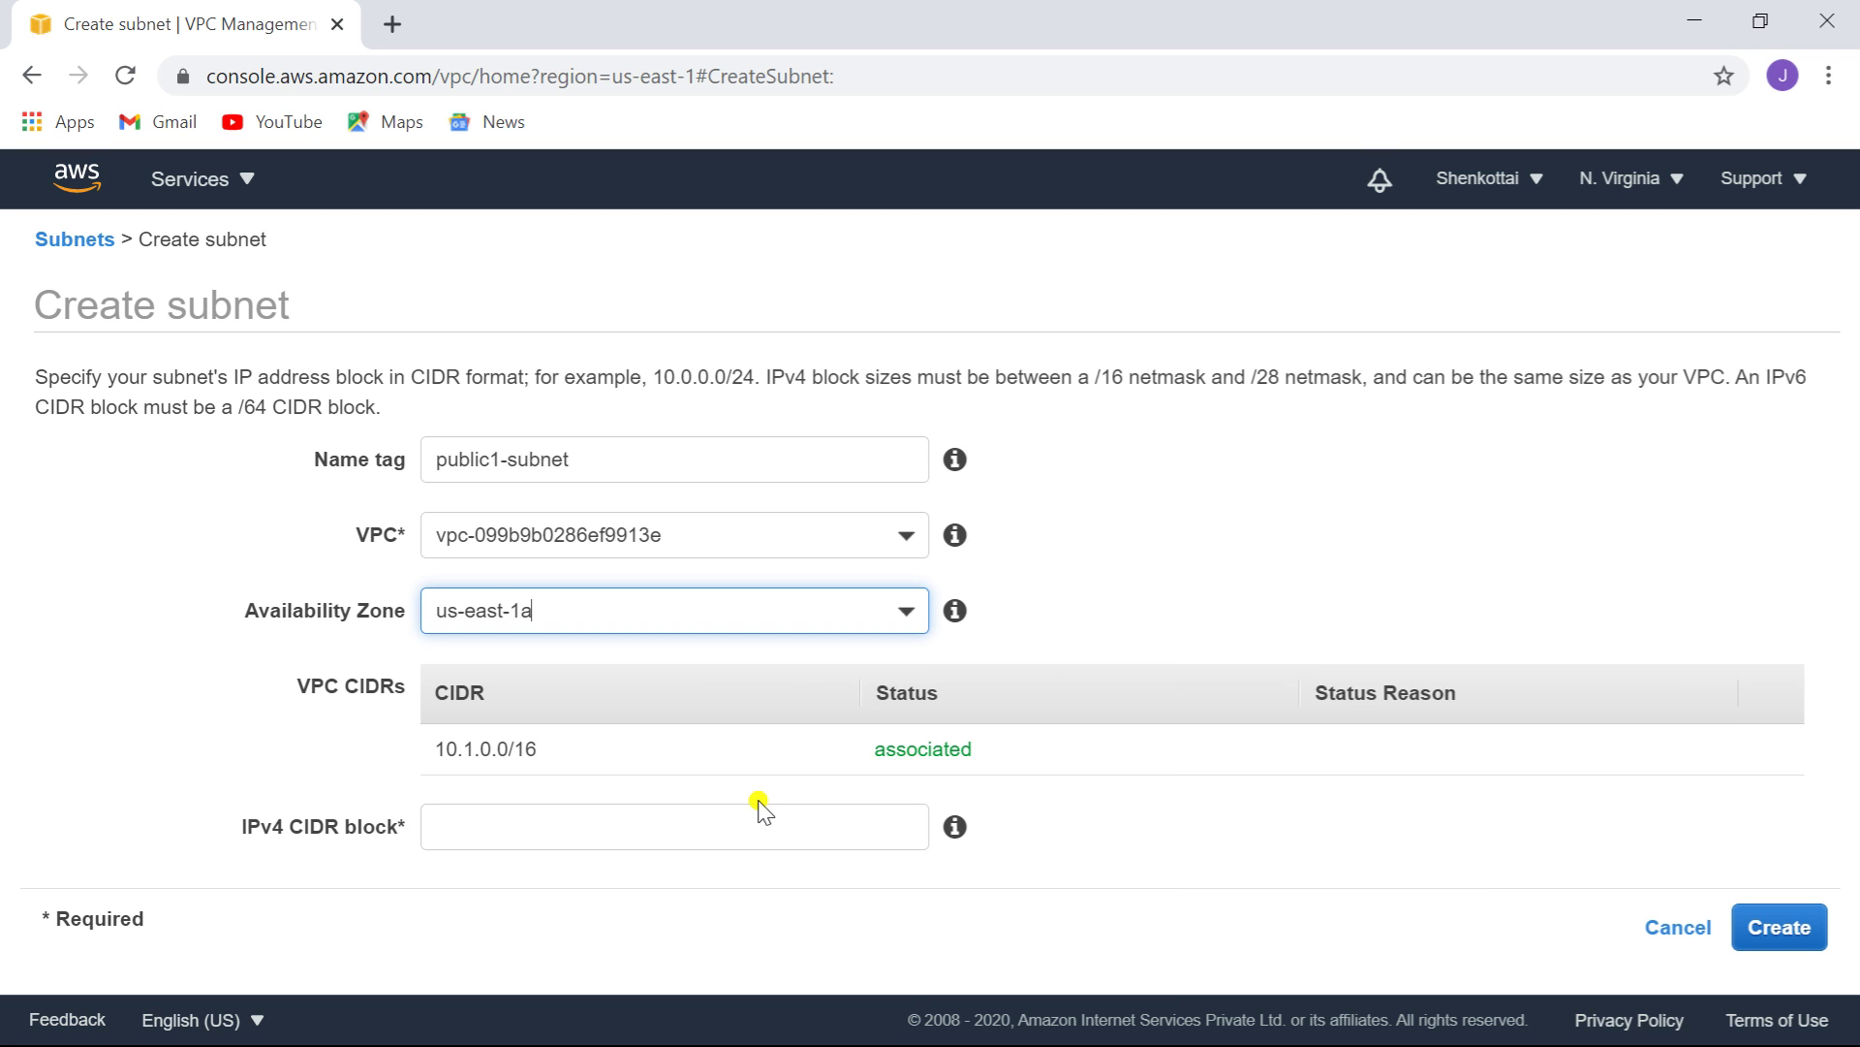
- Give public1-subnet the IPv4 CIDR block 10.1.1.0/24, create it and return to the subnet list
click(714, 842)
text(10)
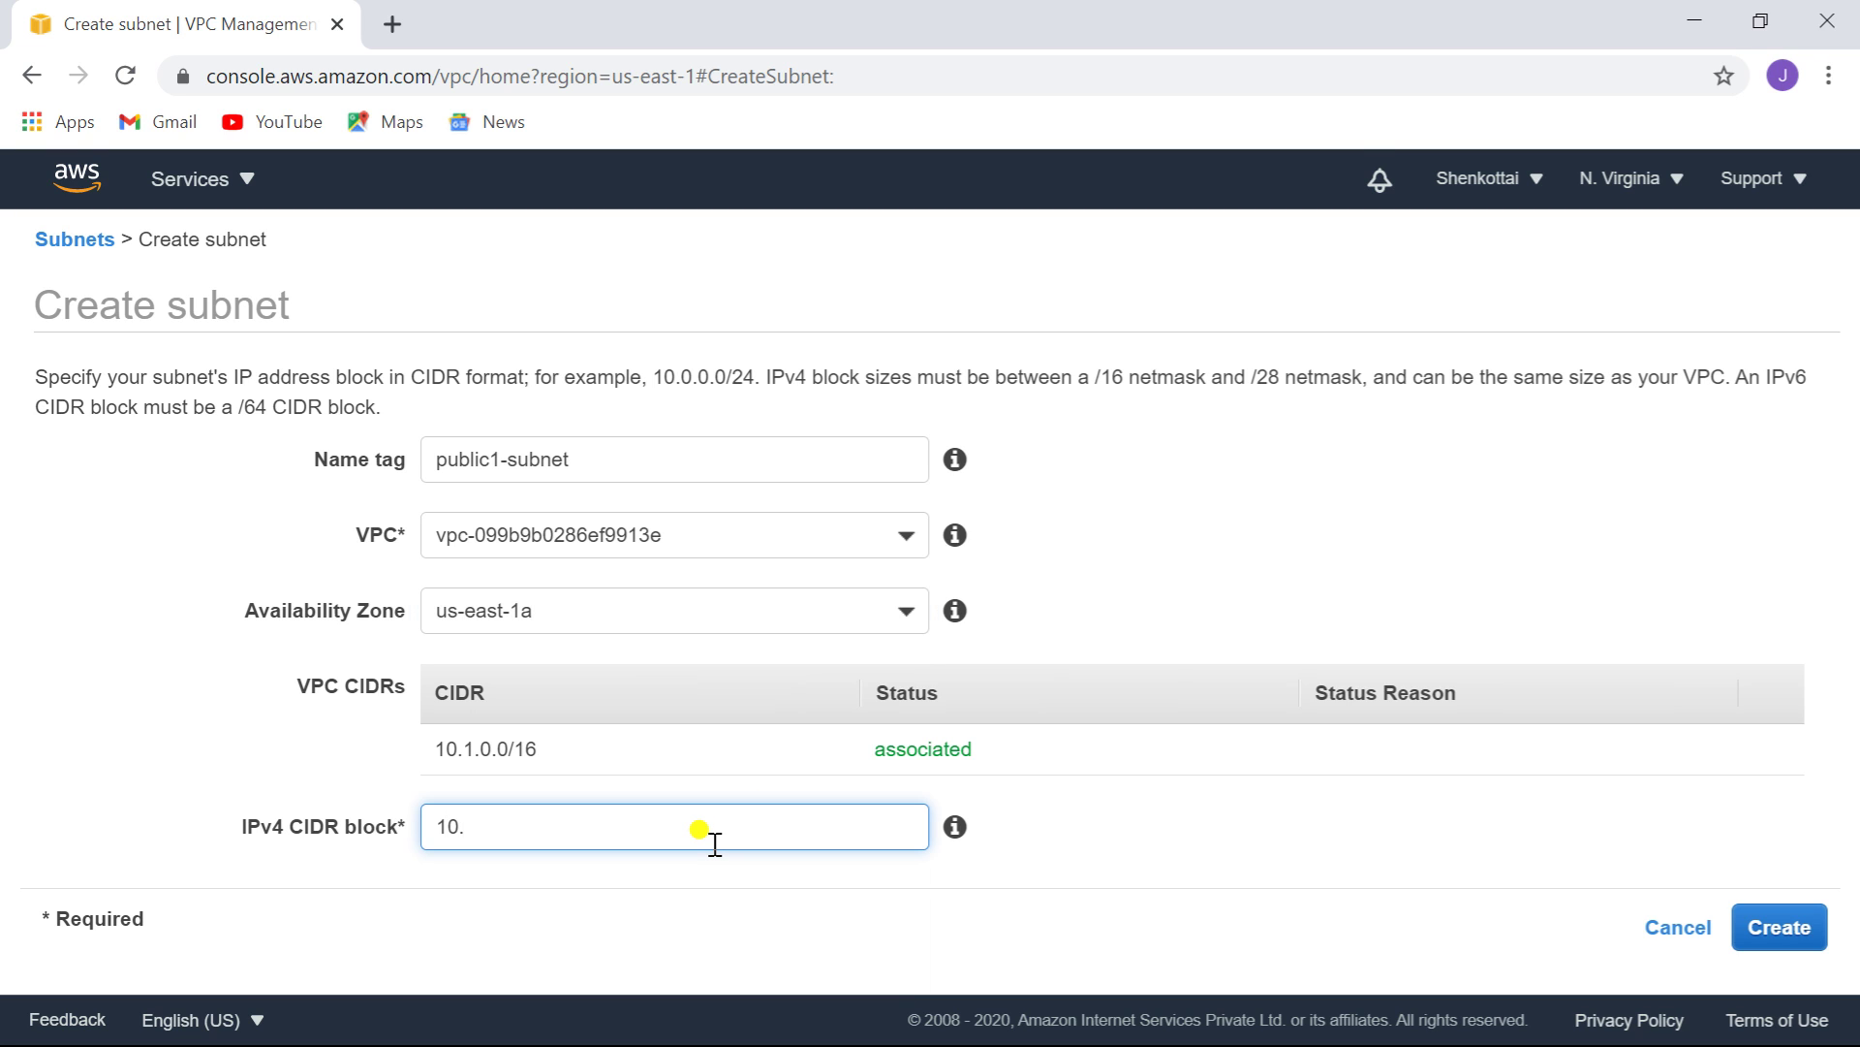
text(.)
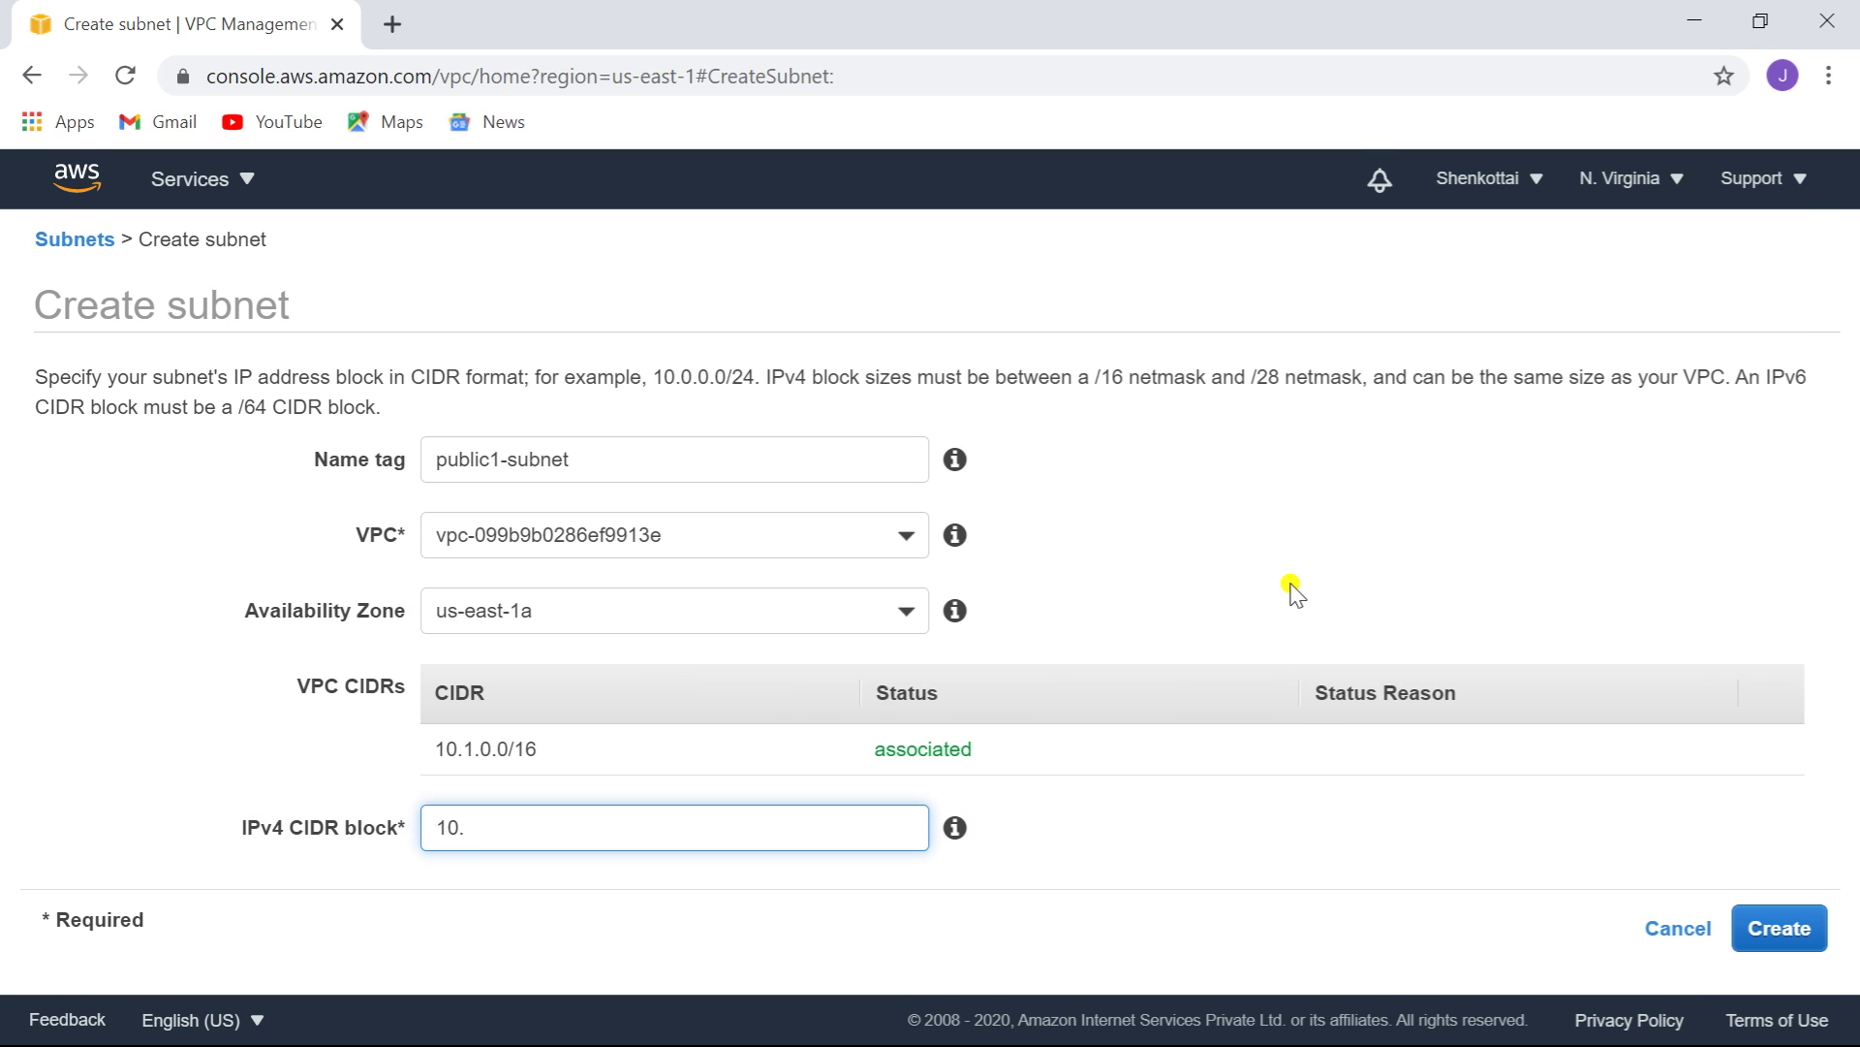
text(1.1.0/24)
click(1786, 926)
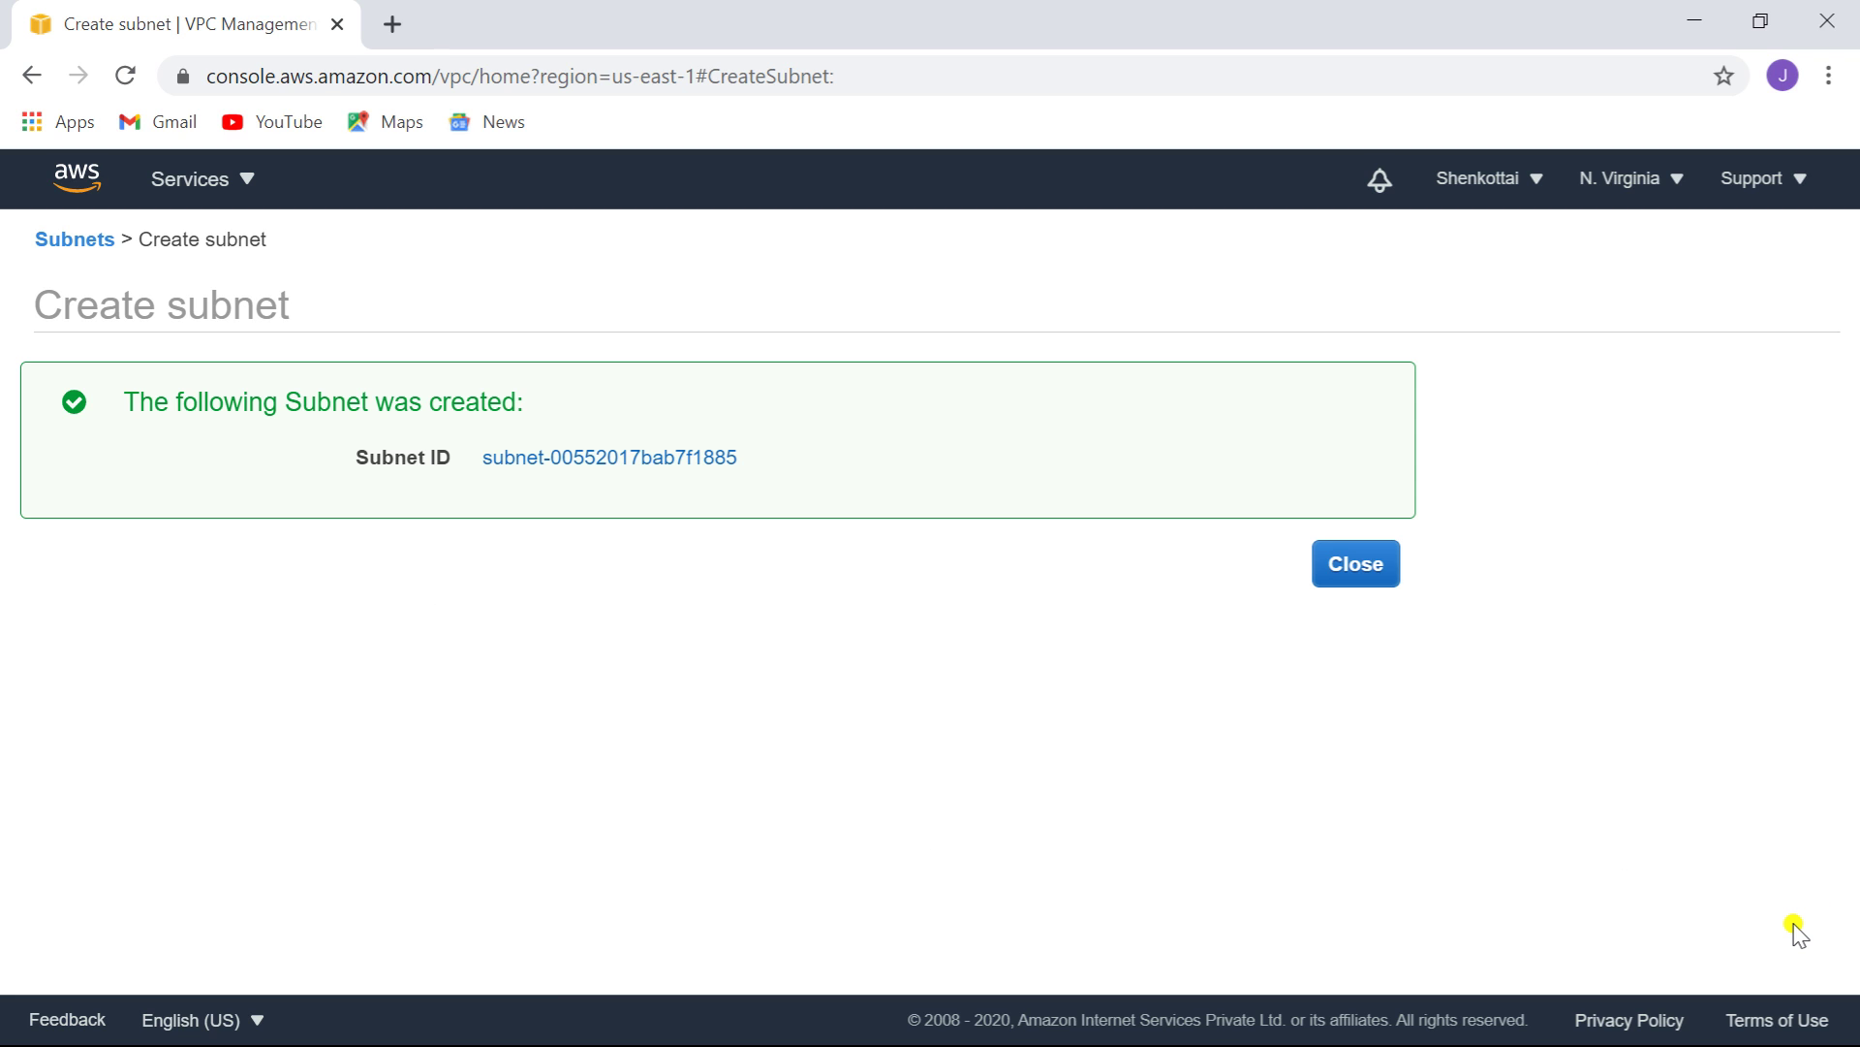
click(1356, 562)
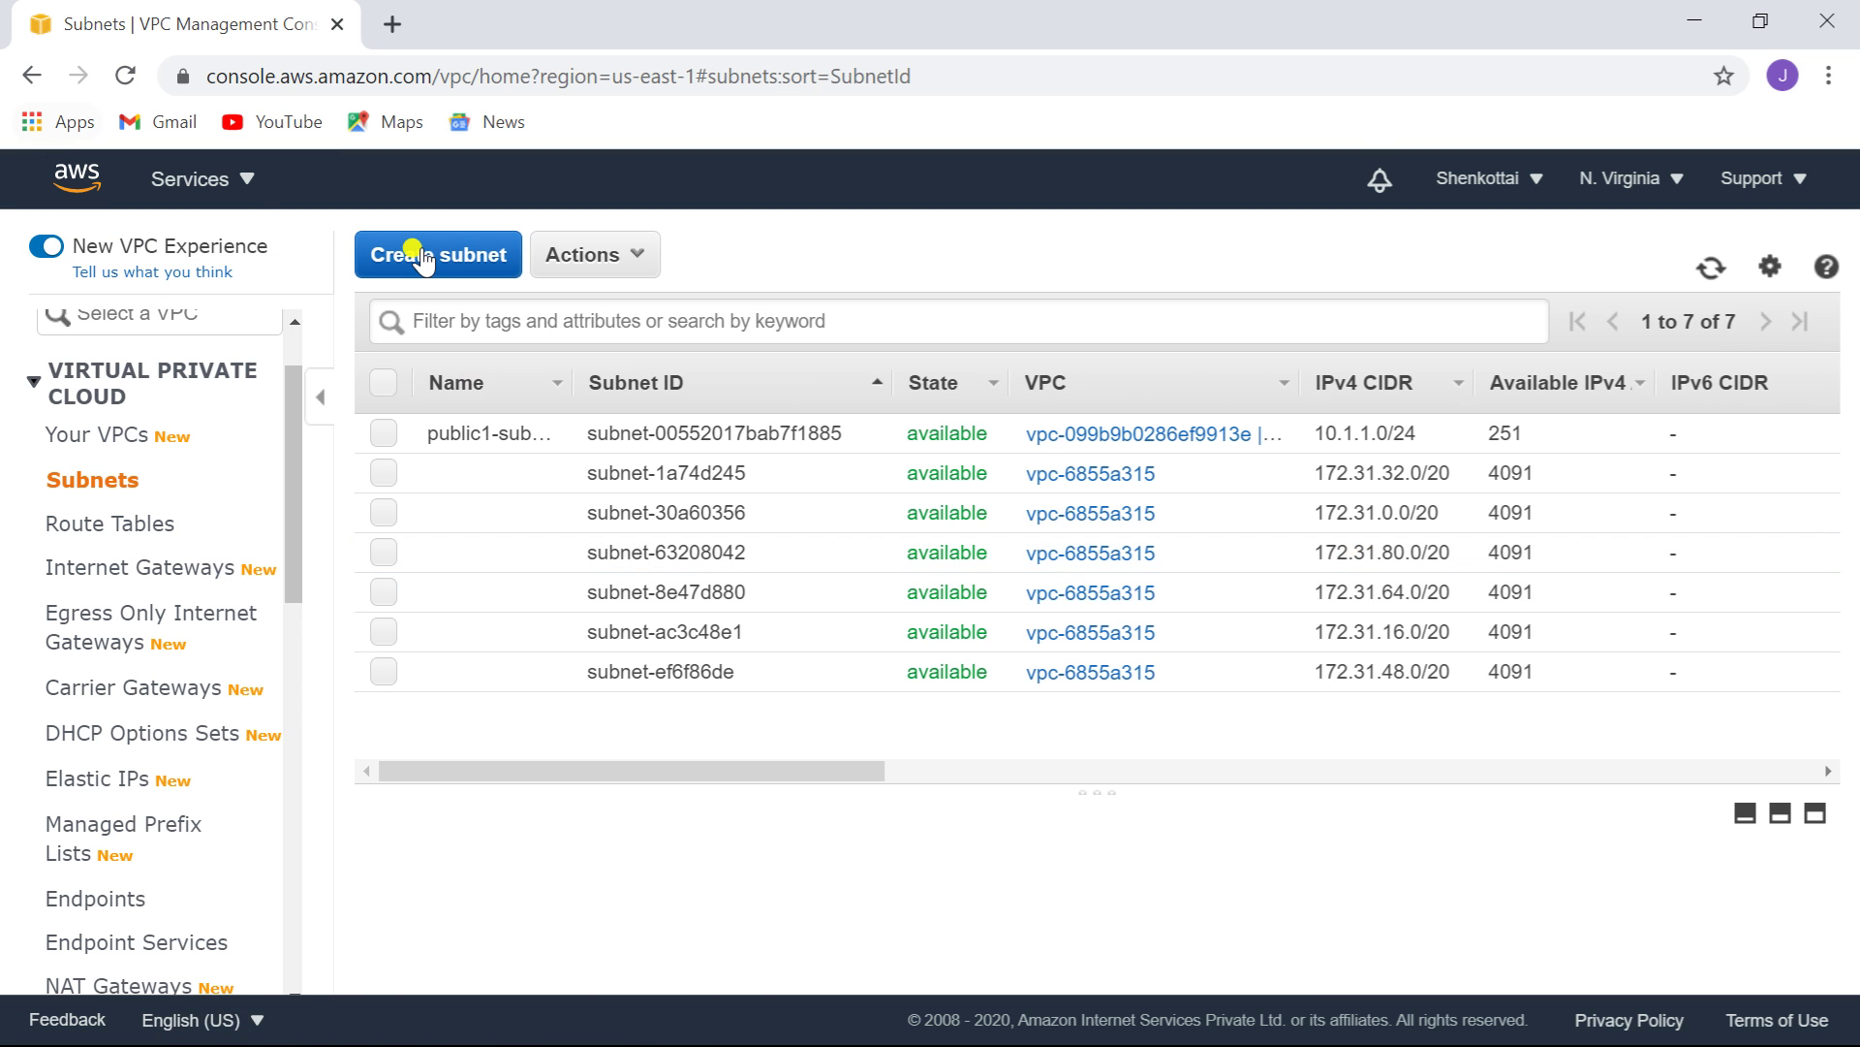
- Start a new subnet with the name tag private1-subnet and assign it to the VPC named vpc1
click(431, 260)
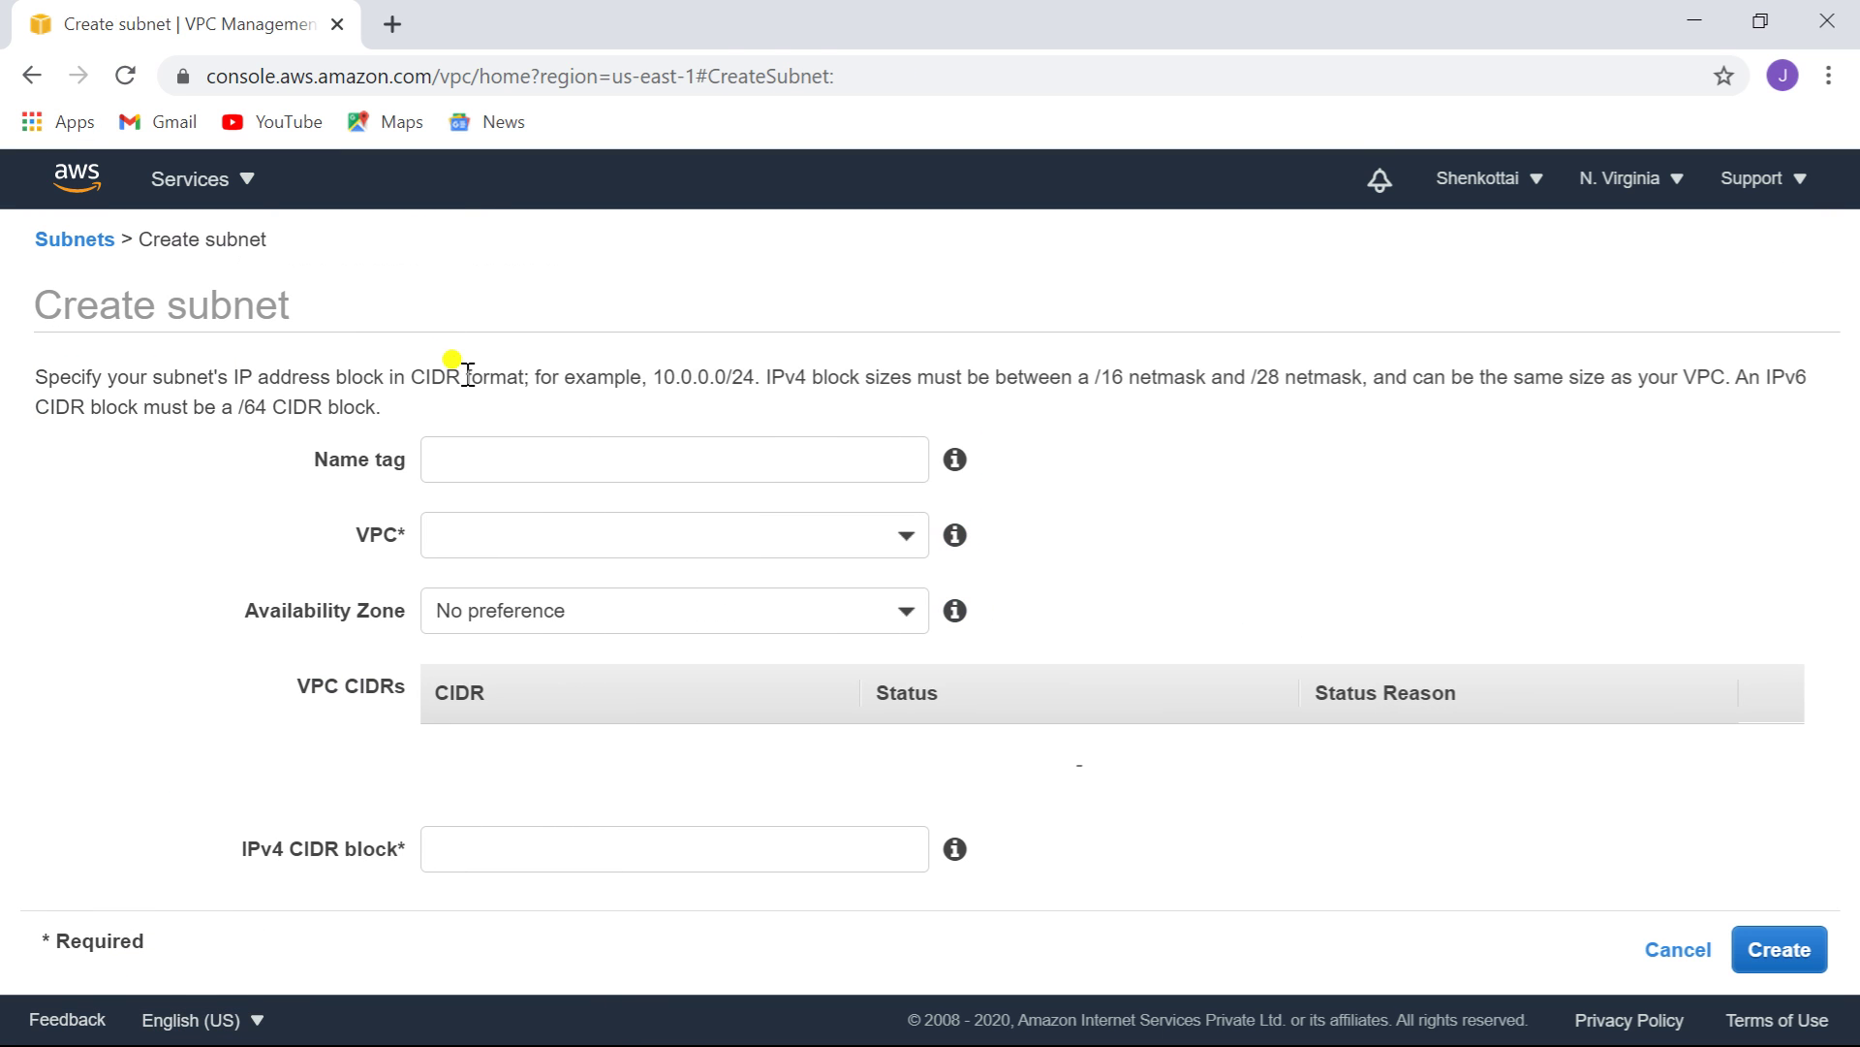
click(513, 452)
text(p)
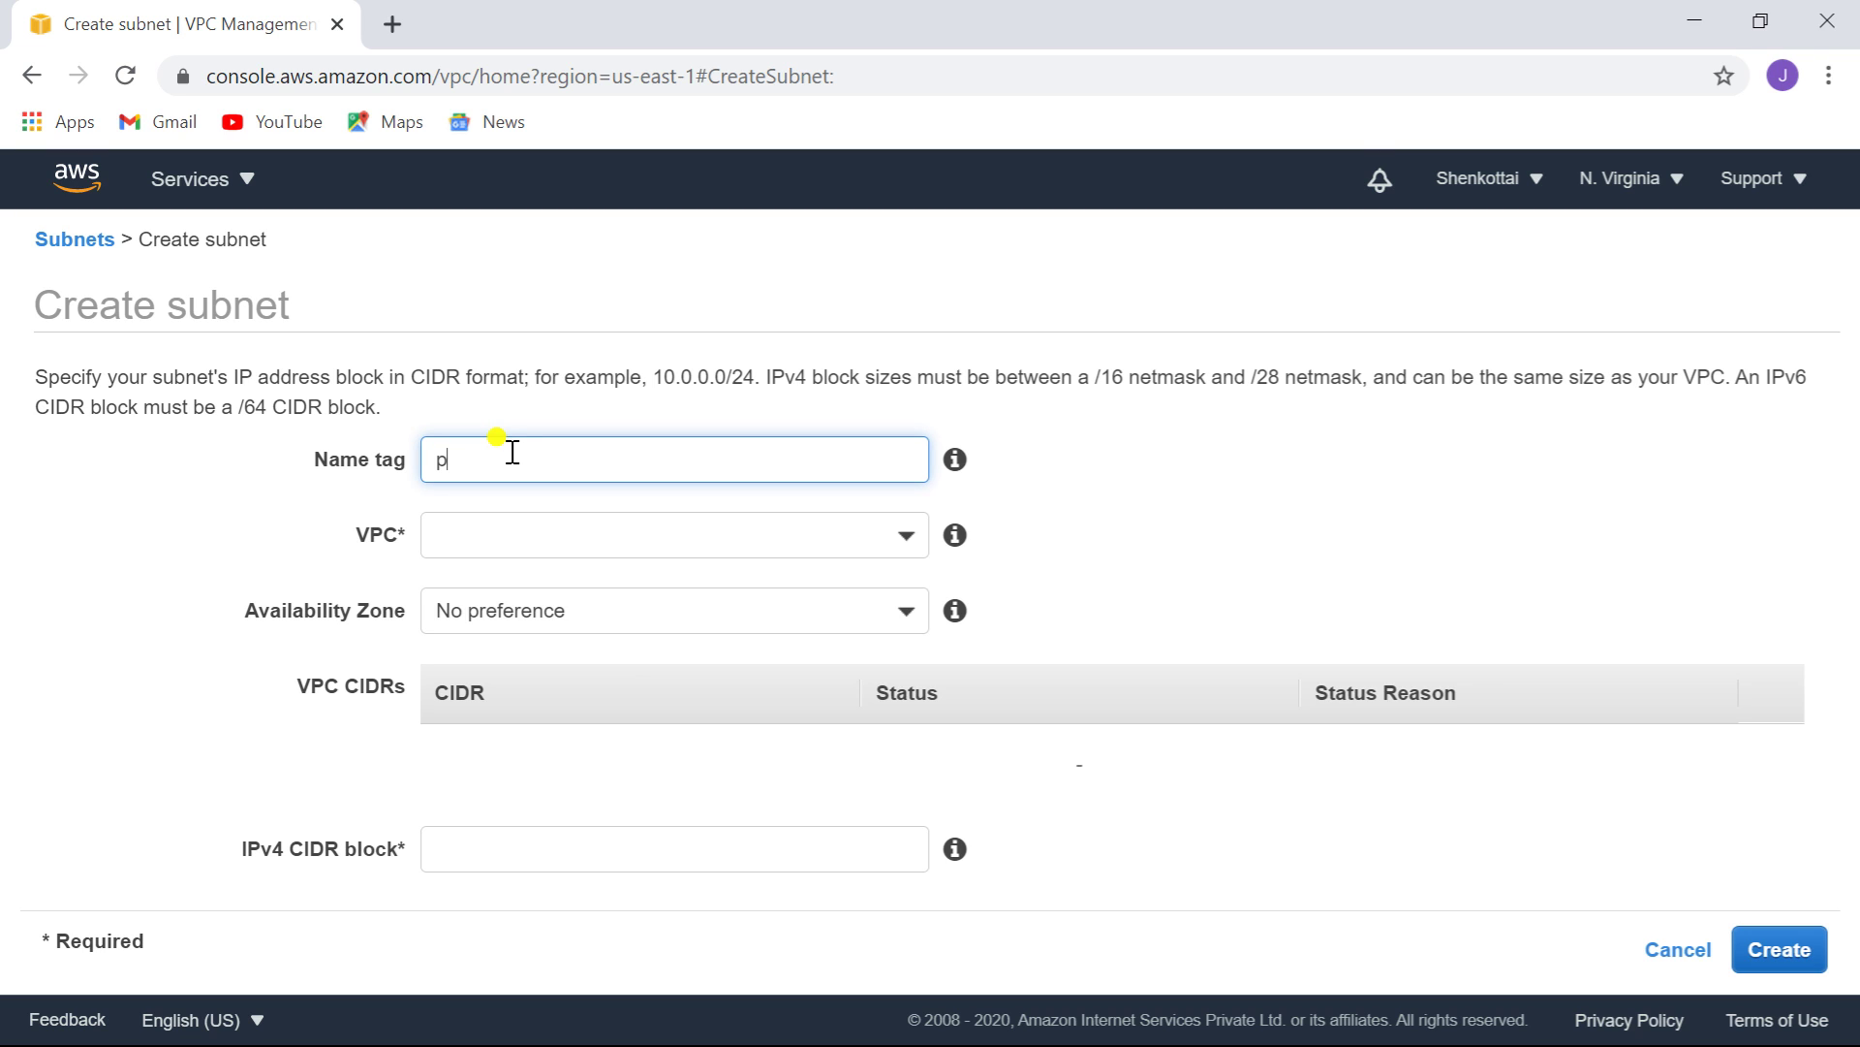
text(rivate1-subnet)
click(550, 533)
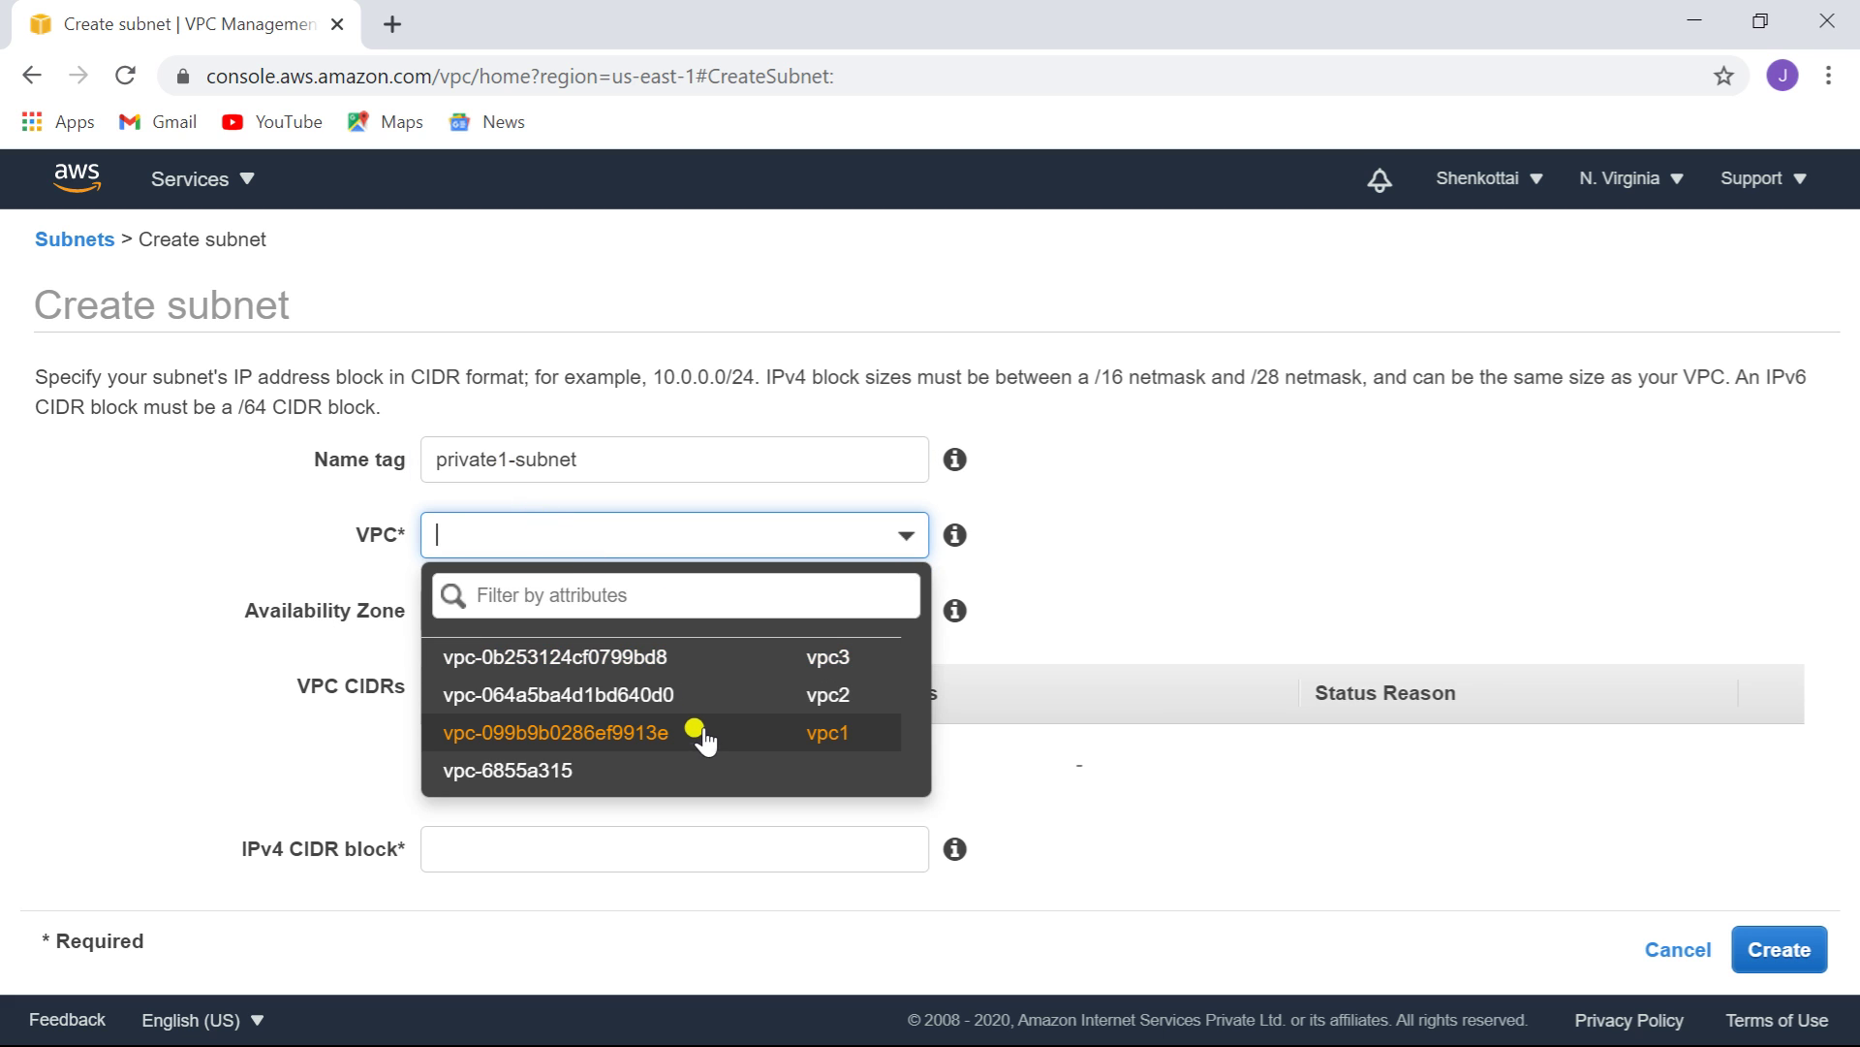
click(699, 735)
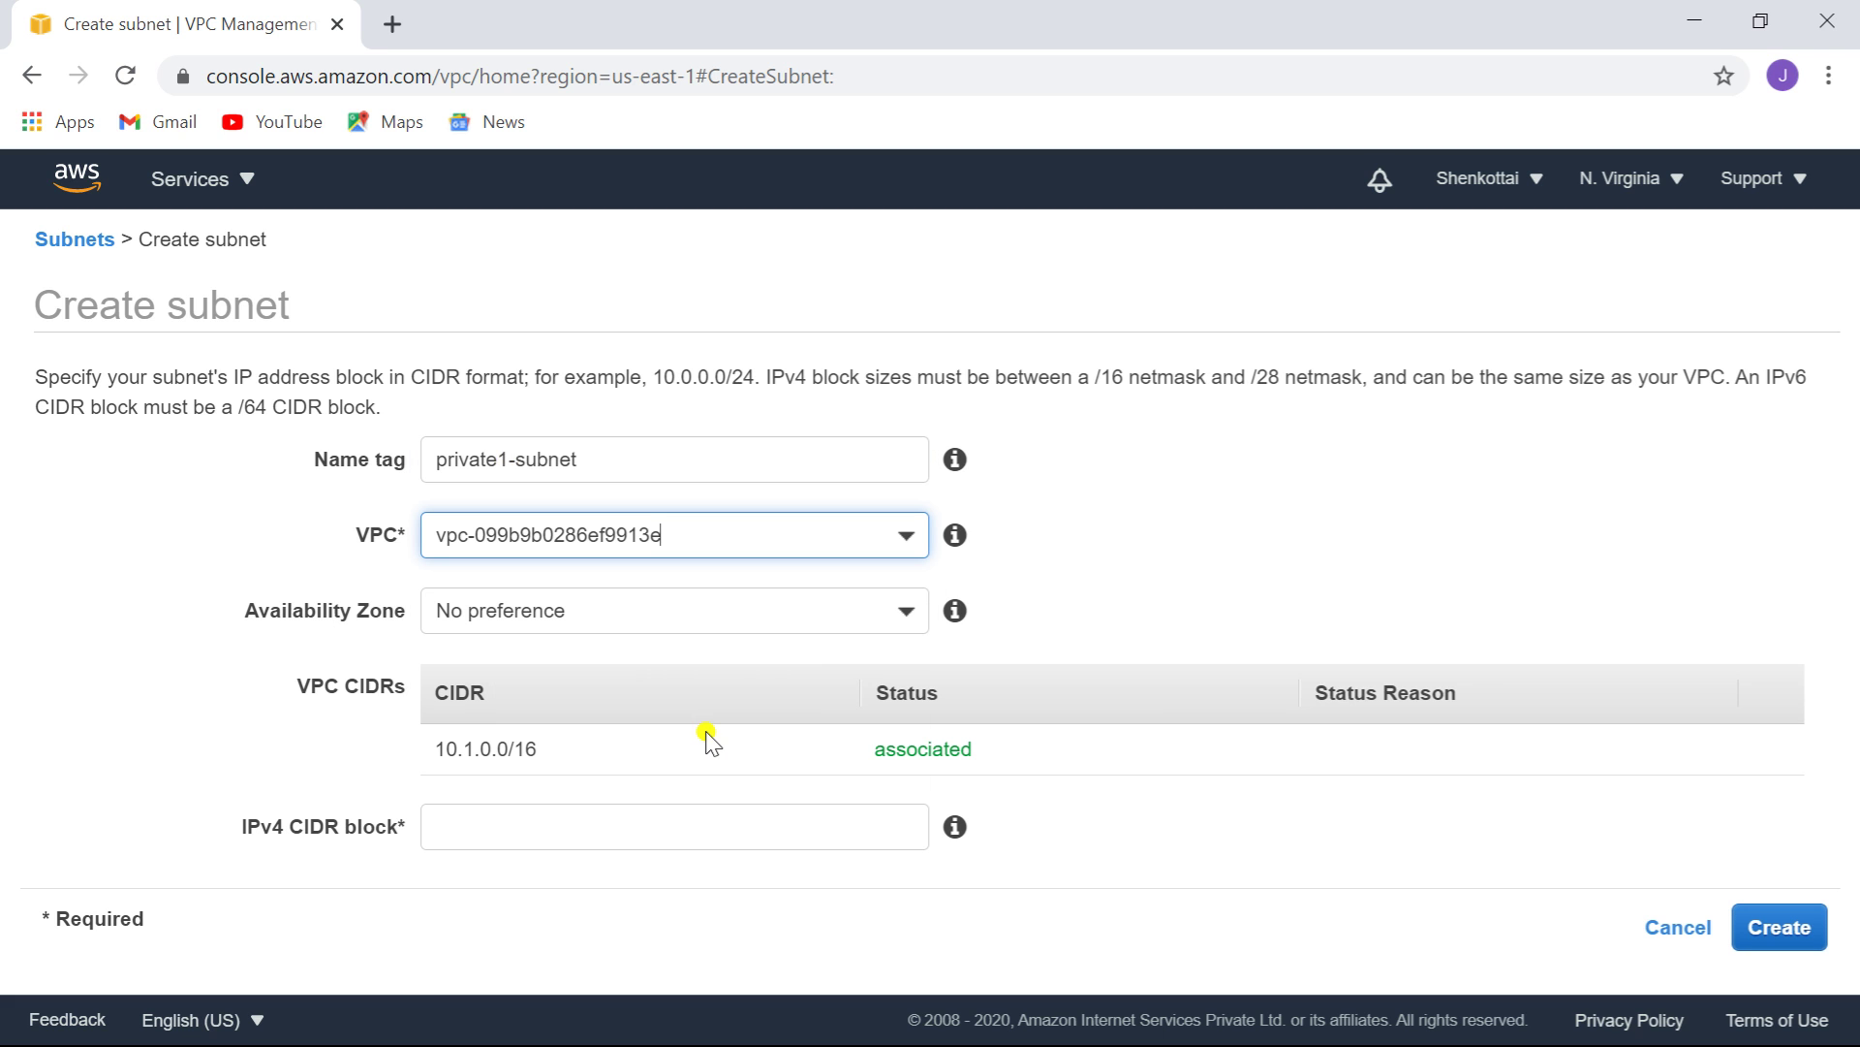
- Create private1-subnet in availability zone us-east-1a with the IPv4 CIDR block 10.1.2.0/24 and return to the subnet list
click(889, 616)
click(697, 797)
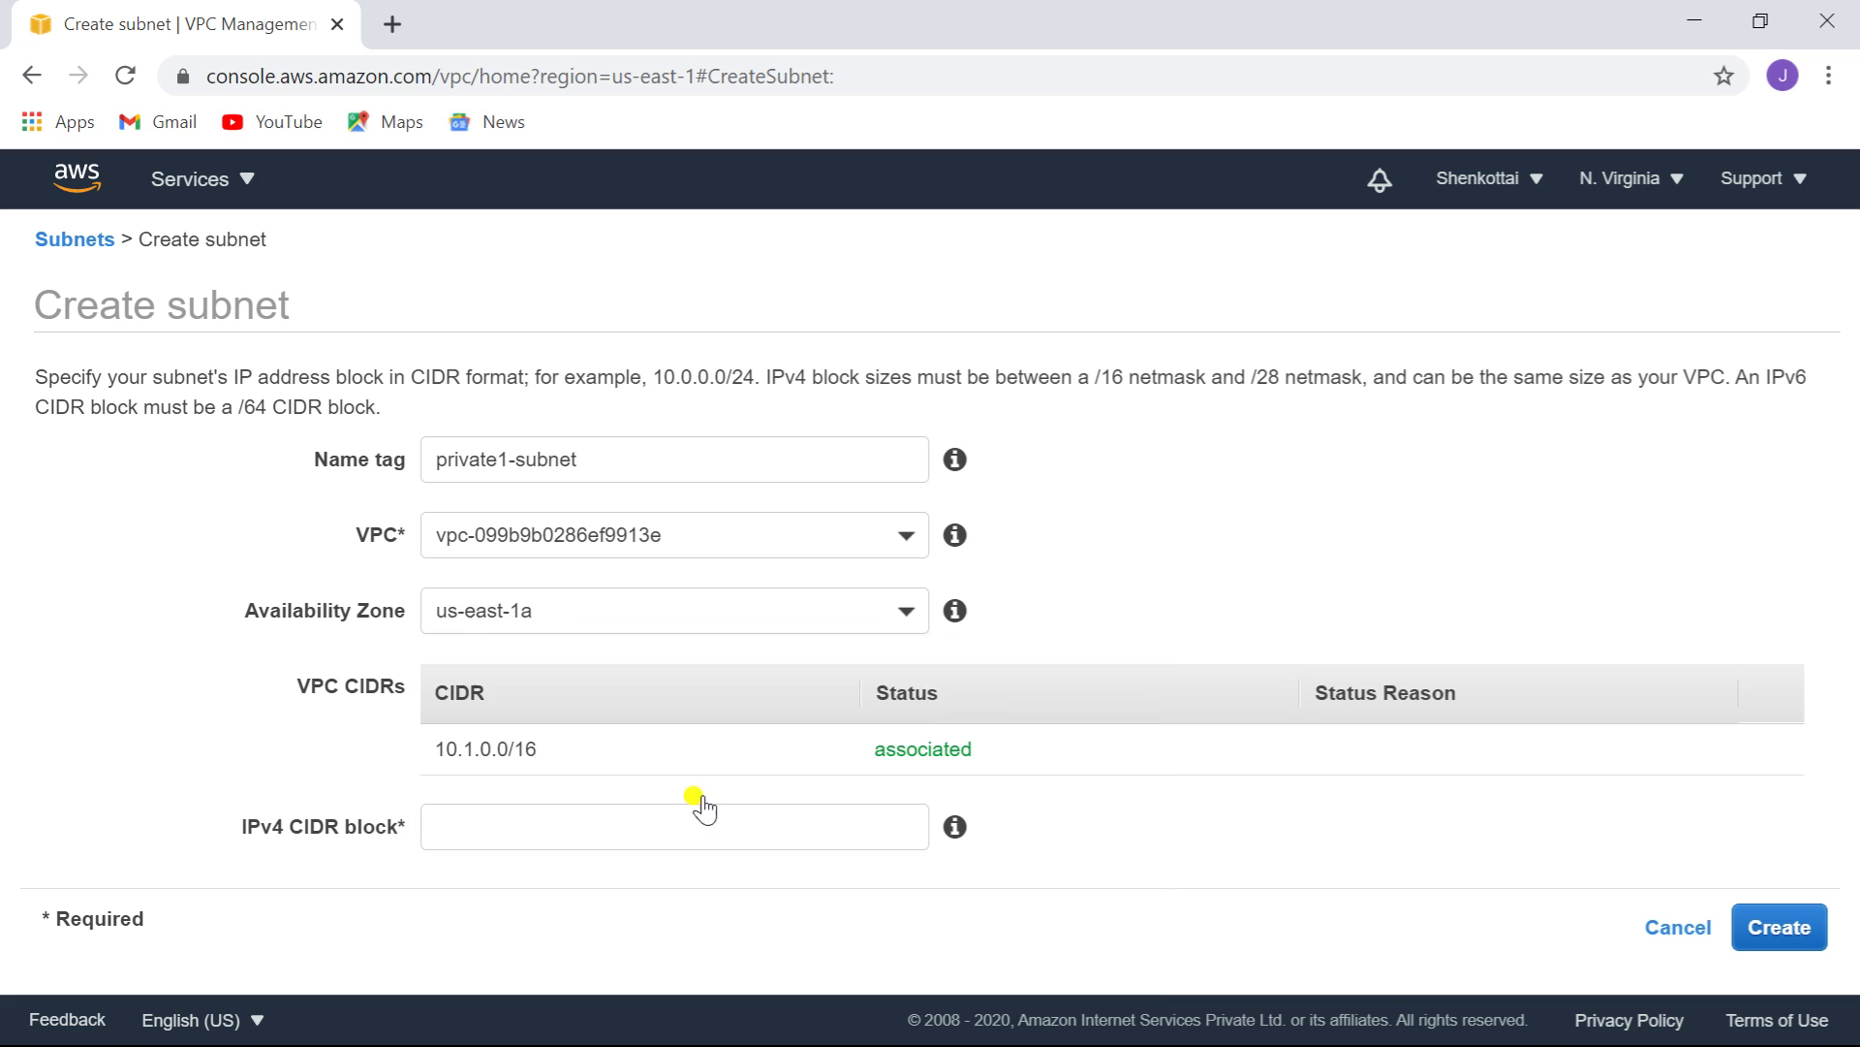
click(640, 836)
text(10.1)
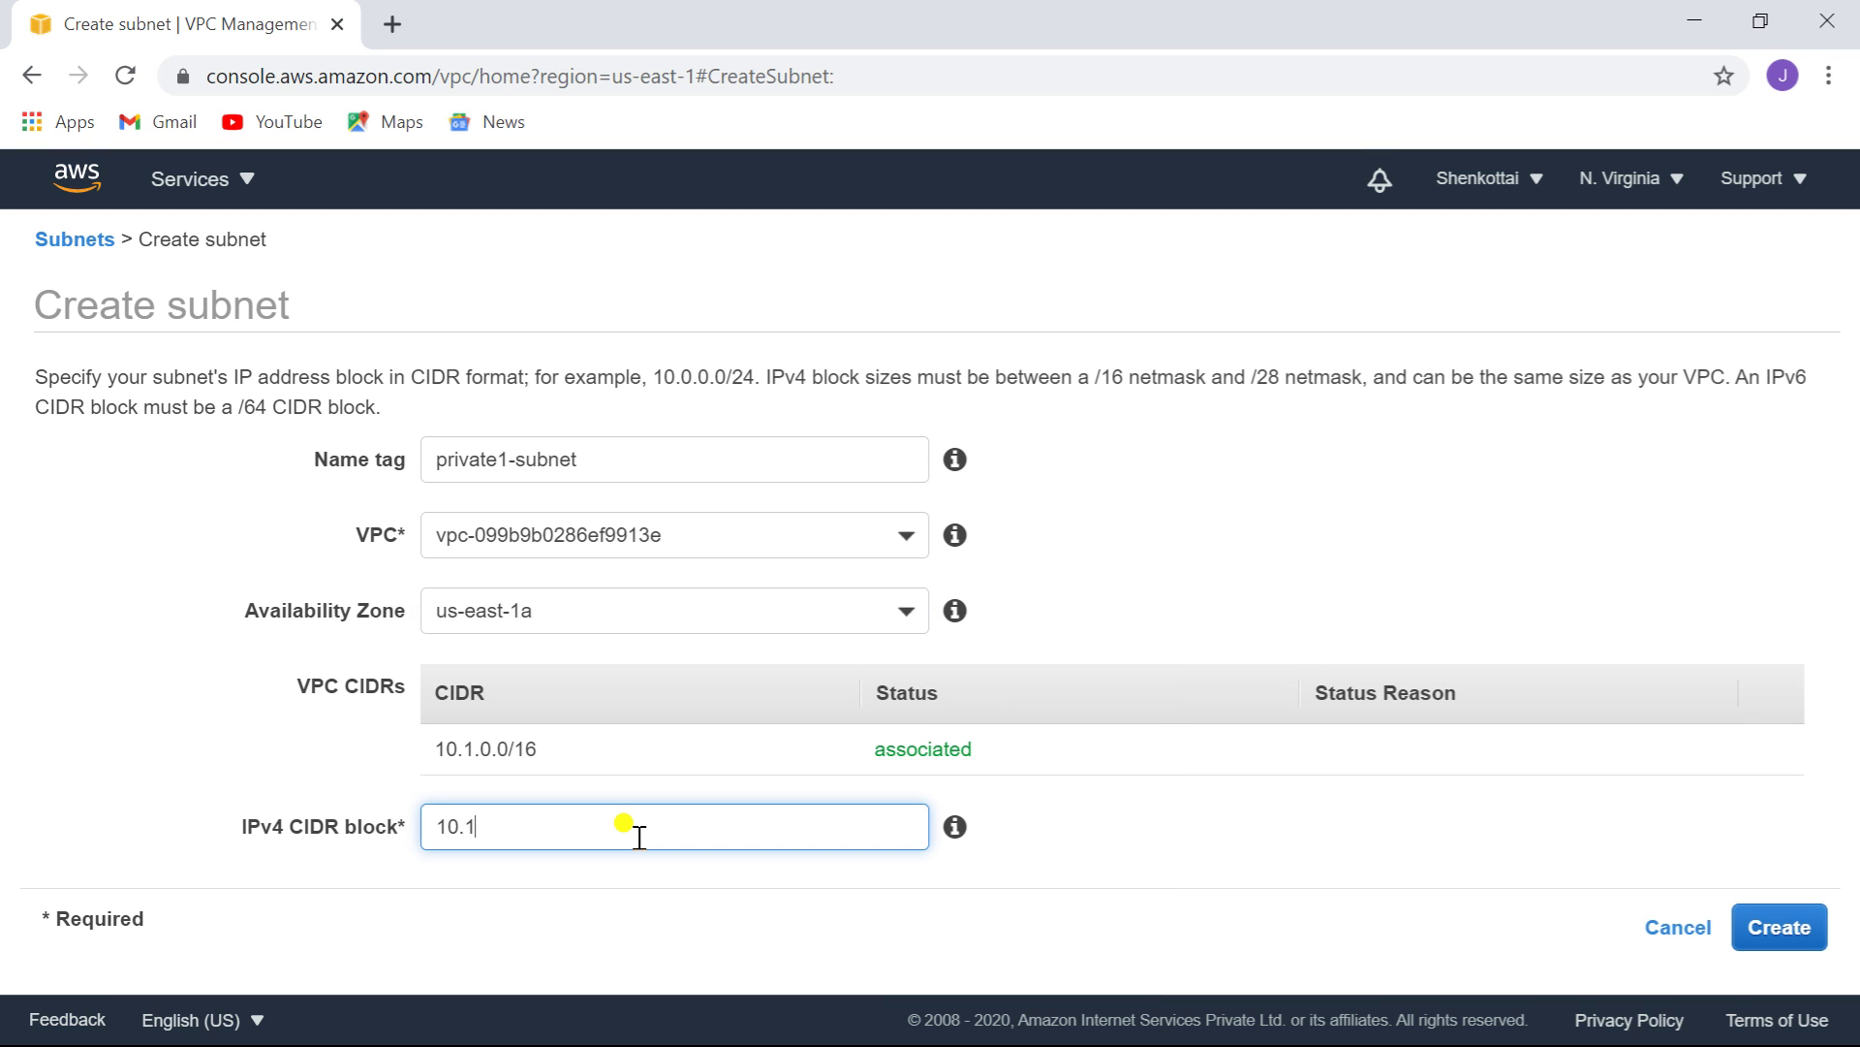
text(.2.0/24)
click(1783, 932)
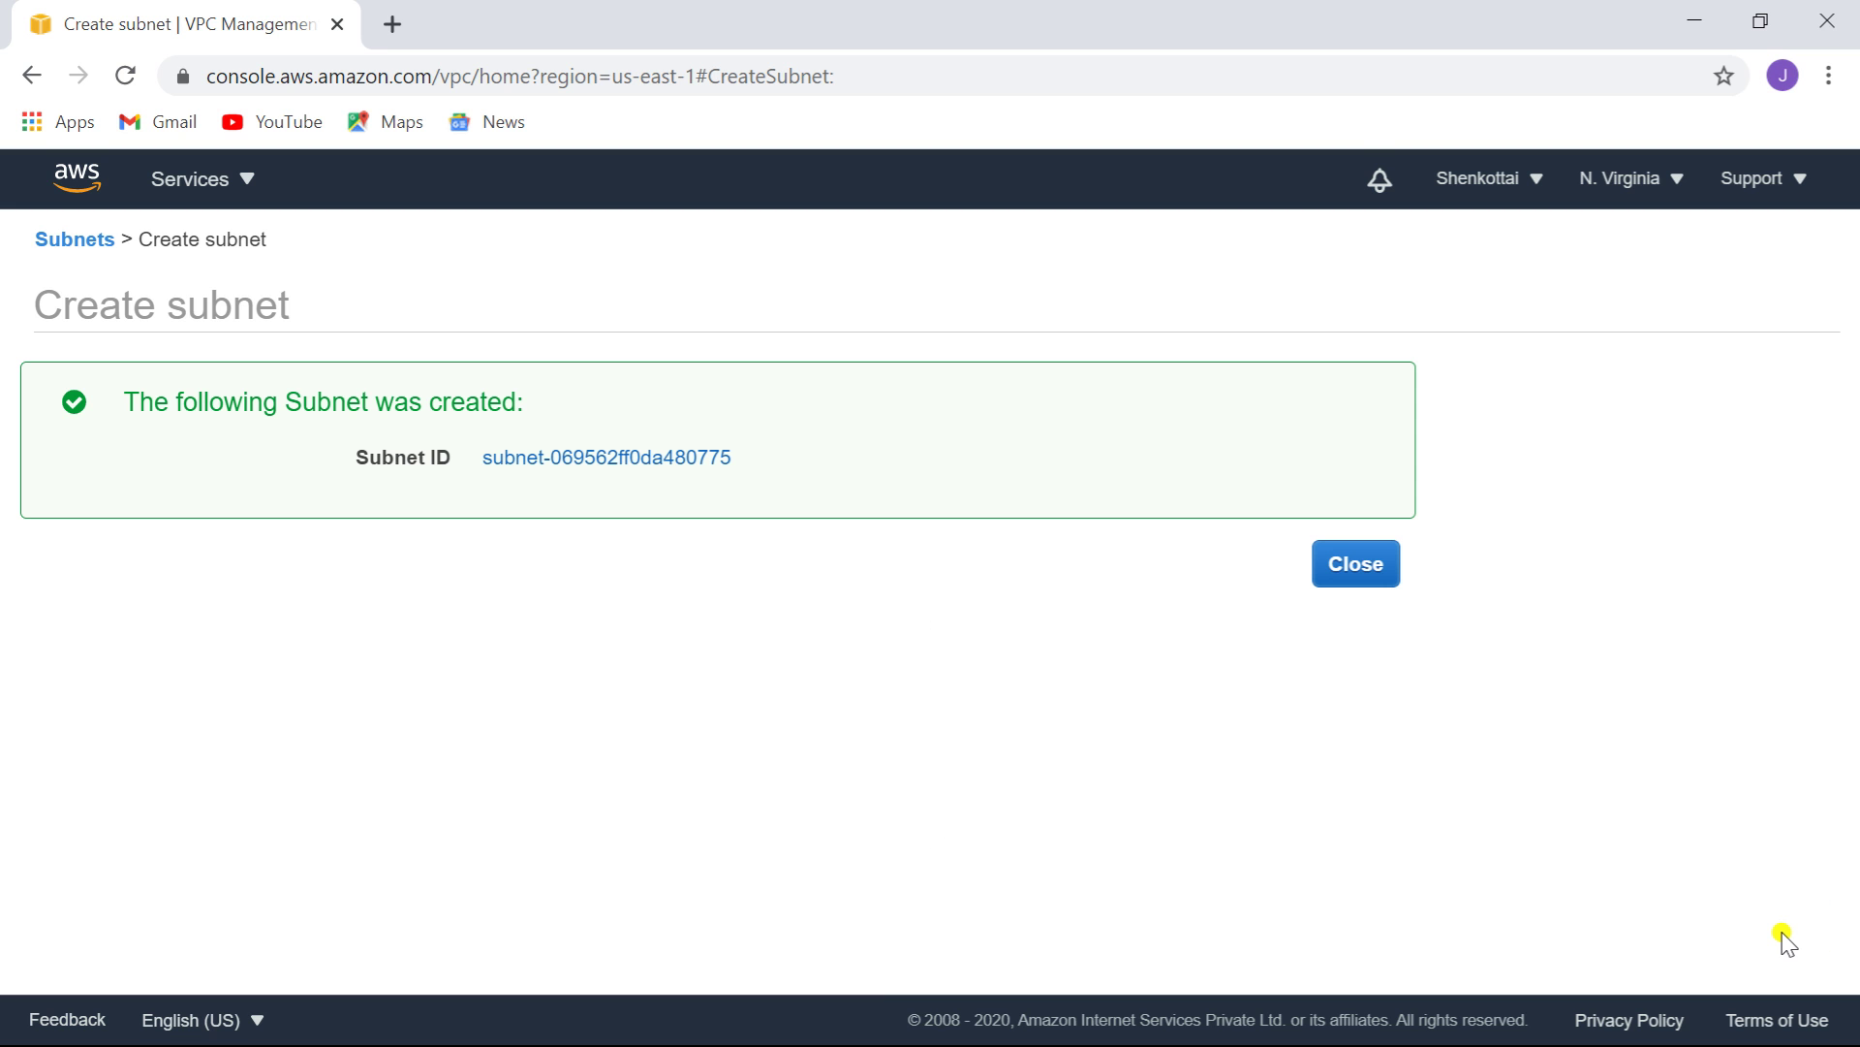
click(1361, 577)
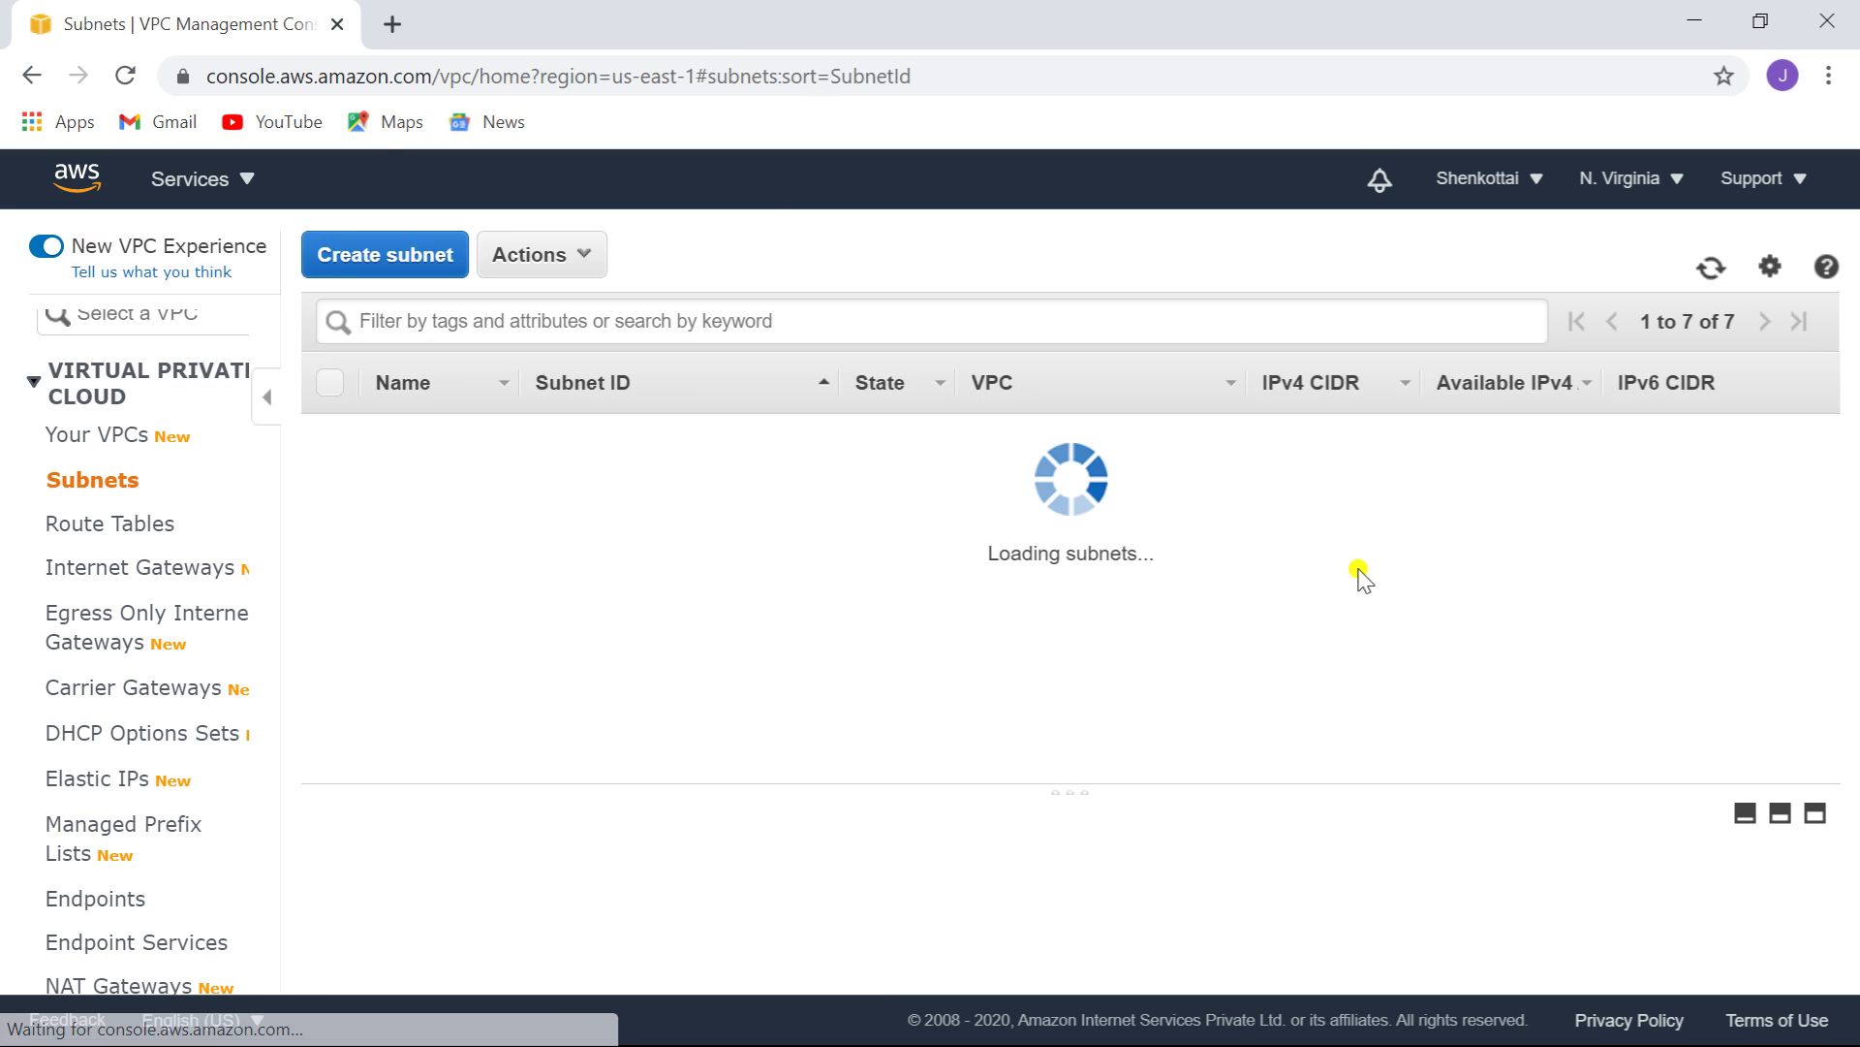
- Start a new subnet with the name tag public2-subnet and assign it to the VPC named vpc2
click(431, 254)
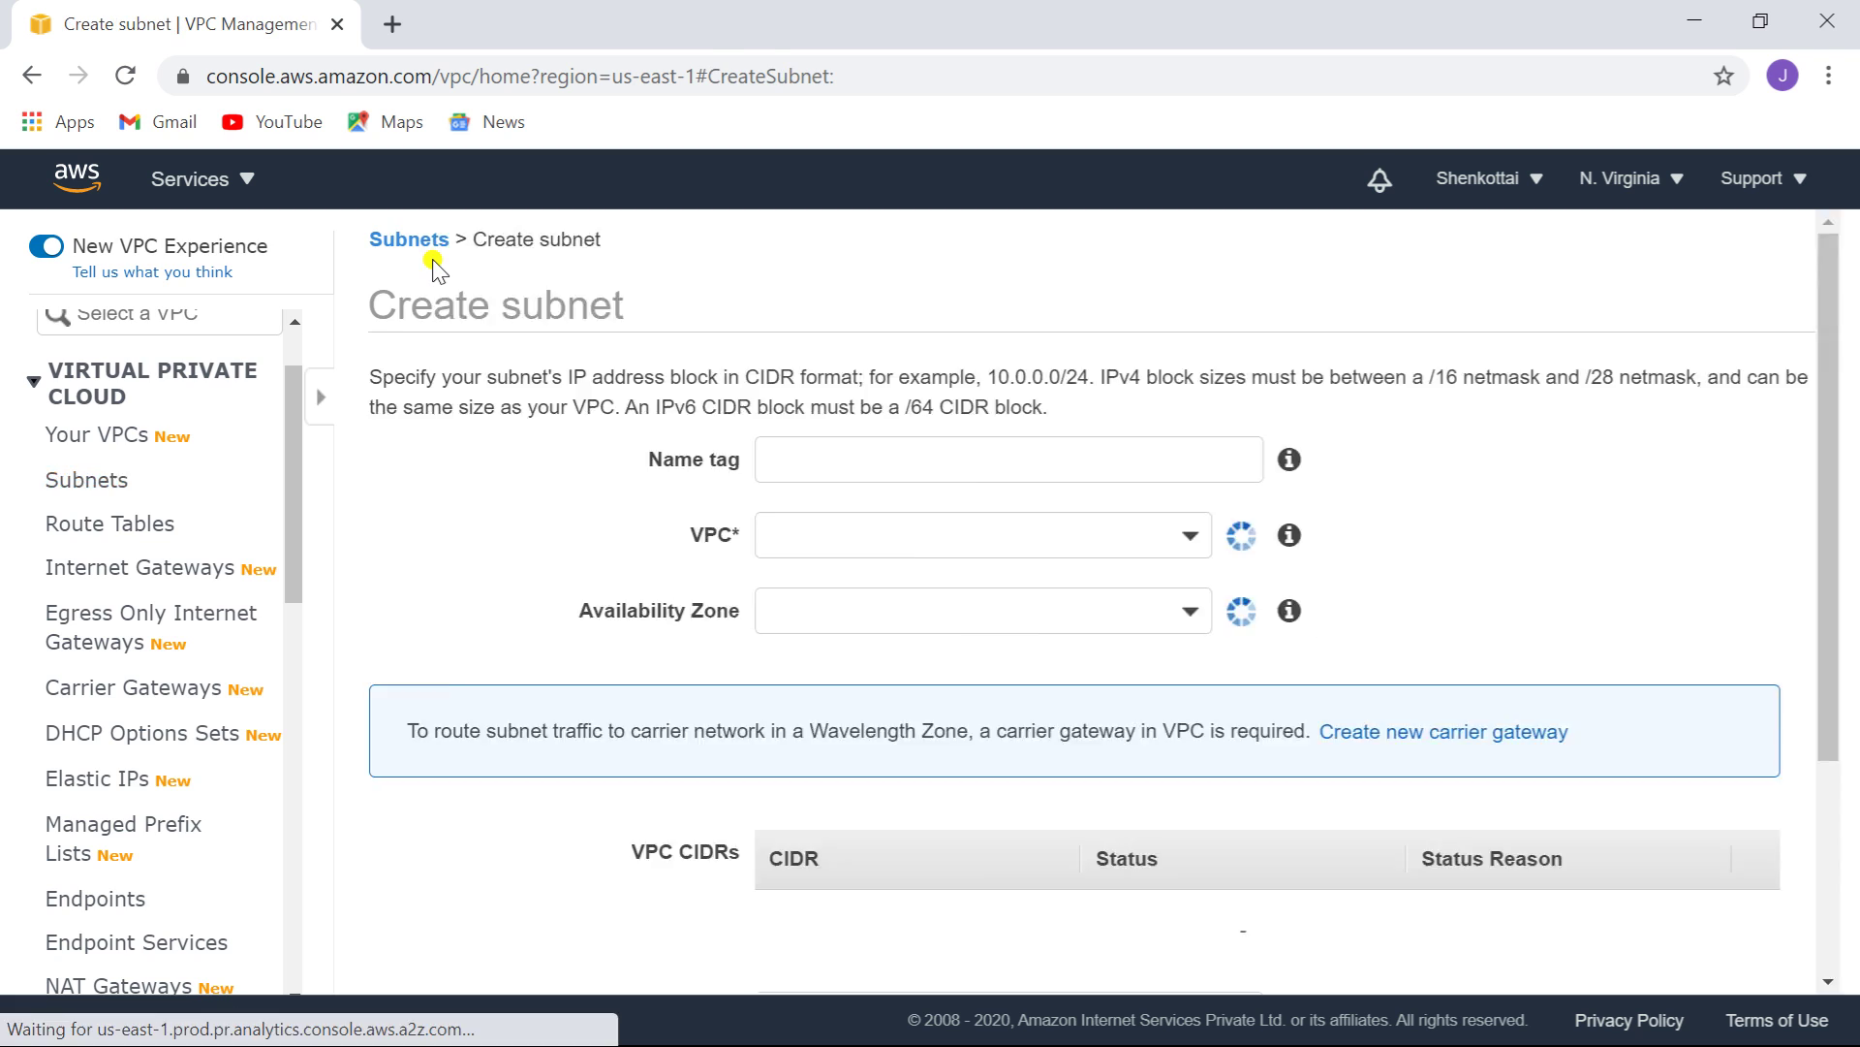
click(521, 452)
text(pub)
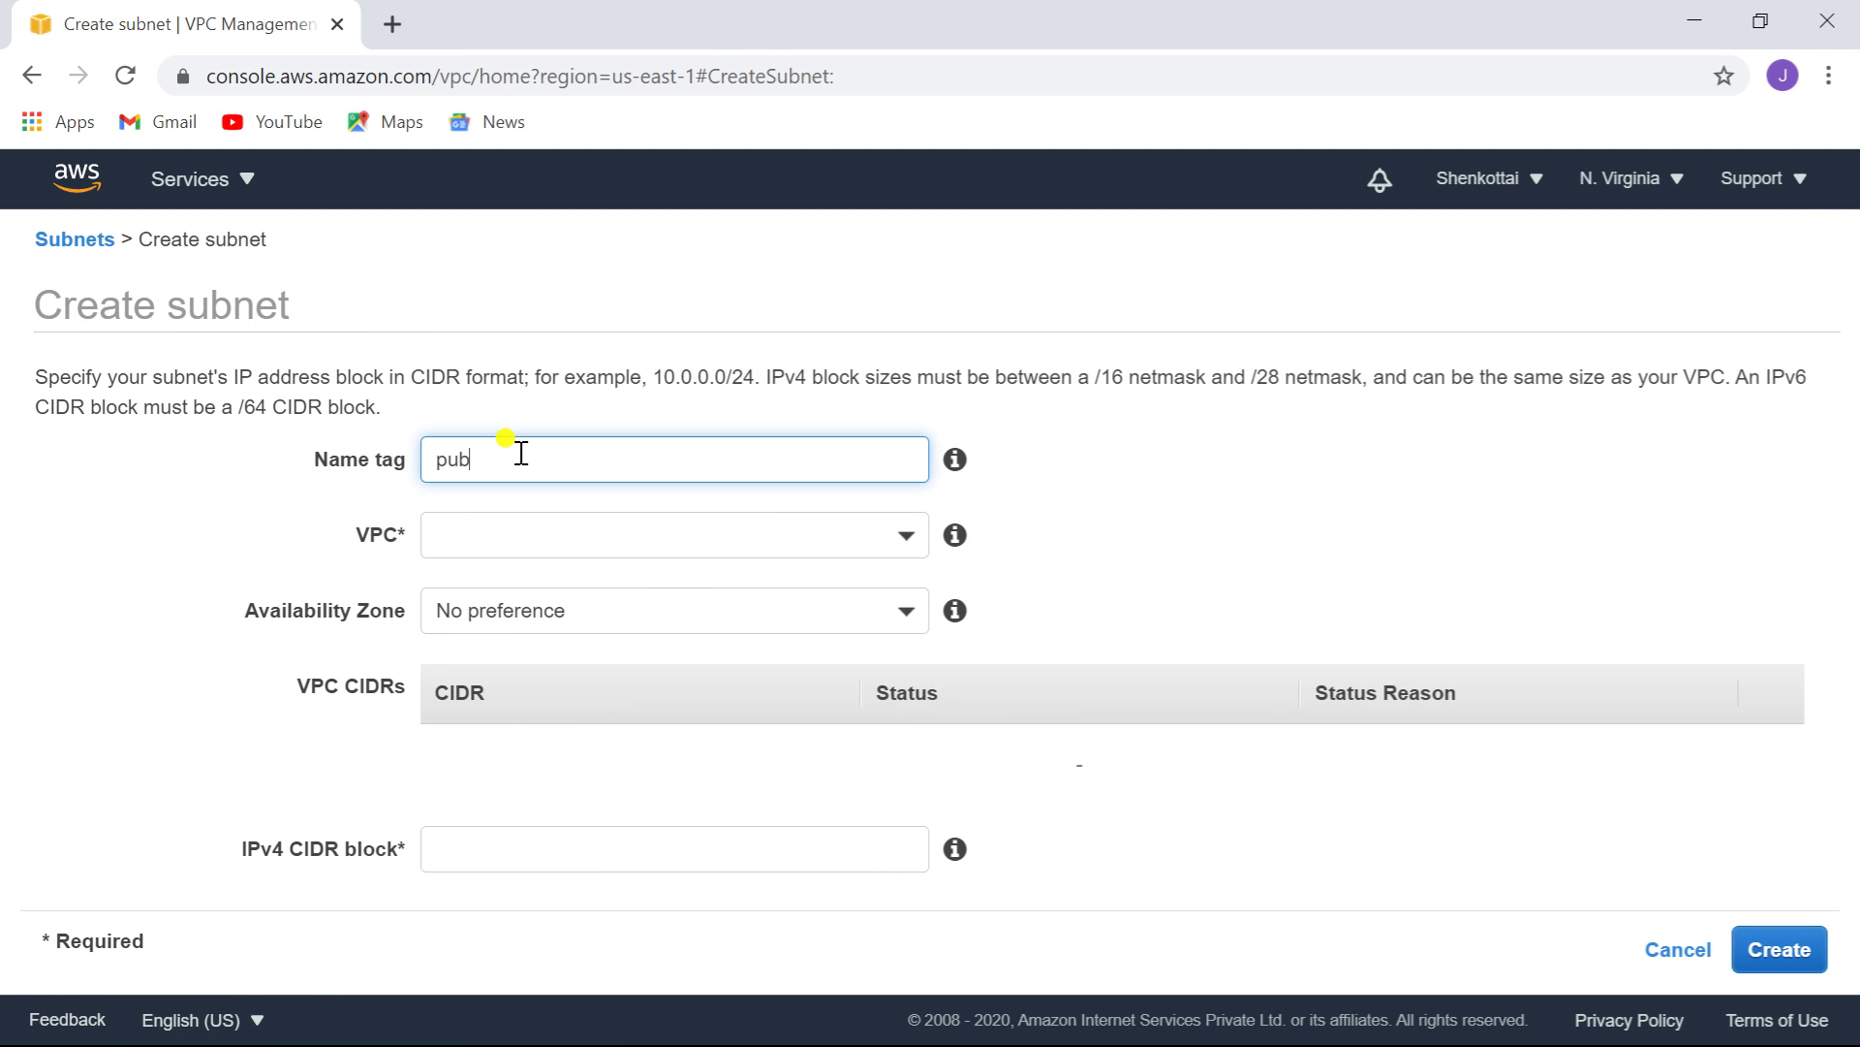
text(lic2-subnet)
click(533, 529)
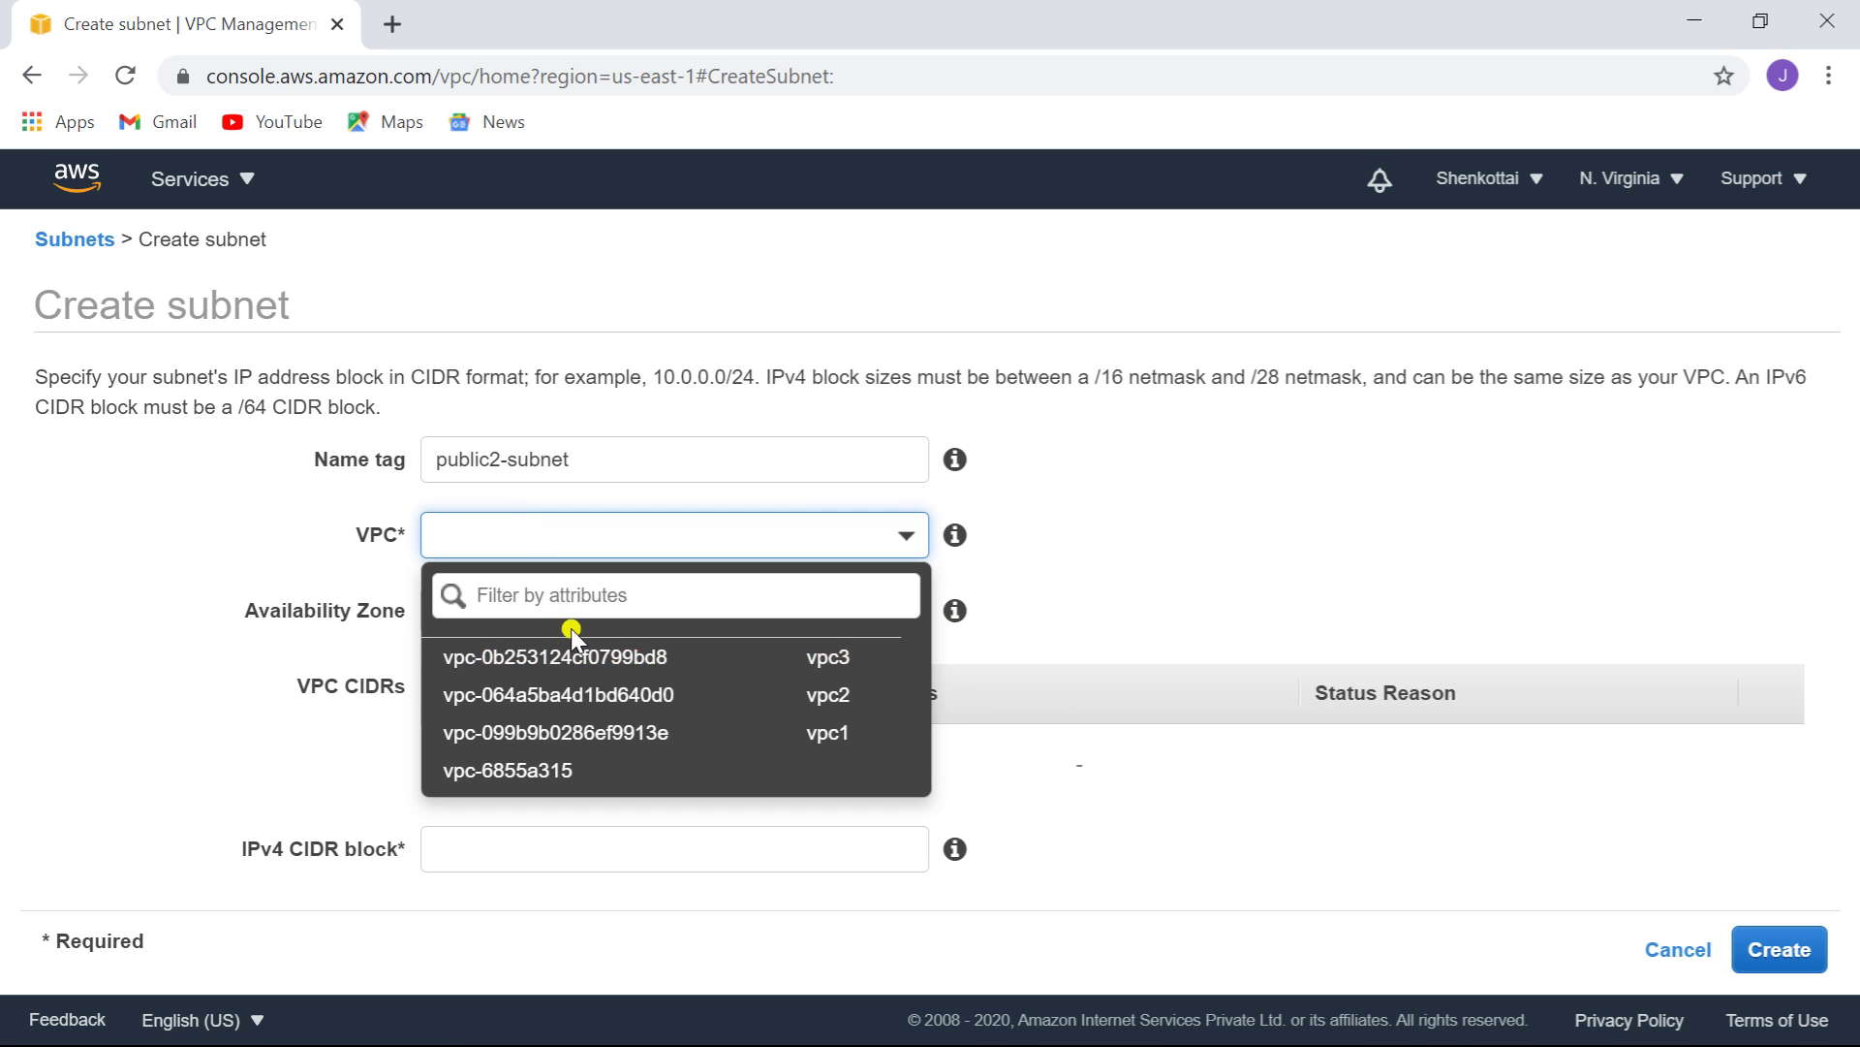
click(632, 695)
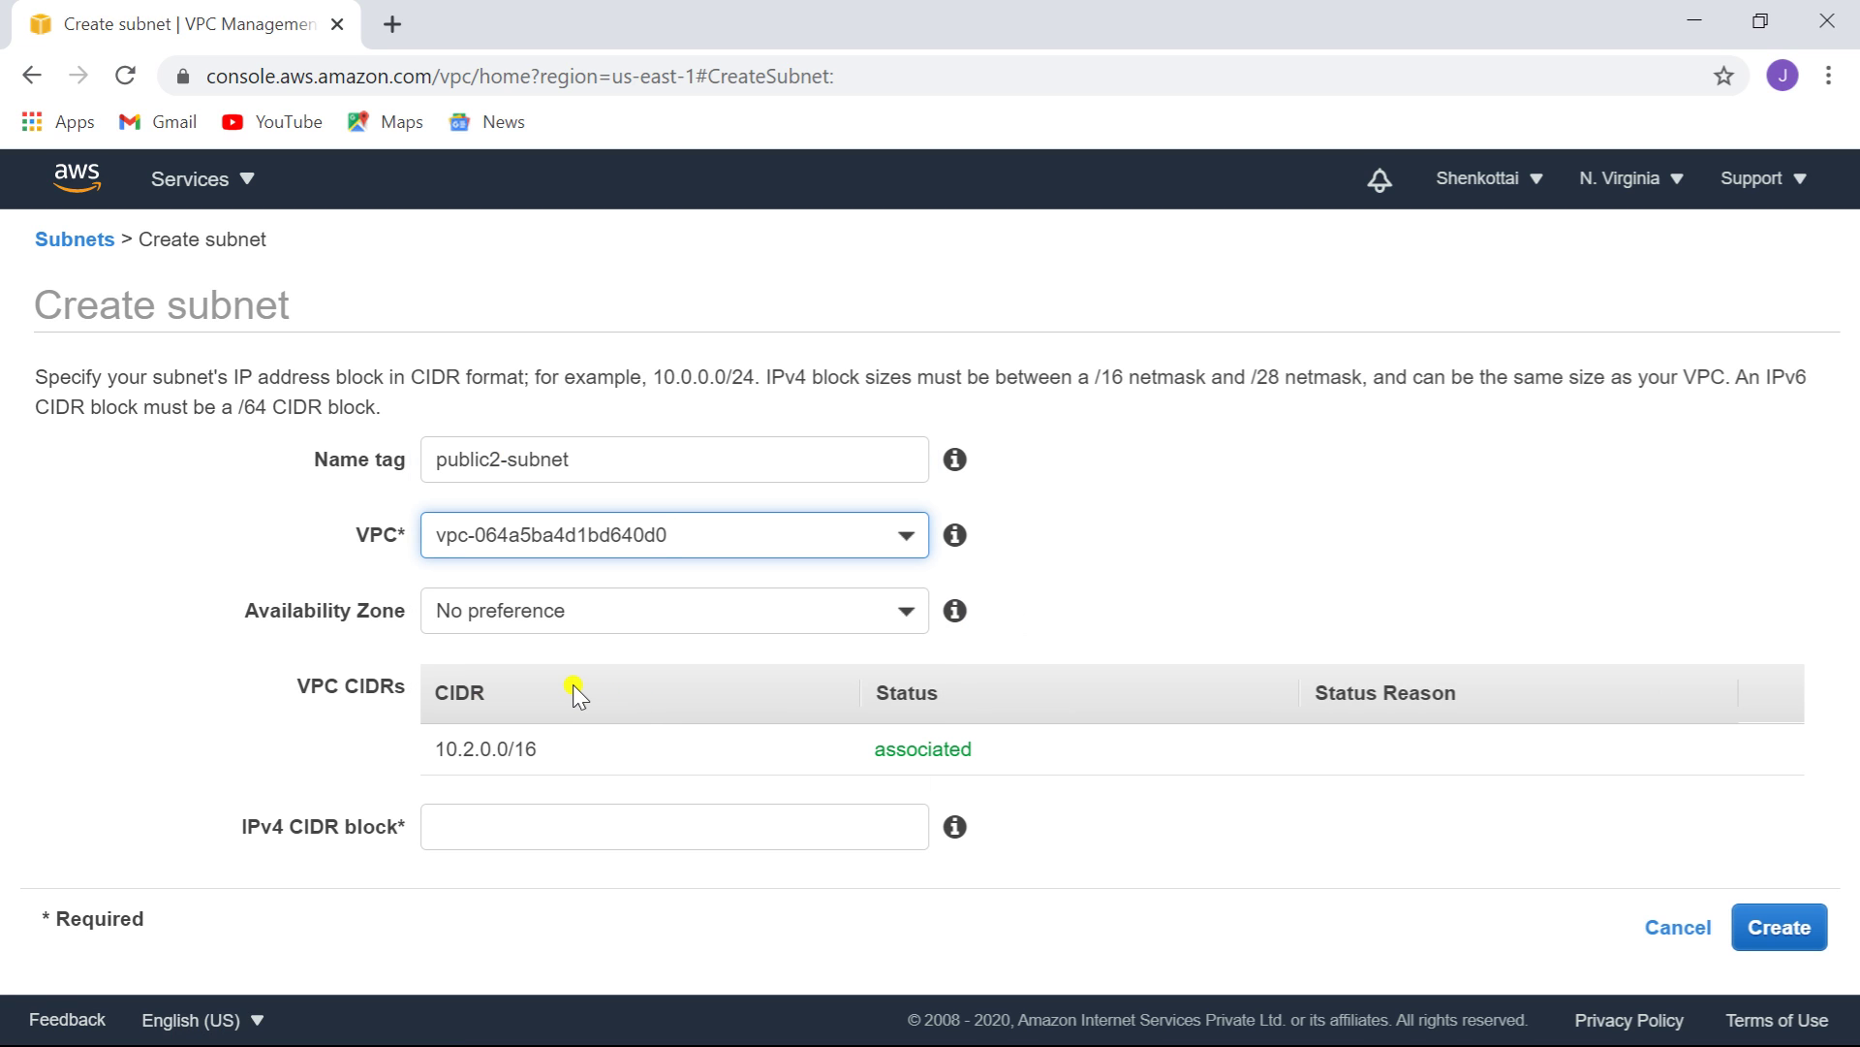
- Create public2-subnet in availability zone us-east-1a with the IPv4 CIDR block 10.2.1.0/24 and return to the subnet list
click(890, 616)
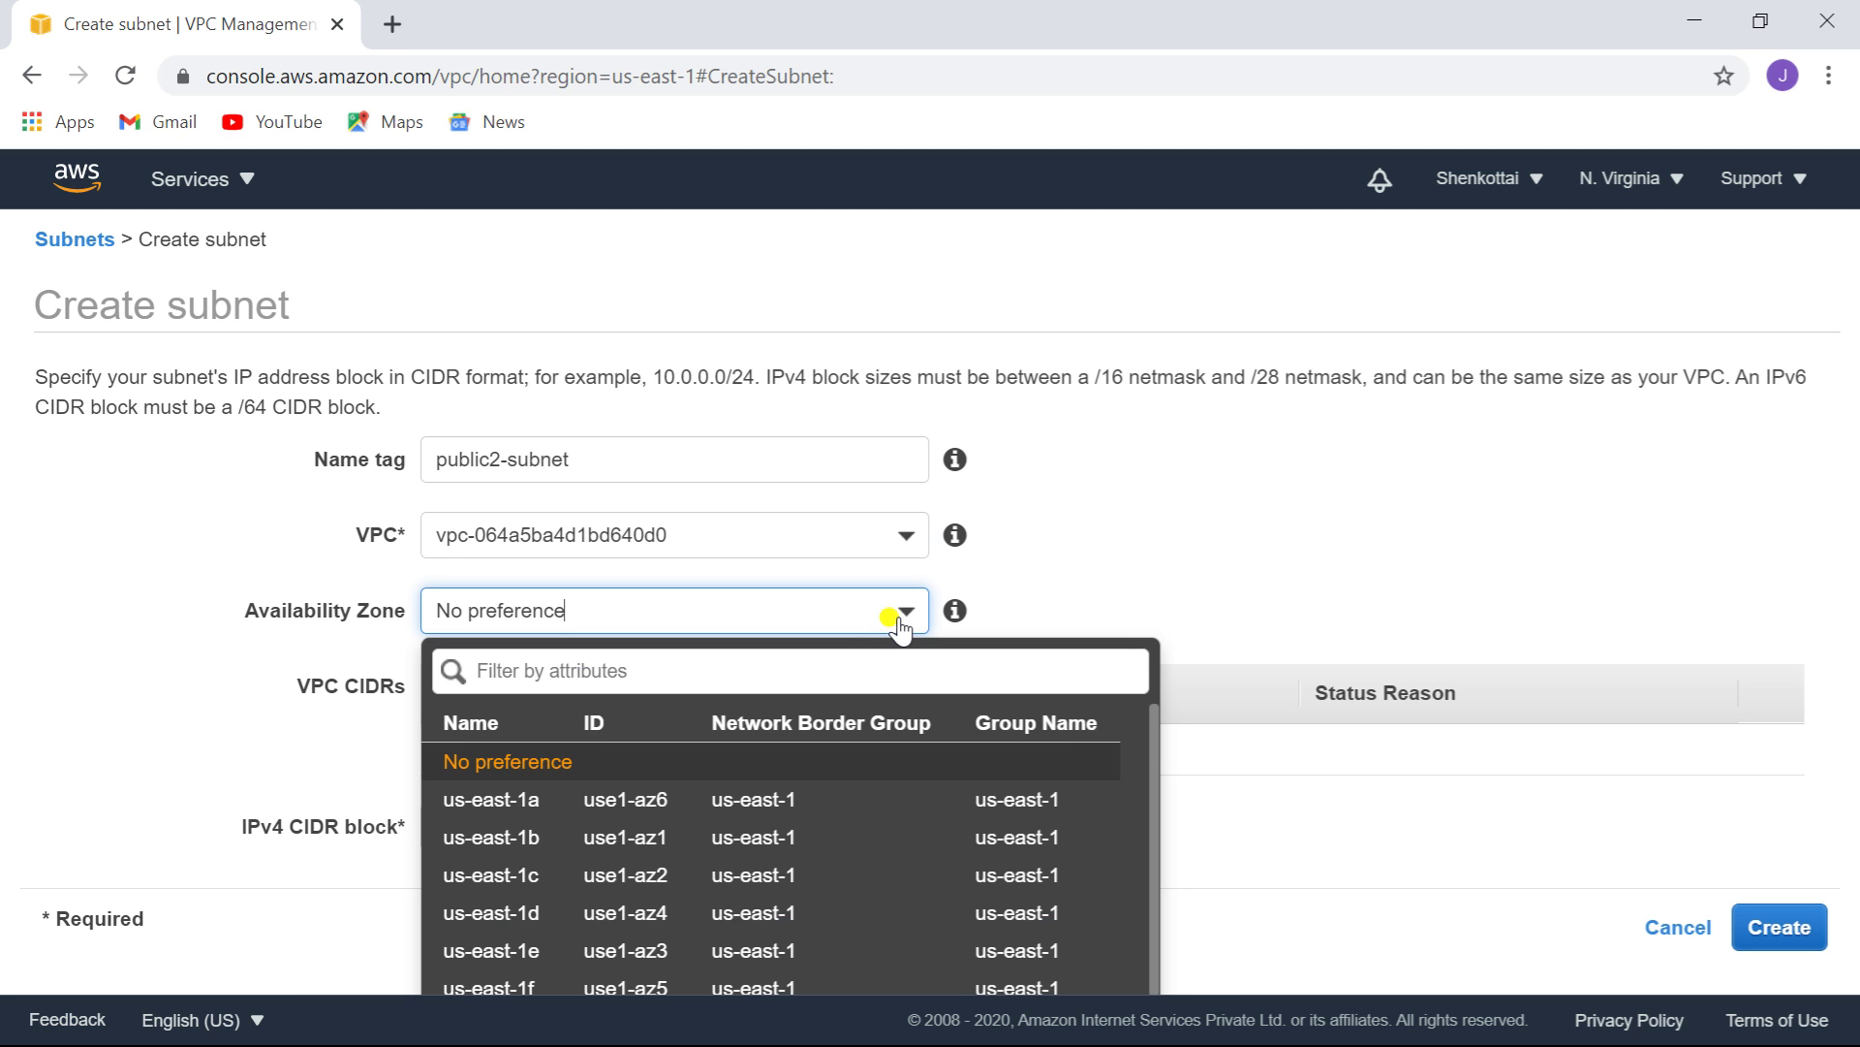
click(729, 797)
click(745, 818)
text(10)
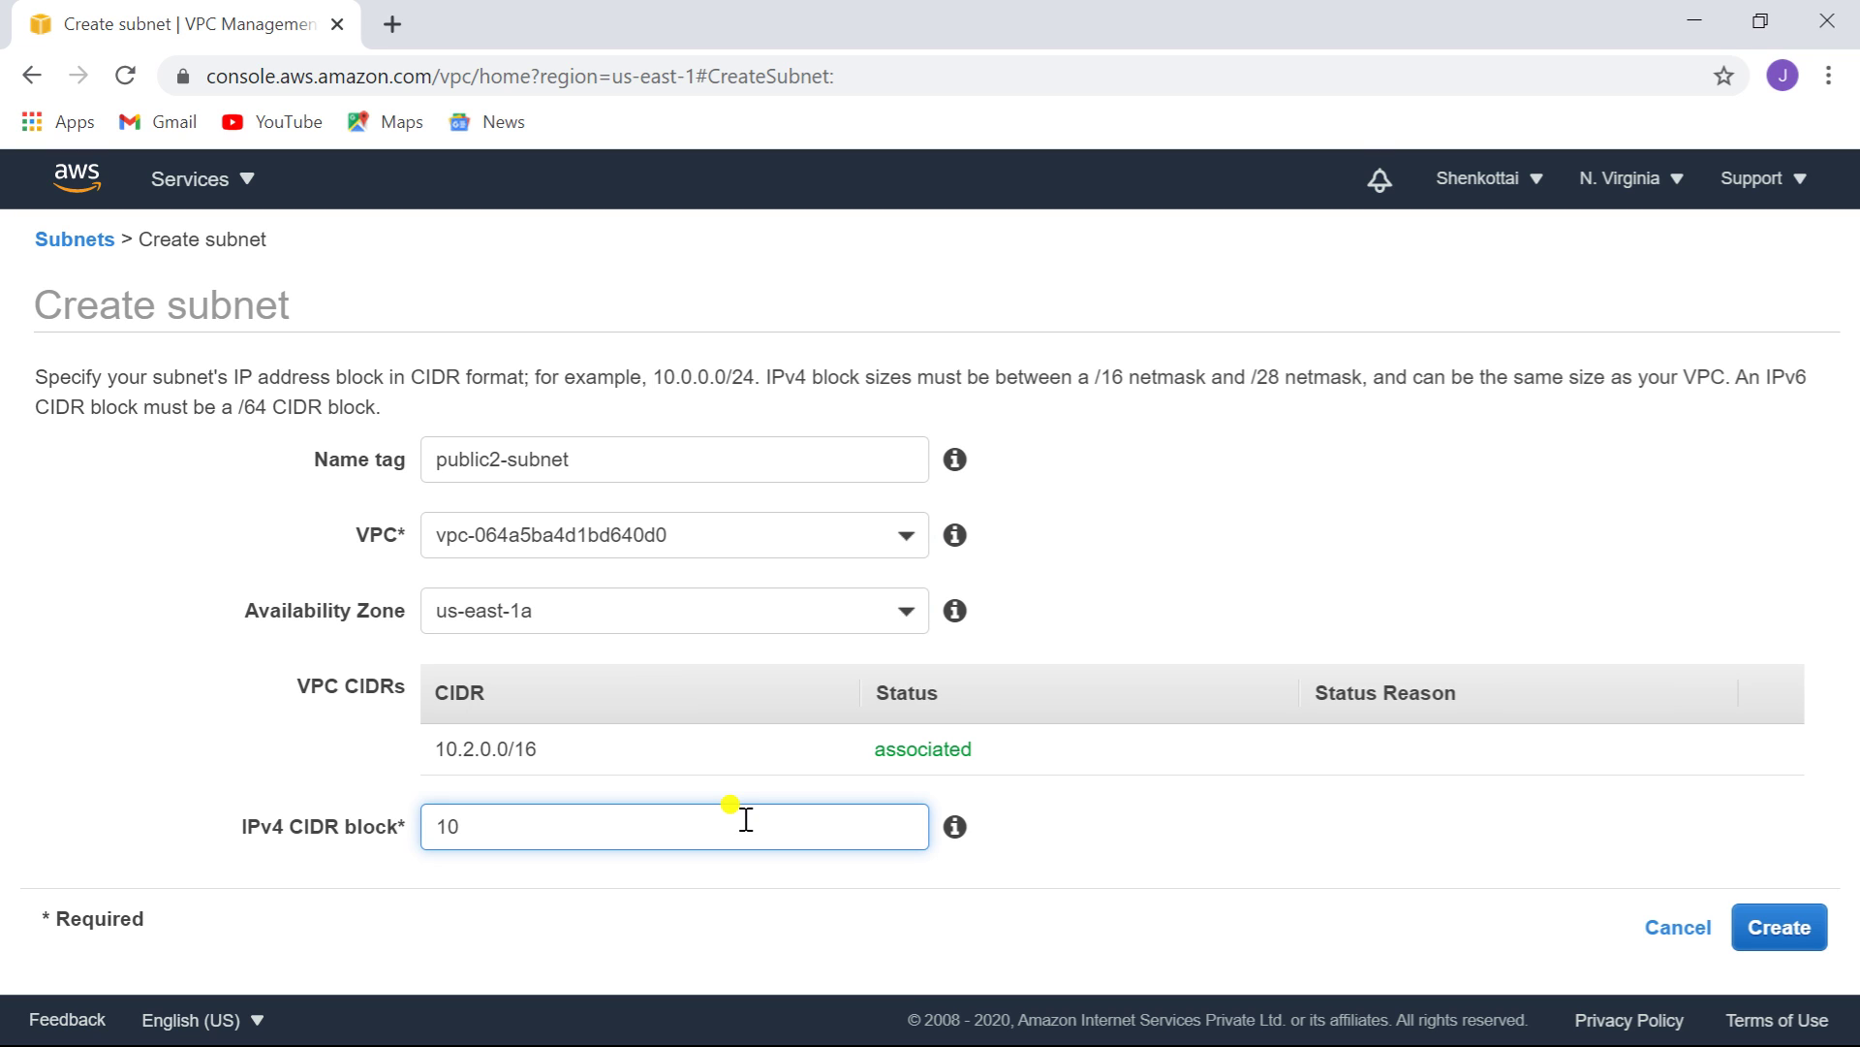
text(.)
text(2.1.0/24)
click(1781, 929)
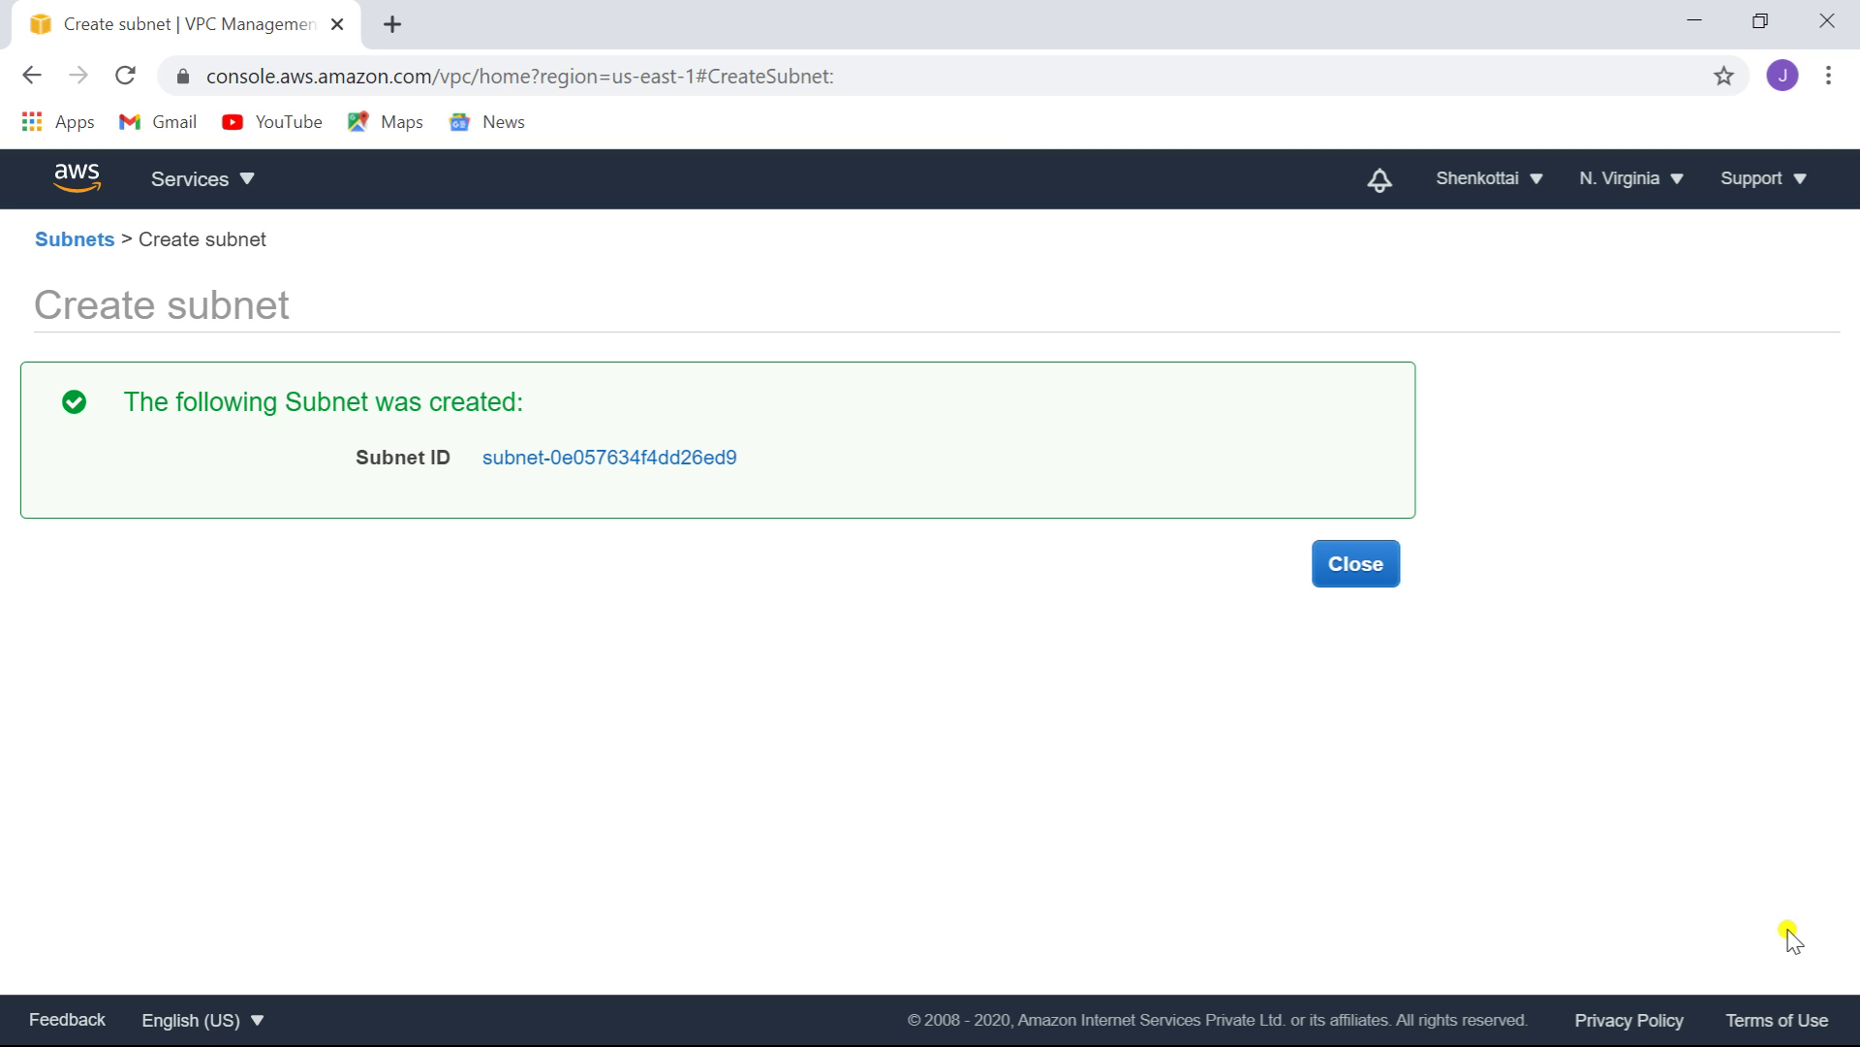
click(1355, 576)
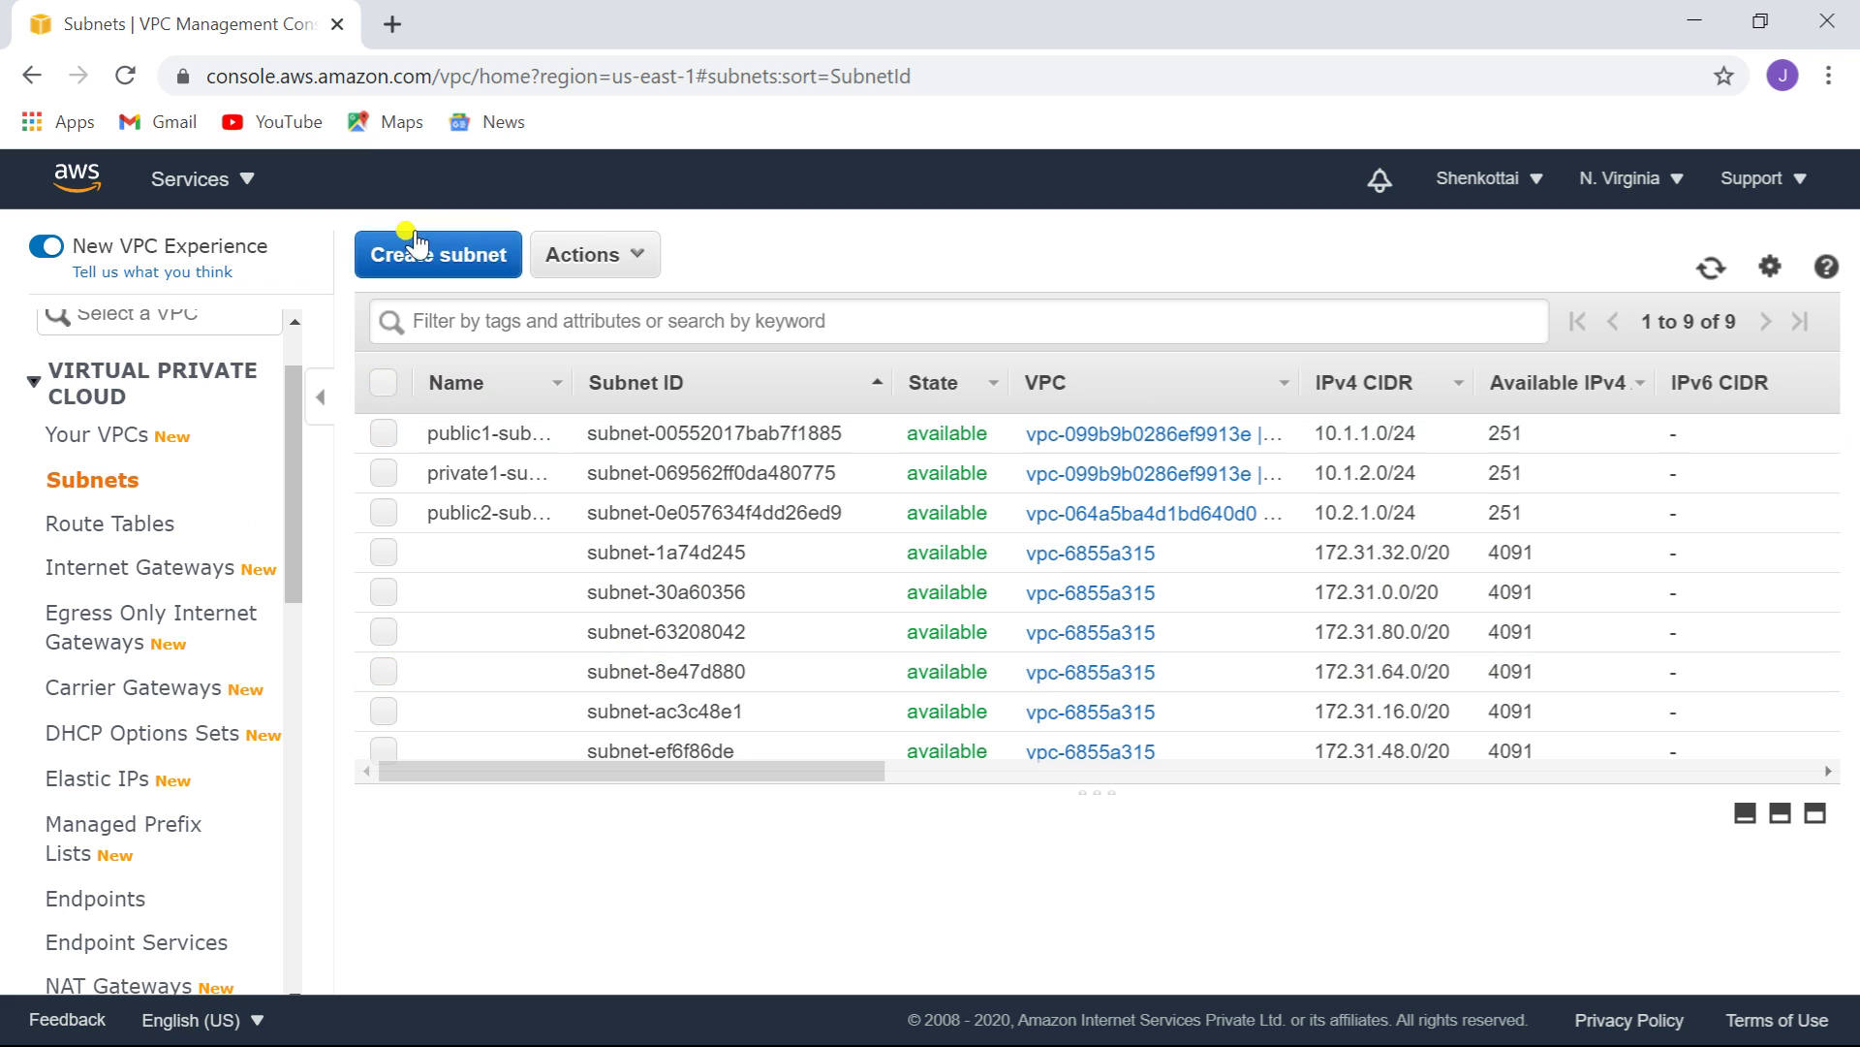
- Start a new subnet with the name tag private2-subnet and assign it to the VPC named vpc2
click(431, 254)
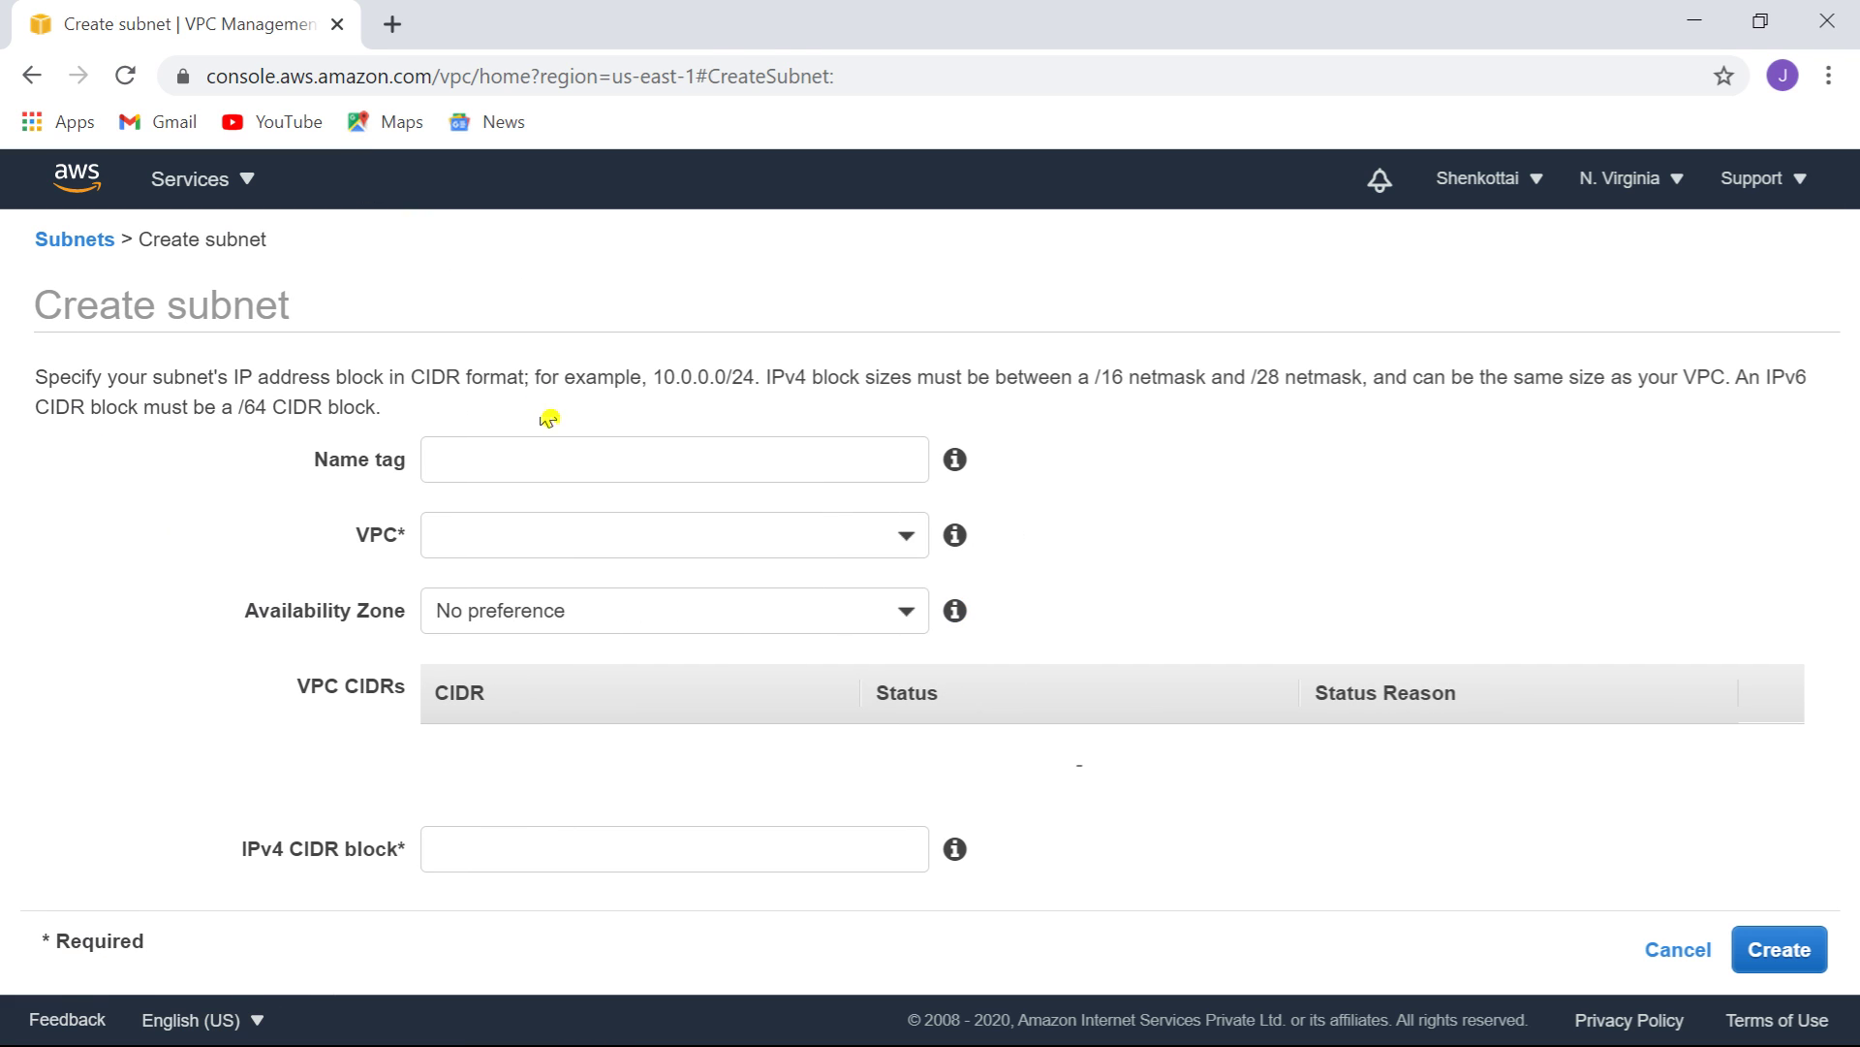
click(562, 451)
text(private)
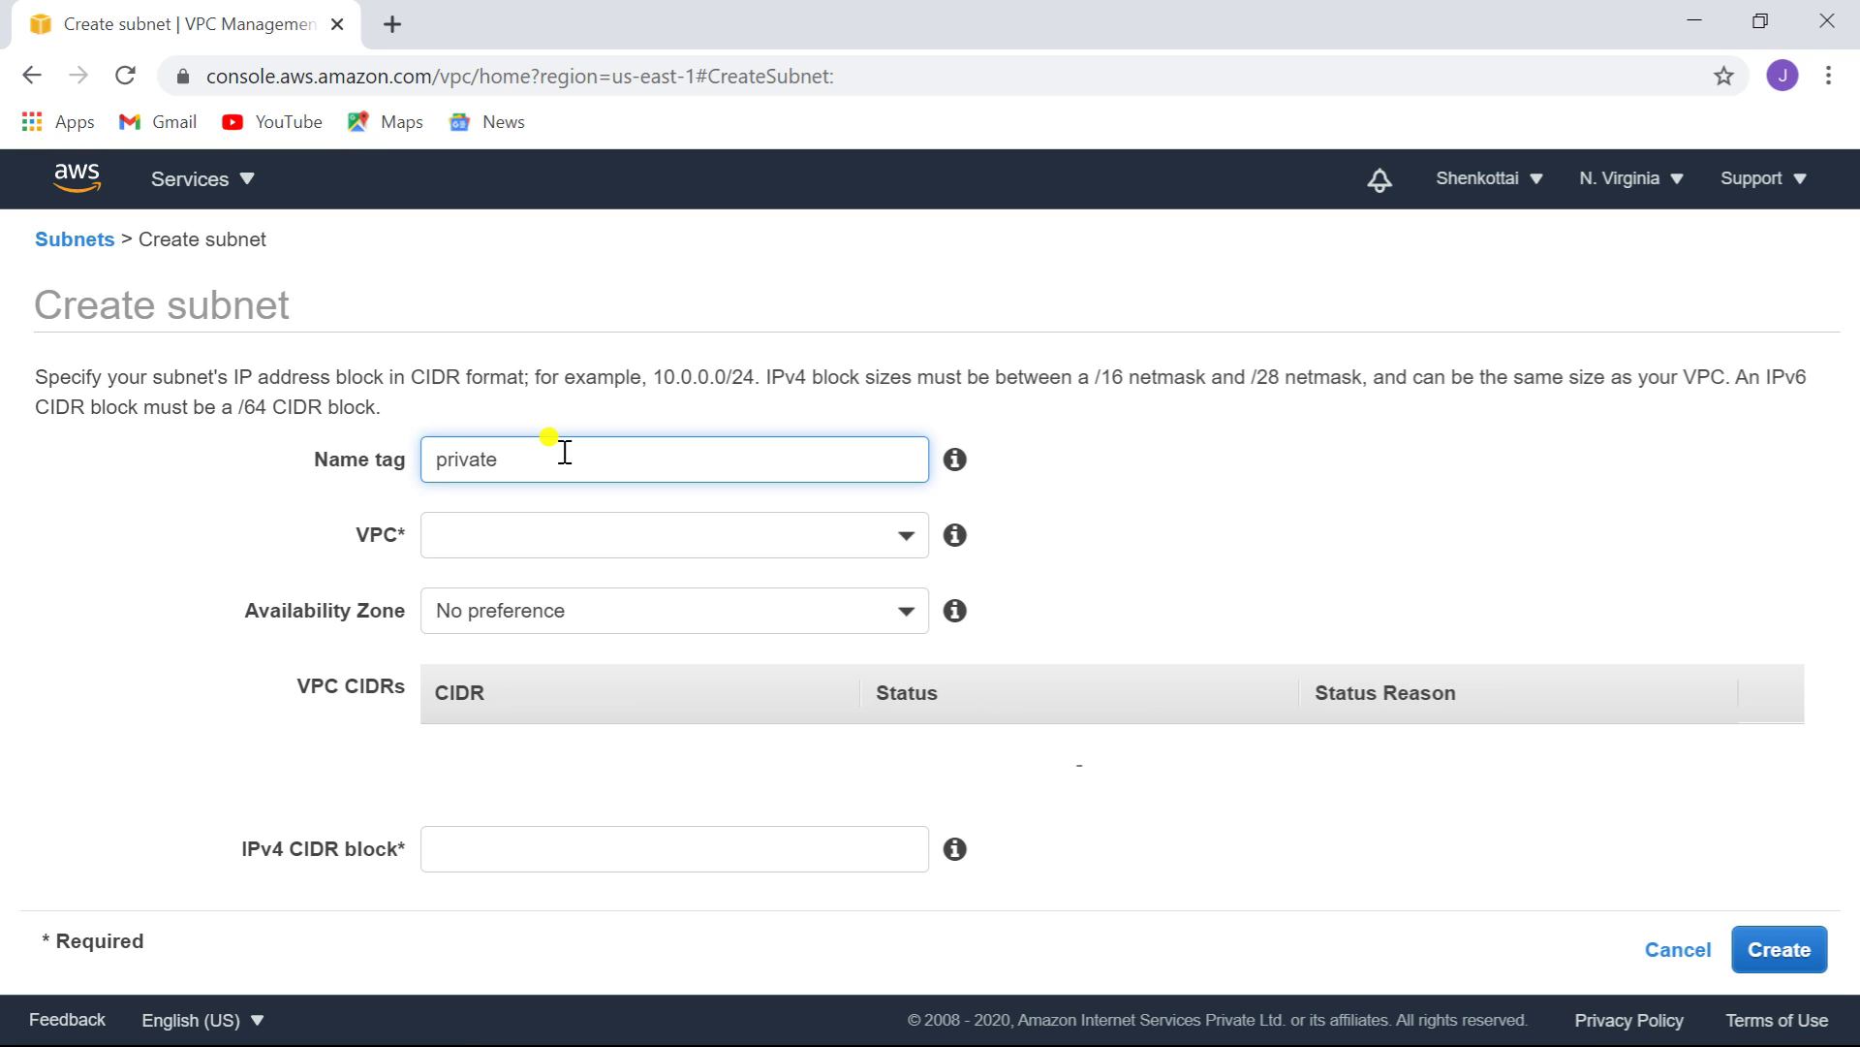
text(2-subnet)
click(581, 536)
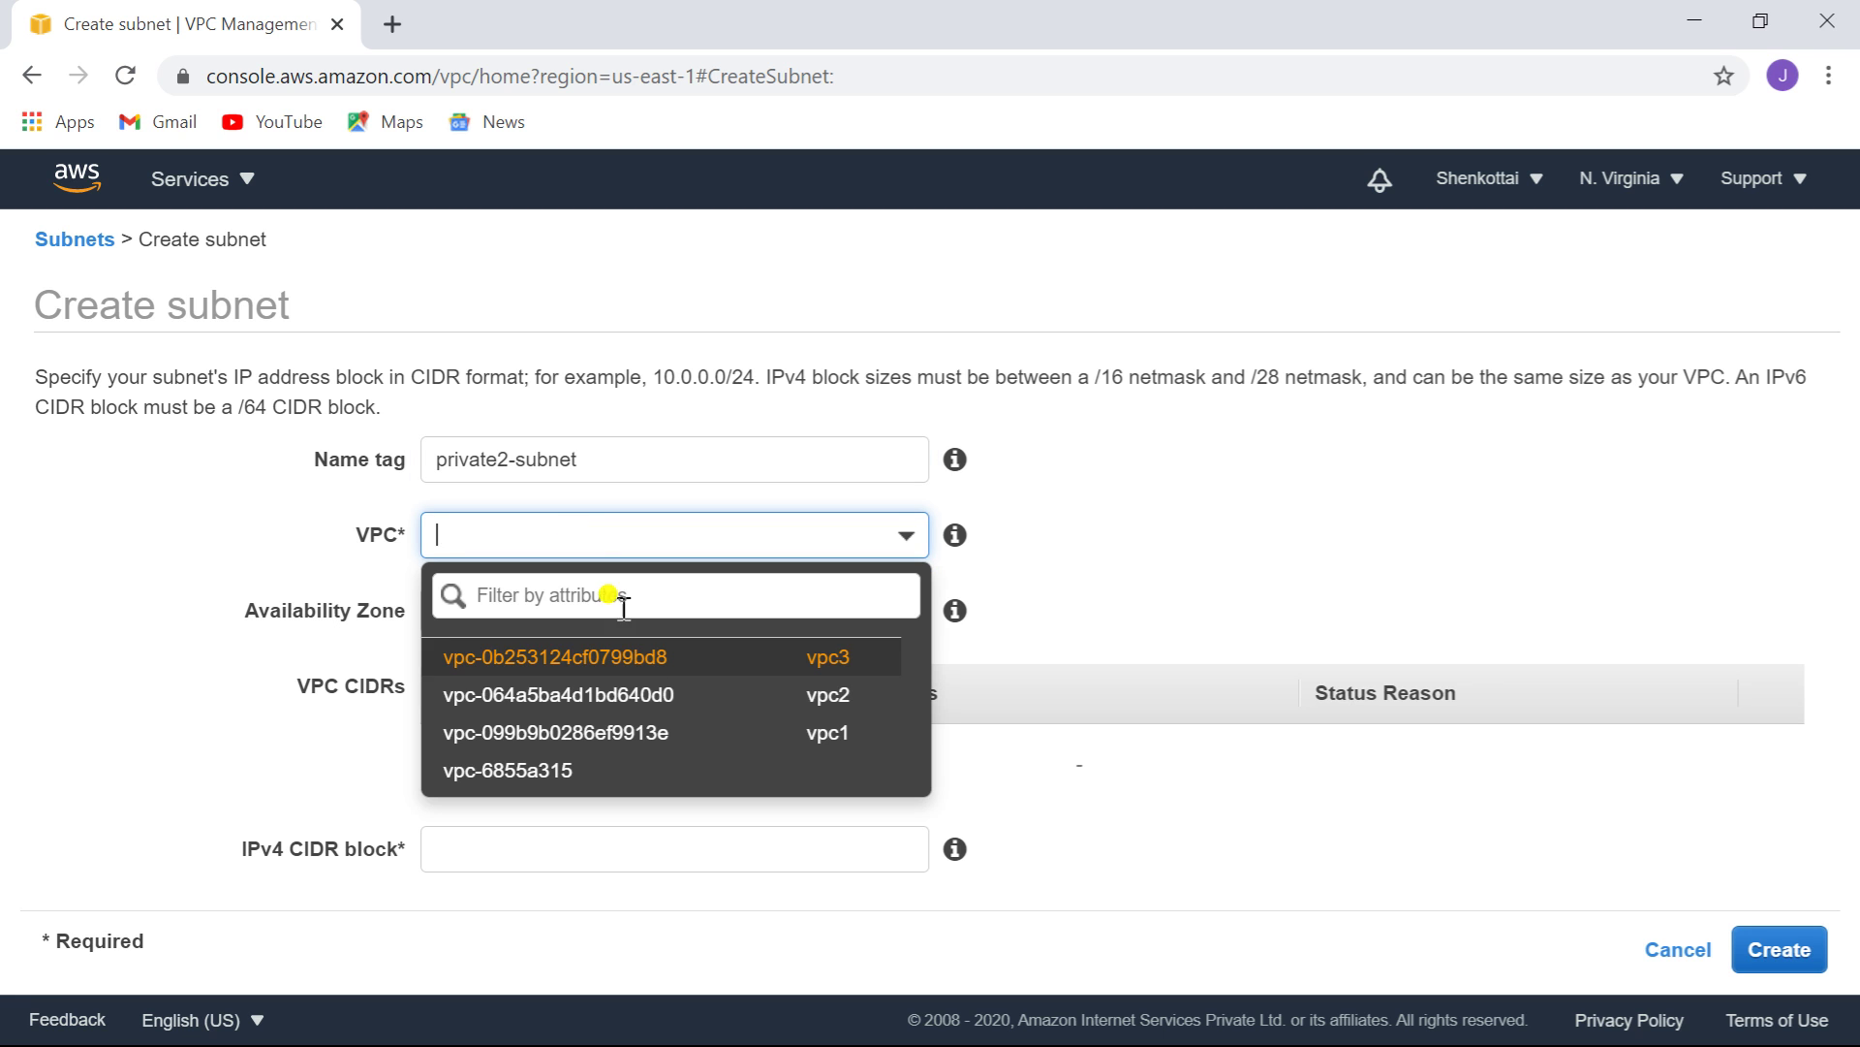
click(654, 707)
- Create private2-subnet in availability zone us-east-1a with the IPv4 CIDR block 10.2.2.0/24 and return to the subnet list
click(879, 607)
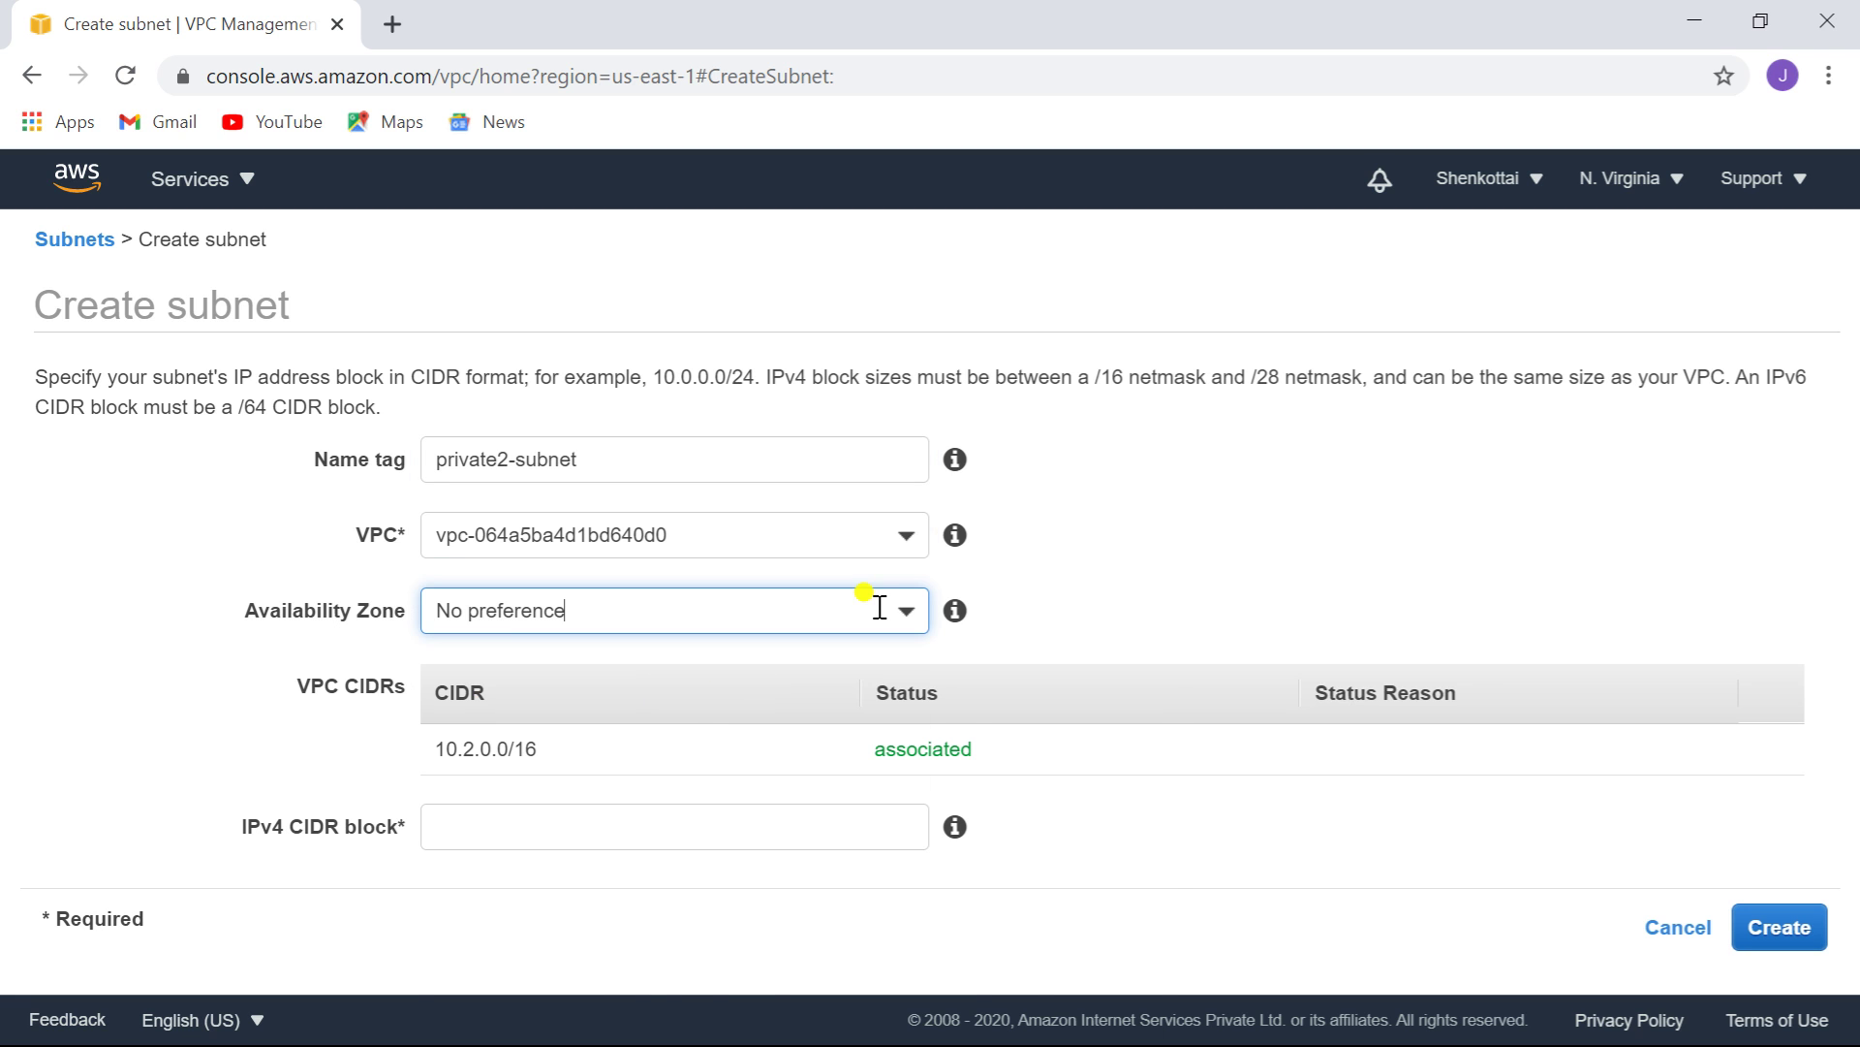
click(751, 796)
click(774, 835)
text(10.2.)
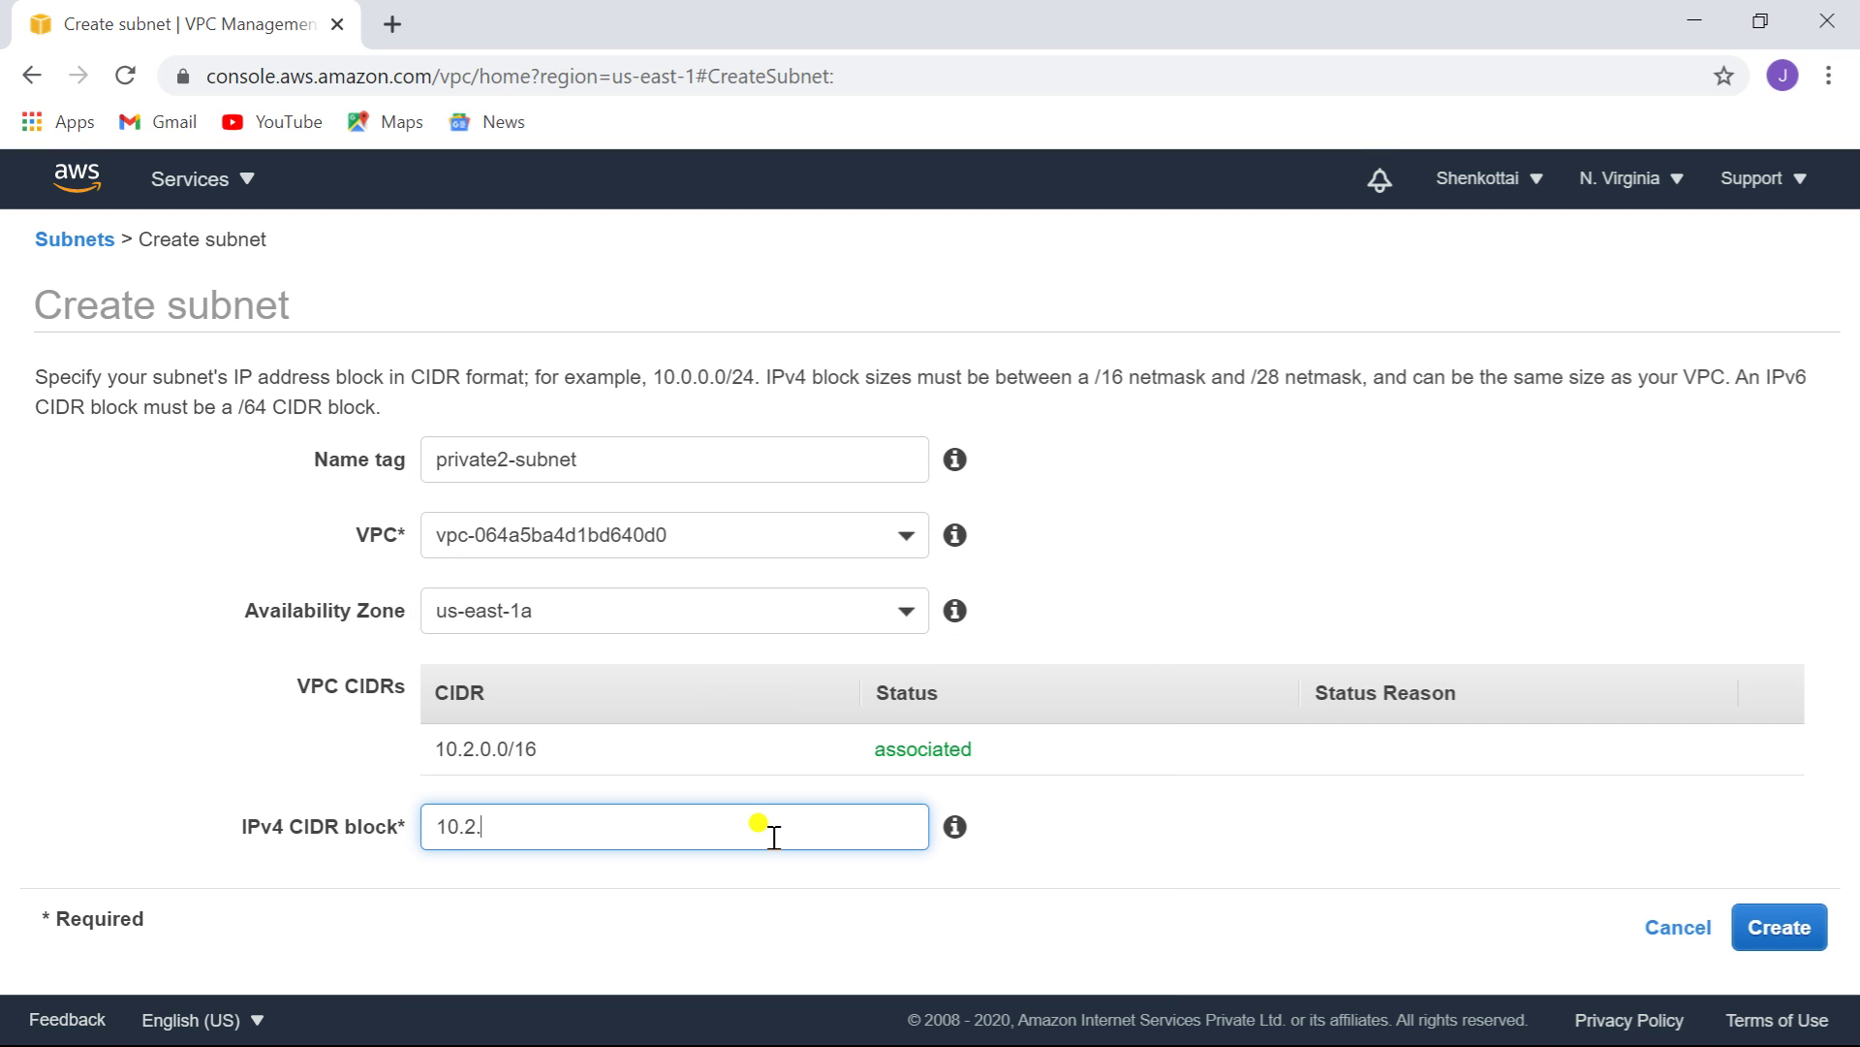
text(2.)
text(0/1)
text(24)
click(1797, 923)
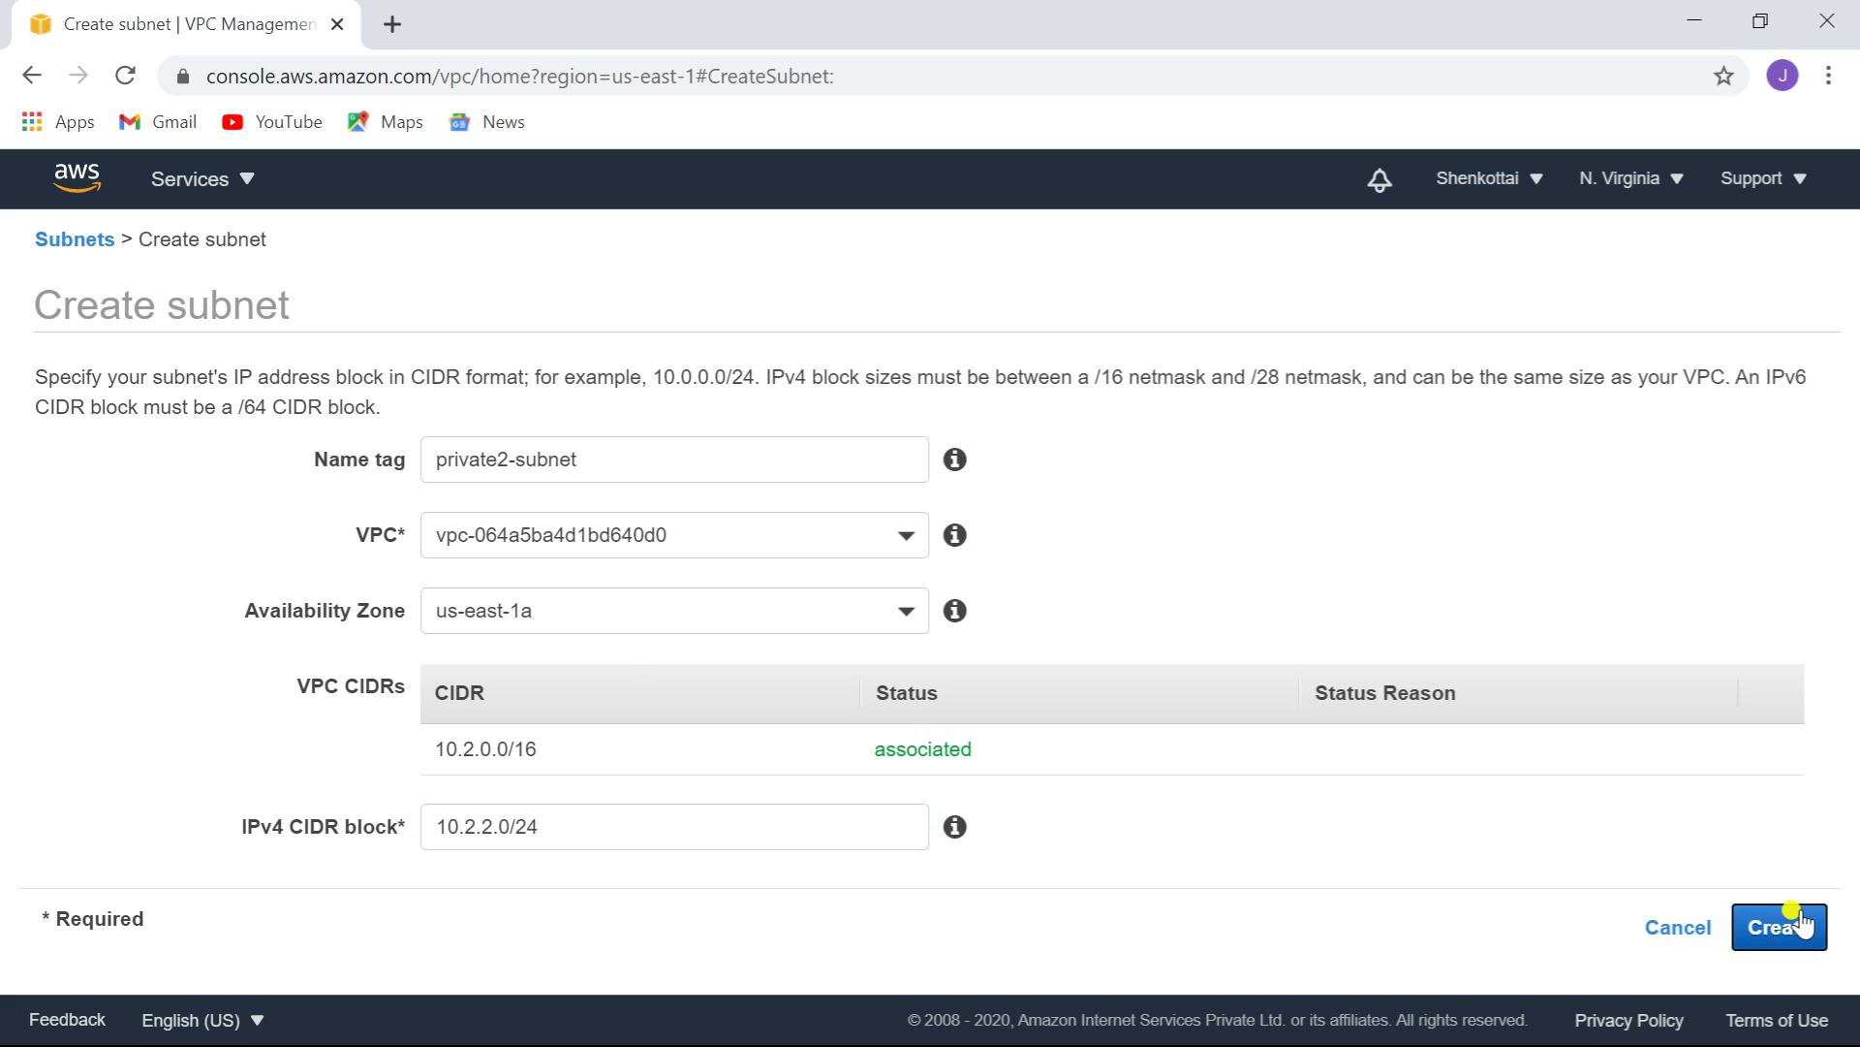
click(1354, 574)
- Start a new subnet with the name tag public1-subnet and assign it to the VPC named vpc3
click(419, 255)
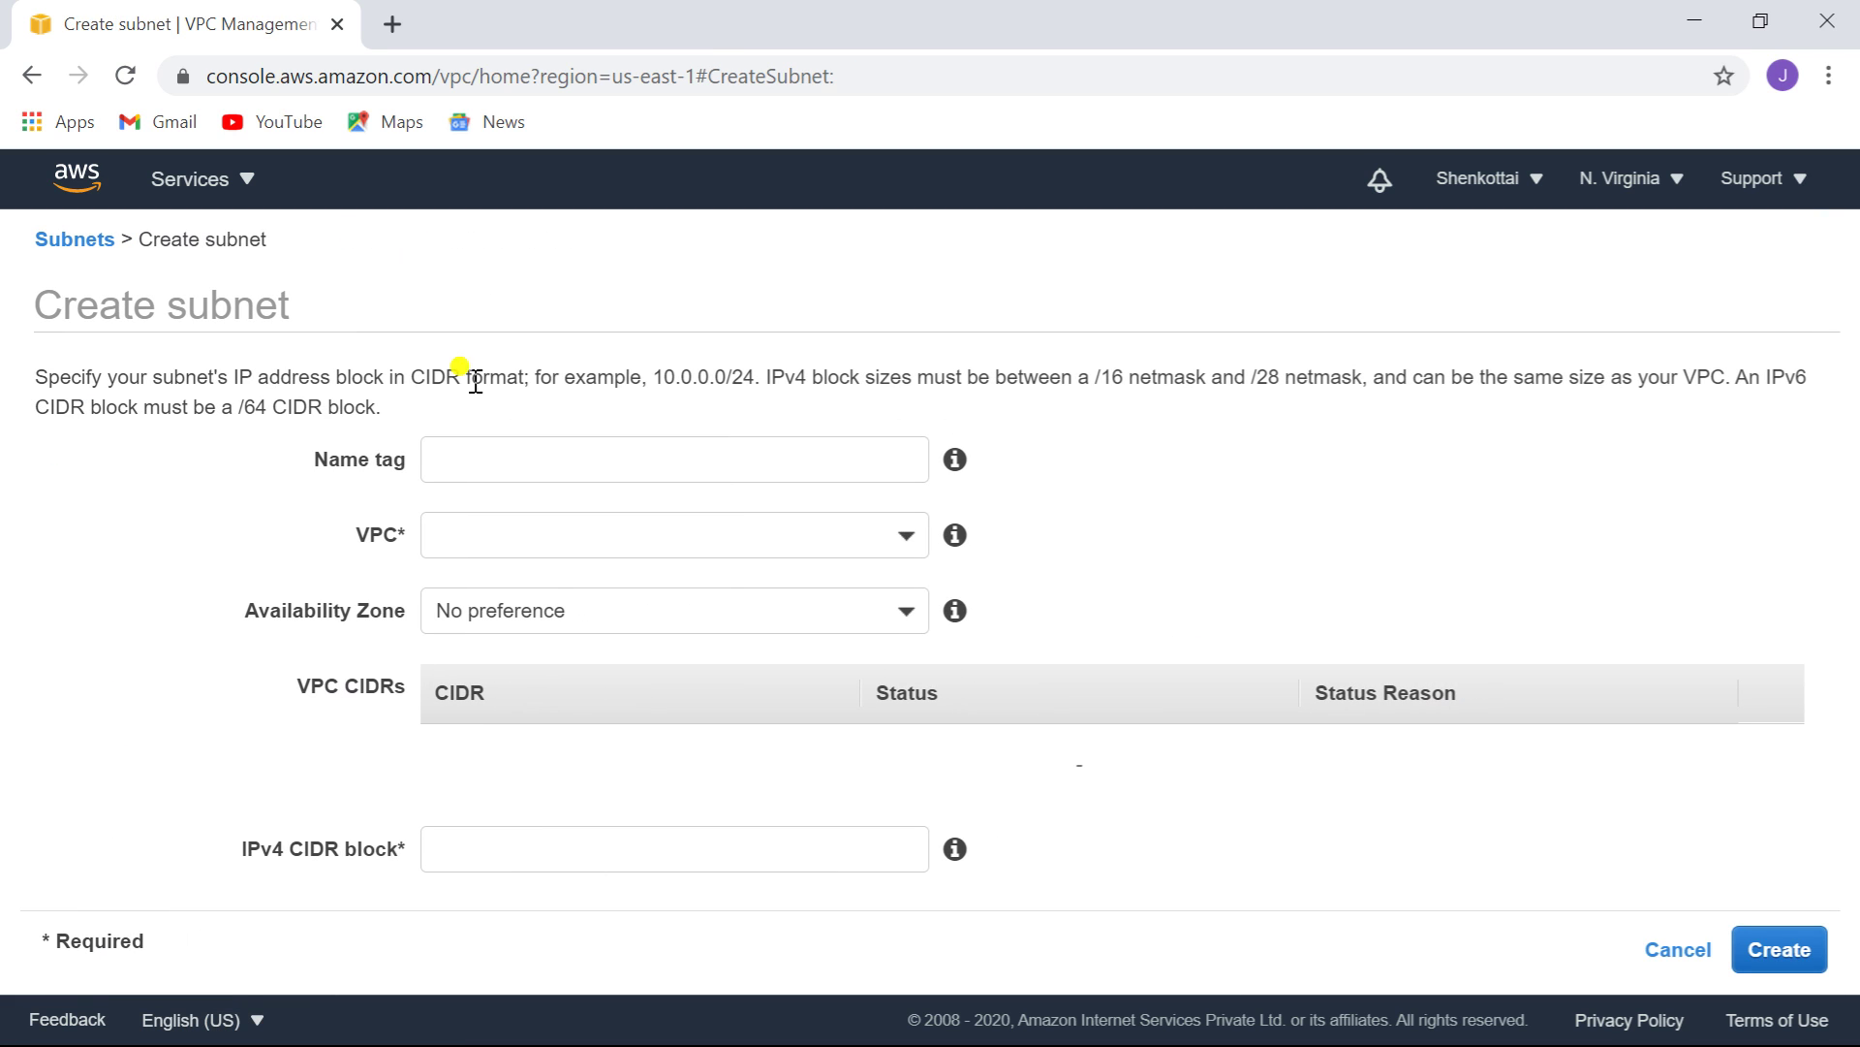
click(549, 458)
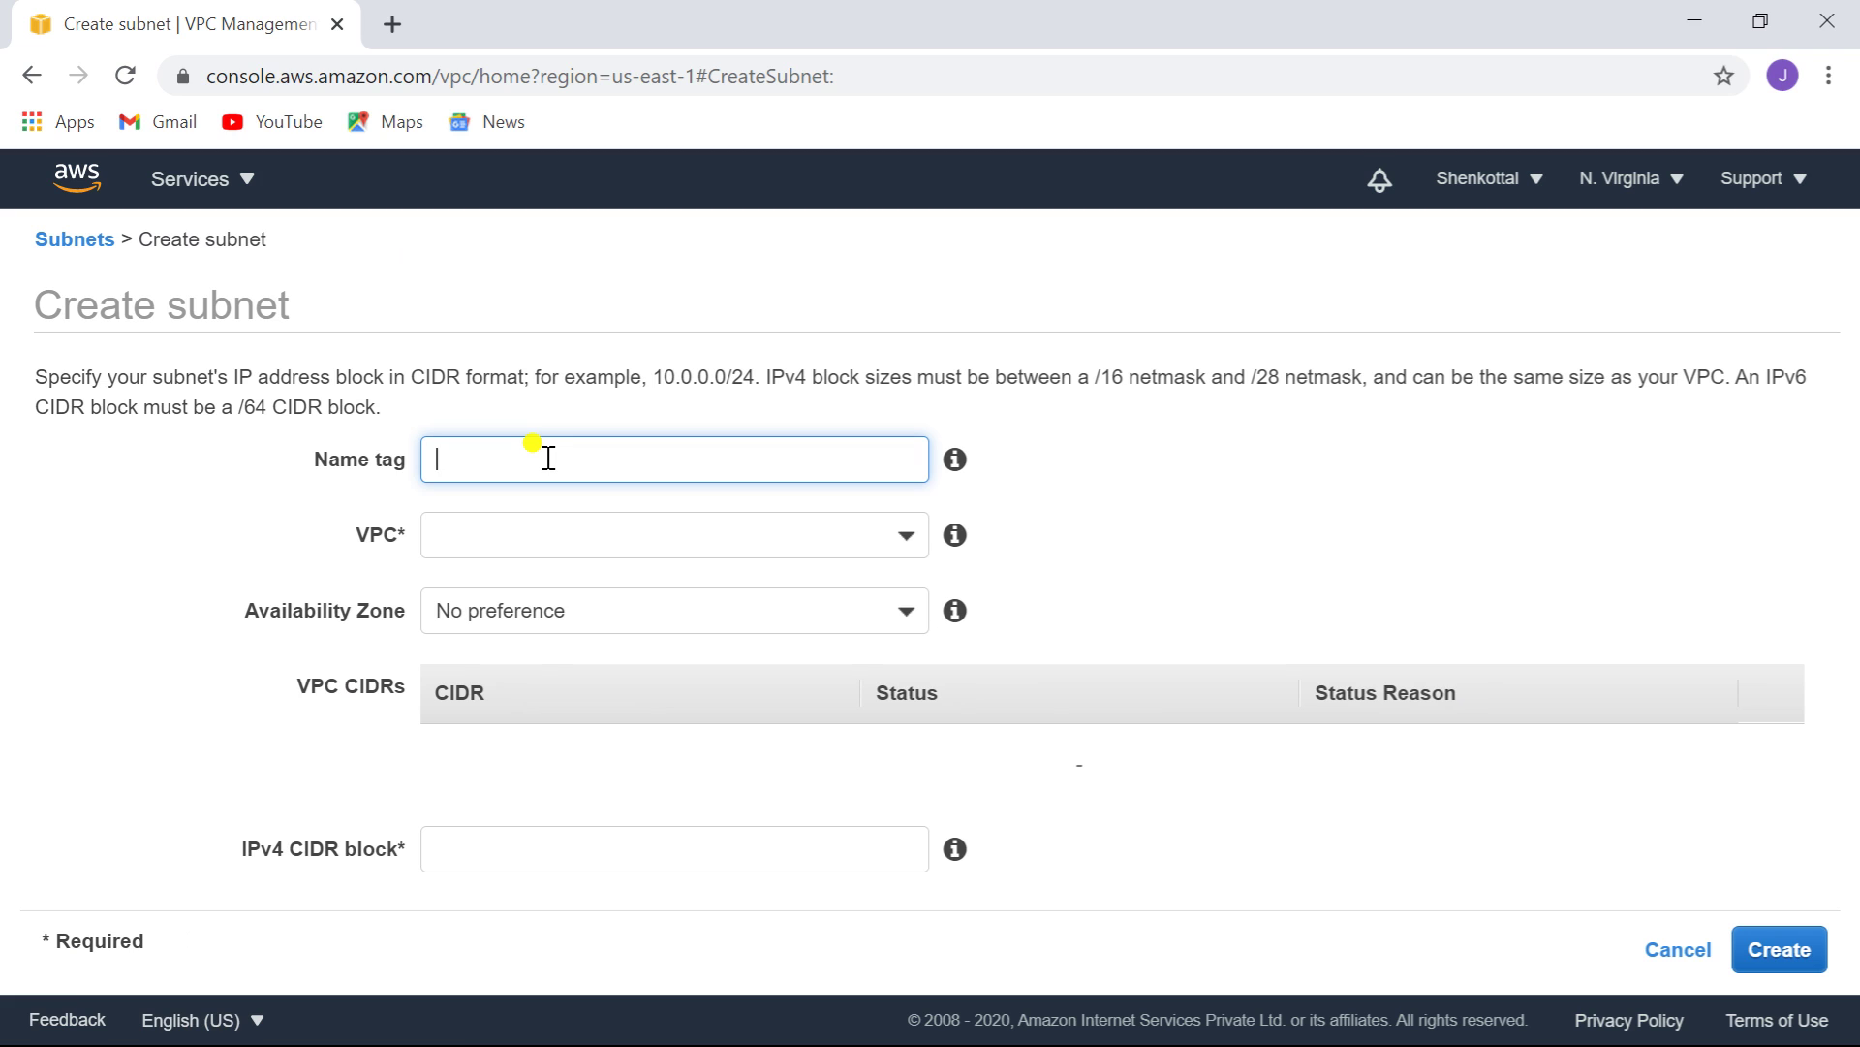
text(public1-subnet)
click(560, 526)
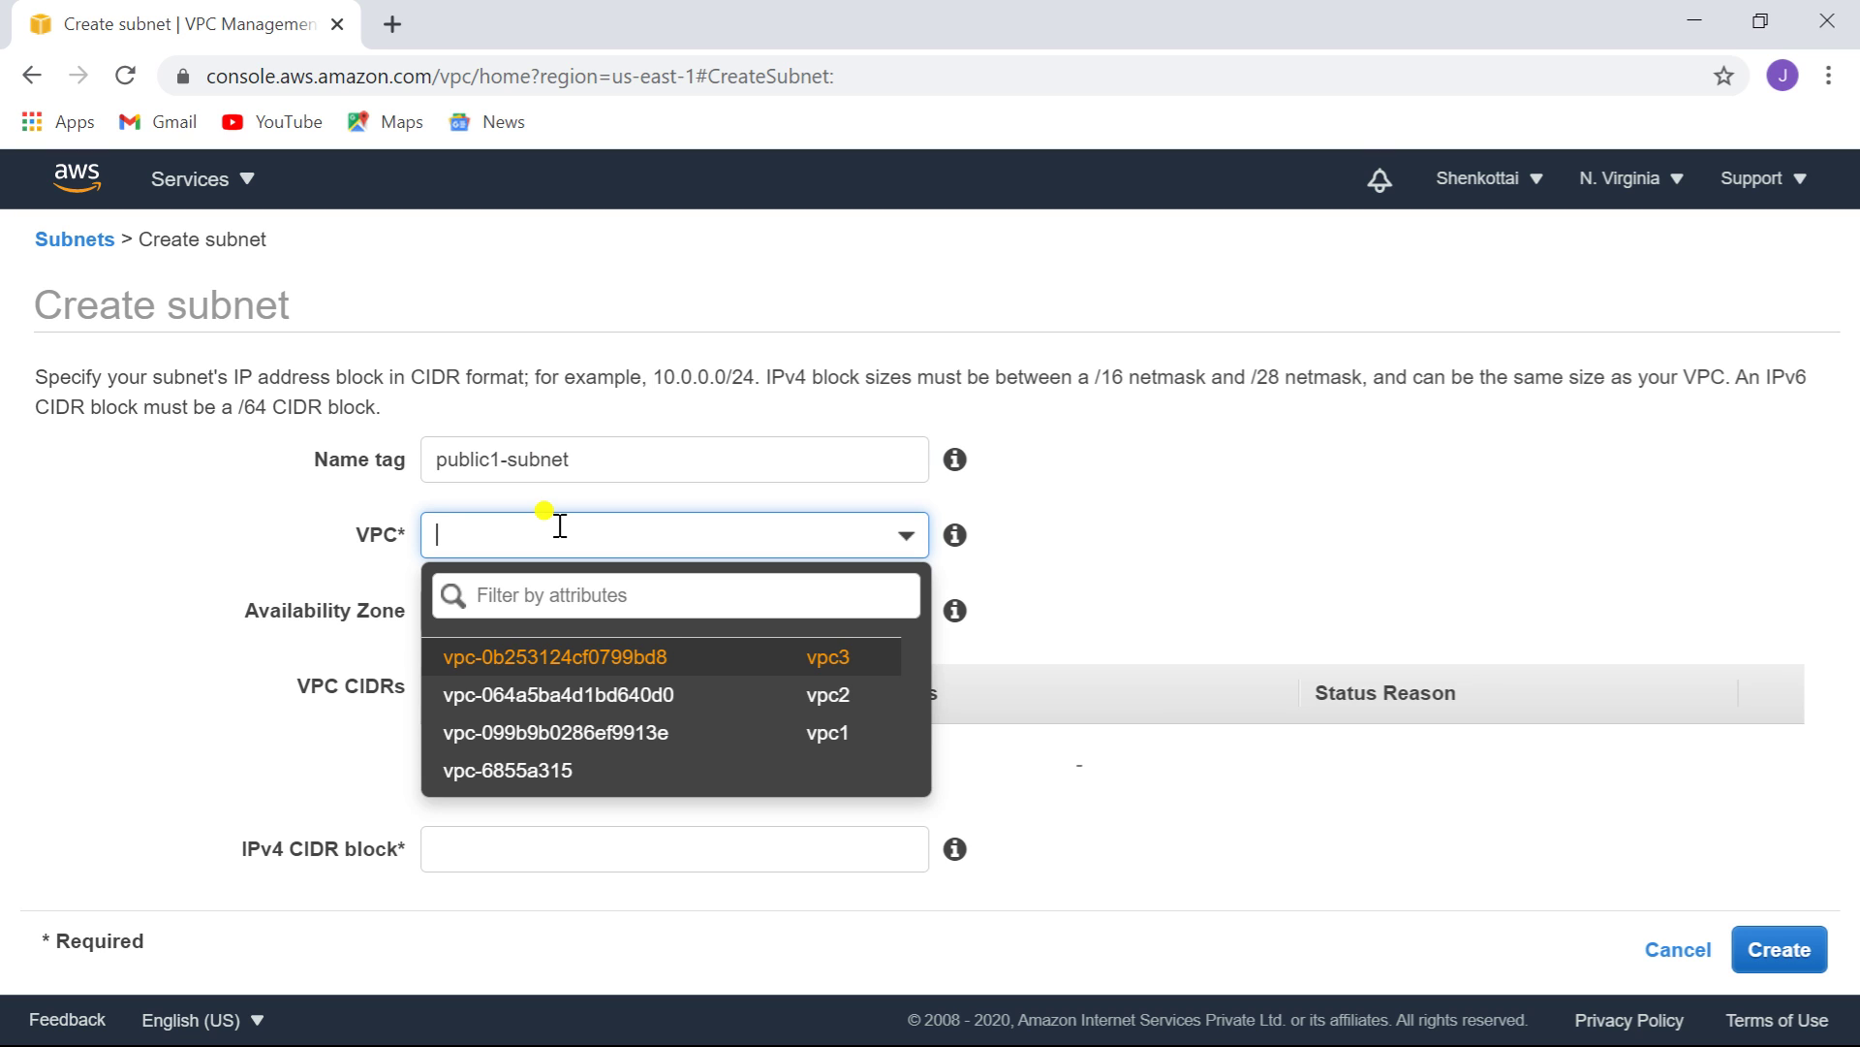
click(646, 656)
- Create the vpc3 public1-subnet in availability zone us-east-1a with the IPv4 CIDR block 10.3.1.0/24 and return to the subnet list
click(616, 610)
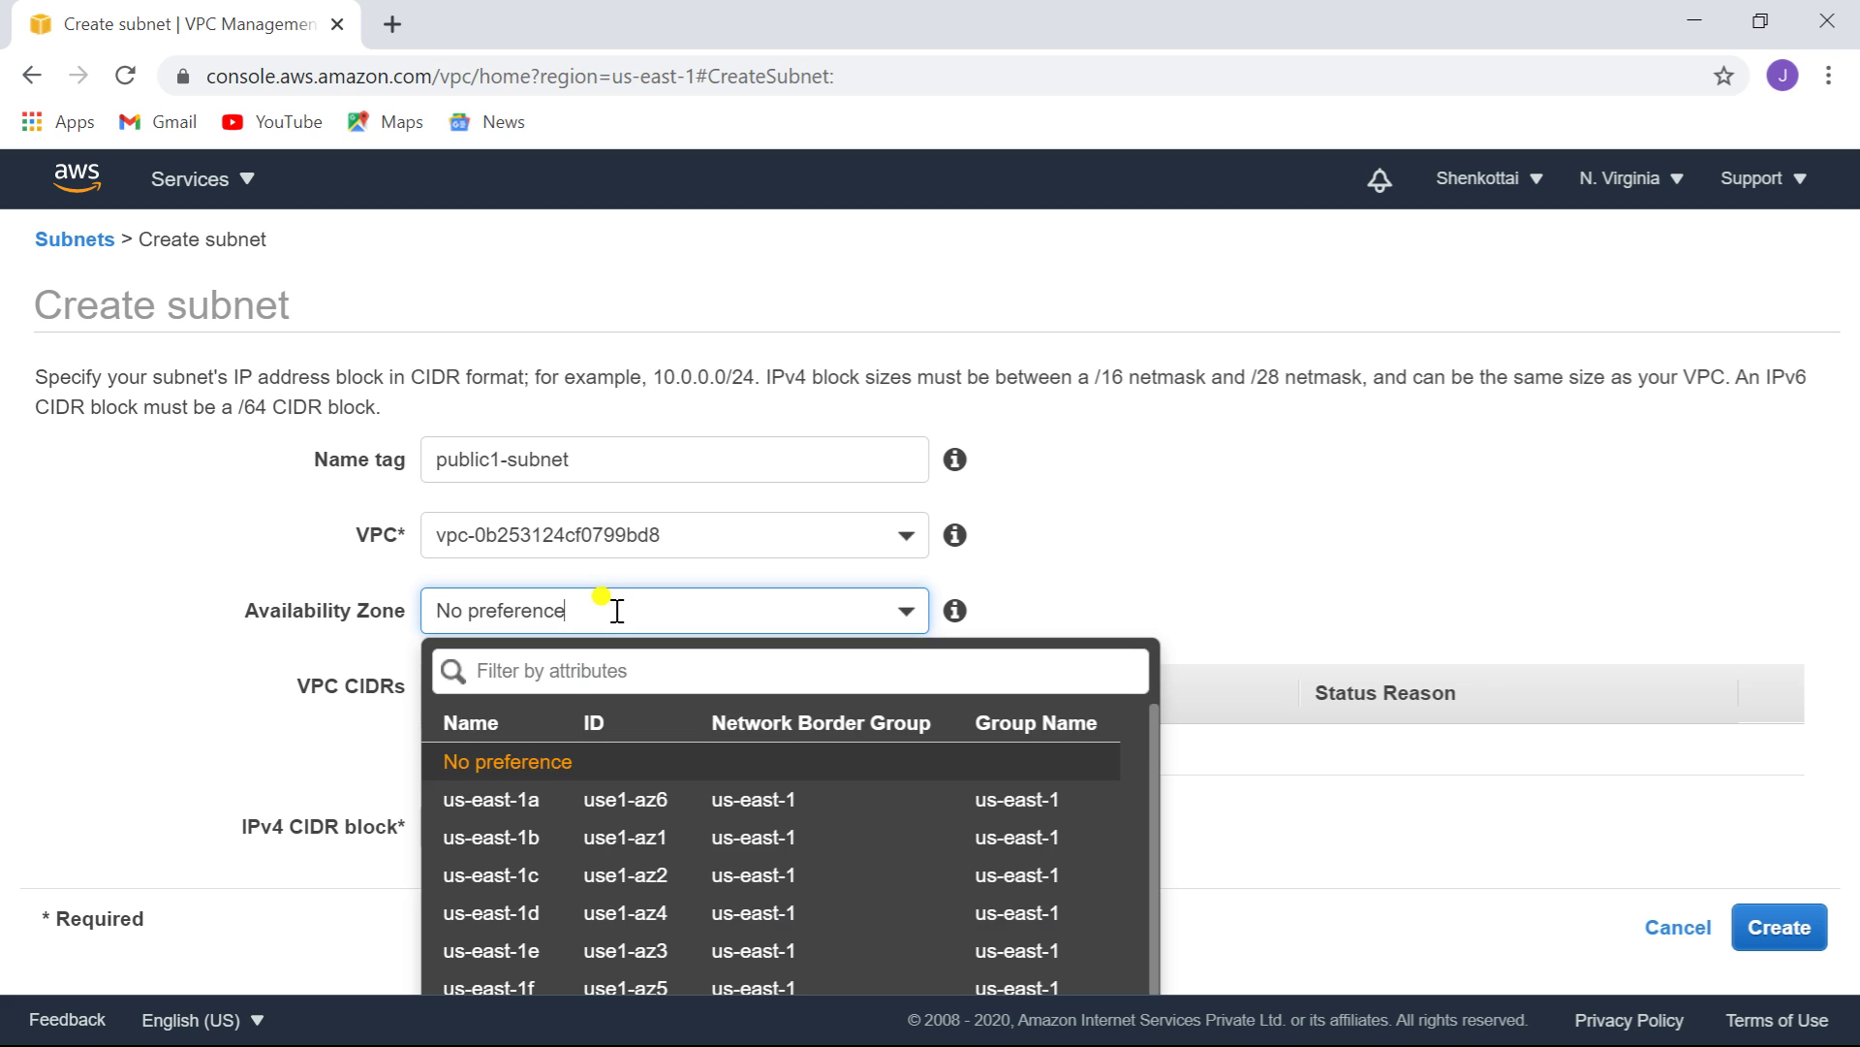
click(712, 814)
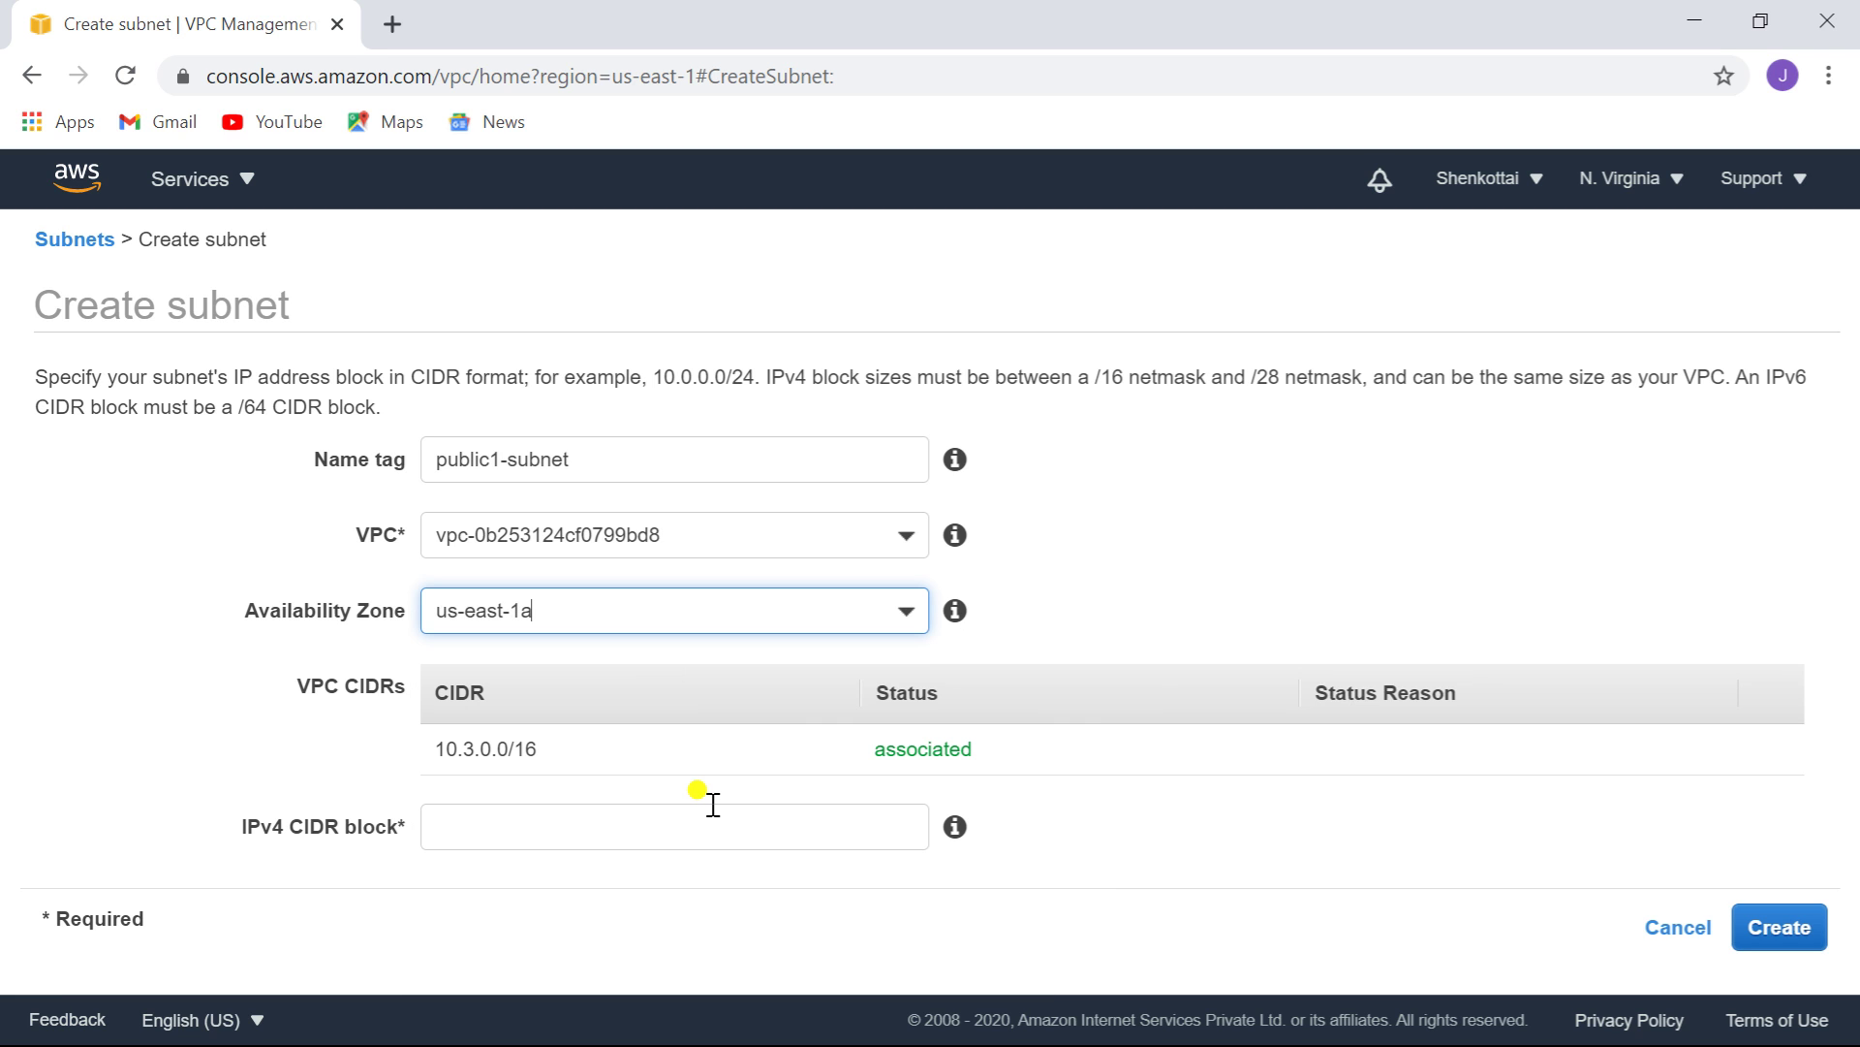
click(706, 828)
text(10.3.1.0)
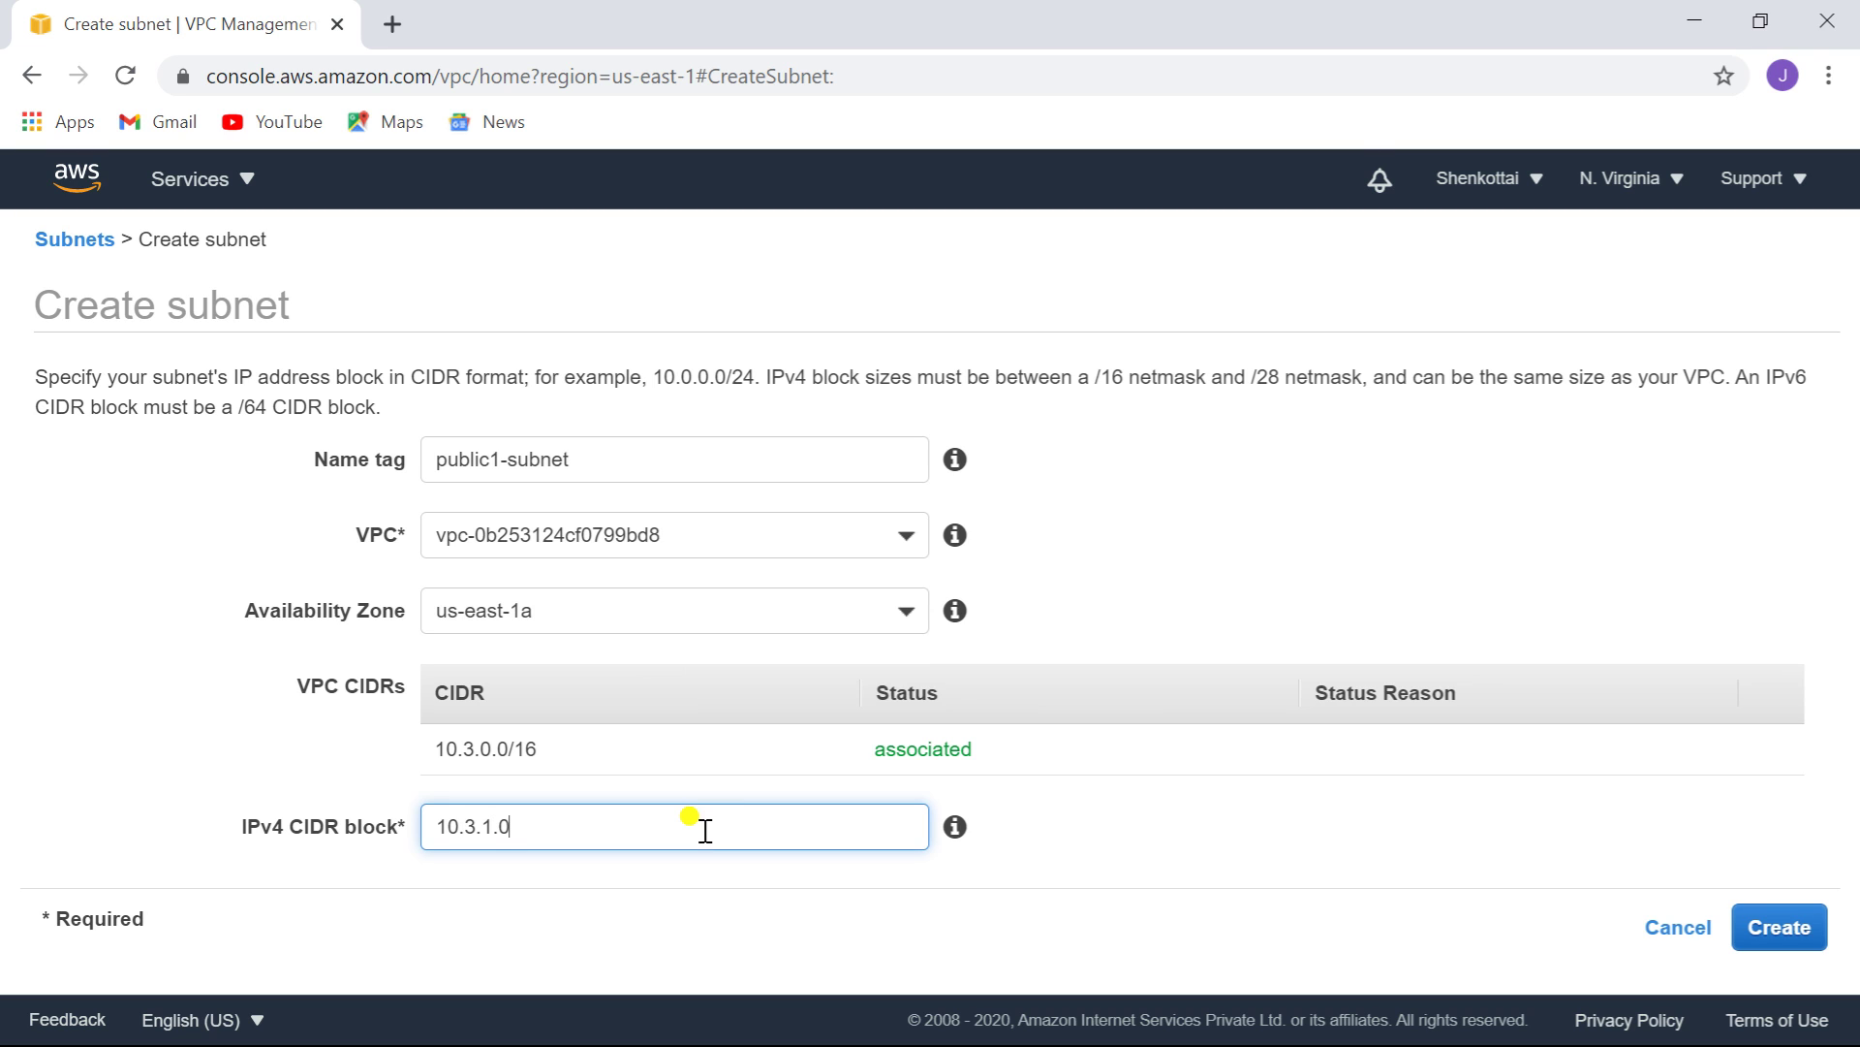
text(/24)
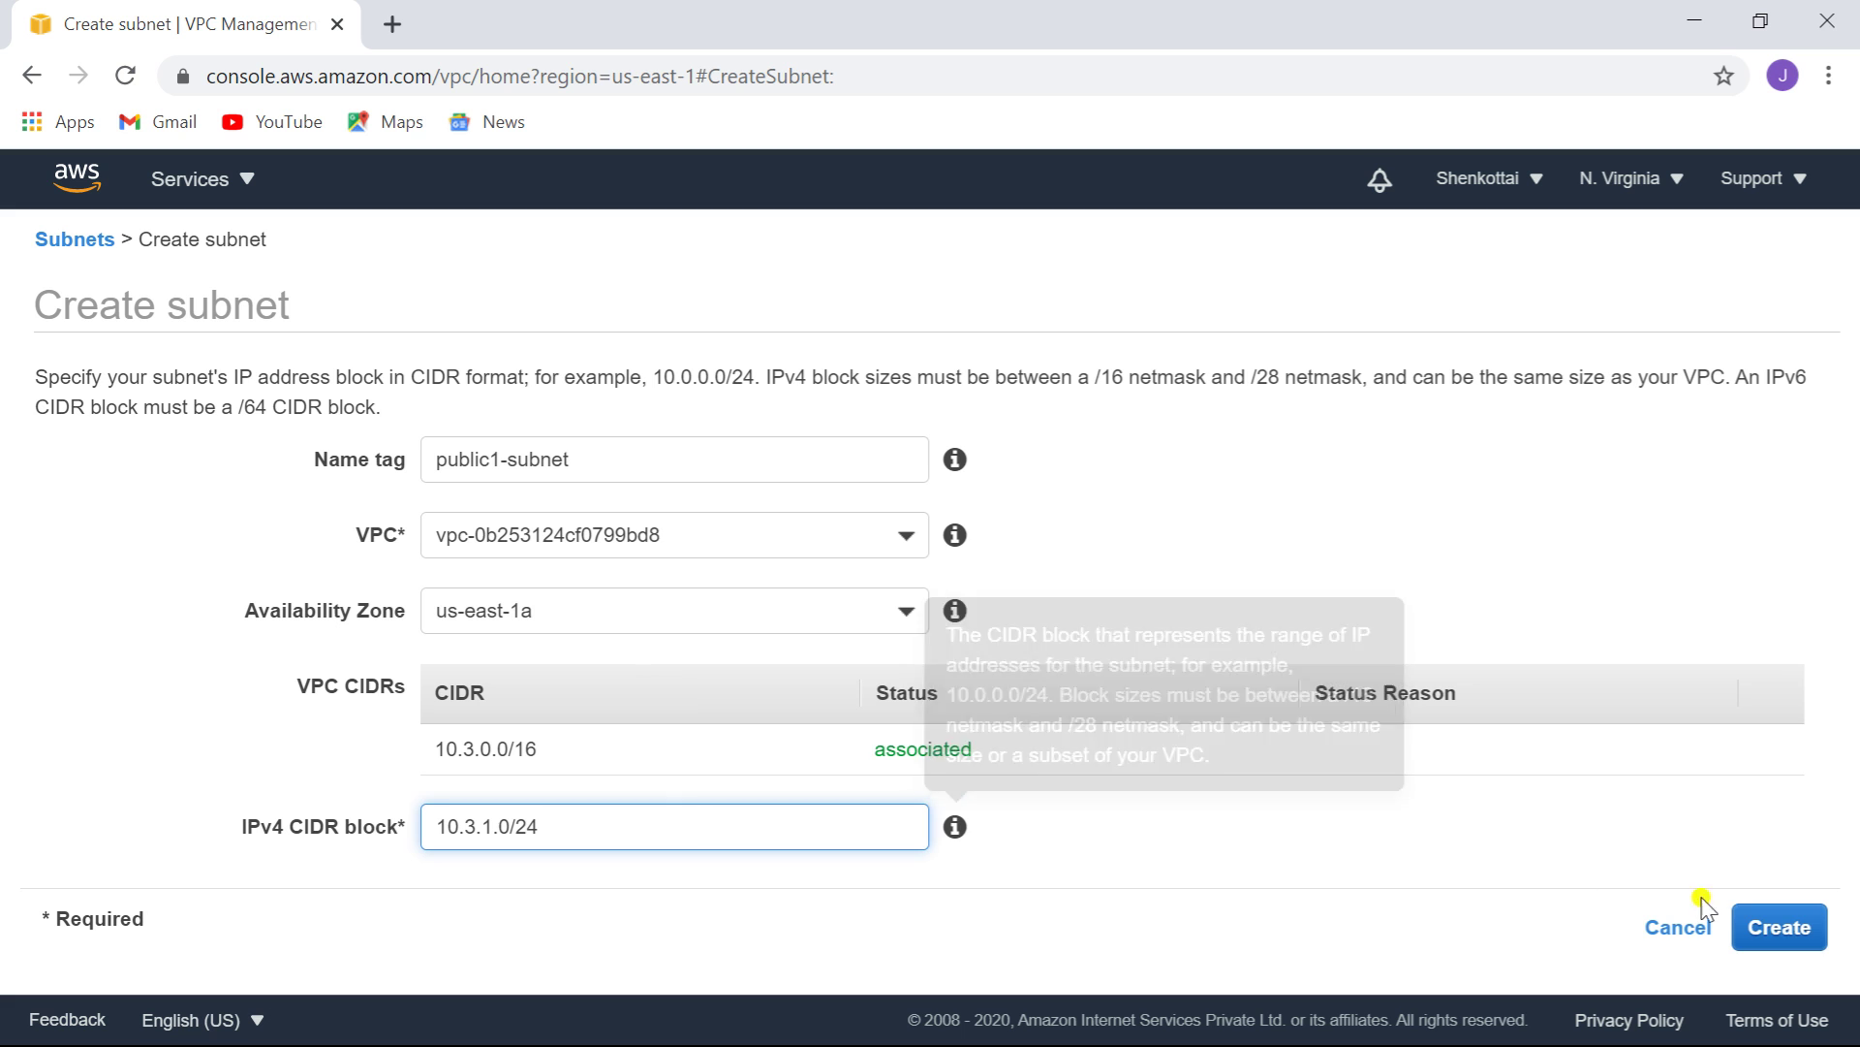
click(1781, 925)
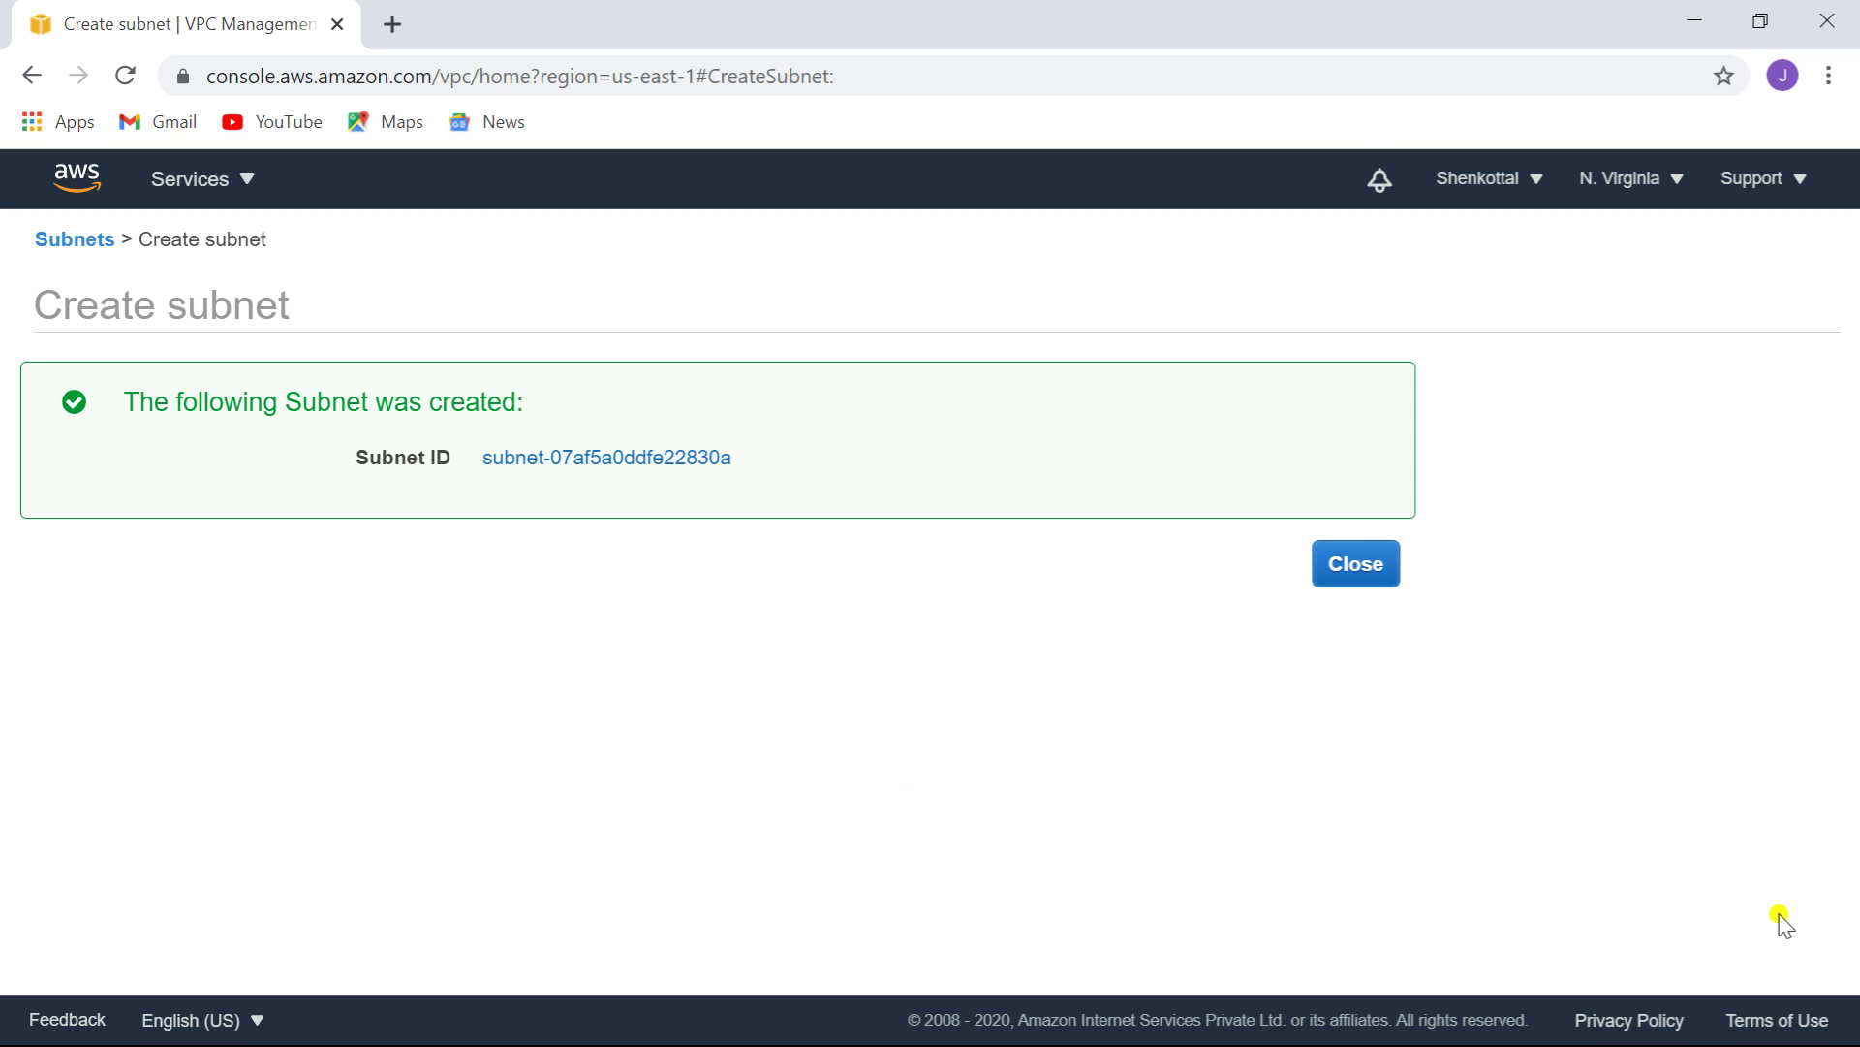
click(1362, 556)
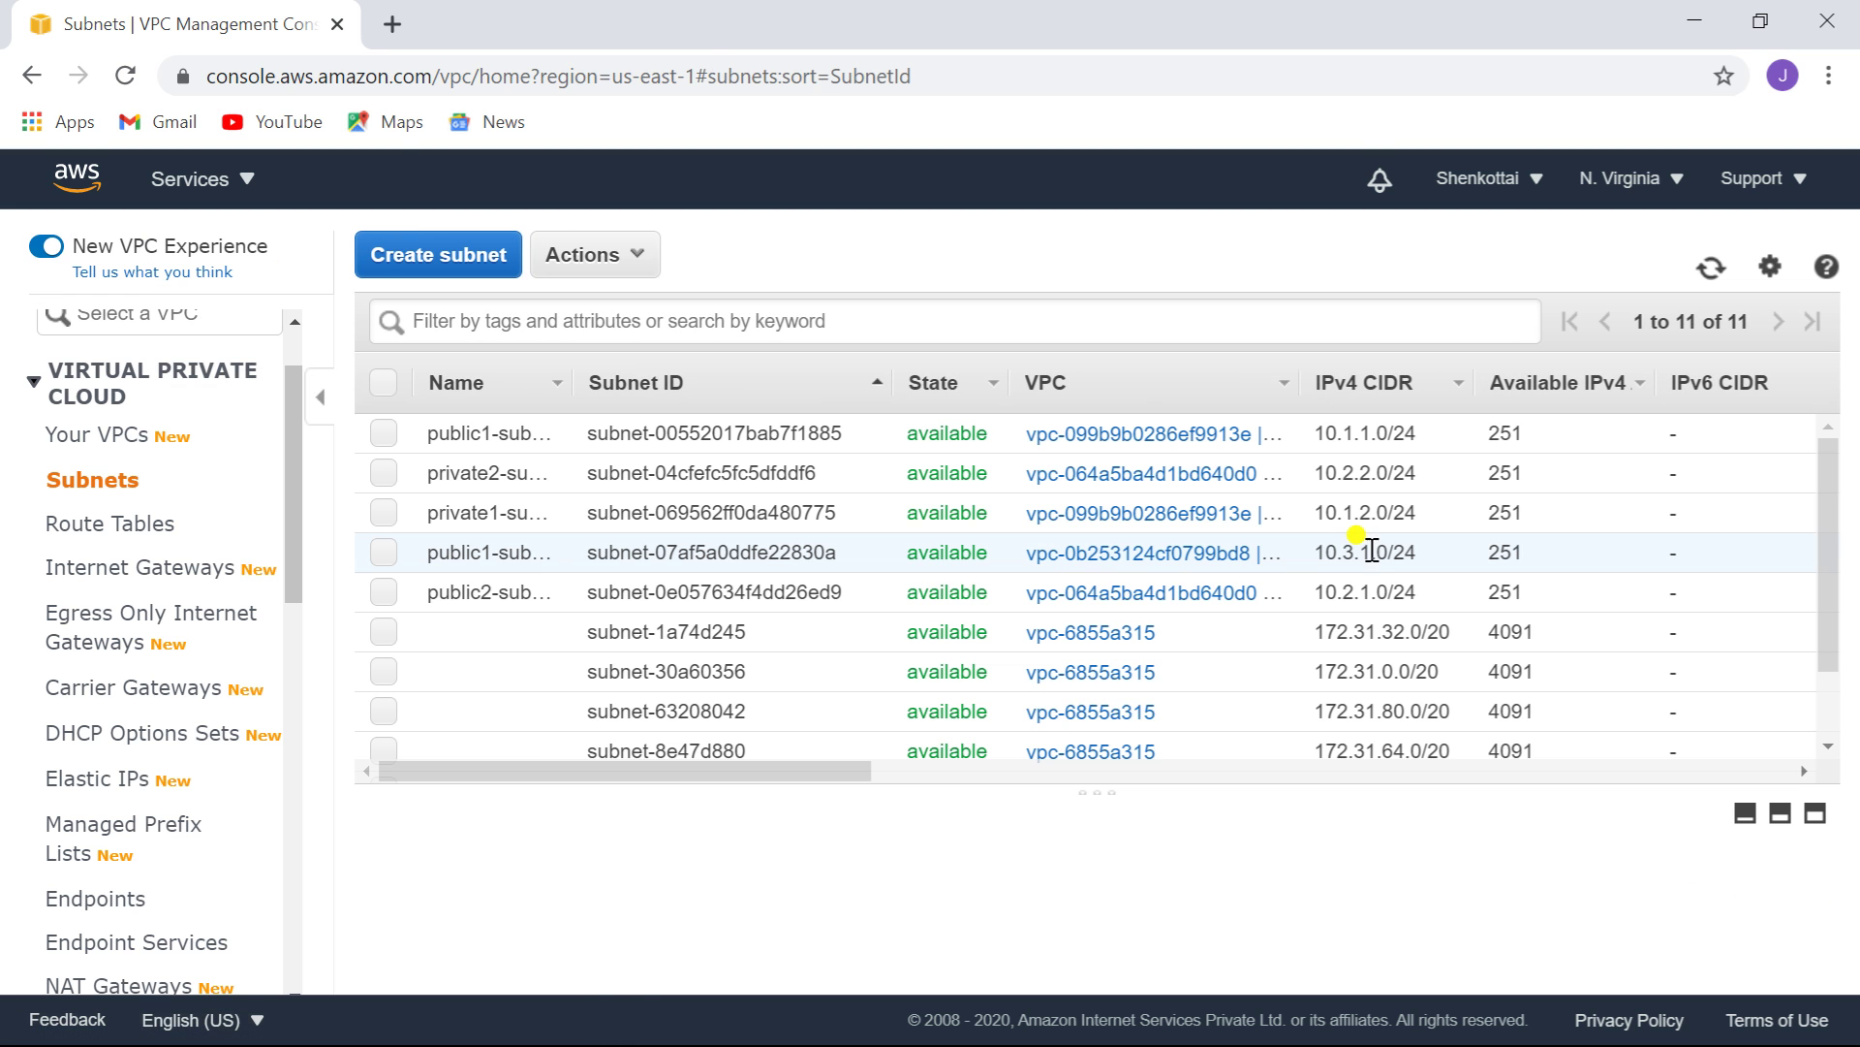
- Start a new subnet with the name tag private2-subnet and assign it to the VPC named vpc3
click(447, 248)
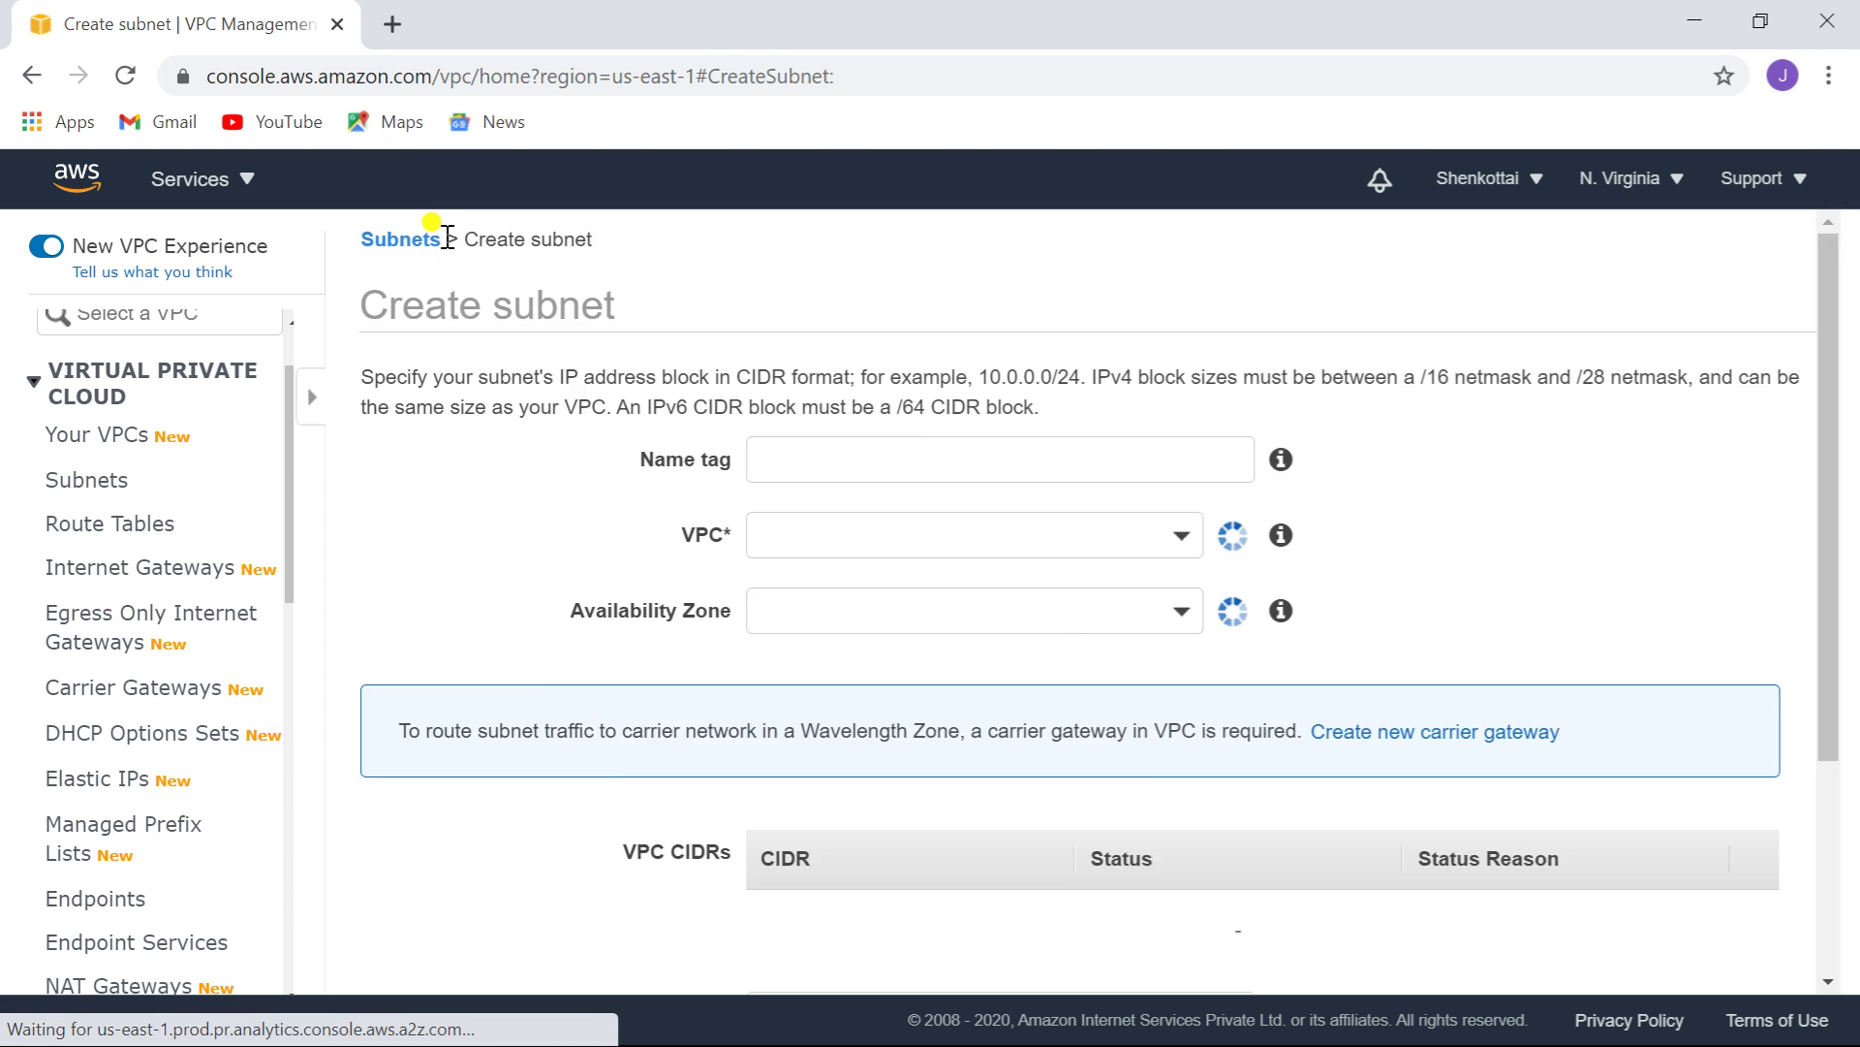
click(564, 466)
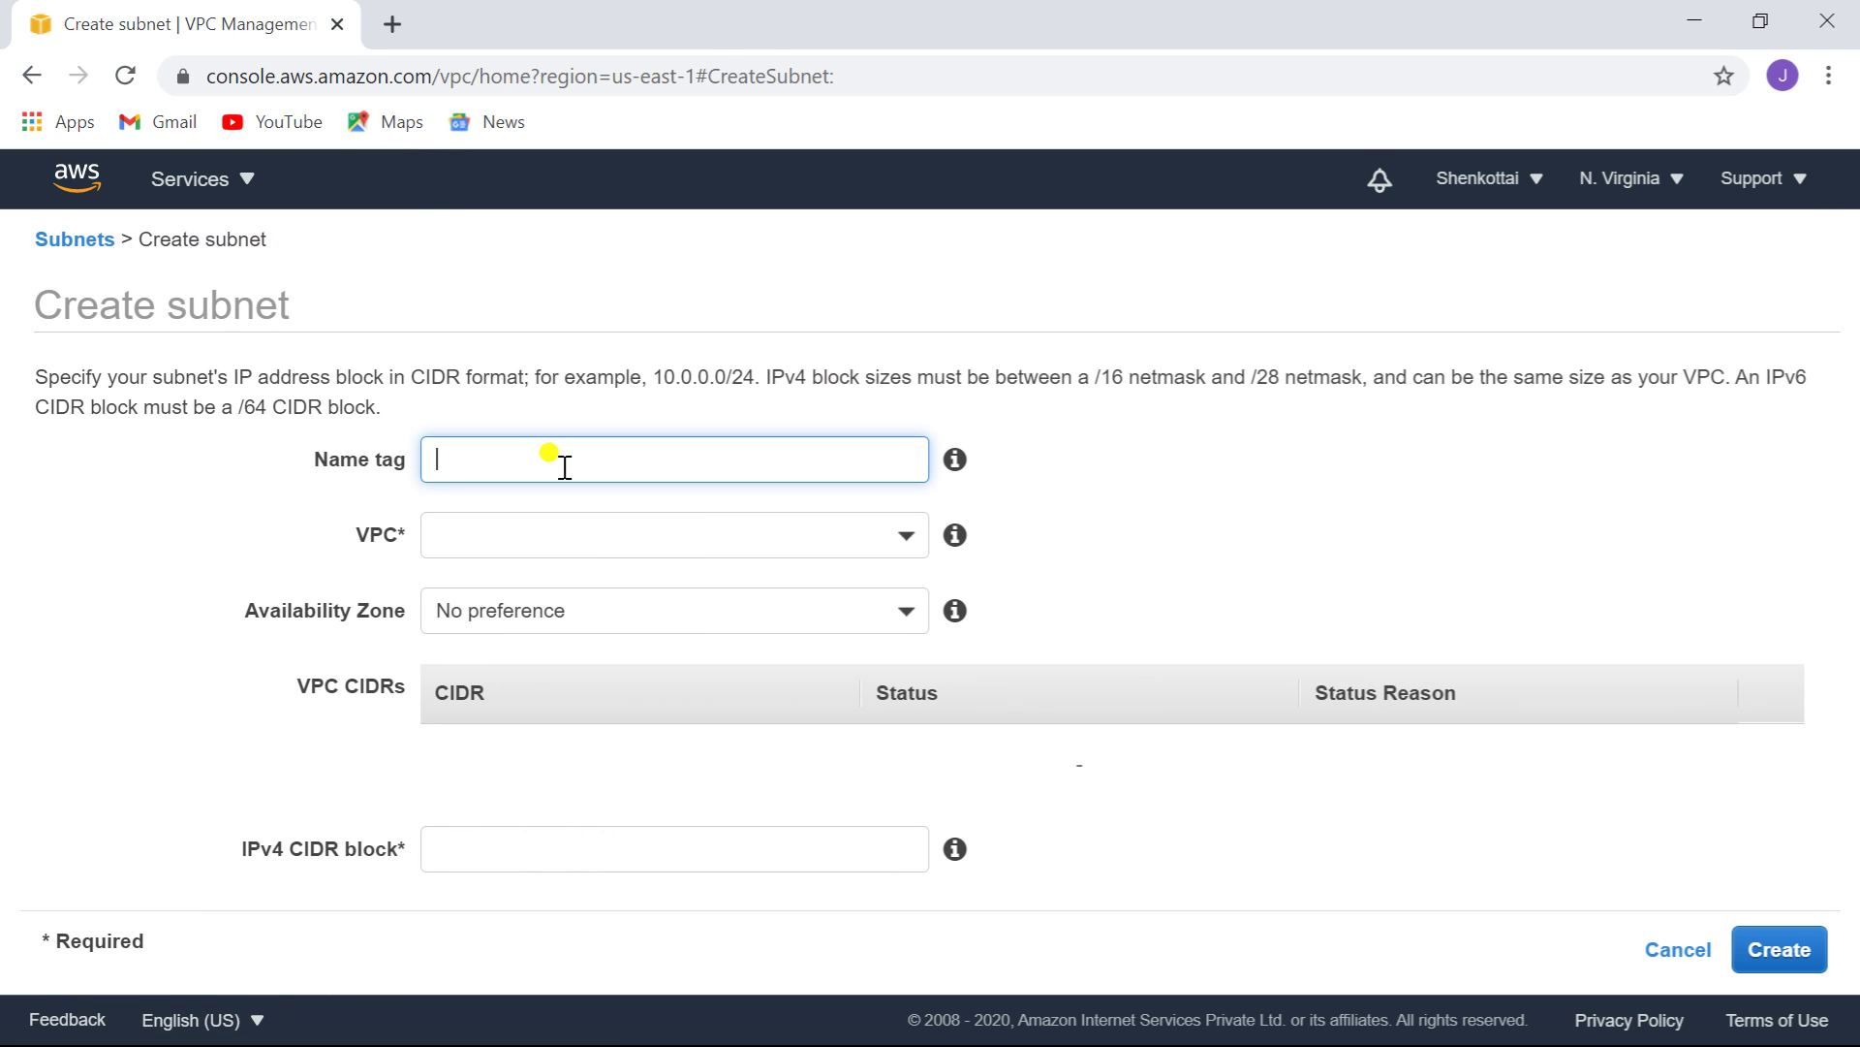
text(private2-subnet1)
key(BackSpace)
key(BackSpace)
text(net)
click(598, 539)
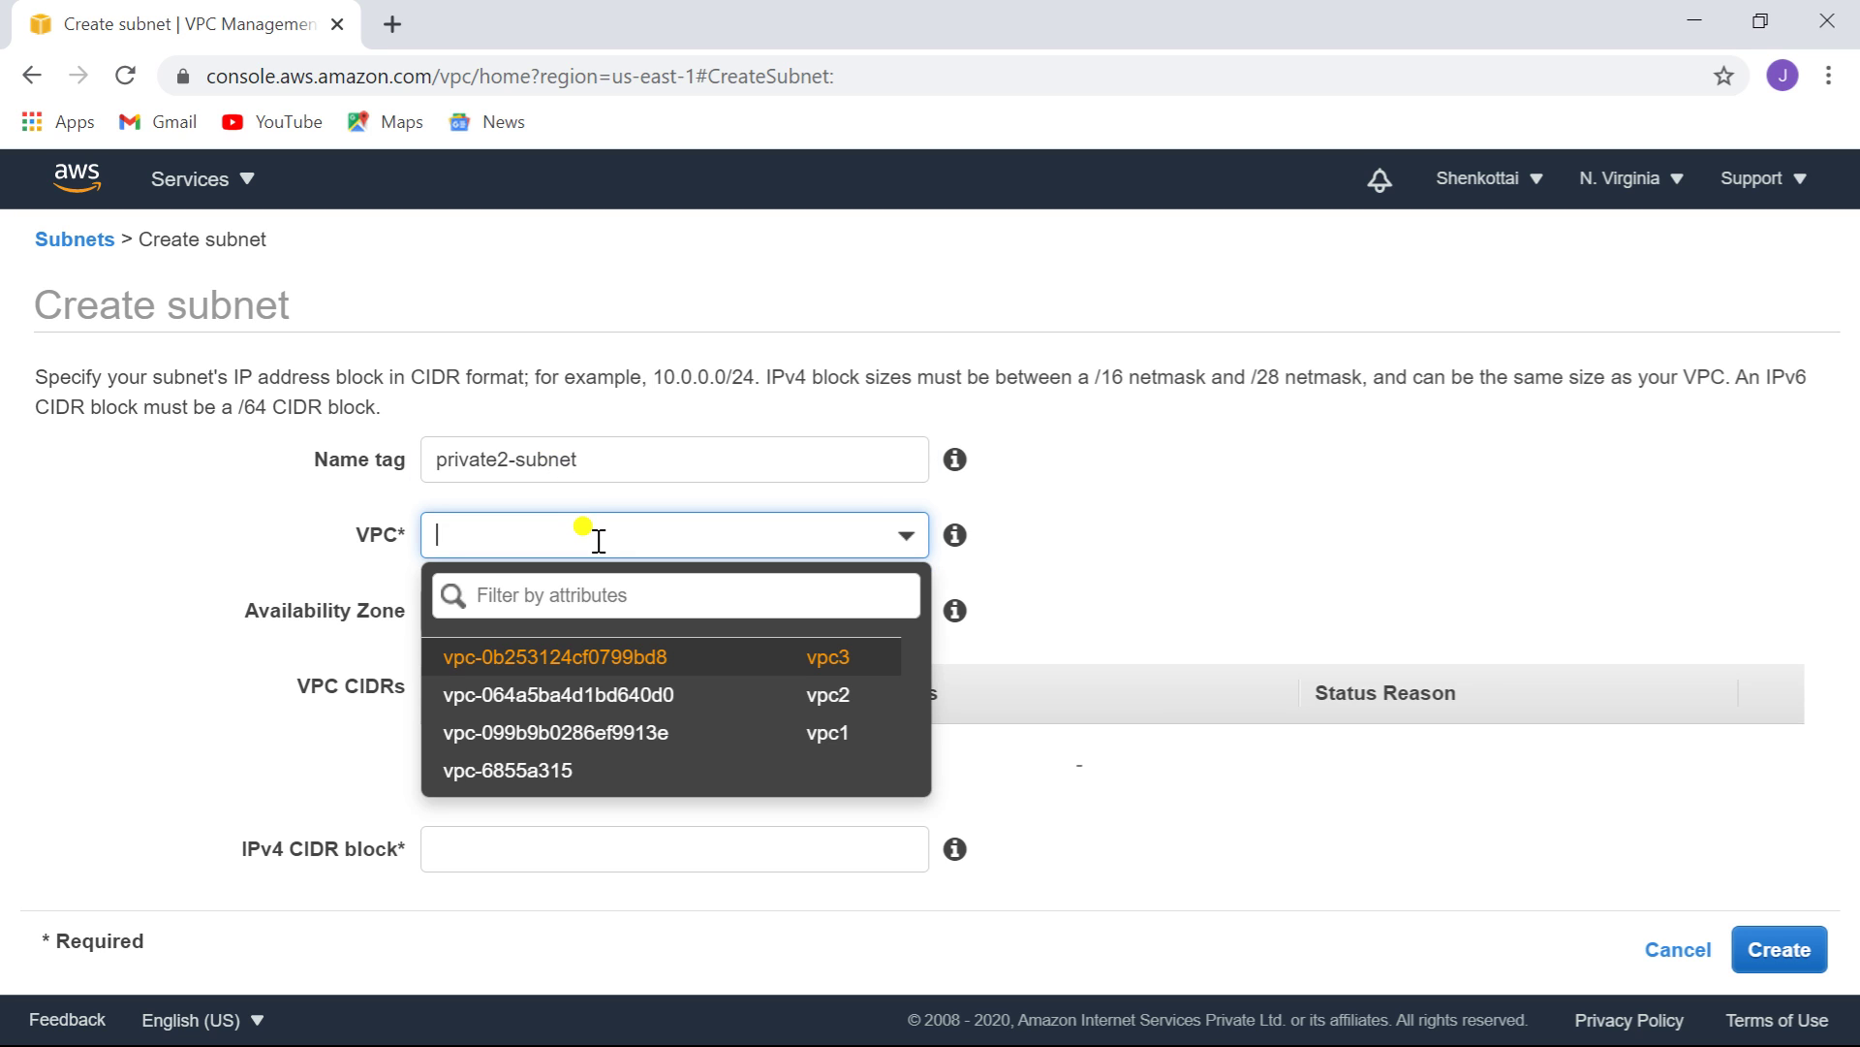
click(648, 656)
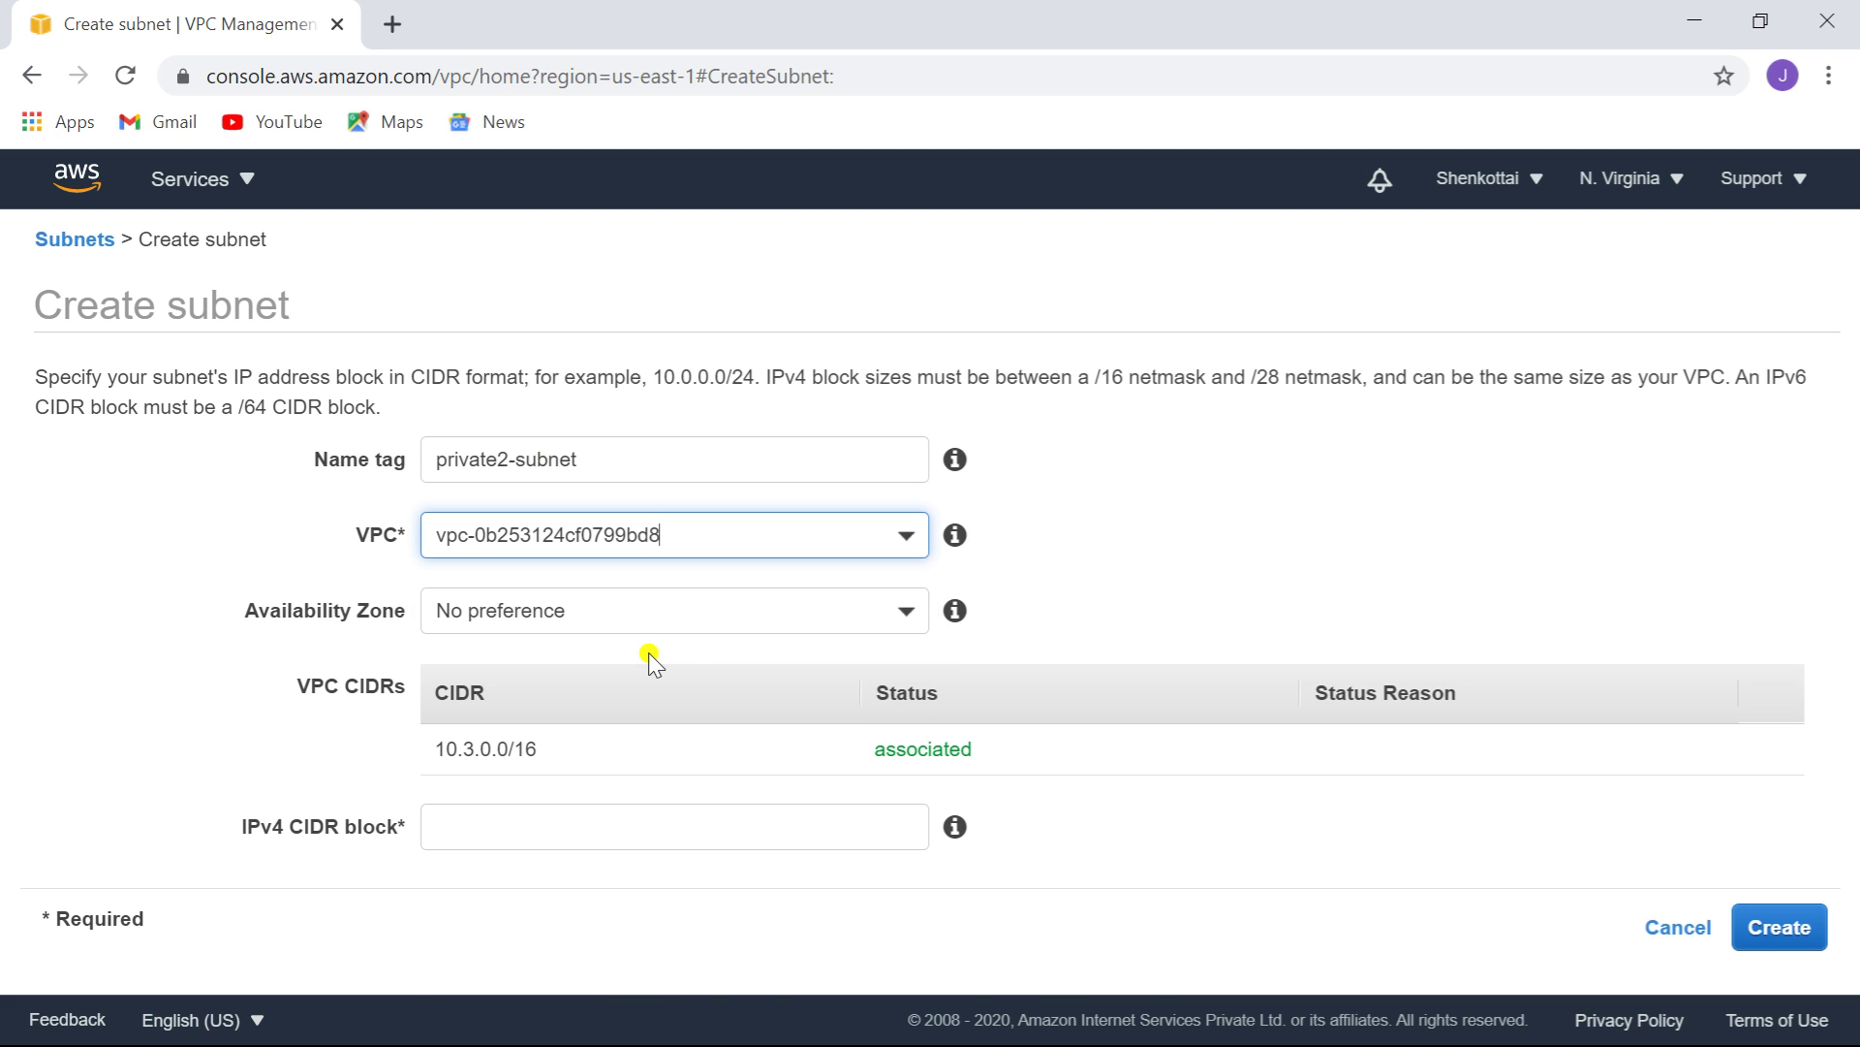
- Create the vpc3 private2-subnet in availability zone us-east-1a with the IPv4 CIDR block 10.3.2.0/24 and return to the subnet list
click(698, 625)
click(728, 803)
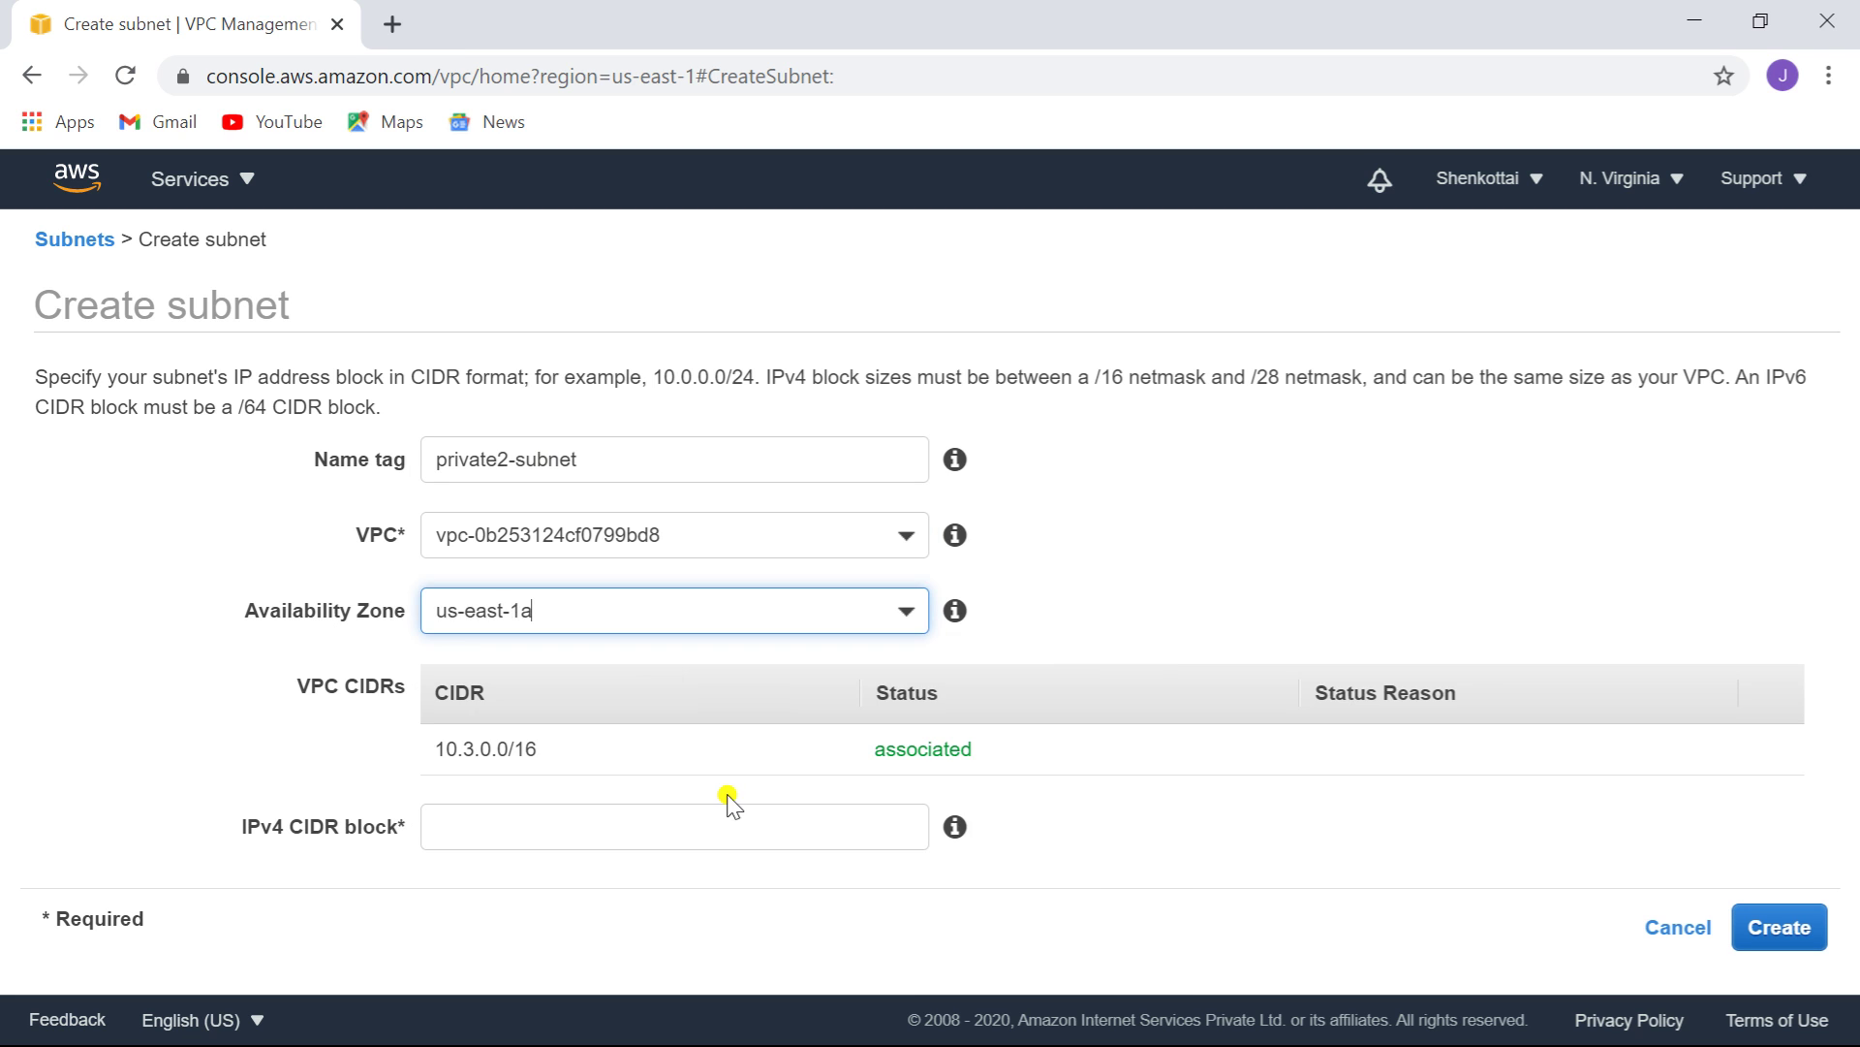
click(667, 821)
text(10.3.)
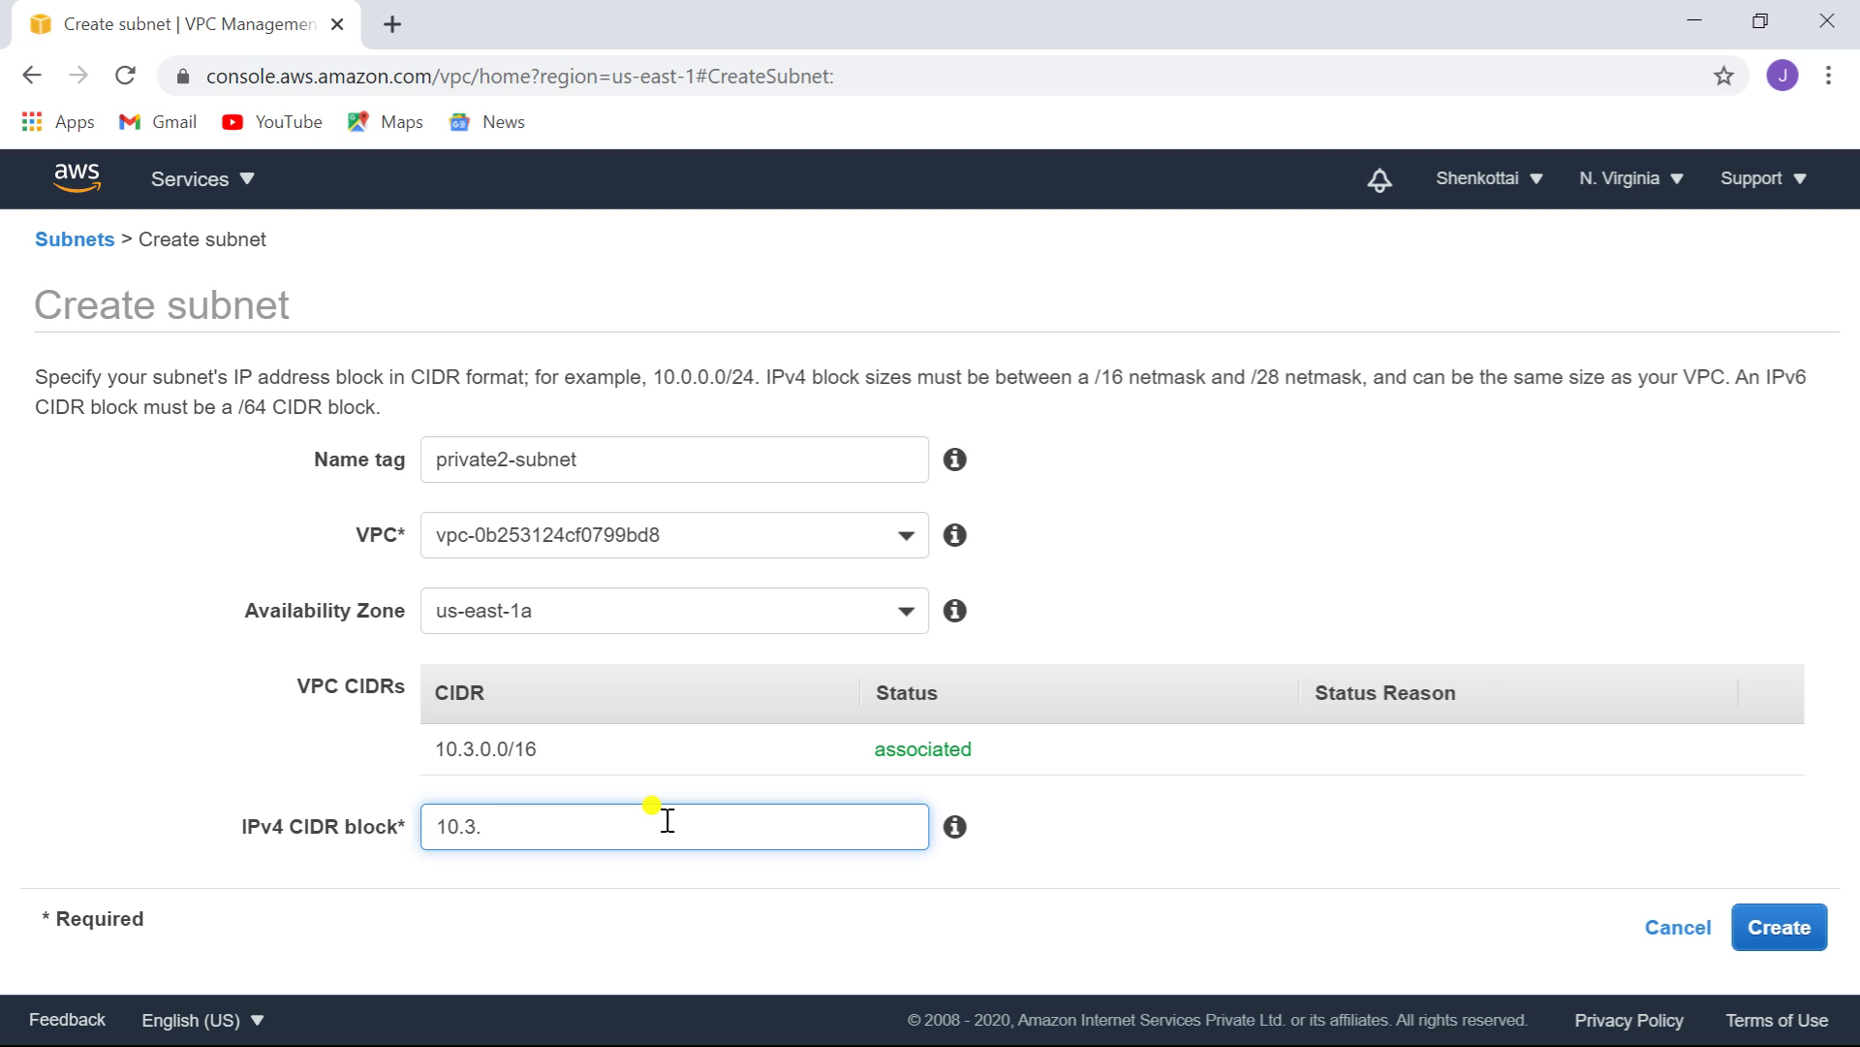
text(12.0/24)
key(BackSpace)
click(1763, 929)
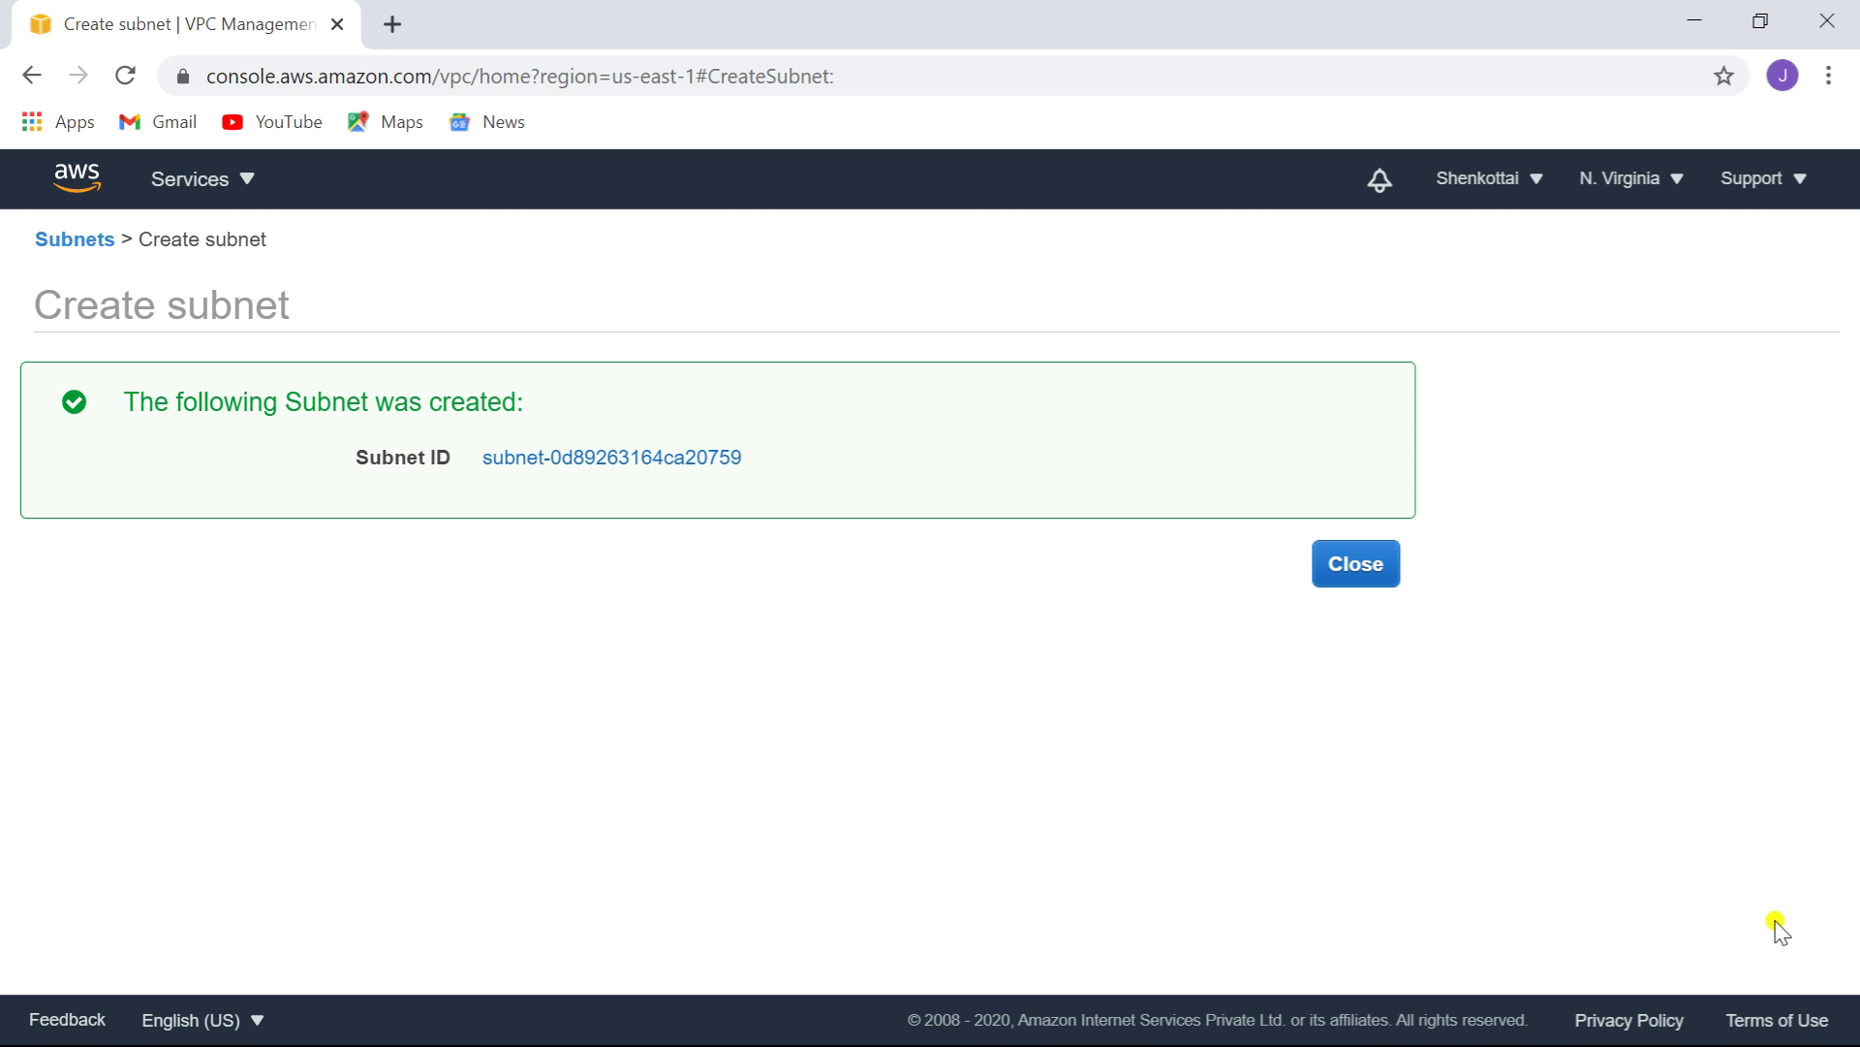
click(1356, 564)
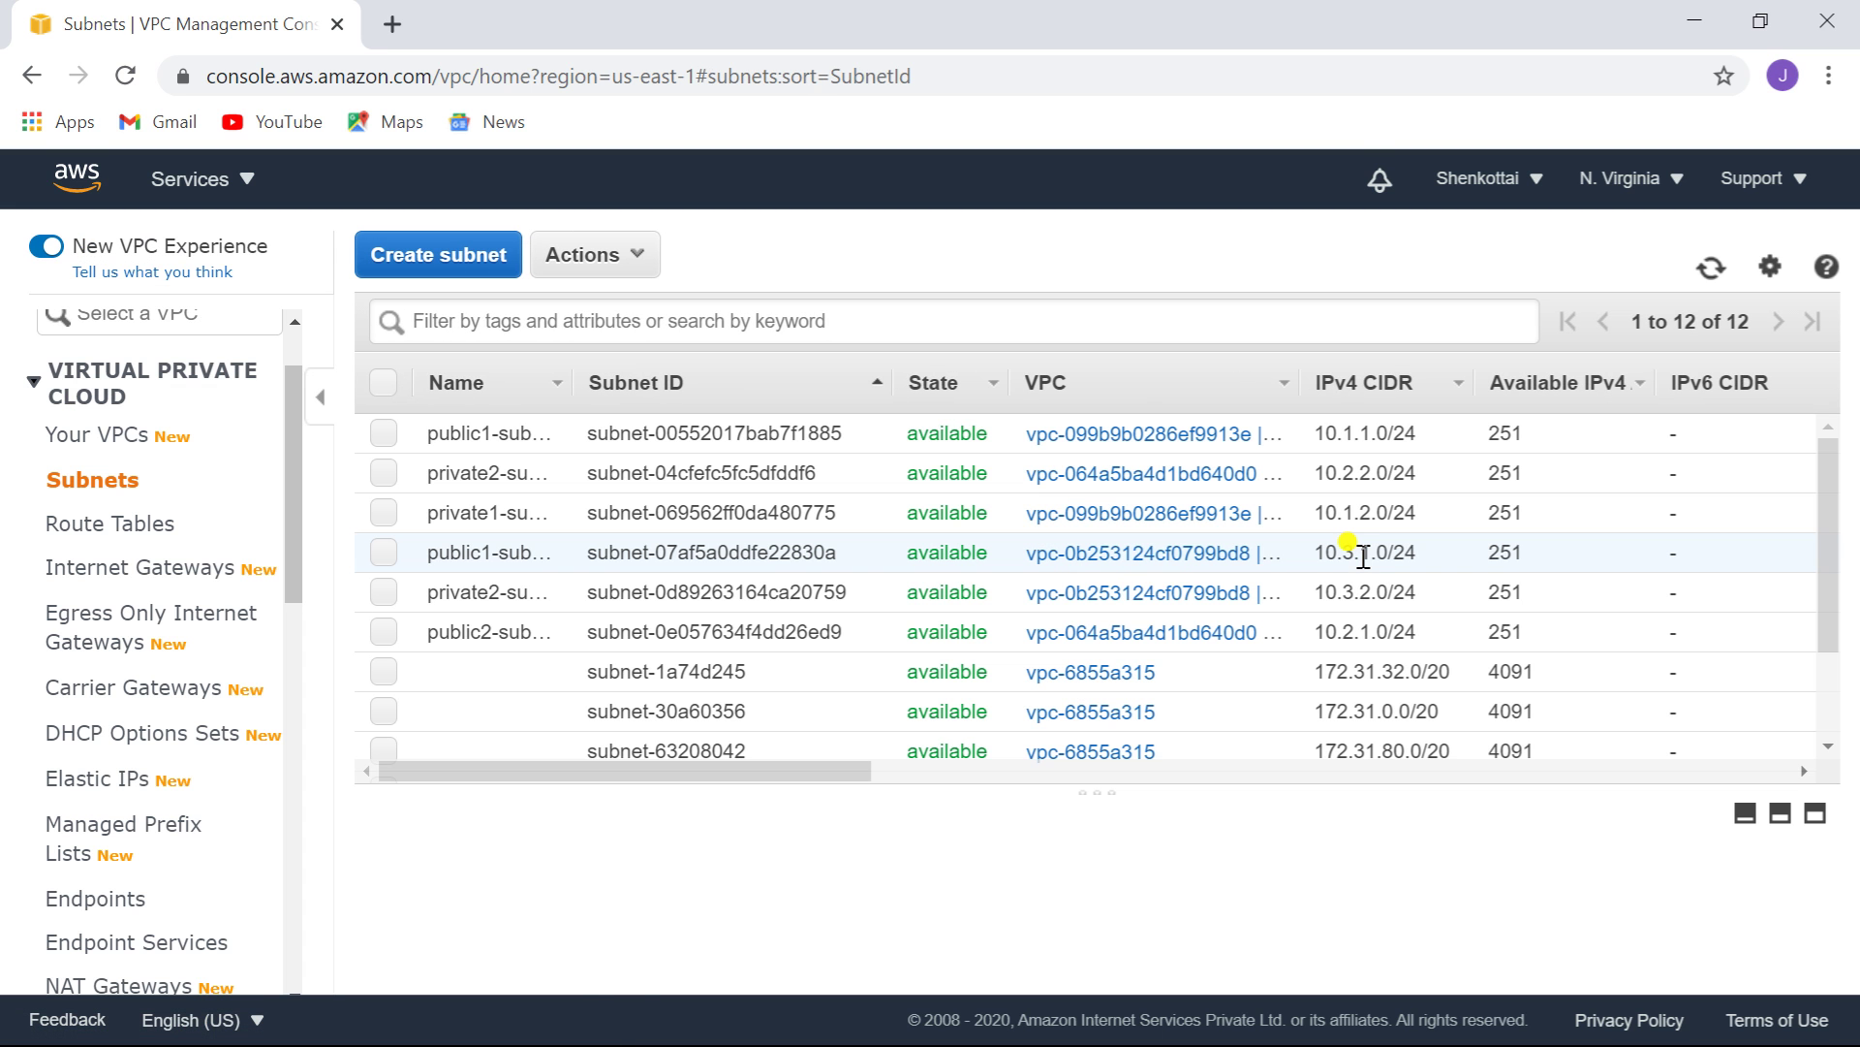
- Sort the subnet list by IPv4 CIDR in ascending order and widen the VPC column to show the full VPC names
mouse_move(491, 543)
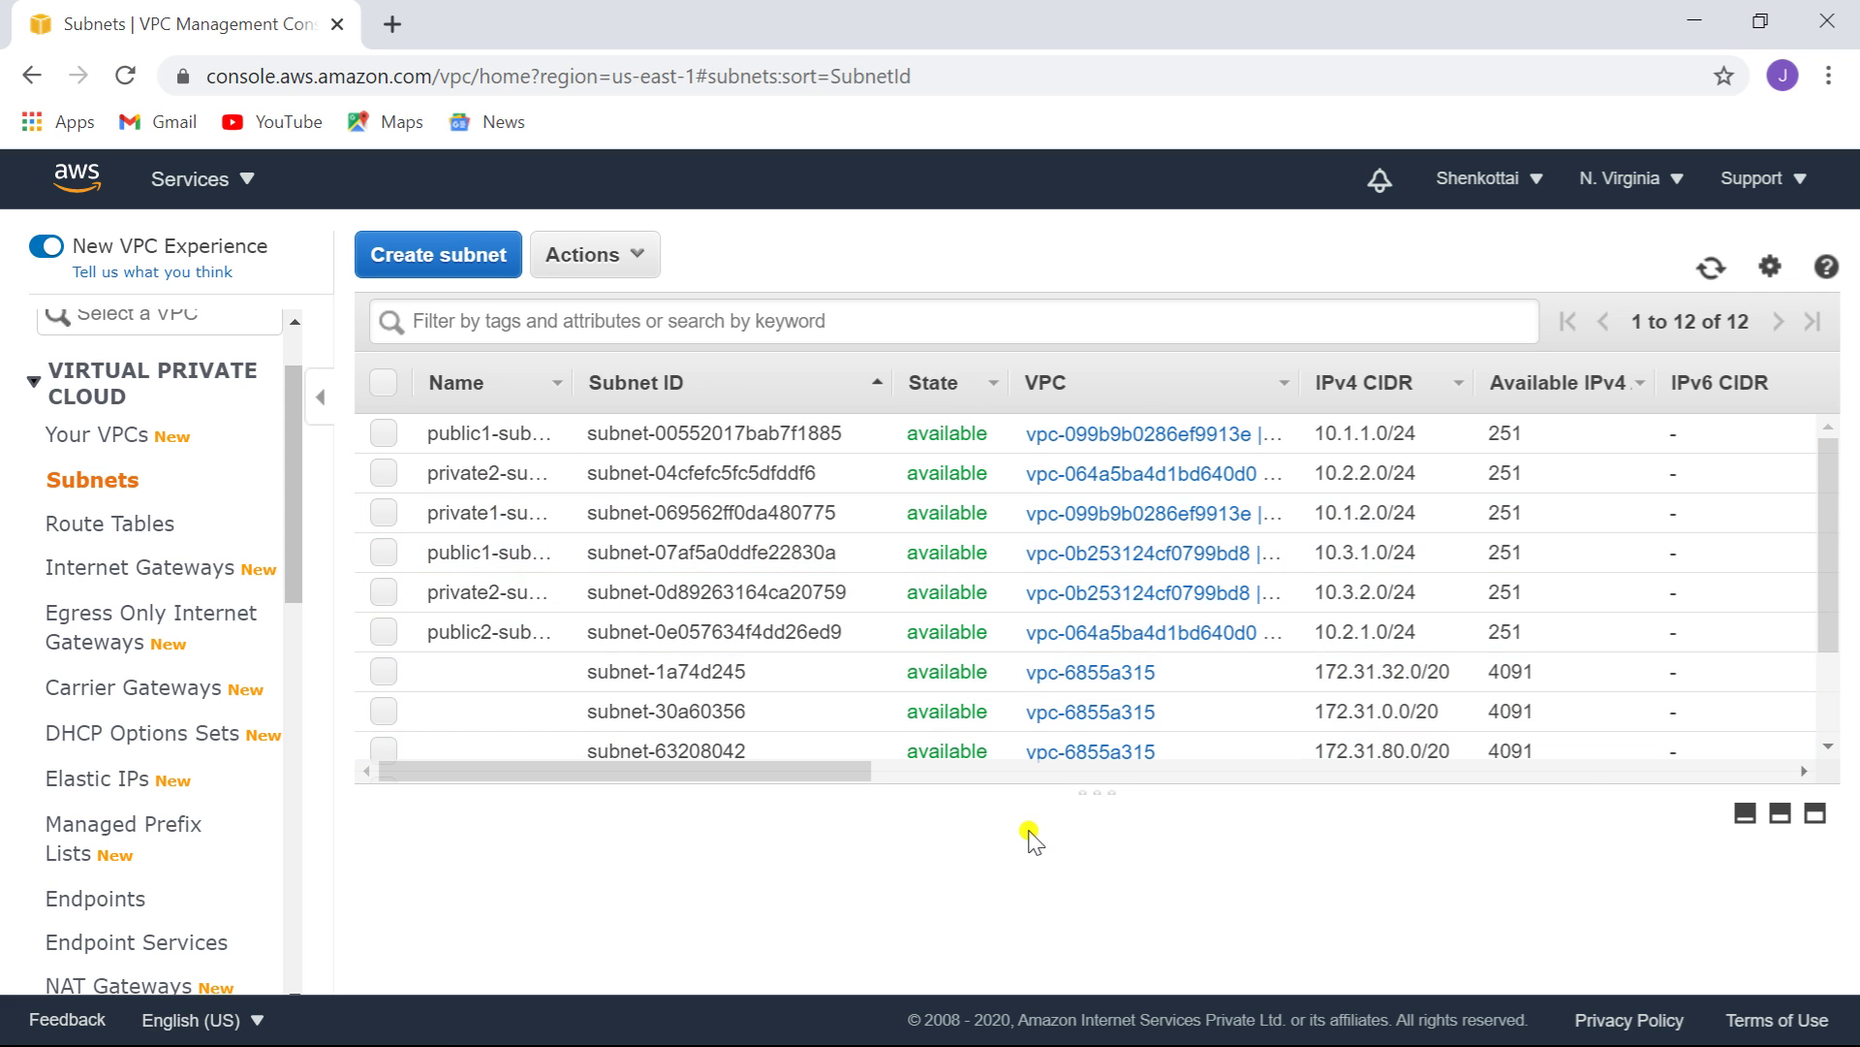
drag(827, 758, 731, 822)
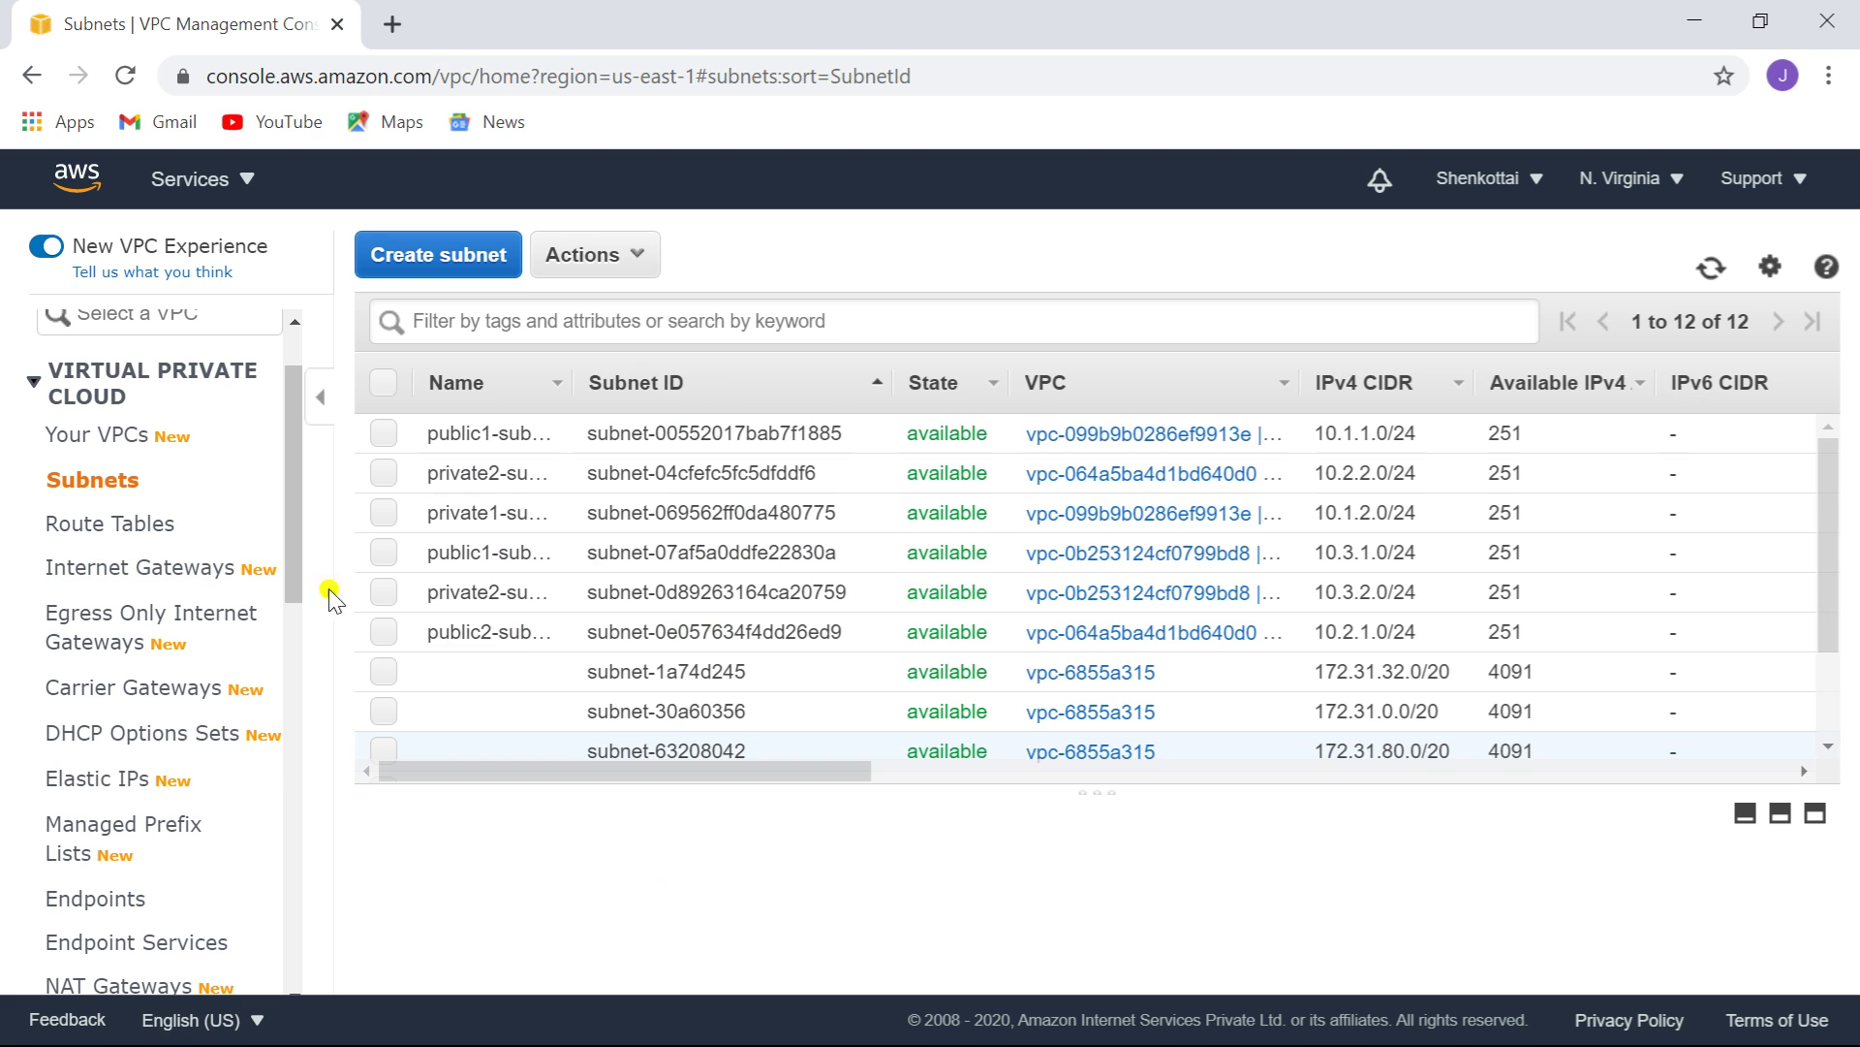
mouse_move(530, 676)
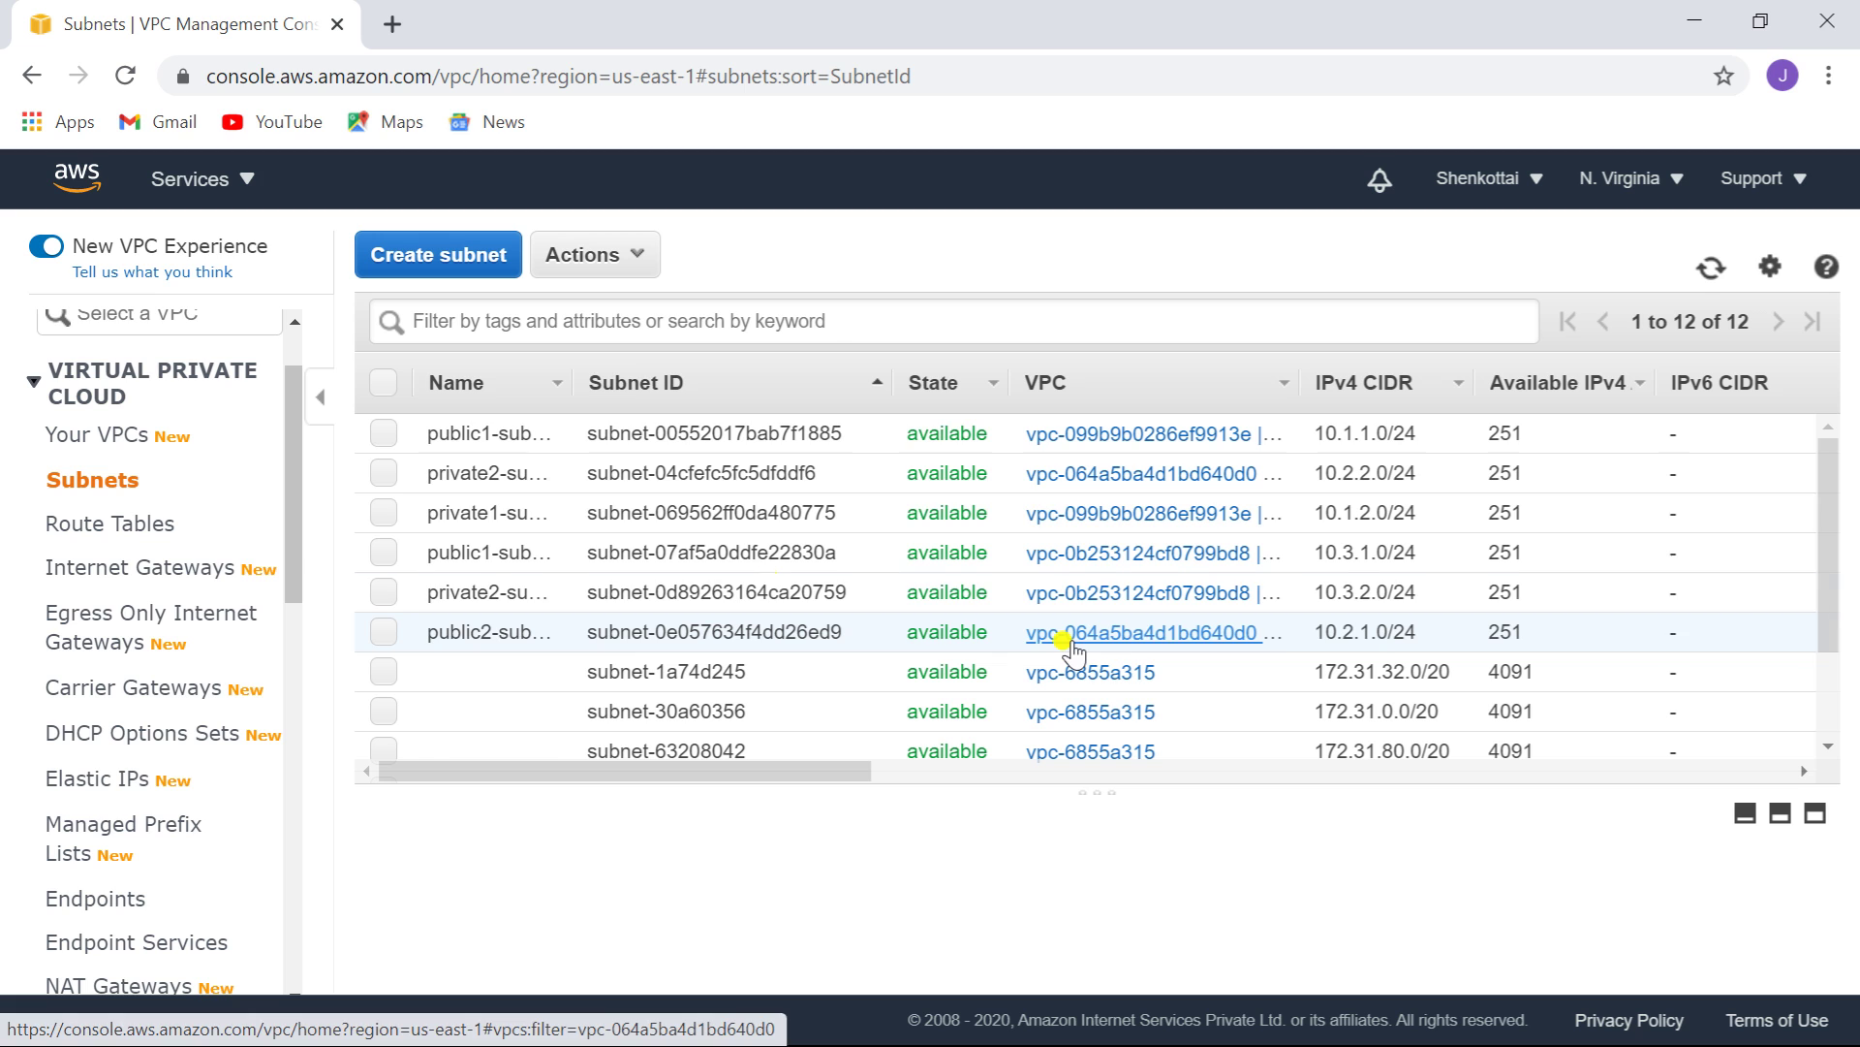
mouse_move(499, 433)
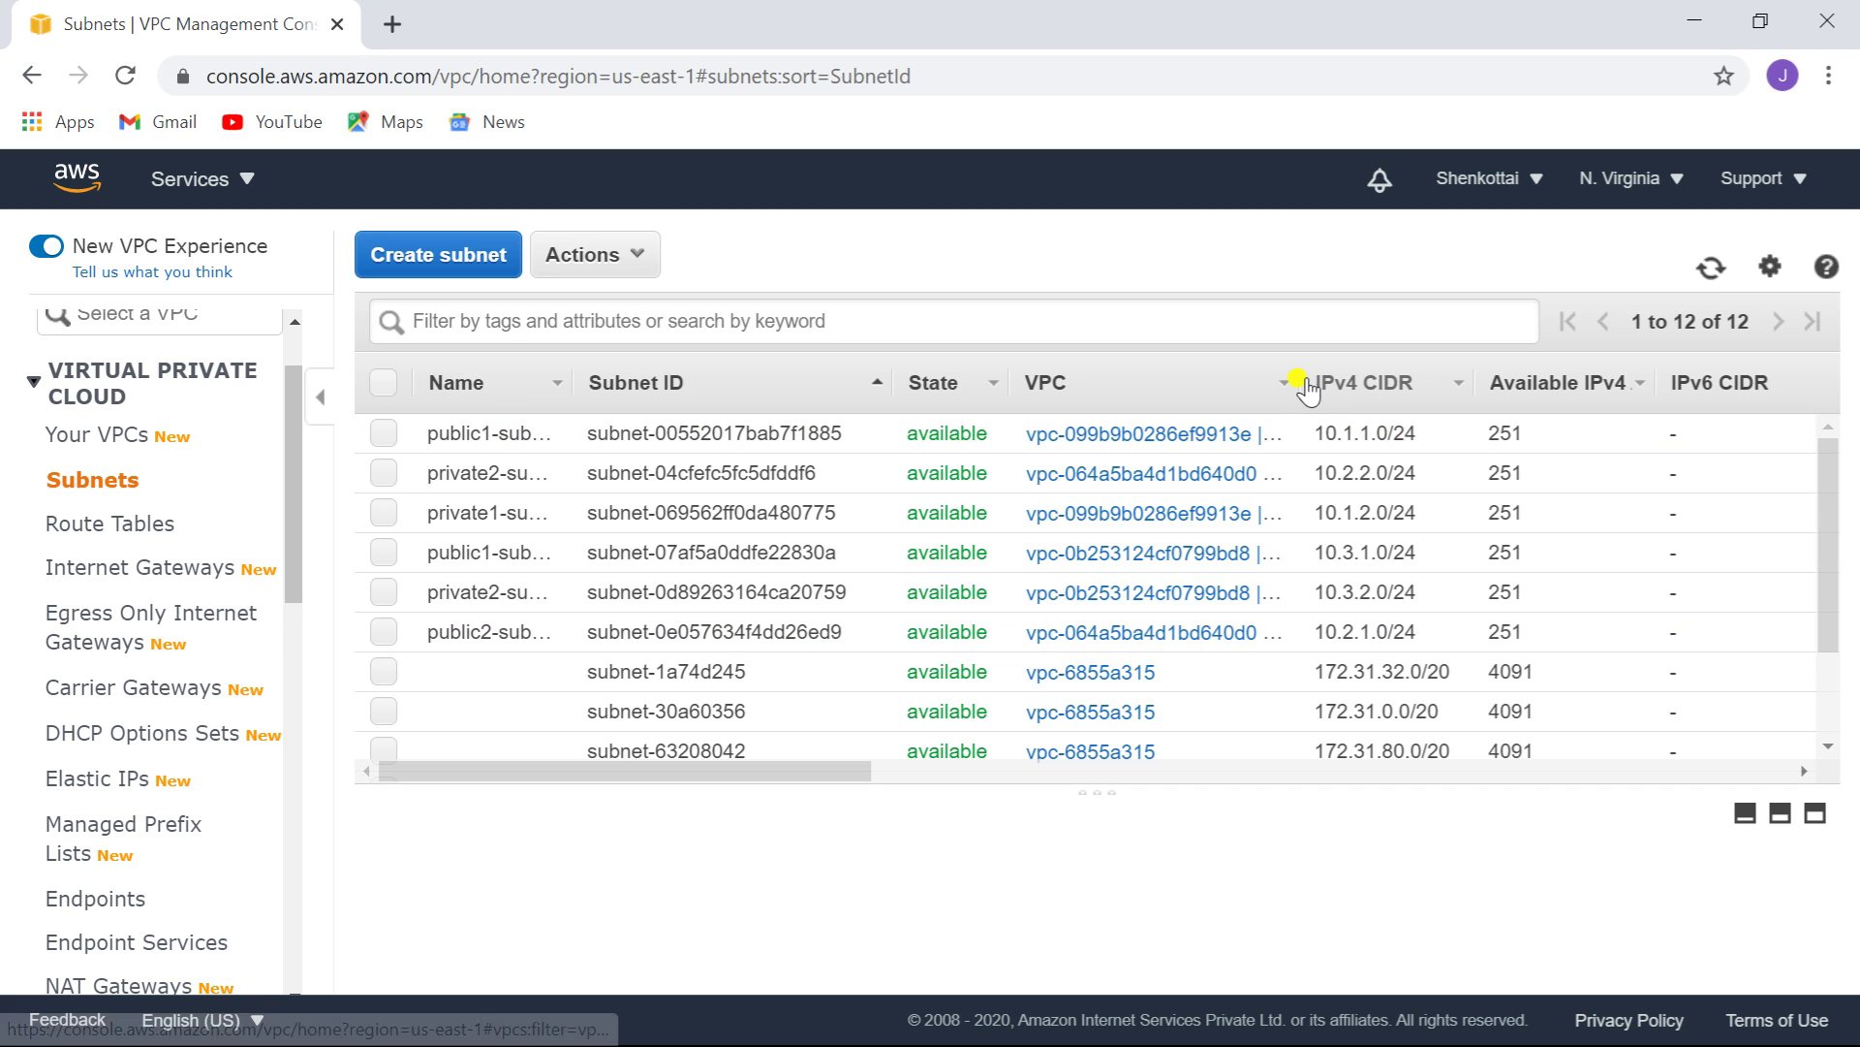
mouse_move(1310, 386)
mouse_down()
mouse_move(1355, 393)
mouse_move(1321, 394)
mouse_up()
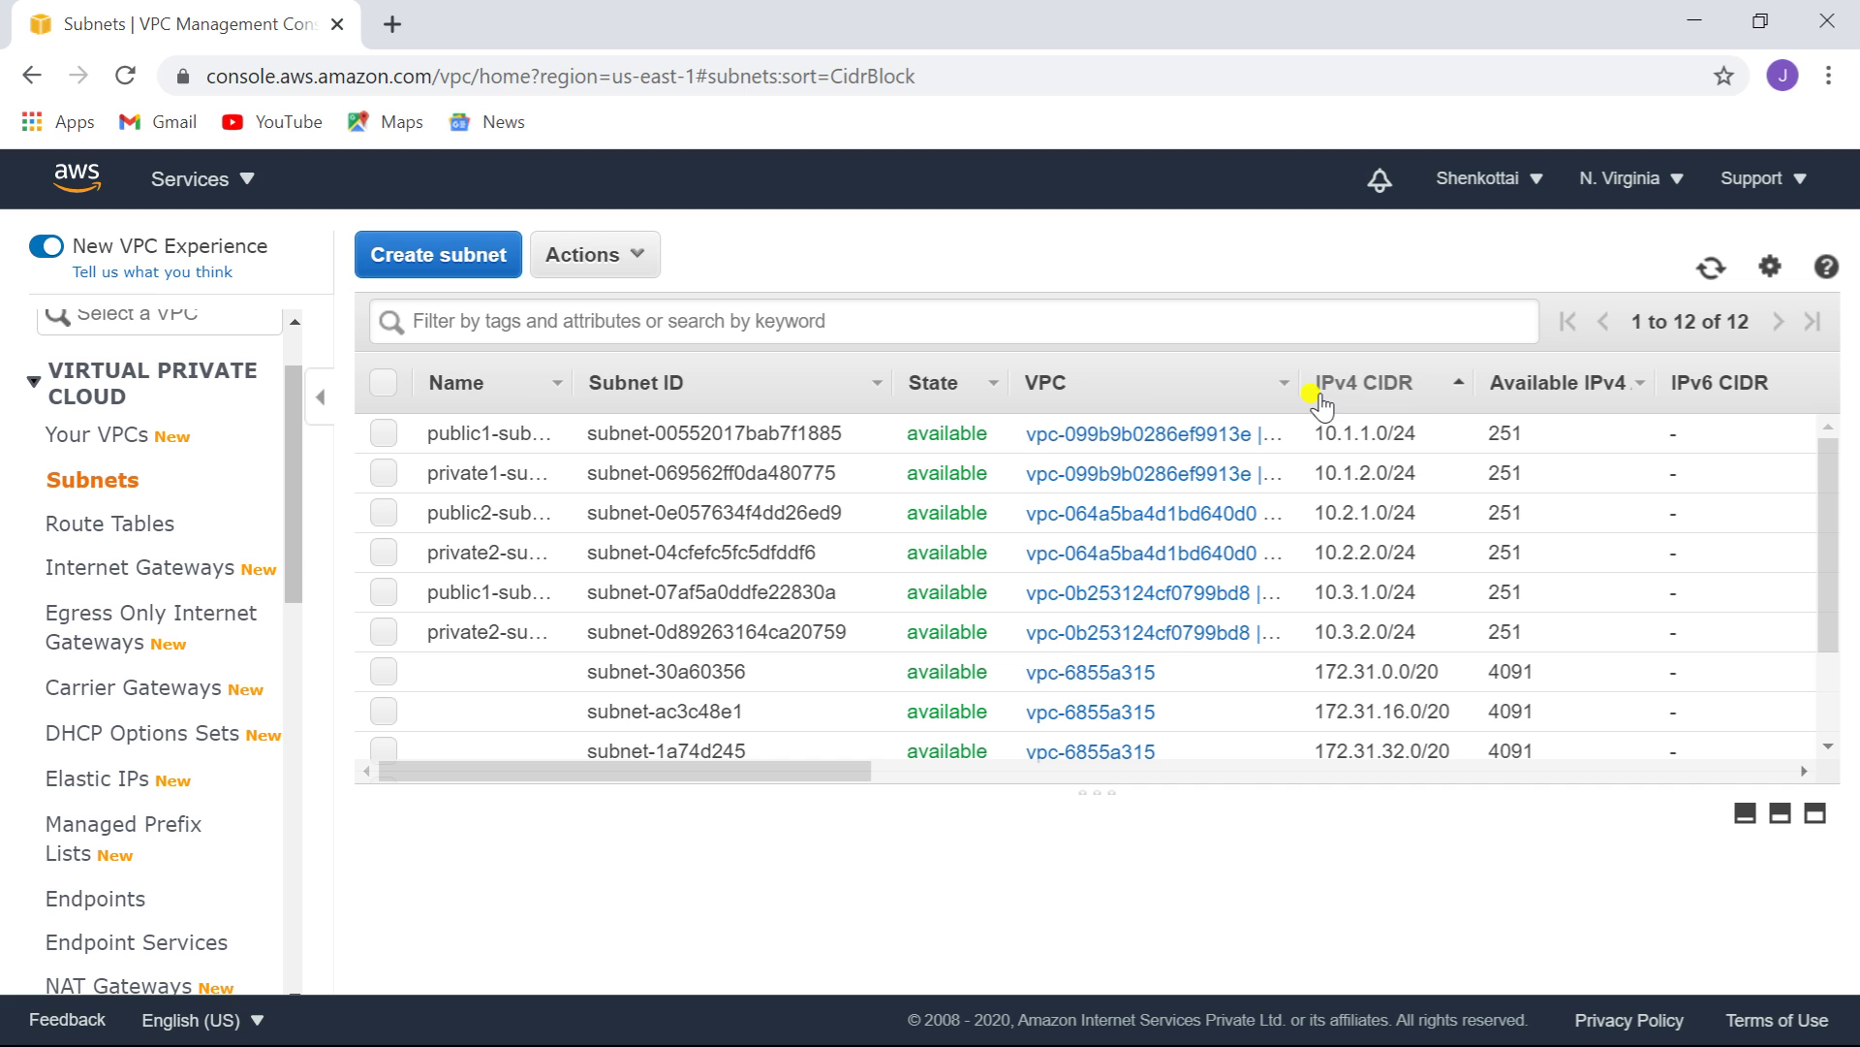
drag(1335, 396, 1444, 400)
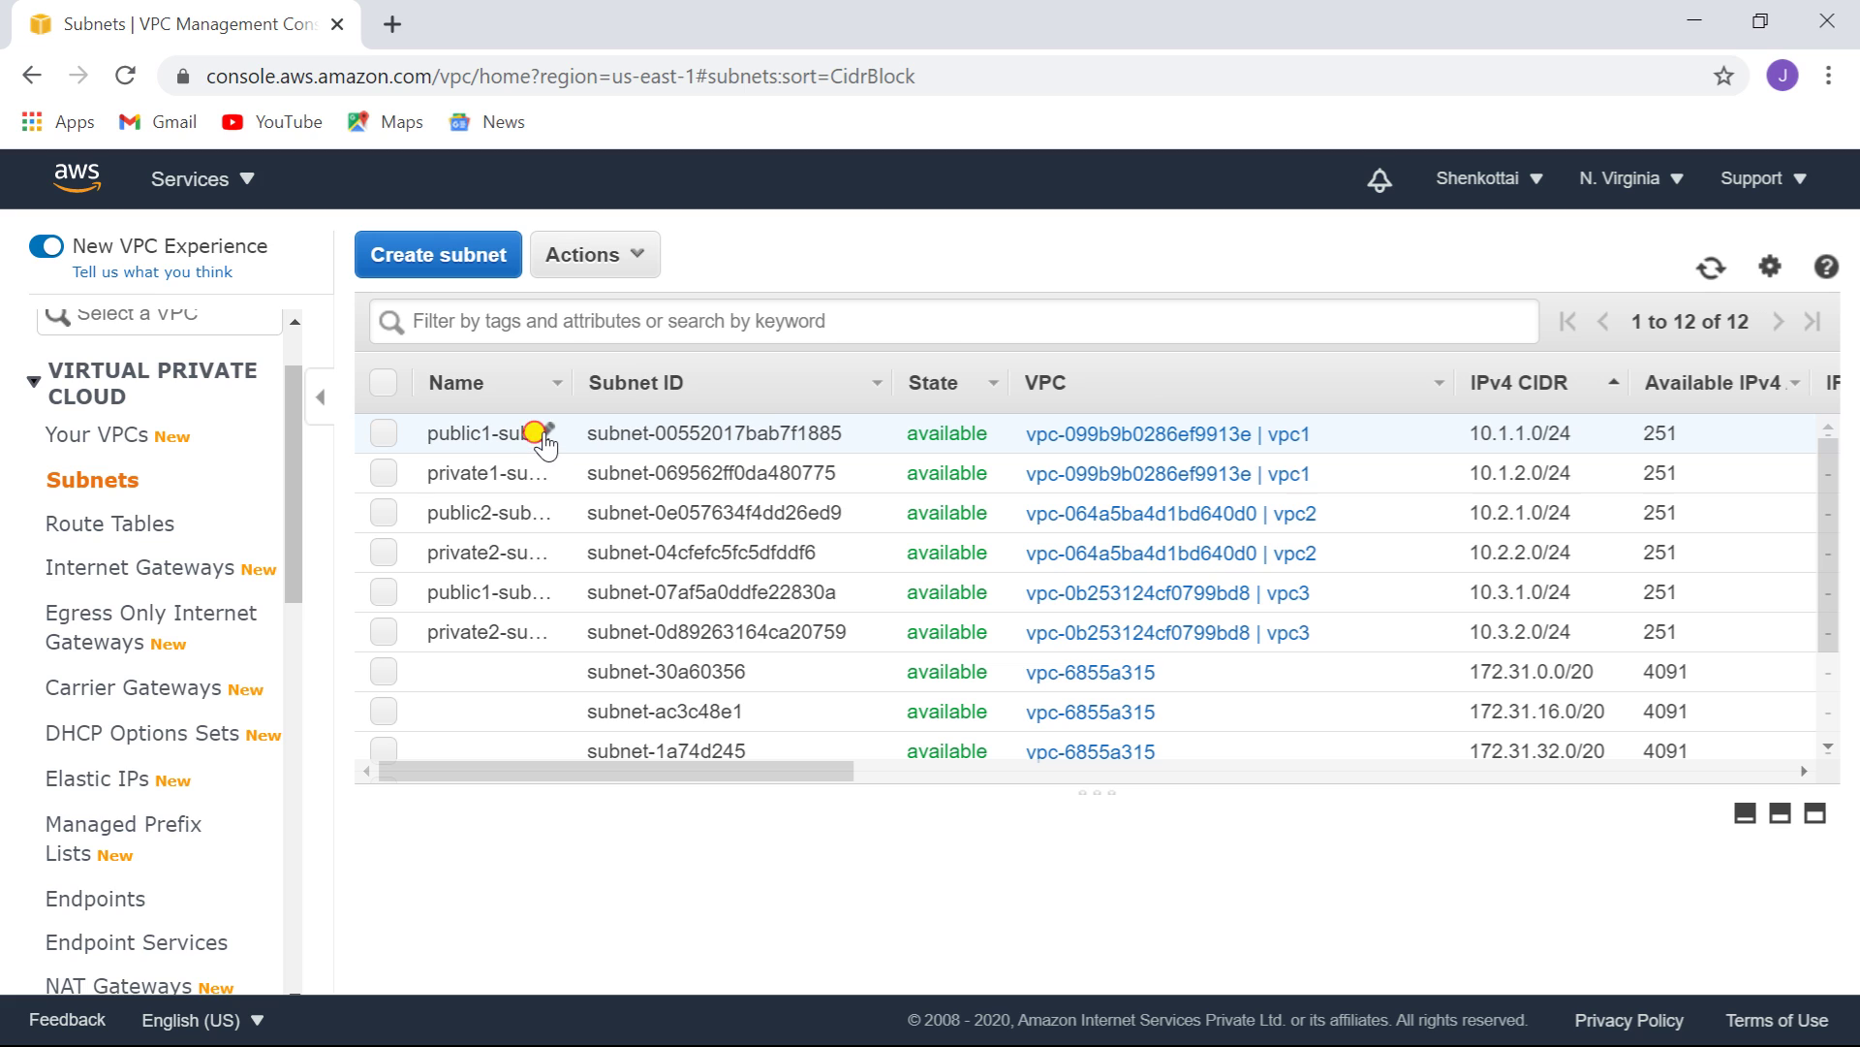
- Rename the public and private subnets of vpc3 as public3-subnet and private3-subnet
click(545, 433)
click(572, 433)
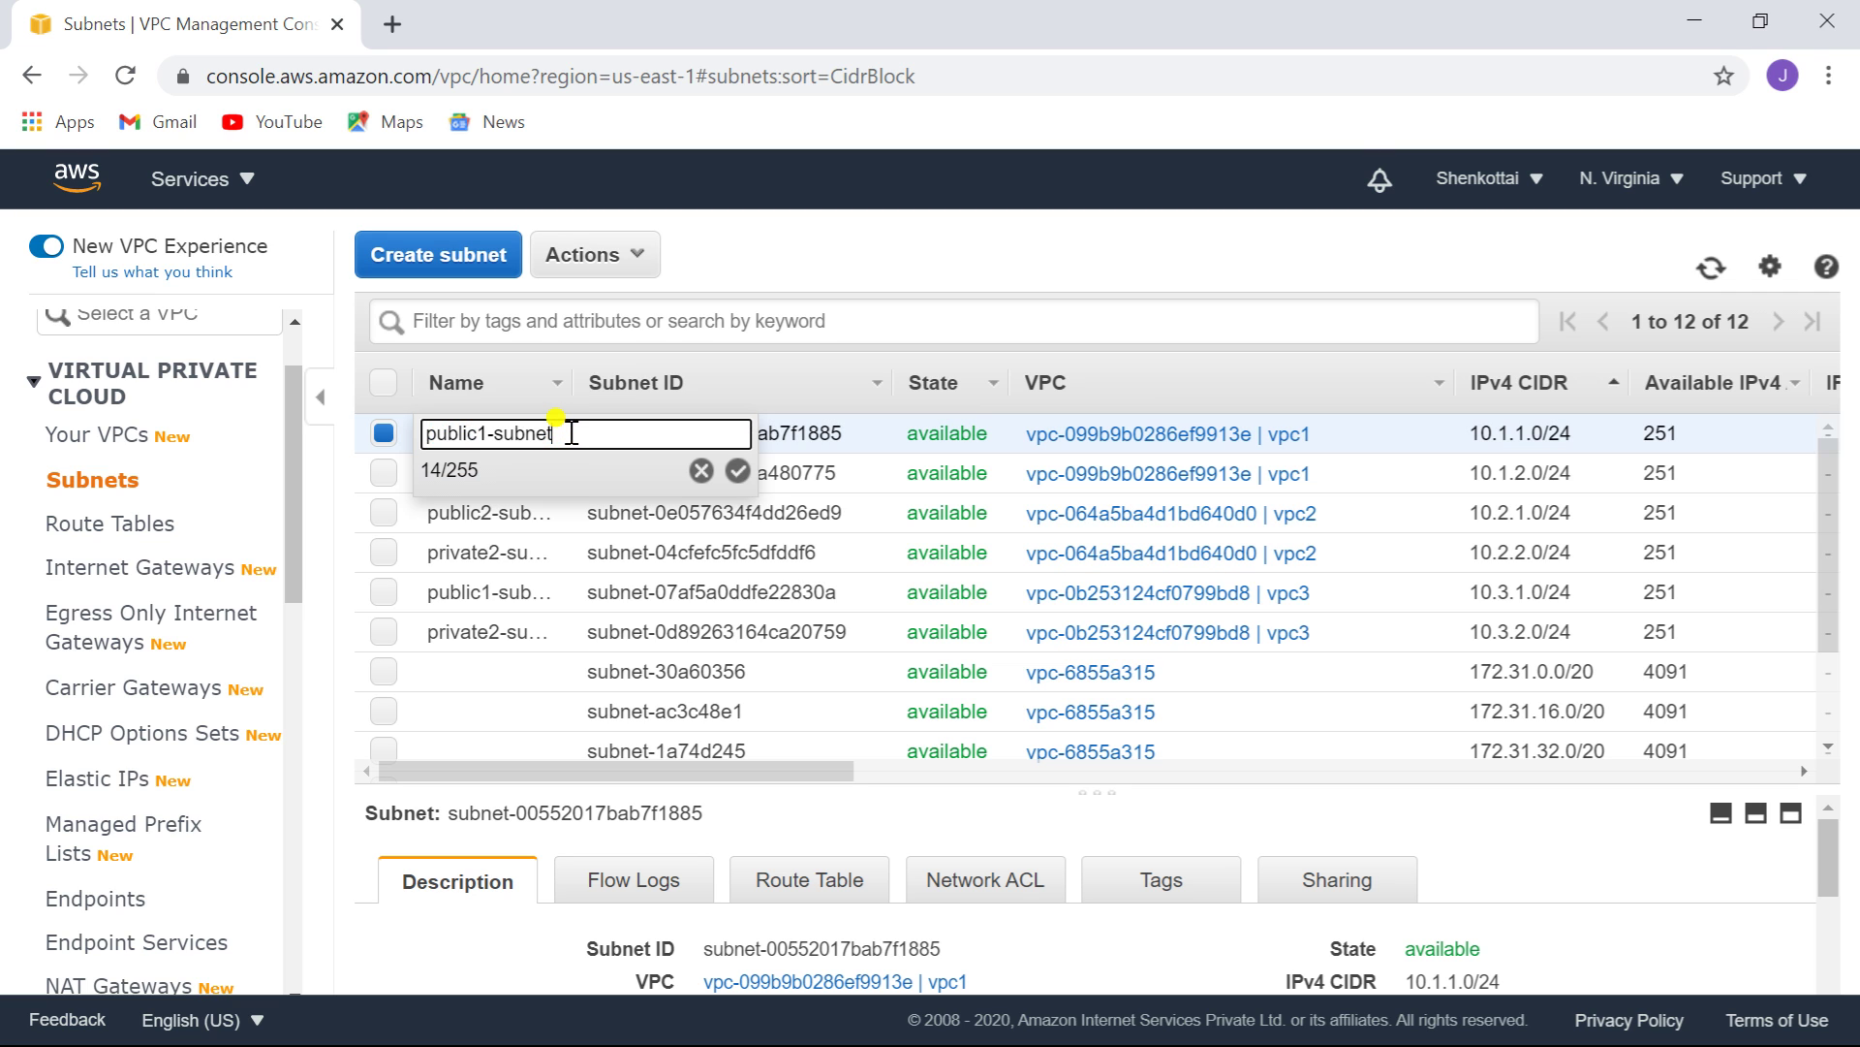
key(BackSpace)
key(BackSpace)
key(BackSpace)
key(BackSpace)
key(BackSpace)
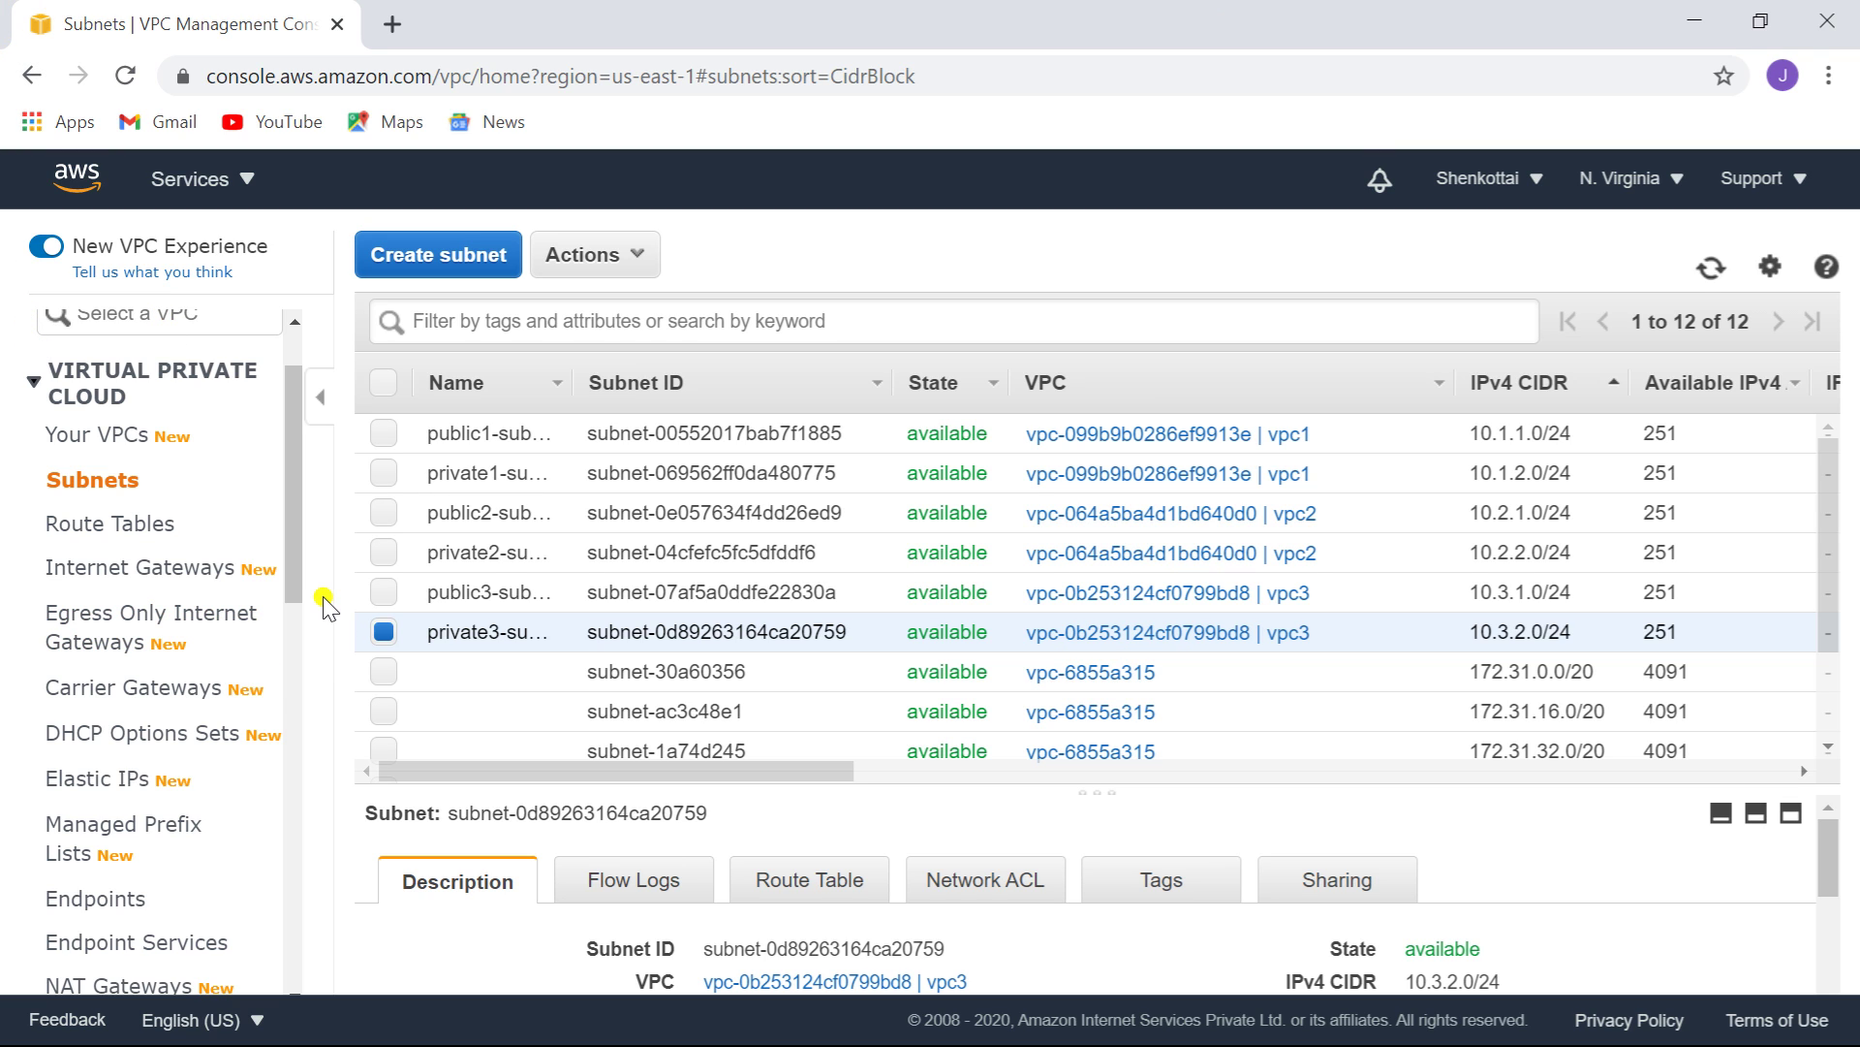
- Create a route table named public1-RT in the VPC named vpc1 and return to the route table list
click(120, 530)
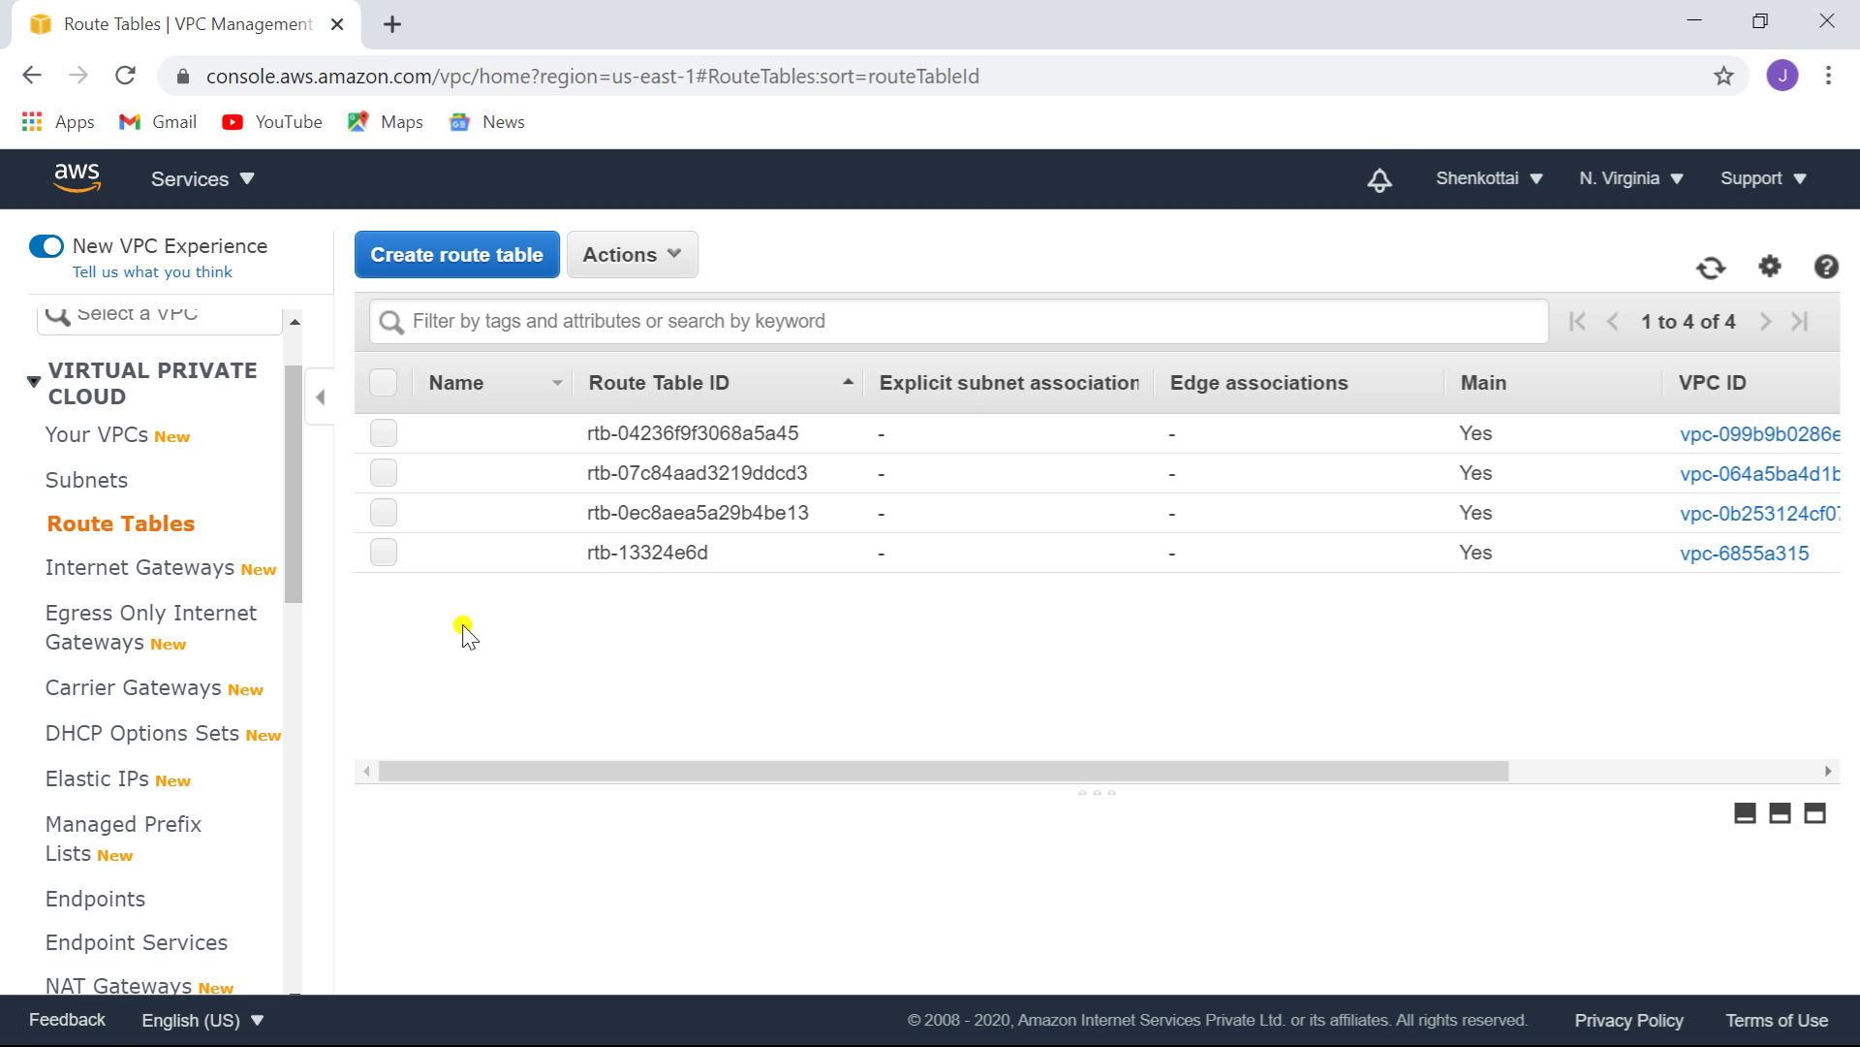
click(465, 256)
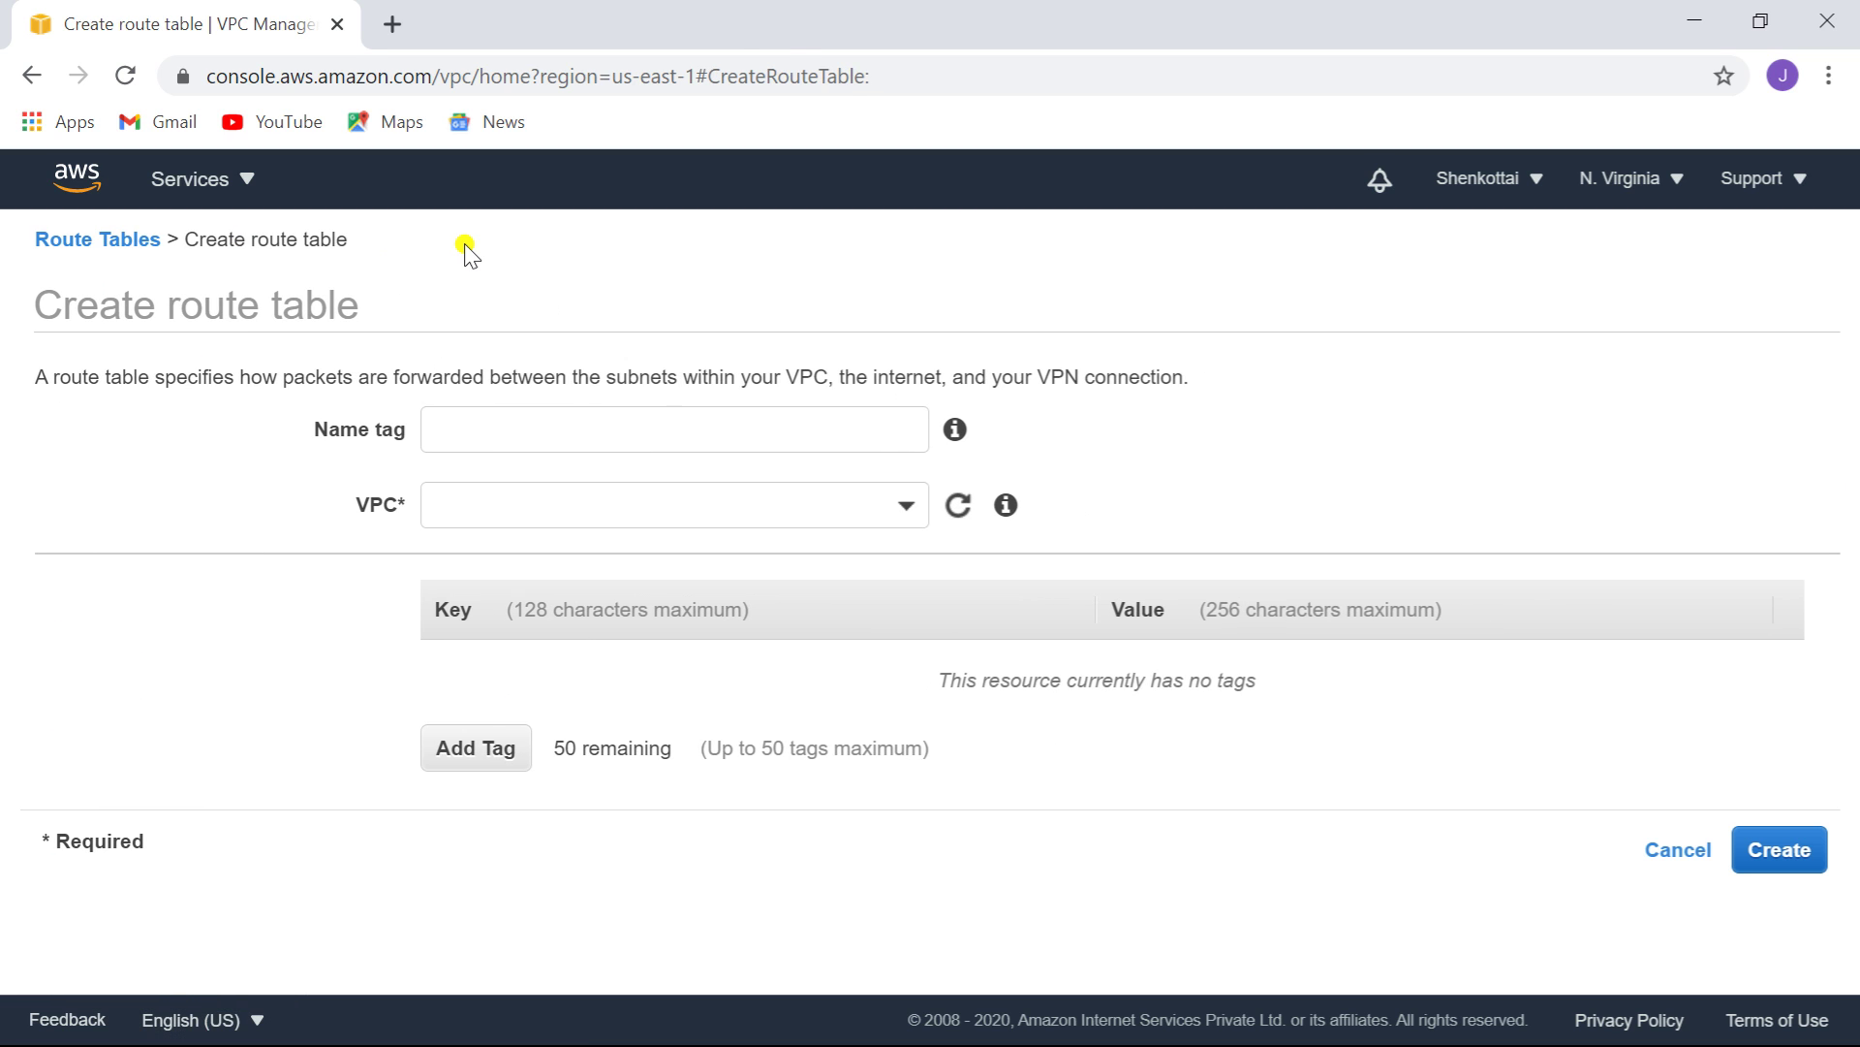
click(579, 432)
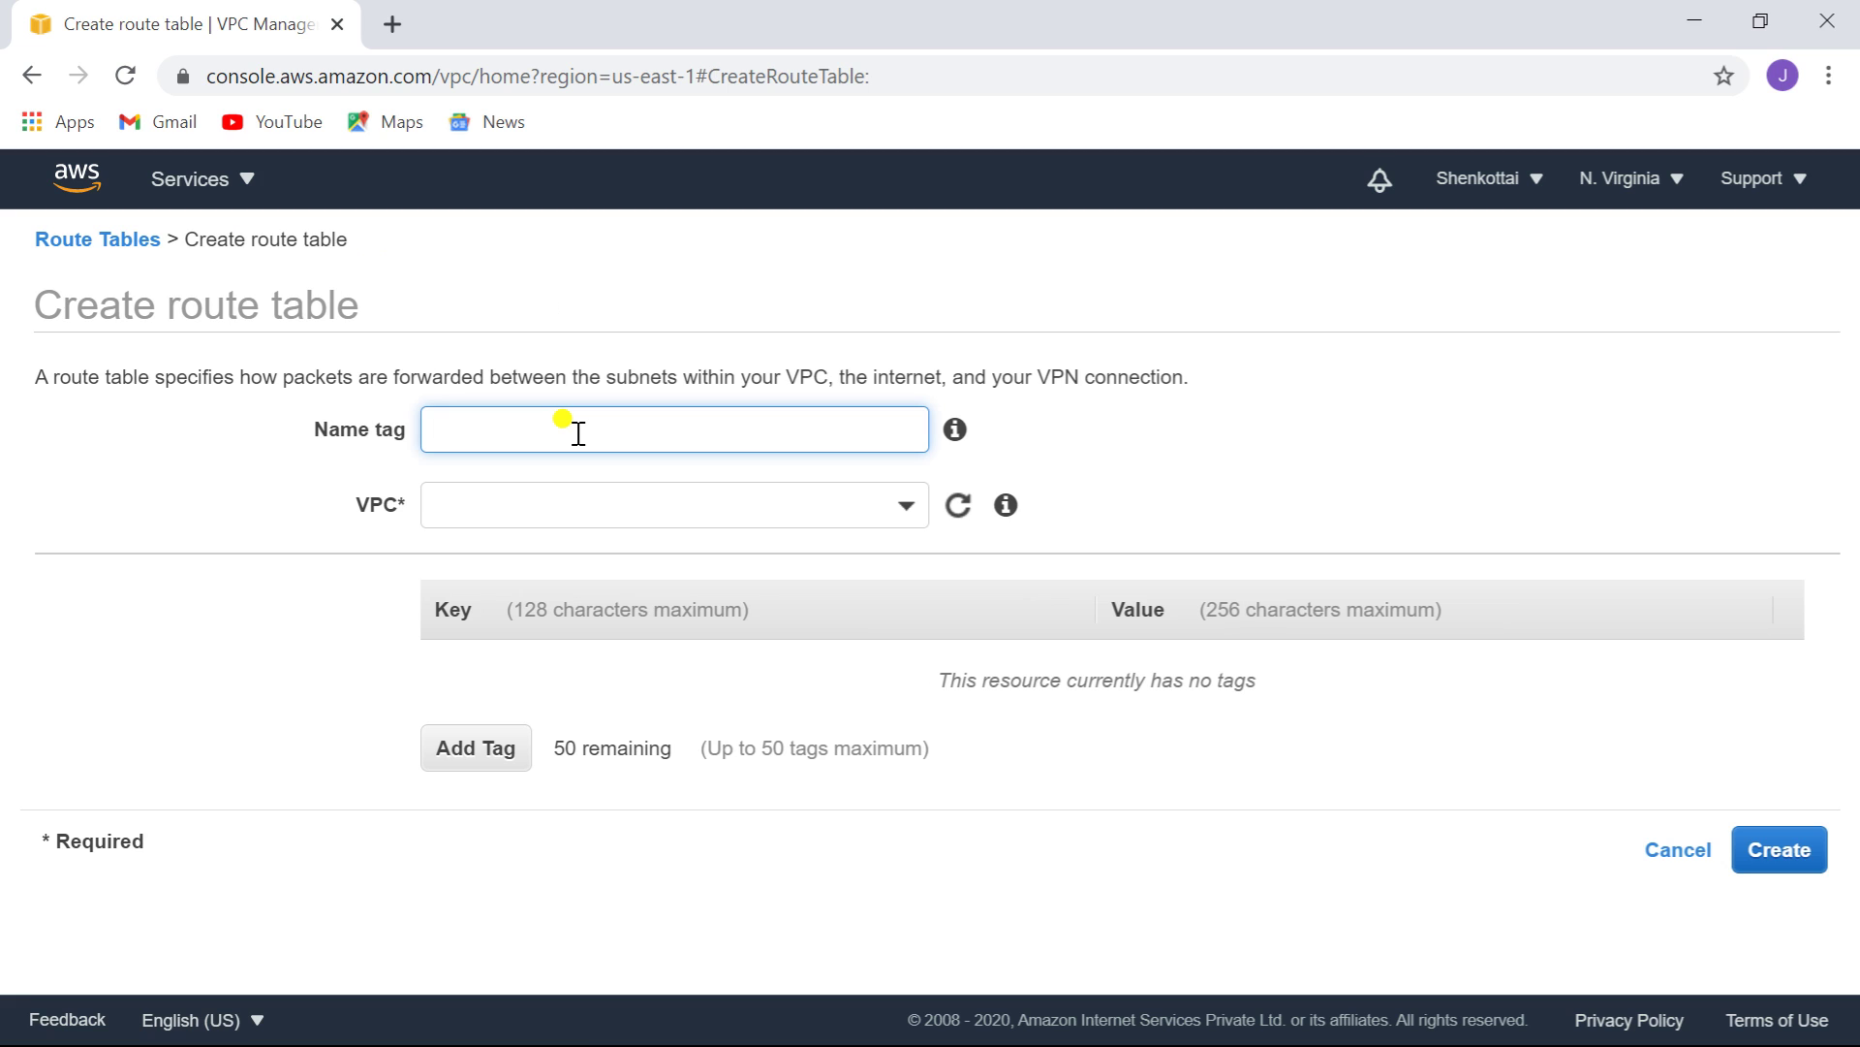
text(public1-RT)
click(620, 492)
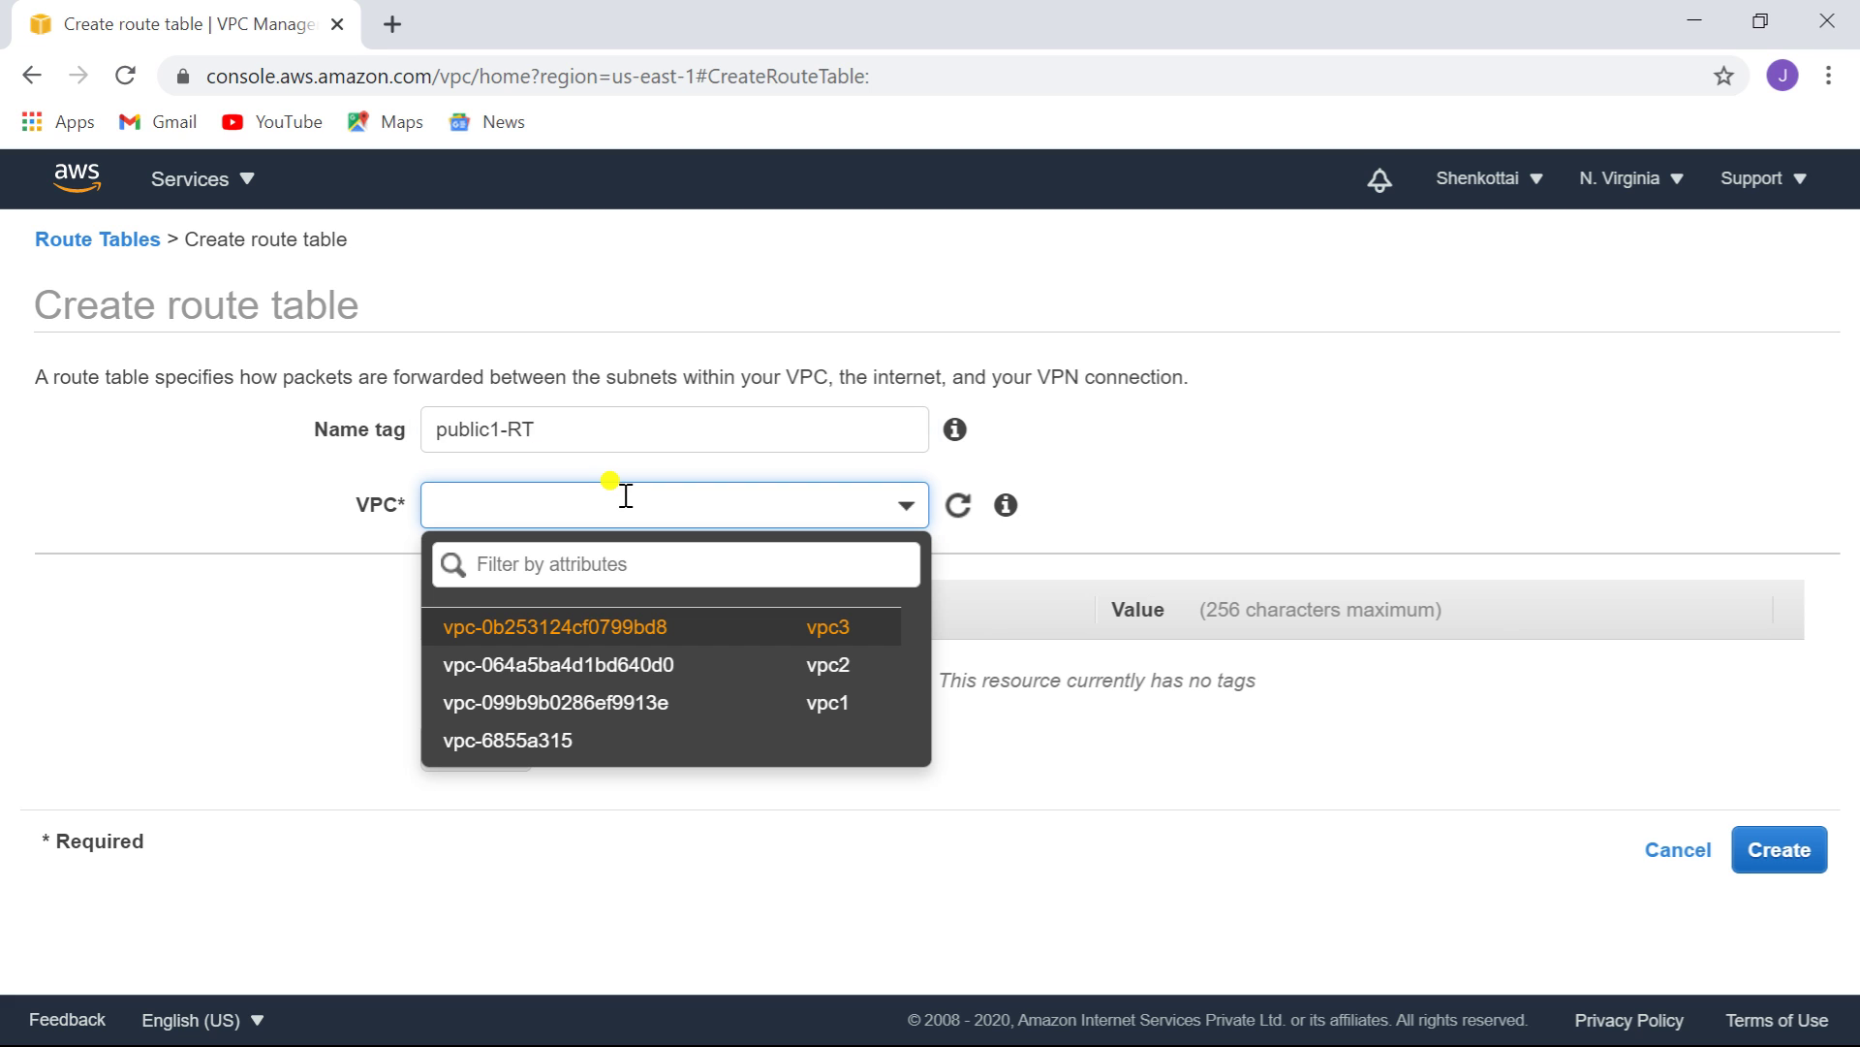
click(688, 703)
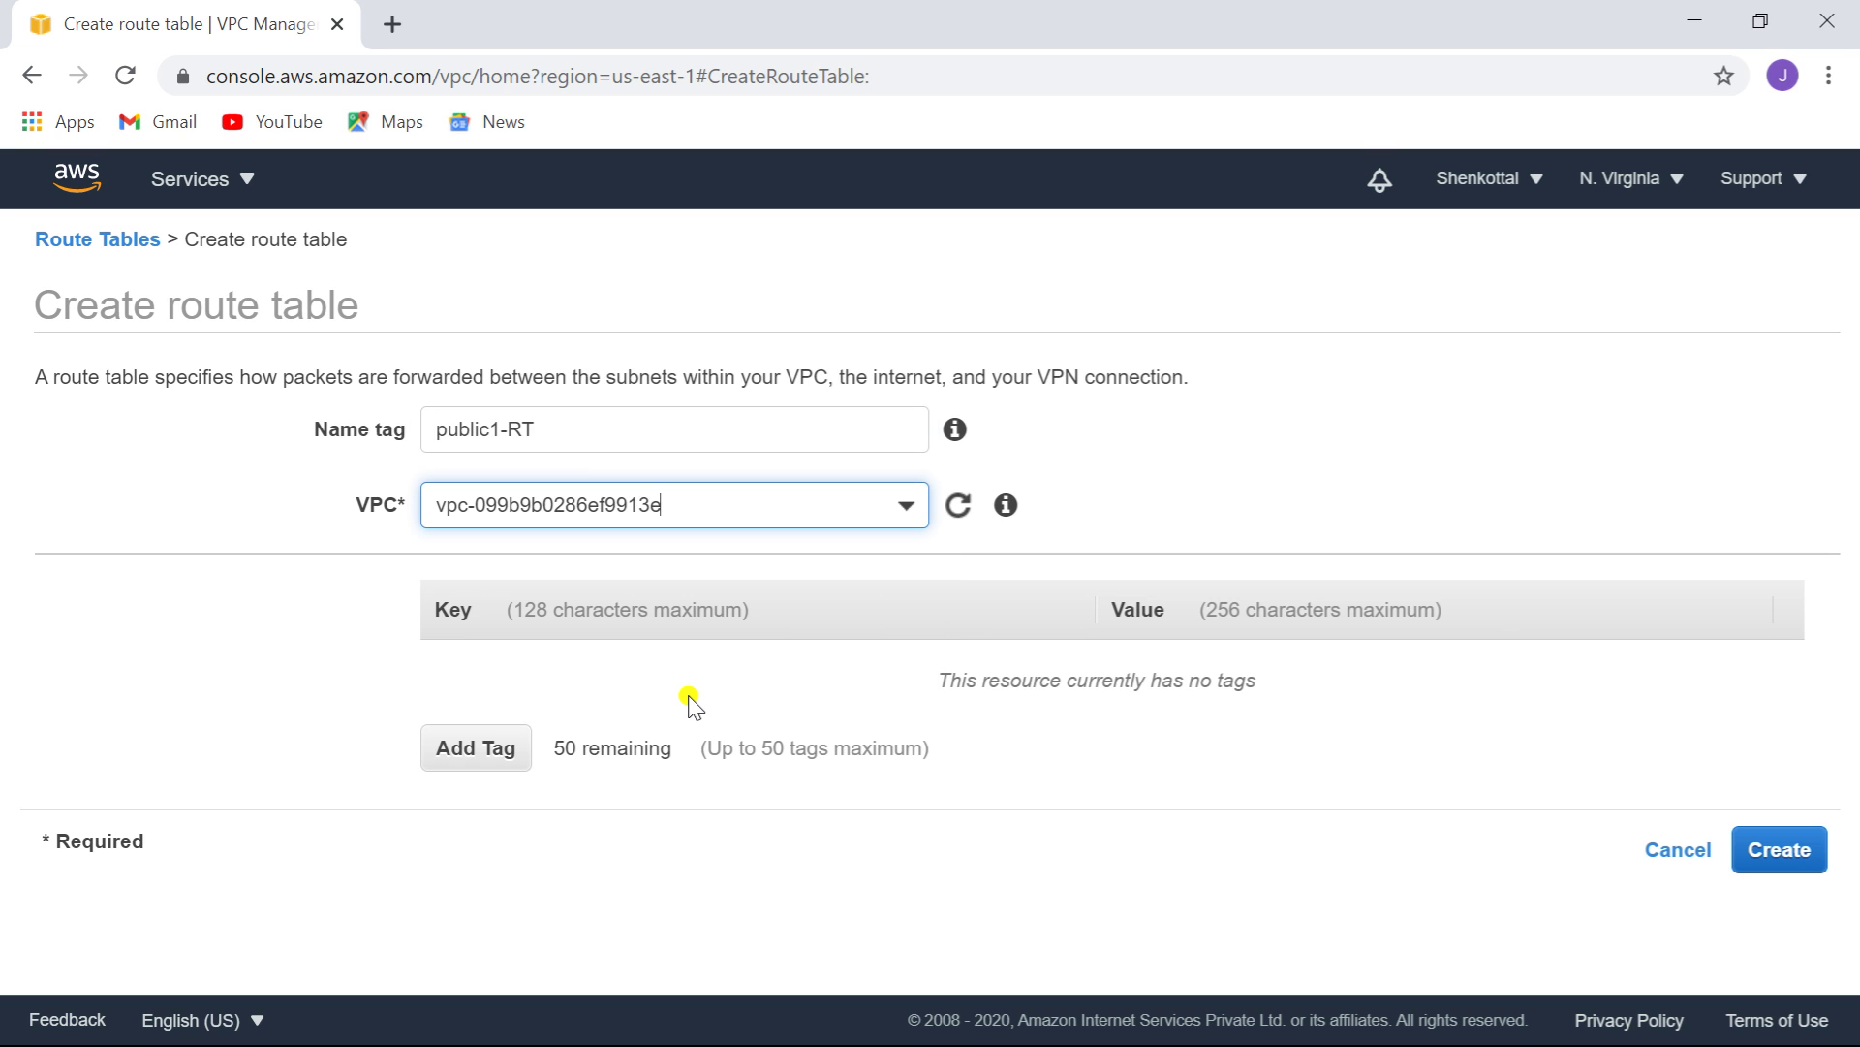
click(1780, 850)
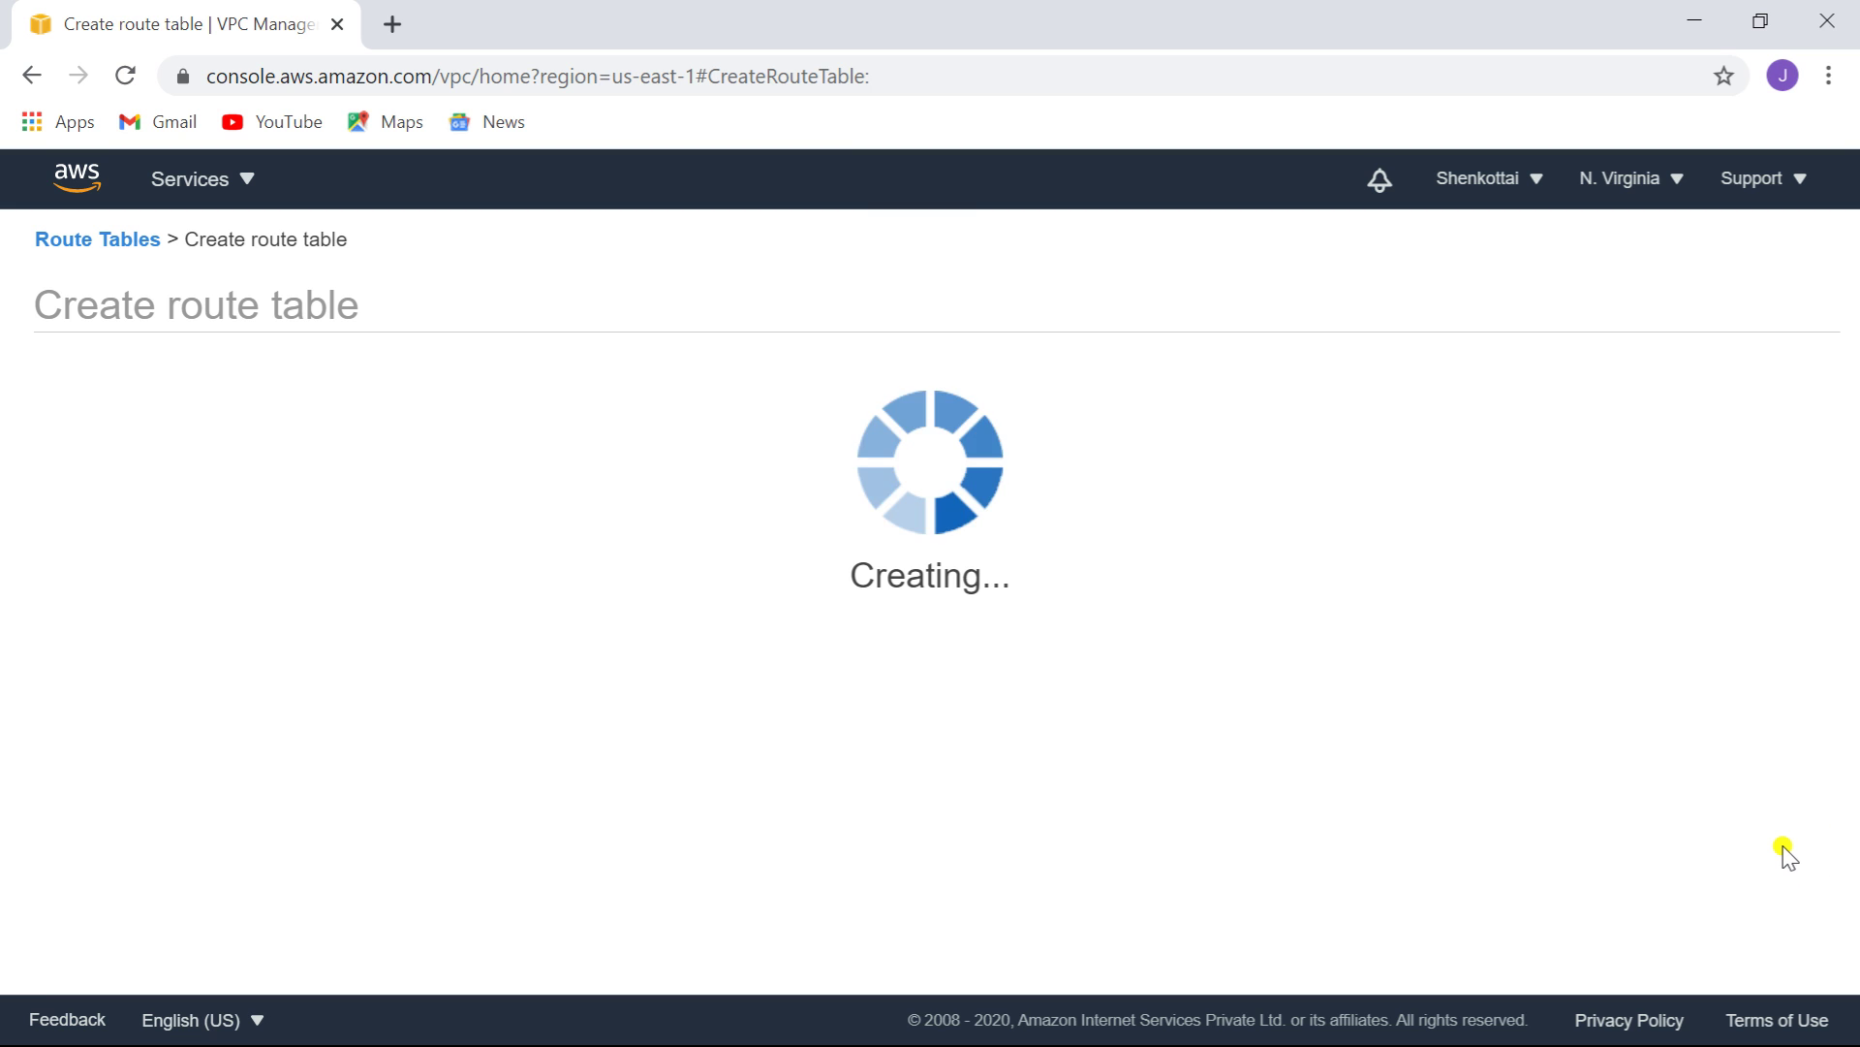
click(1355, 572)
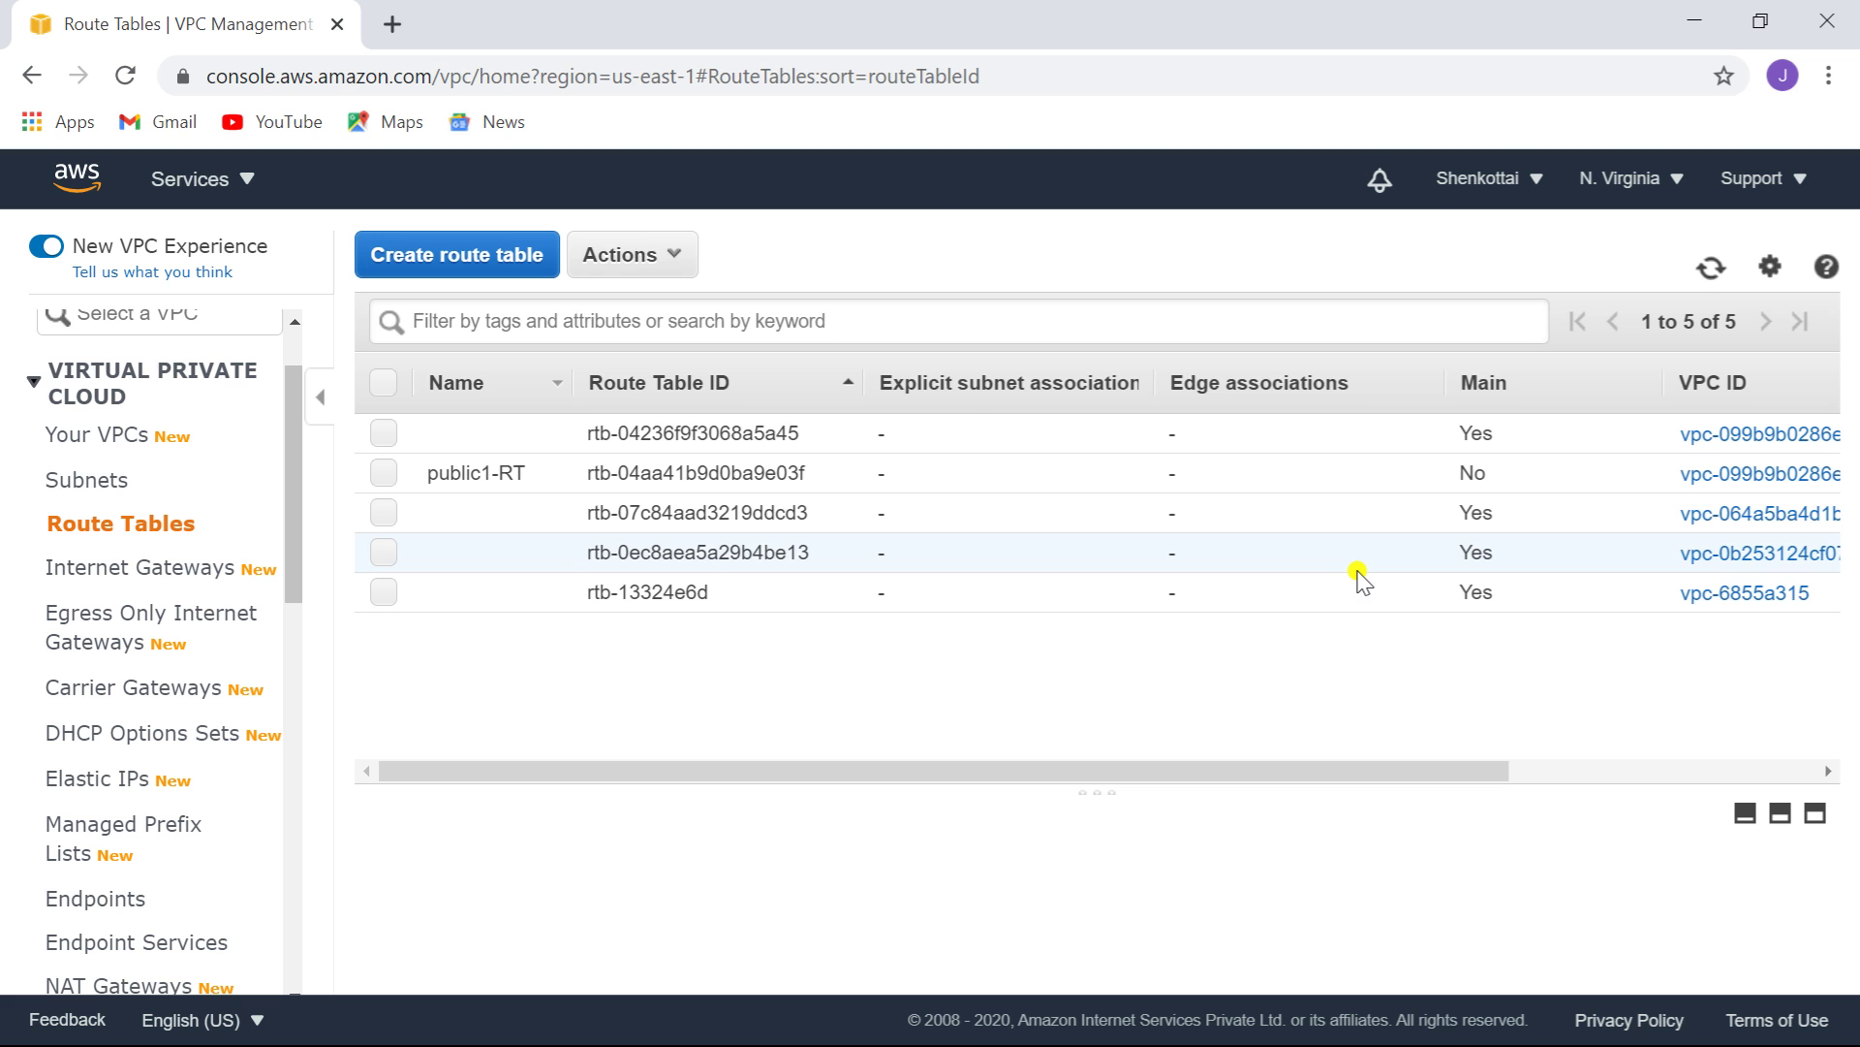
- Create a route table named private1-Rt in the VPC named vpc1 and return to the route table list
click(433, 254)
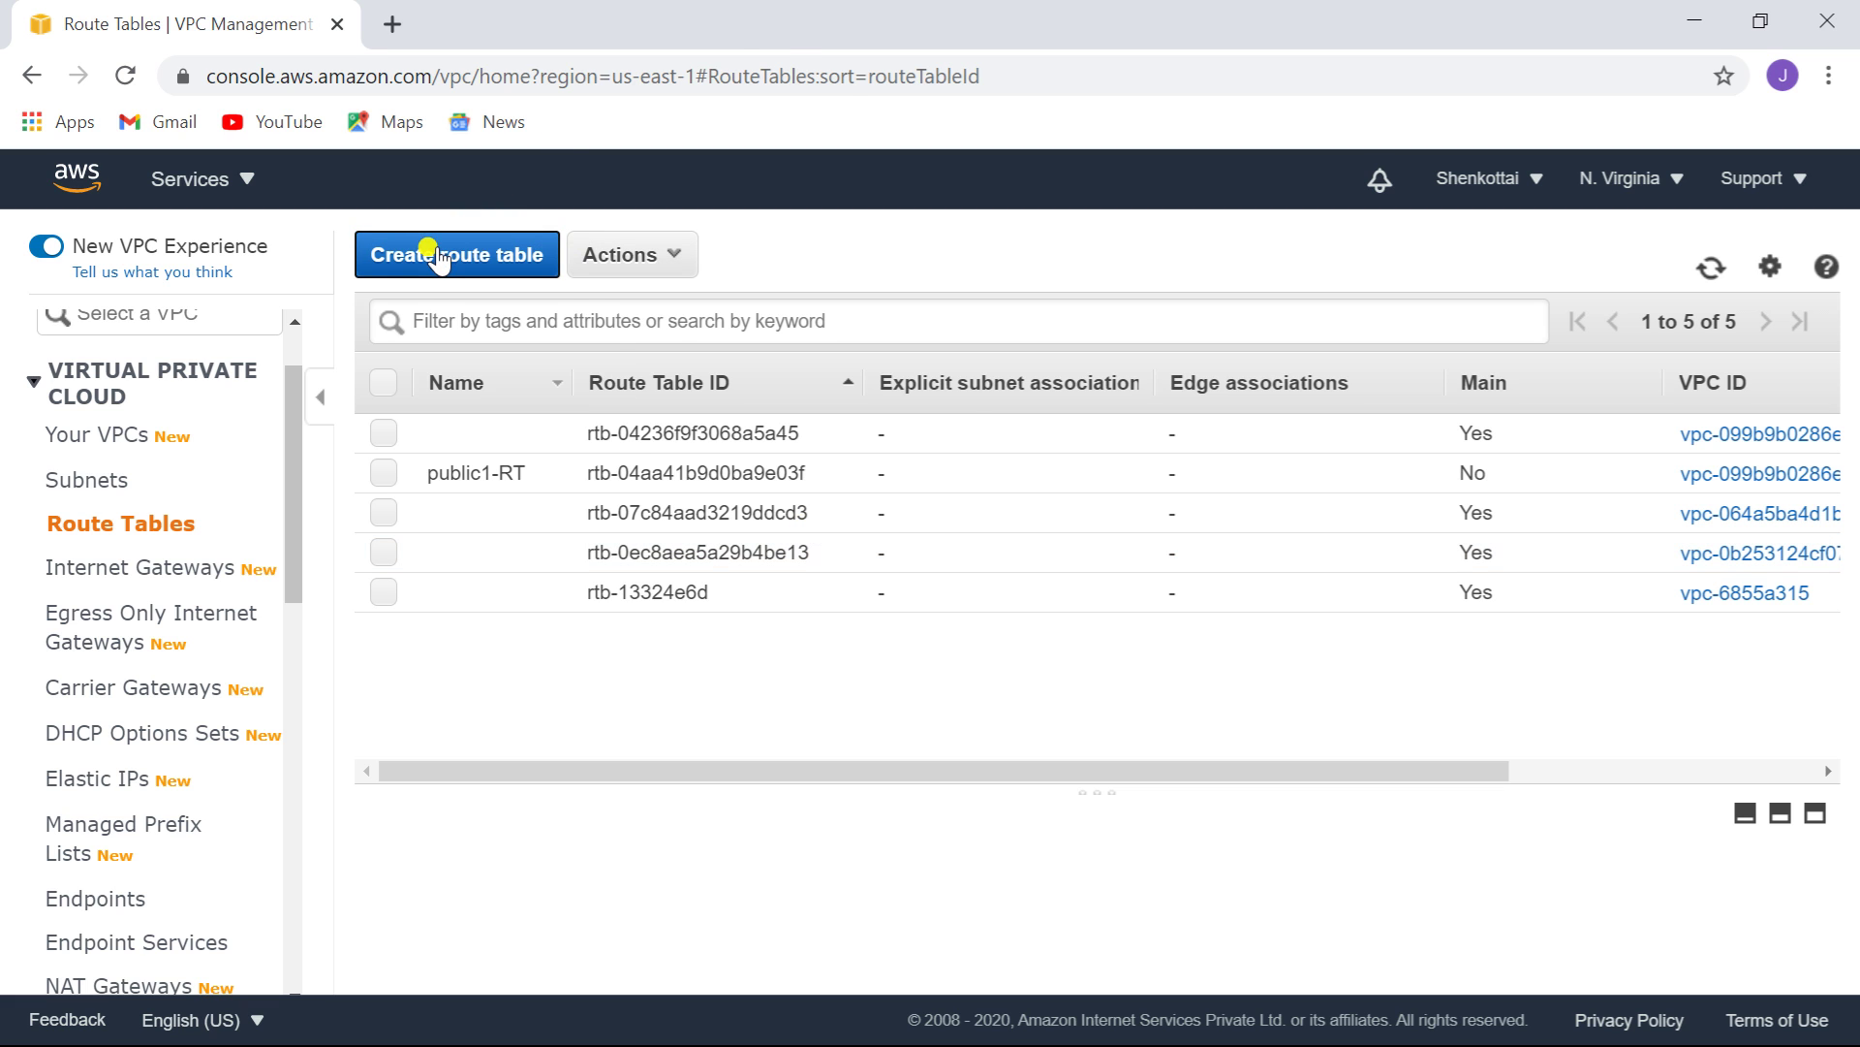
click(566, 449)
text(pri)
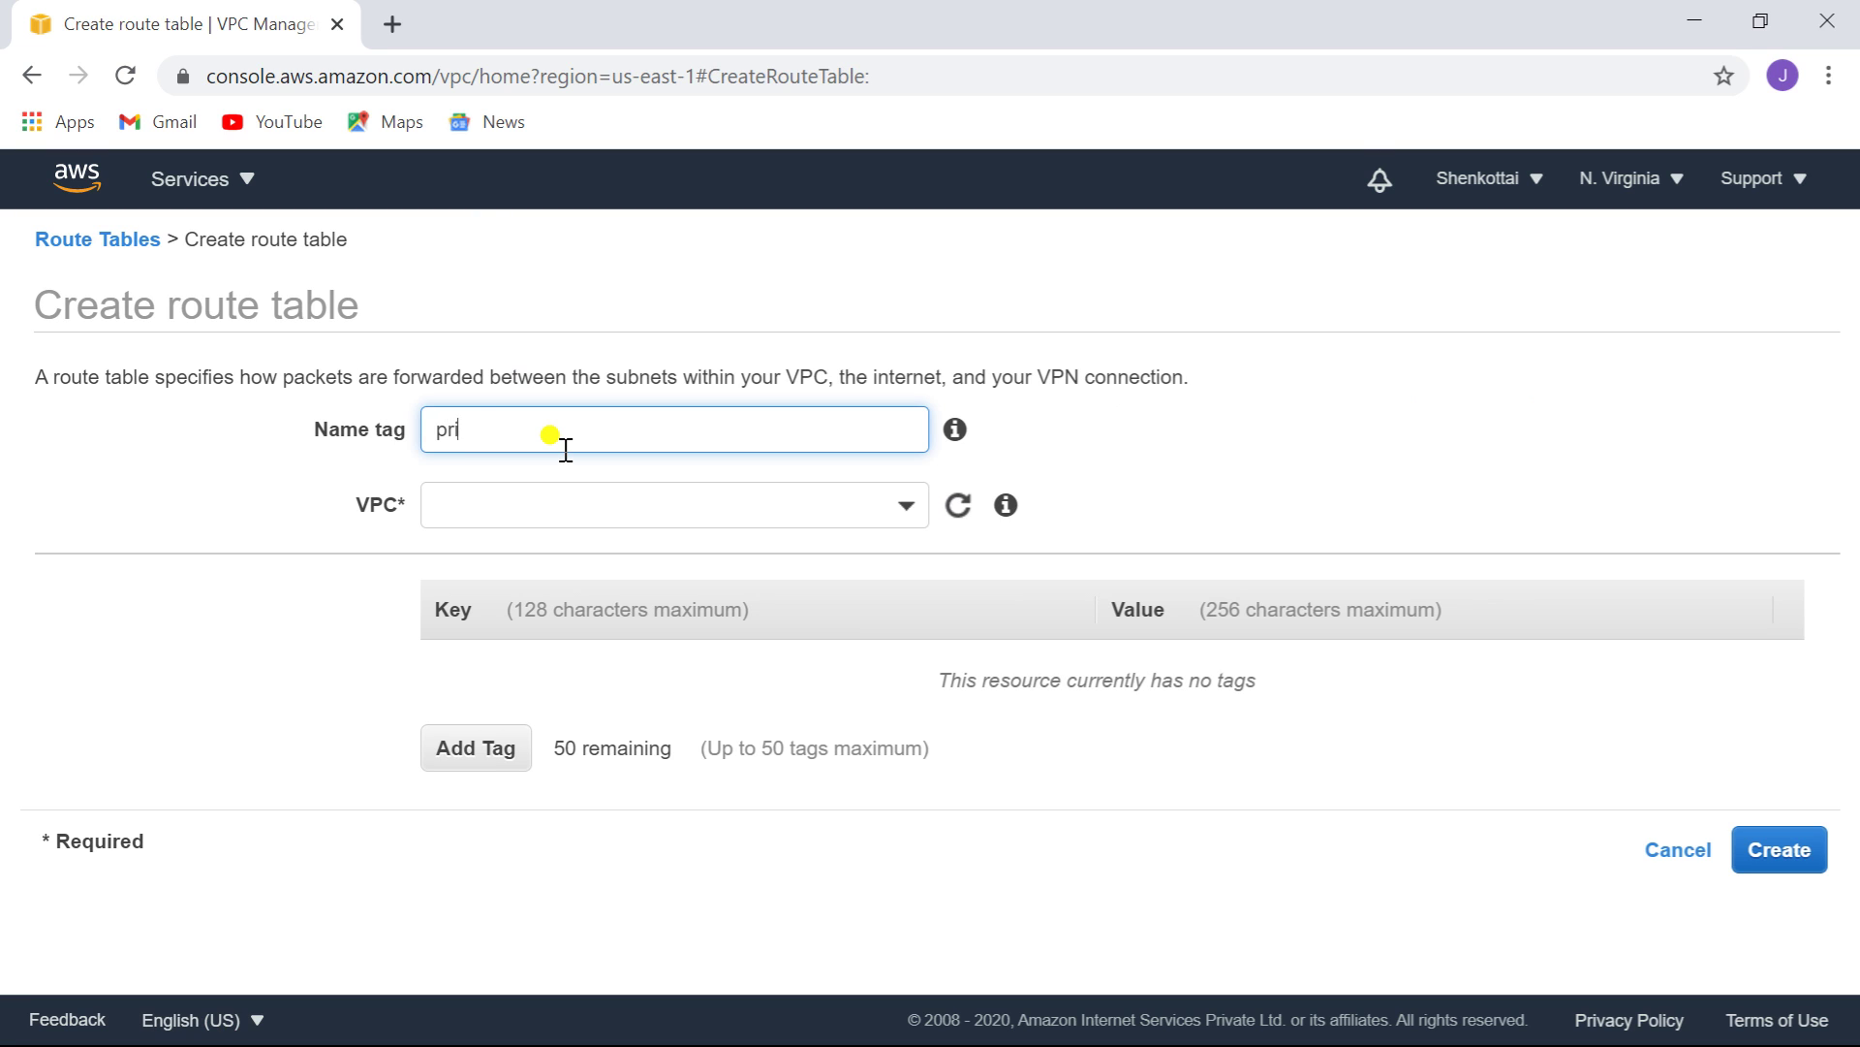
text(vate1-Rt)
click(577, 495)
click(801, 705)
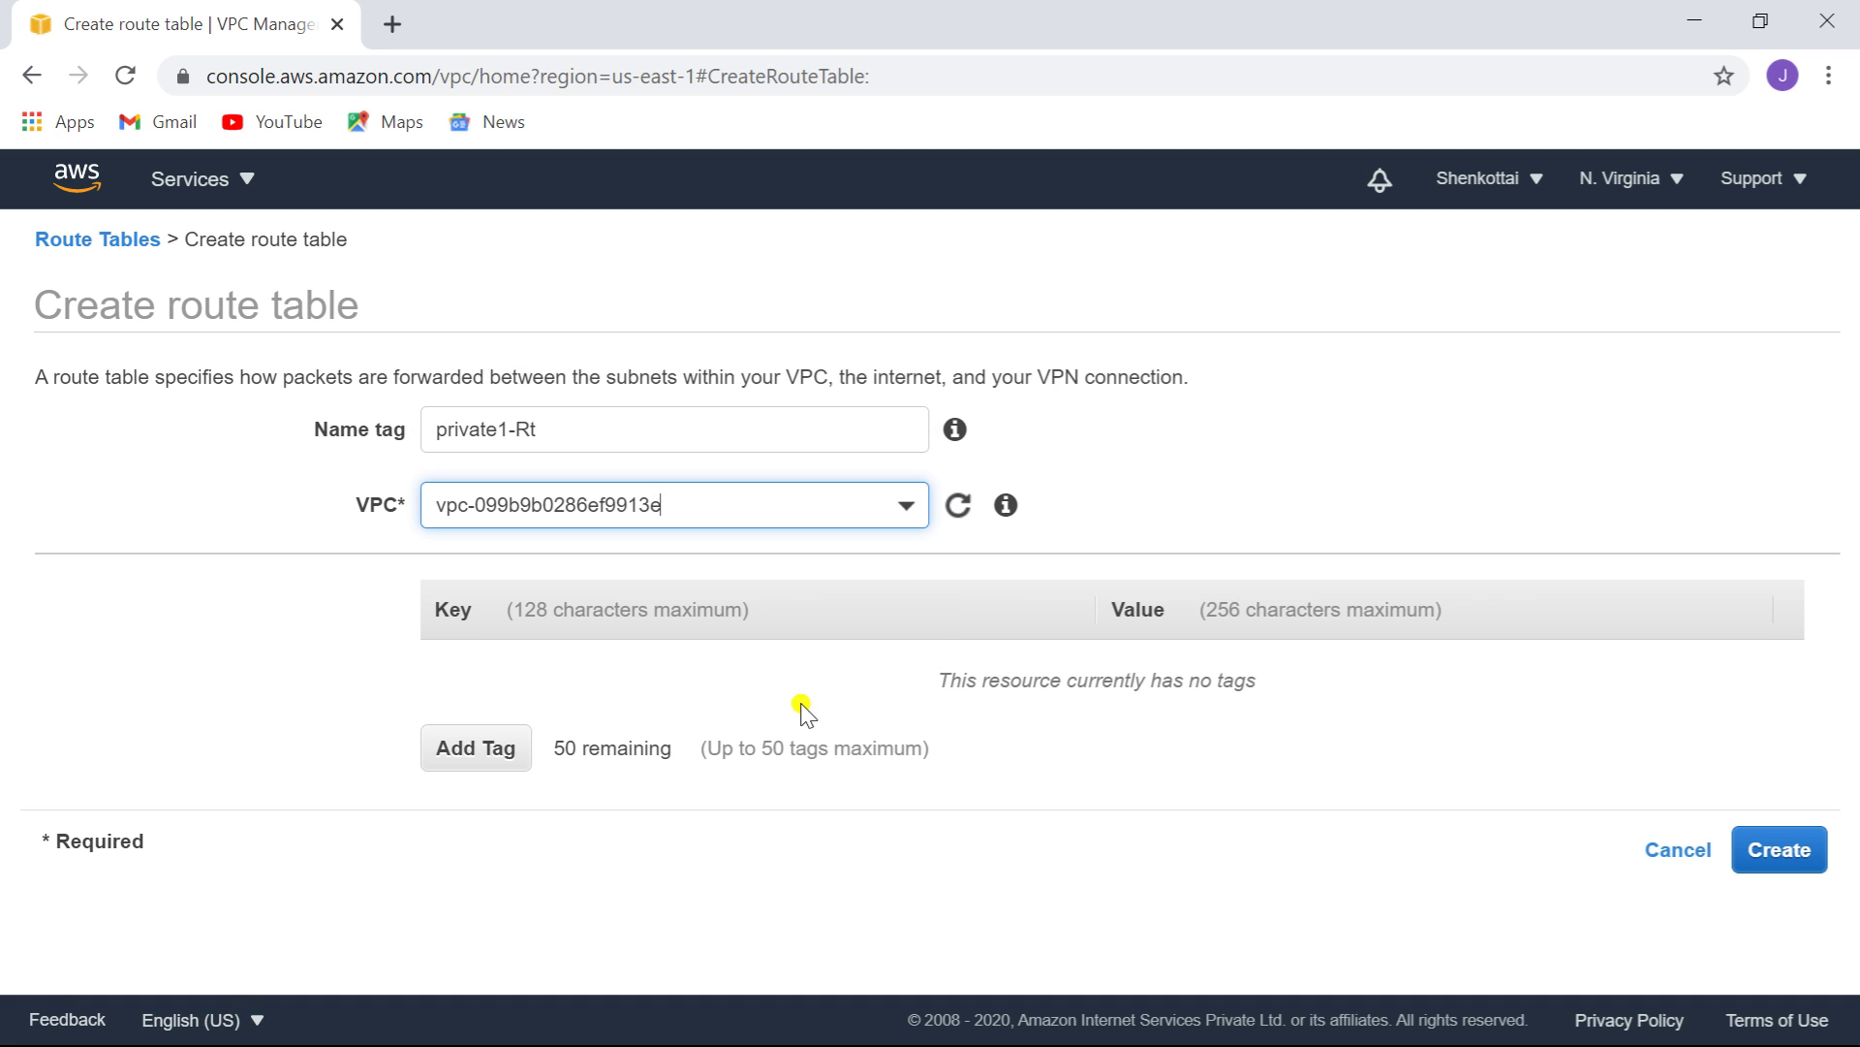
click(1783, 849)
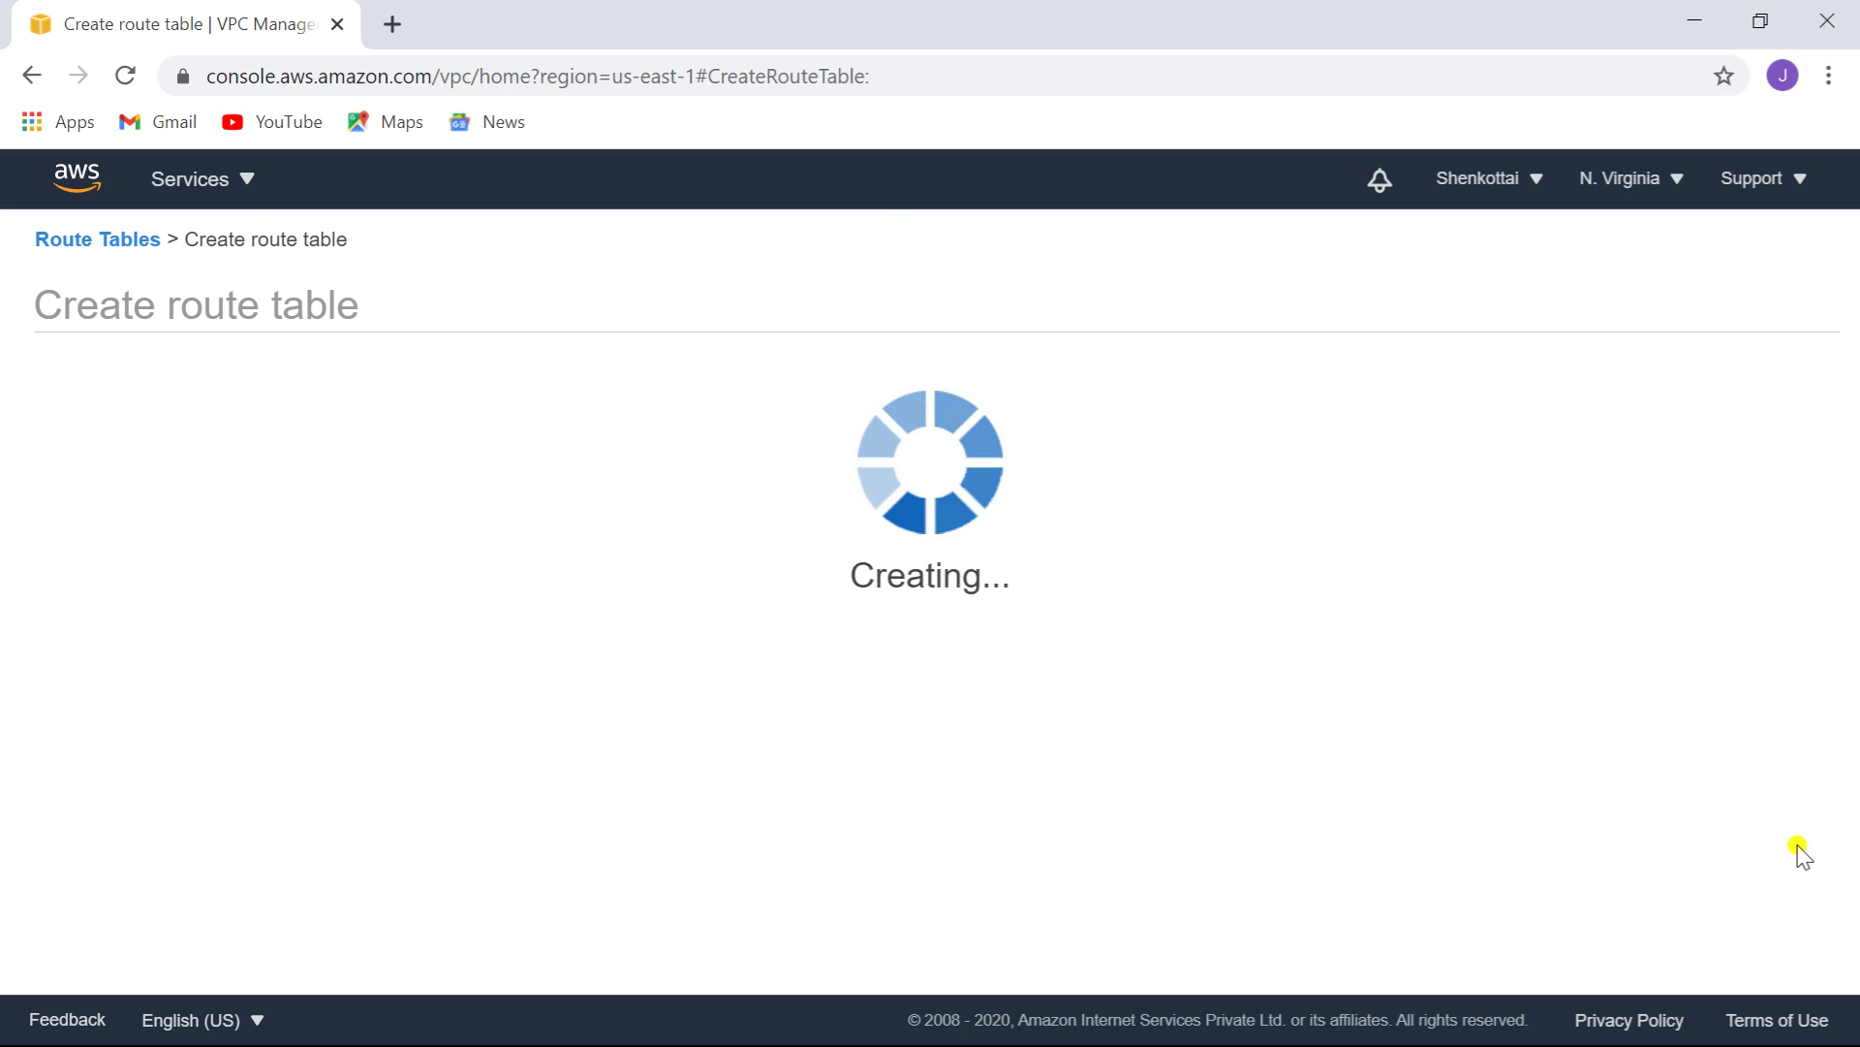
click(1354, 572)
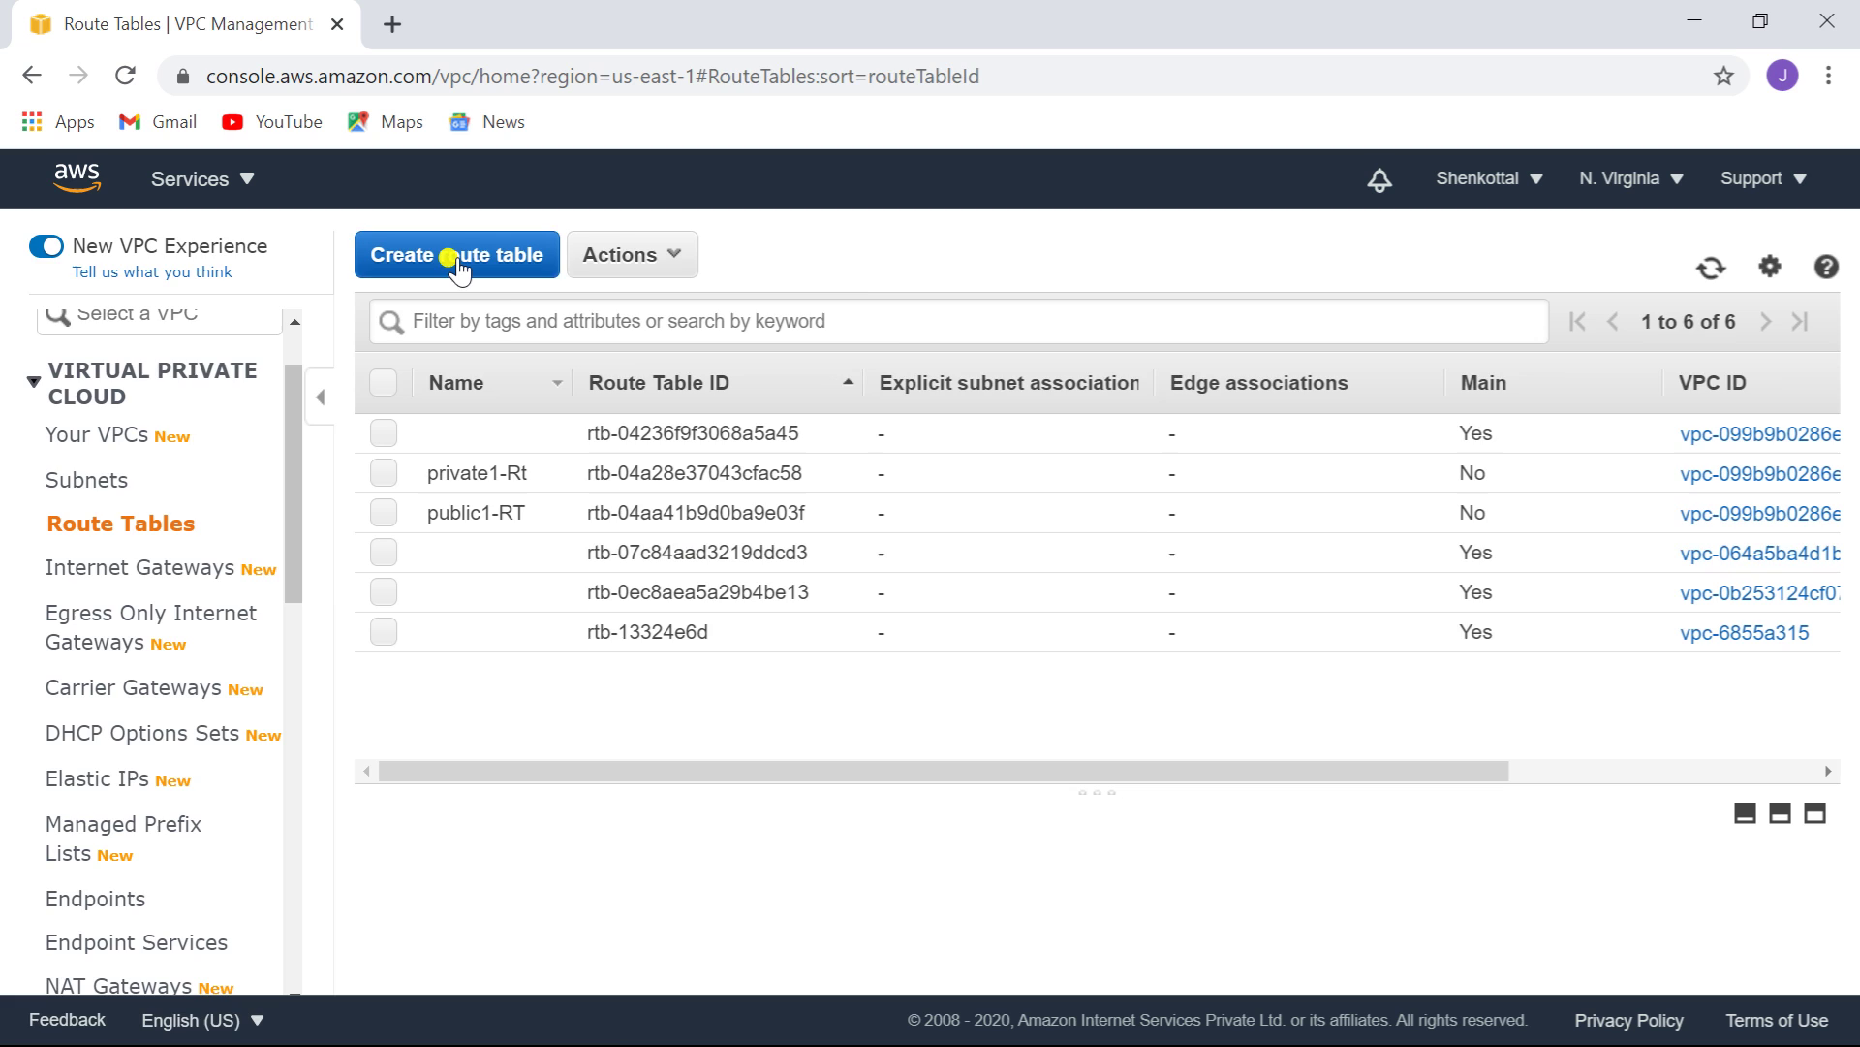
- Create a route table named public2-RT in the VPC named vpc2 and return to the route table list
click(457, 269)
click(673, 419)
text(public2-RT)
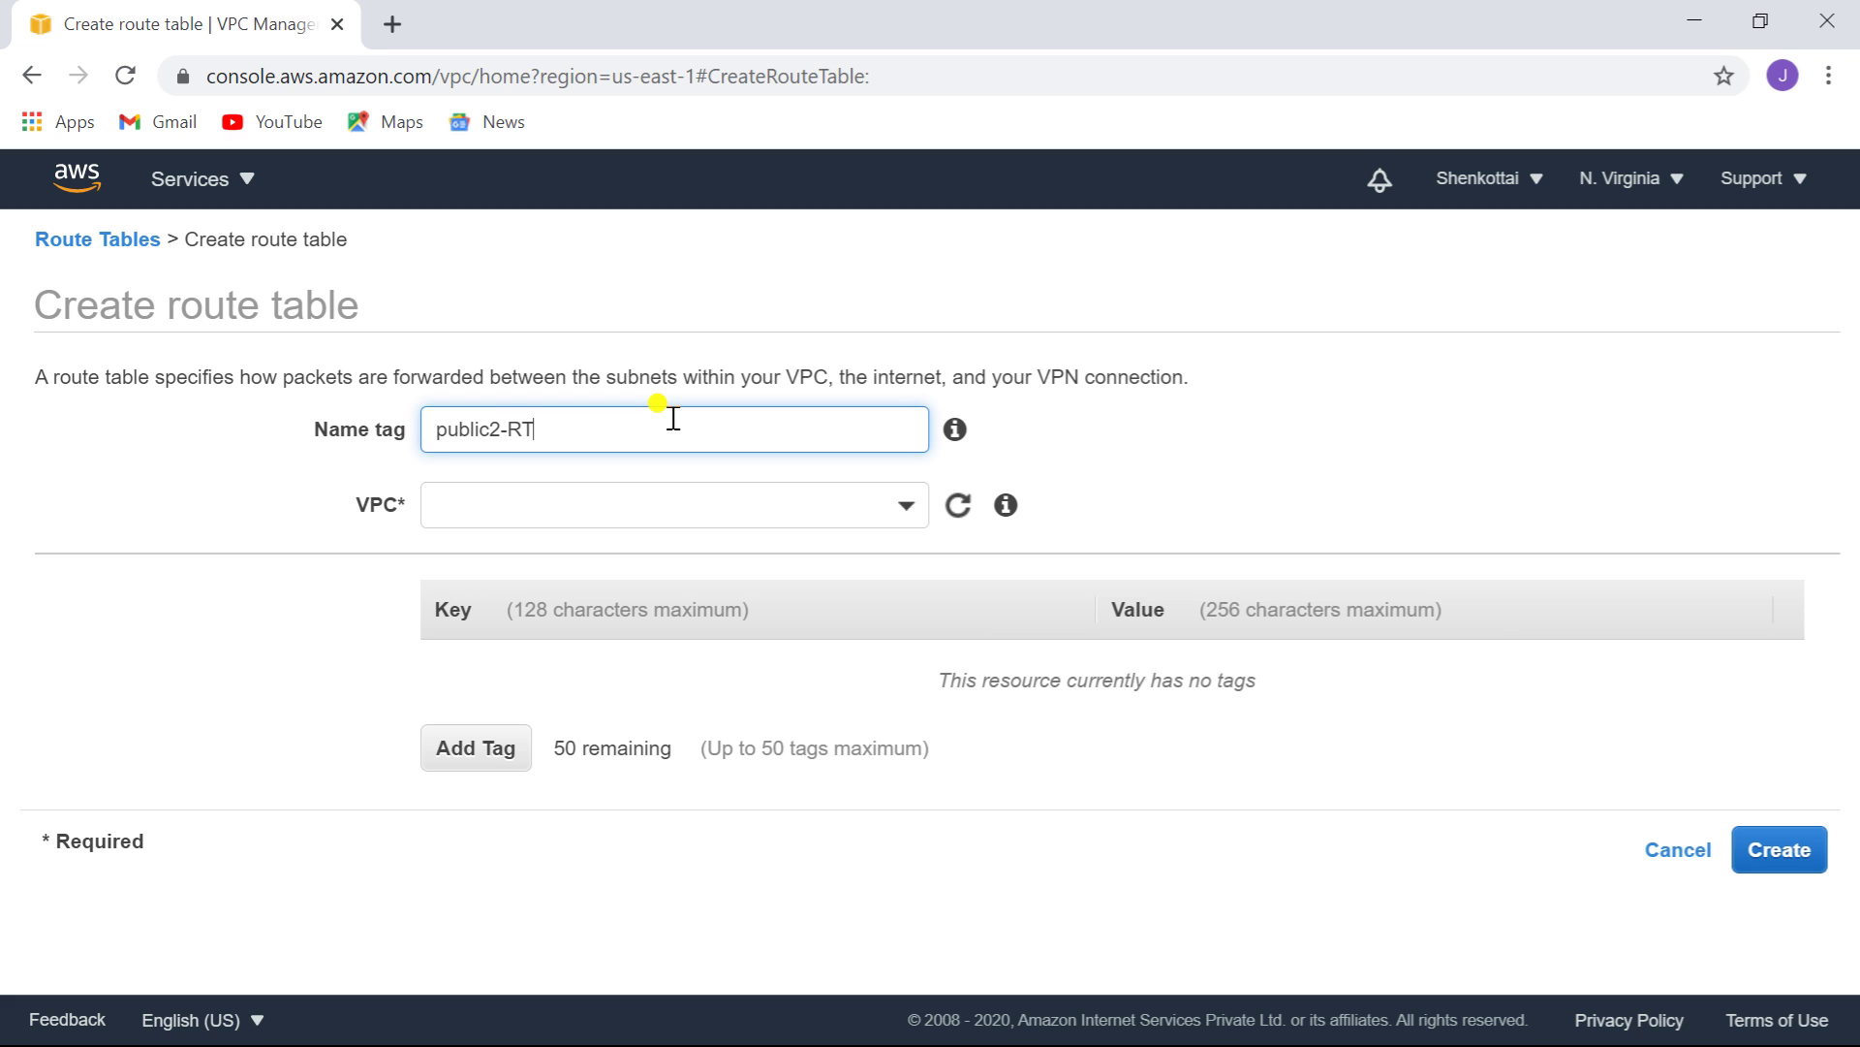
click(707, 499)
click(770, 678)
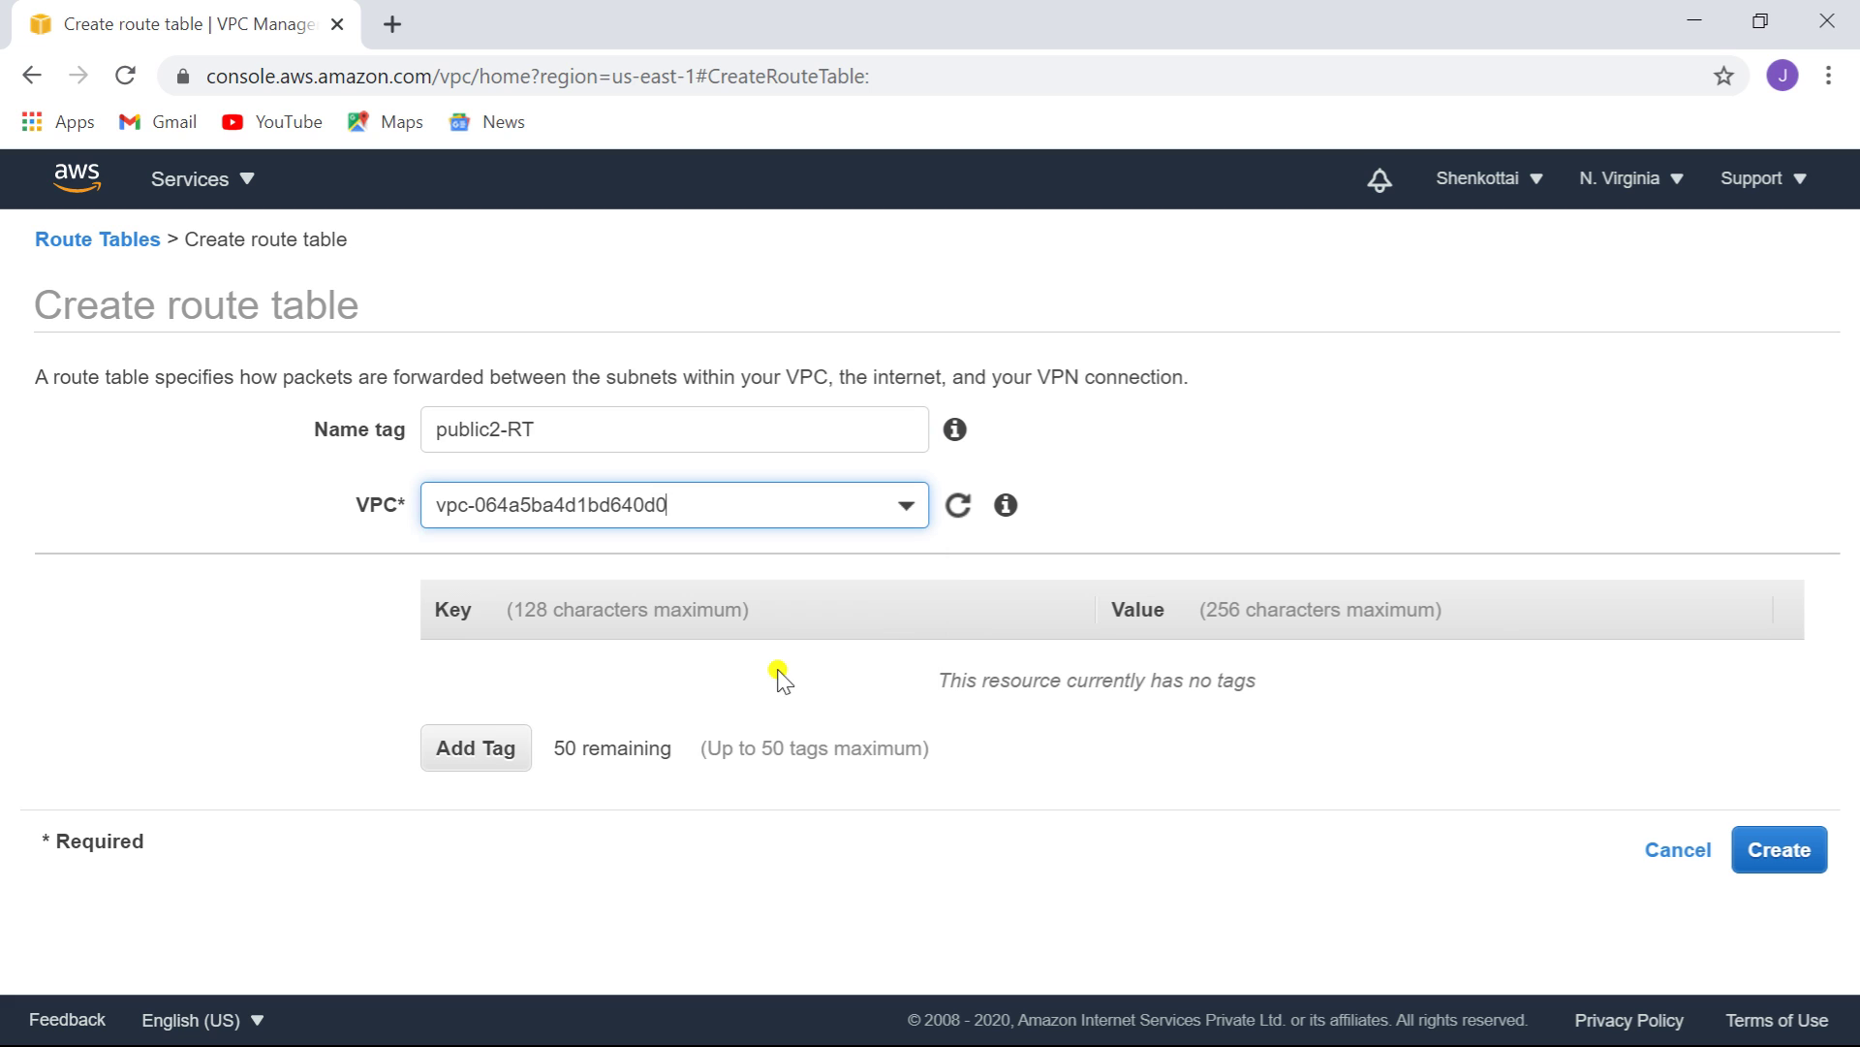
click(1763, 859)
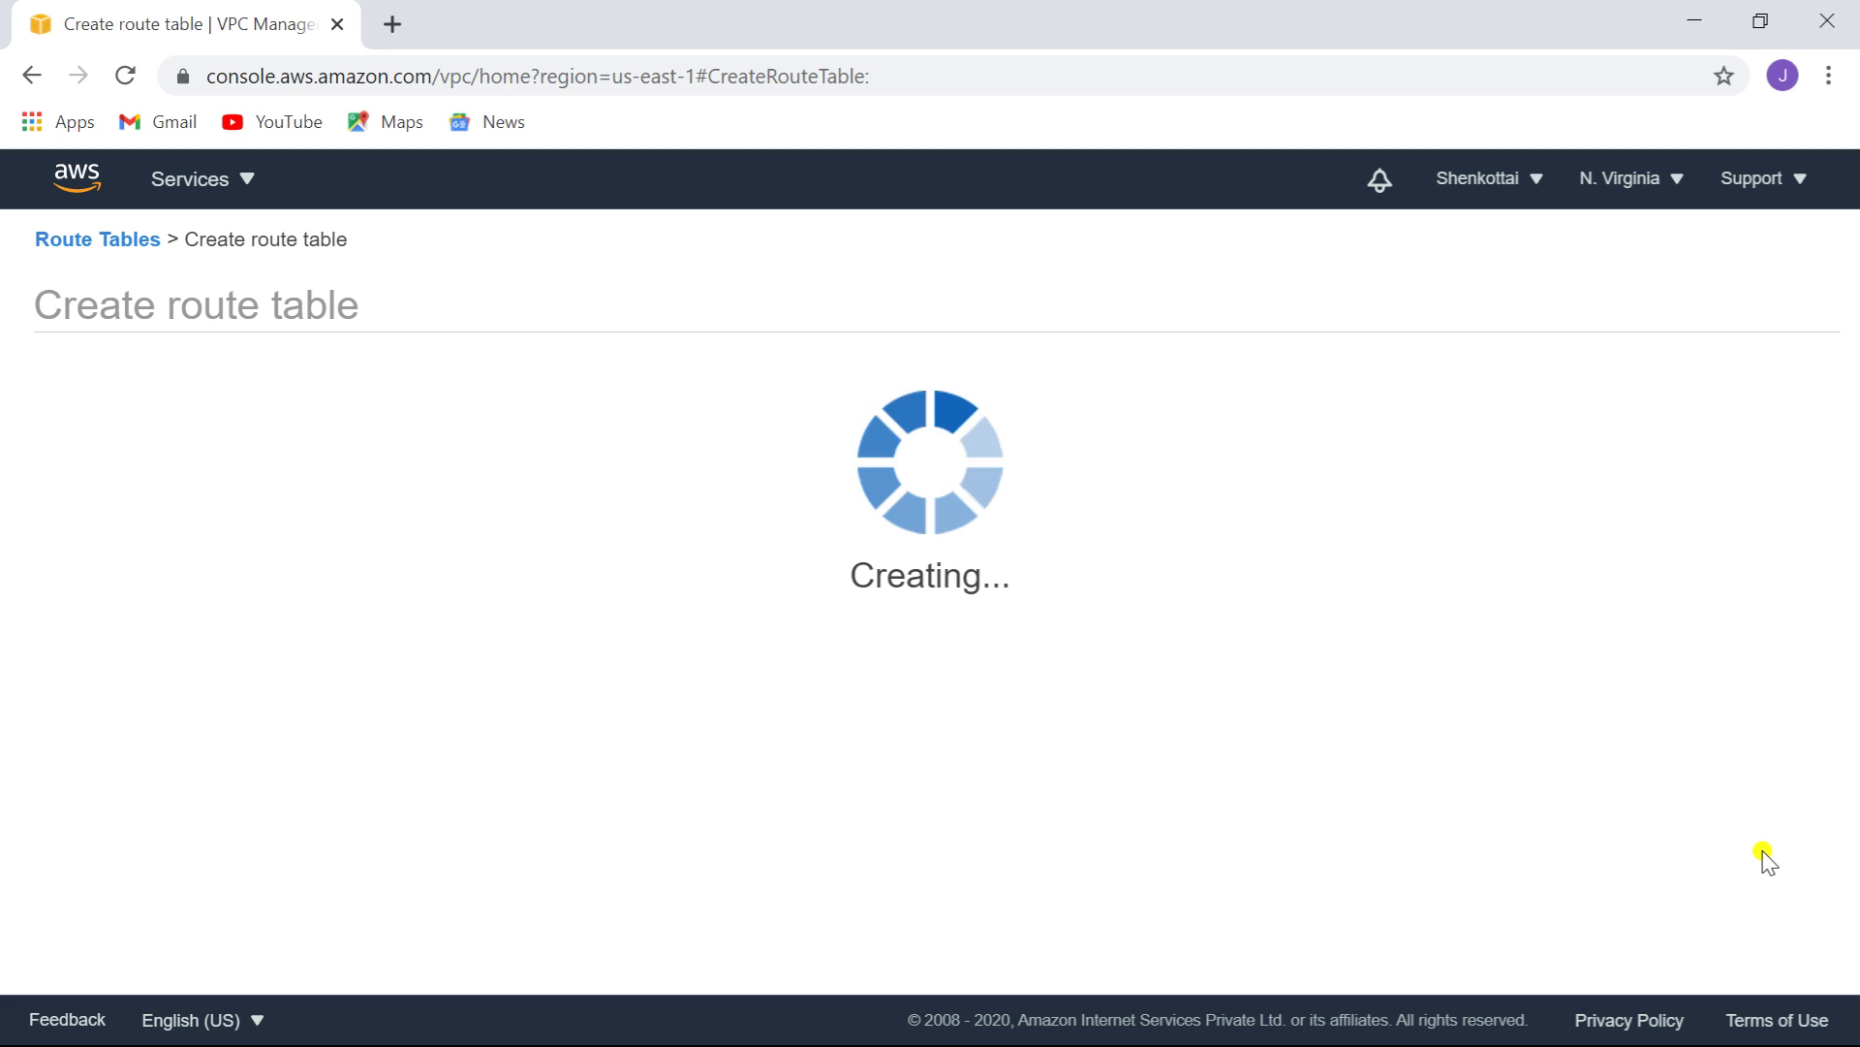
click(1321, 569)
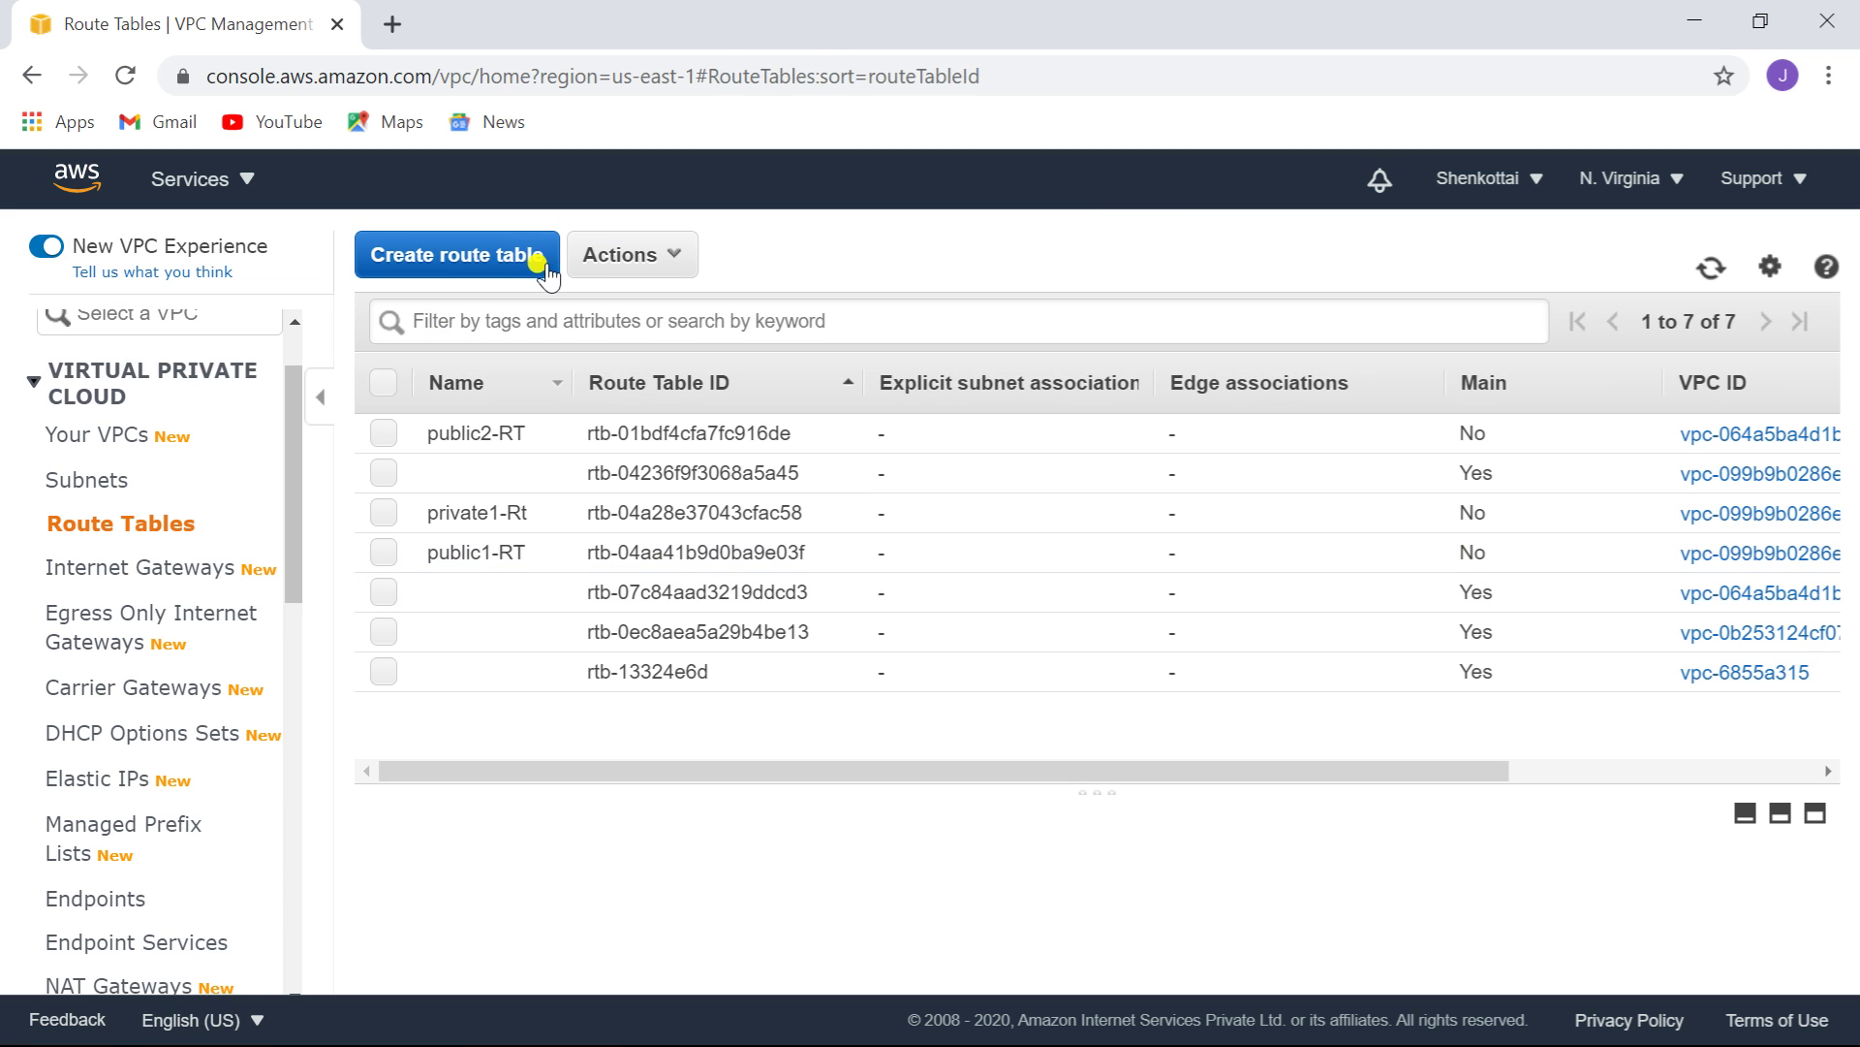
- Create a route table named private2-RT in the VPC named vpc2 and return to the route table list
click(486, 257)
click(601, 411)
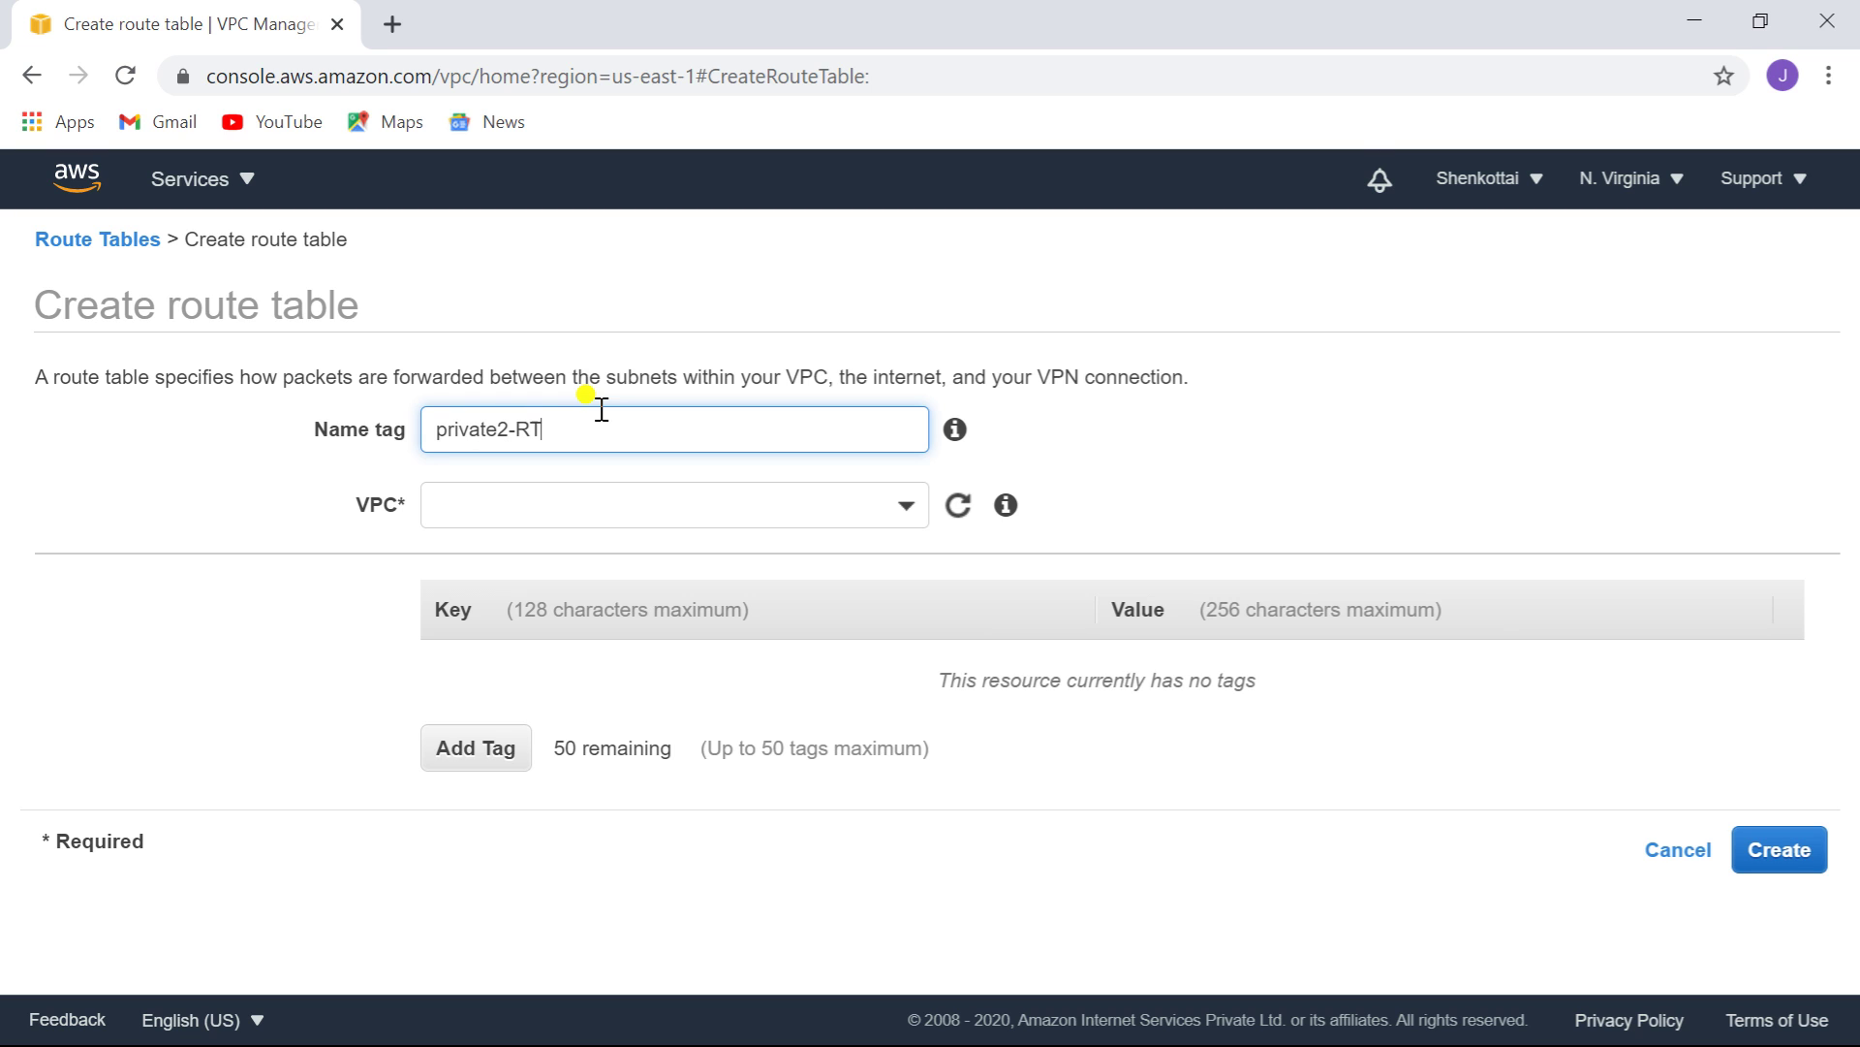
click(614, 496)
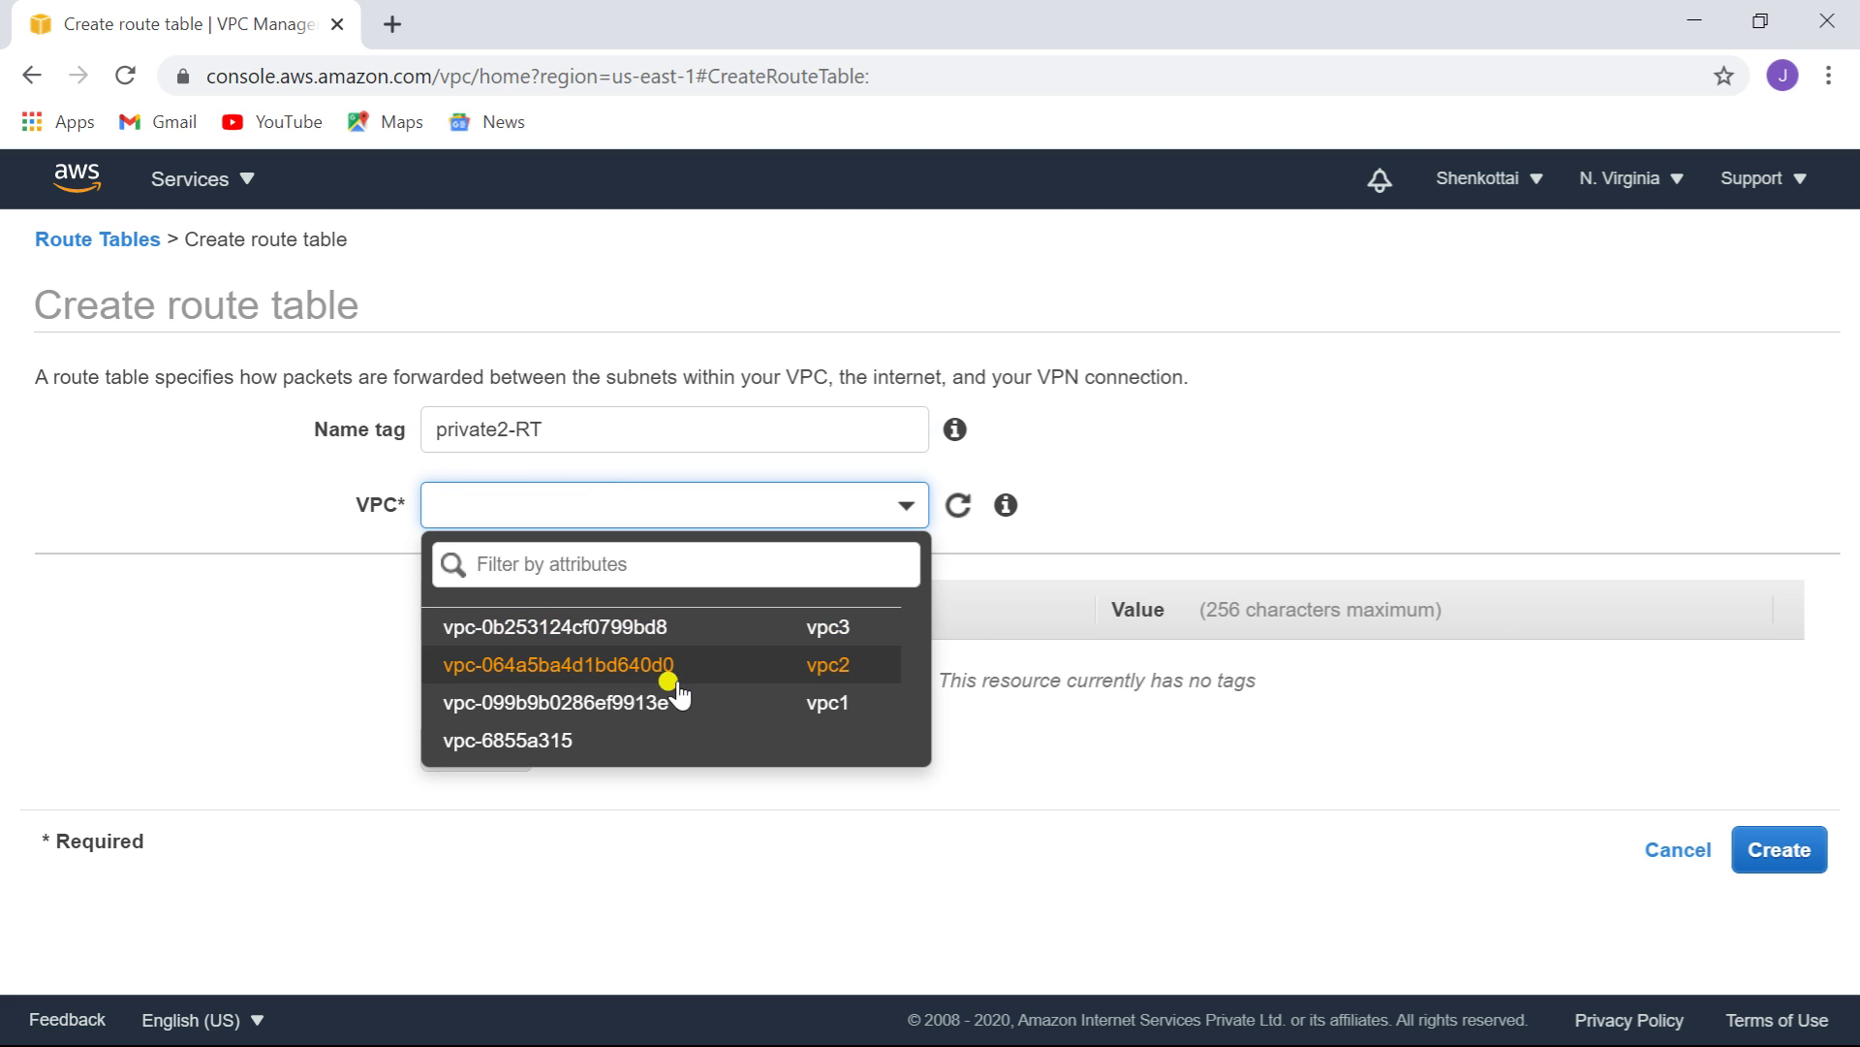
click(715, 664)
click(1789, 854)
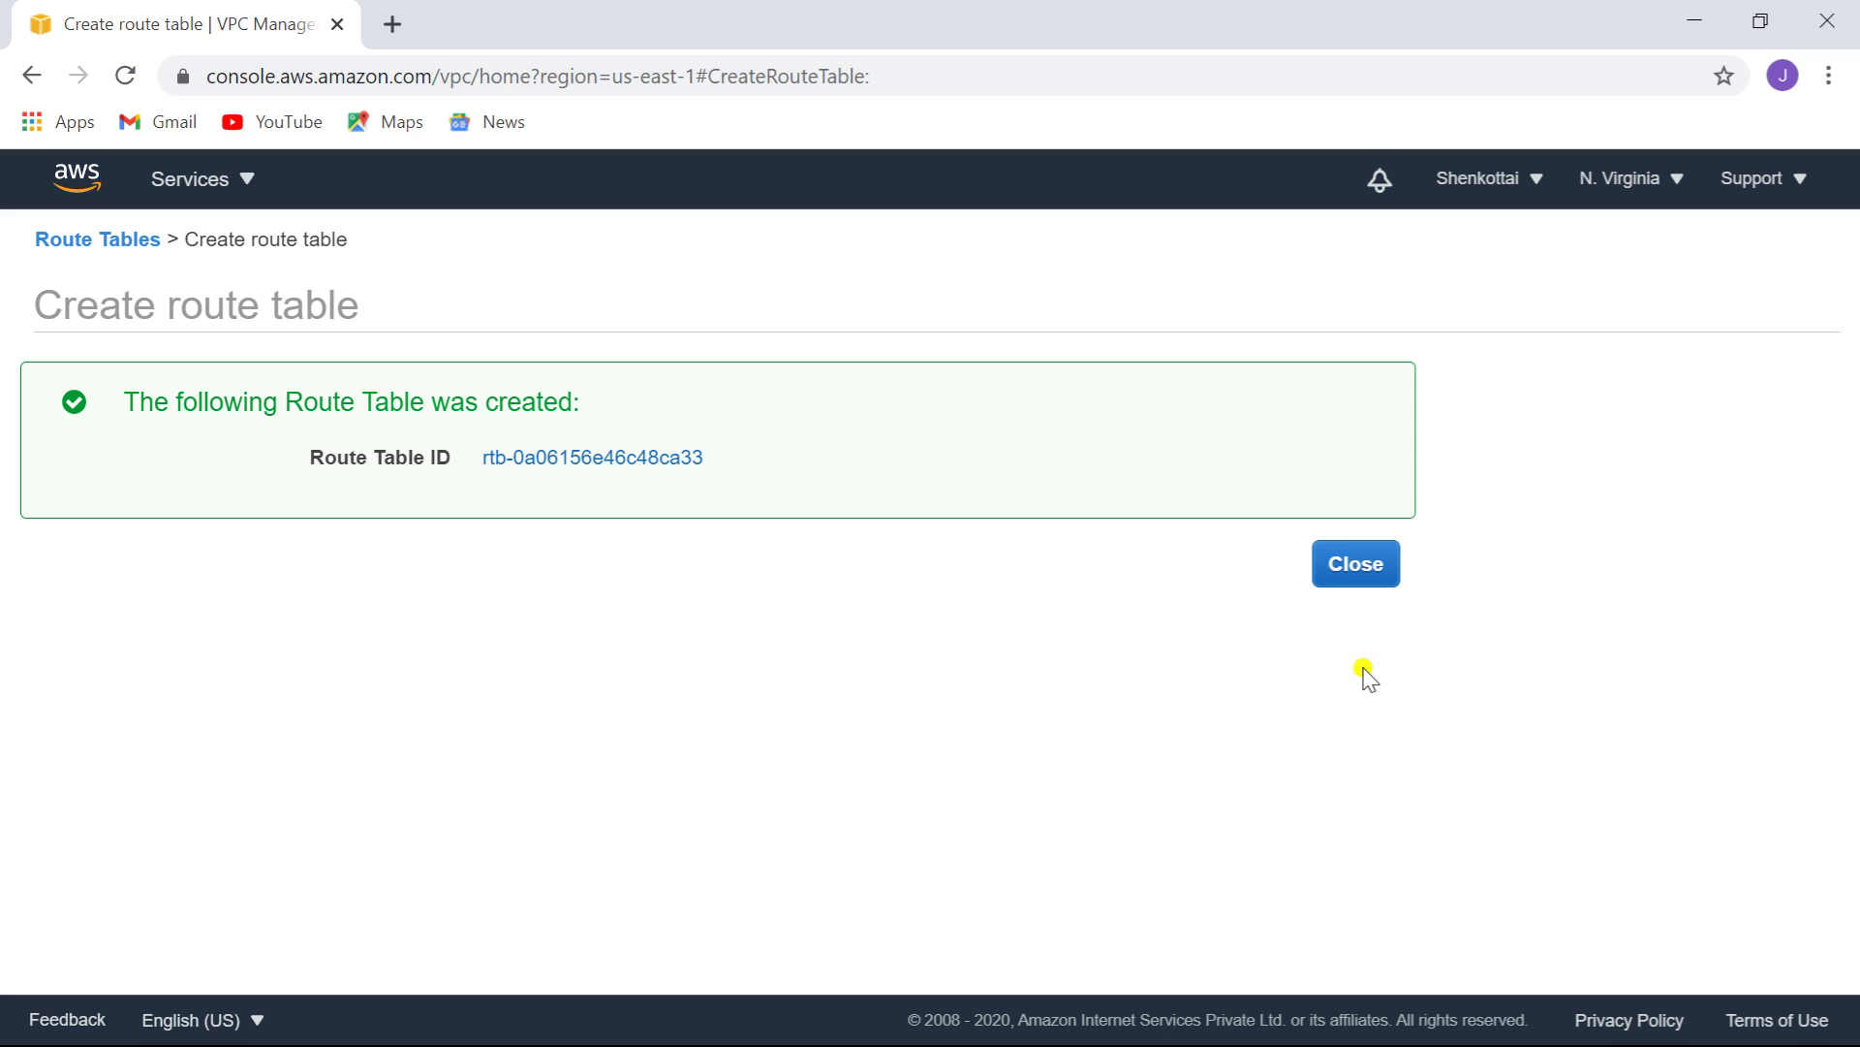
click(1339, 571)
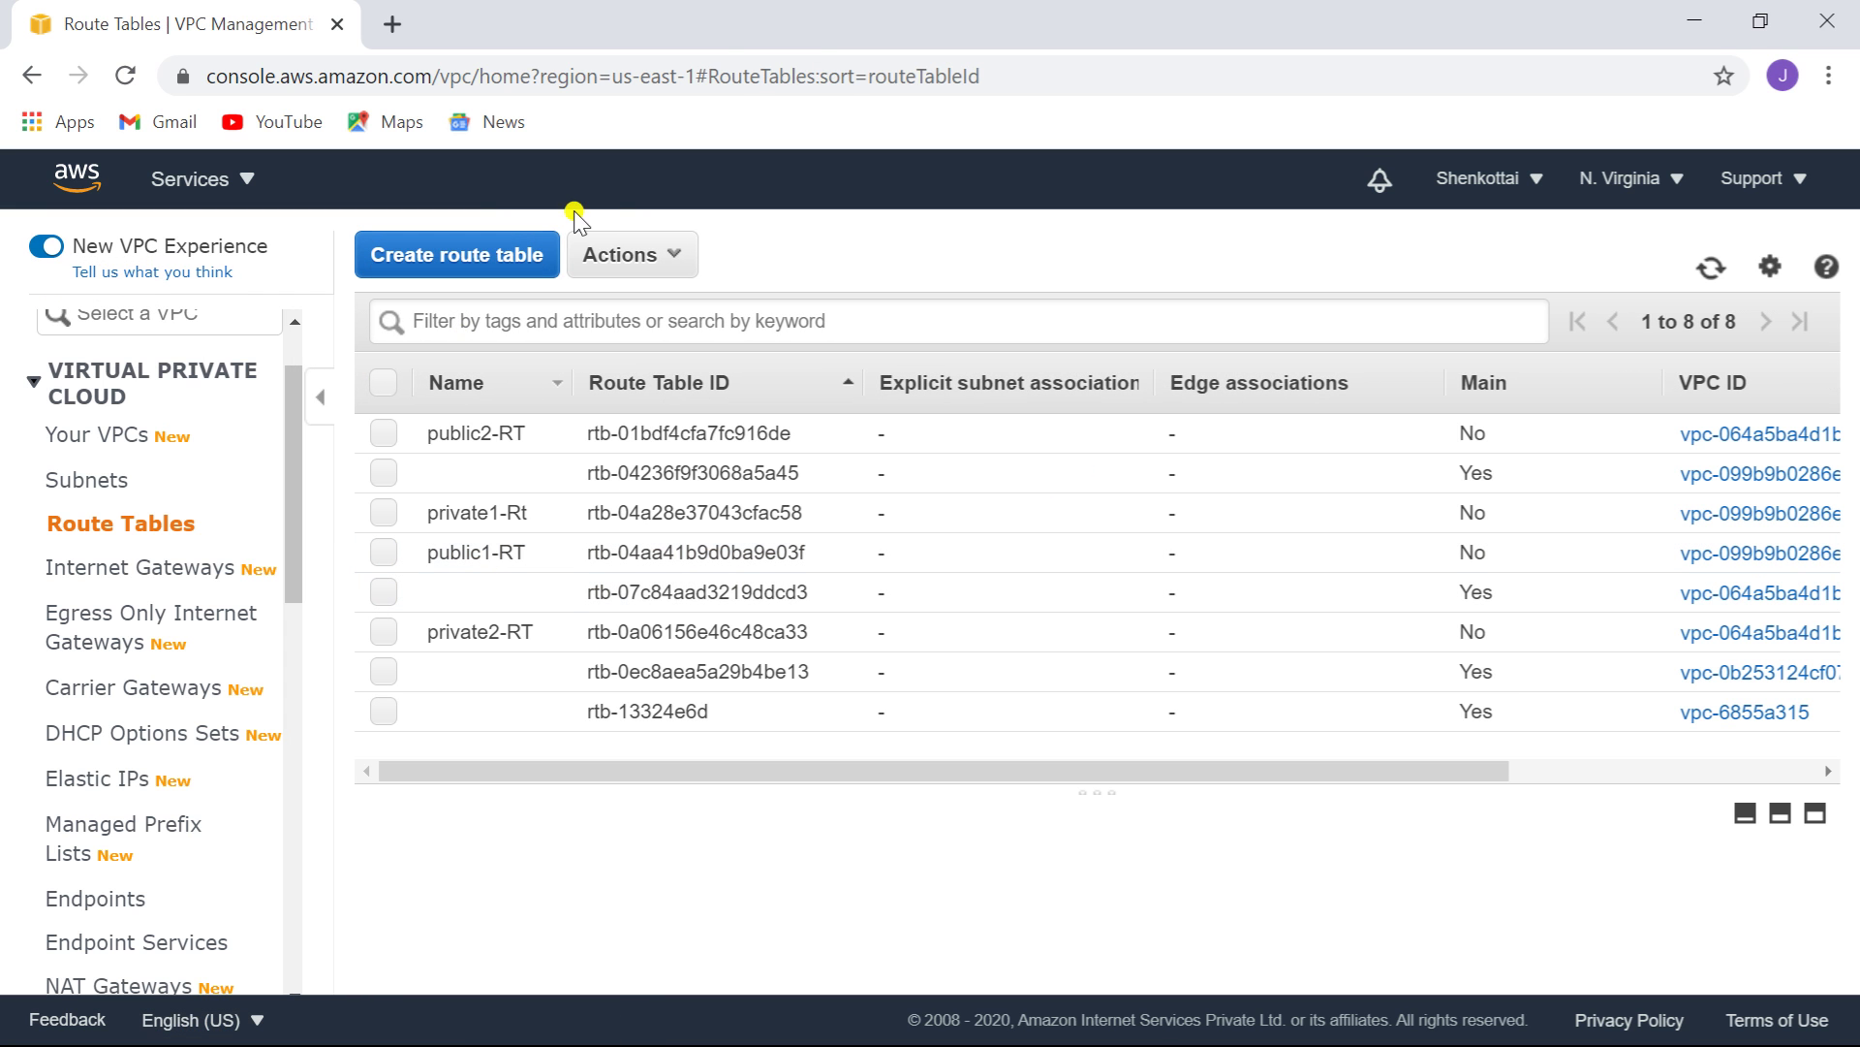
- Create a route table named public3-RT in the VPC named vpc3 and return to the route table list
click(489, 255)
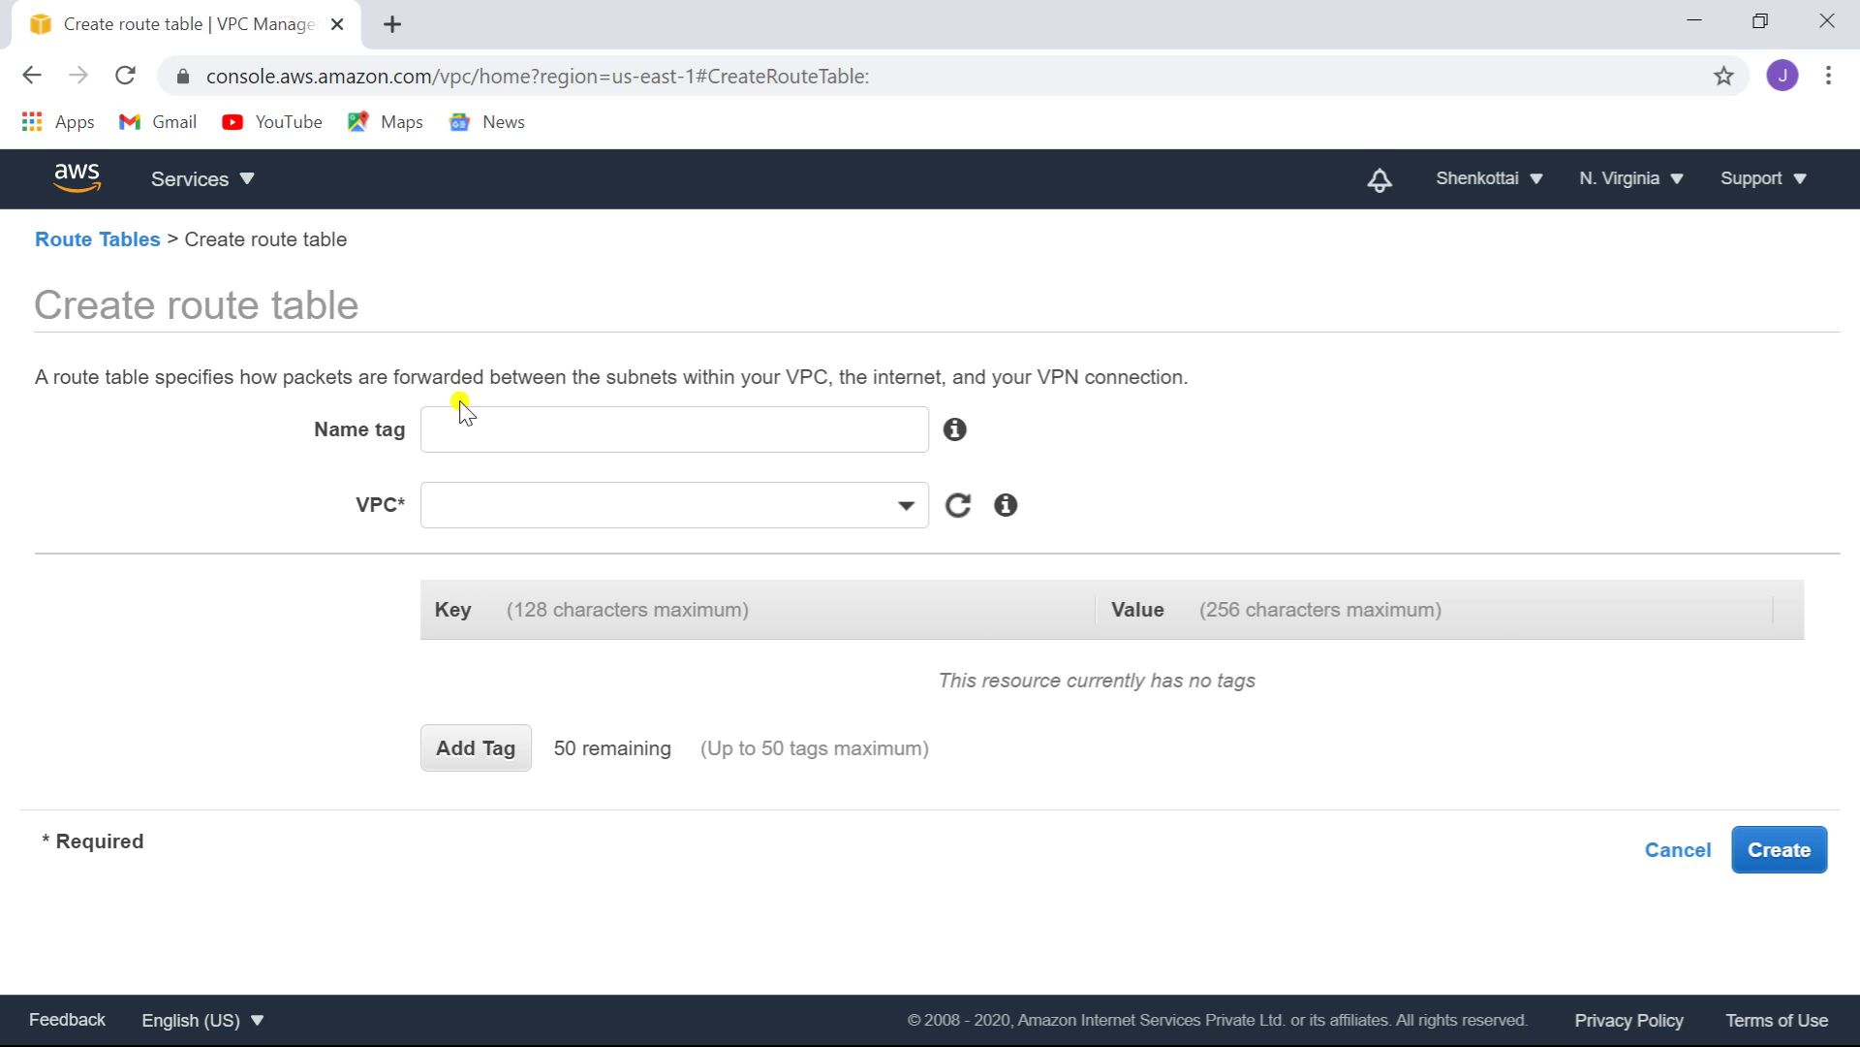
click(516, 417)
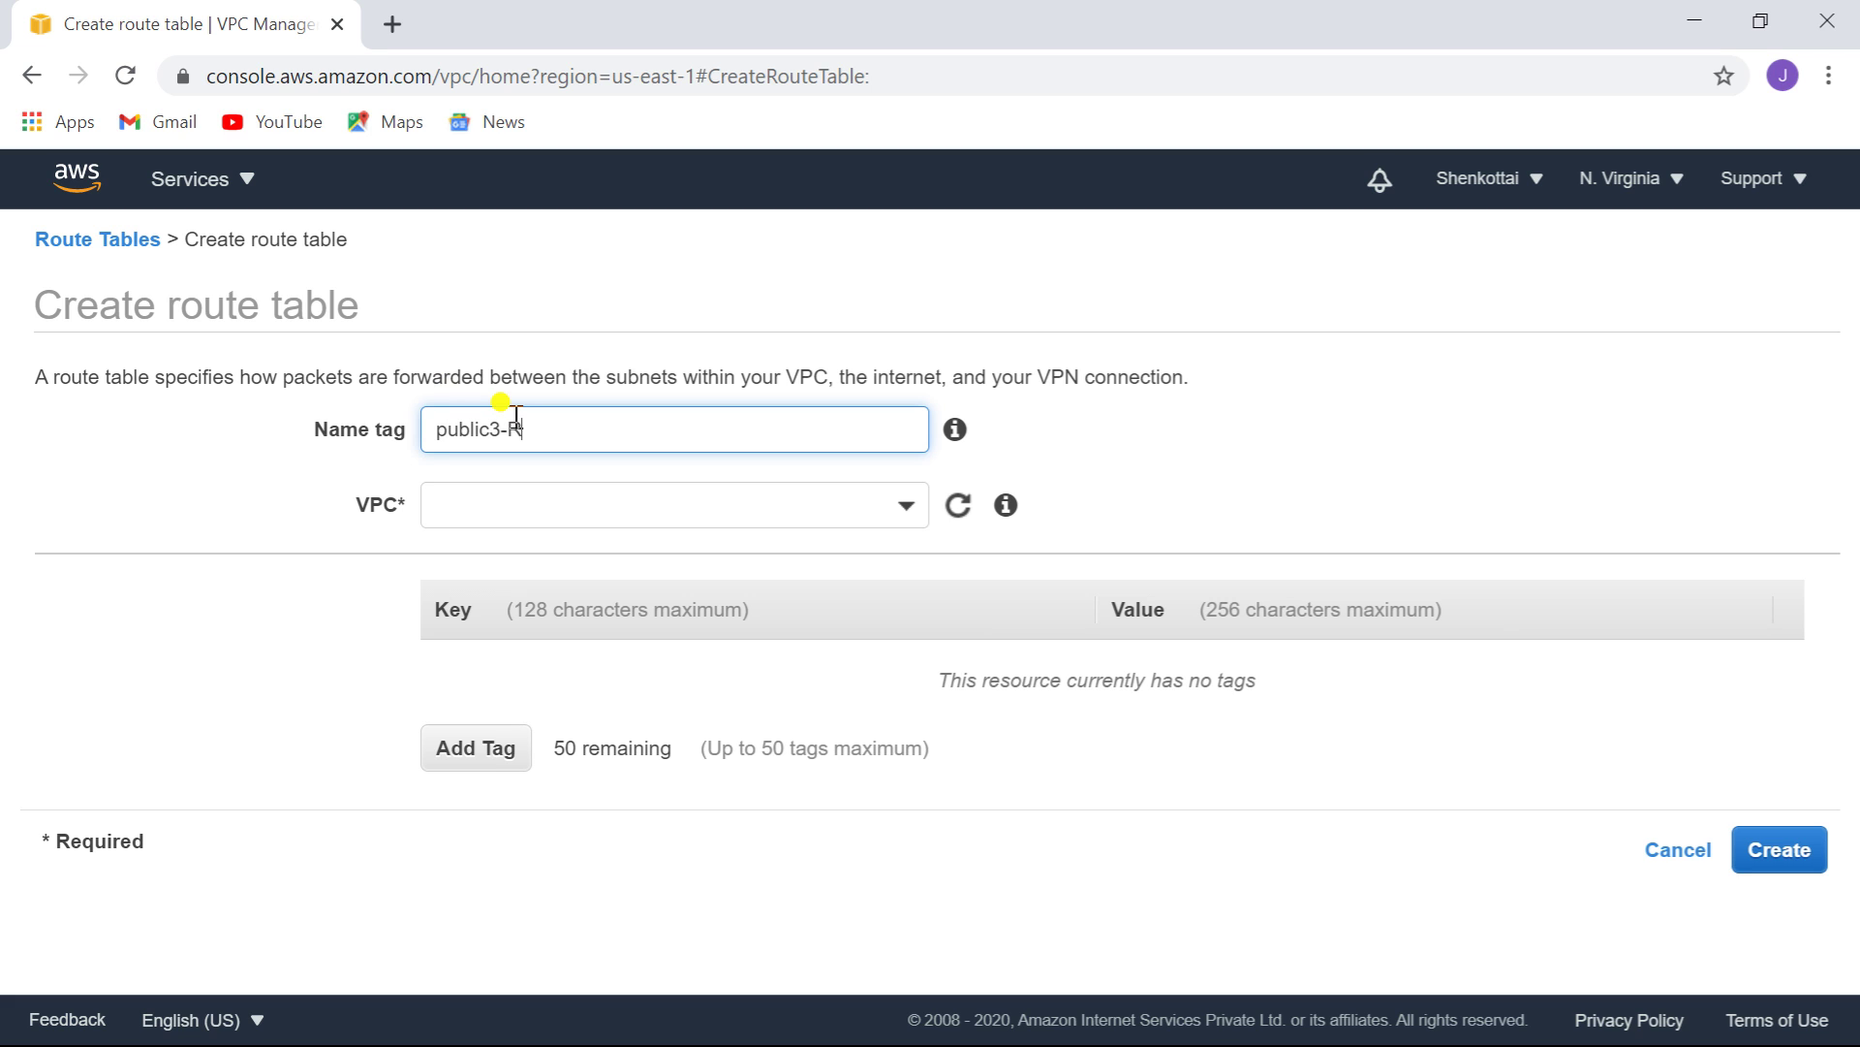
click(560, 500)
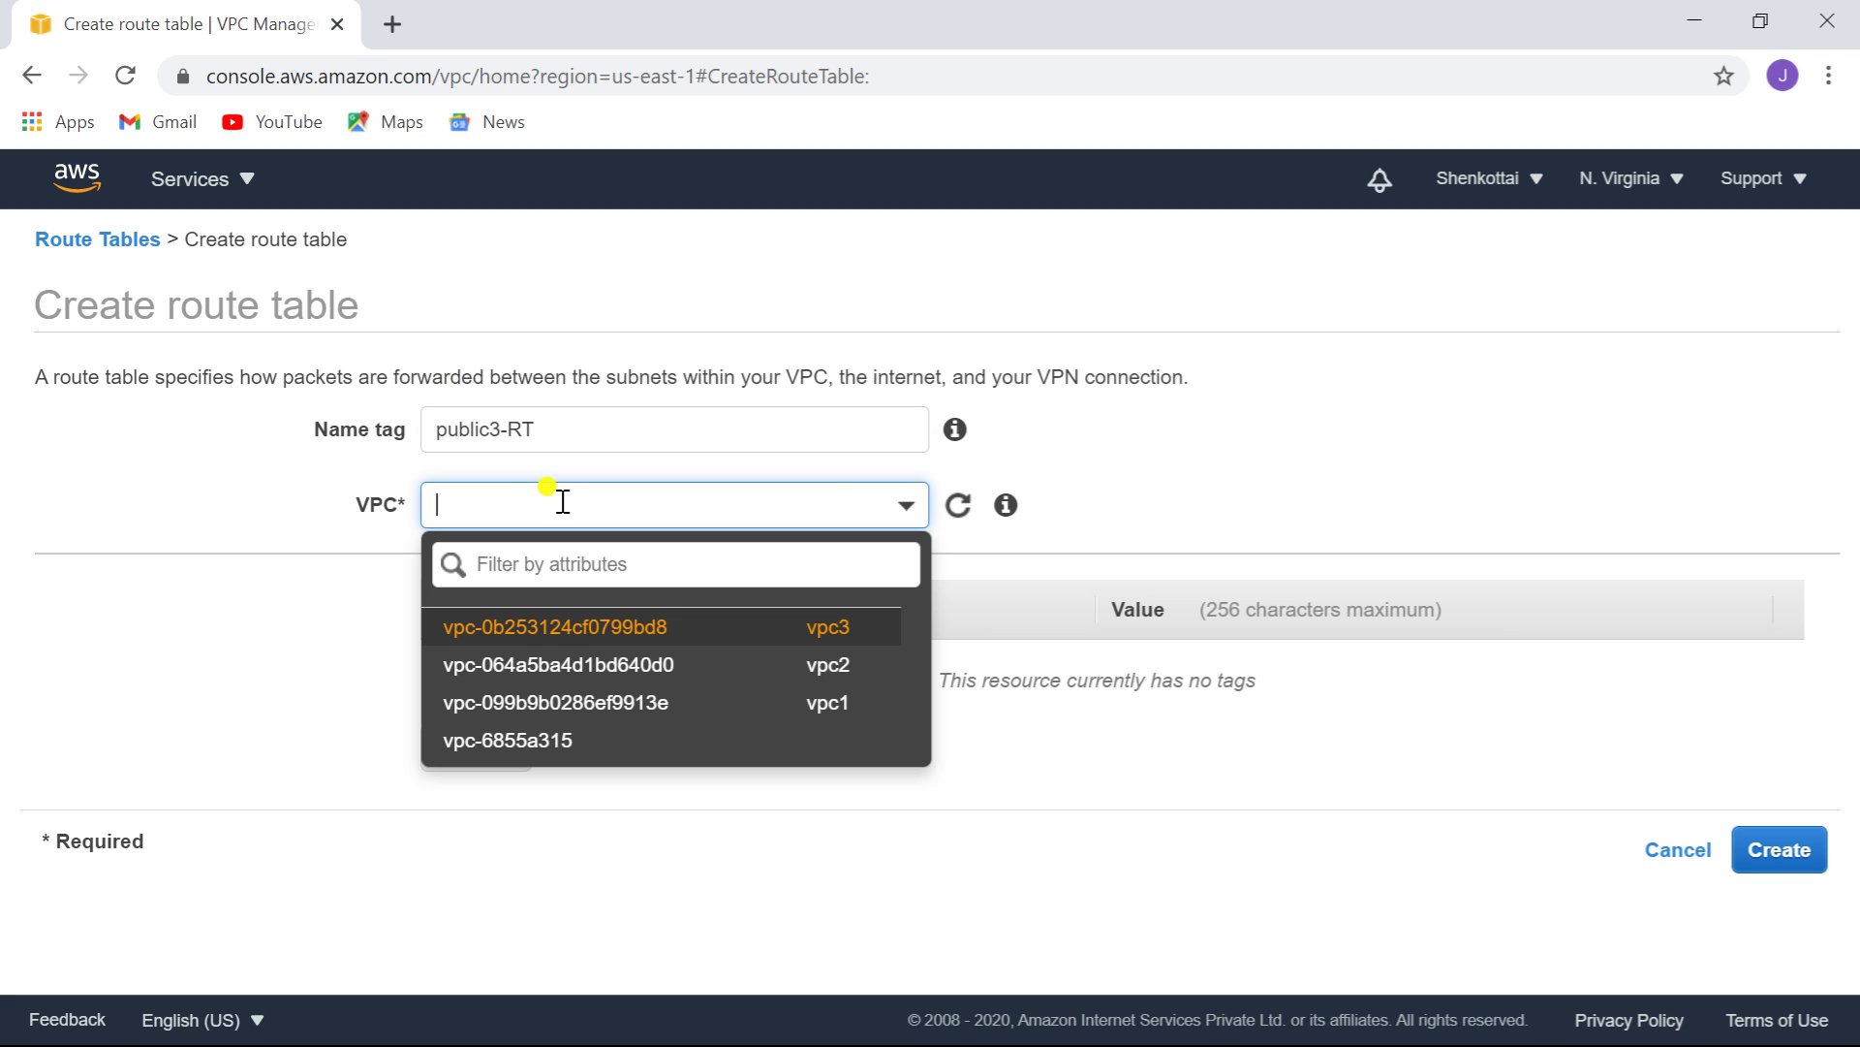
click(572, 628)
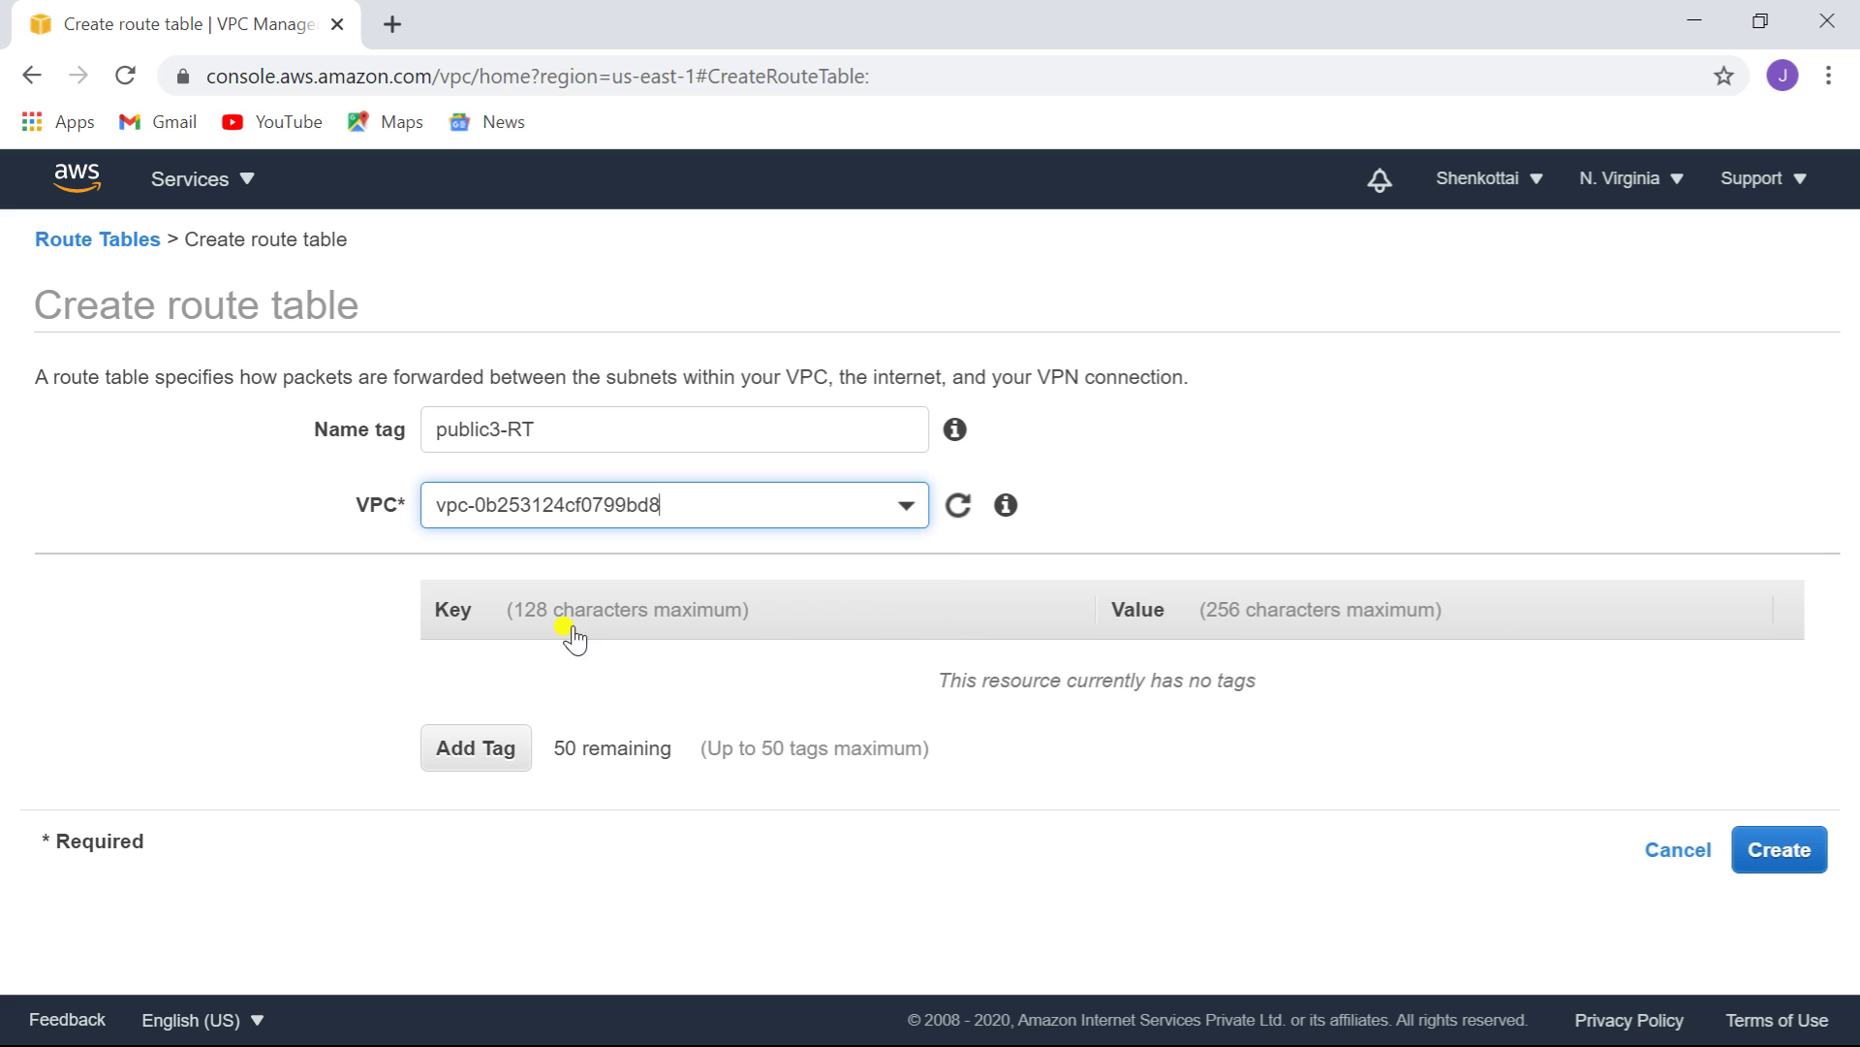
click(1793, 851)
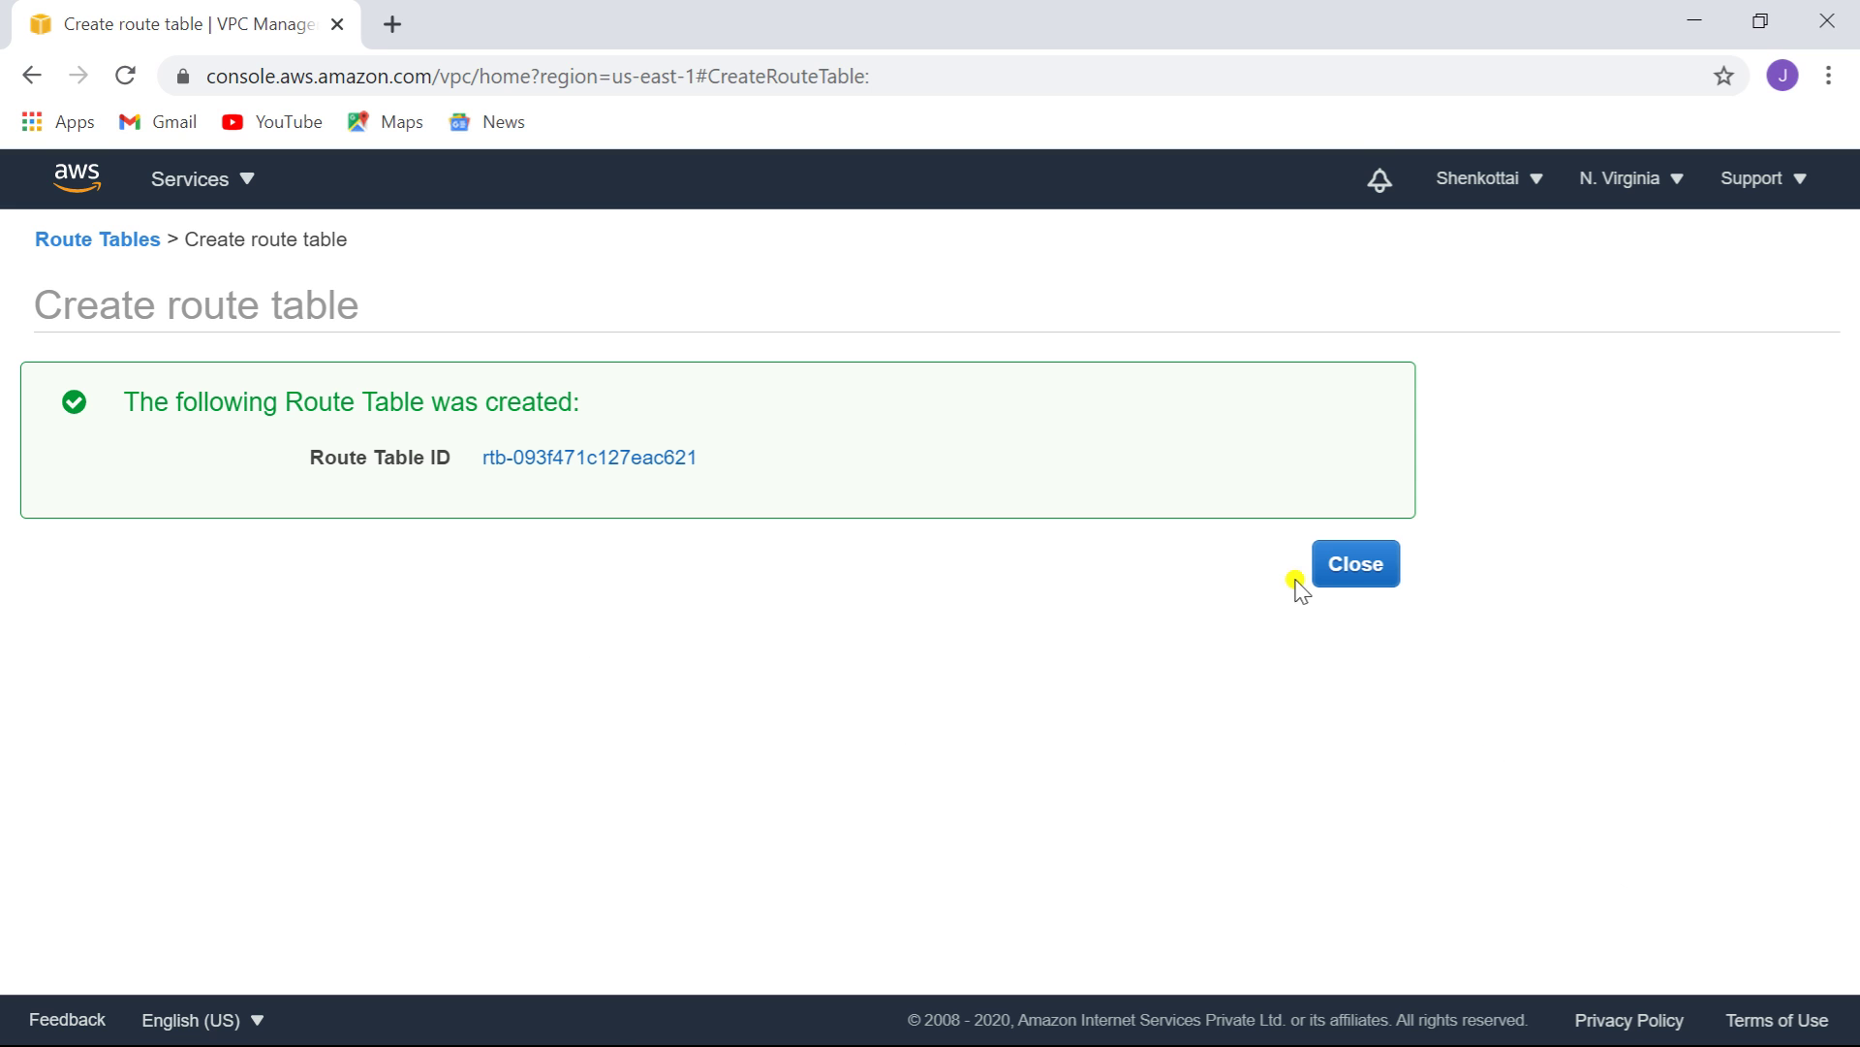
click(1351, 571)
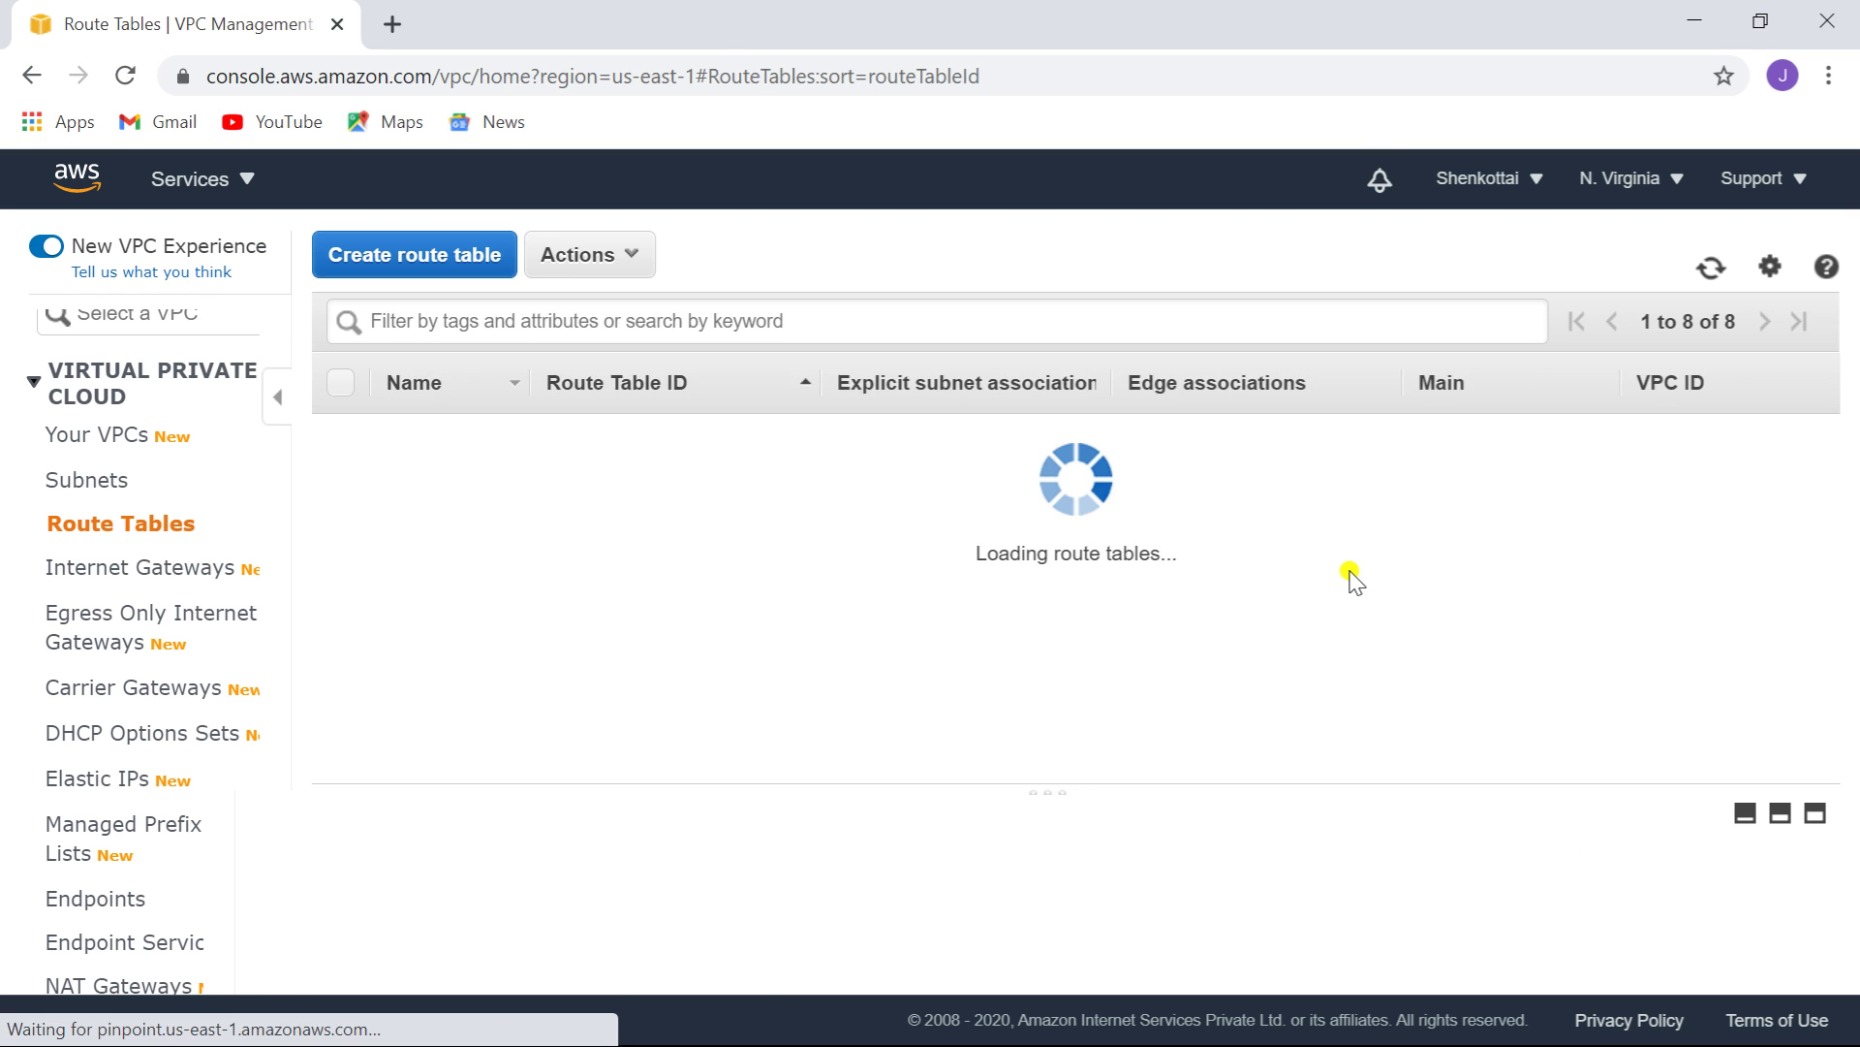
- Create a route table named private3-RT in the VPC named vpc3 and return to the route table list
click(459, 260)
click(586, 430)
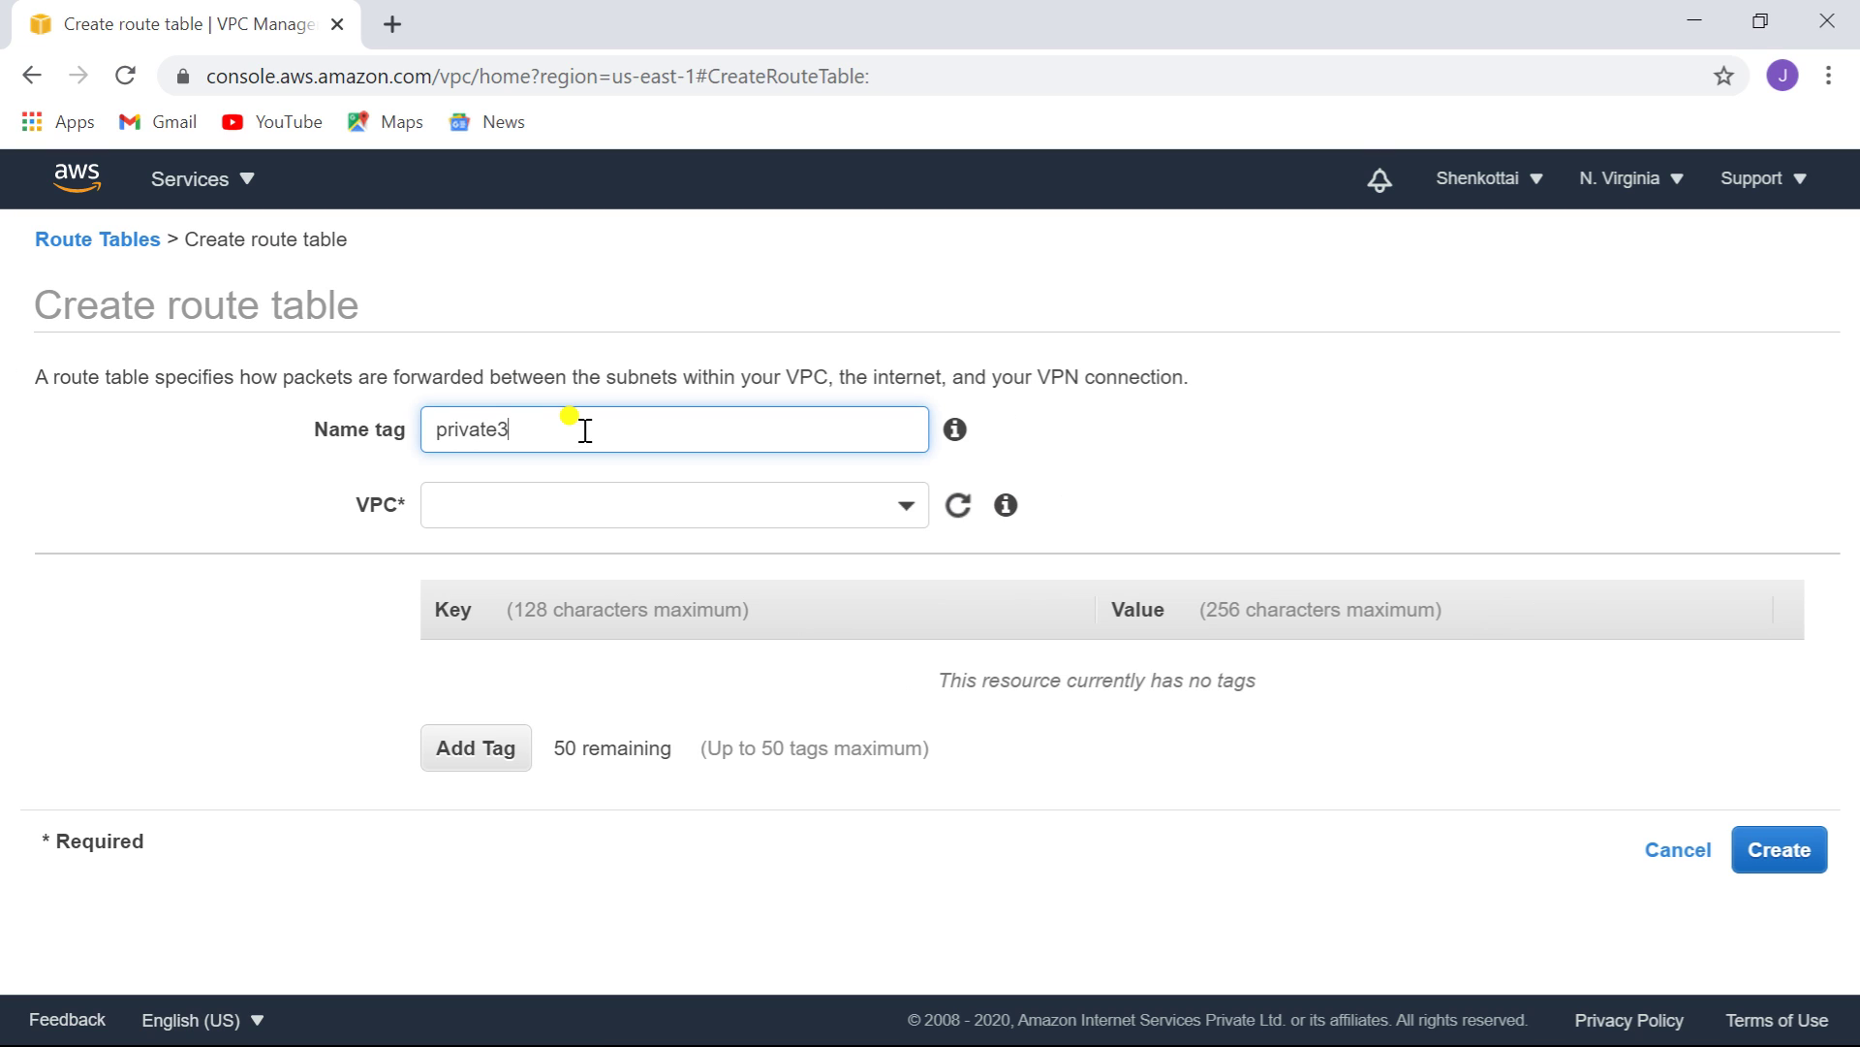
text(private3-RT)
click(588, 498)
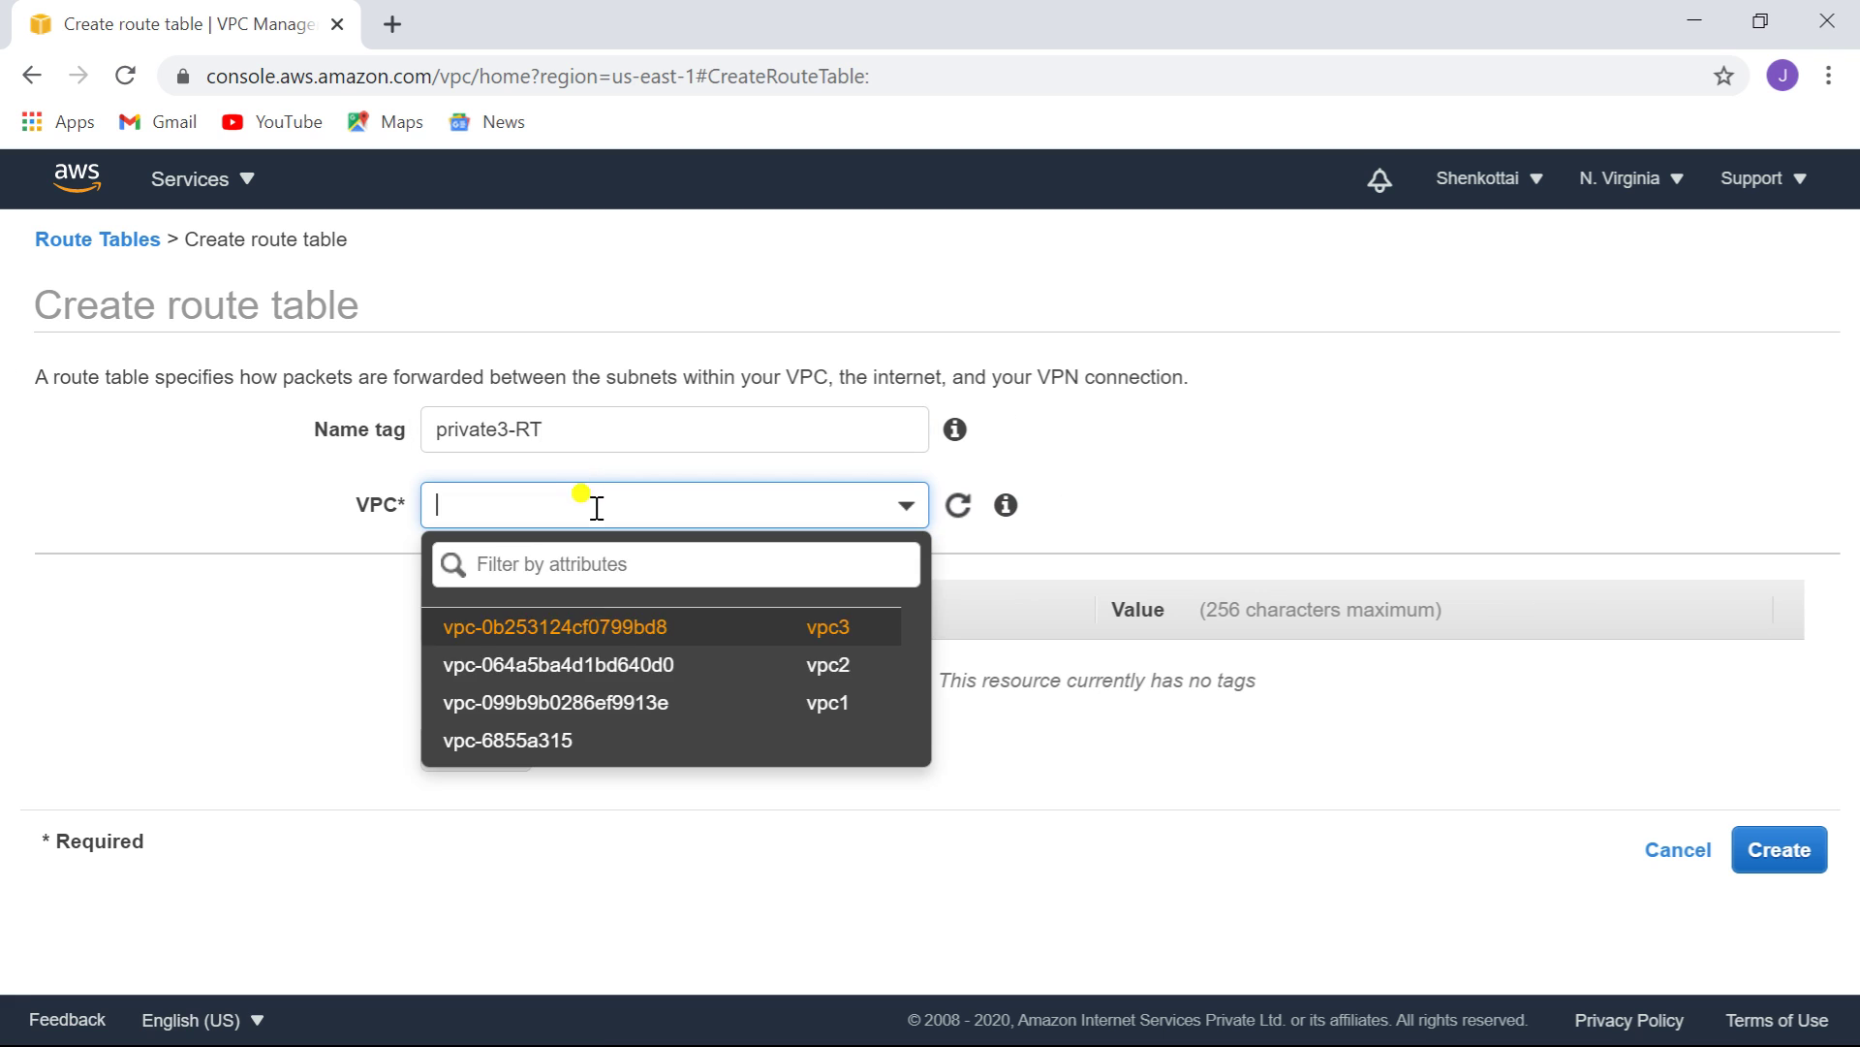
click(627, 630)
click(1785, 850)
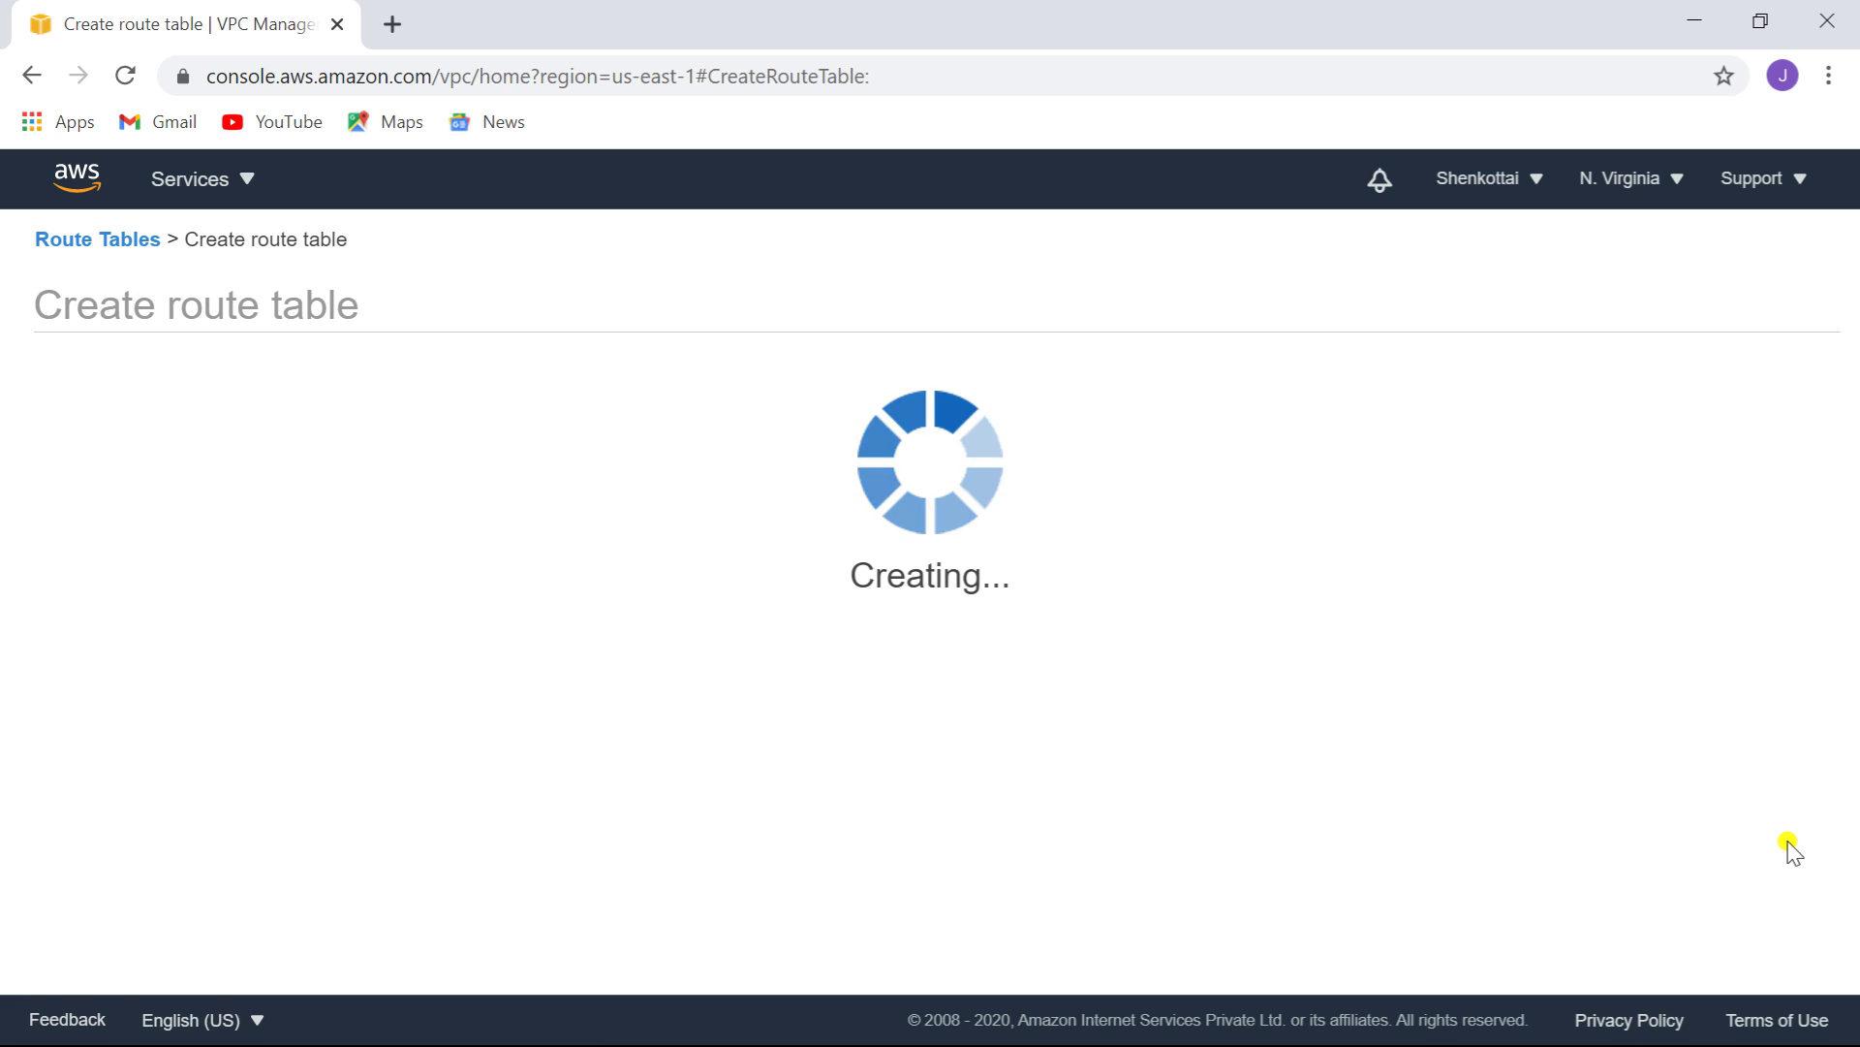
click(1361, 566)
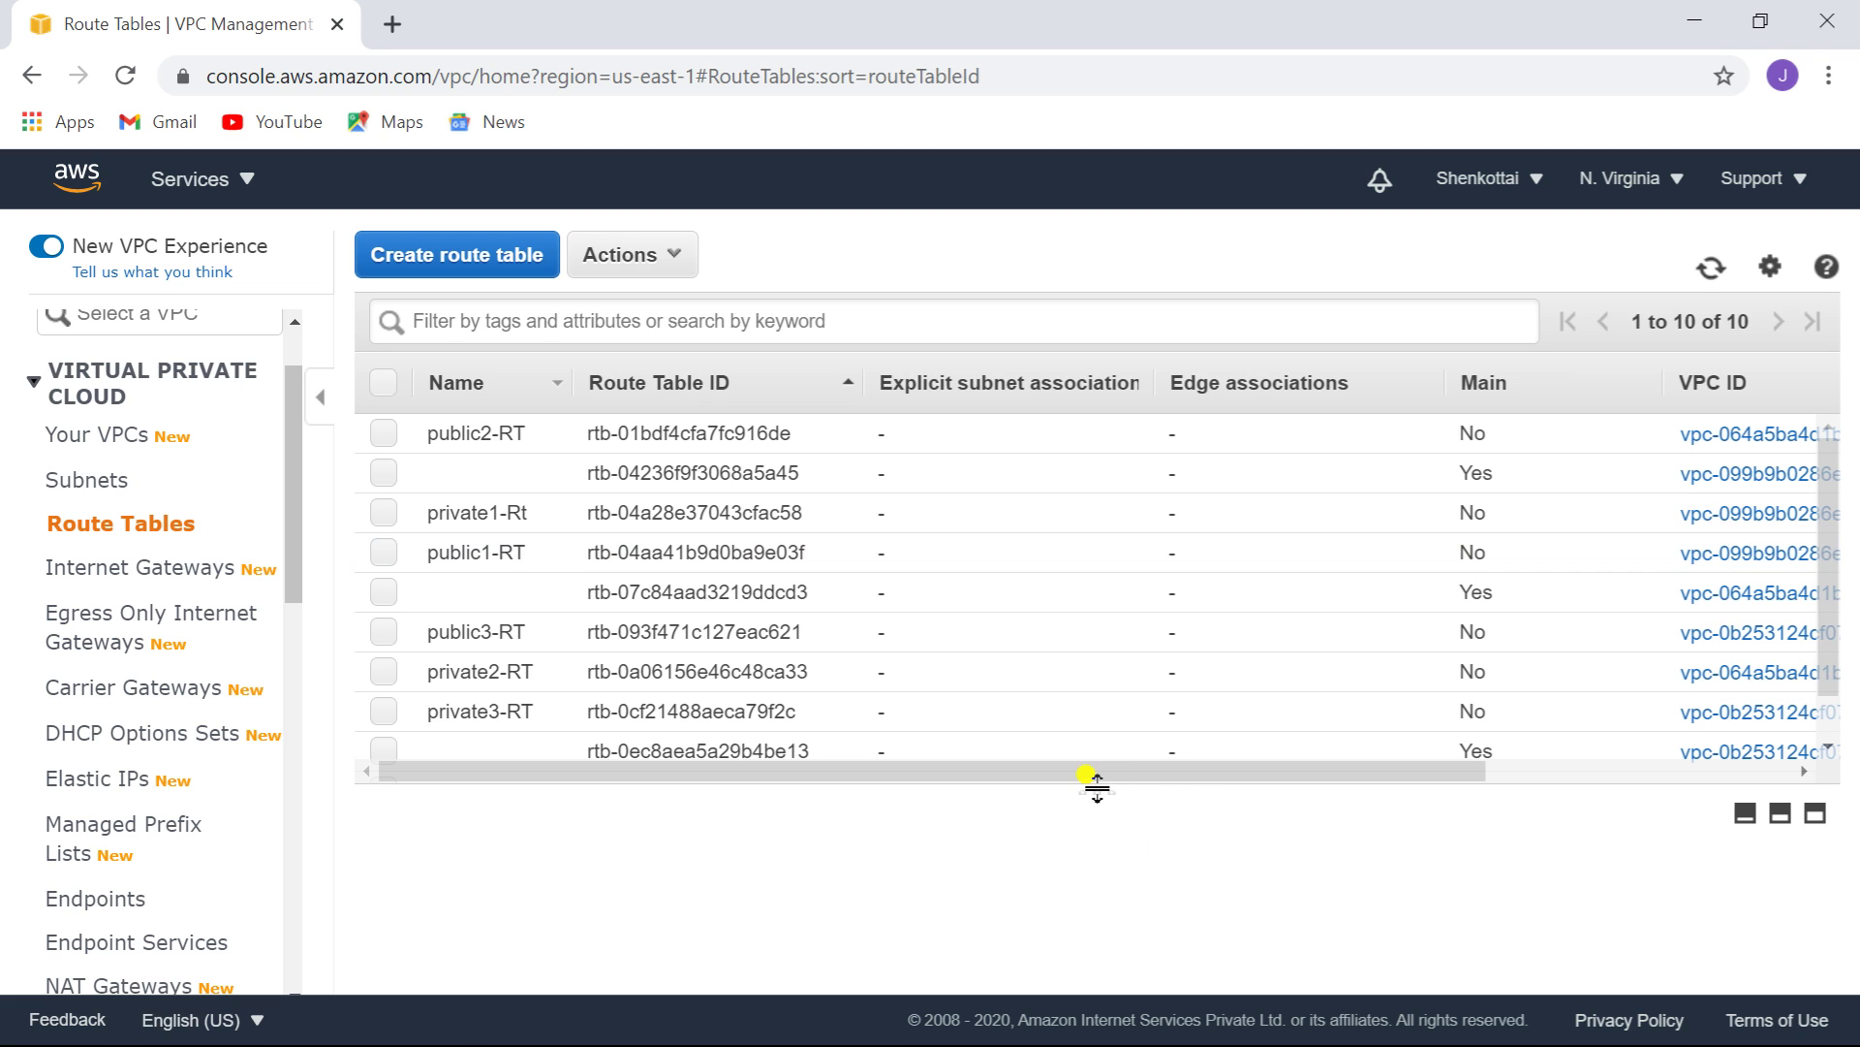
- Add a route to public1-RT with destination 0.0.0.0/0 and the internet gateway igw1 as target, save it and return to the list
drag(1100, 793, 1098, 816)
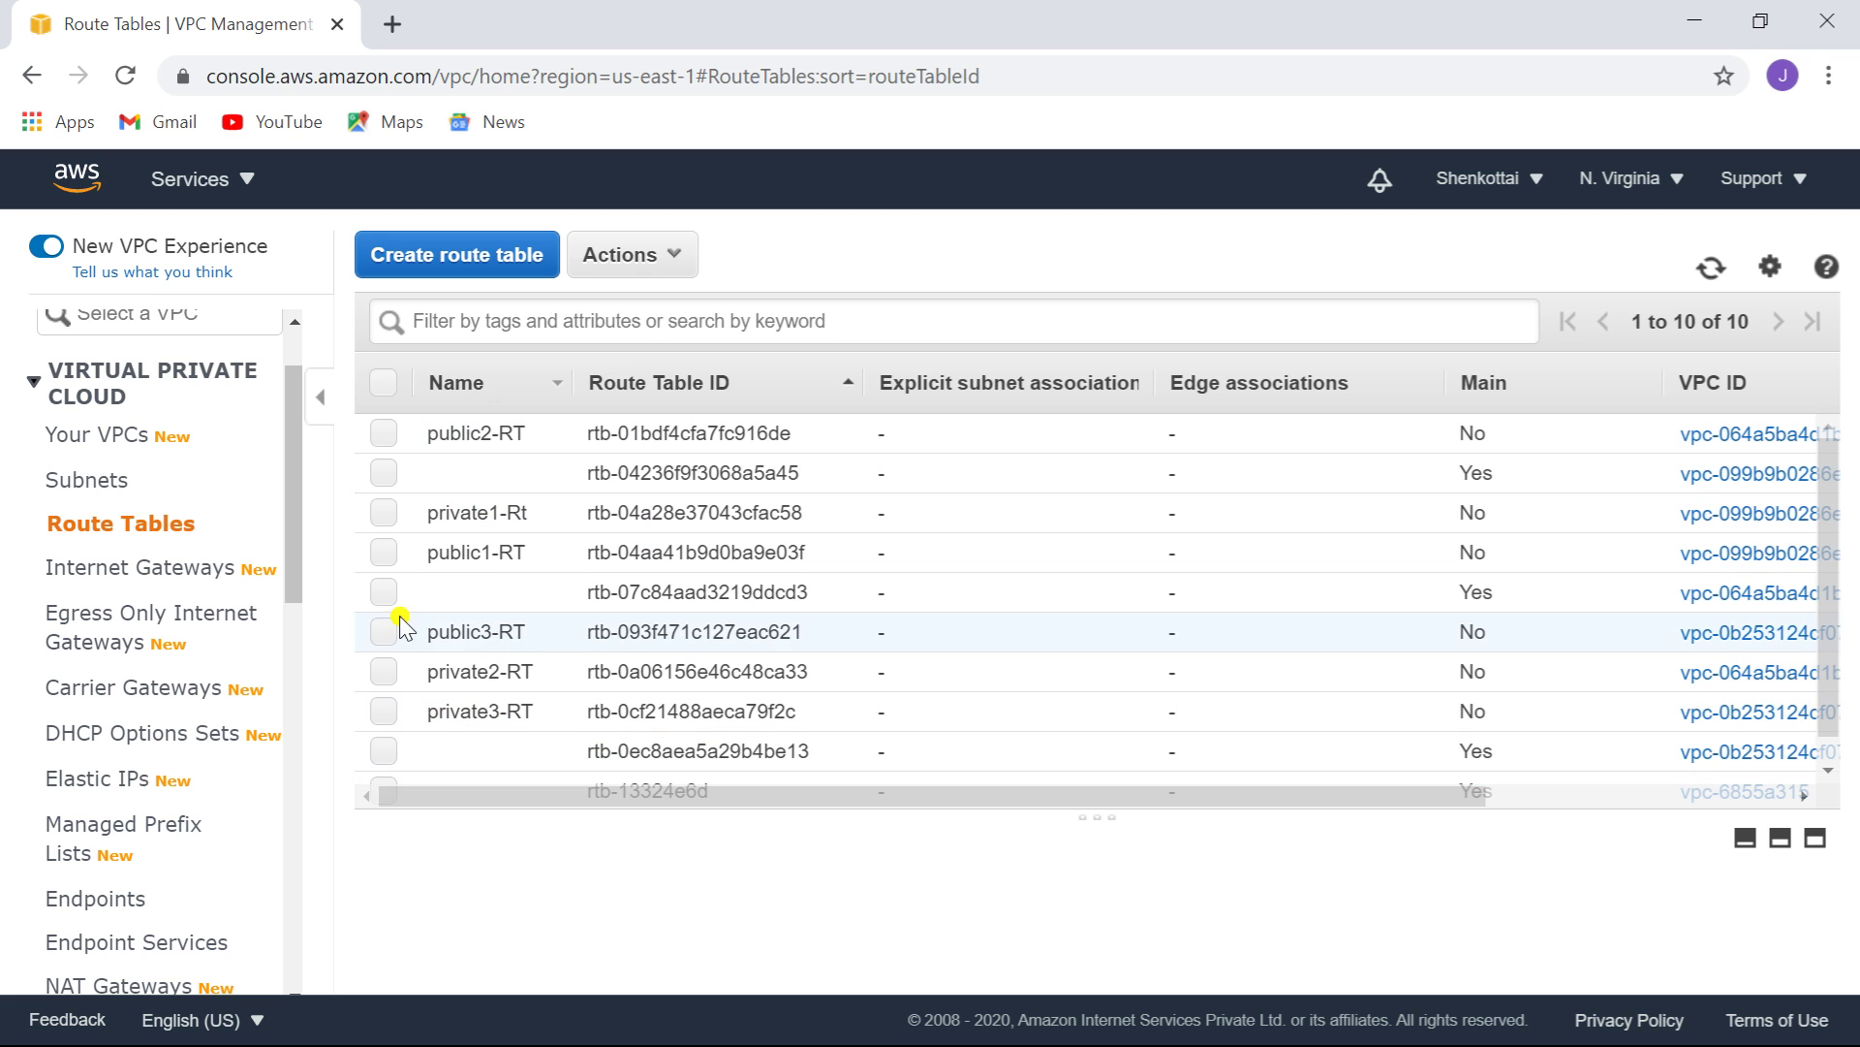
click(384, 555)
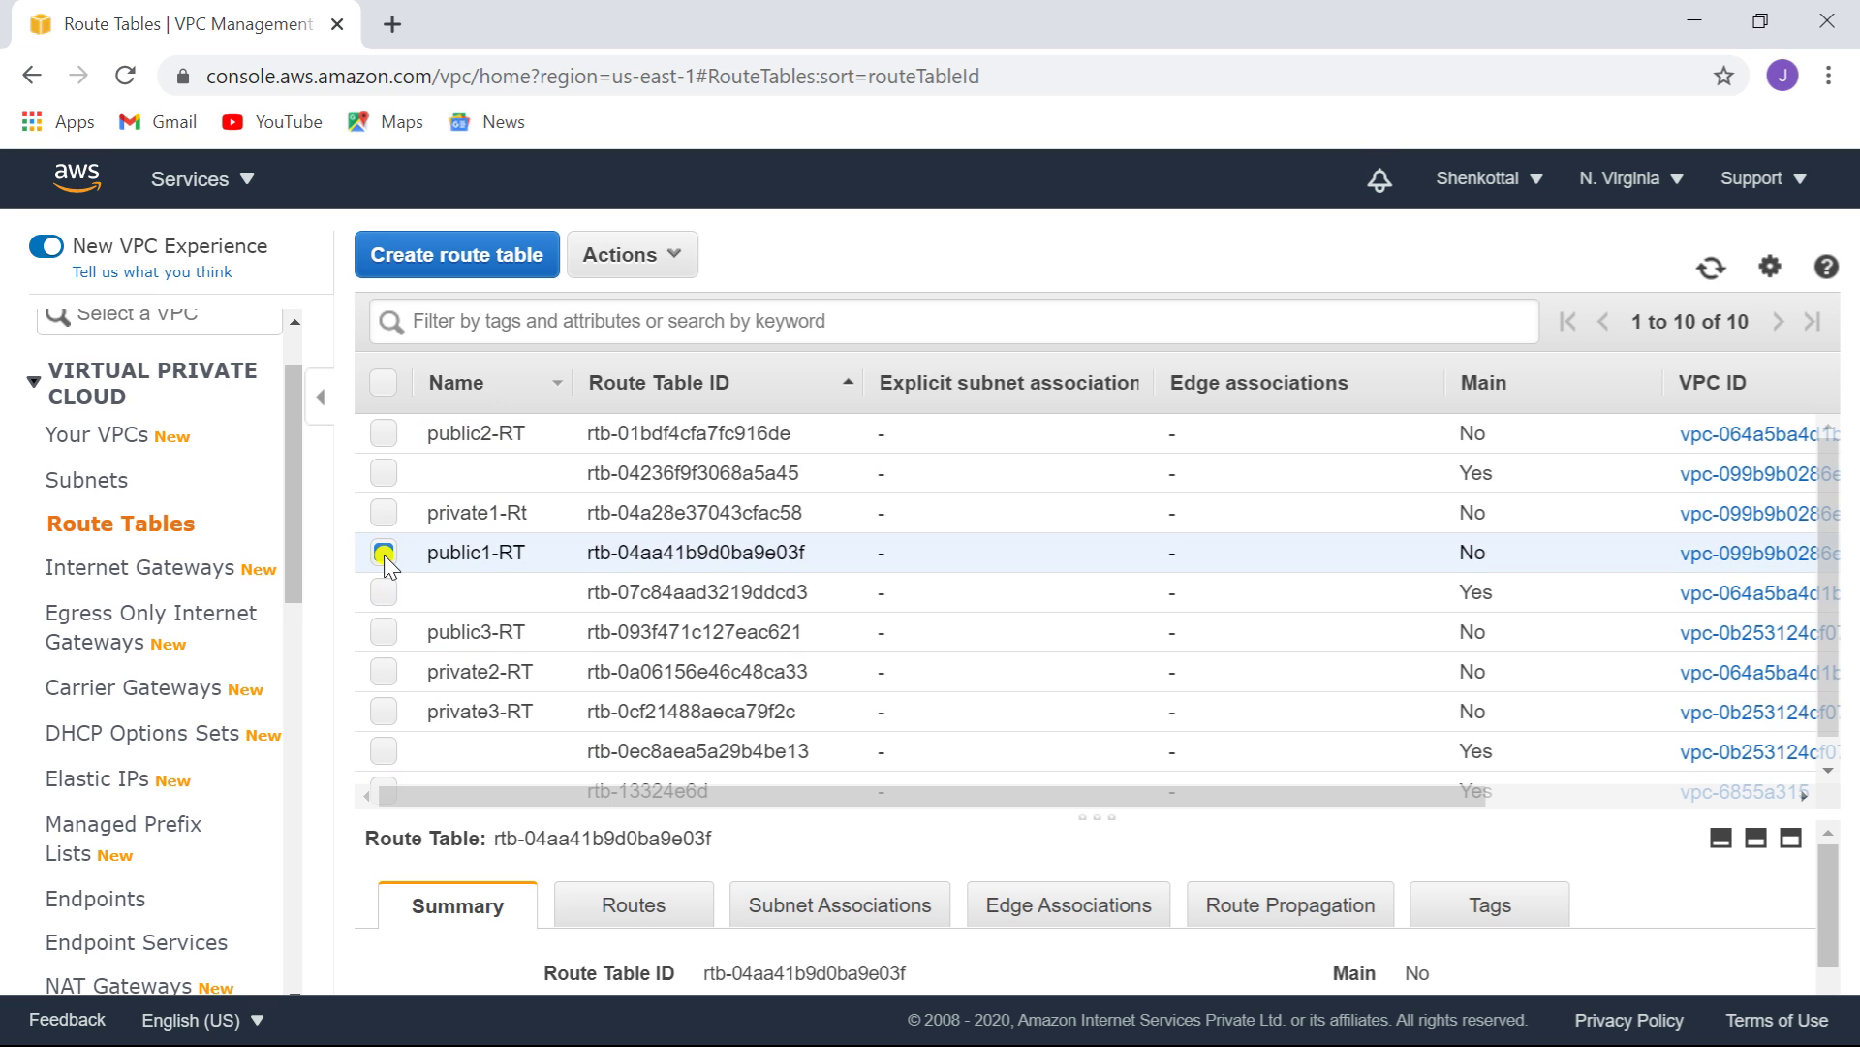
click(635, 905)
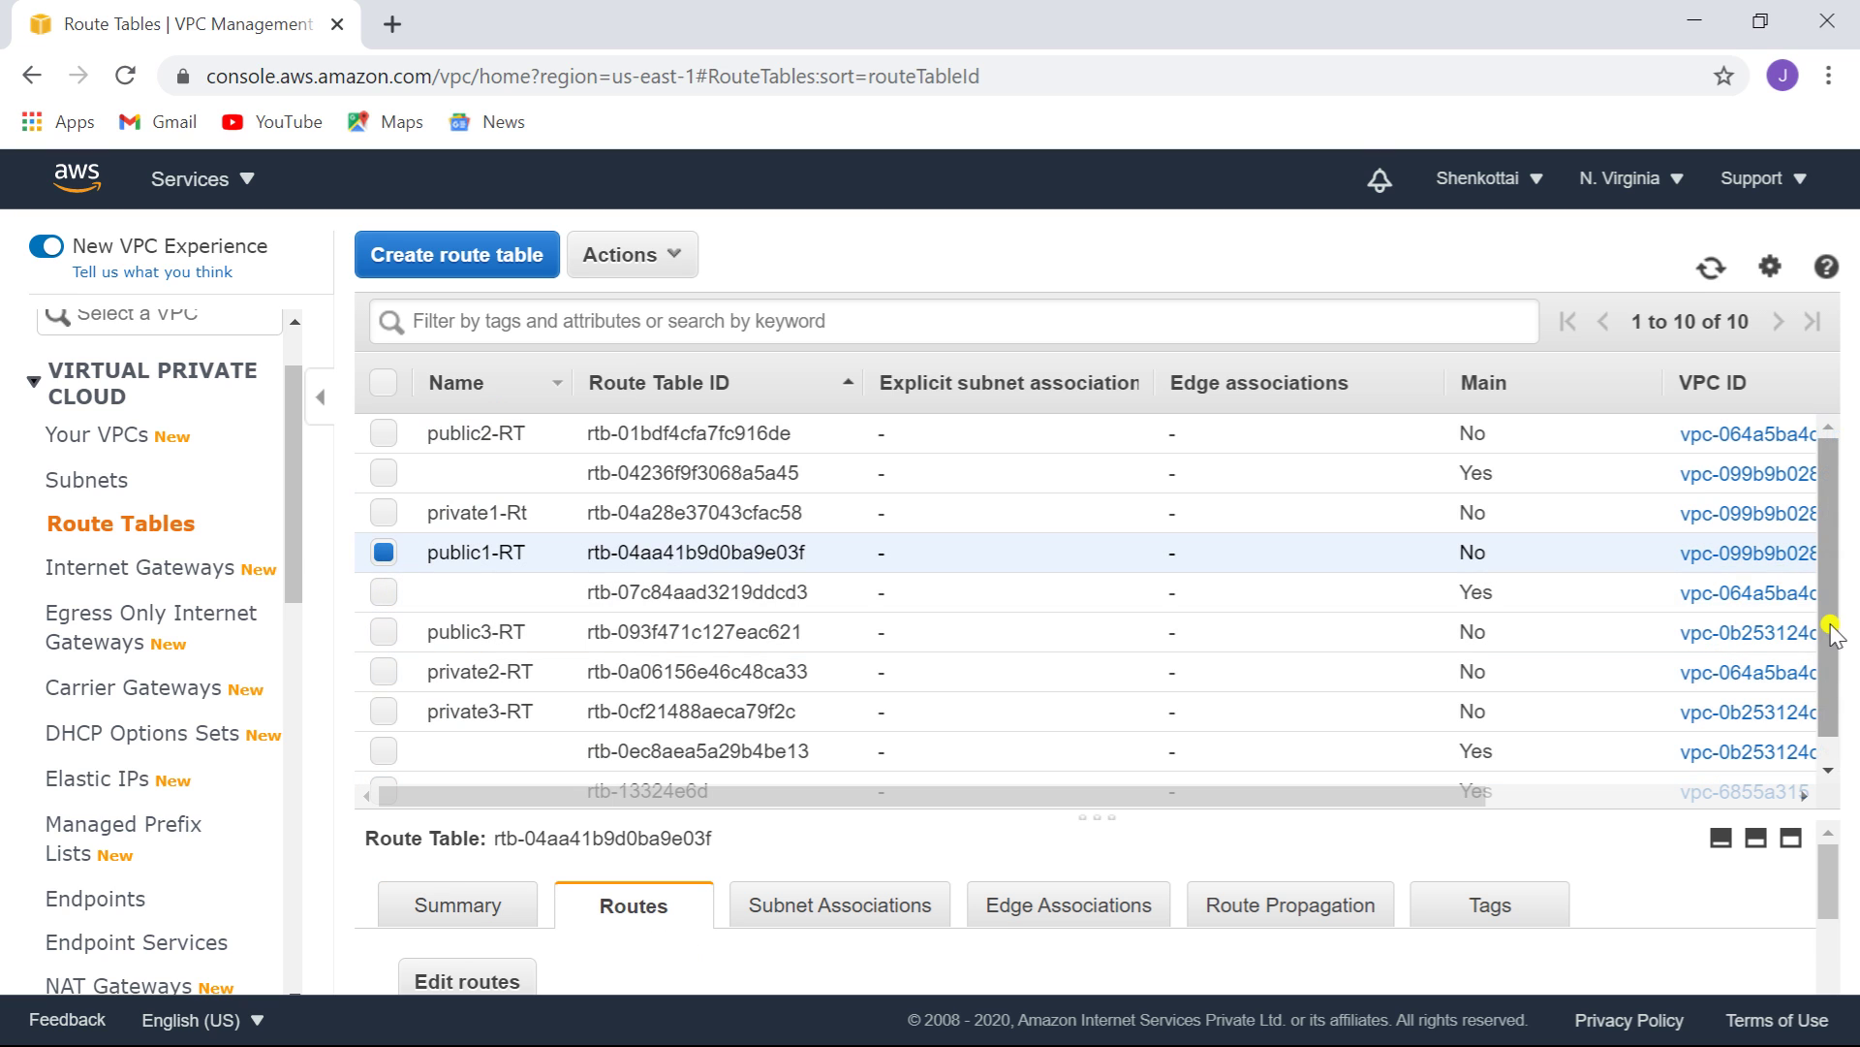
scroll(1827, 901, down, 1)
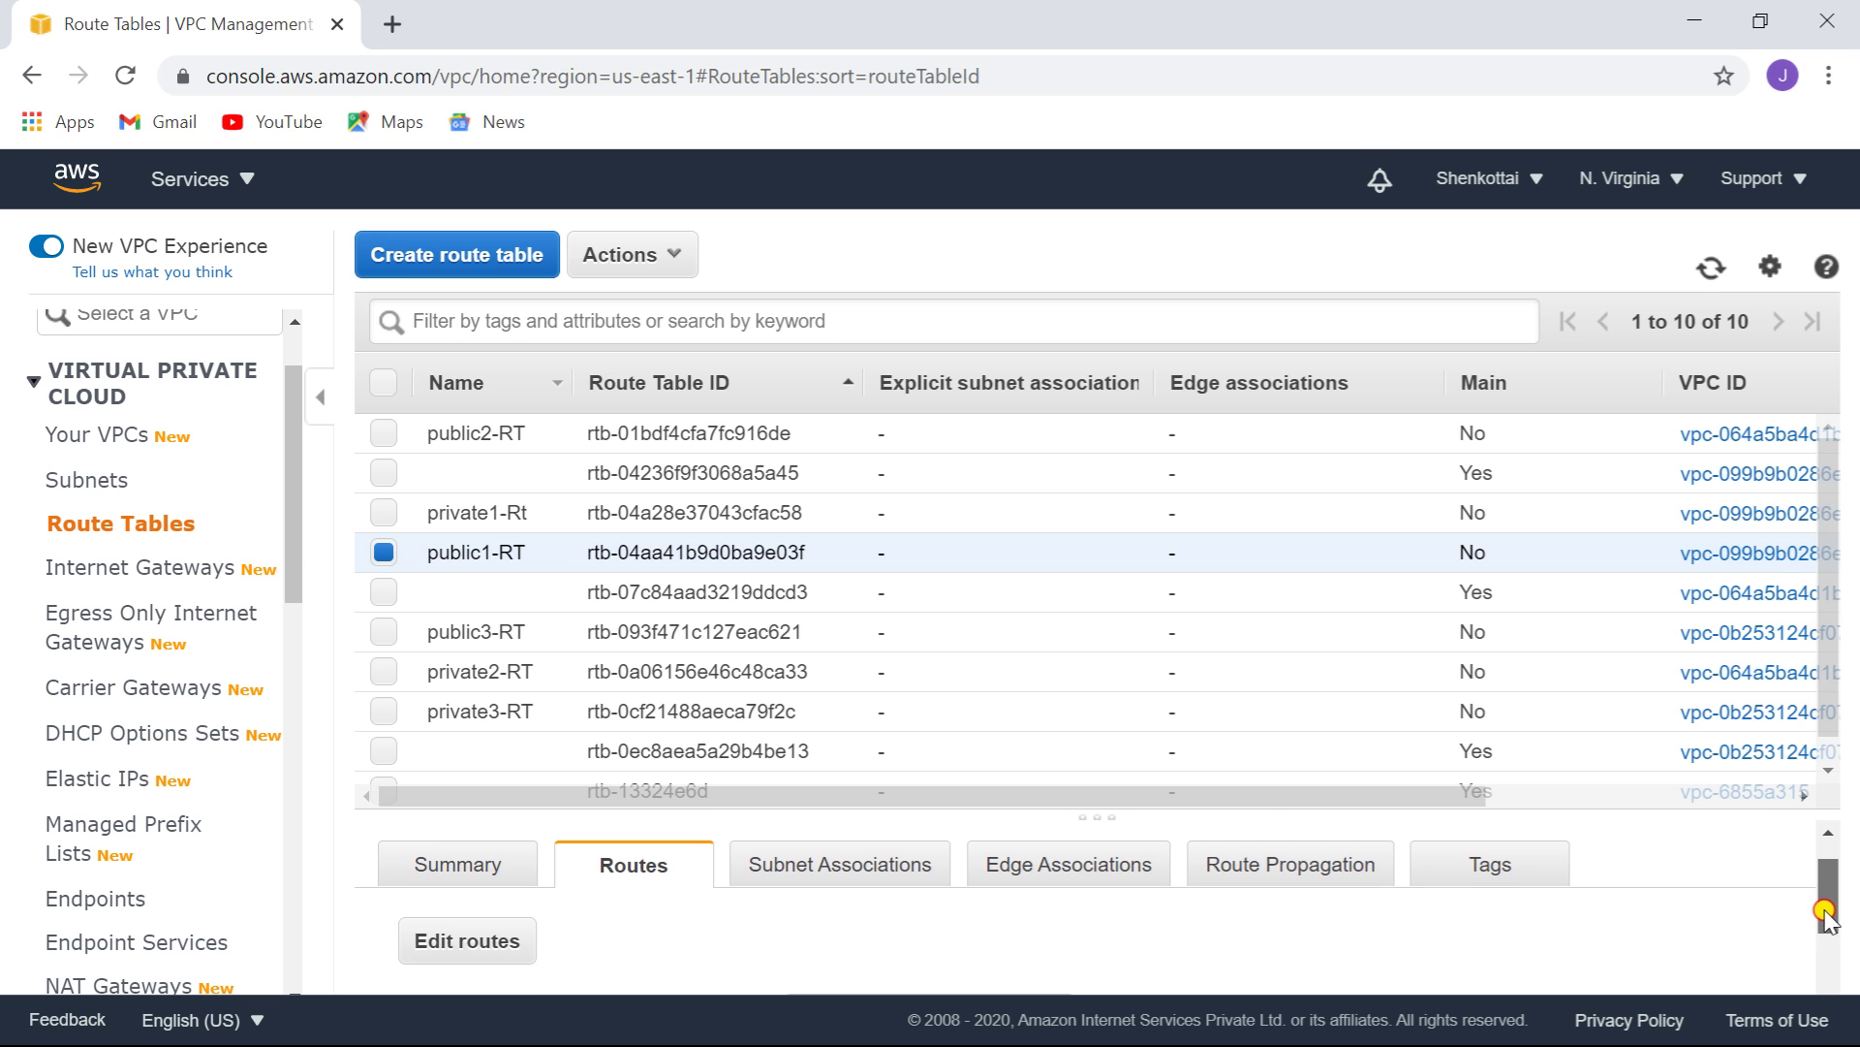
drag(1099, 810, 1073, 581)
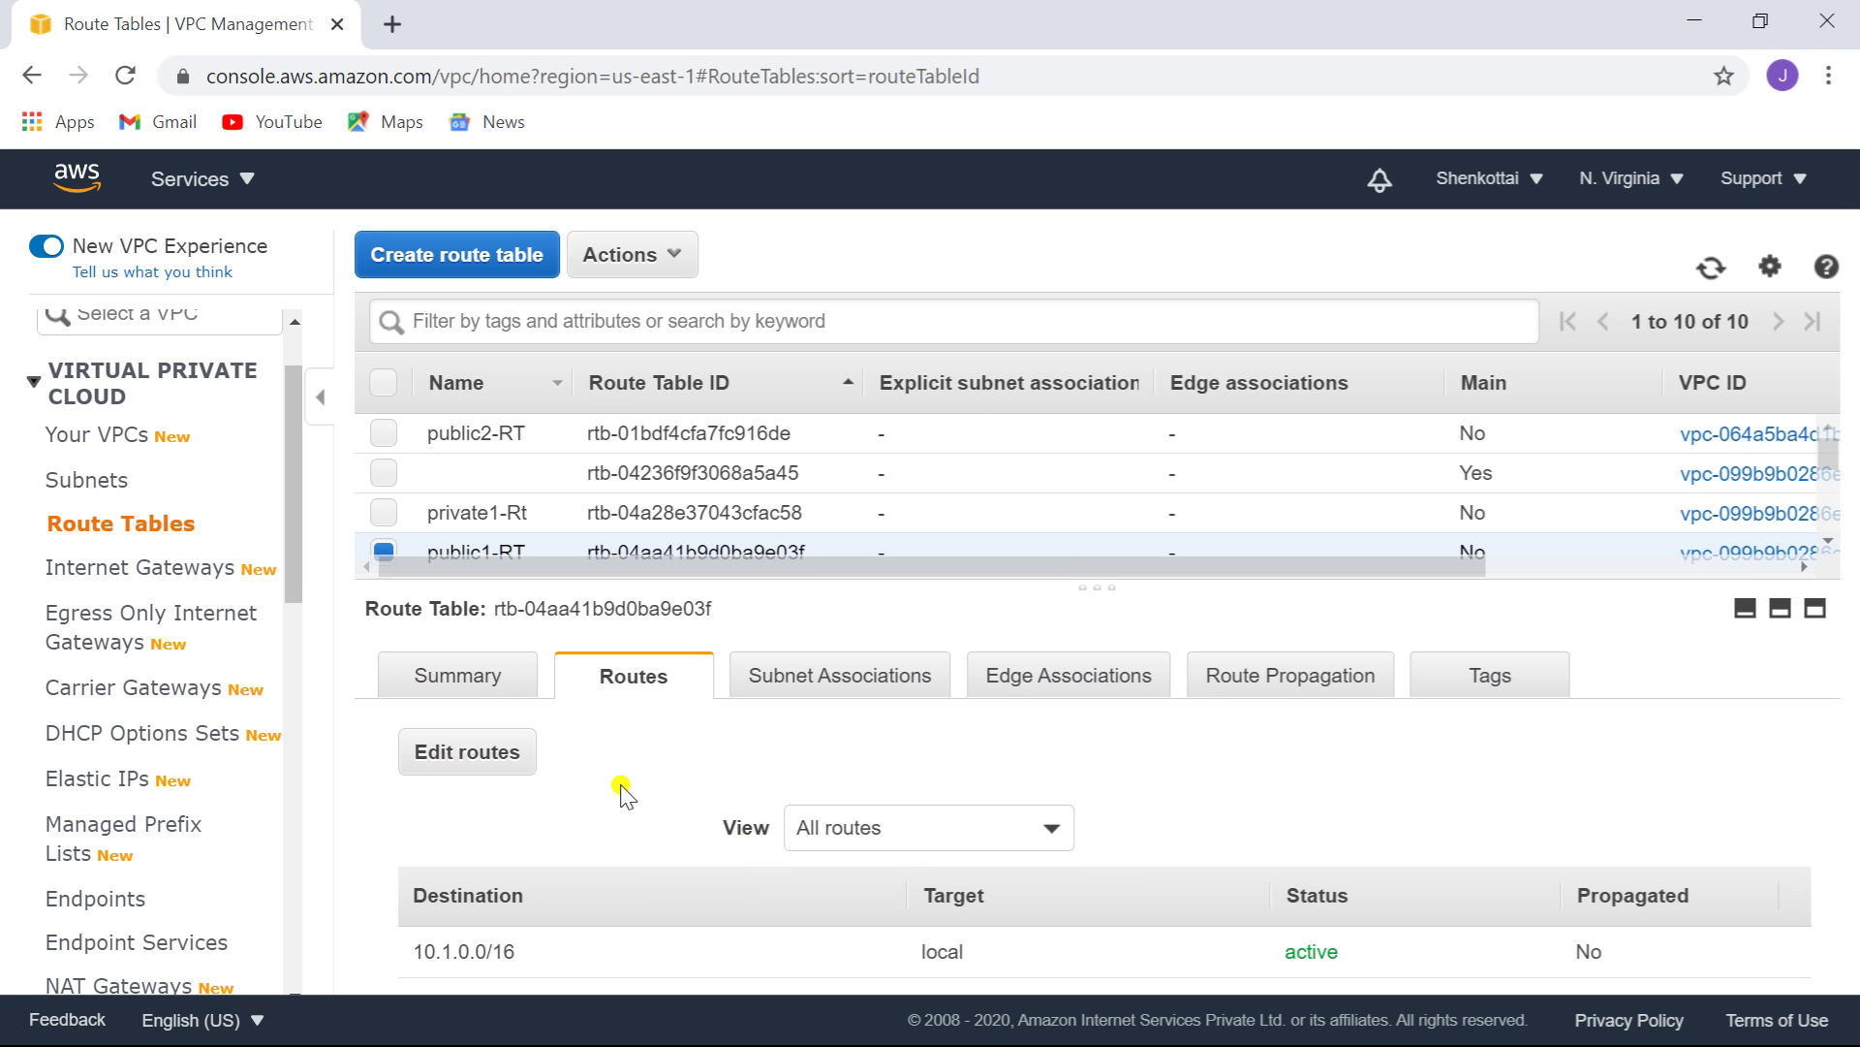
click(470, 751)
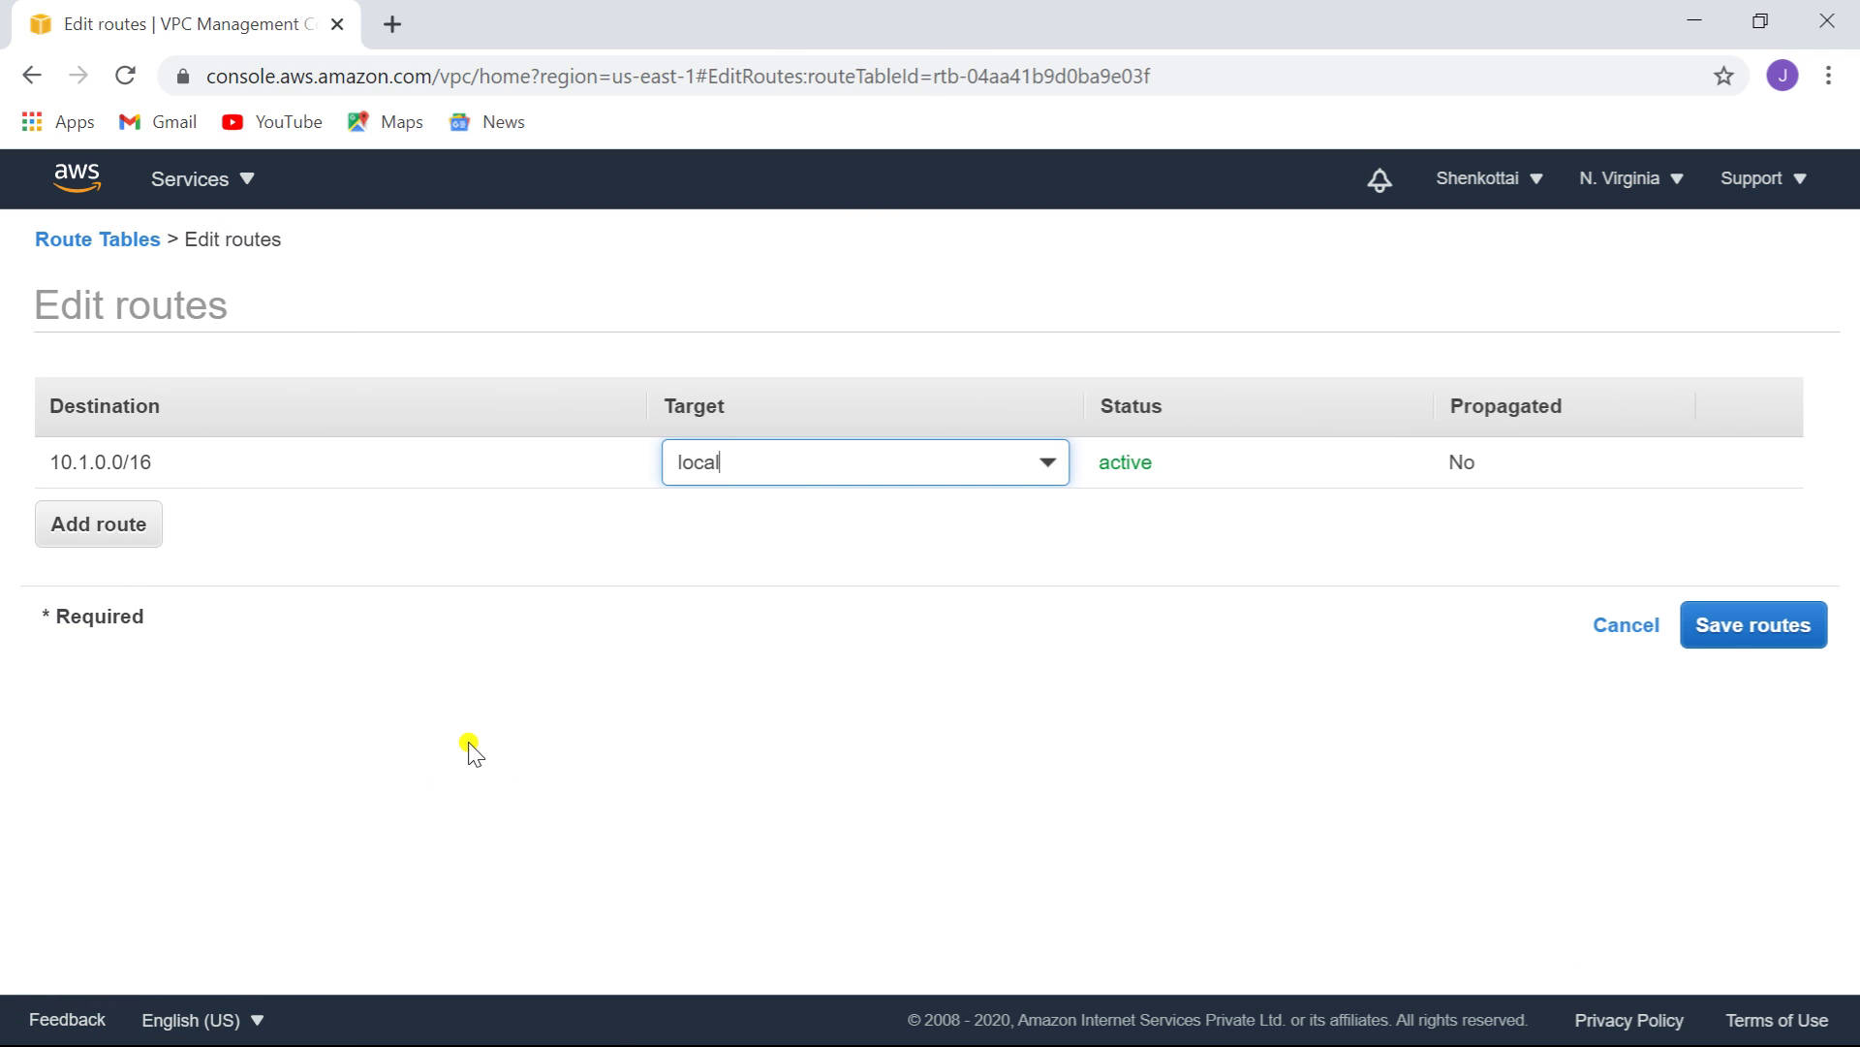
click(96, 529)
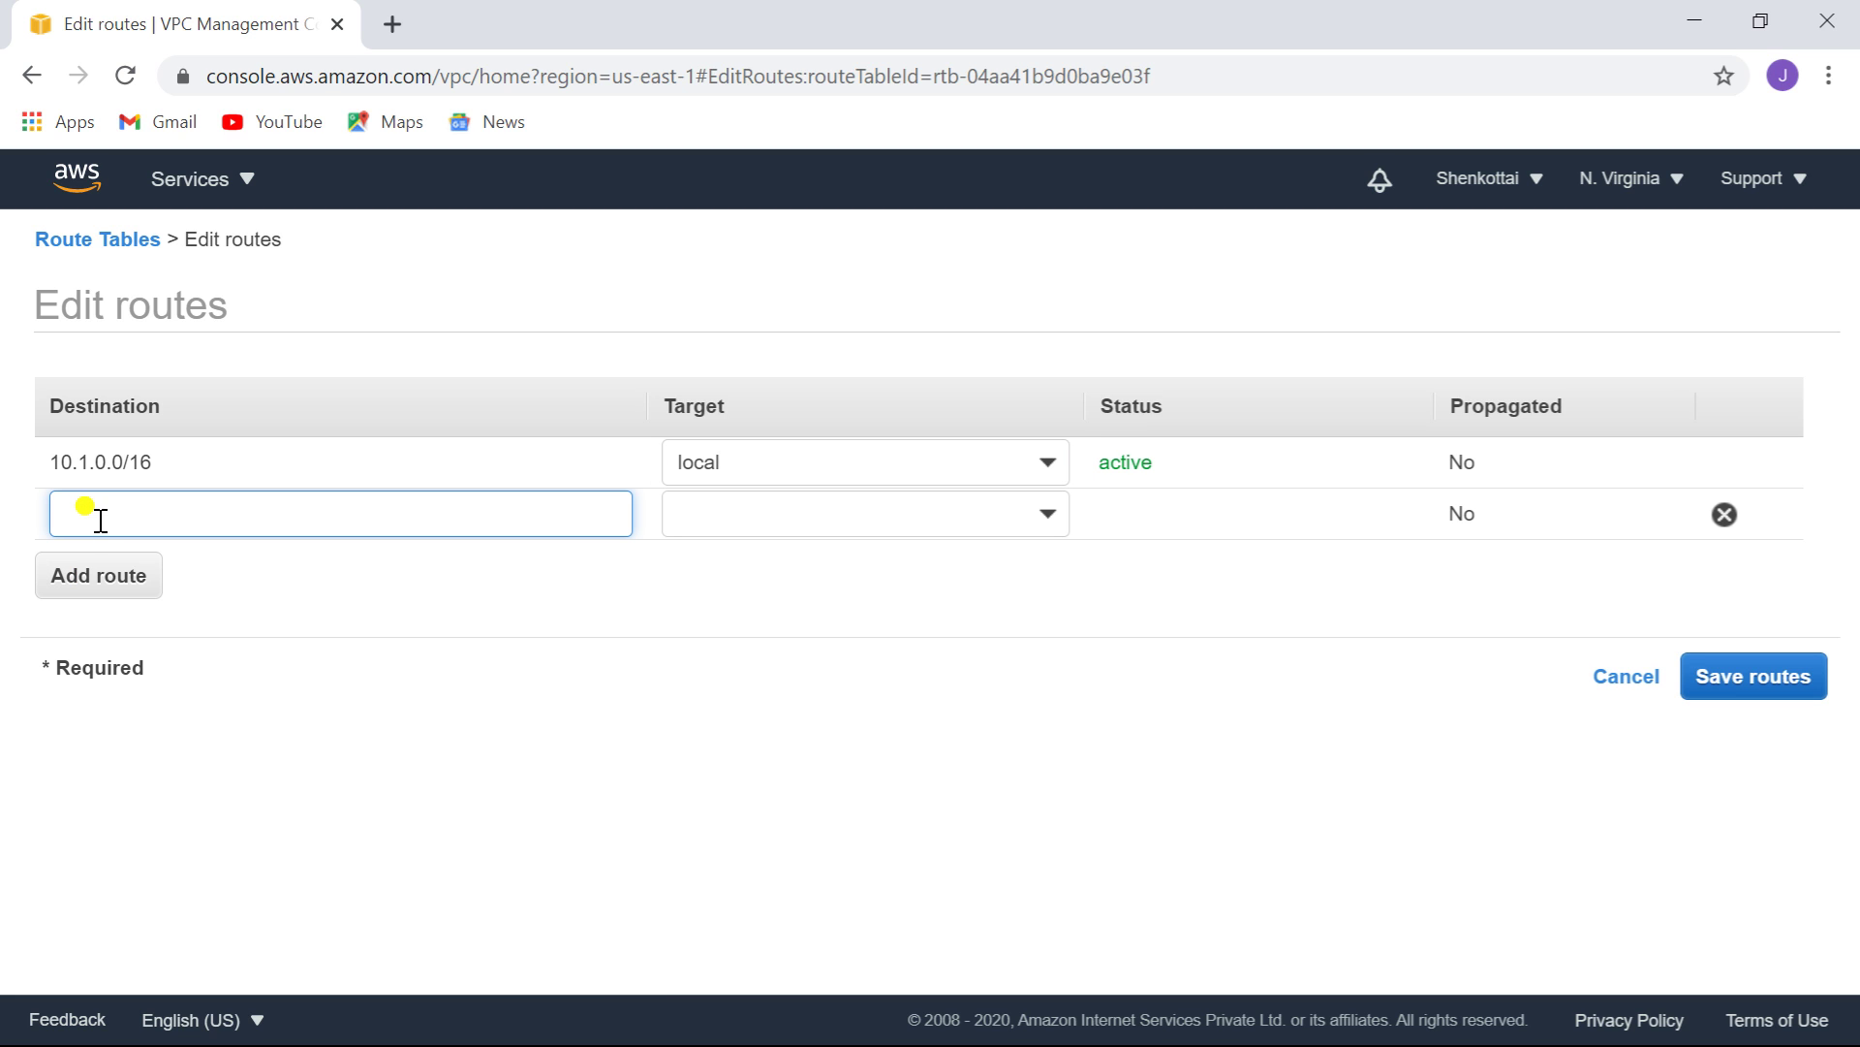
text(0)
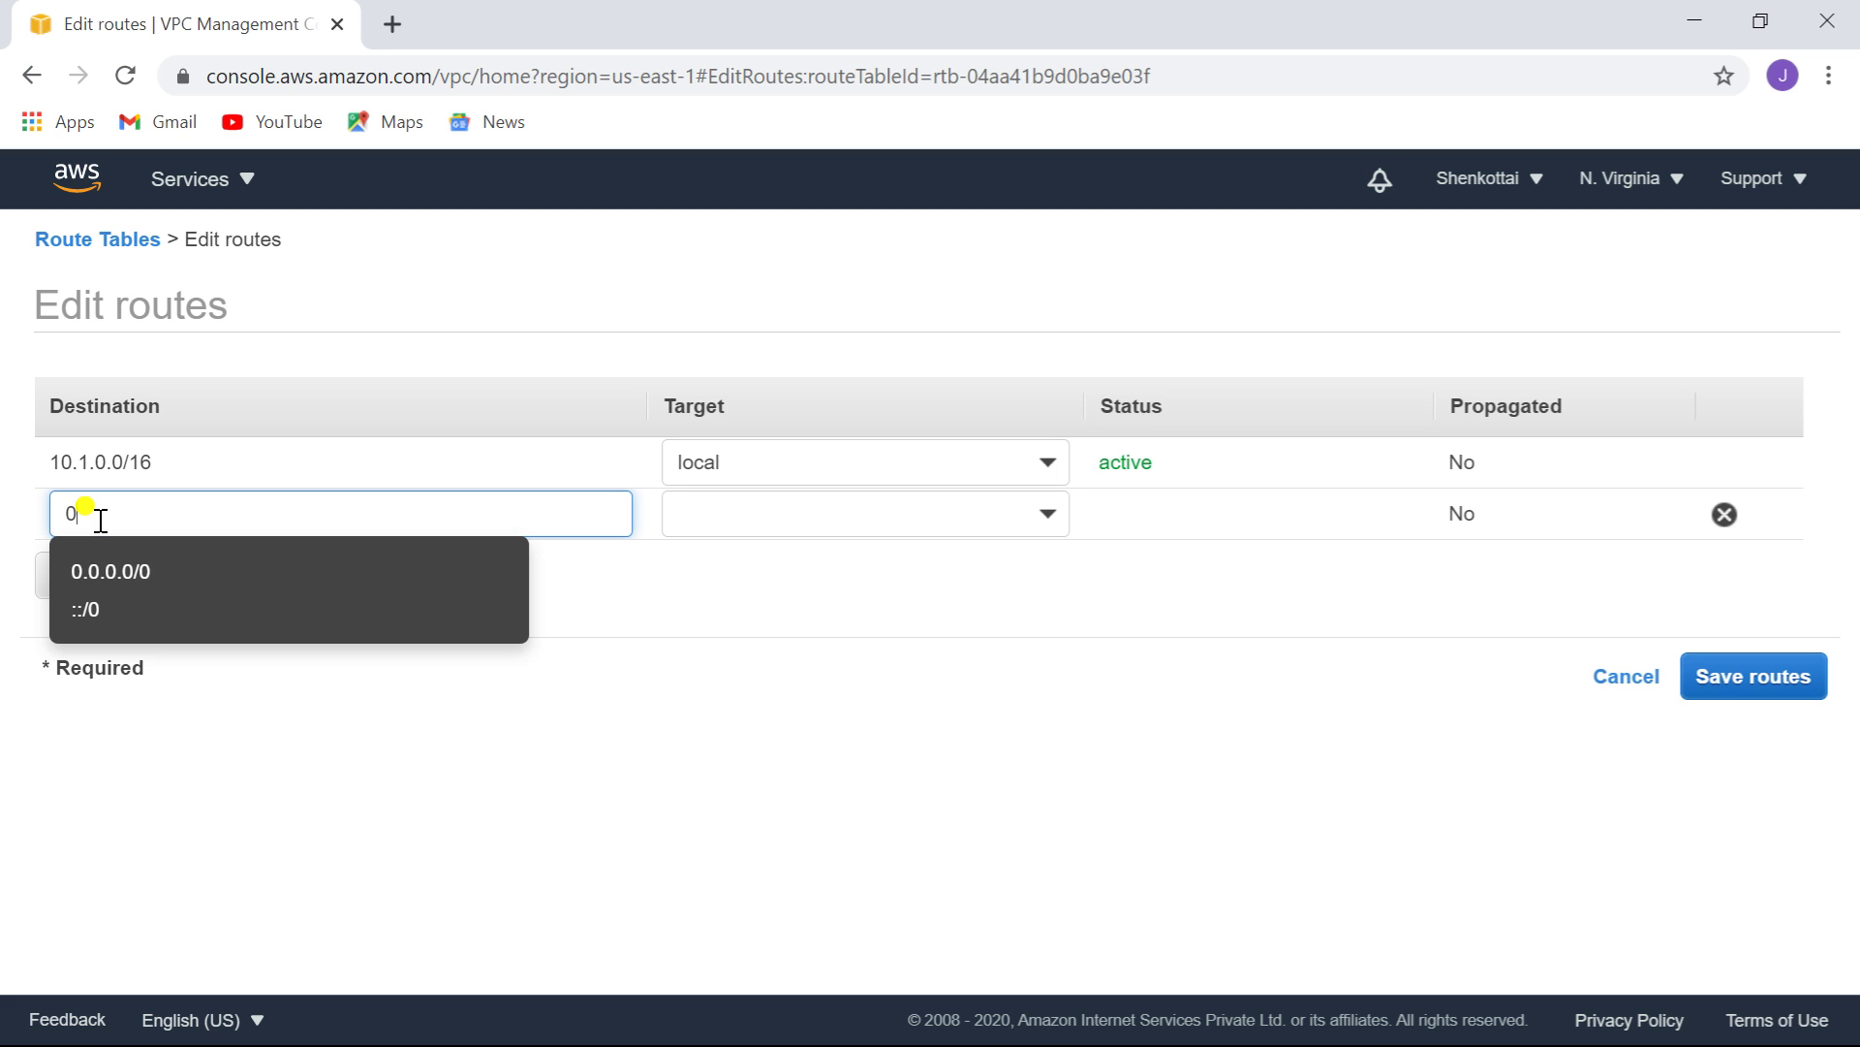
click(103, 570)
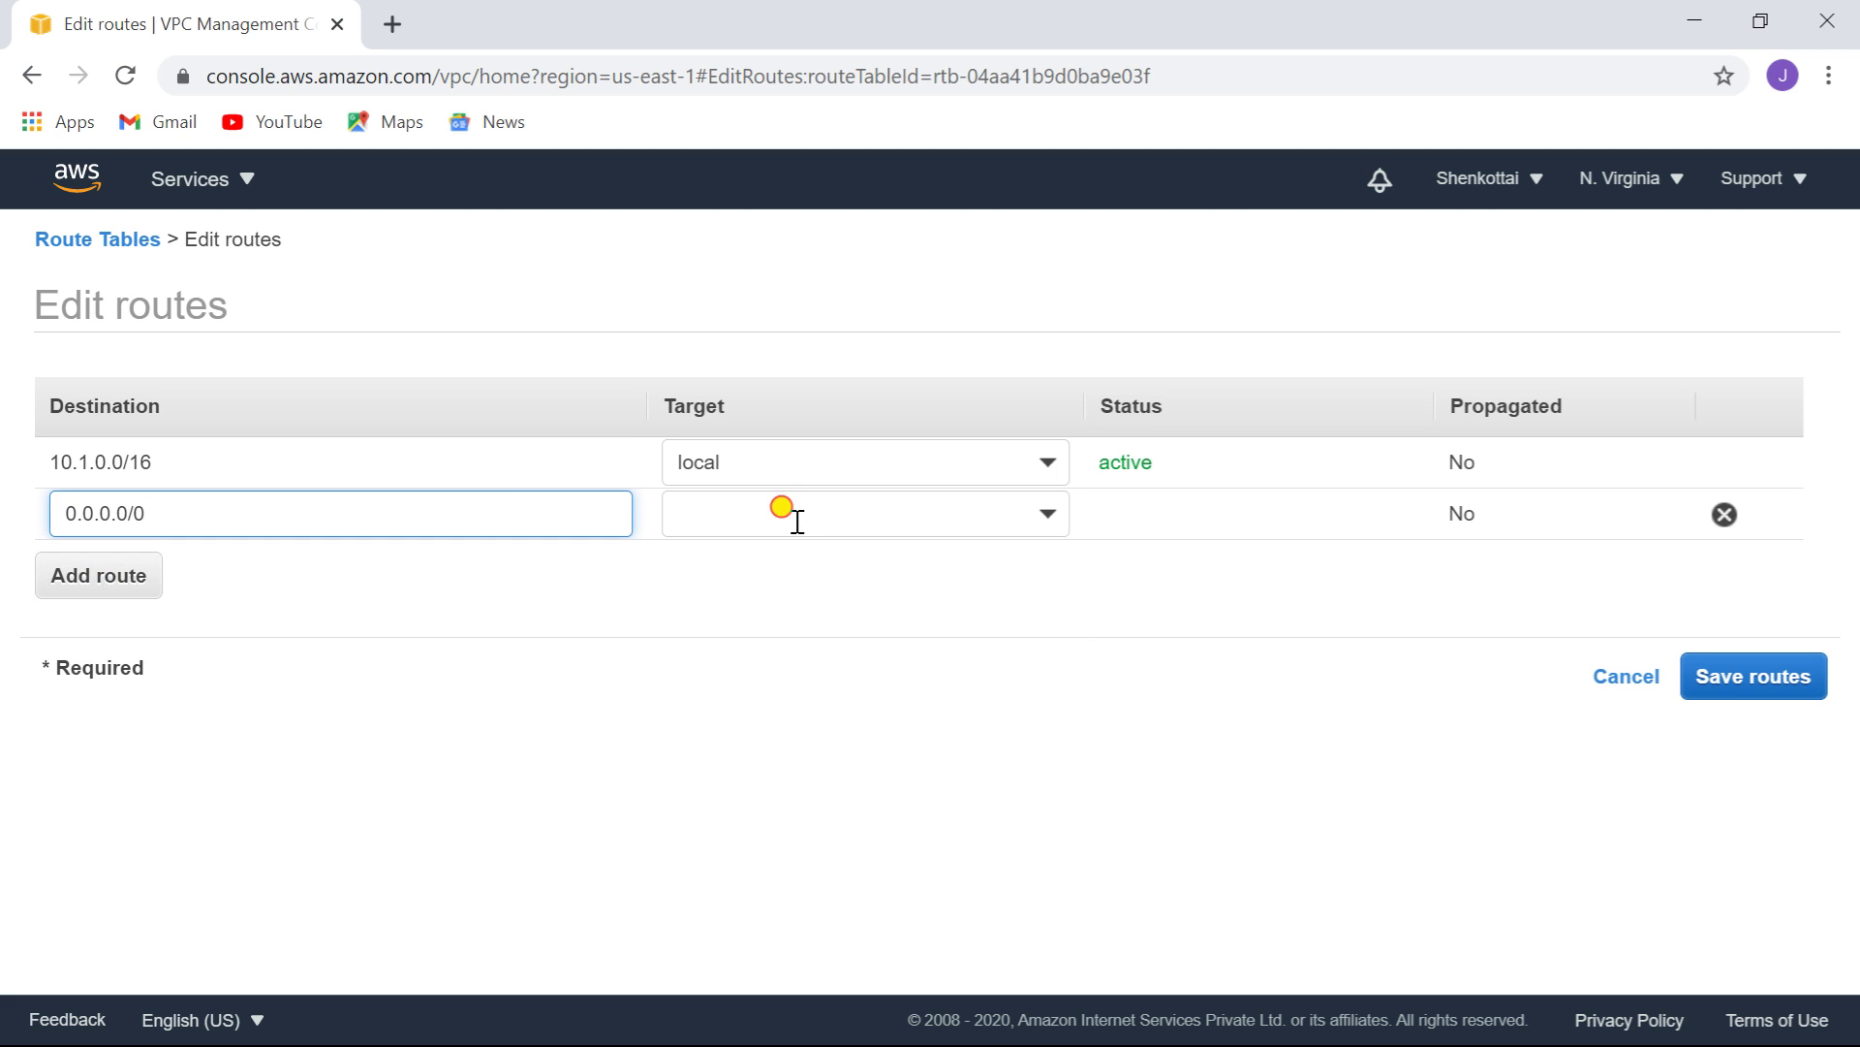
click(793, 516)
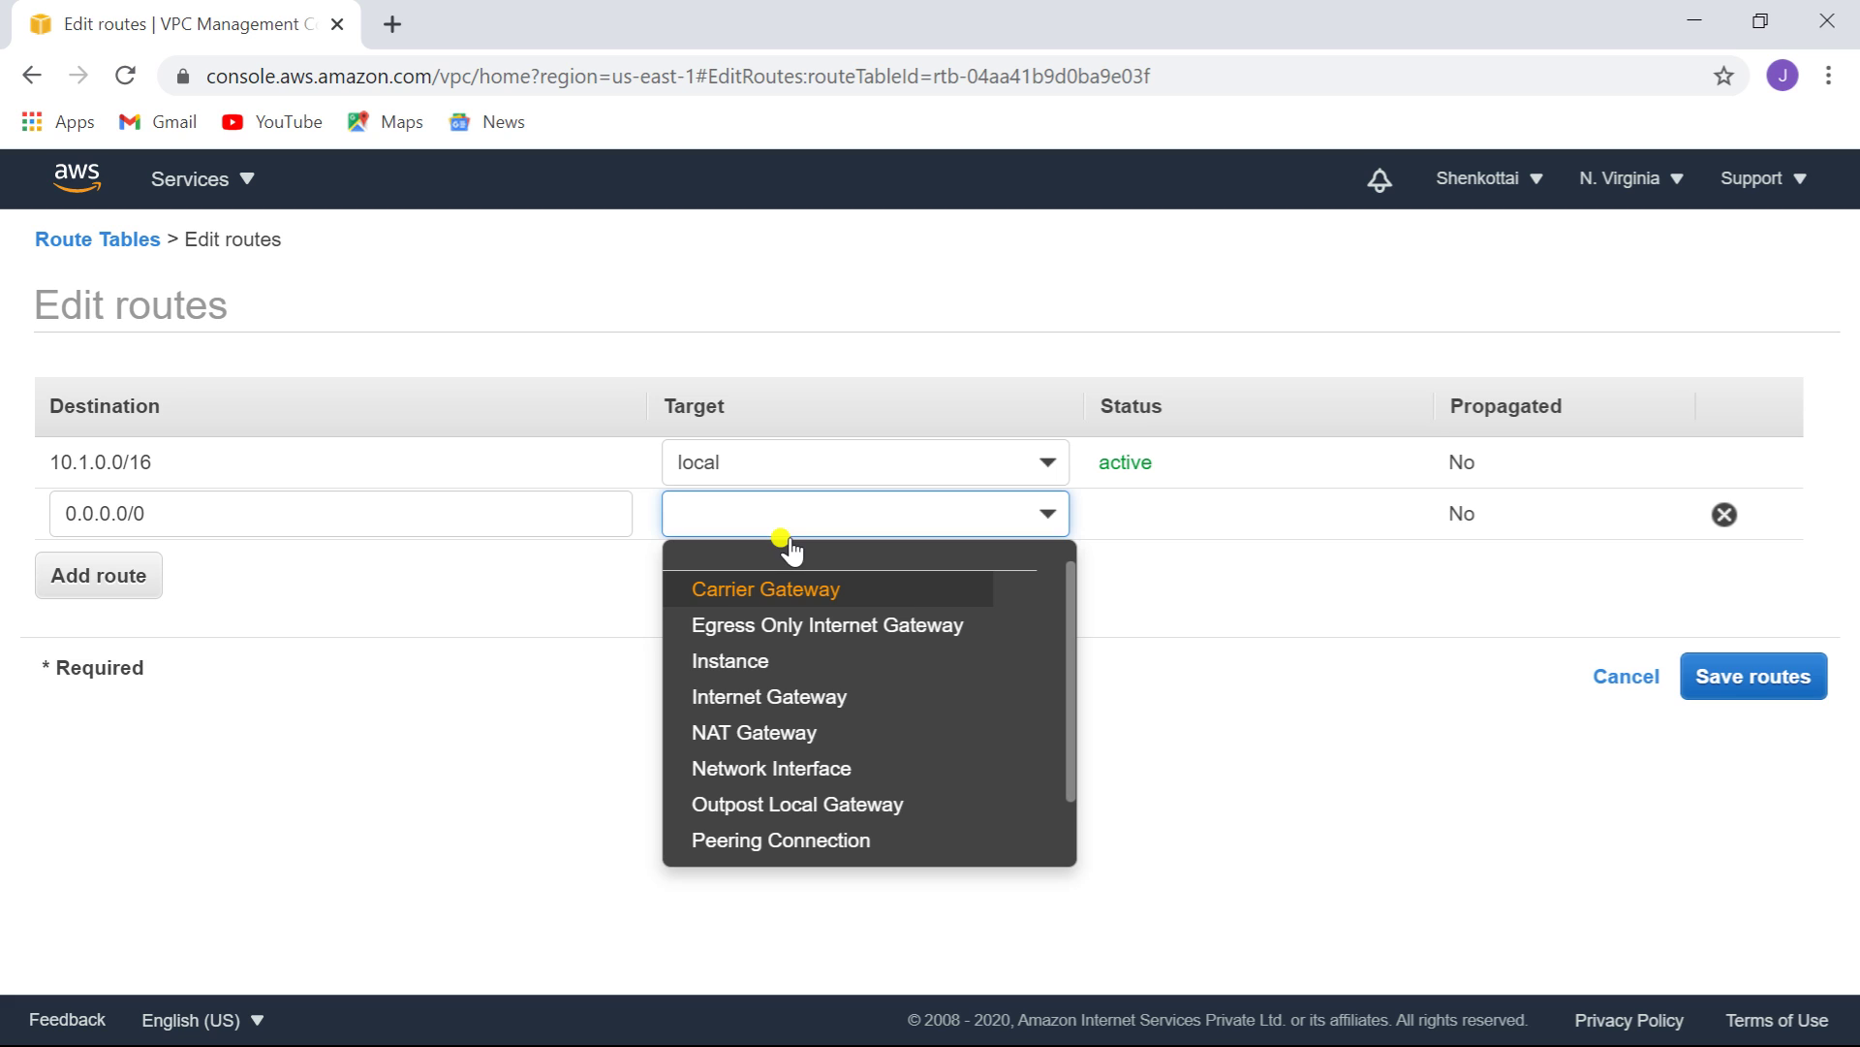
click(823, 708)
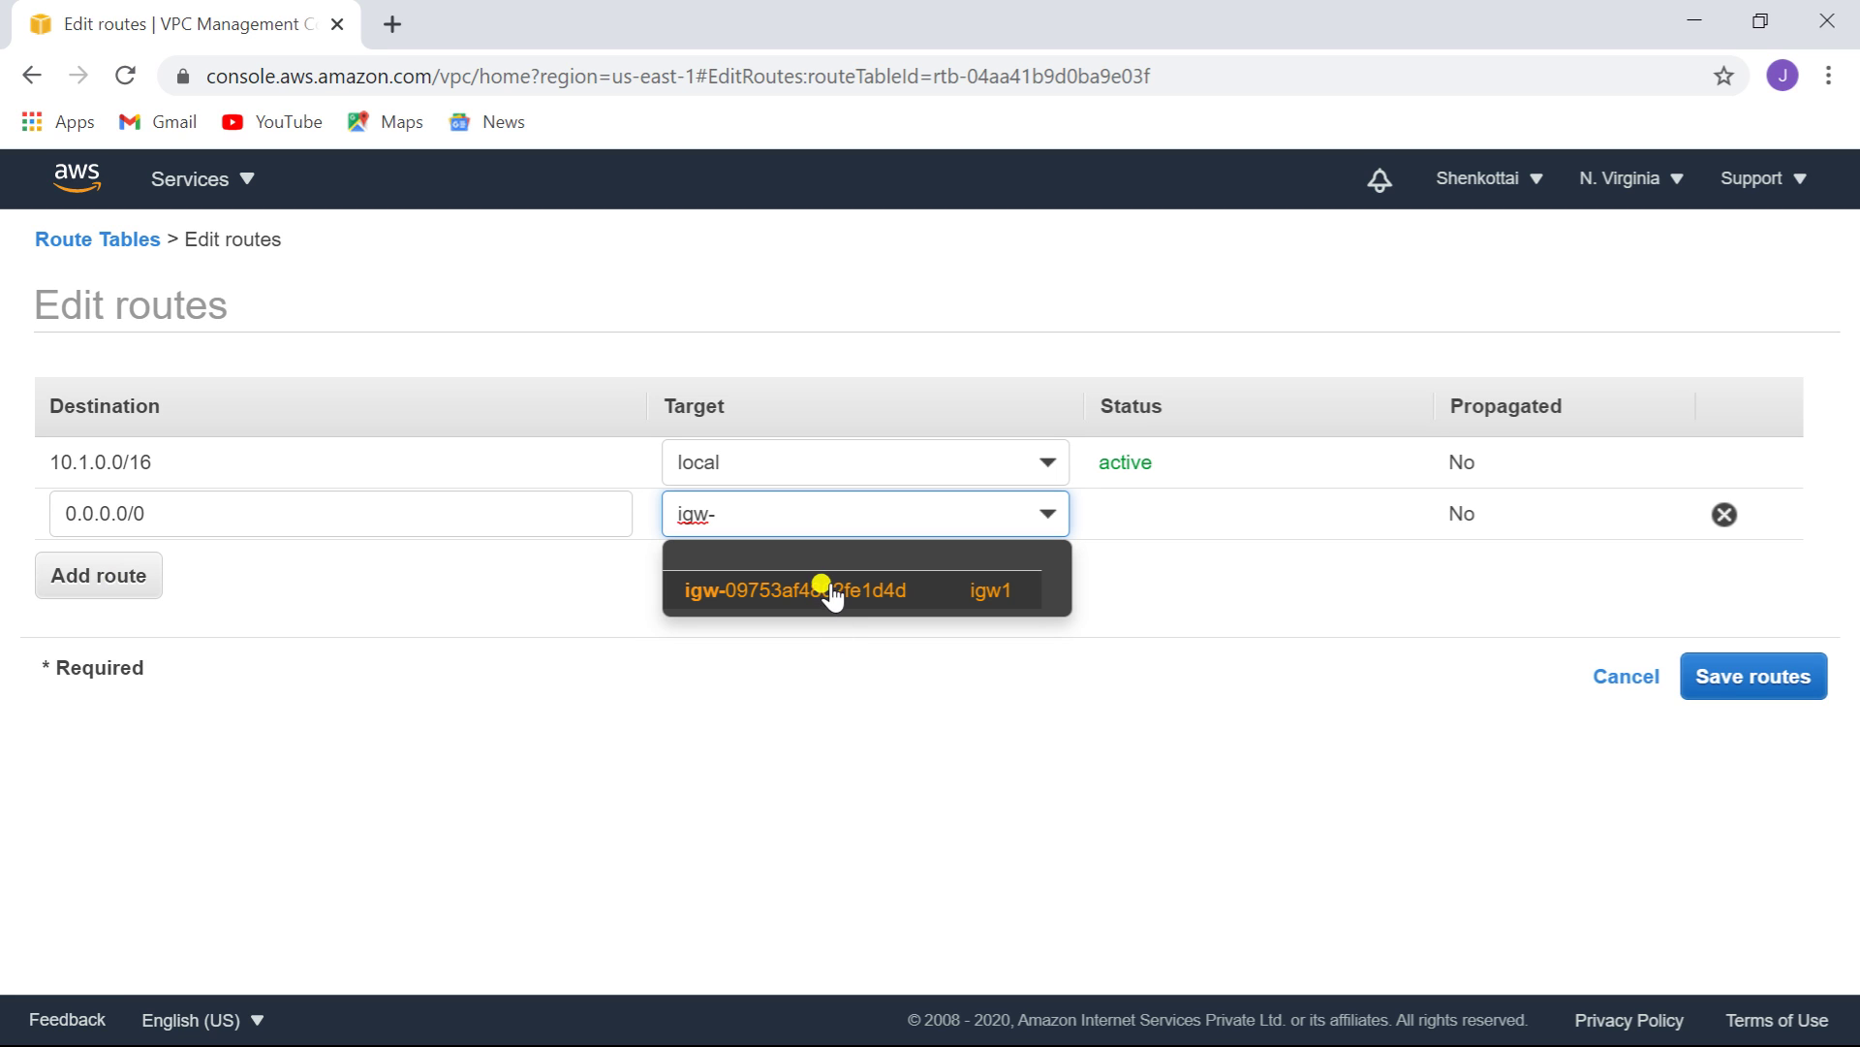
click(831, 590)
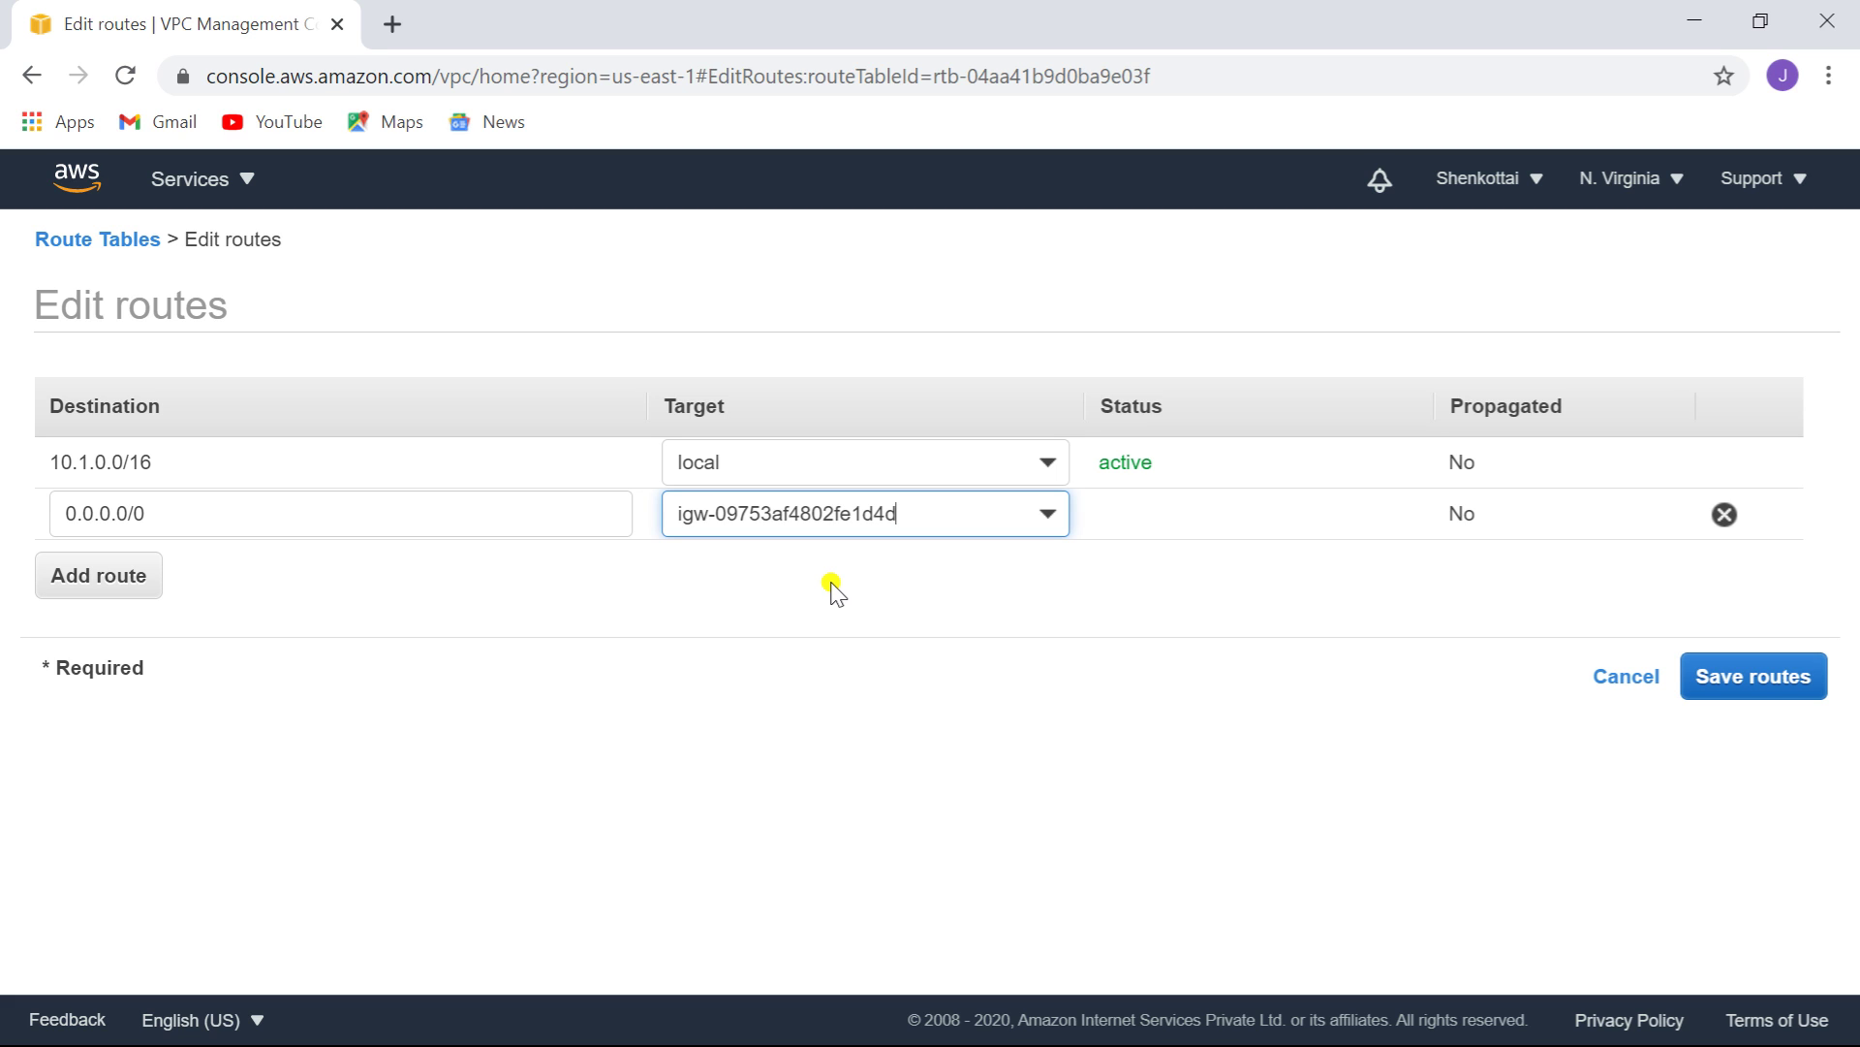
click(1768, 679)
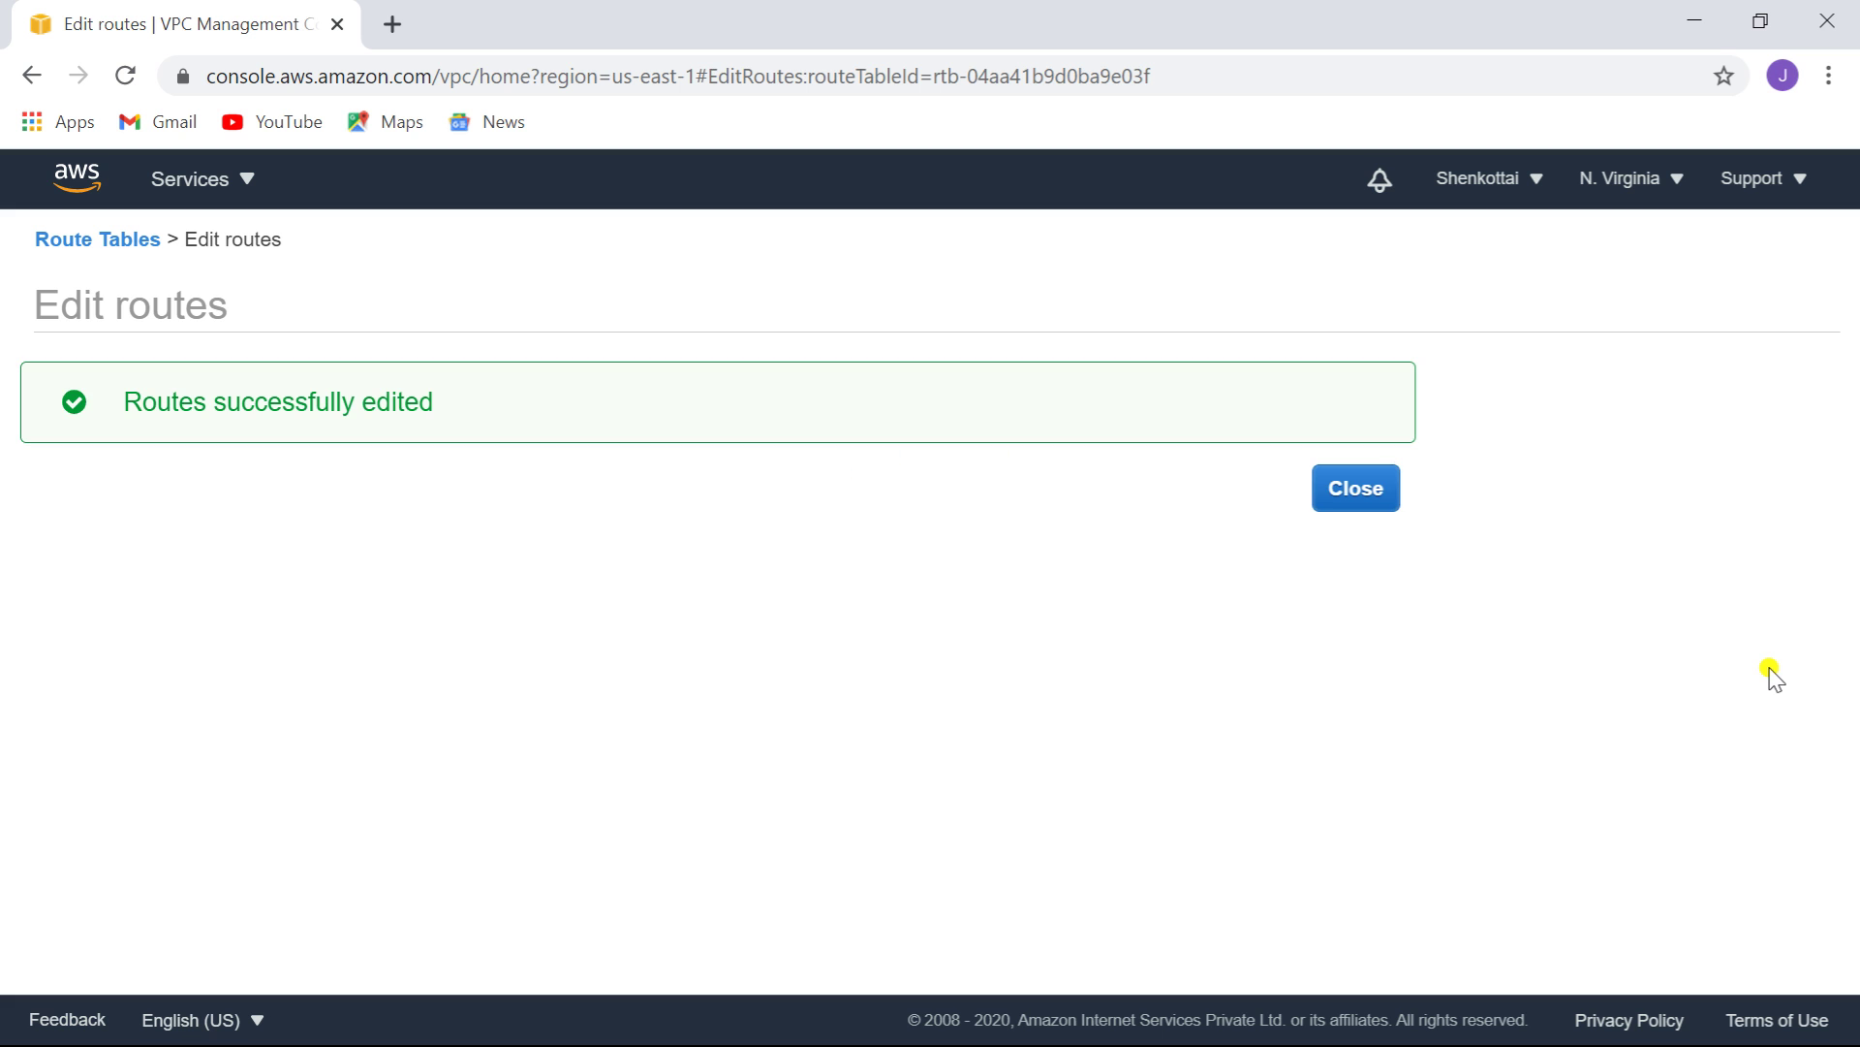
click(1355, 499)
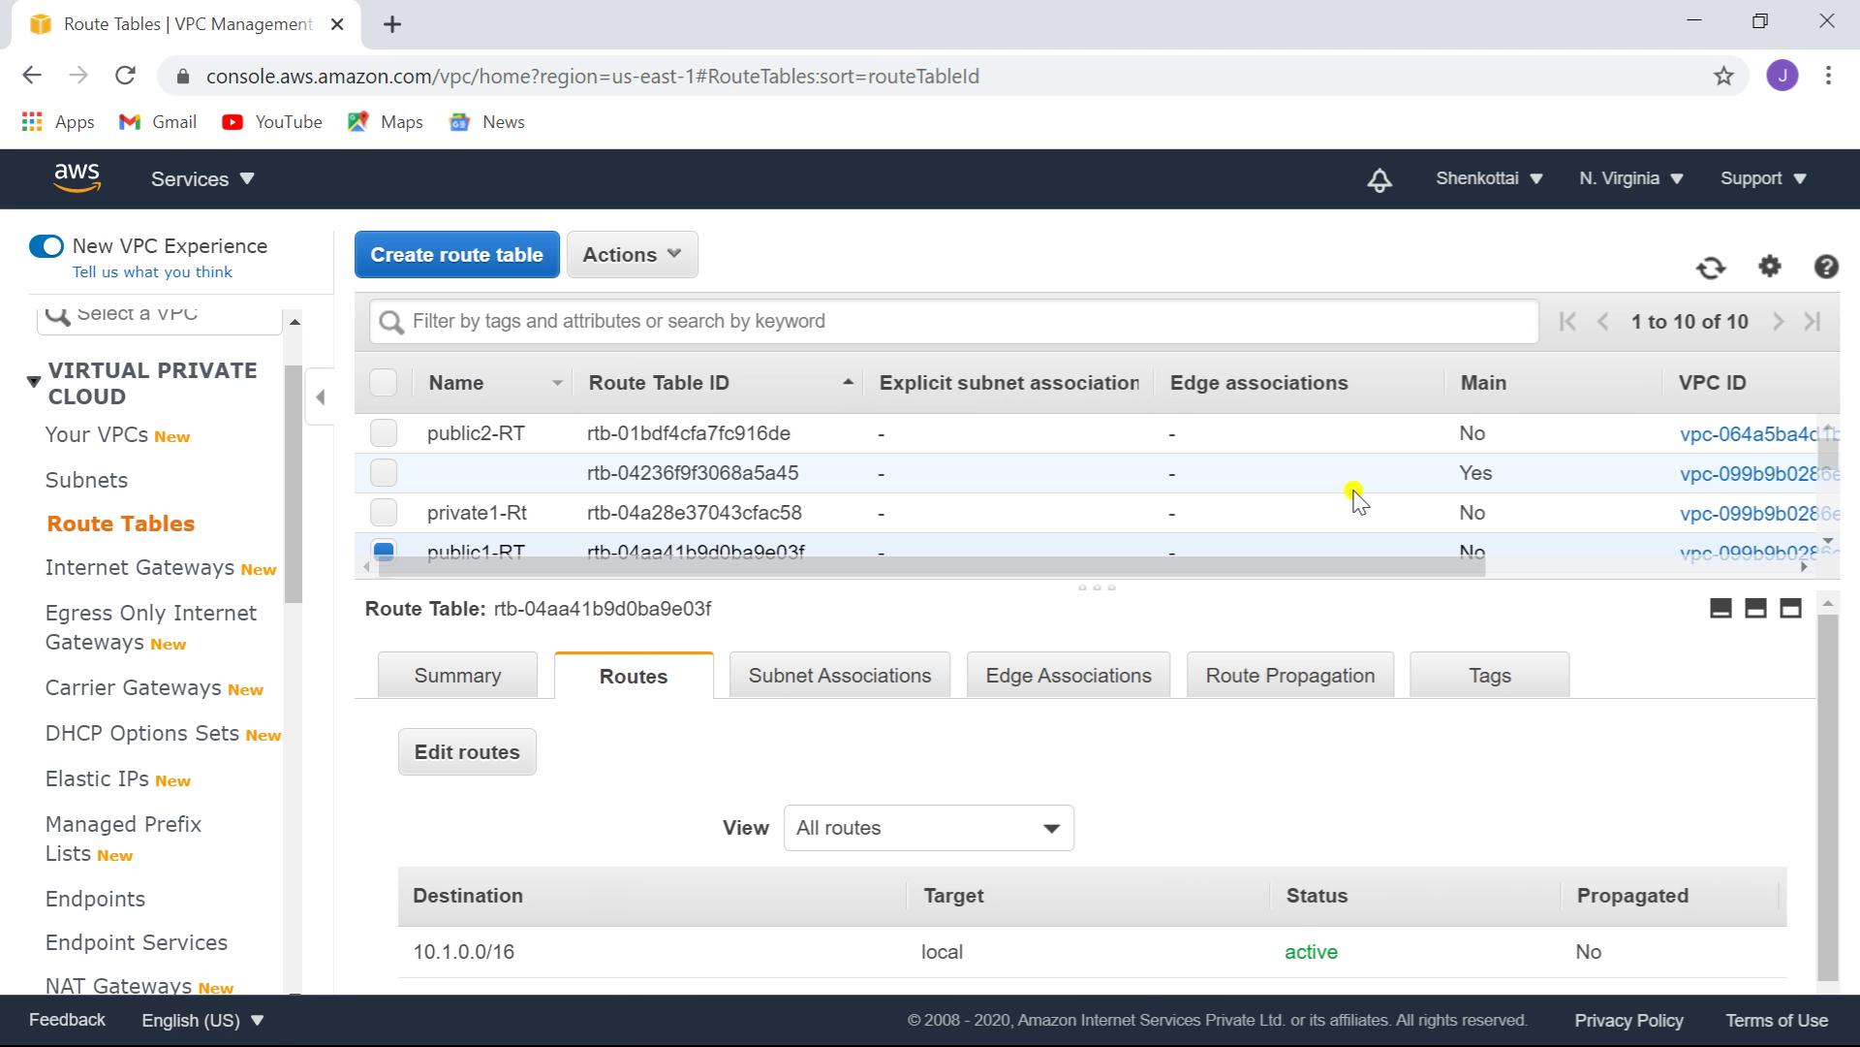
- Associate the public1 subnet (10.1.1.0/24) with the public1-RT route table and save the association
click(841, 681)
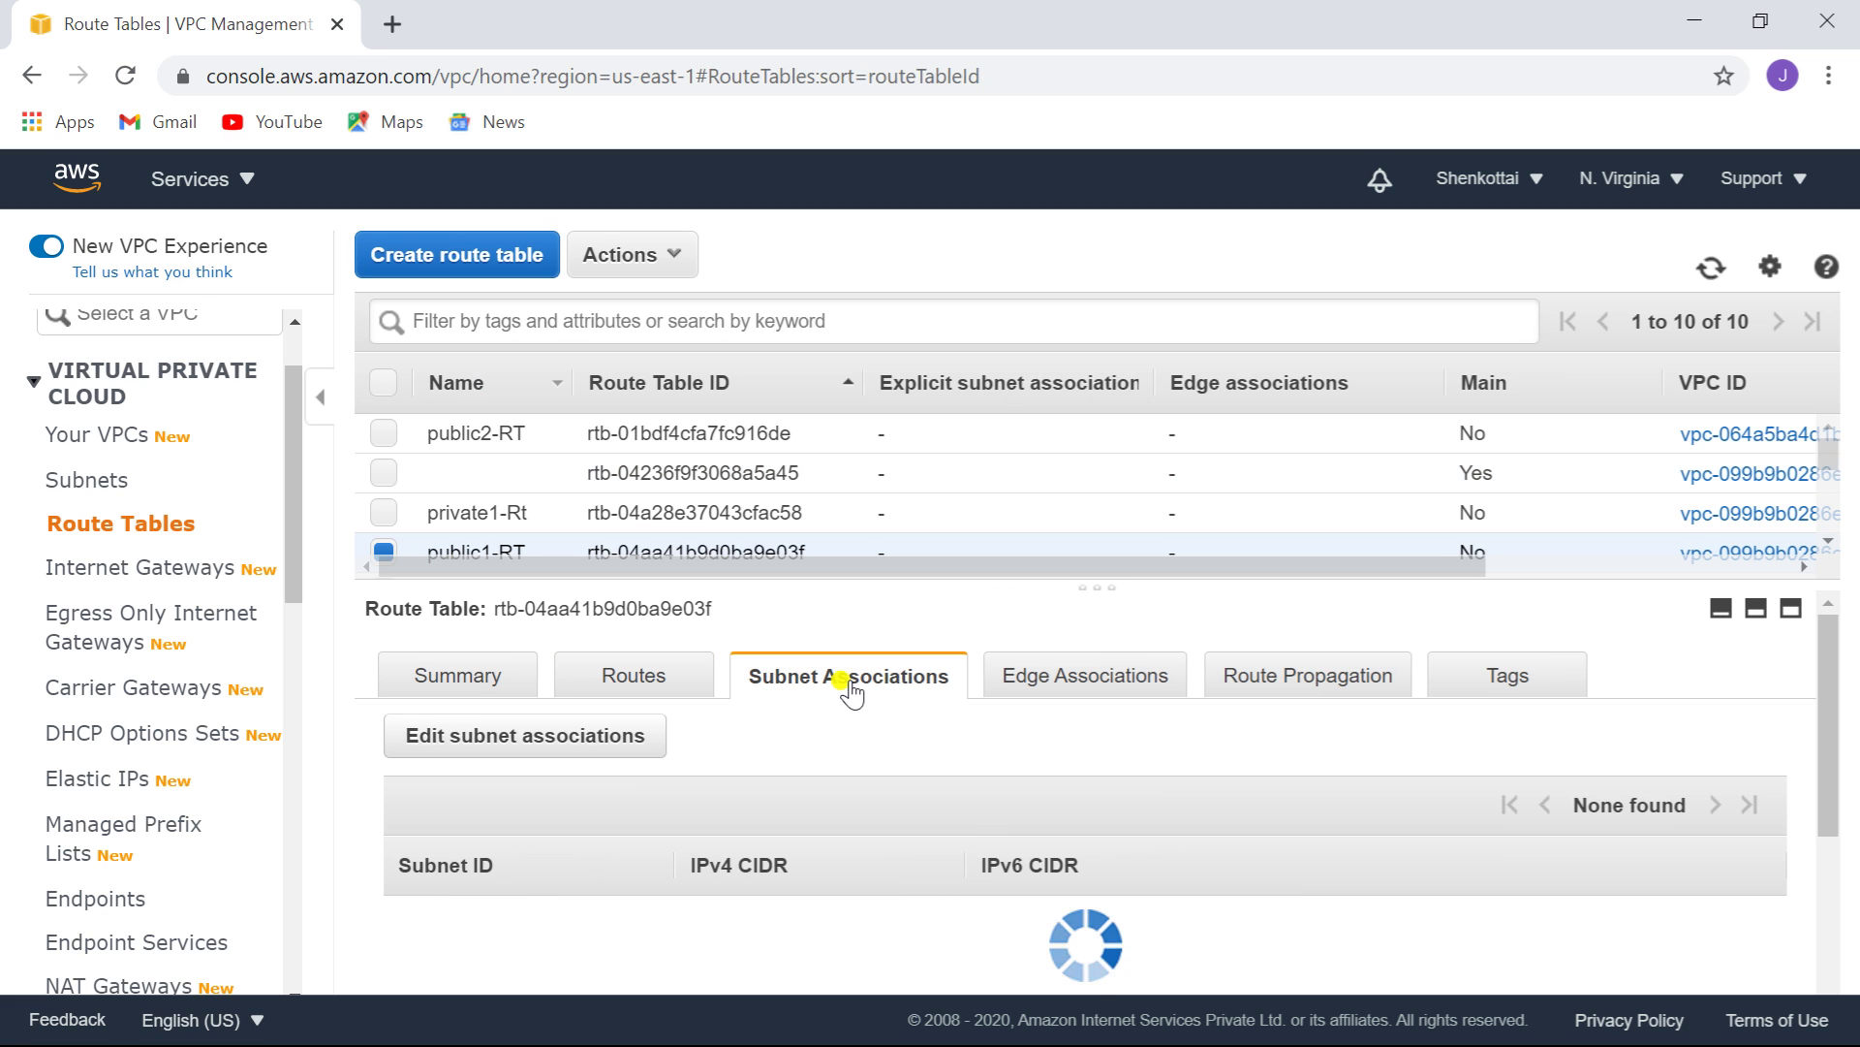
click(491, 738)
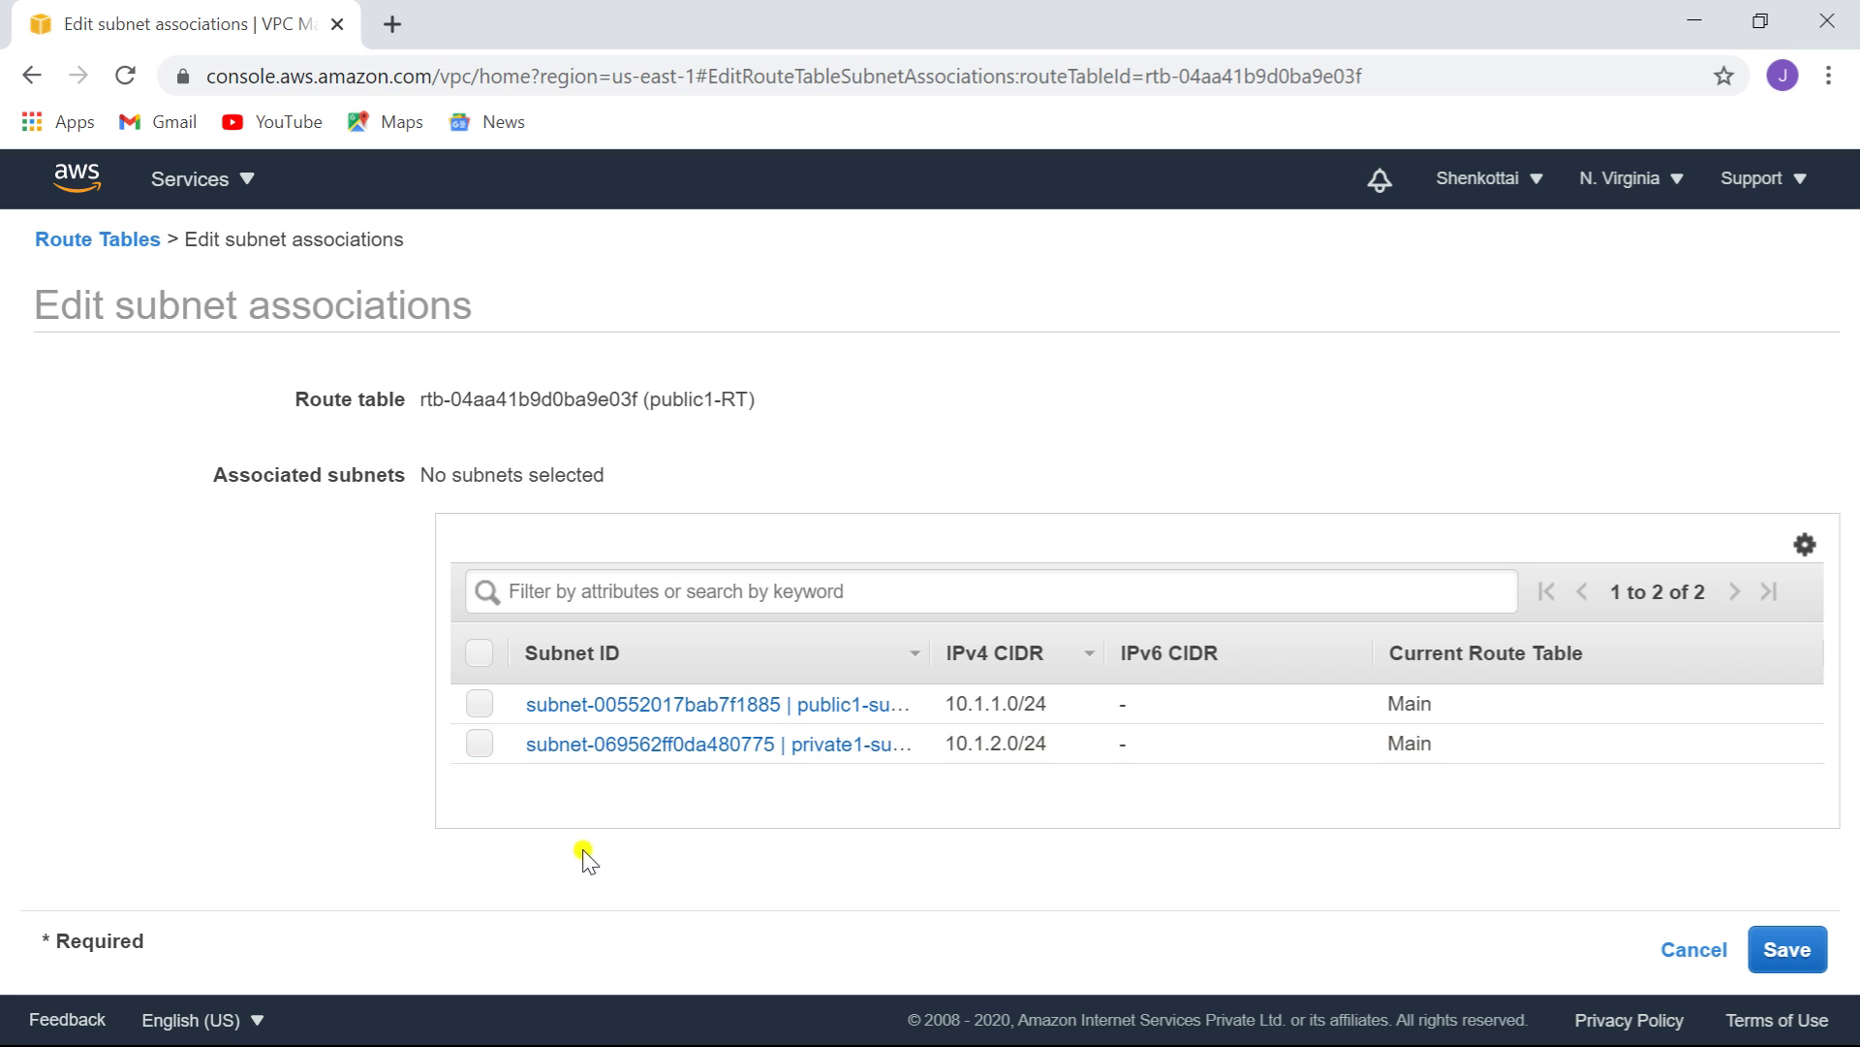
click(480, 703)
click(1773, 948)
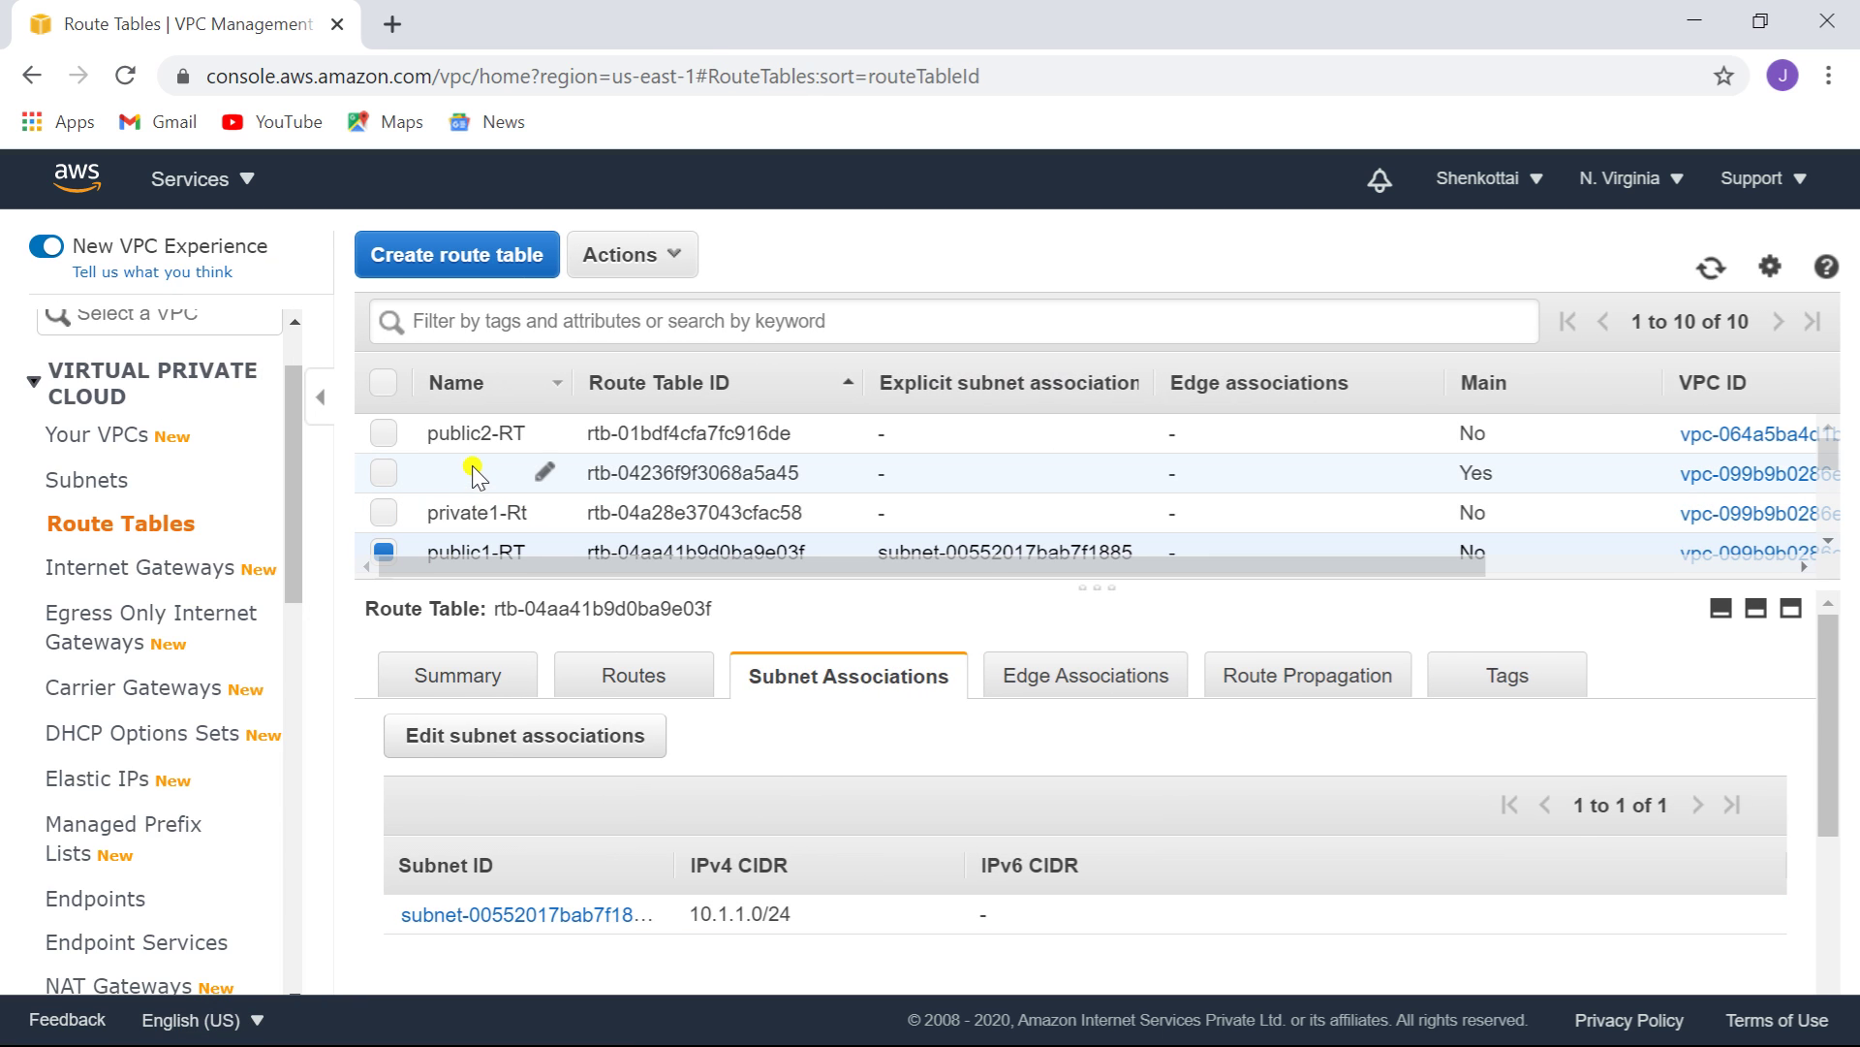
click(383, 435)
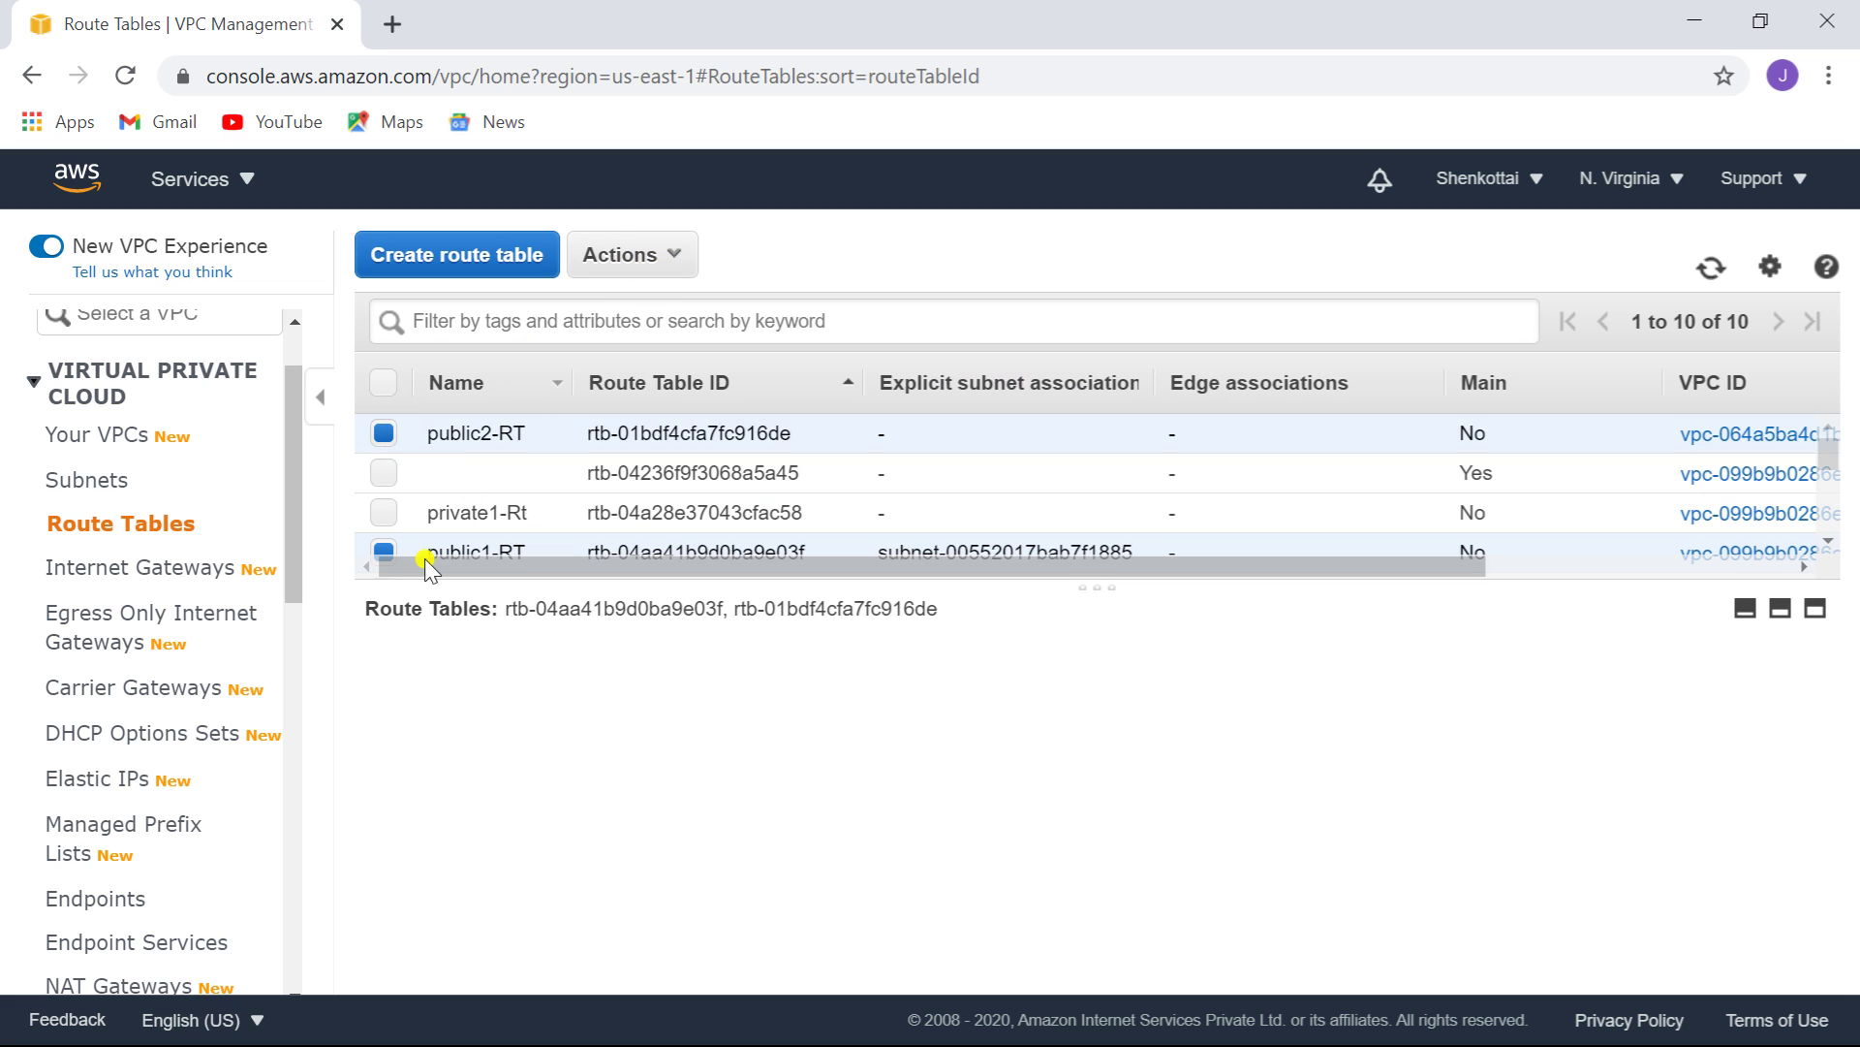
click(379, 552)
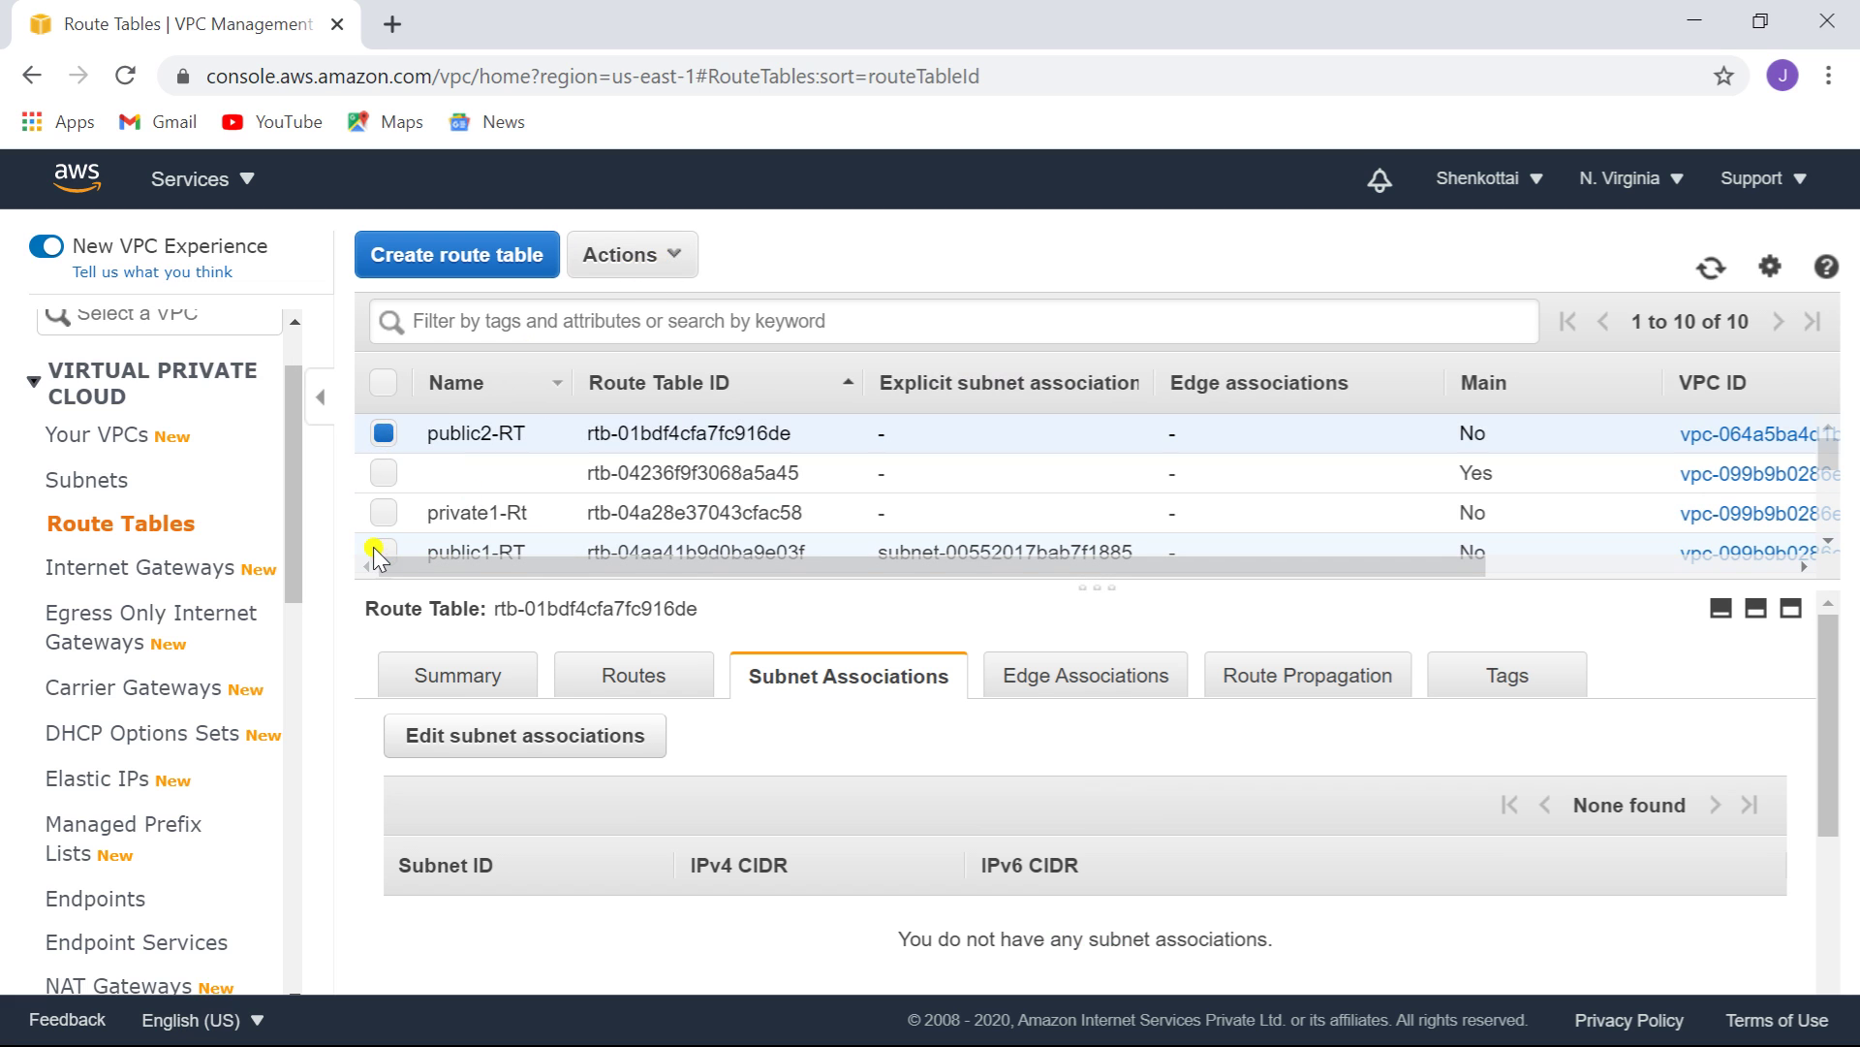
click(671, 255)
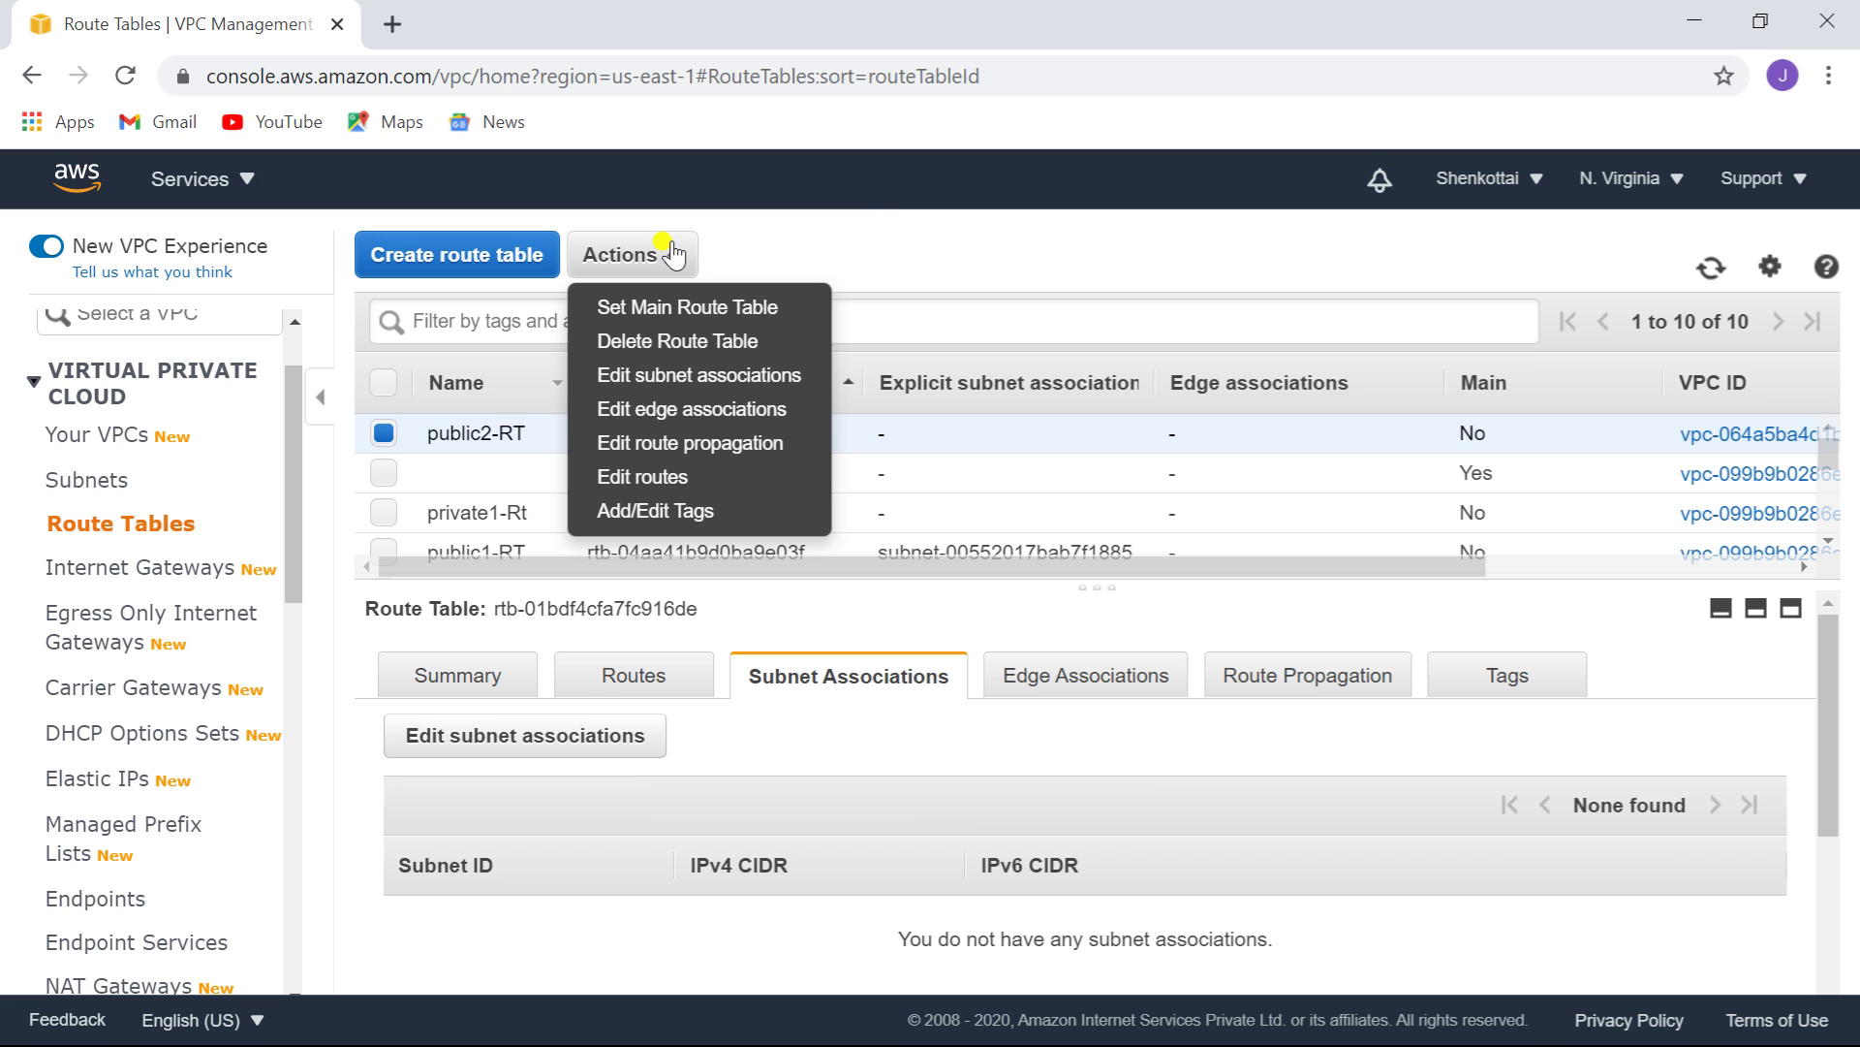
click(893, 218)
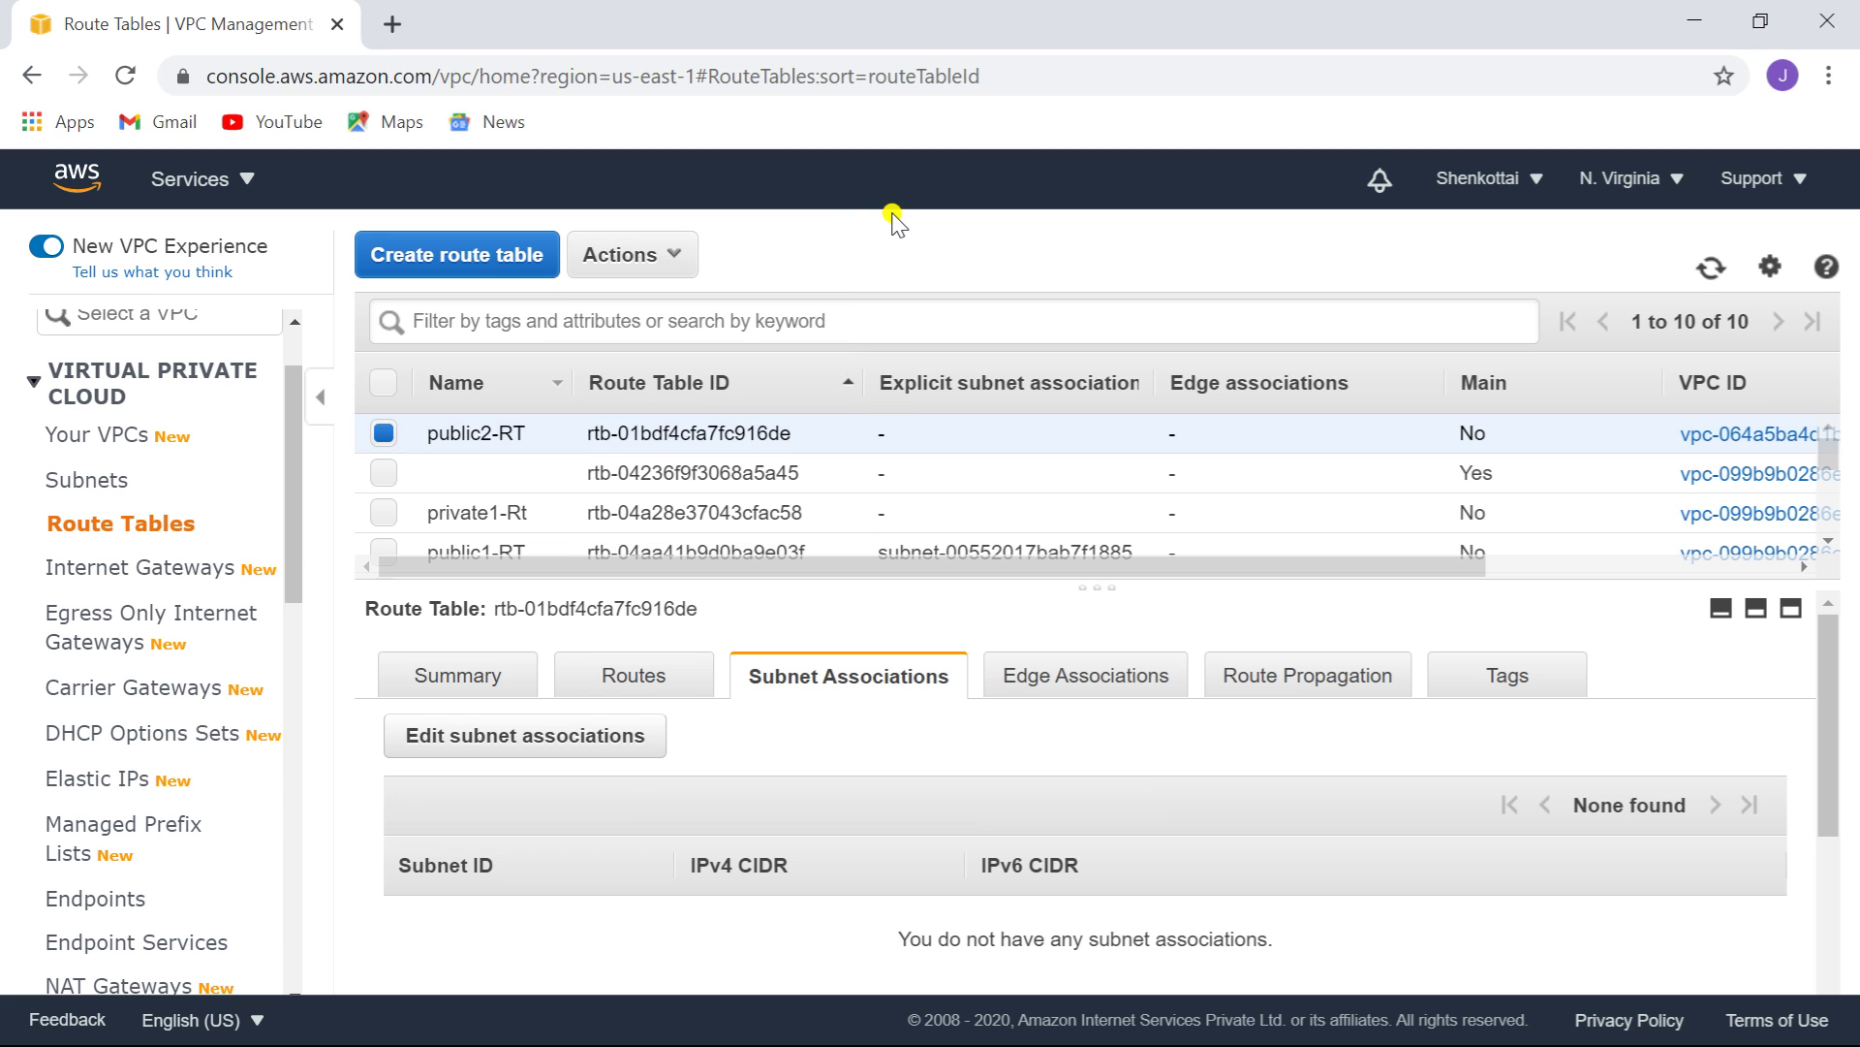
click(618, 676)
click(441, 760)
click(89, 528)
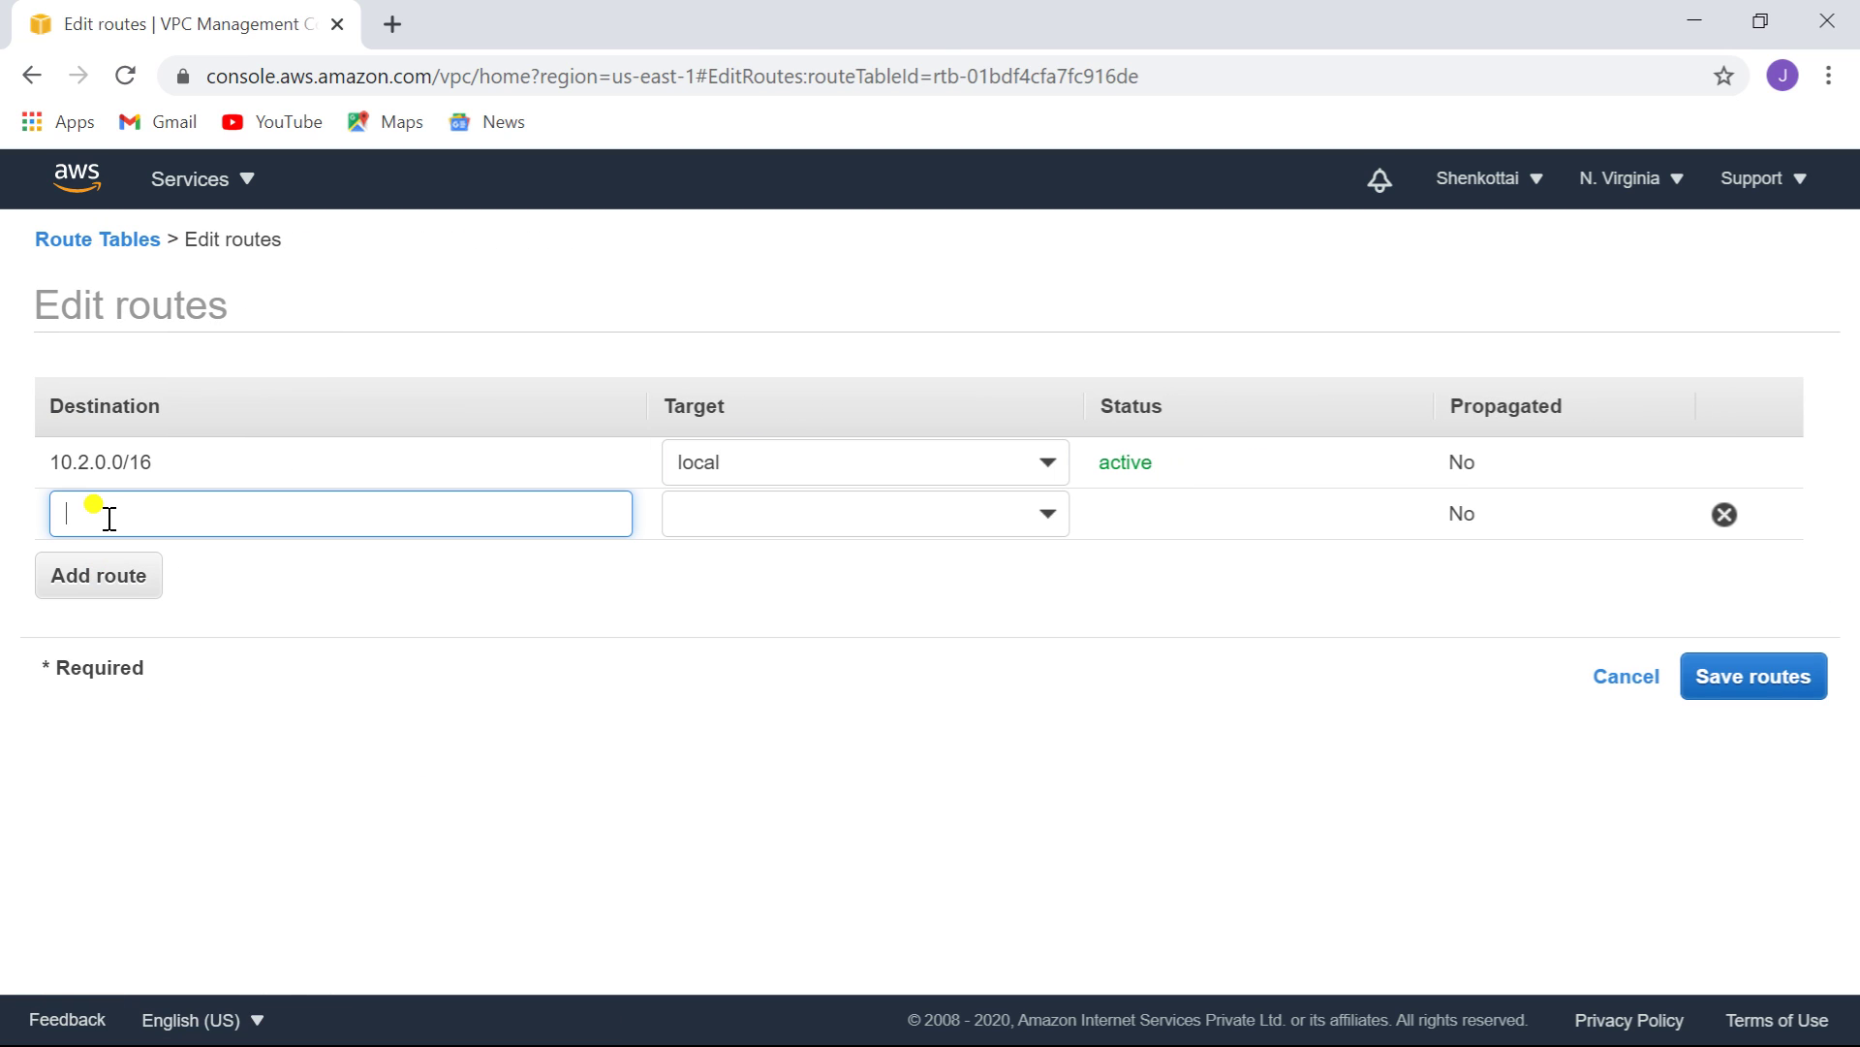
text(0.0.0.0/0)
click(106, 571)
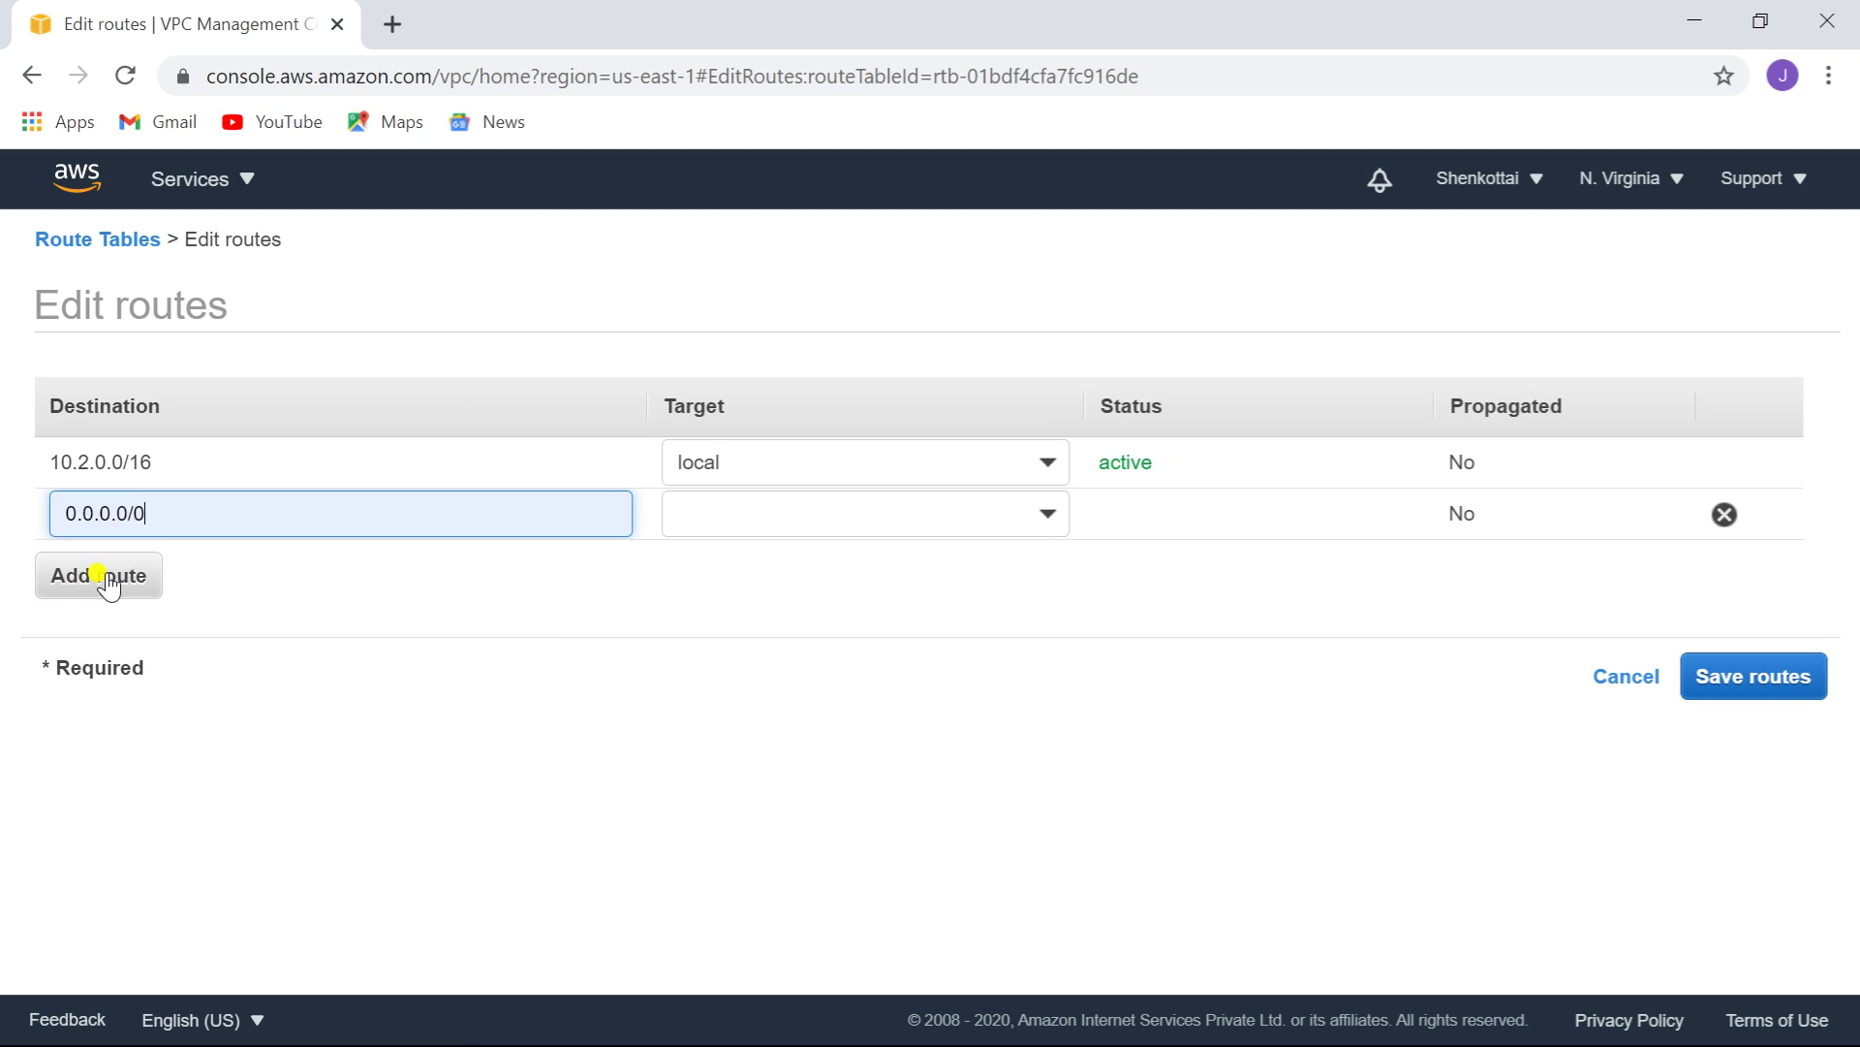
click(715, 511)
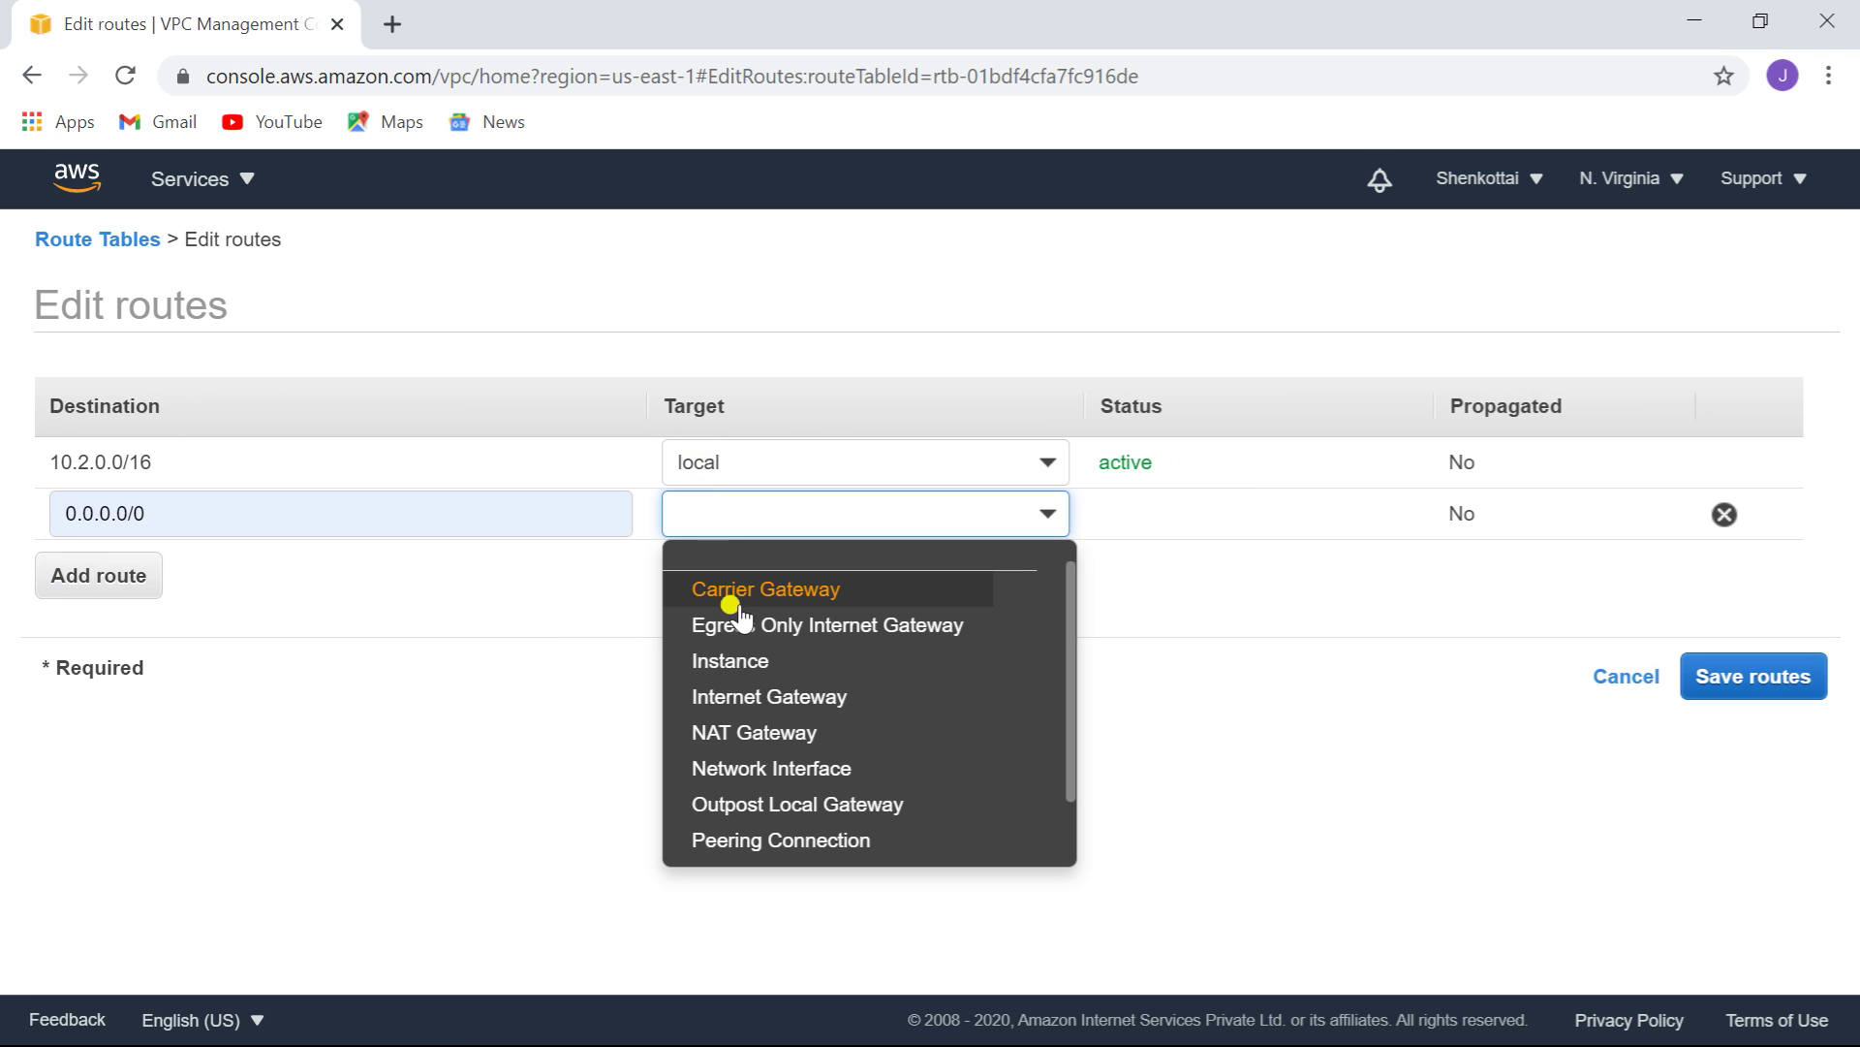
click(761, 698)
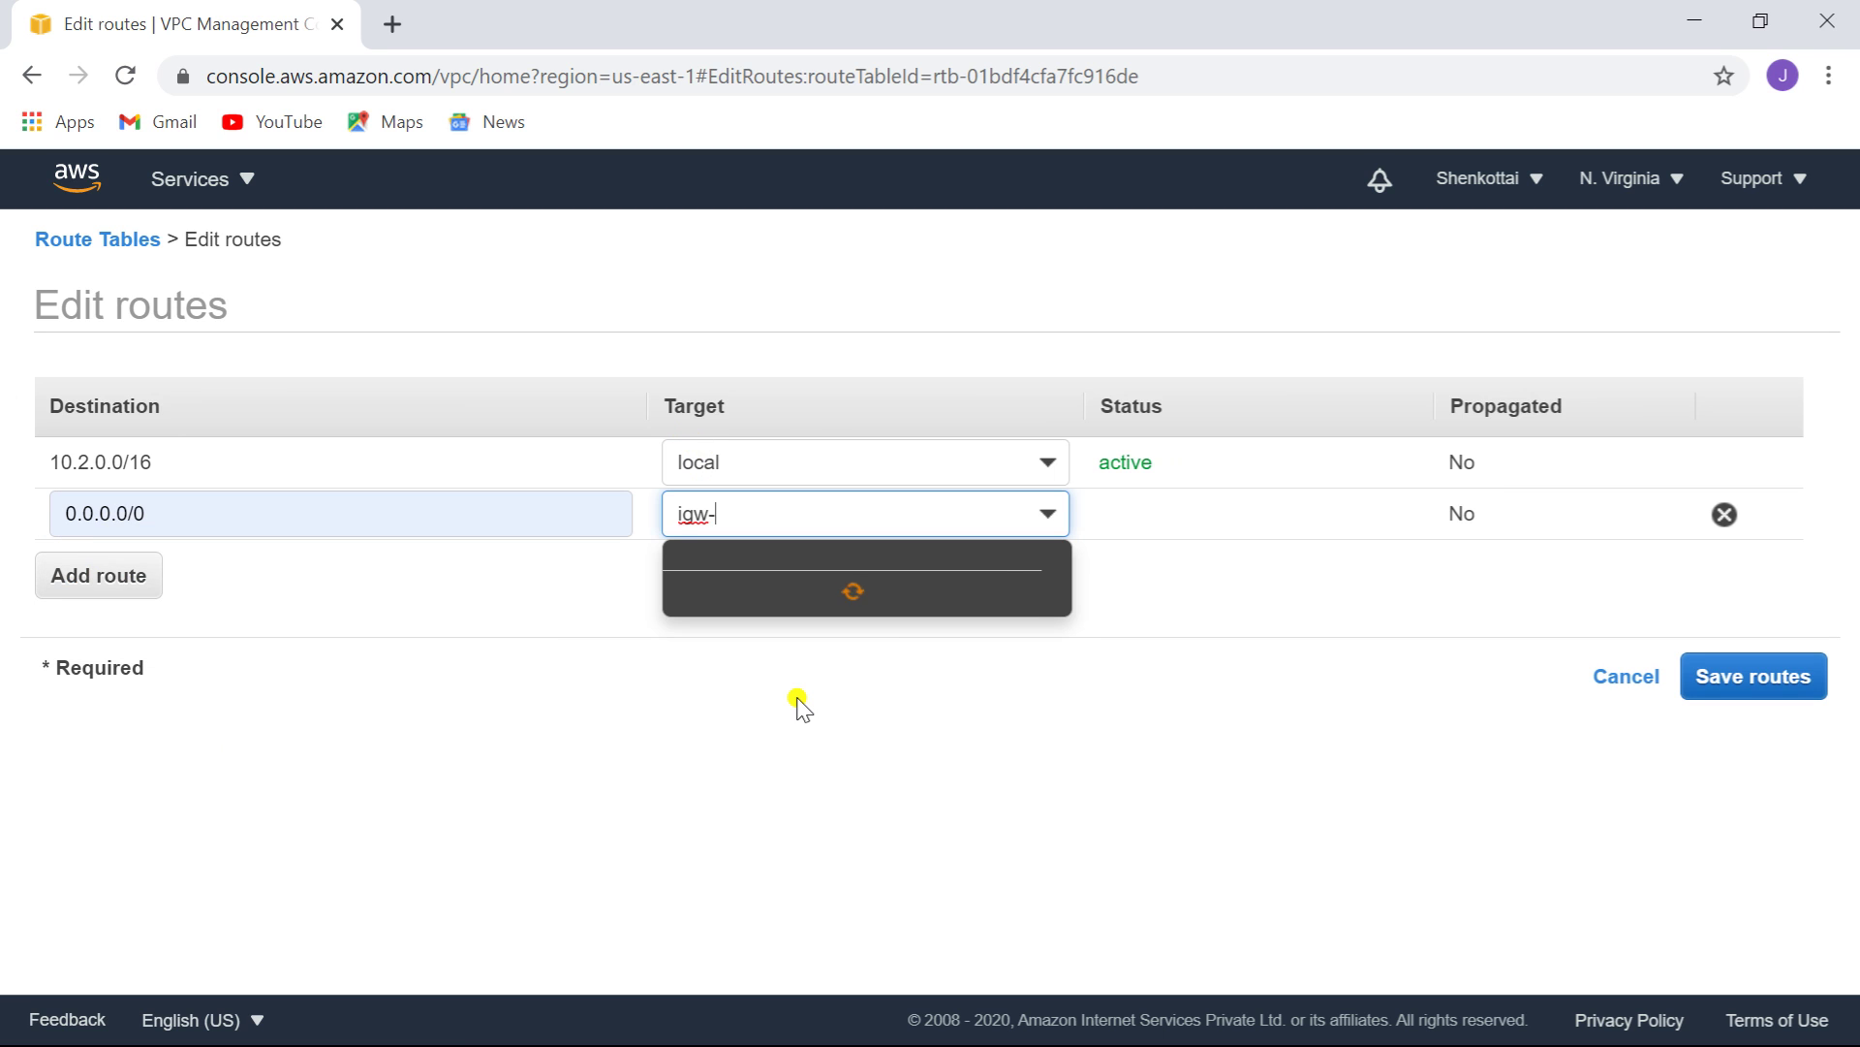
click(947, 589)
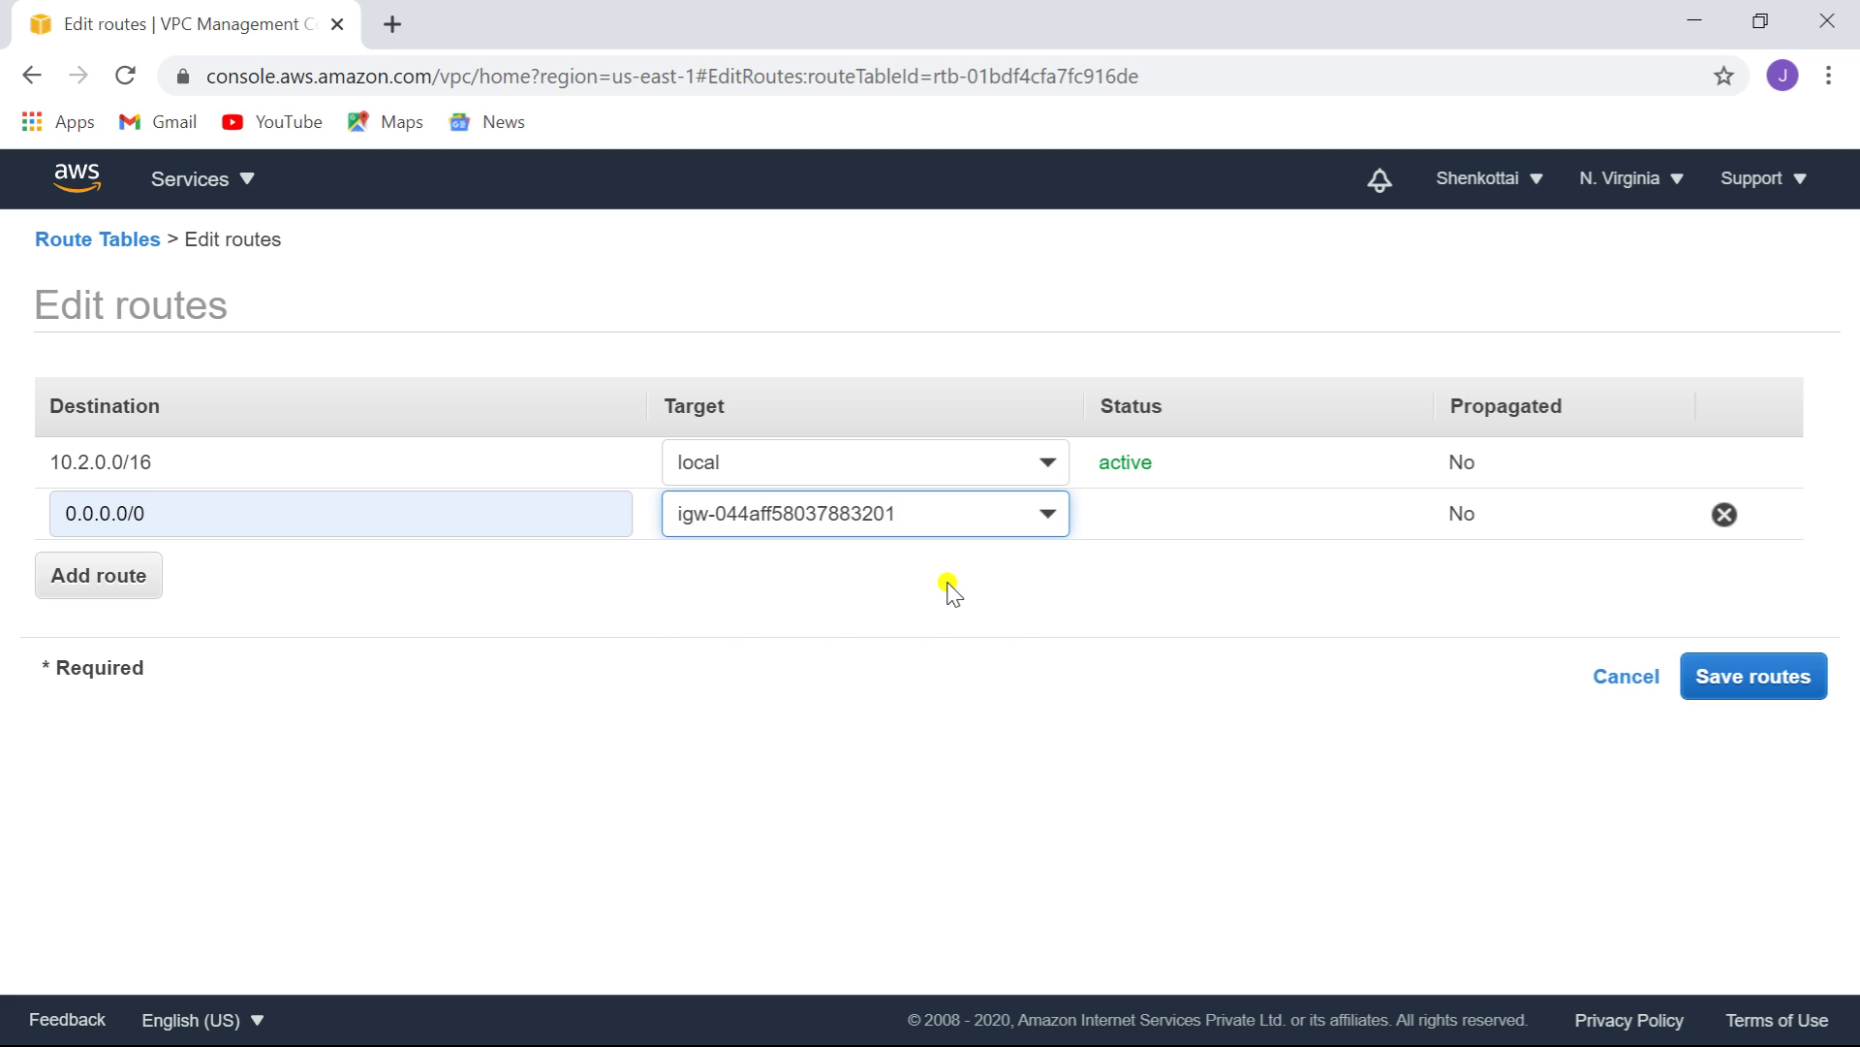
click(1765, 686)
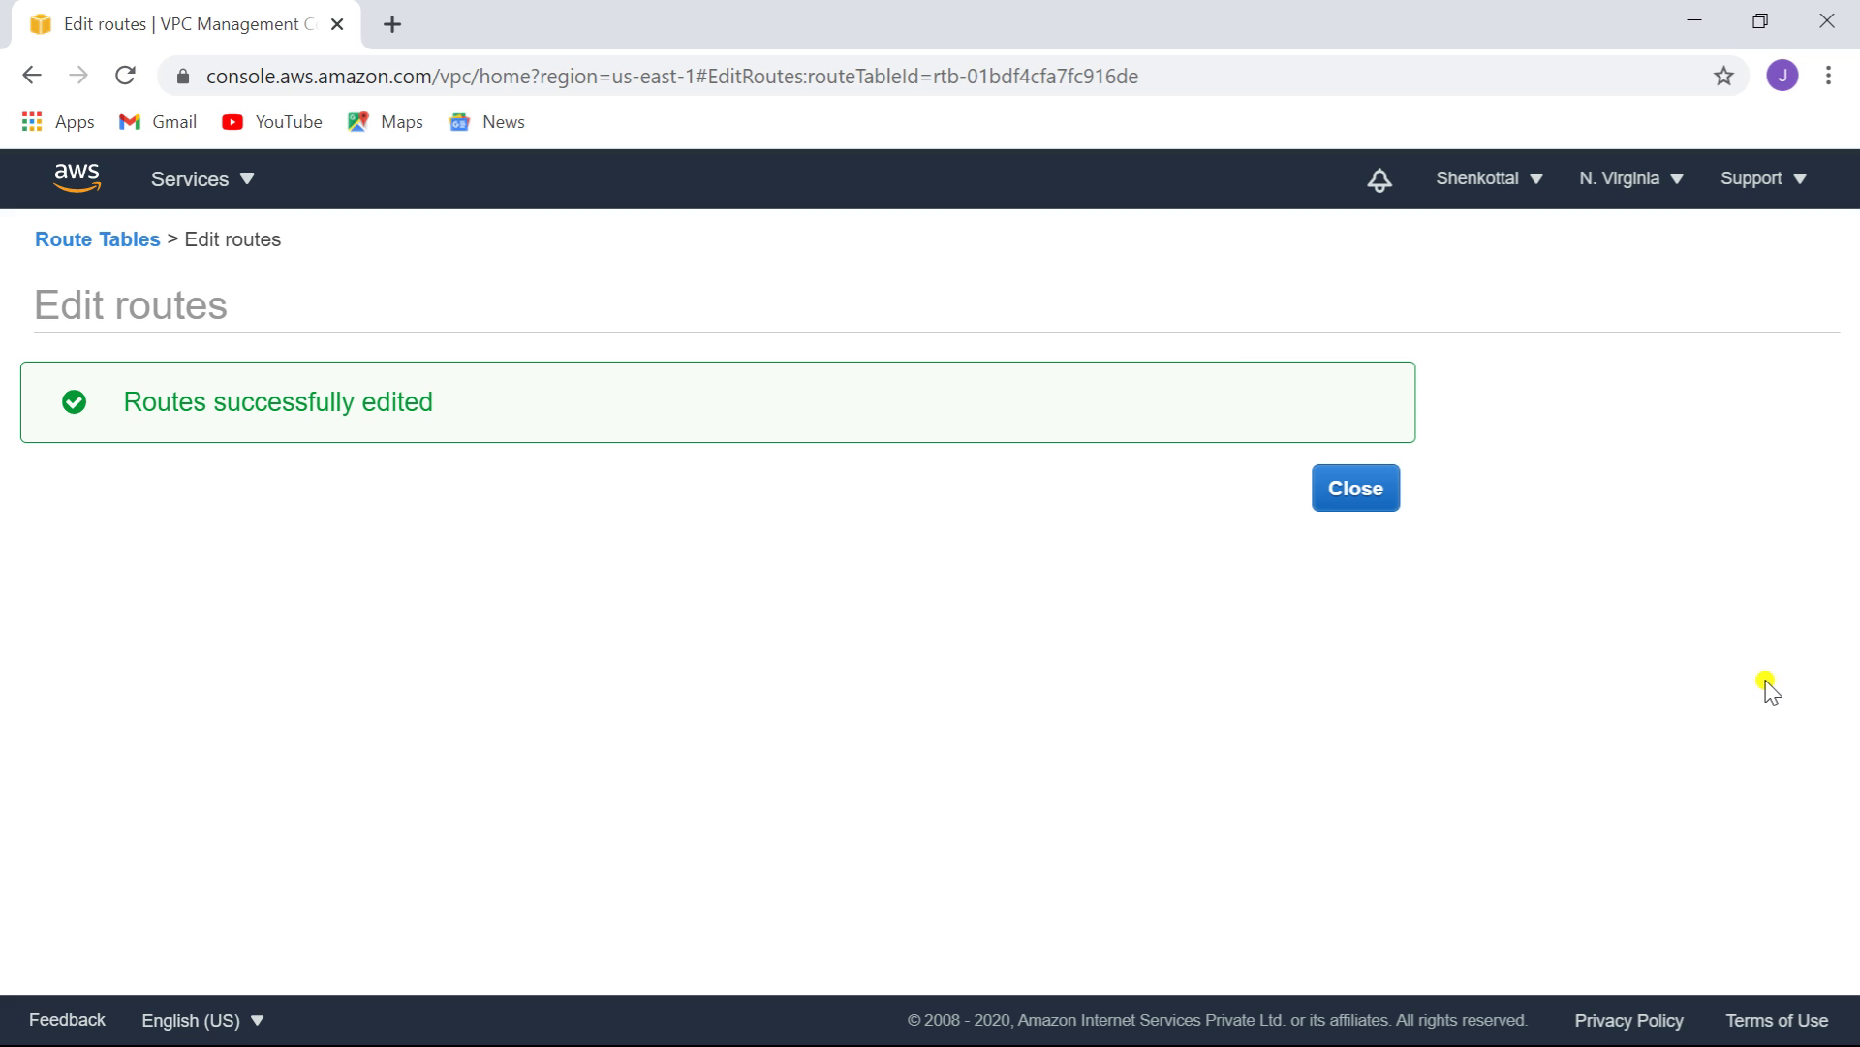
click(1354, 499)
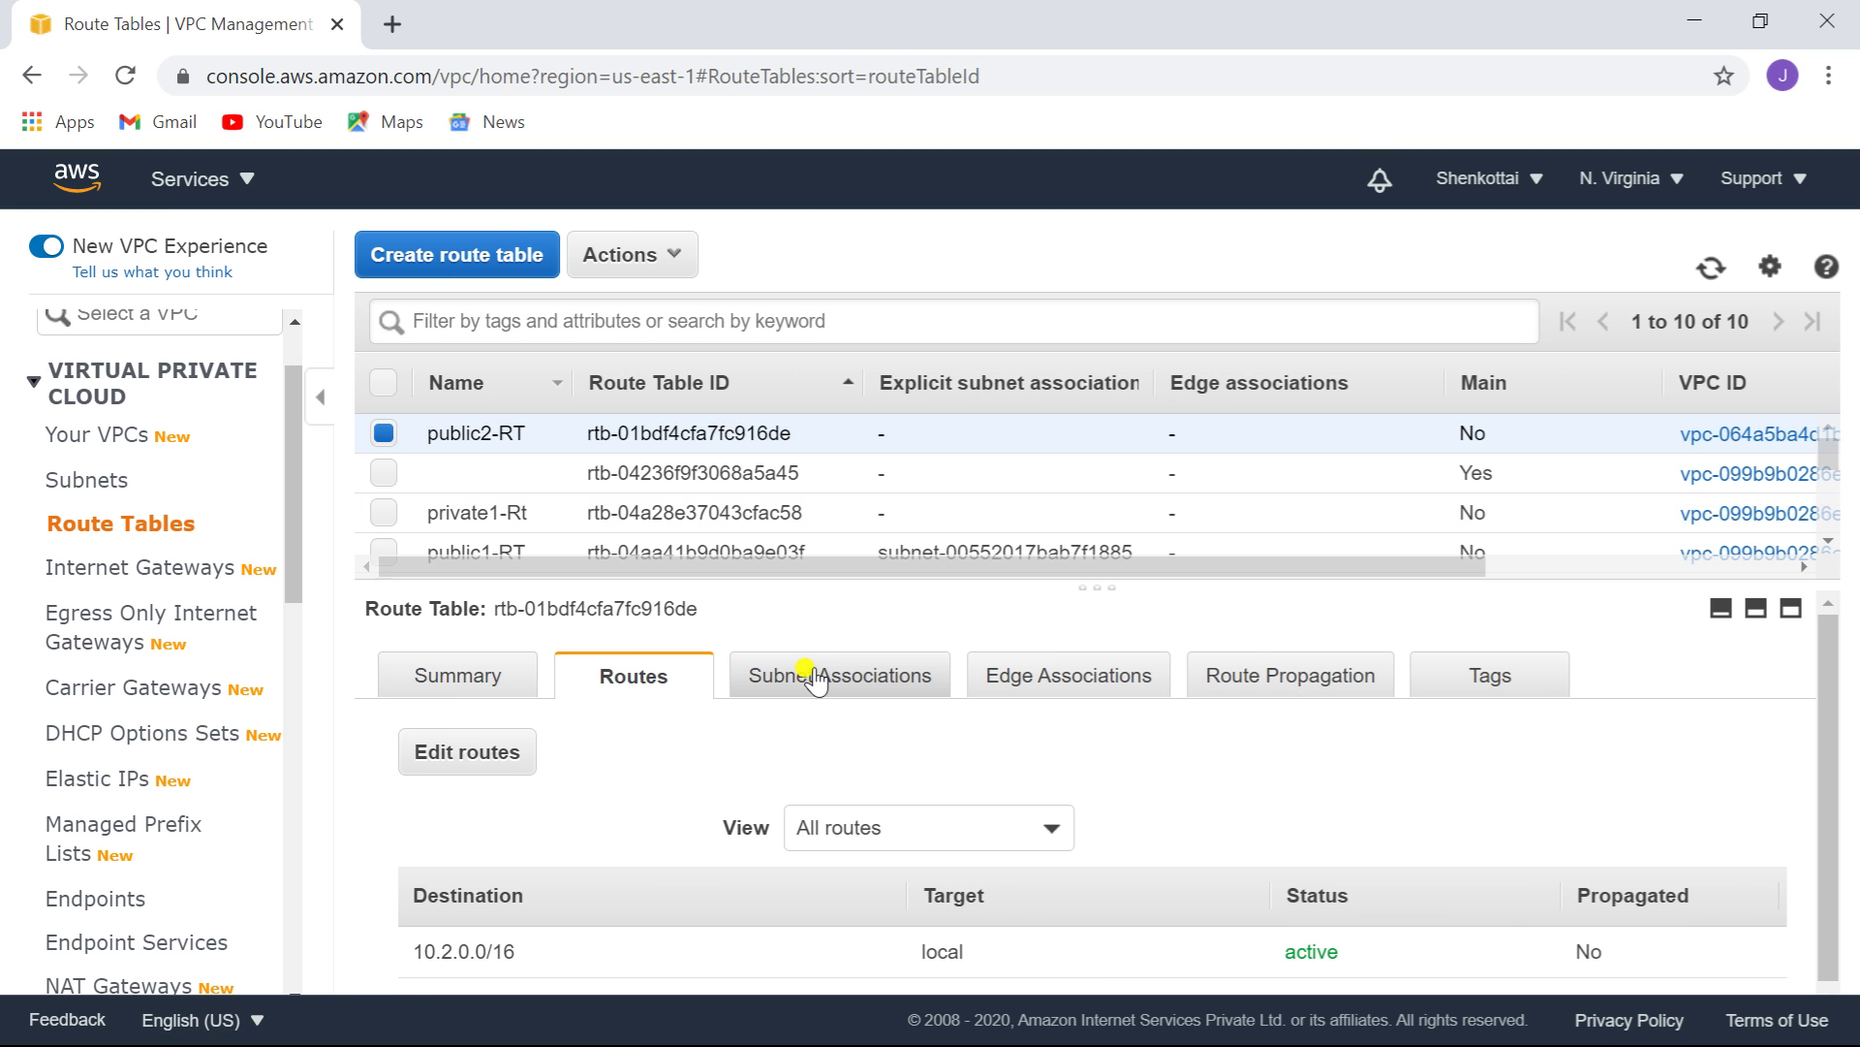
- Associate the public2 subnet (10.2.1.0/24) with the public2-RT route table and save the association
click(814, 673)
click(541, 735)
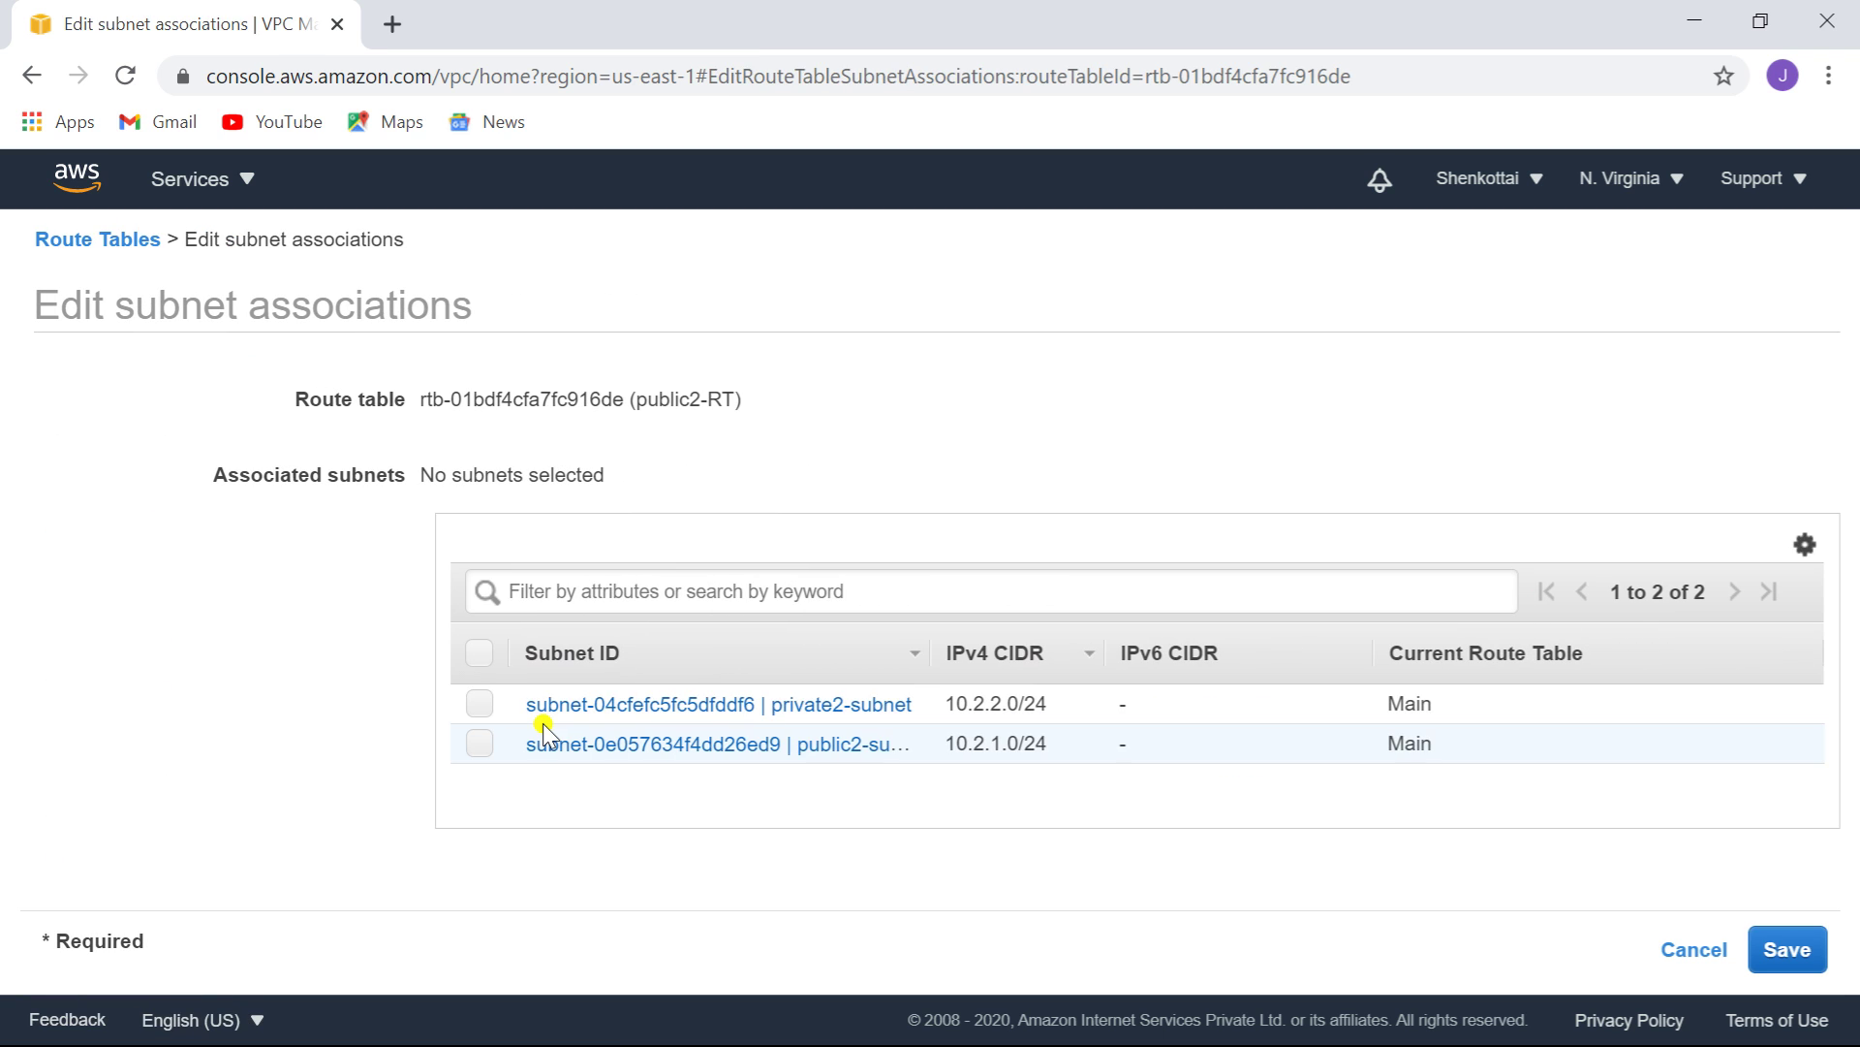
click(480, 743)
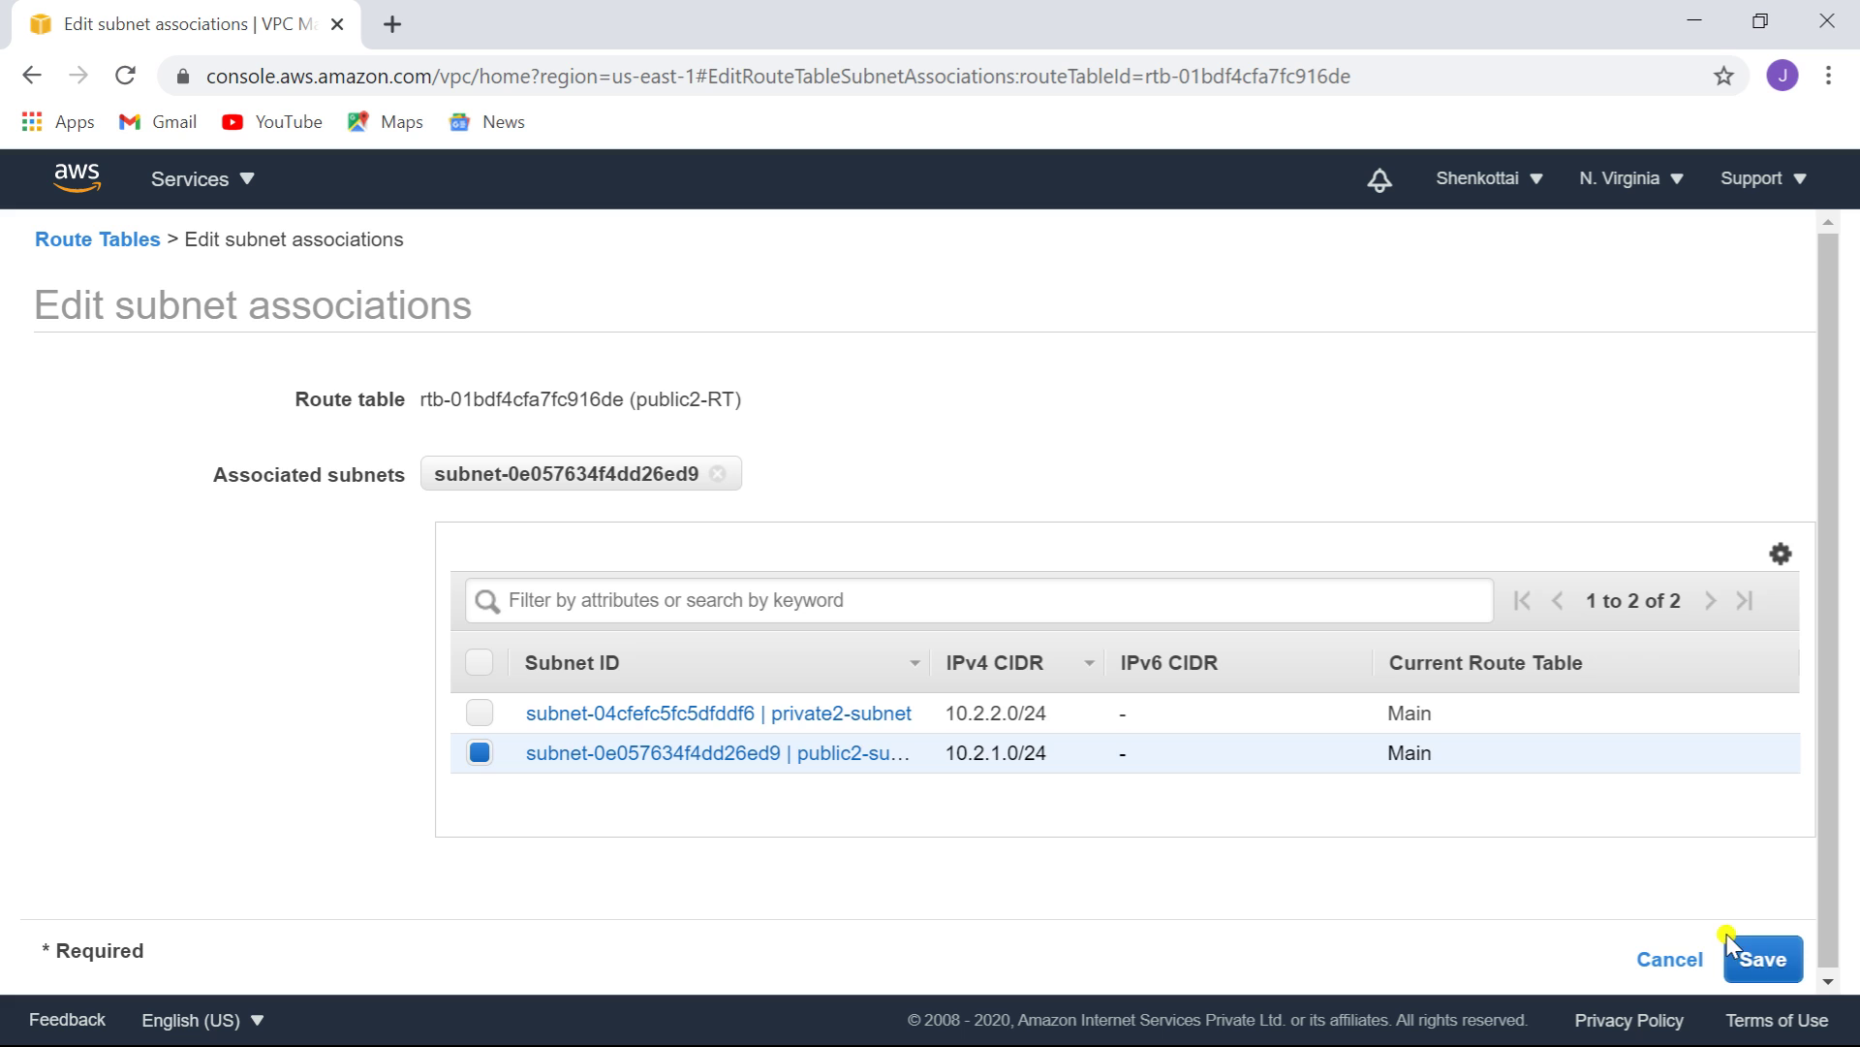
click(1781, 961)
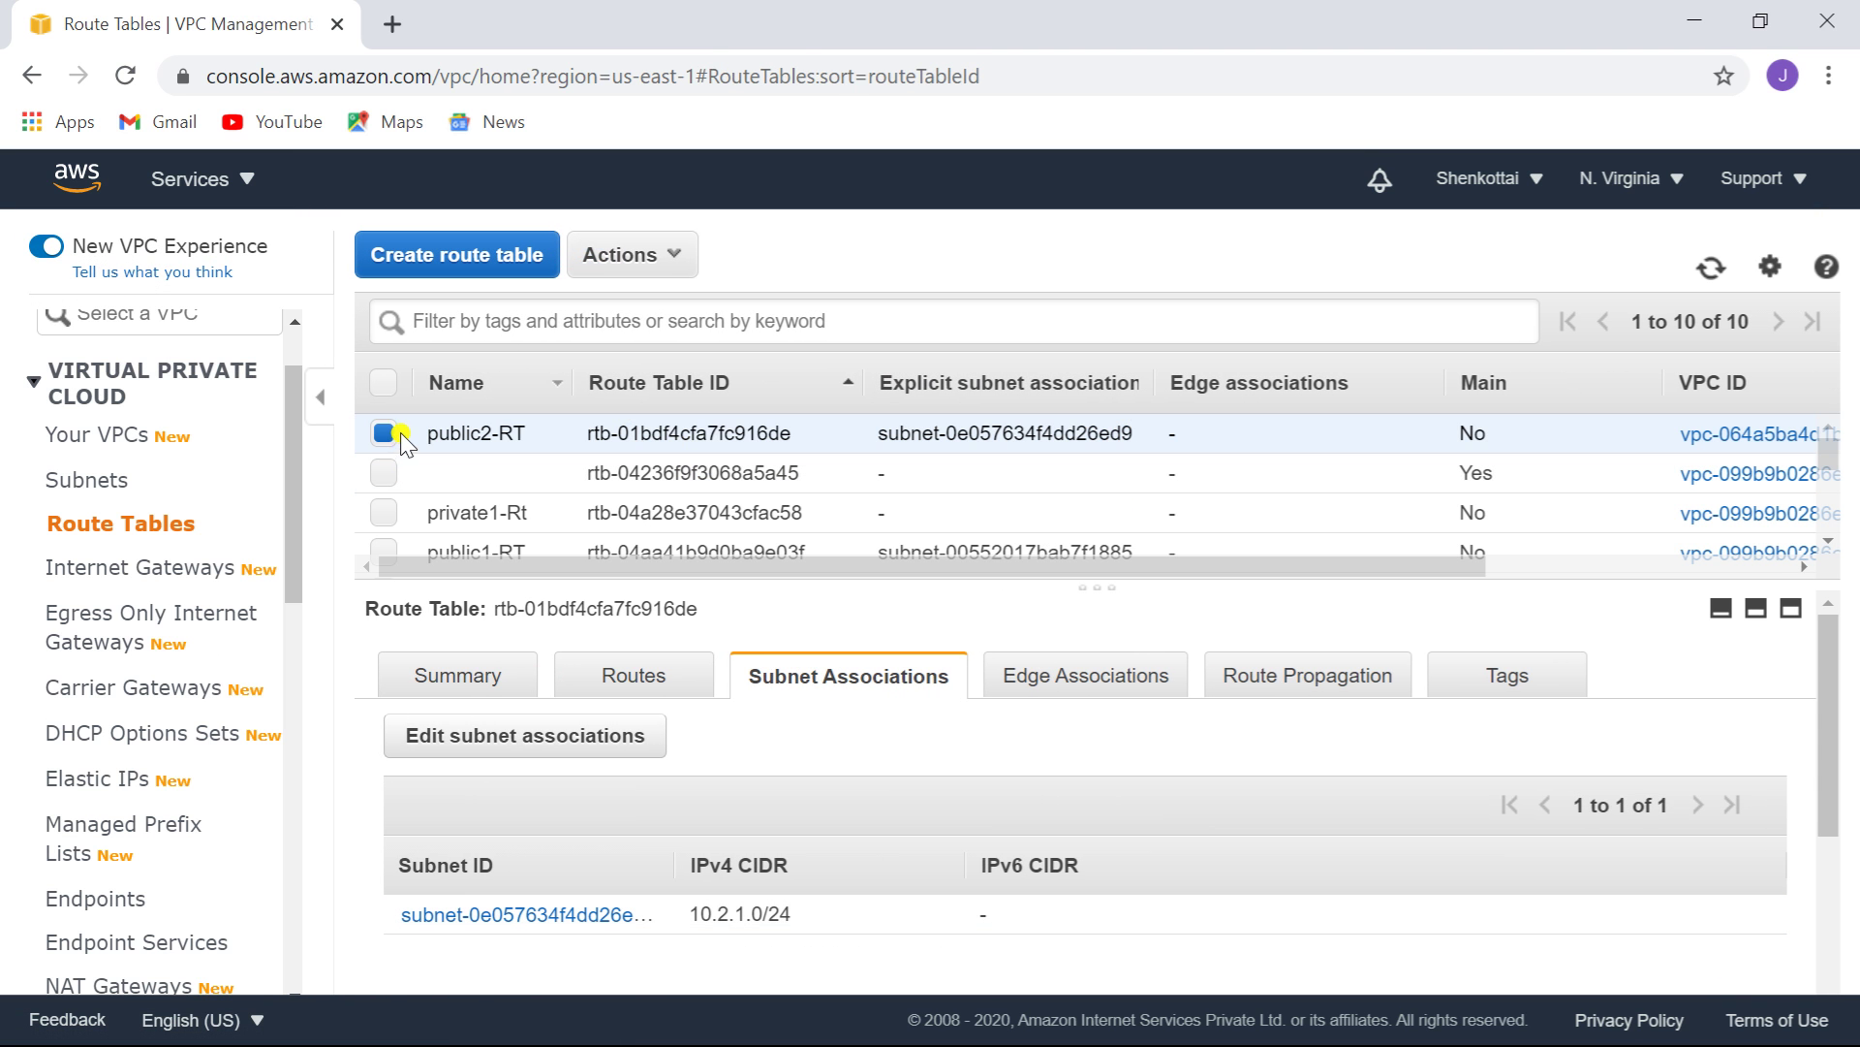
- Filter the route tables by public3 and add a saved route to public3-RT with destination 0.0.0.0/0 and the internet gateway igw3 as target
click(592, 315)
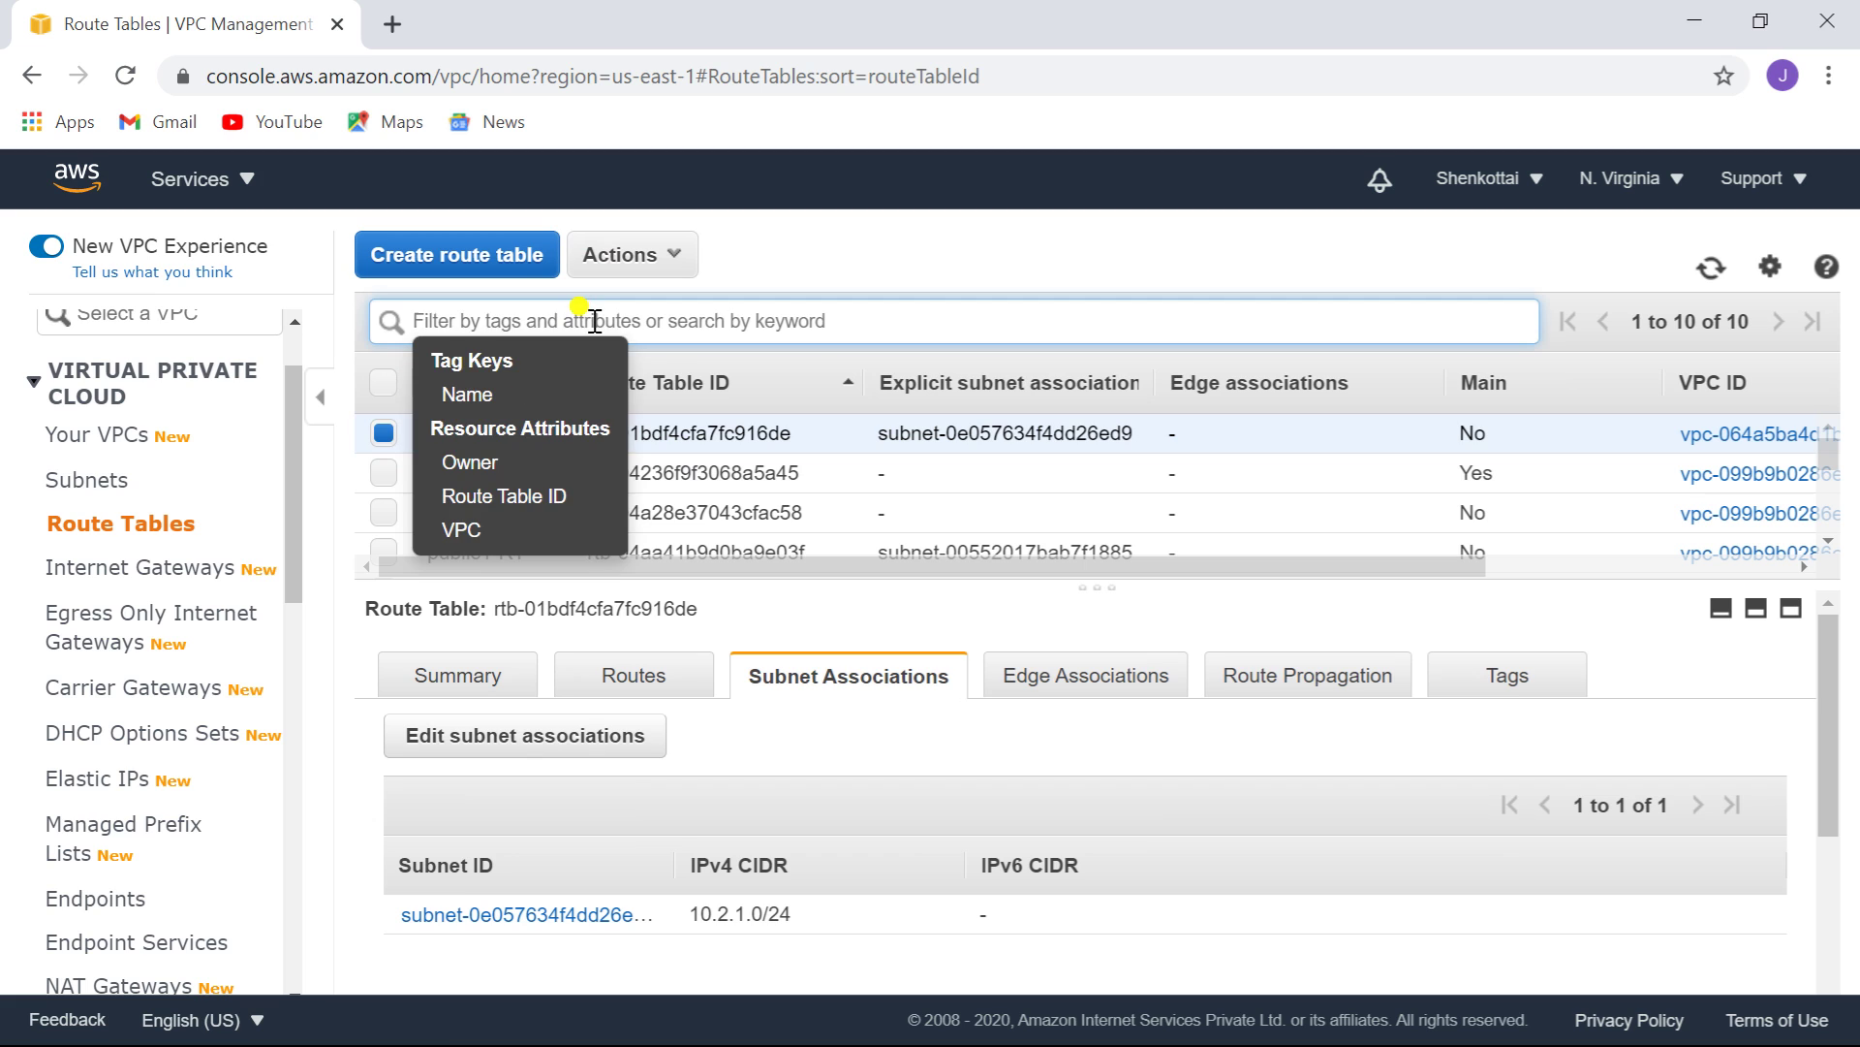
text(public3)
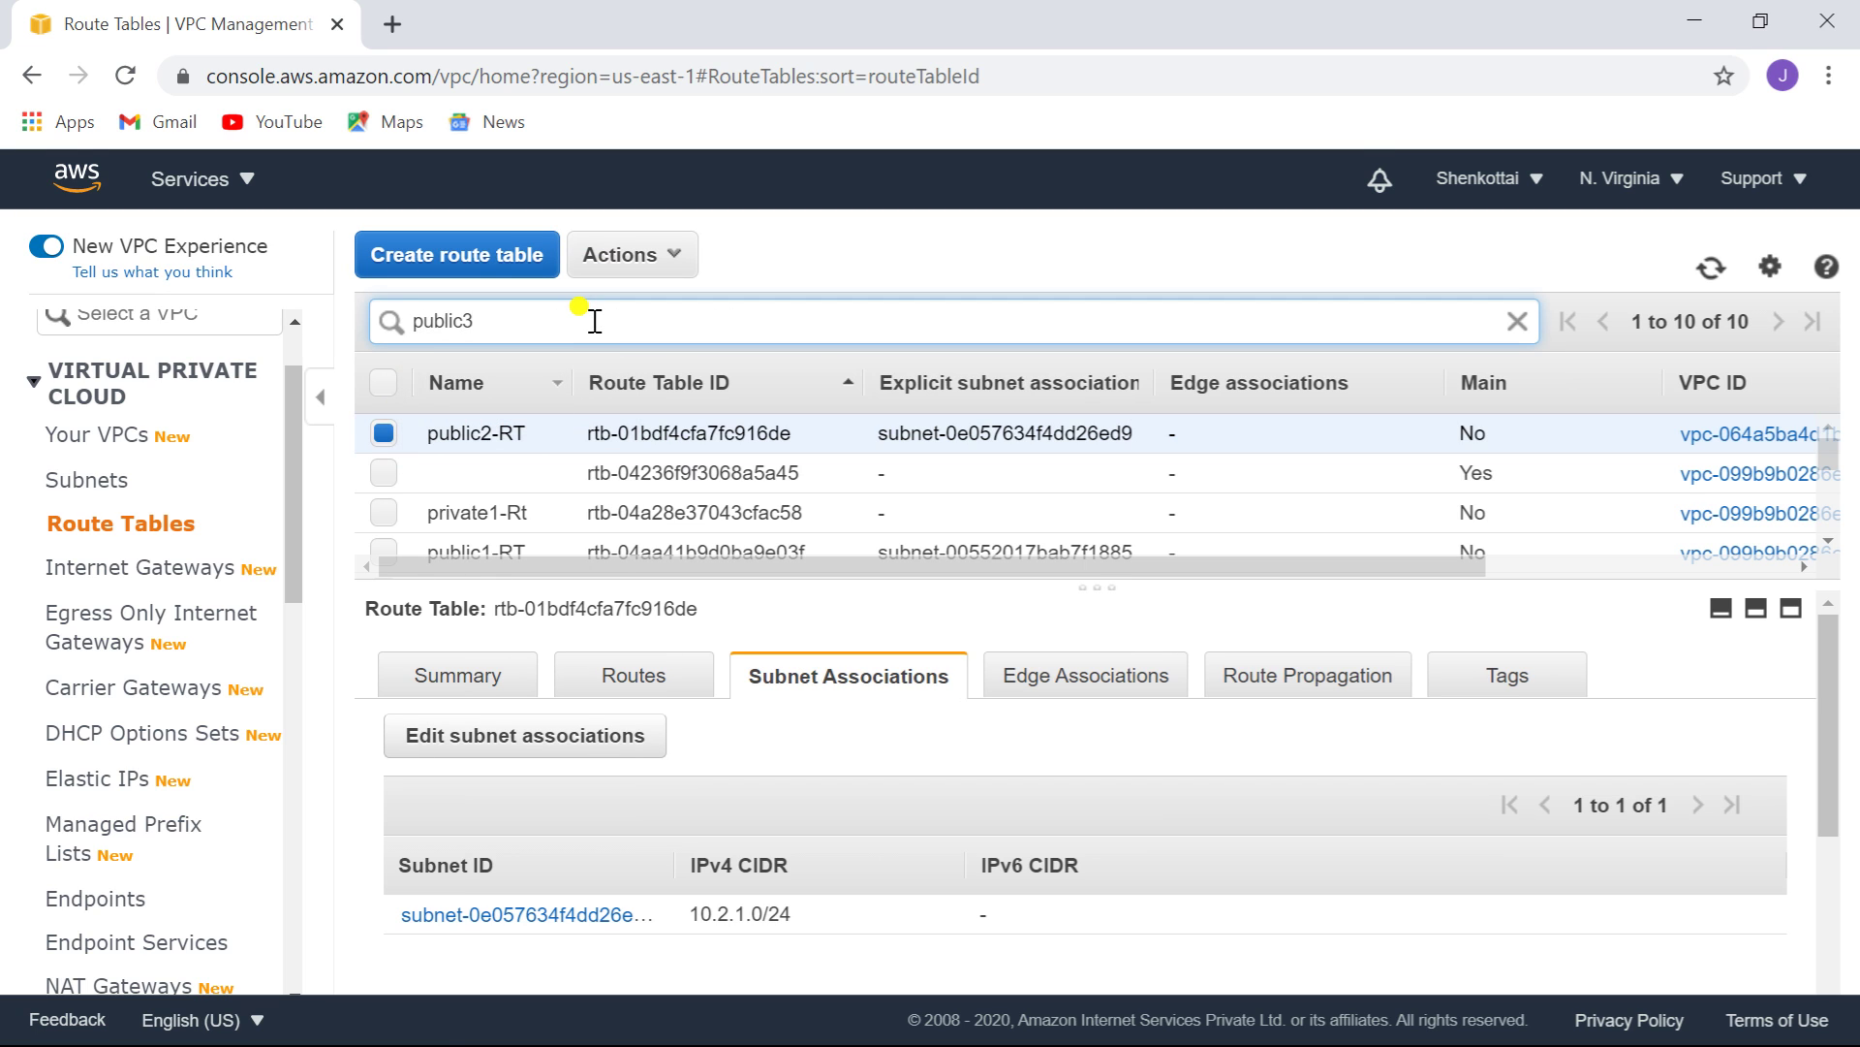
key(Return)
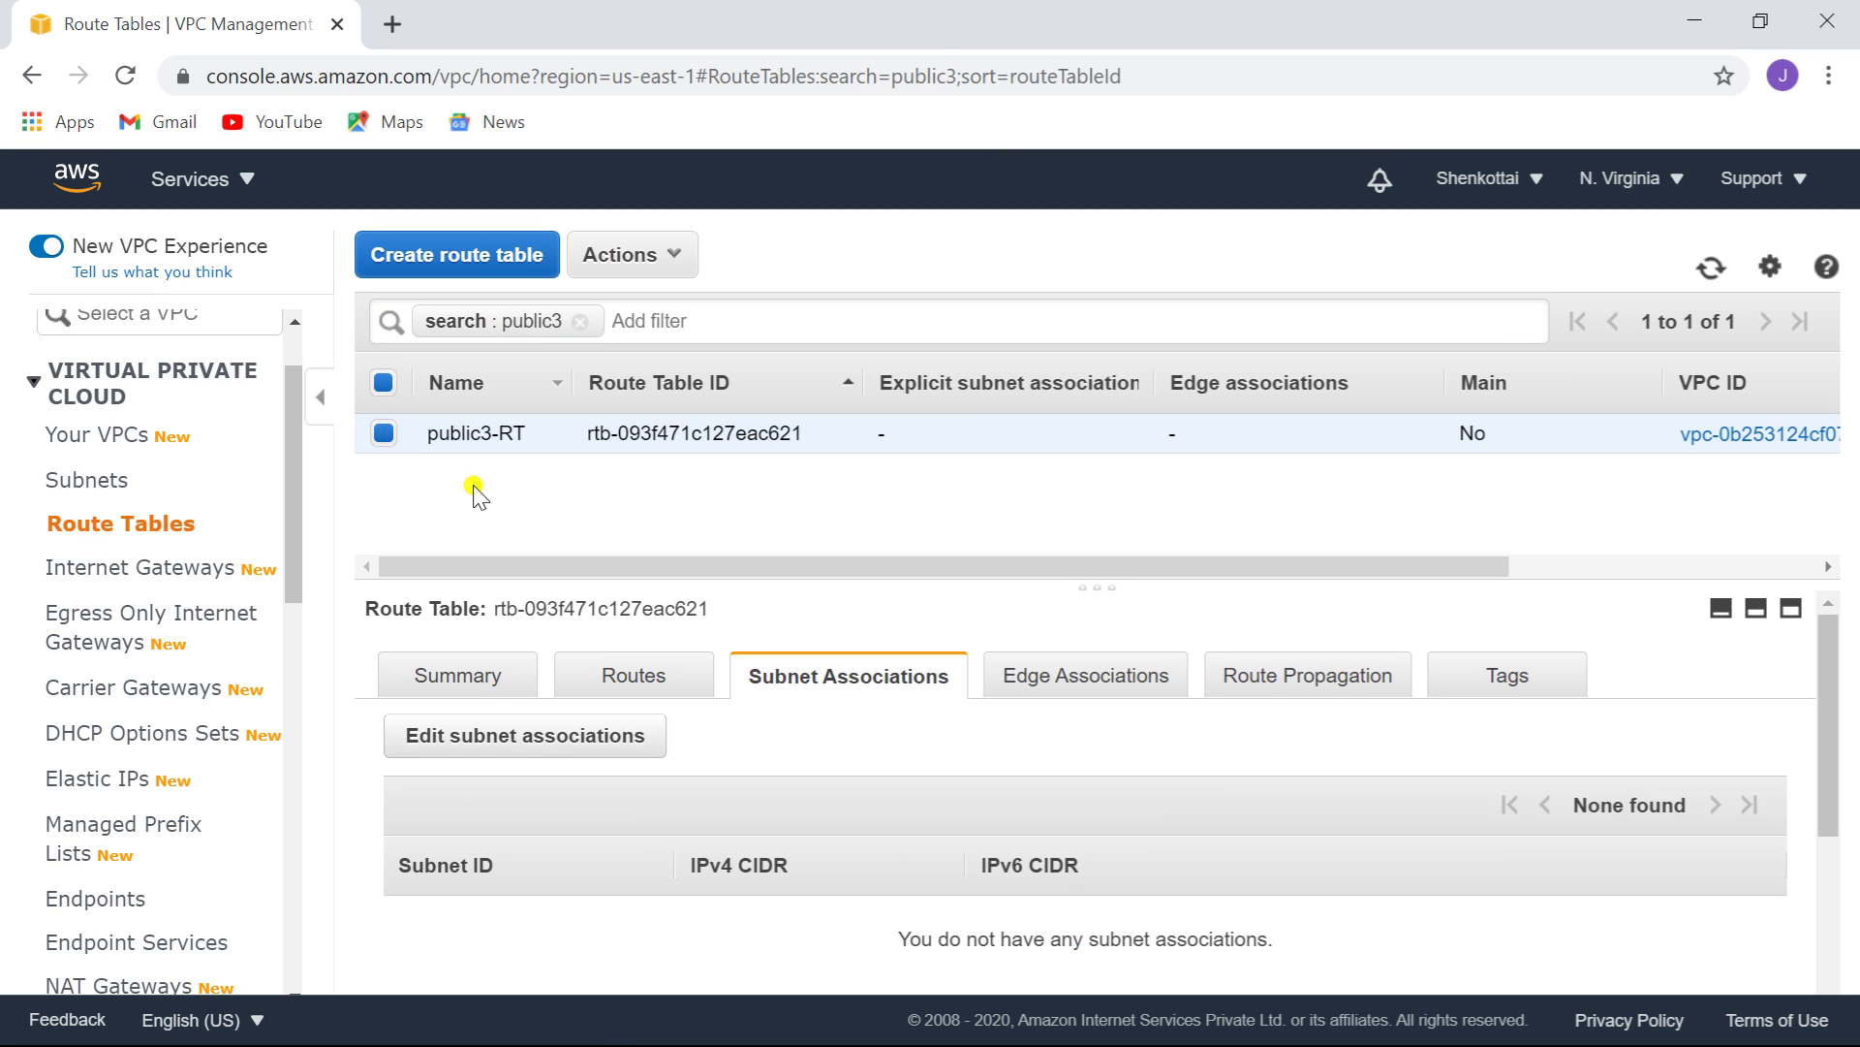
click(632, 683)
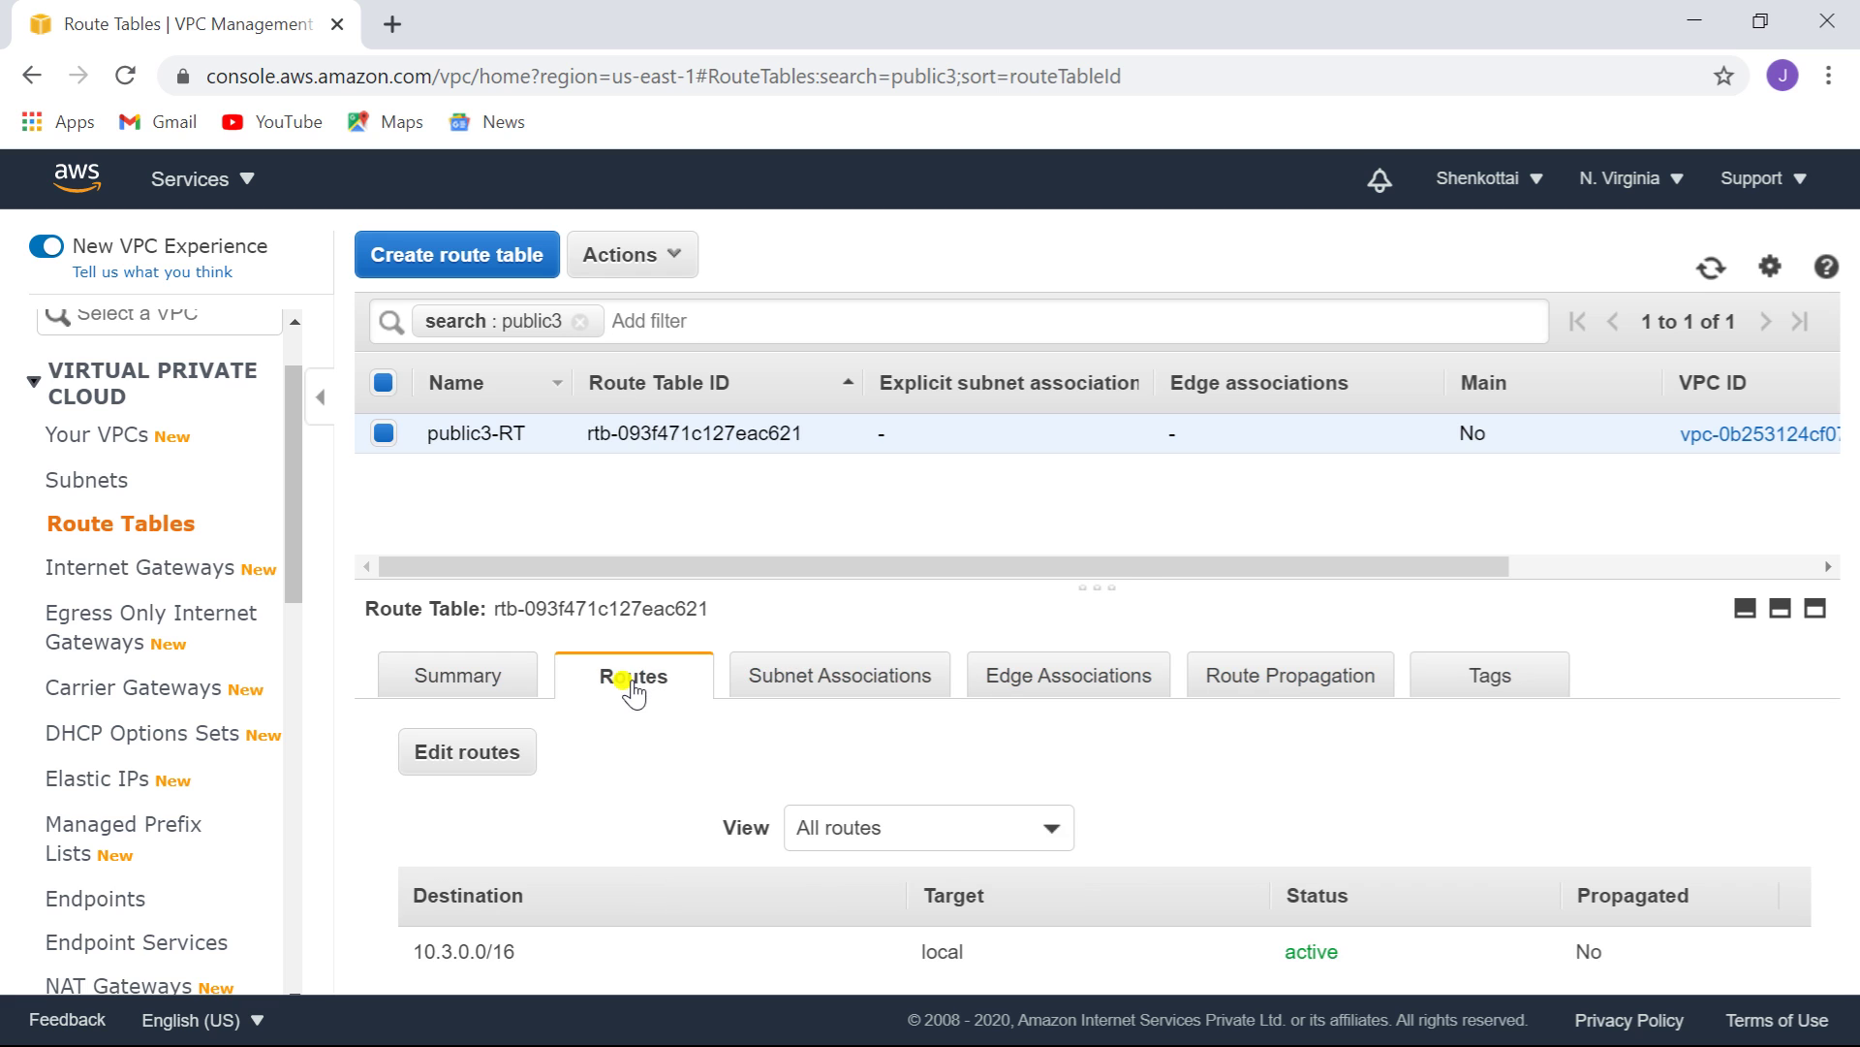
click(462, 762)
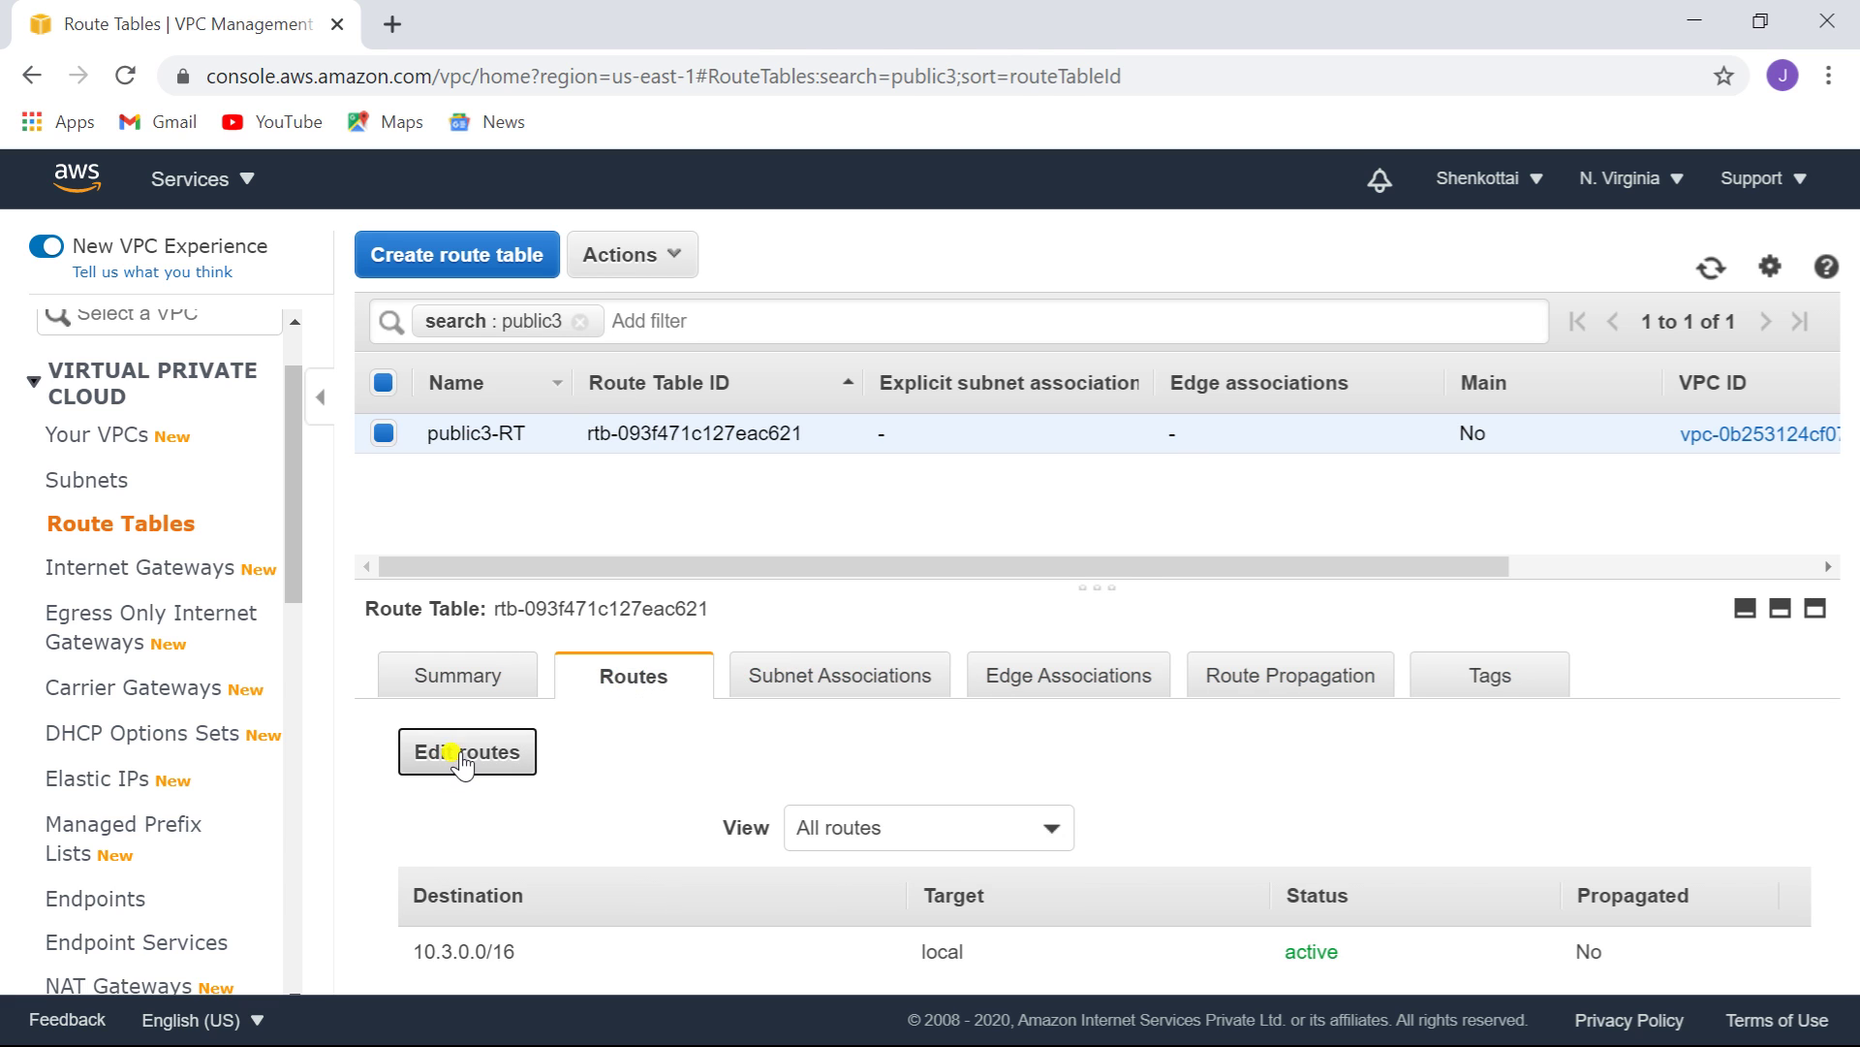
click(118, 528)
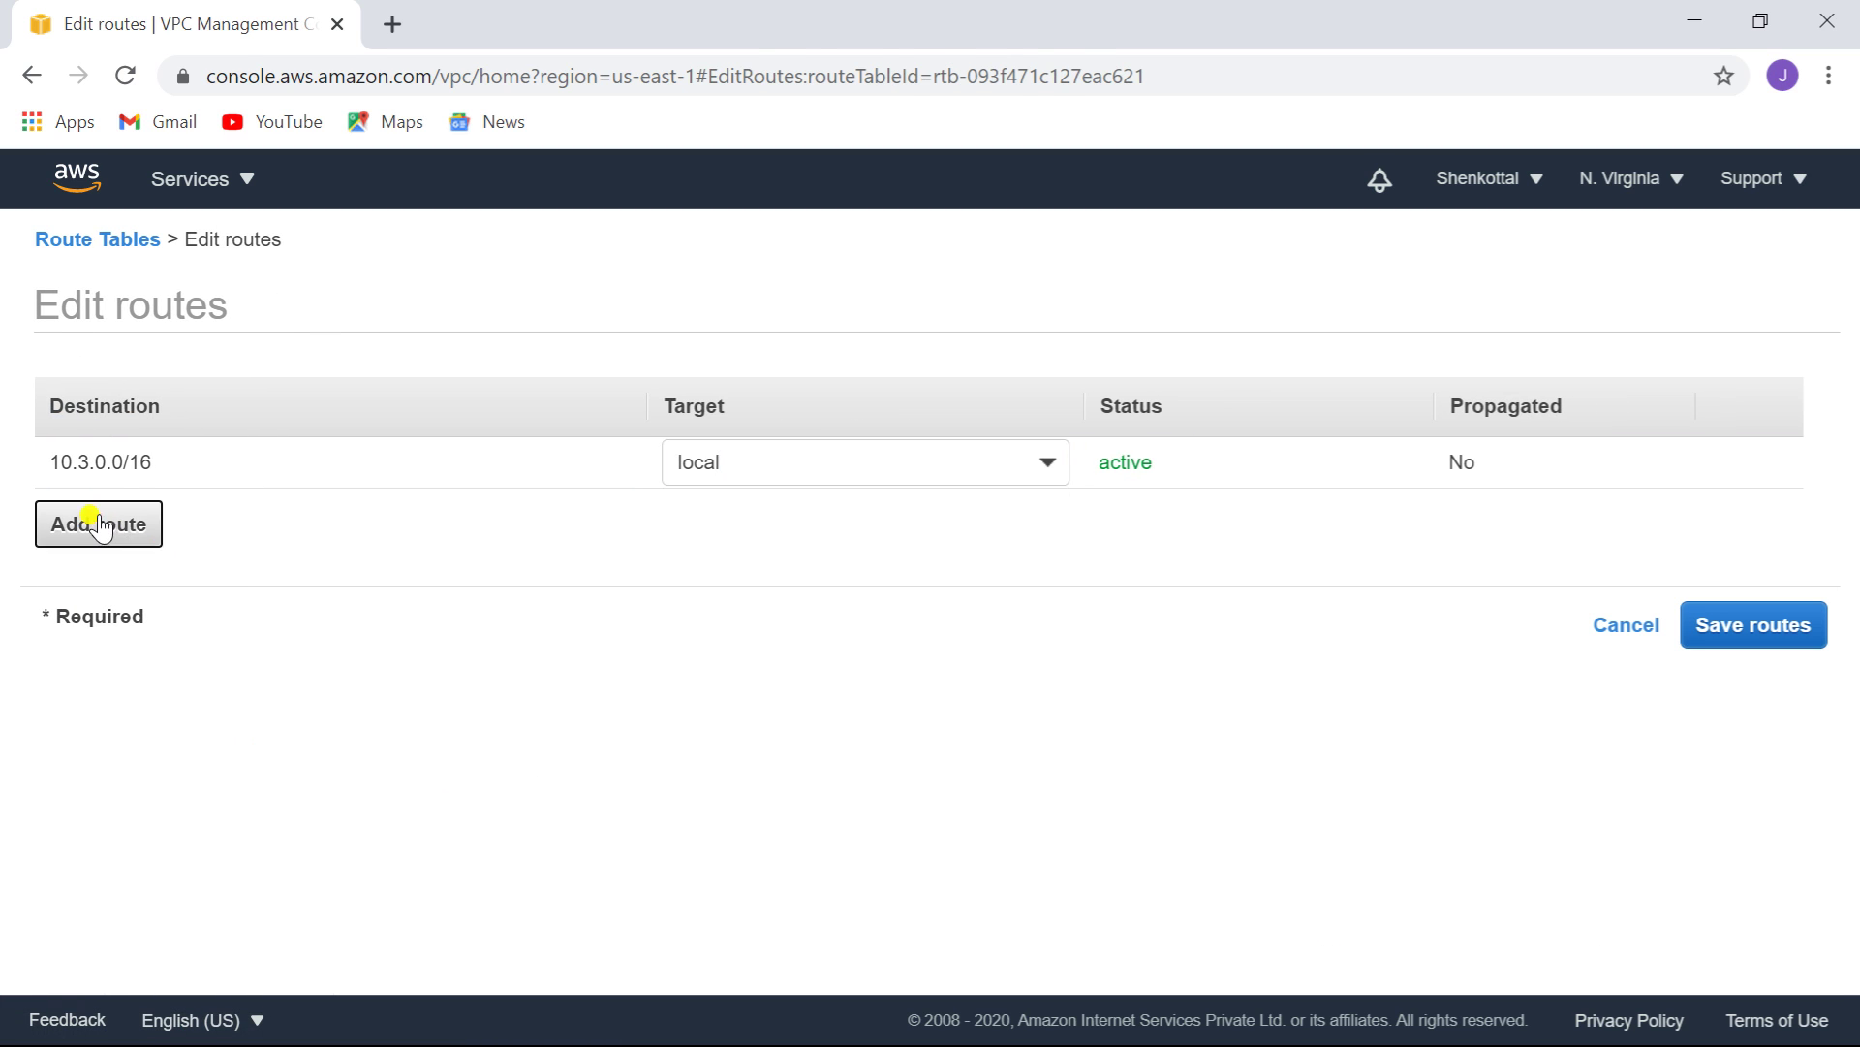
text(0)
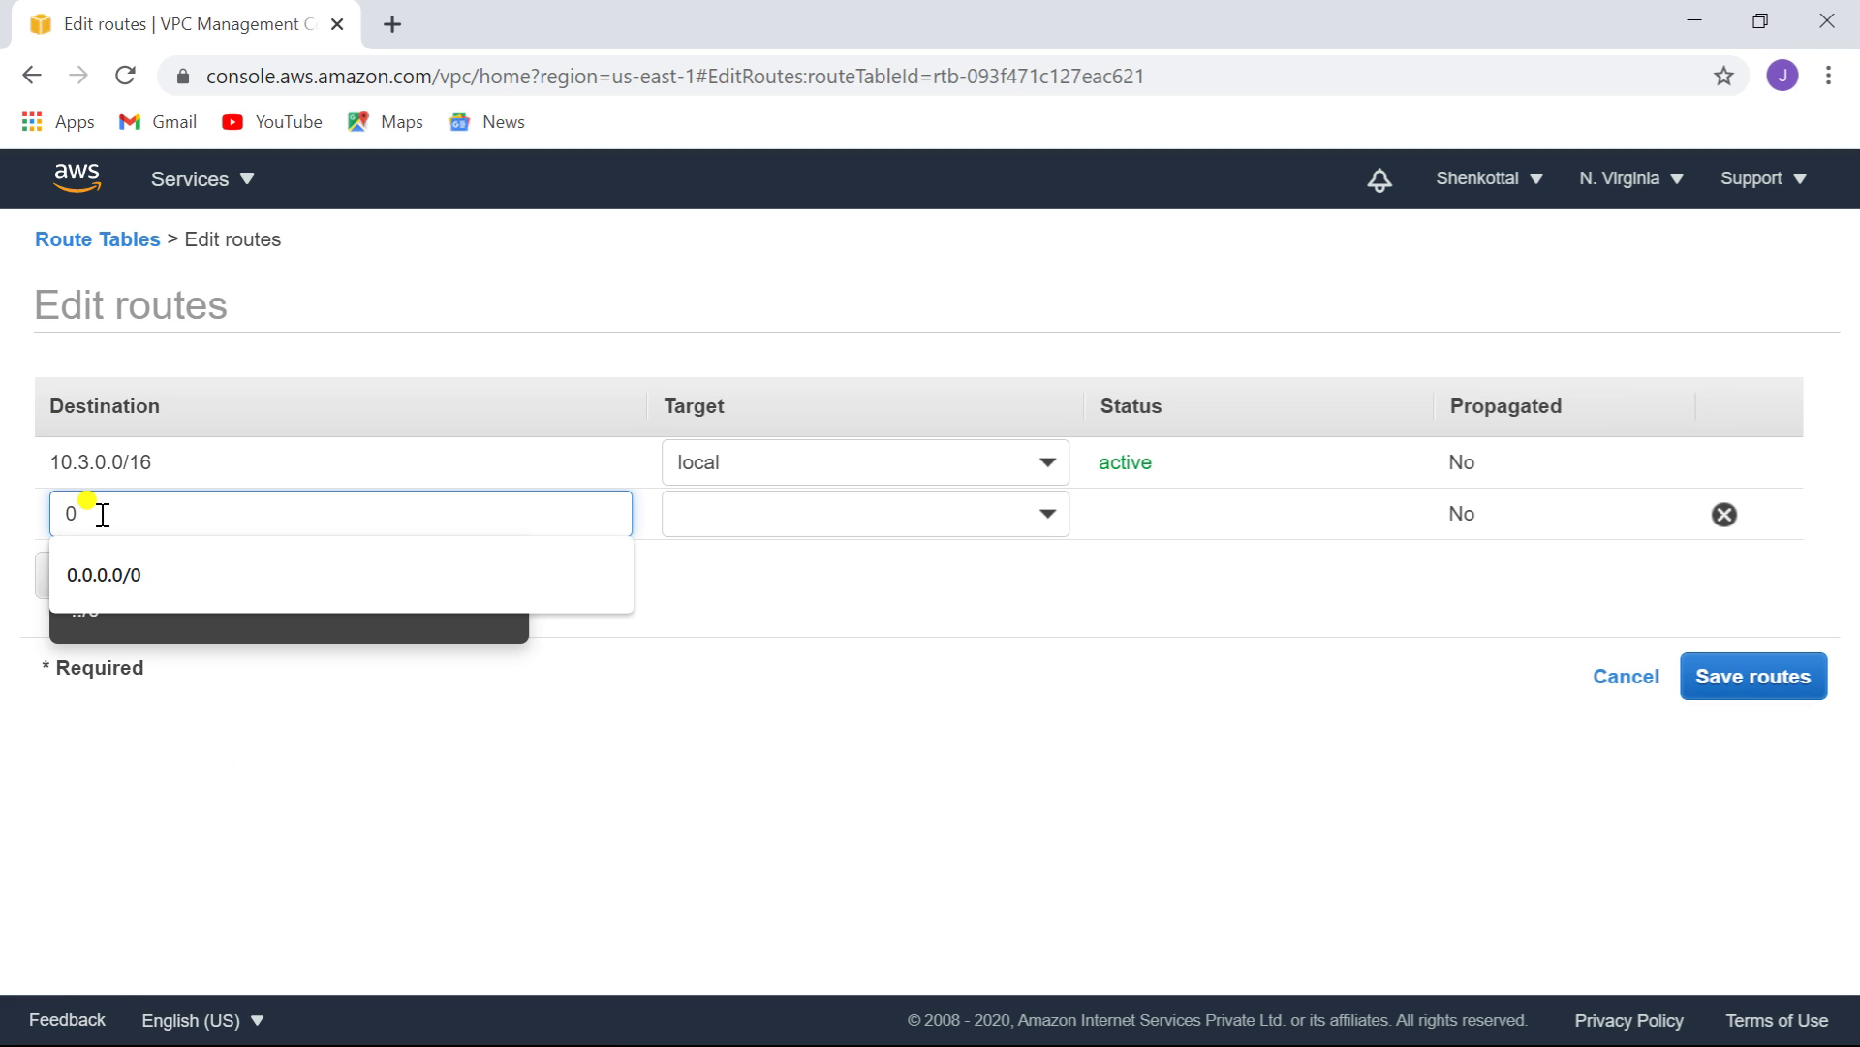
click(112, 573)
click(876, 515)
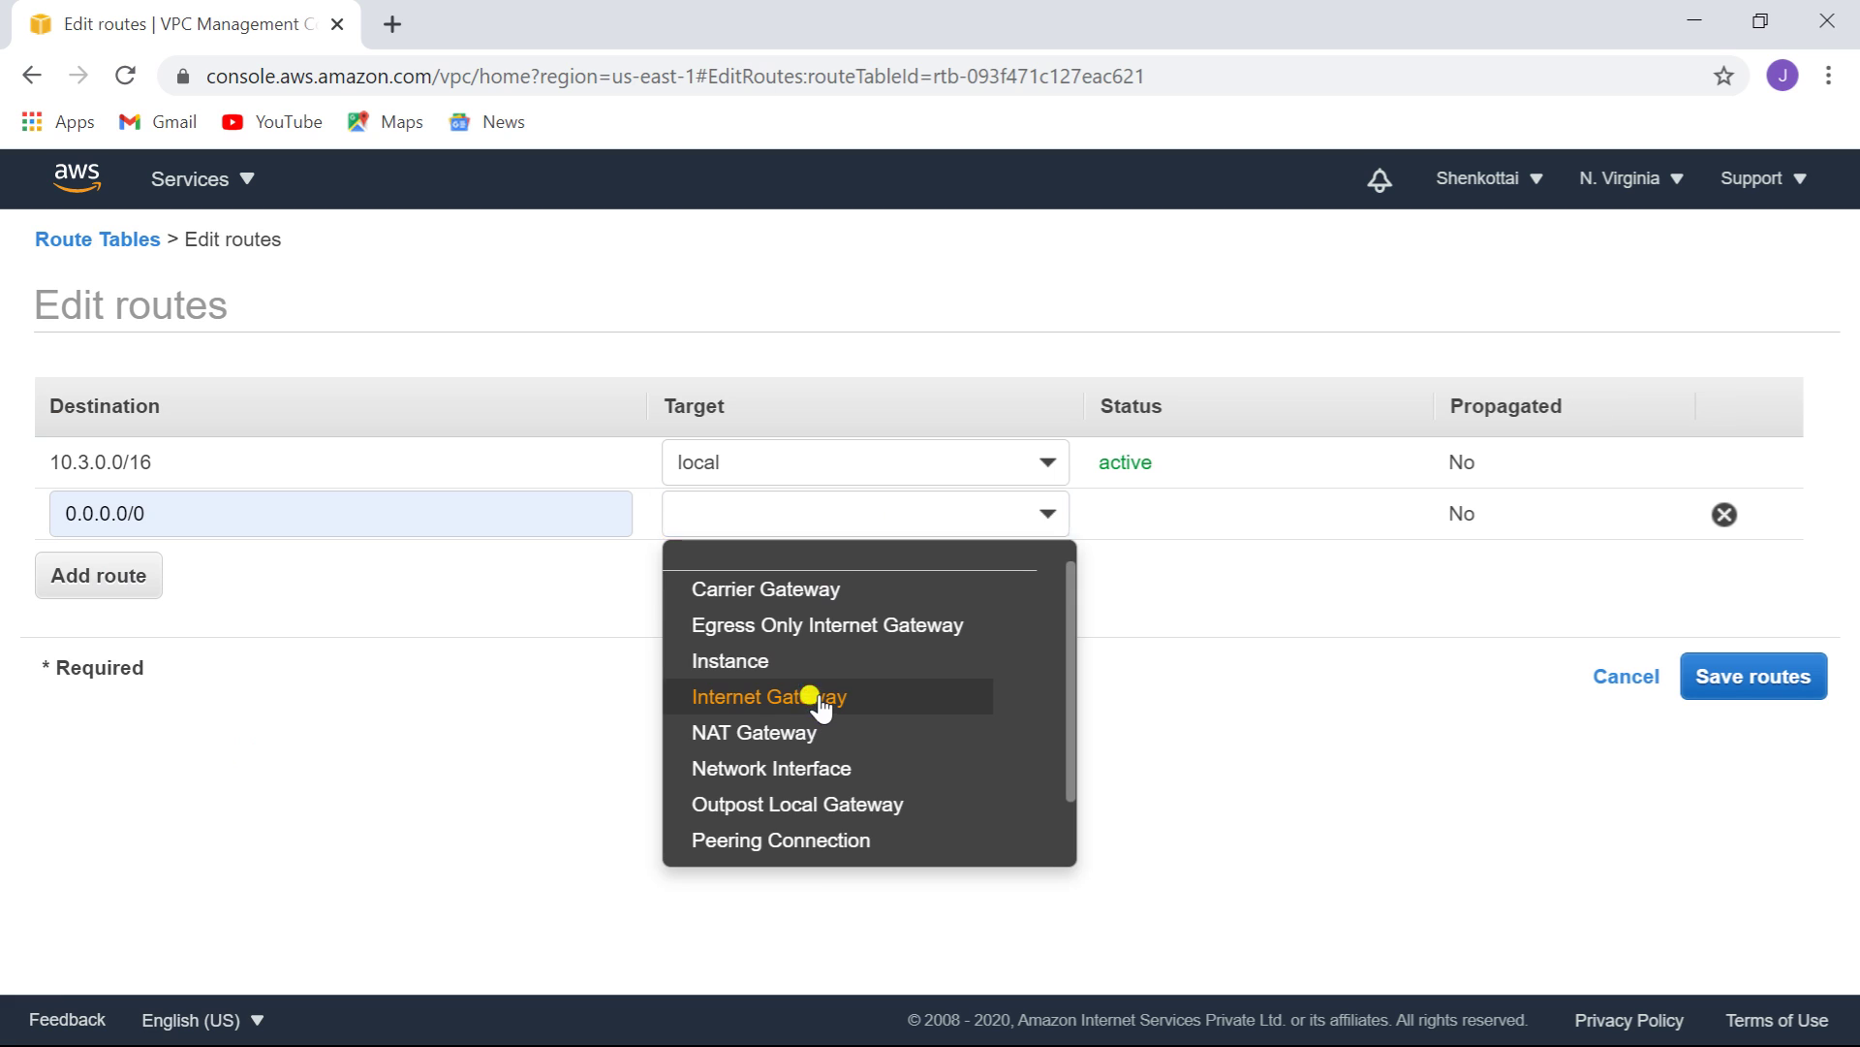
click(819, 706)
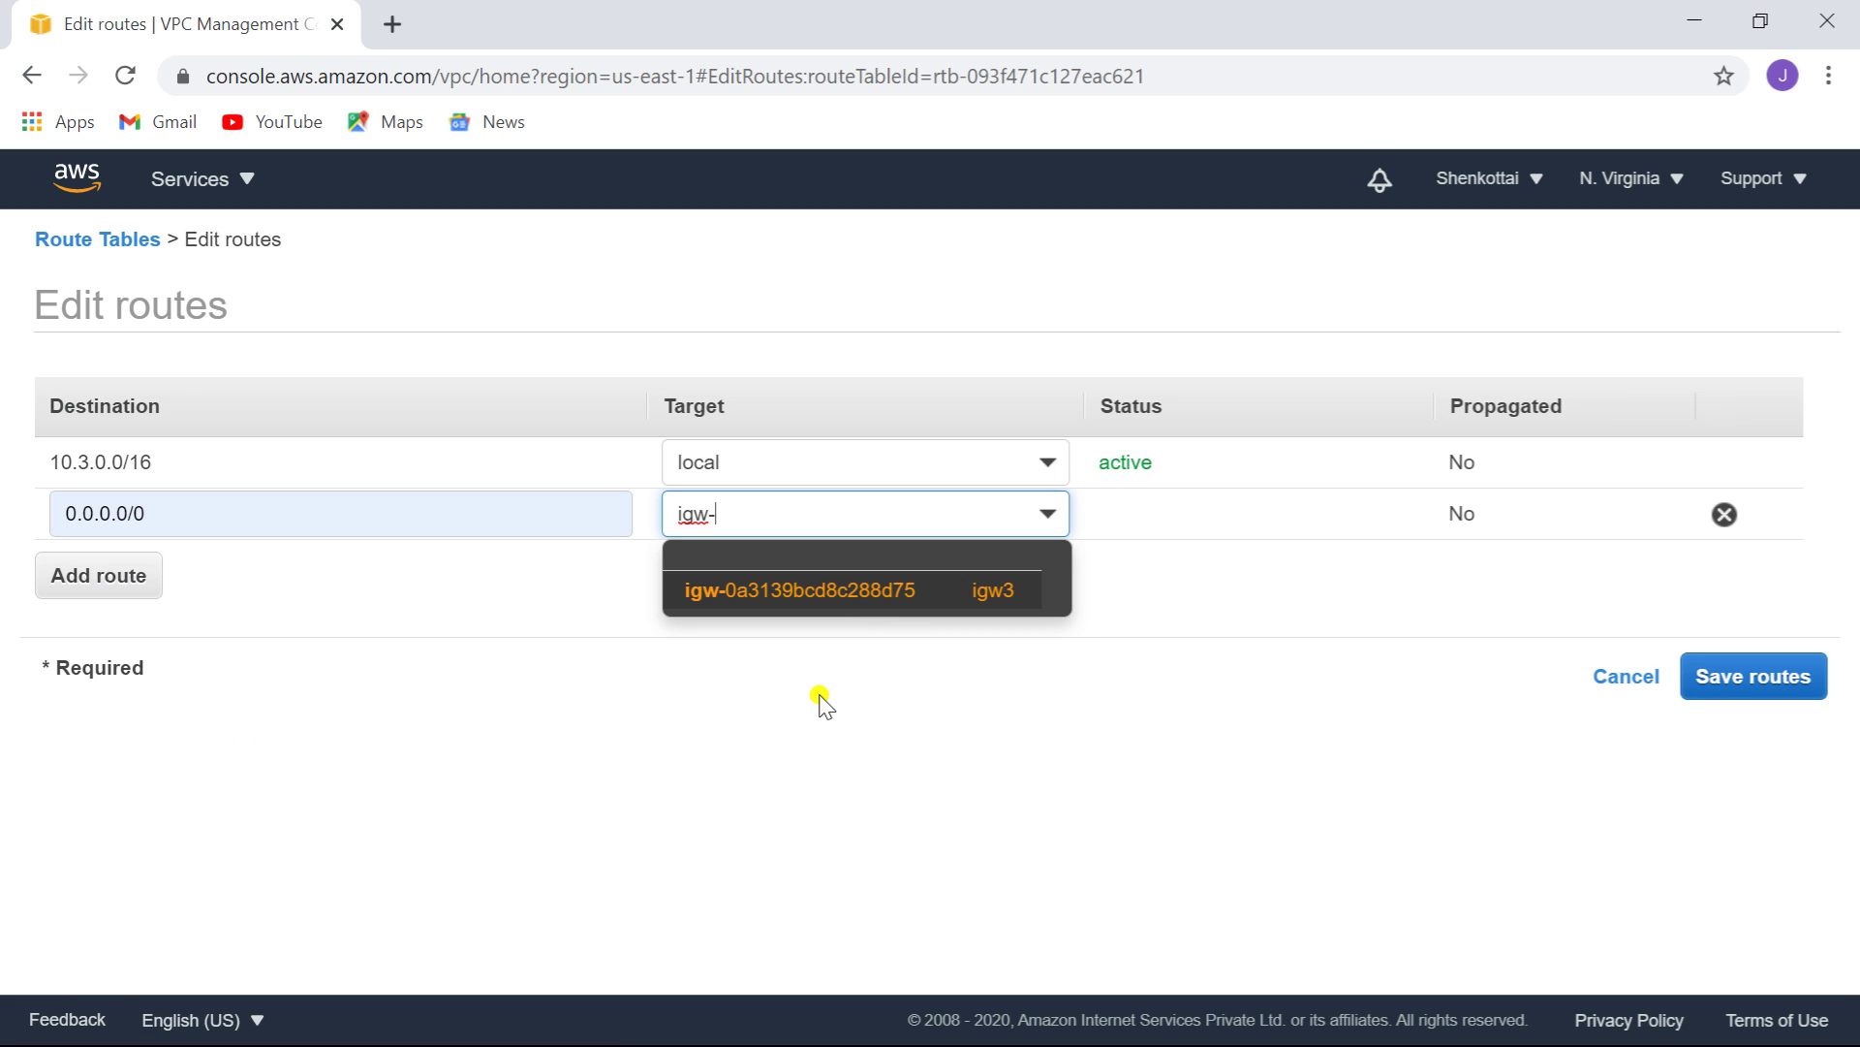
click(876, 591)
click(1752, 659)
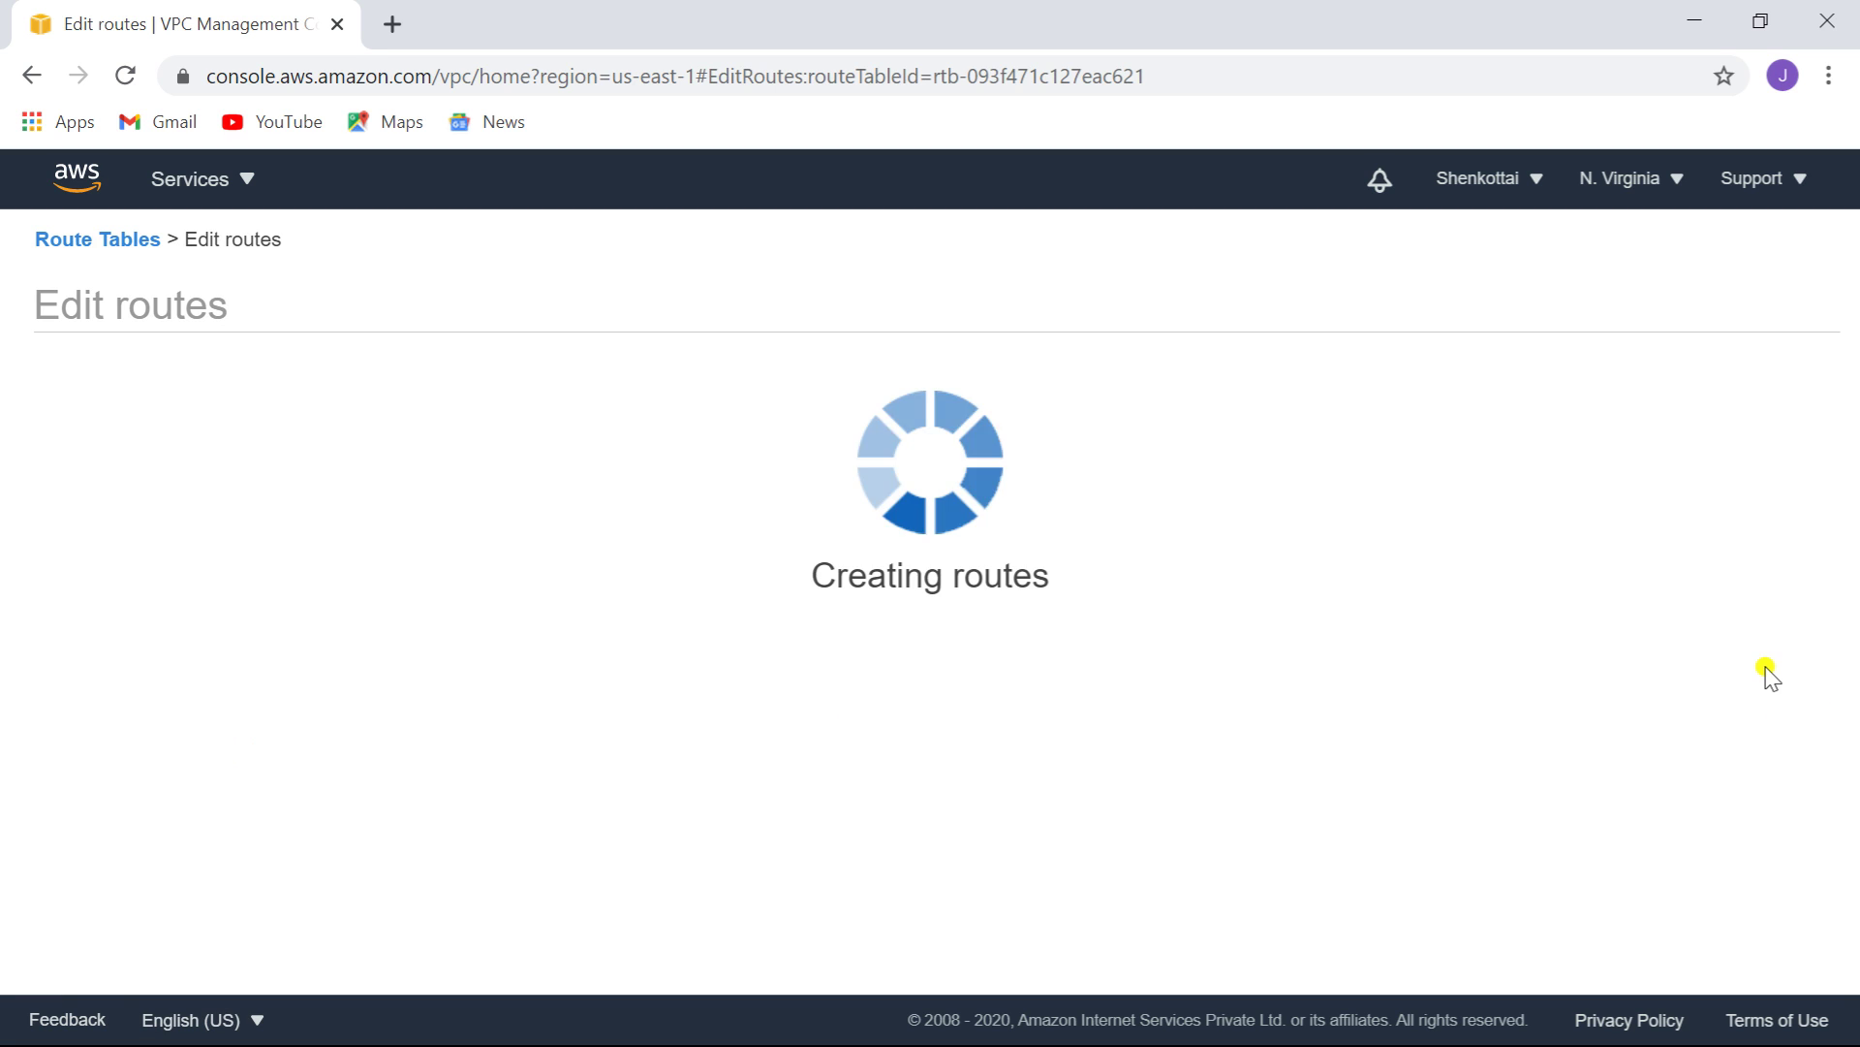
click(1357, 490)
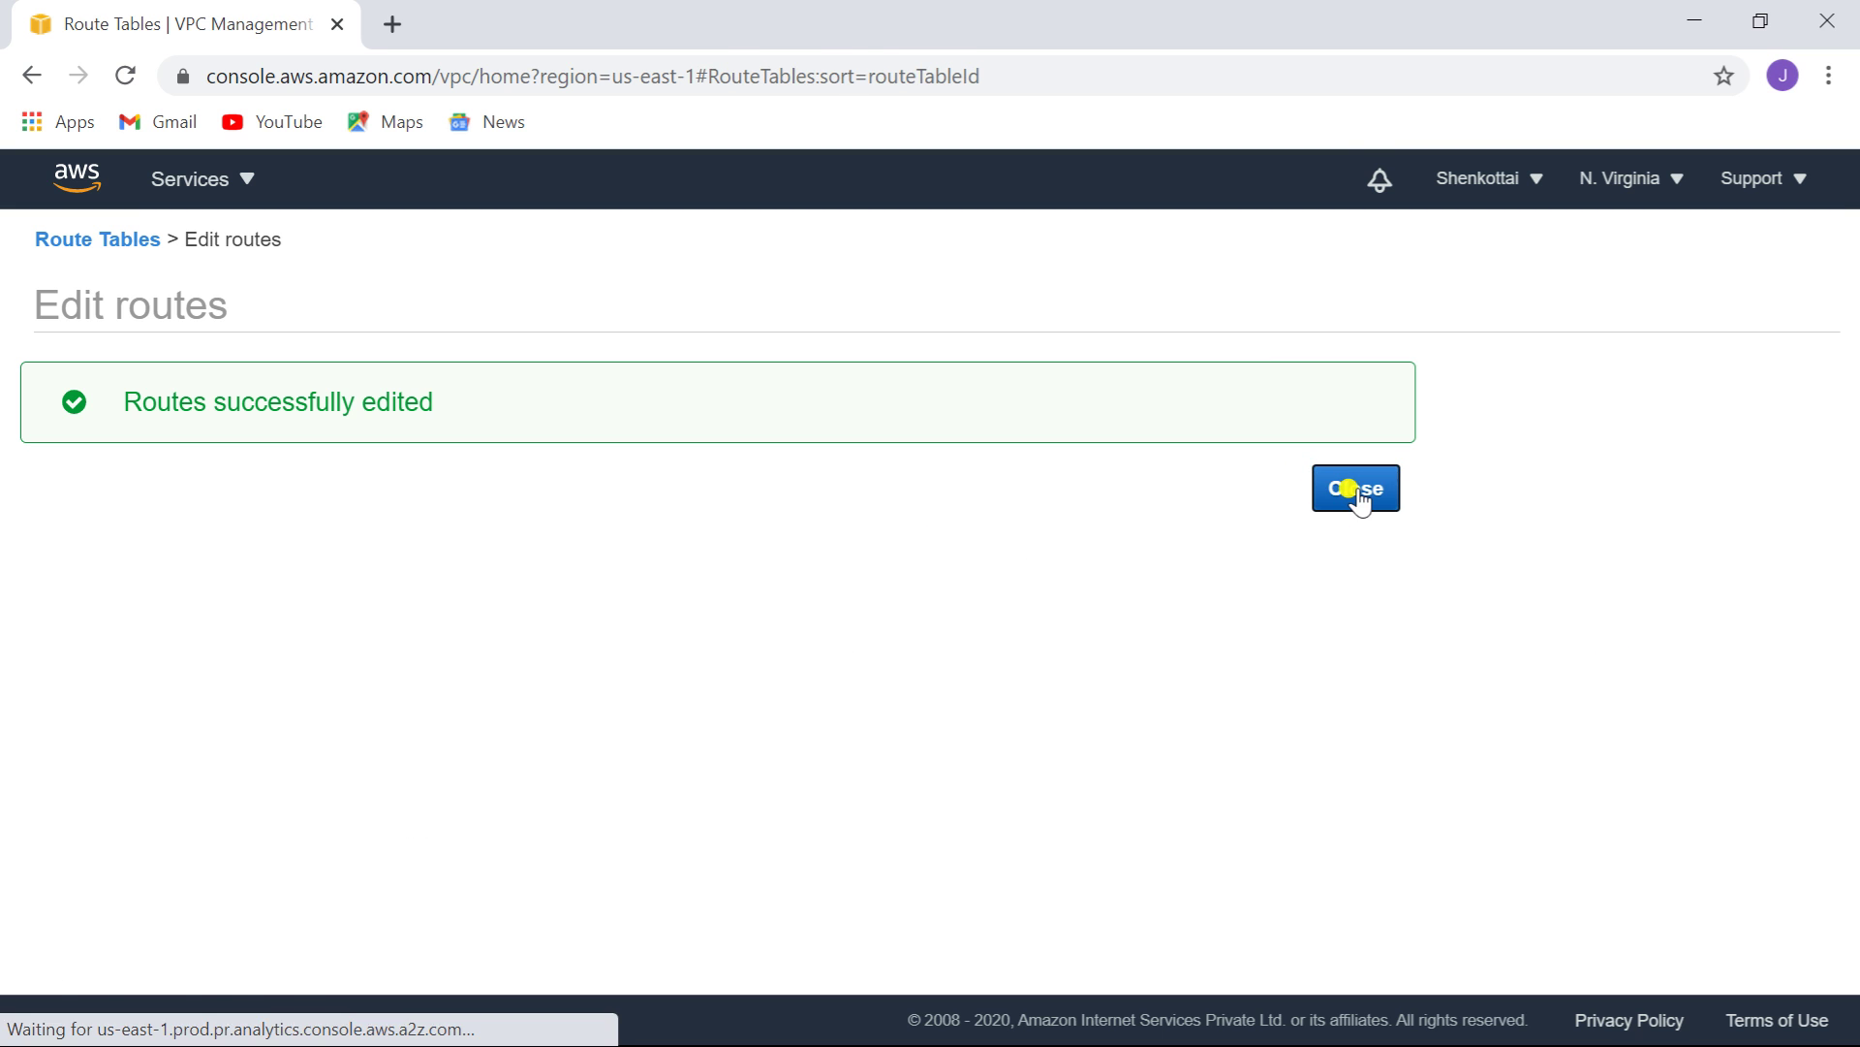
- Associate the public3 subnet (10.3.1.0/24) with the public3-RT route table and save the association
click(766, 680)
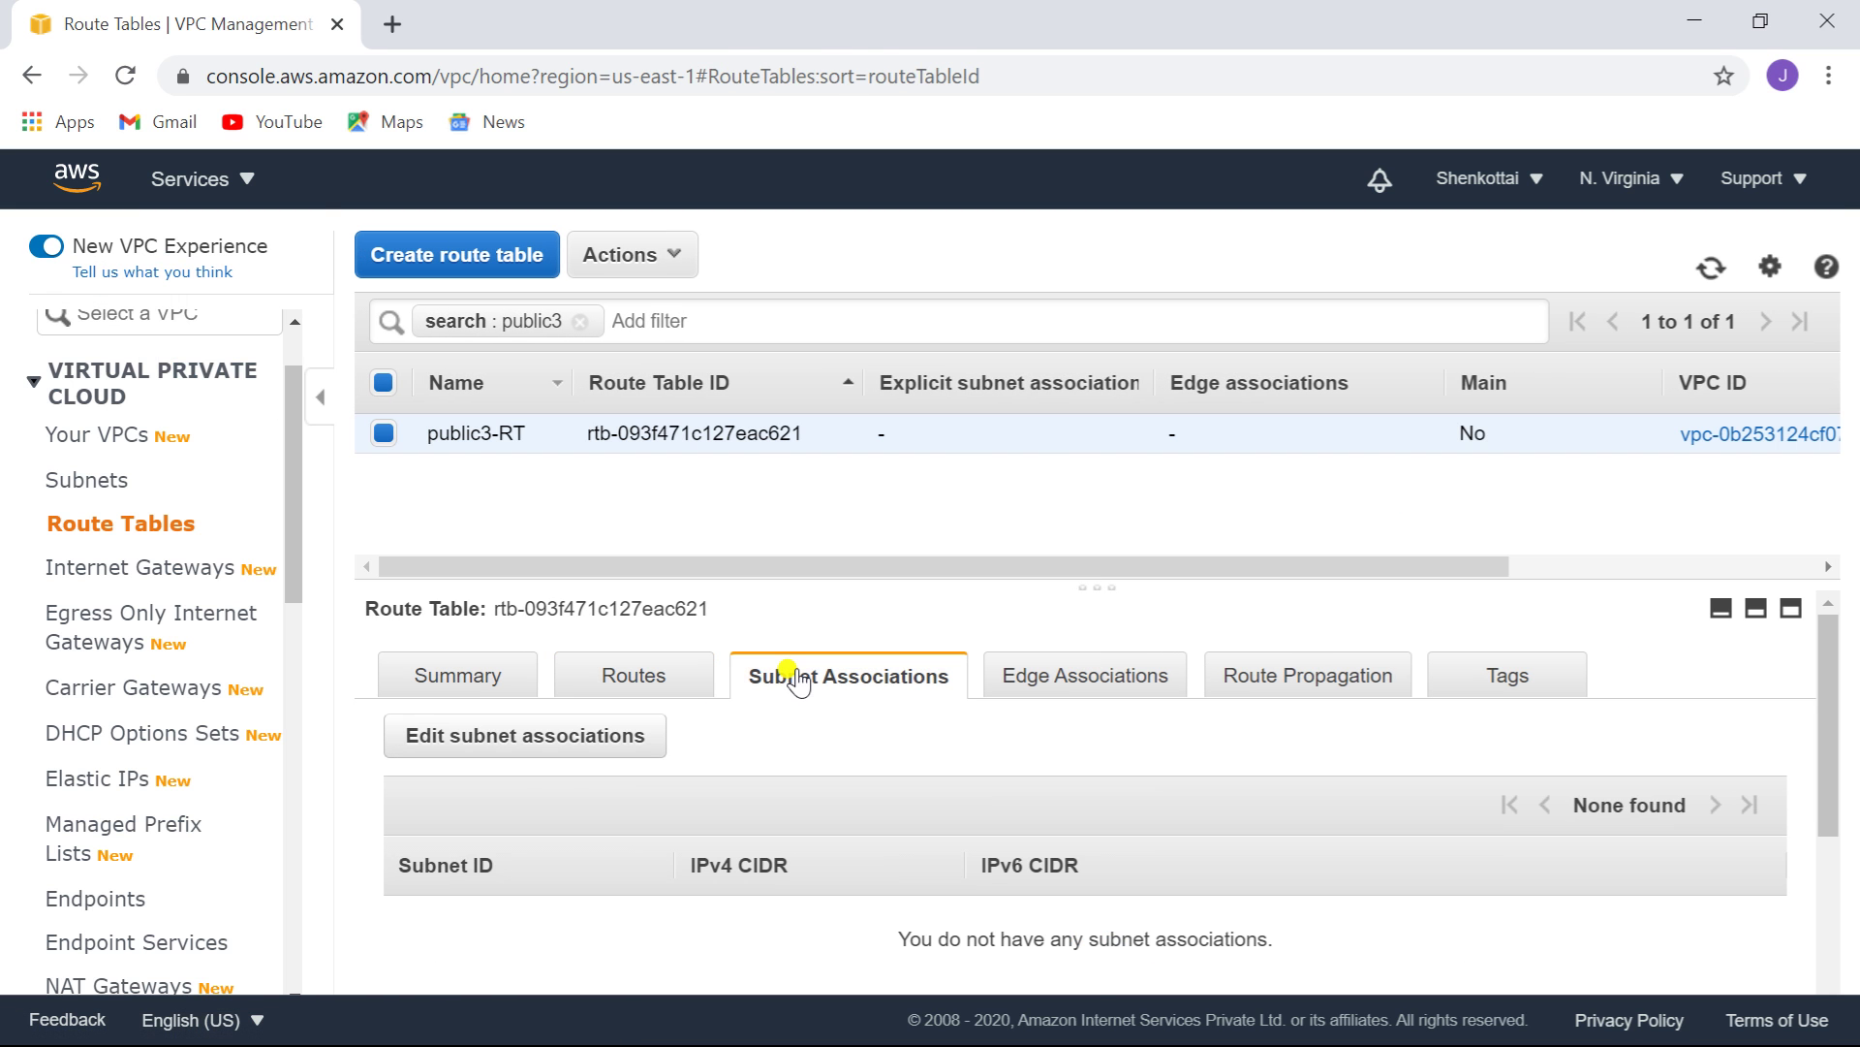
click(522, 738)
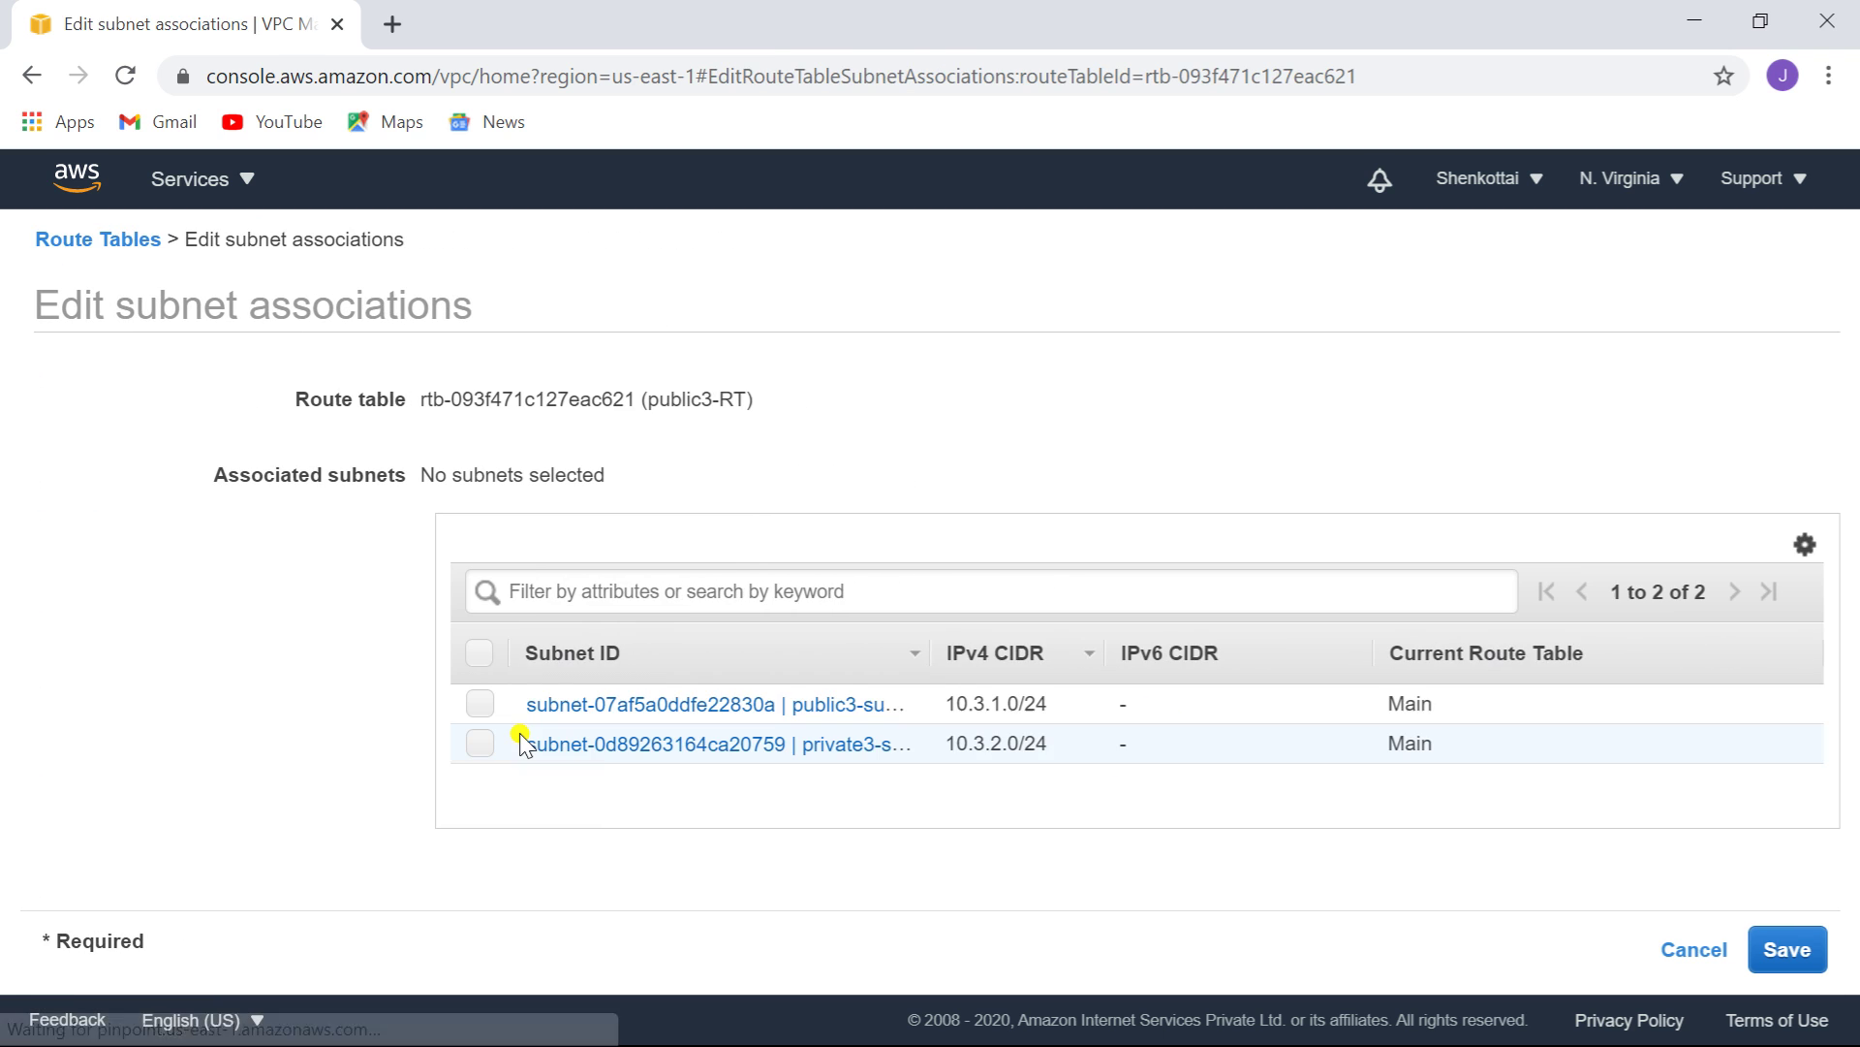
click(480, 704)
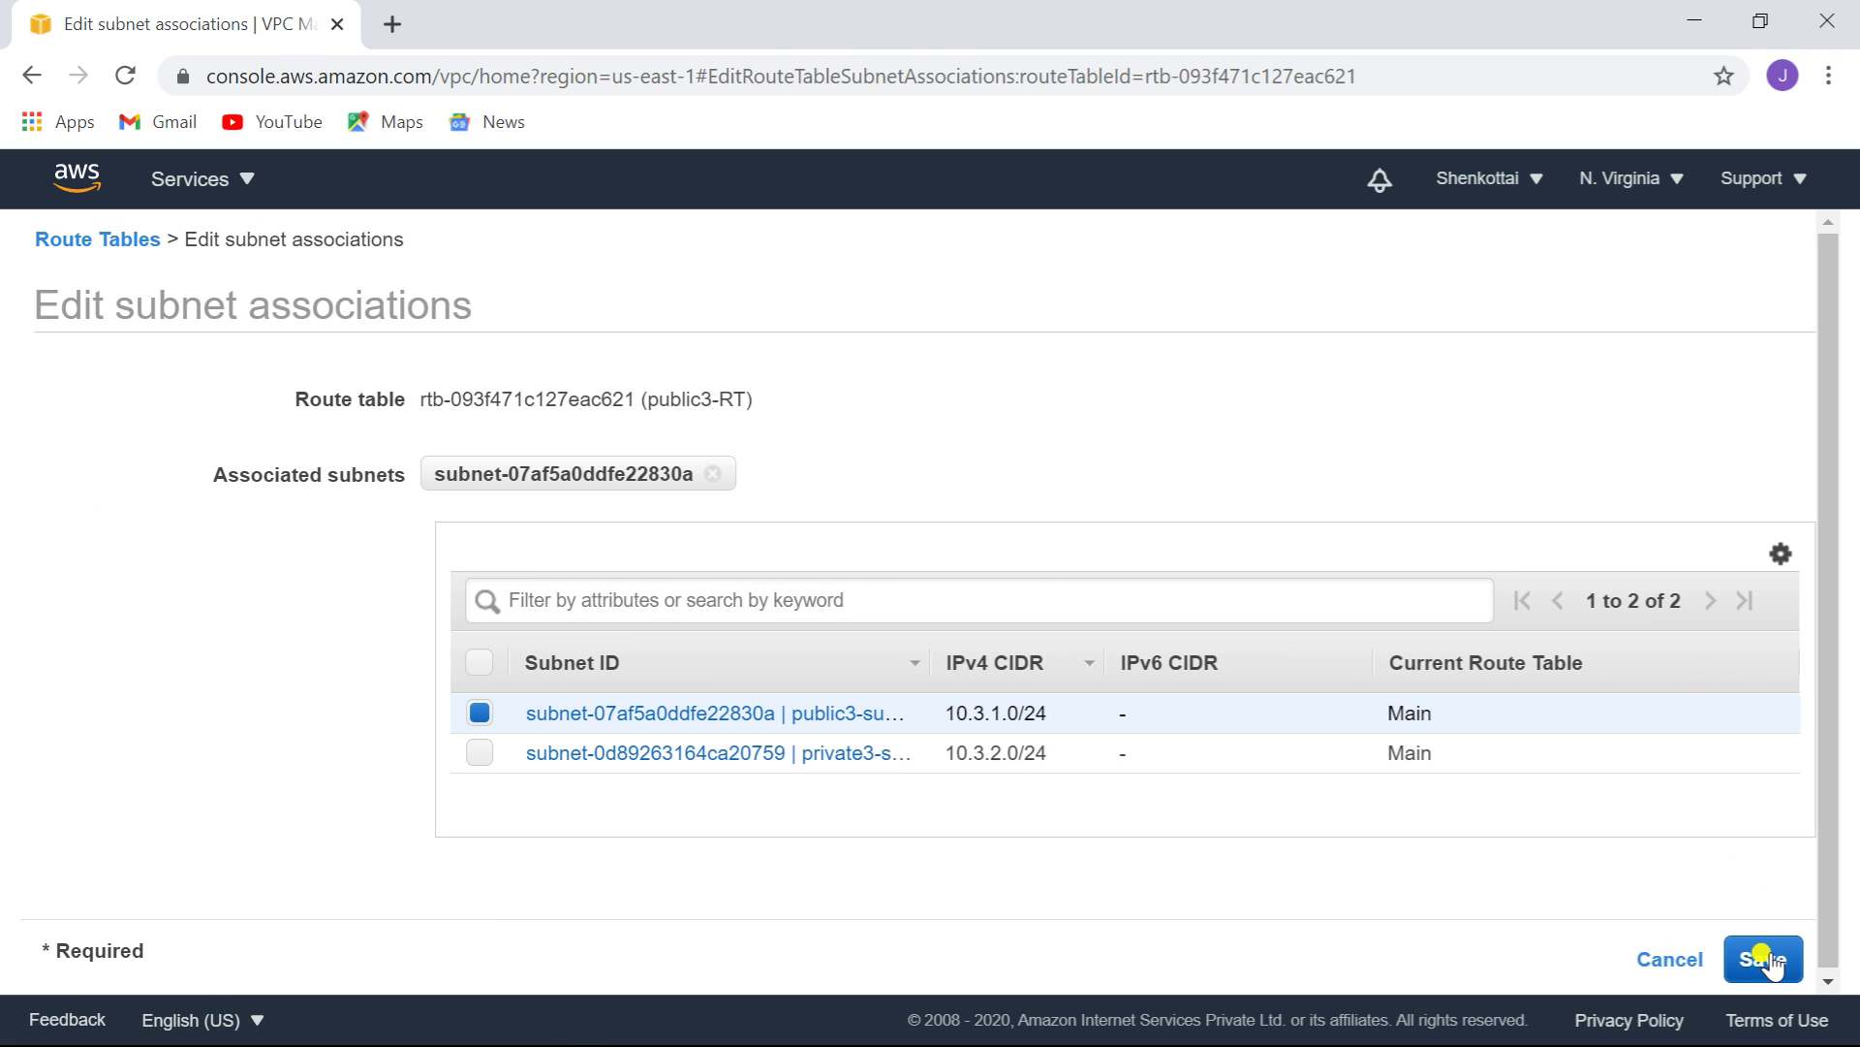
drag(647, 399, 421, 399)
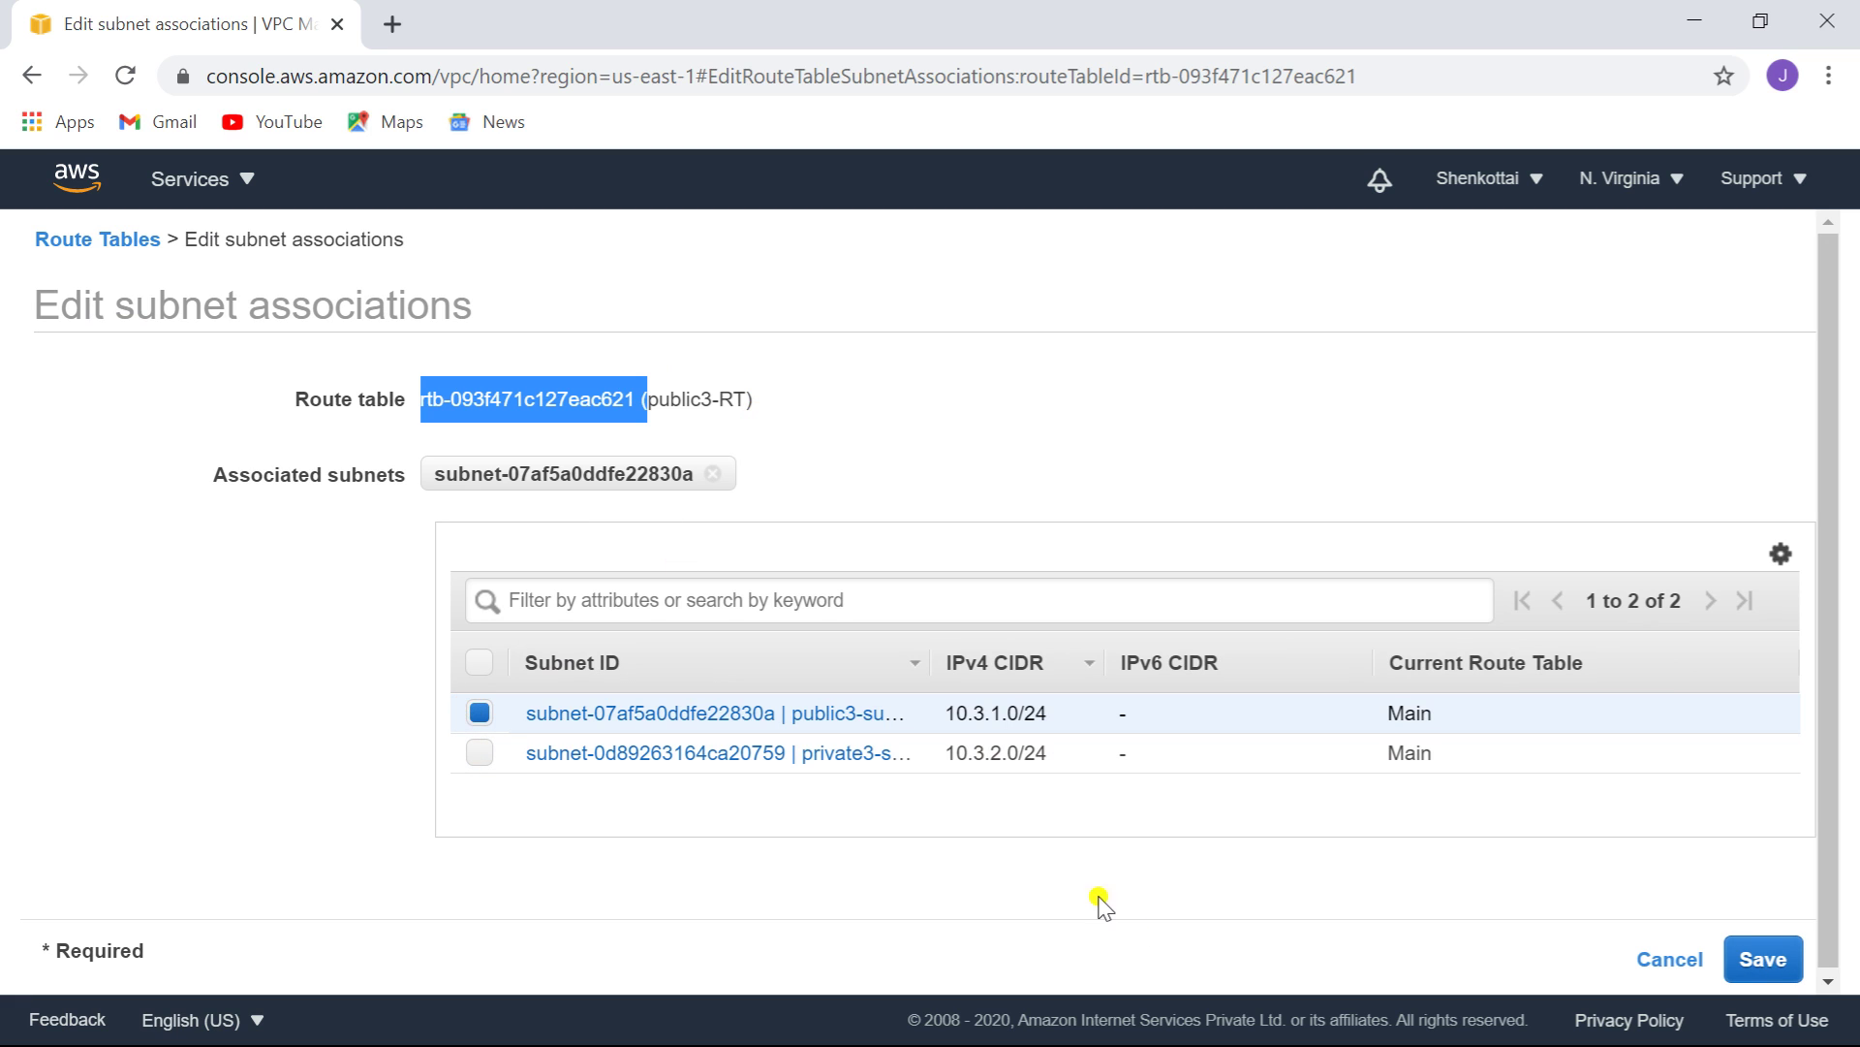
click(1772, 973)
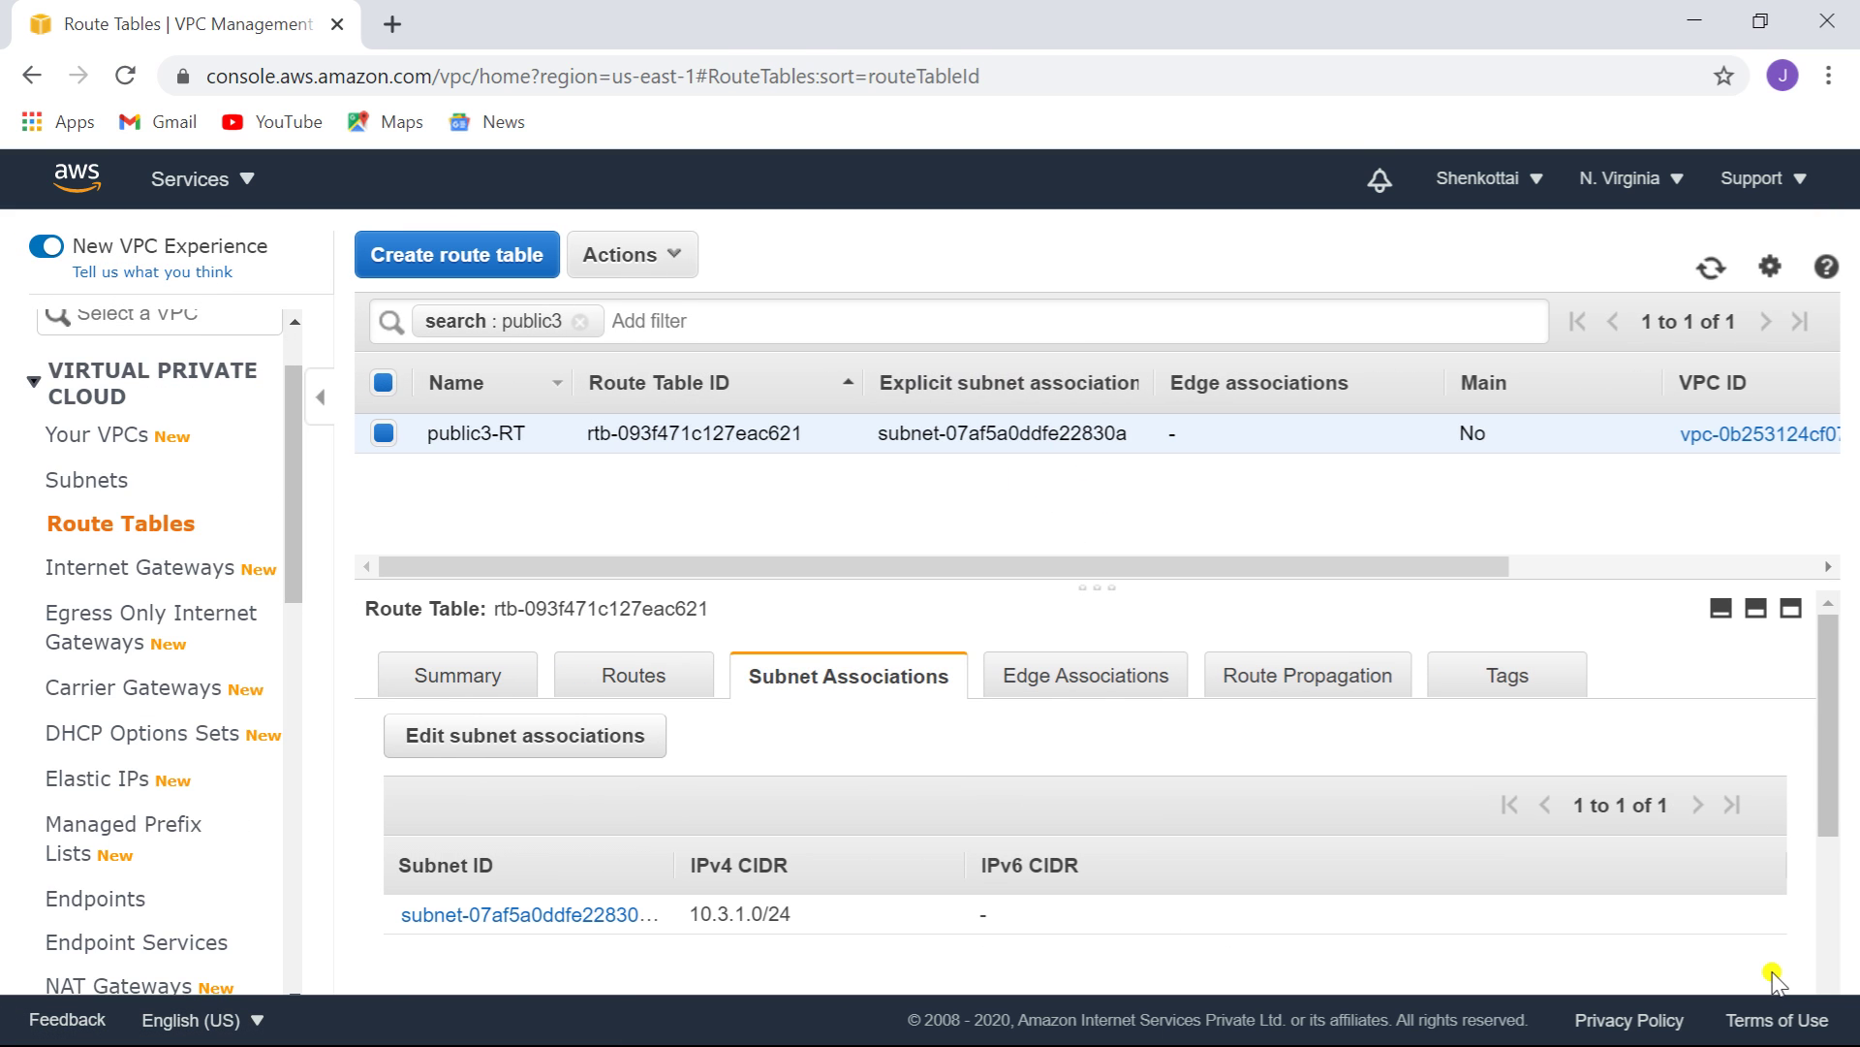
- Filter the route tables by private1 and save an association of the private1 subnet (10.1.2.0/24) with private1-Rt
click(587, 327)
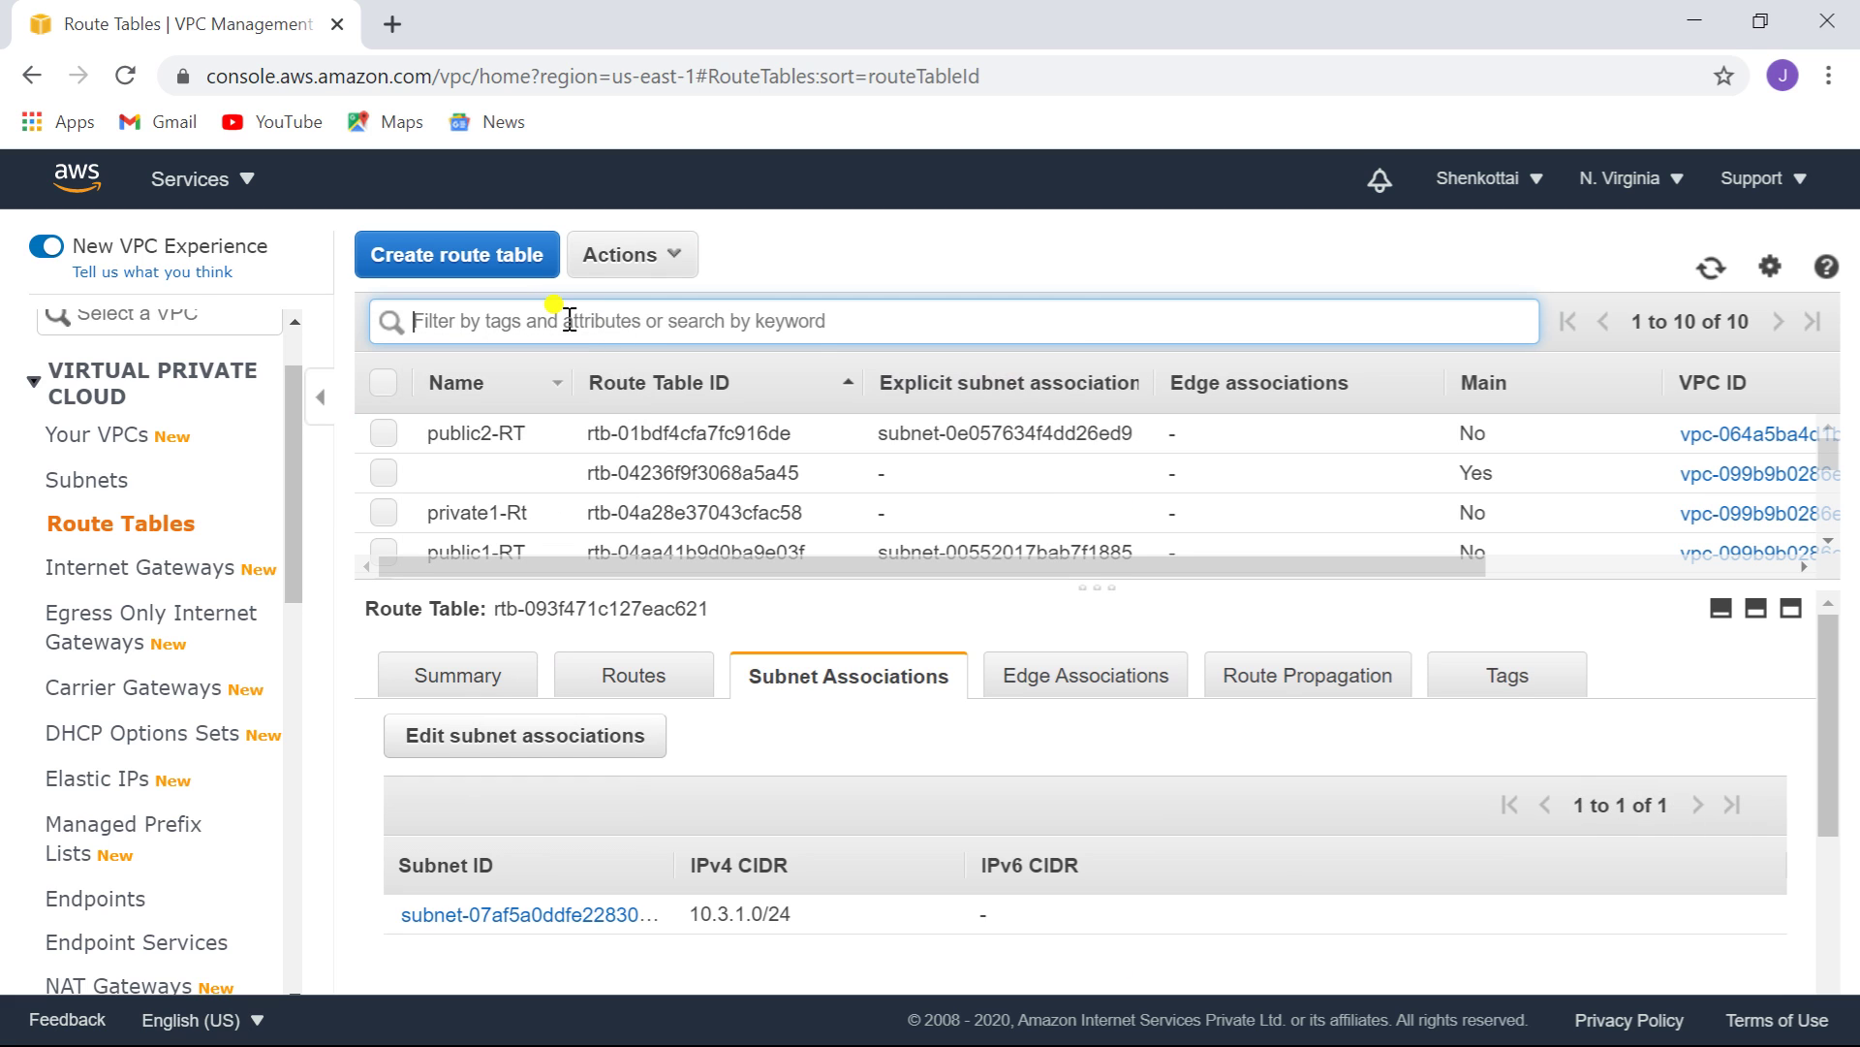
text(private1)
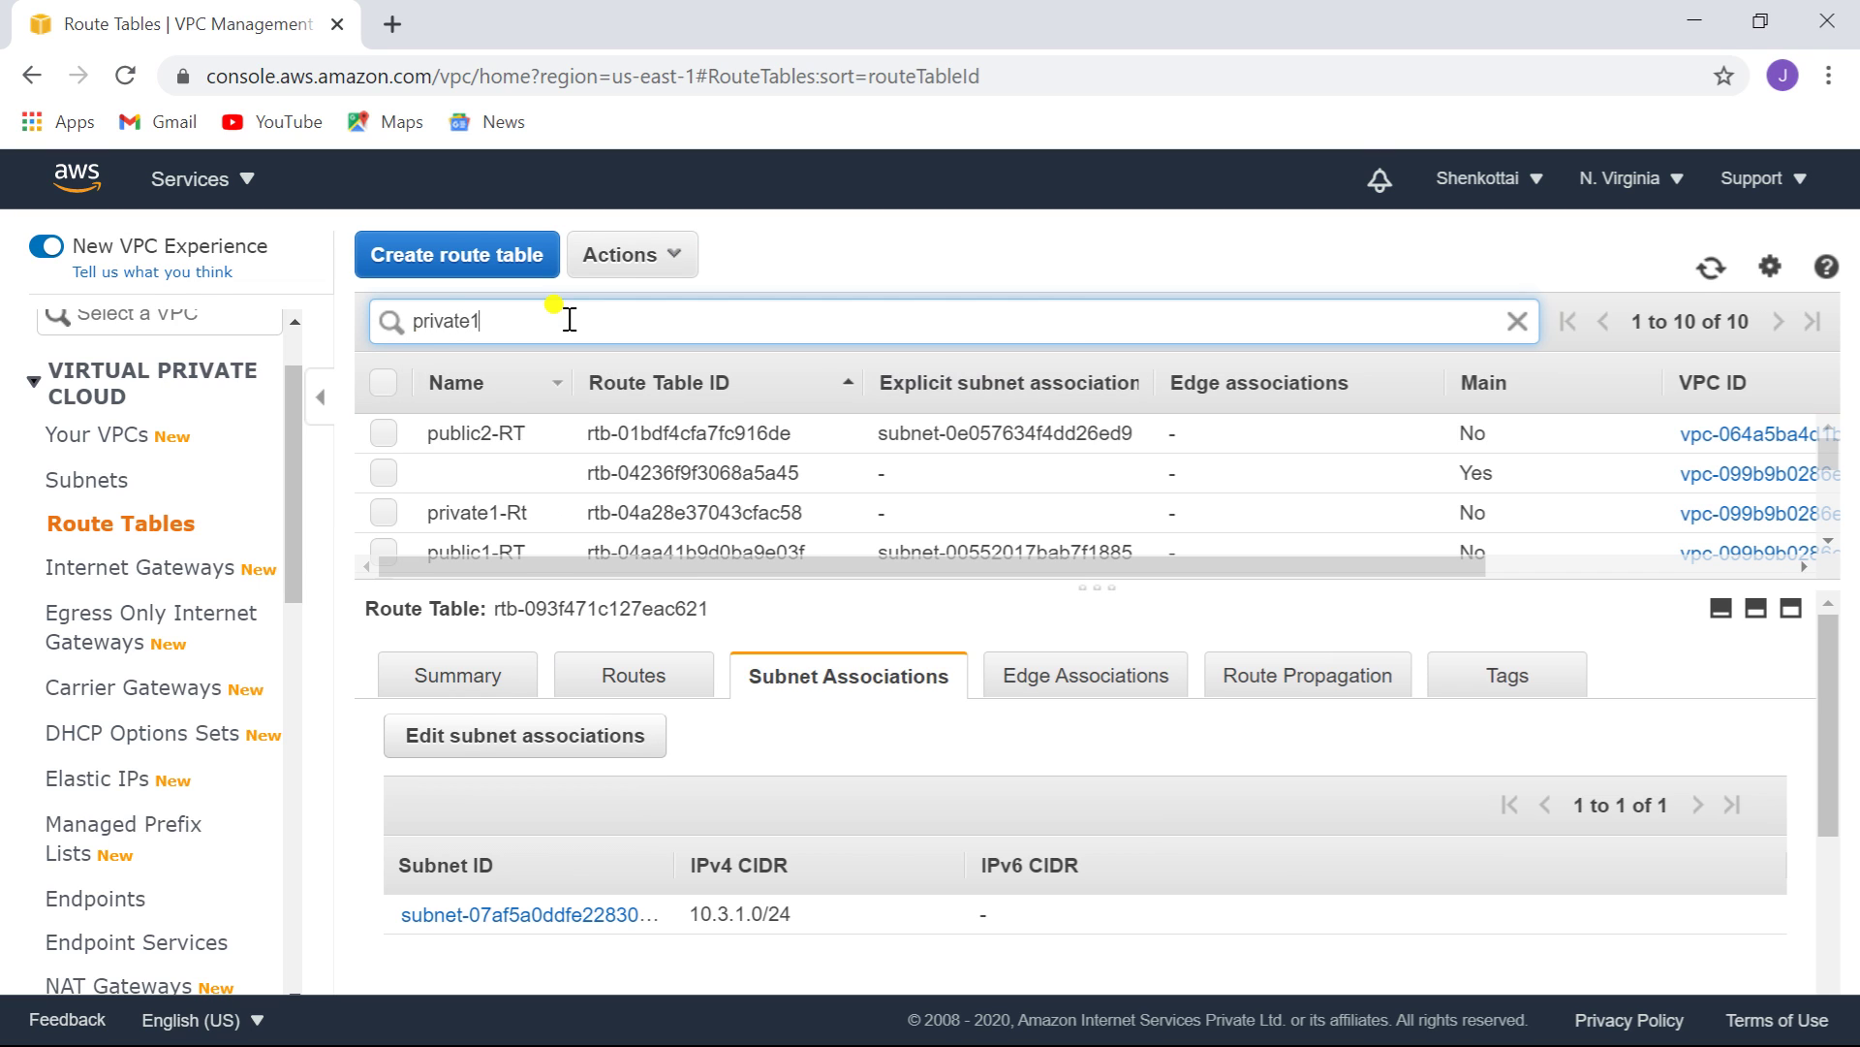
key(Return)
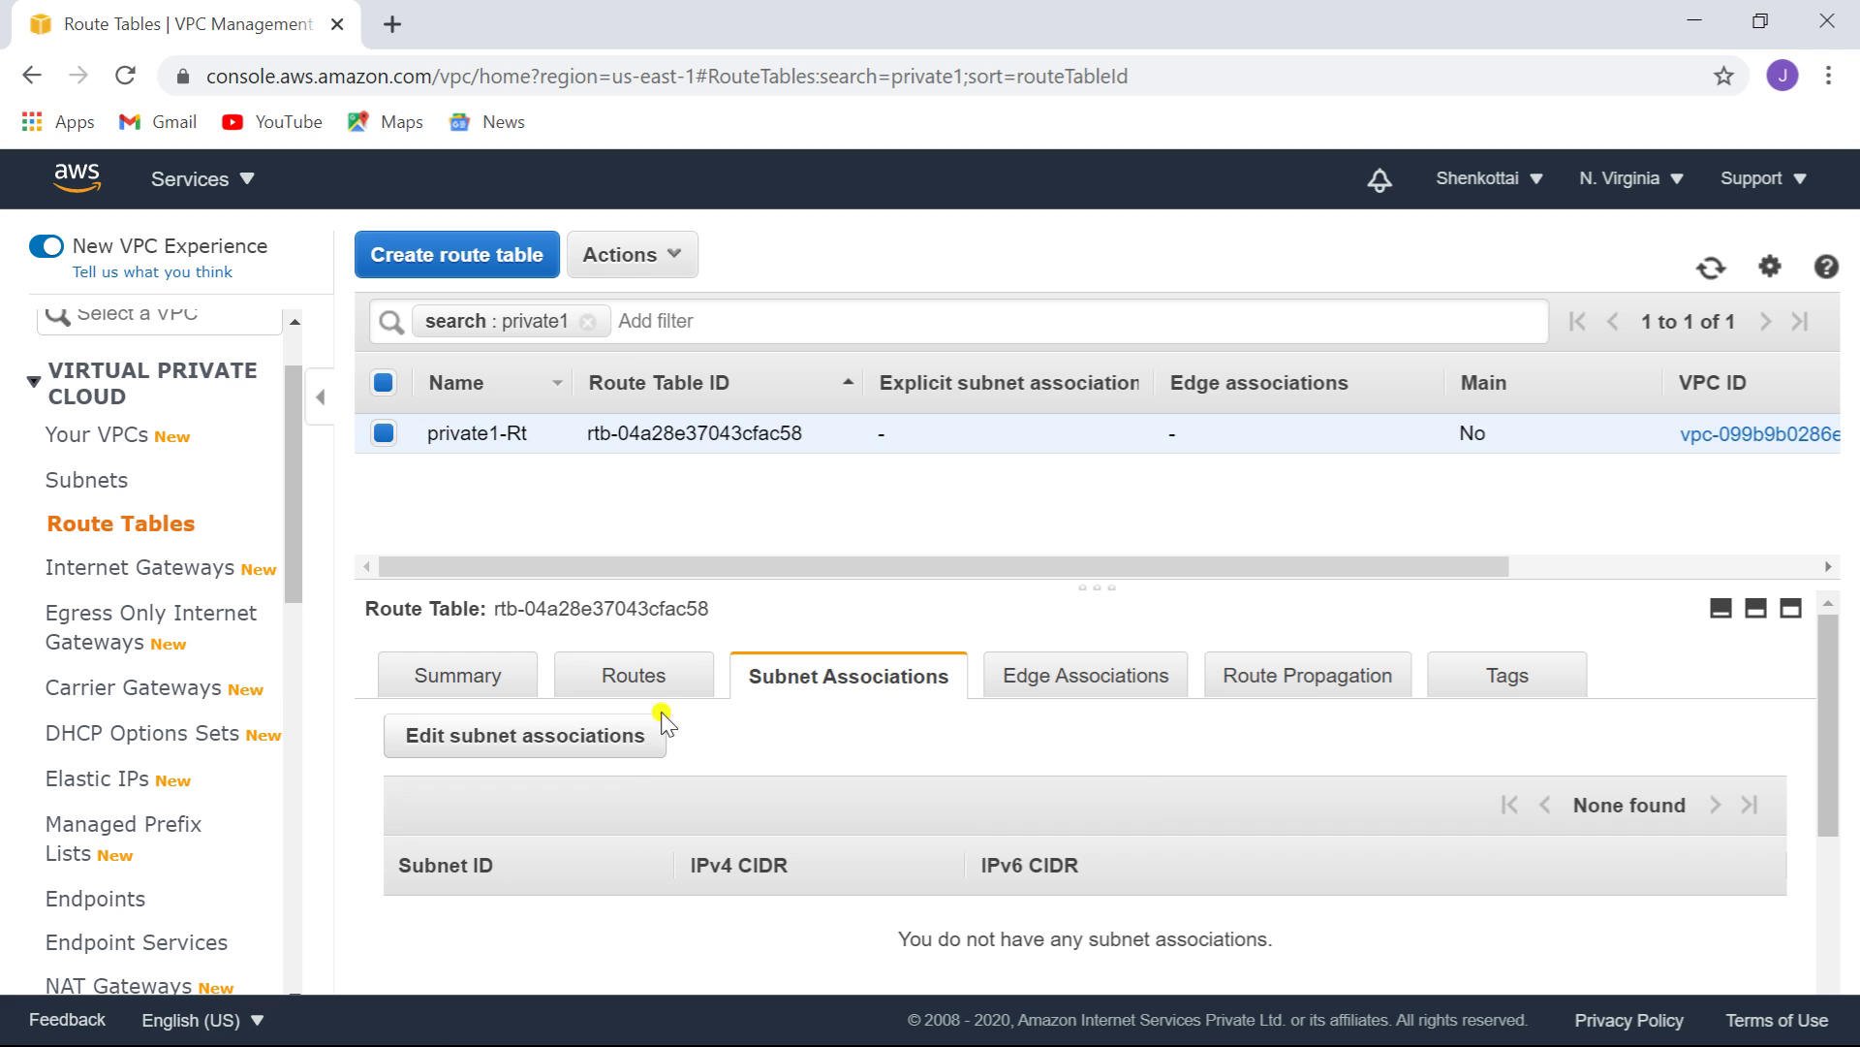
click(563, 734)
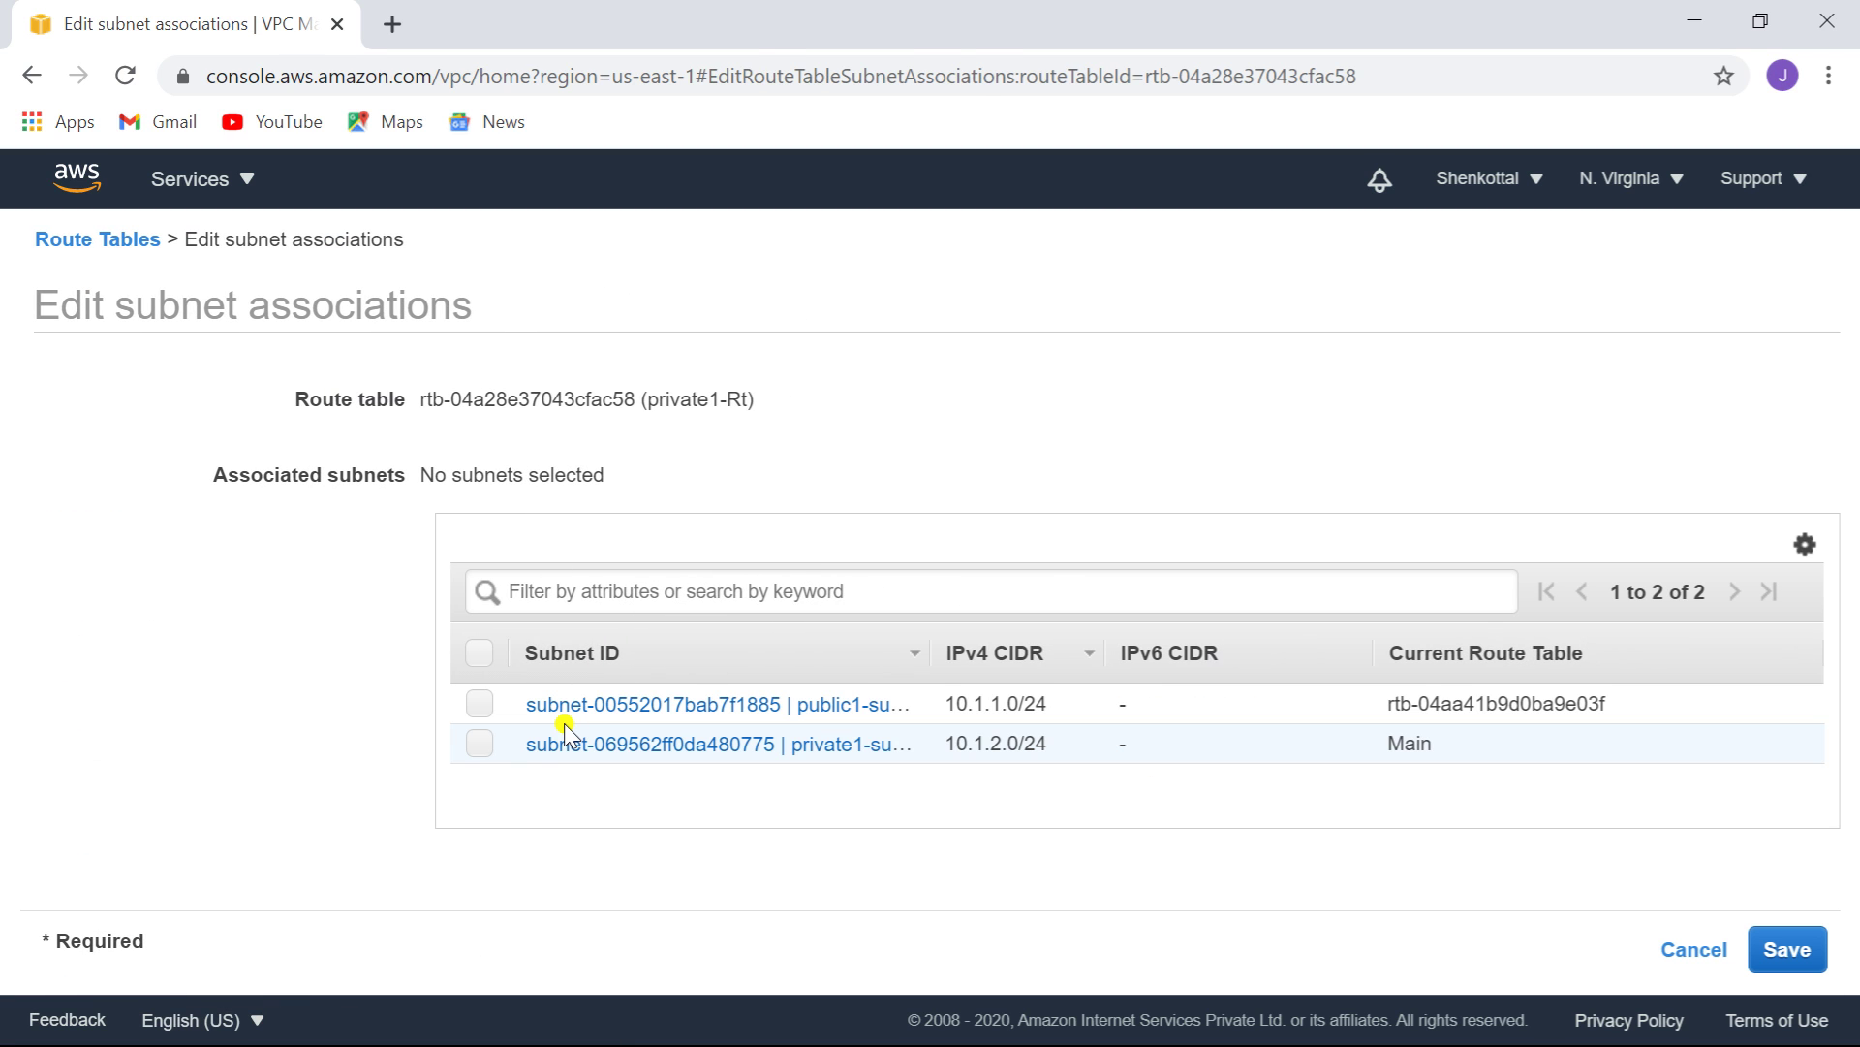
click(479, 743)
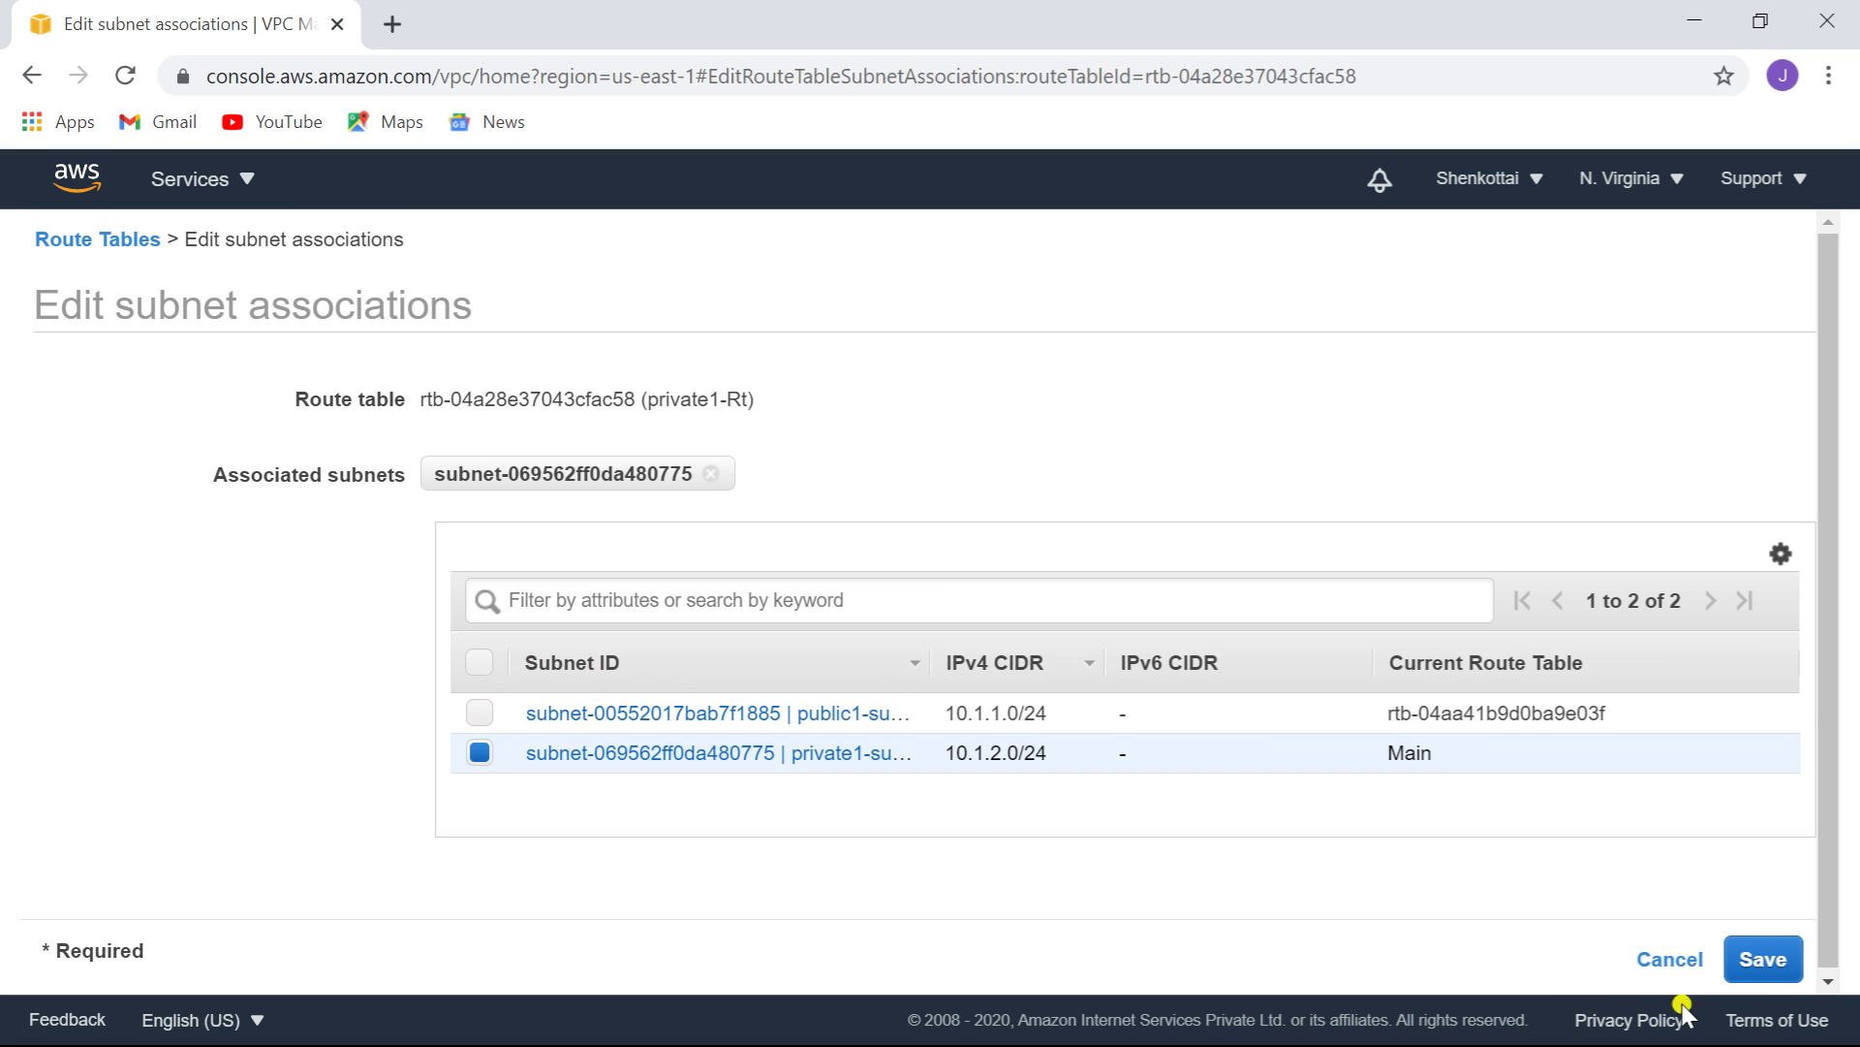
click(1763, 957)
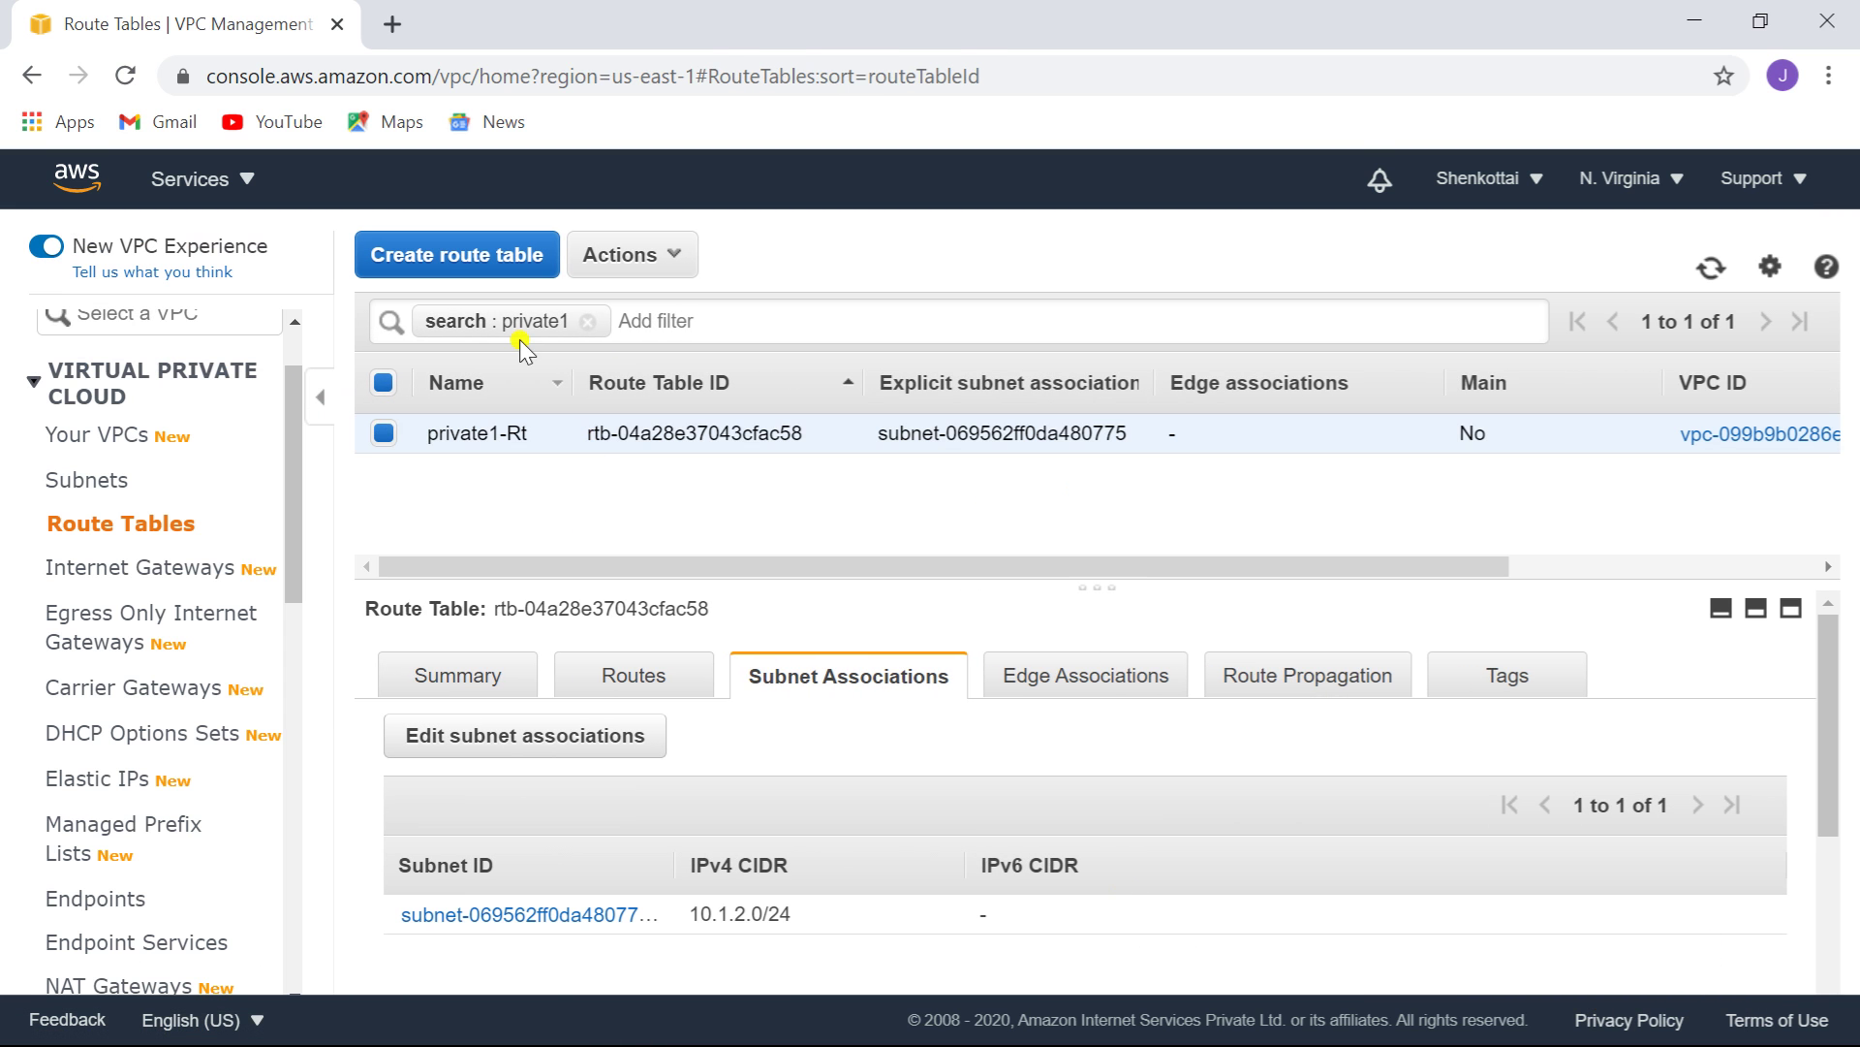
- Filter the route tables by private2 and save an association of private2-subnet (10.2.2.0/24) with private2-RT
click(568, 325)
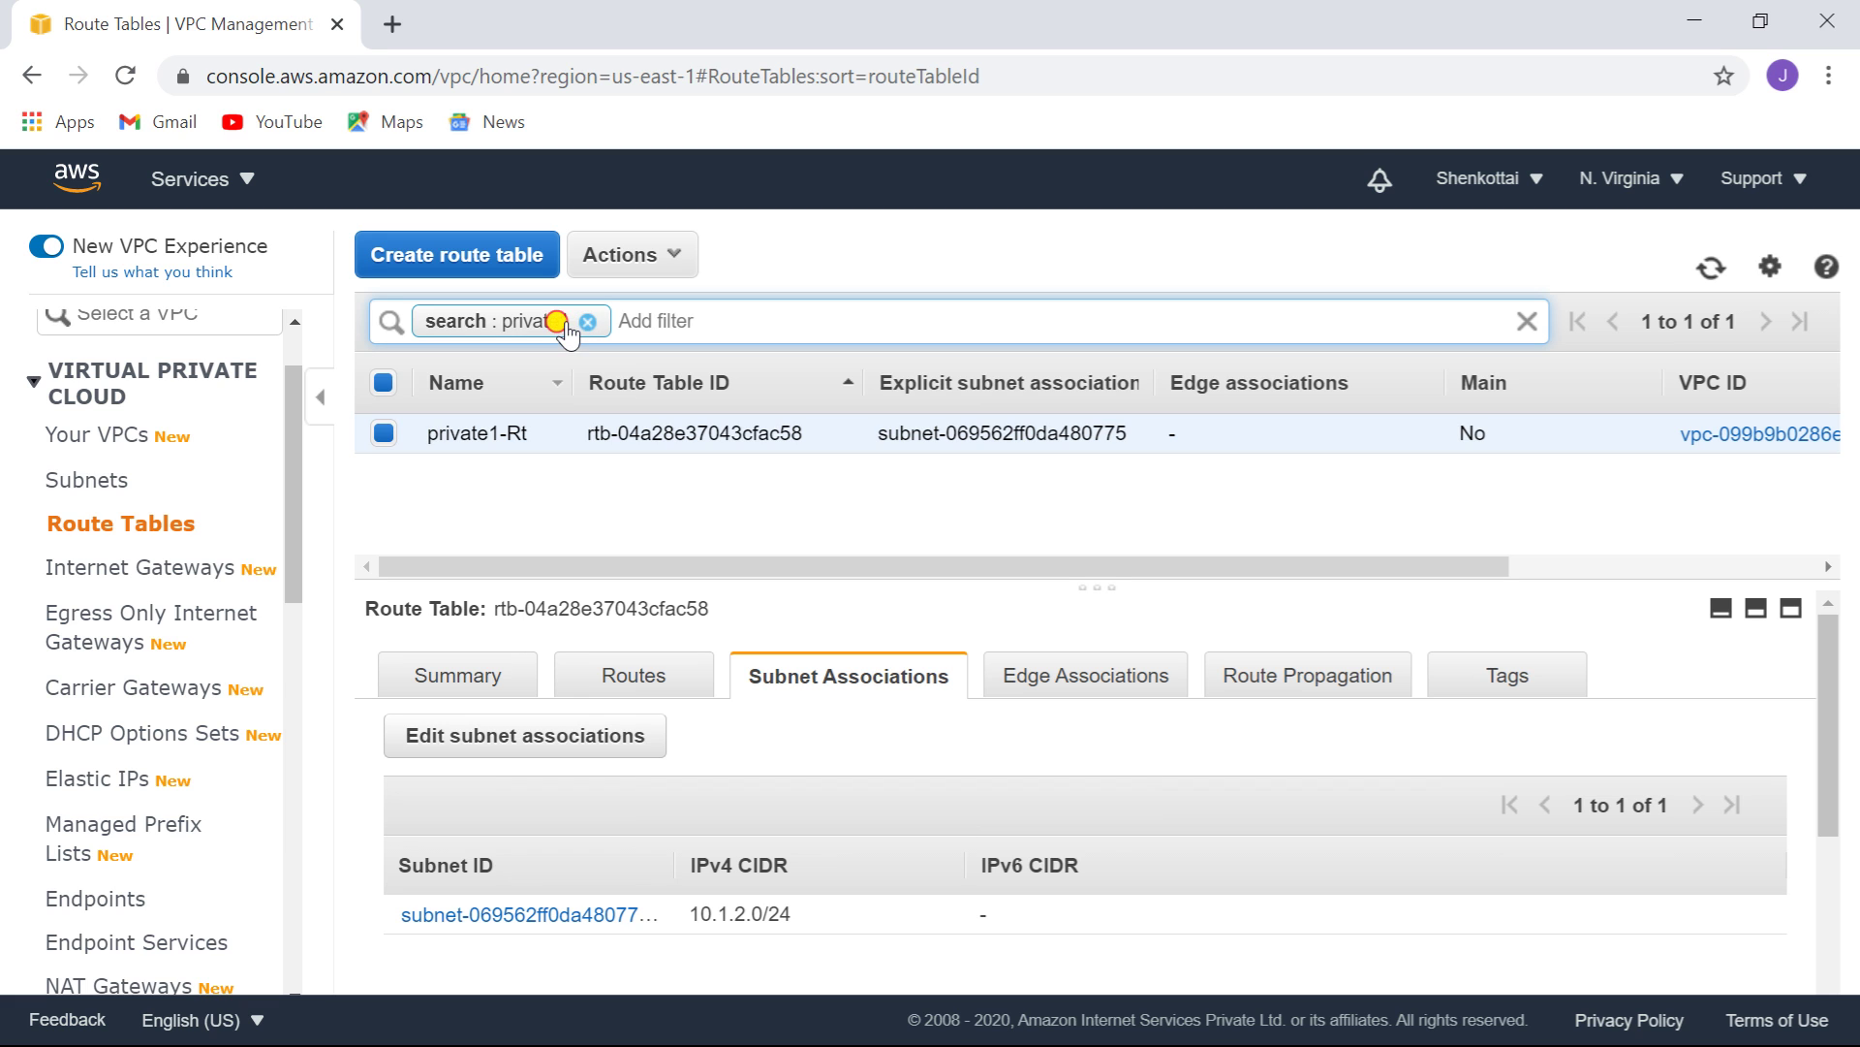
key(BackSpace)
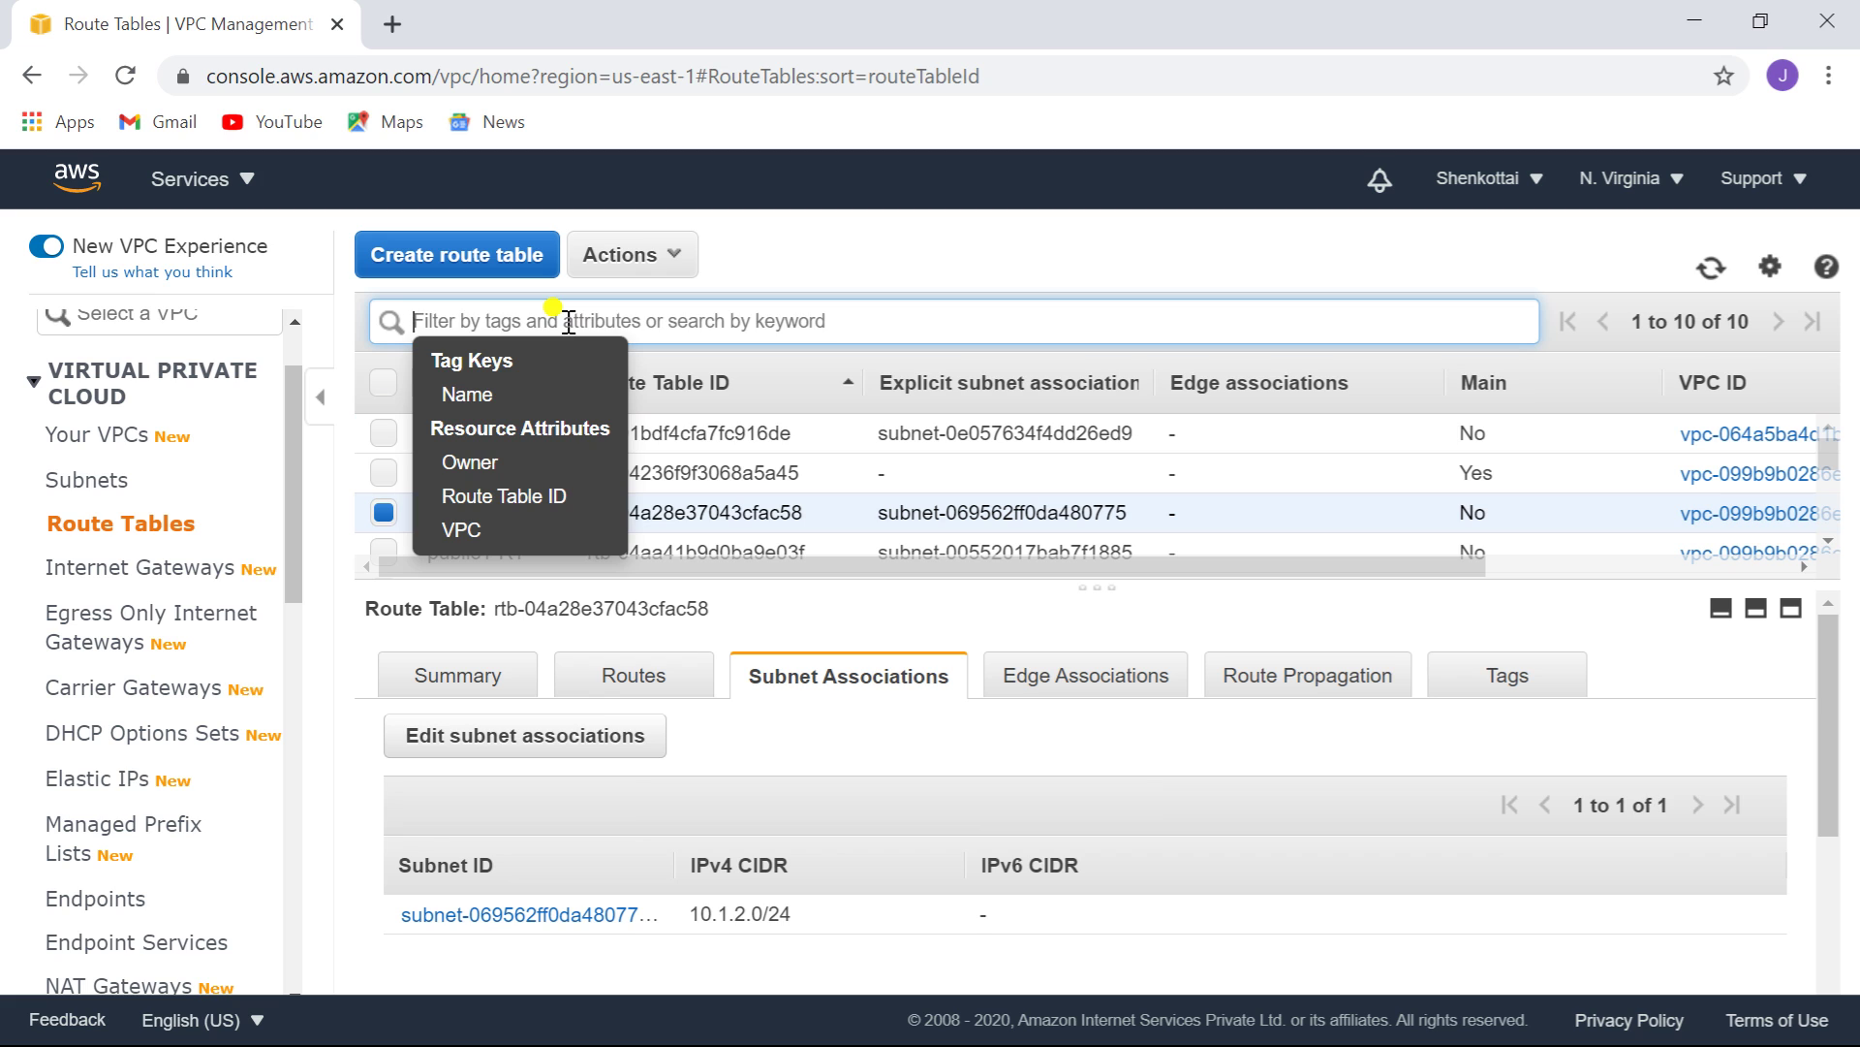
text(private2)
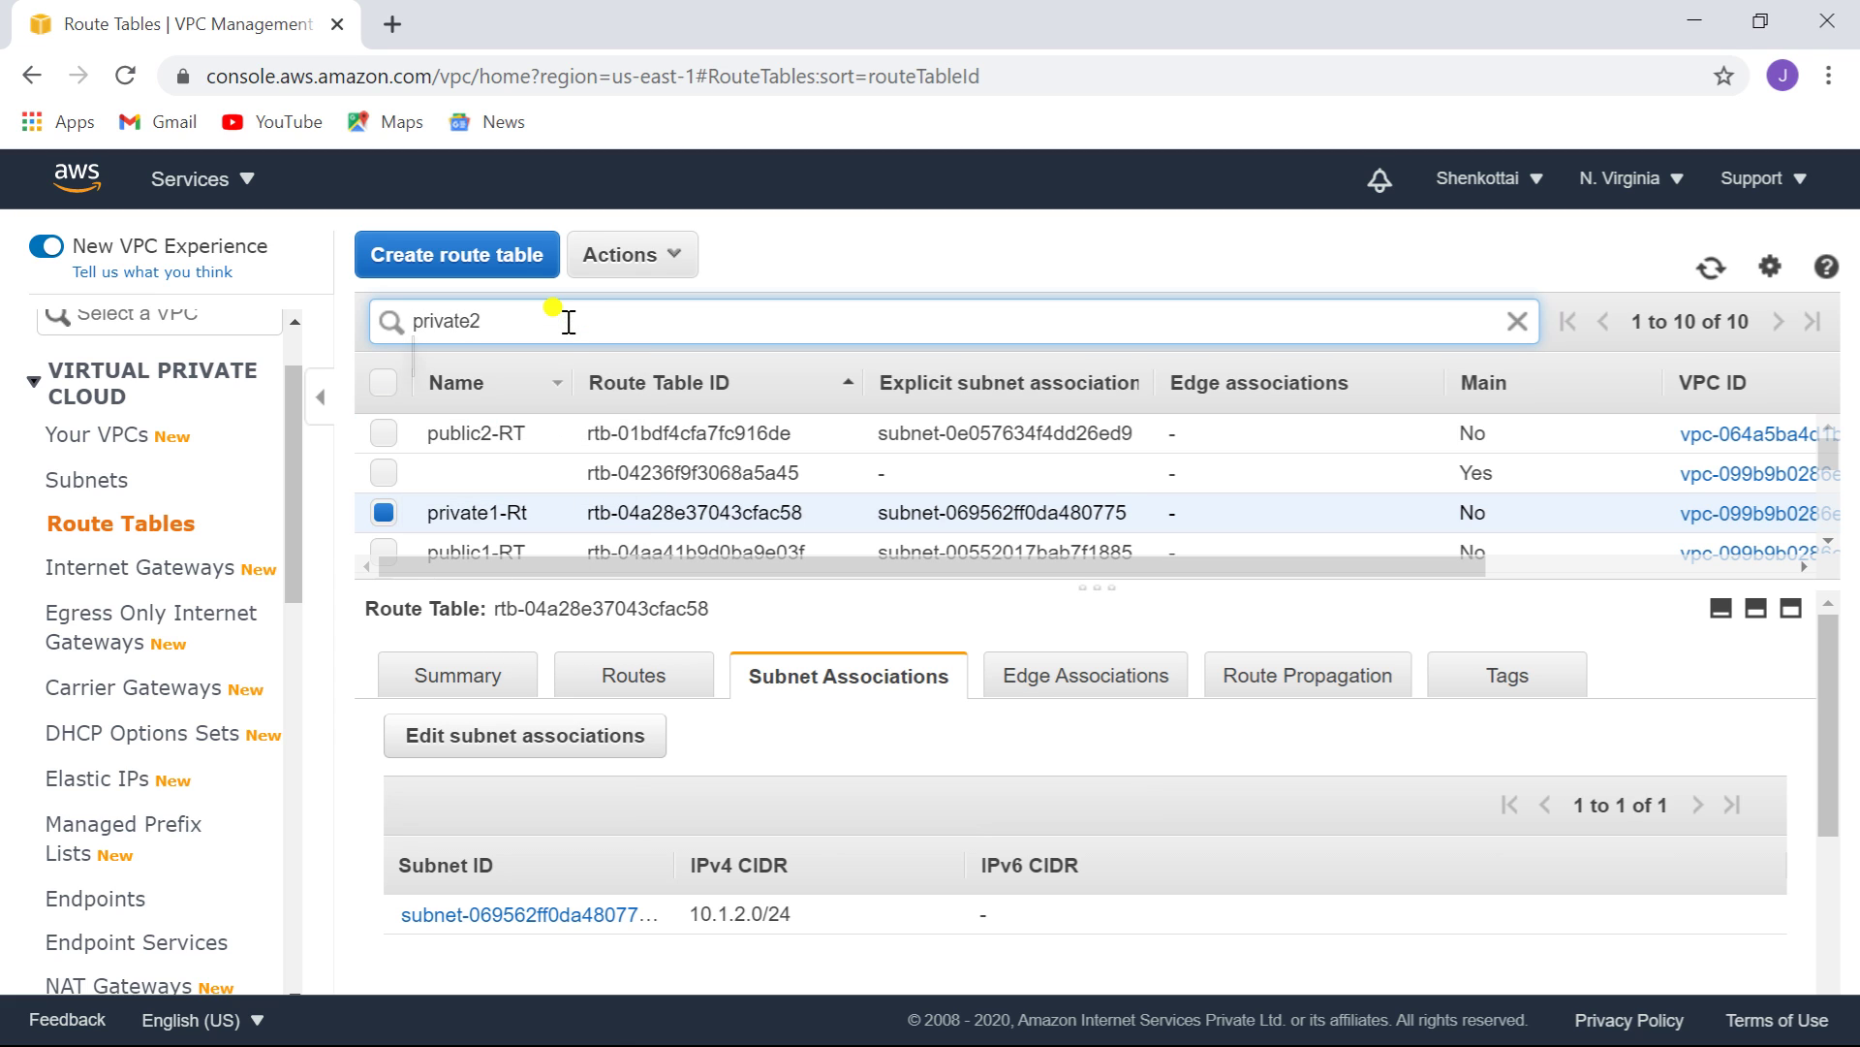
key(Return)
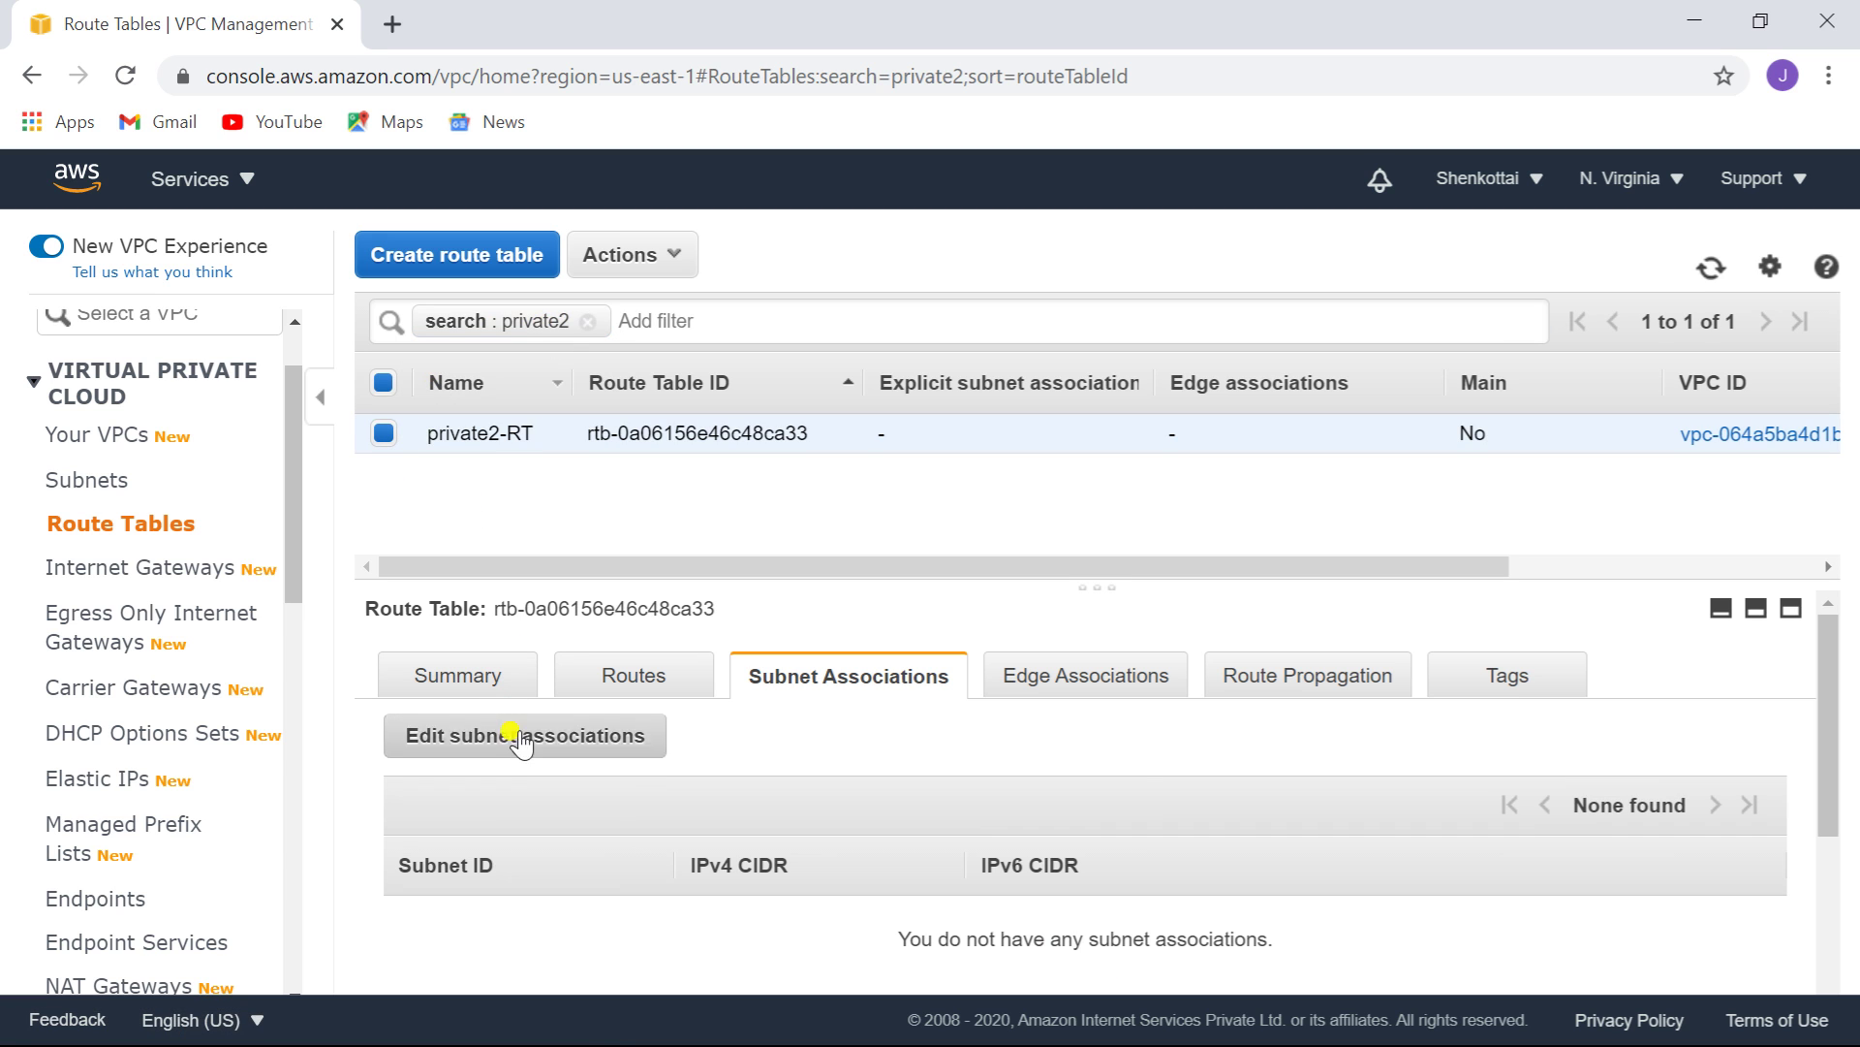
click(521, 738)
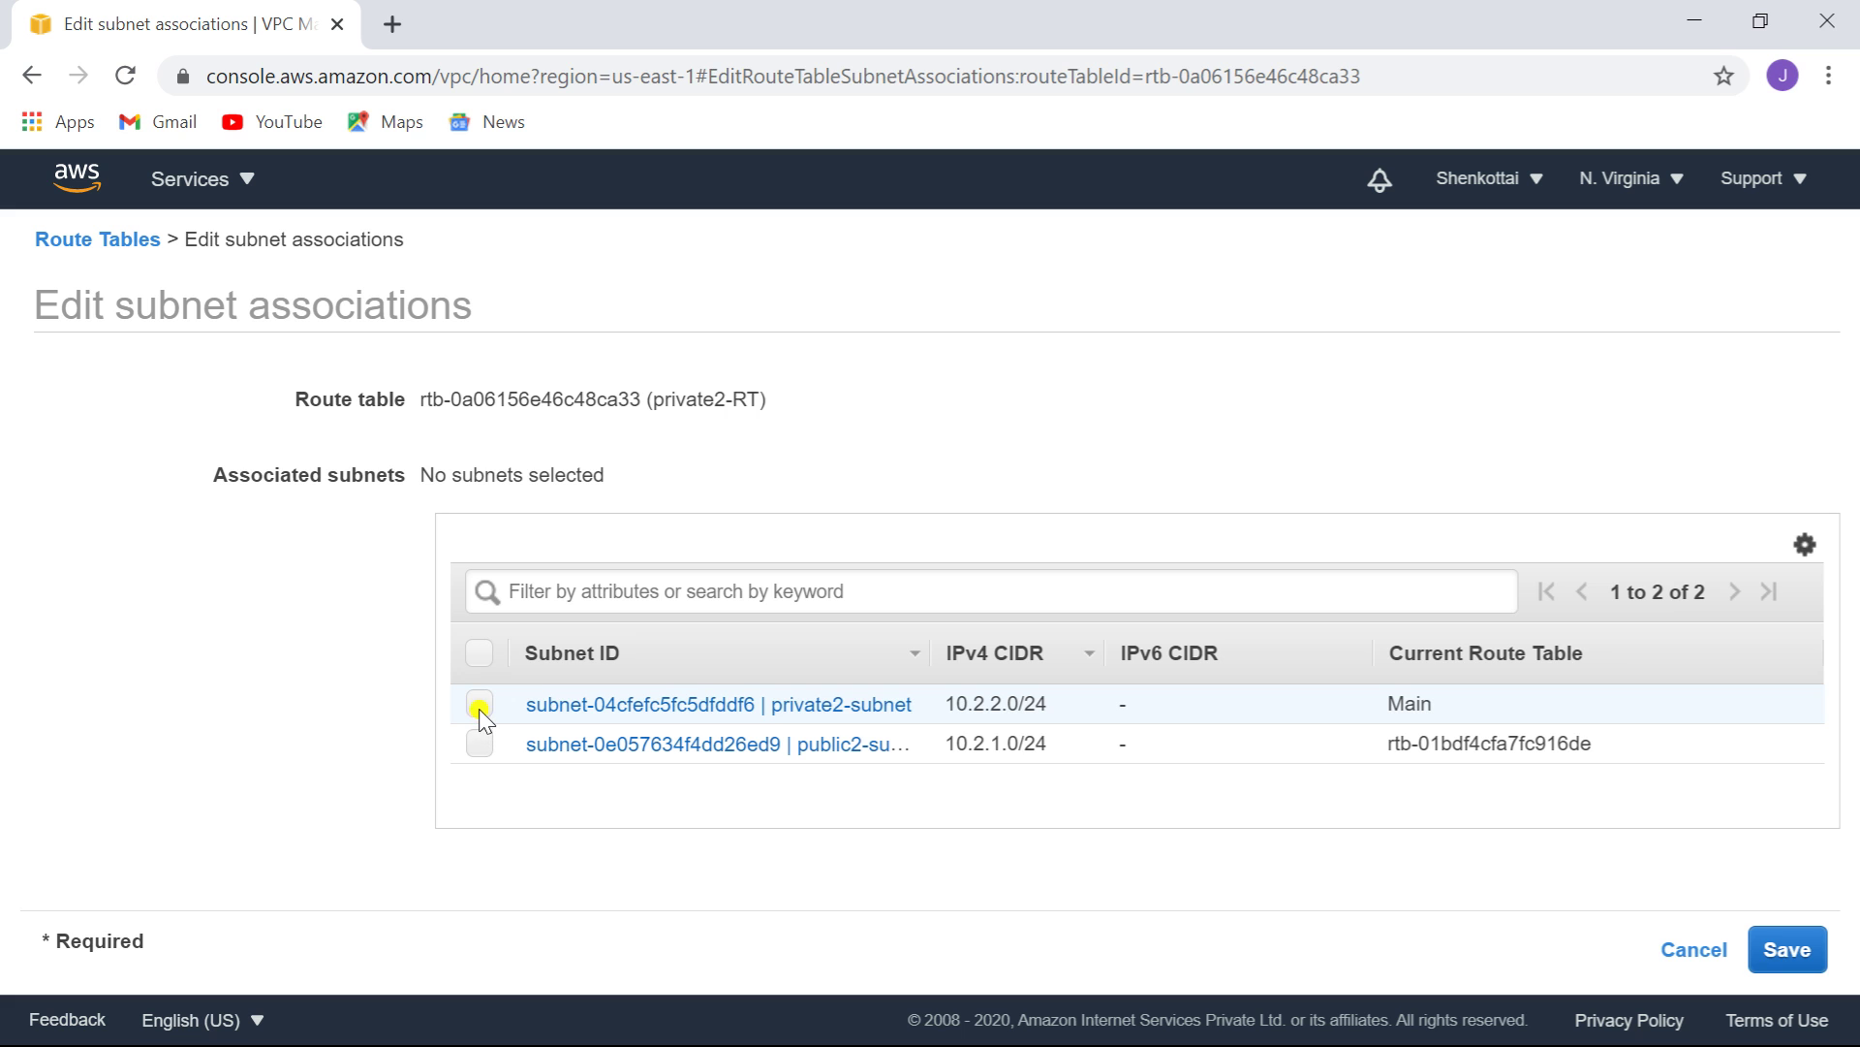
click(478, 702)
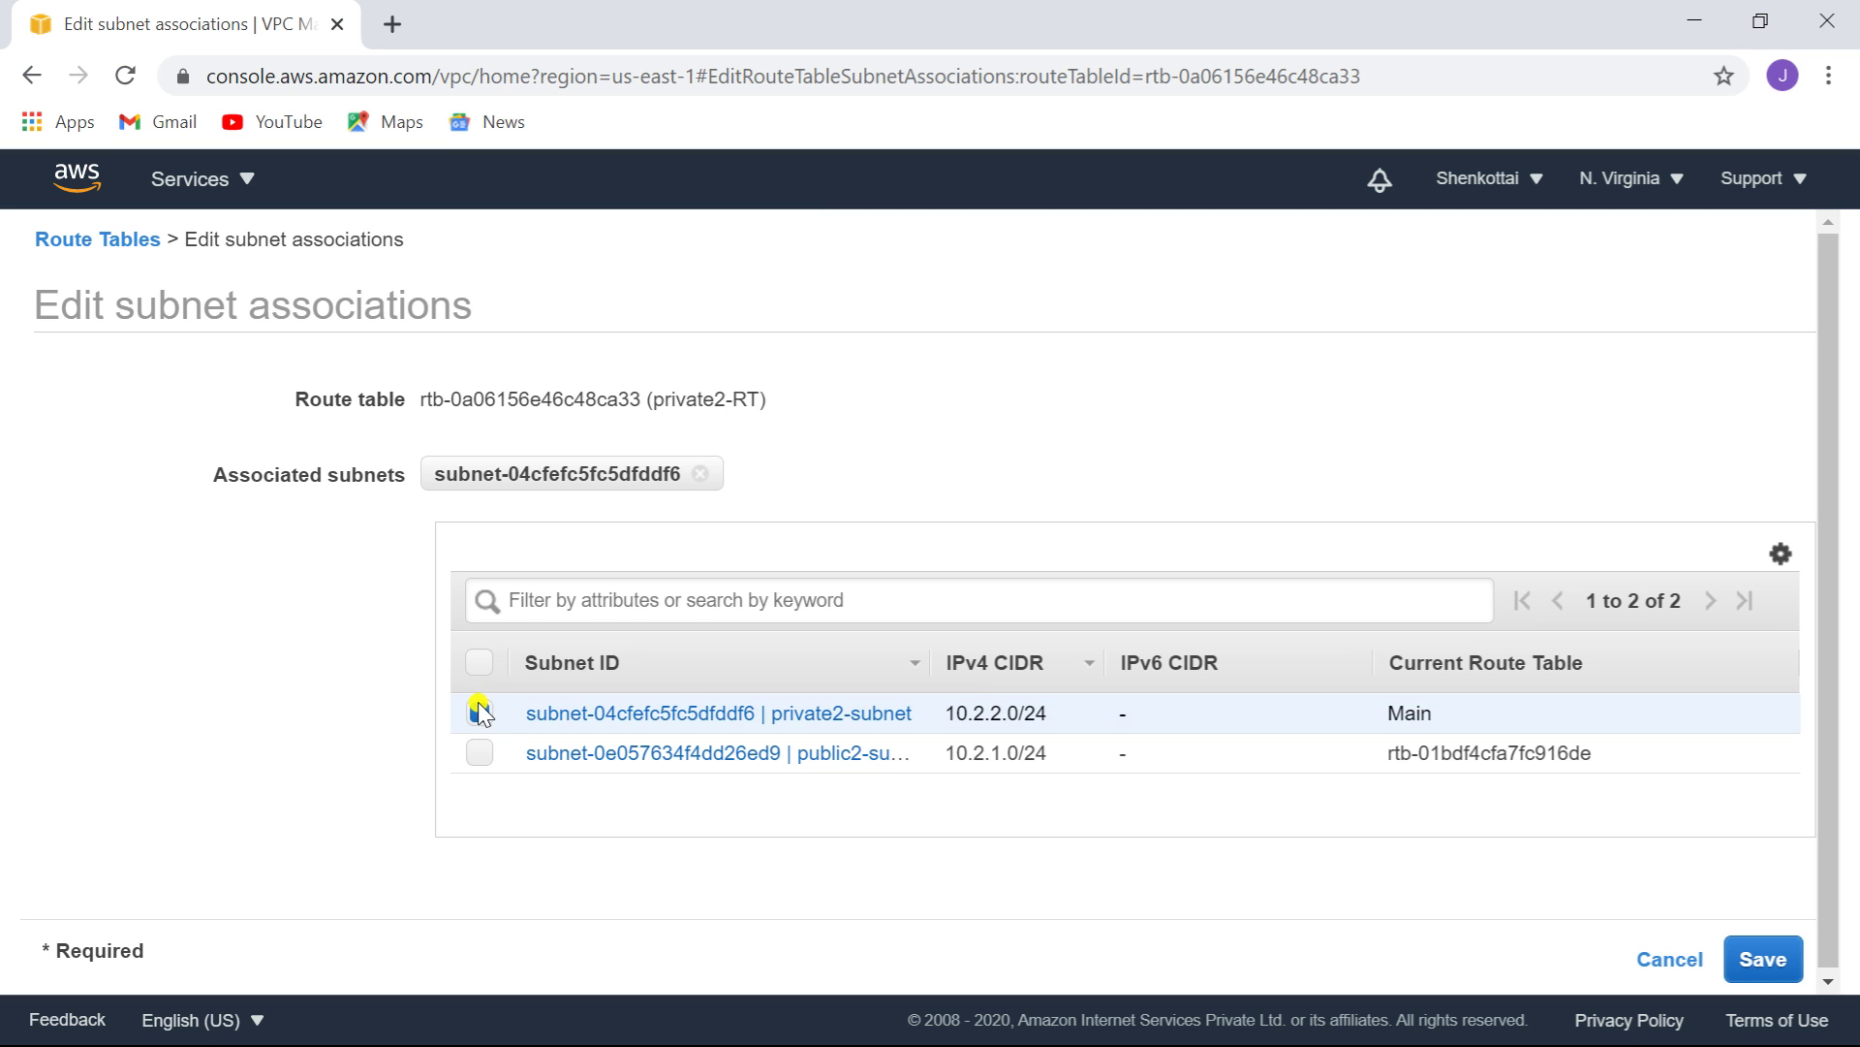
click(1776, 960)
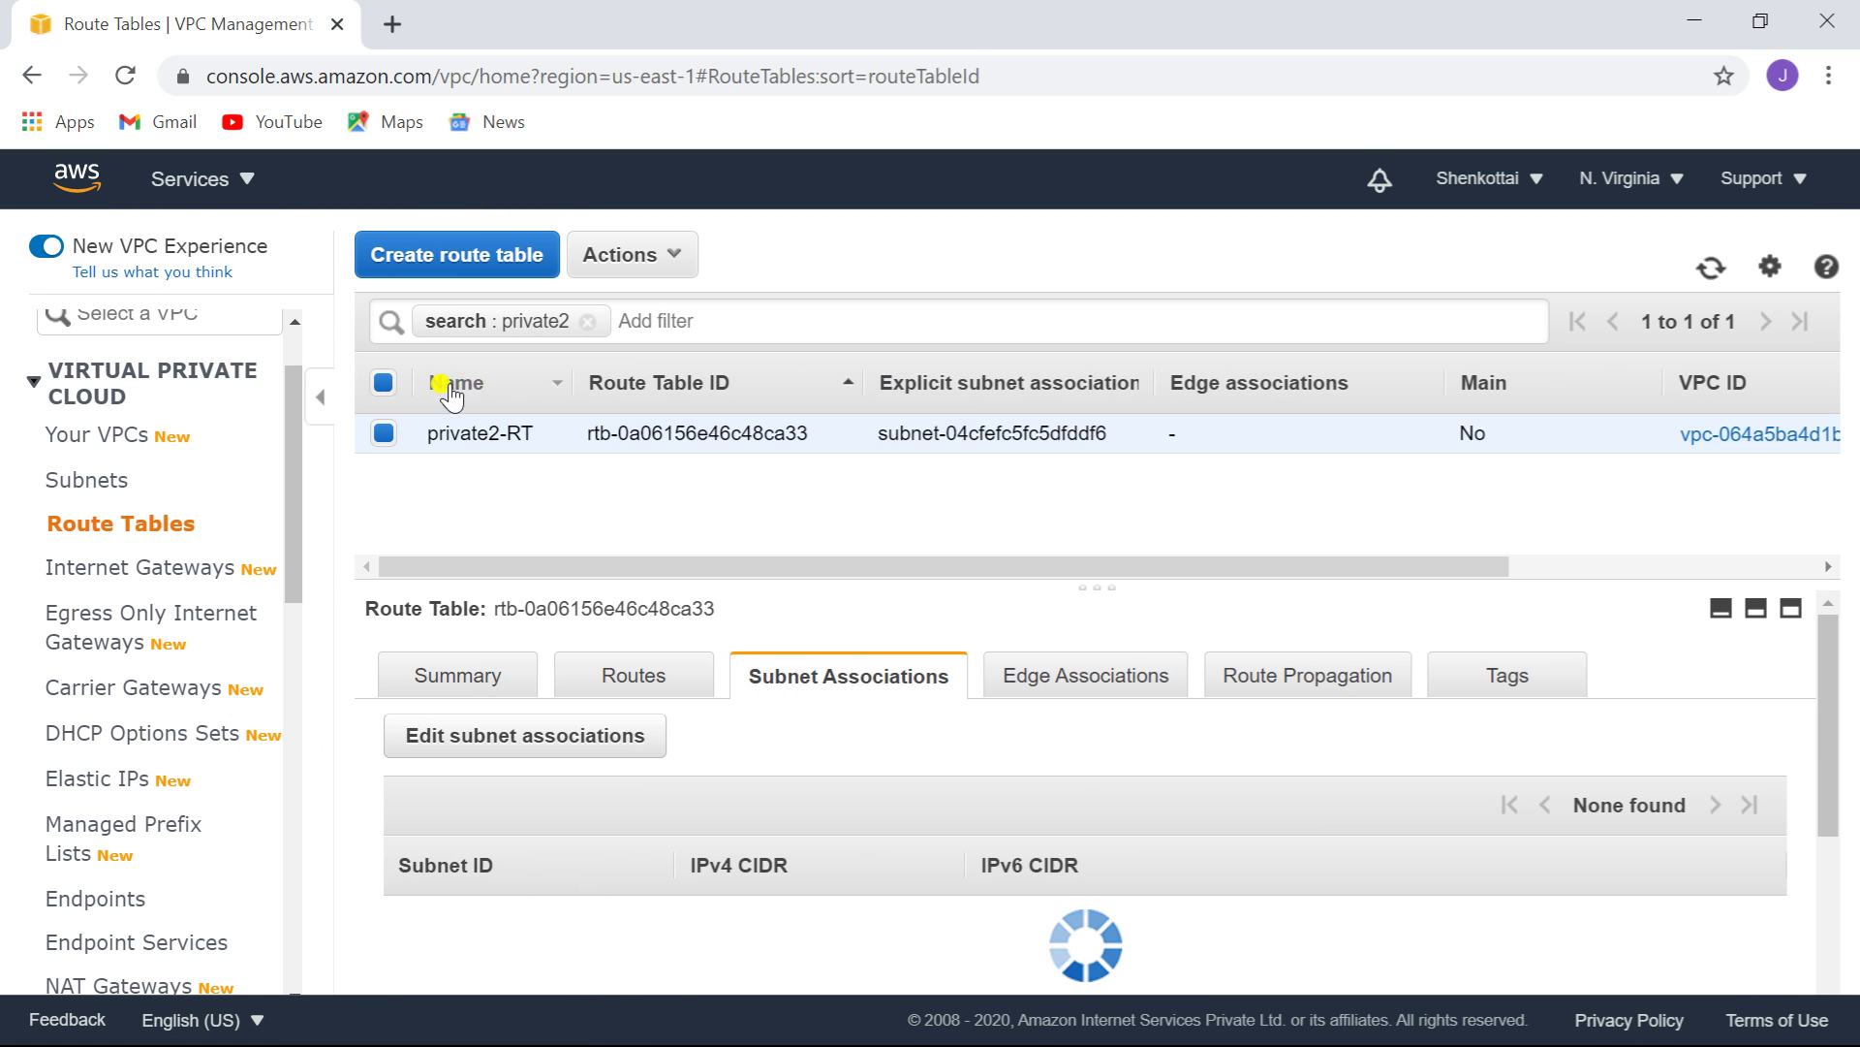
- Filter the route tables by private3 and save an association of the private3 subnet (10.3.2.0/24) with private3-RT
click(582, 321)
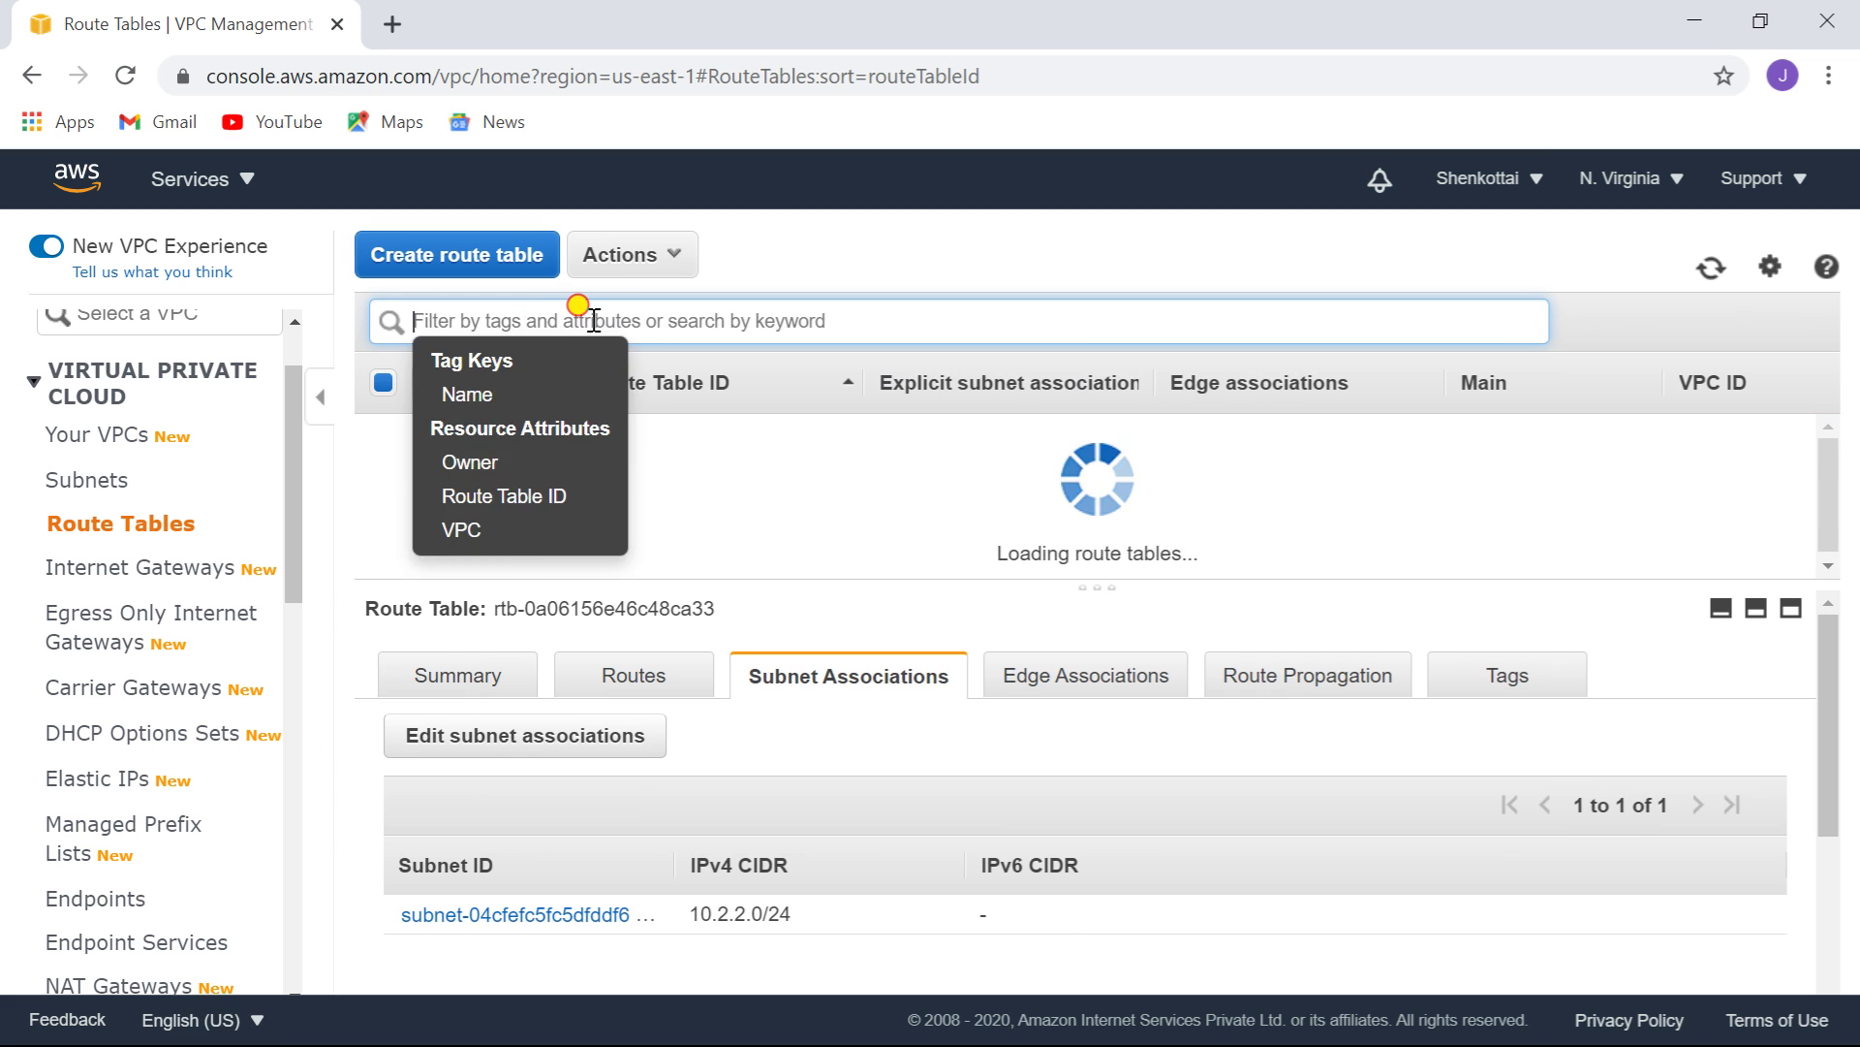
text(private)
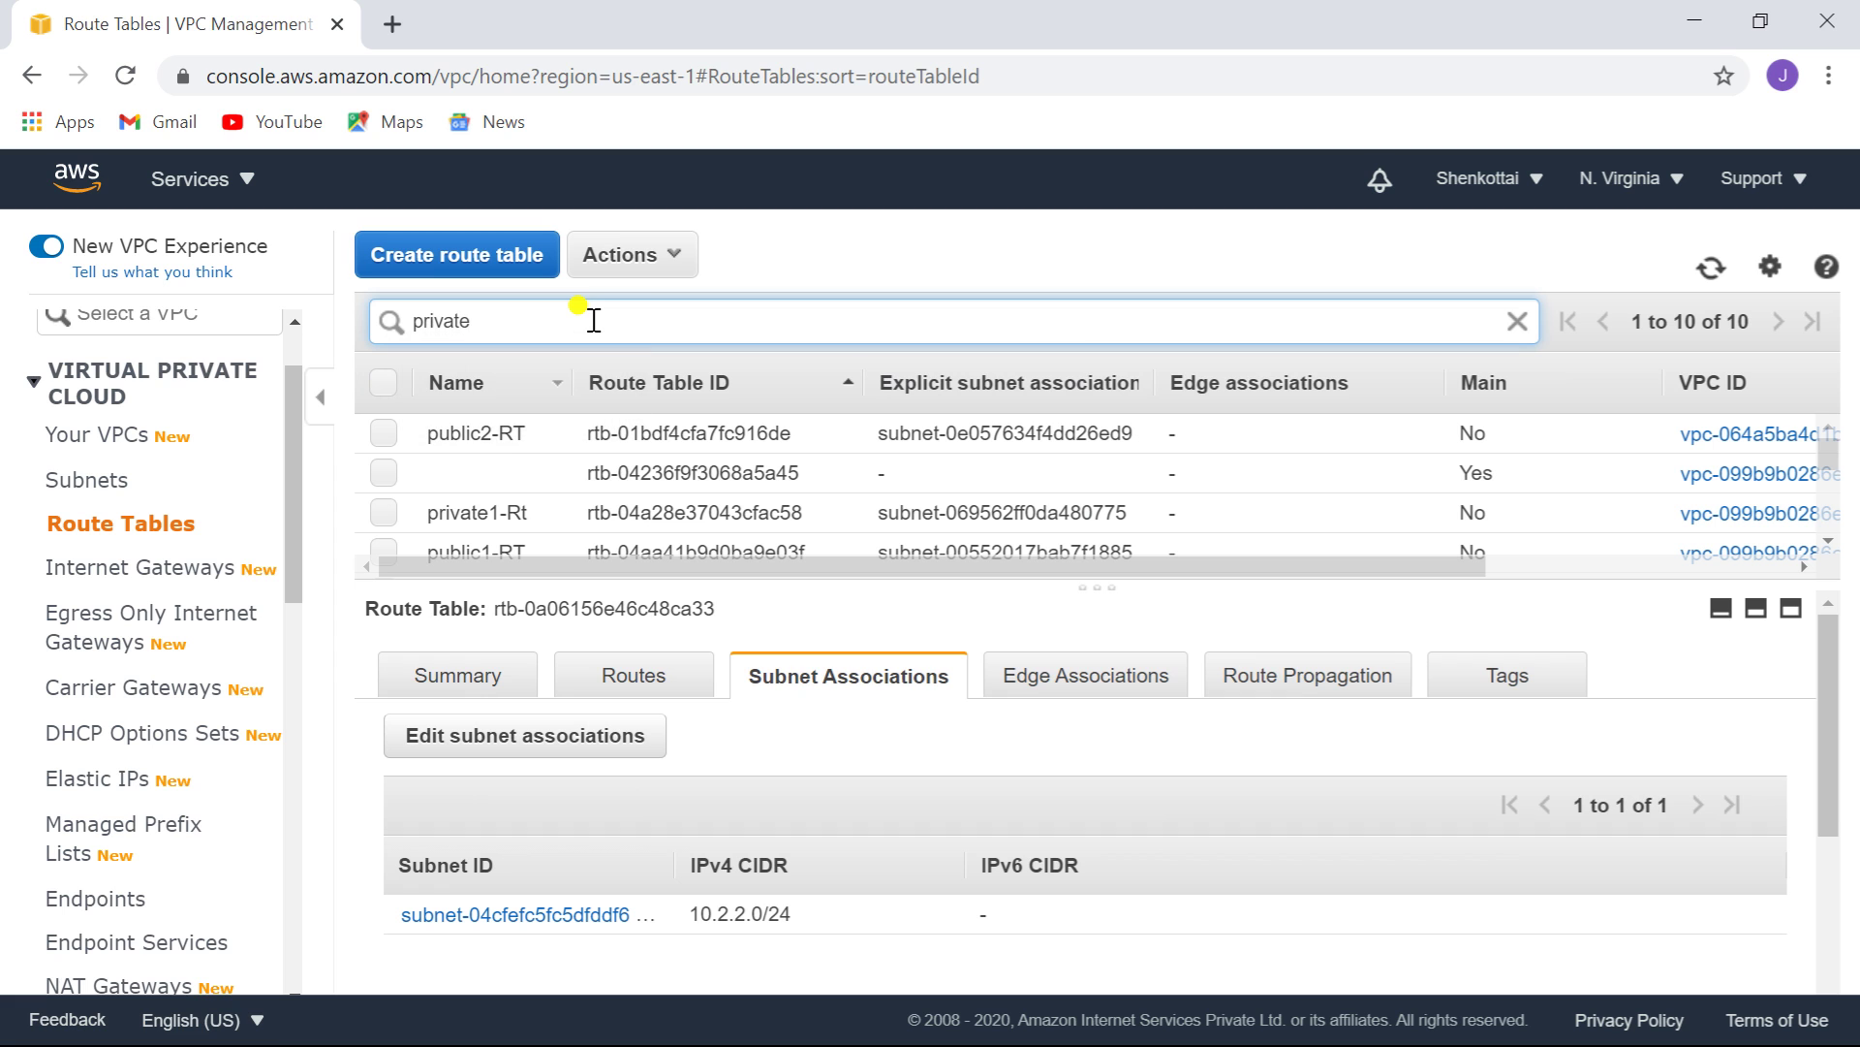
key(Return)
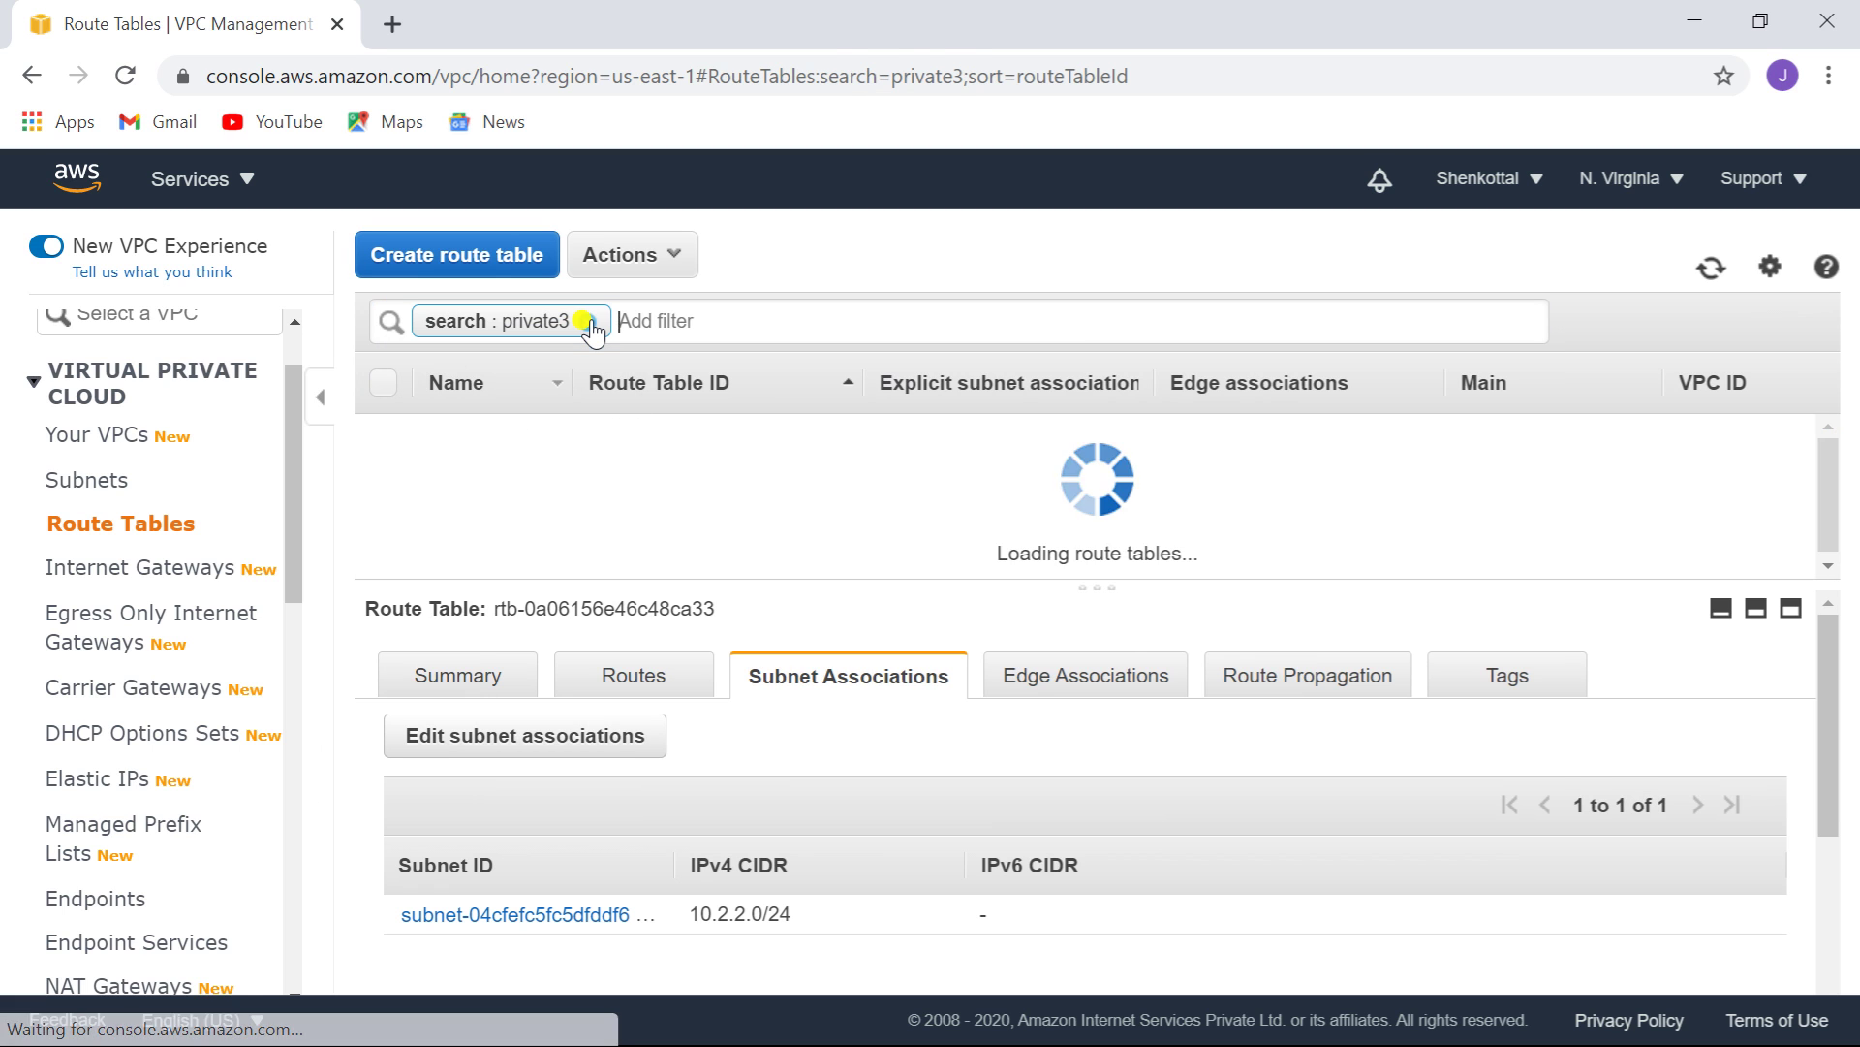
click(548, 734)
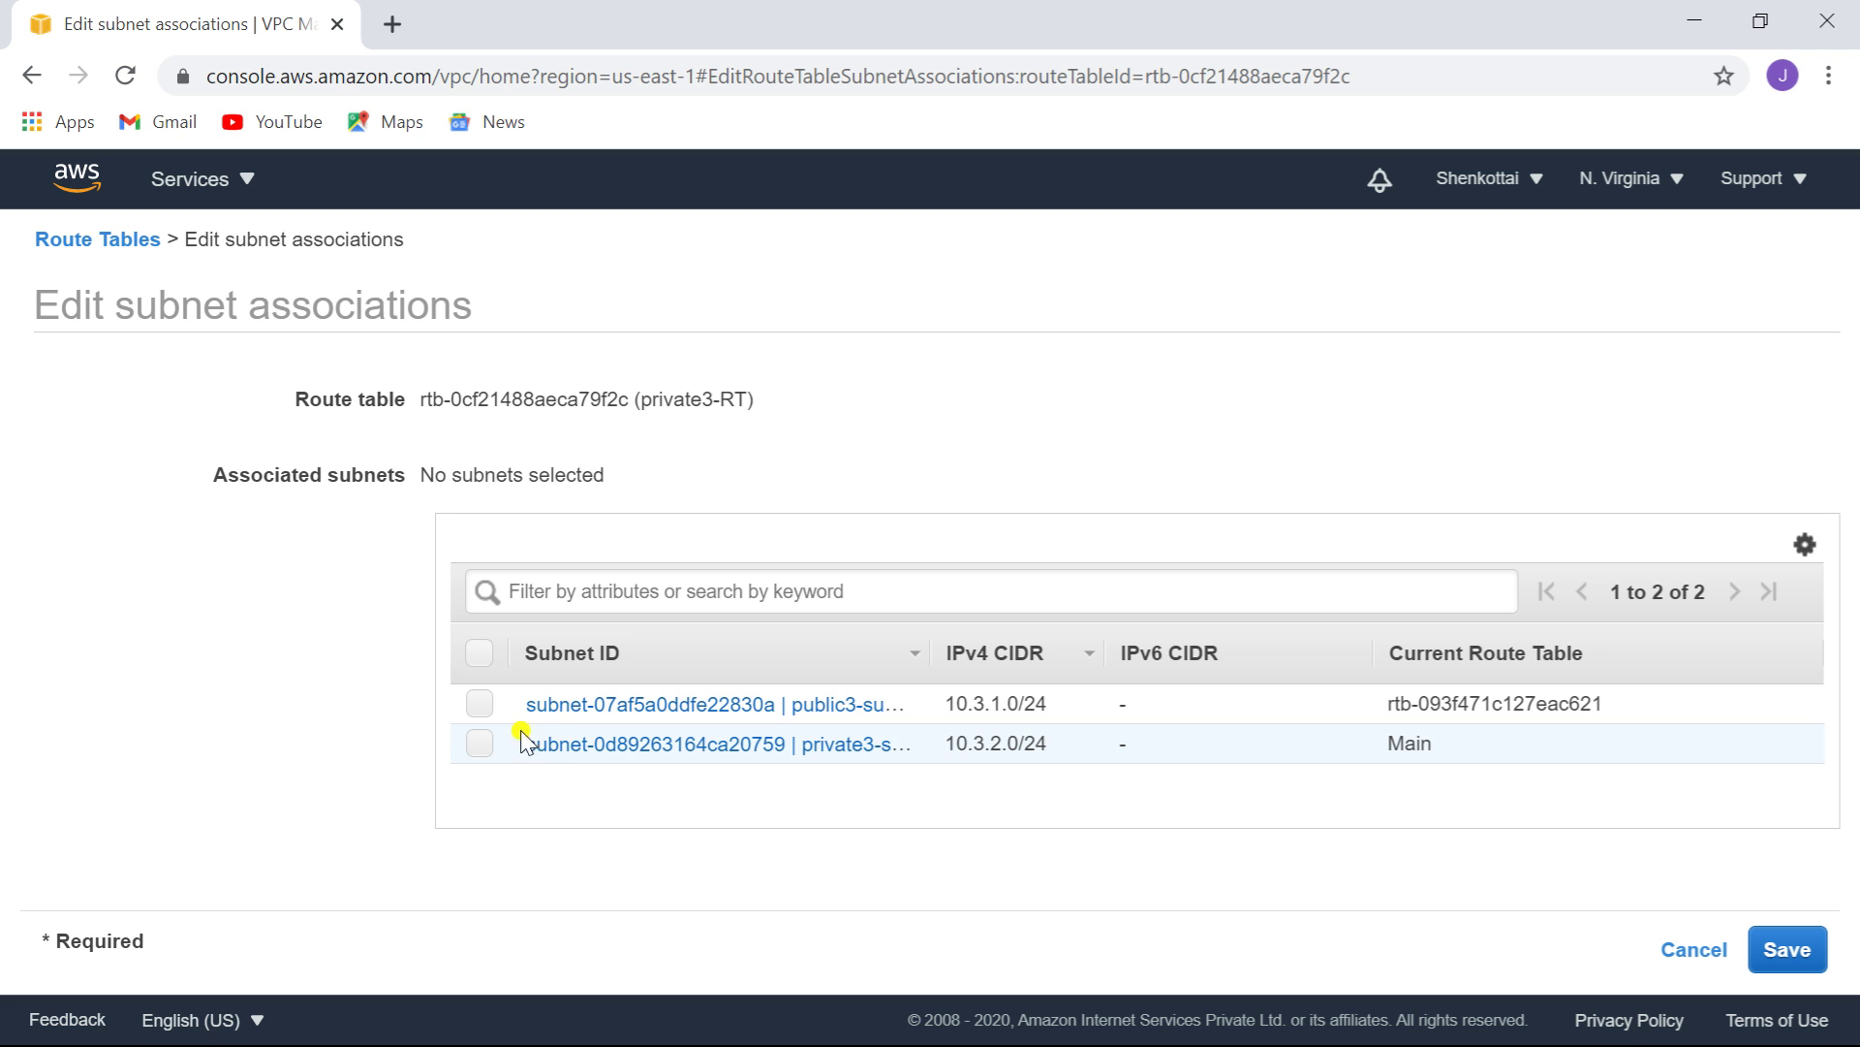
click(478, 743)
click(1763, 959)
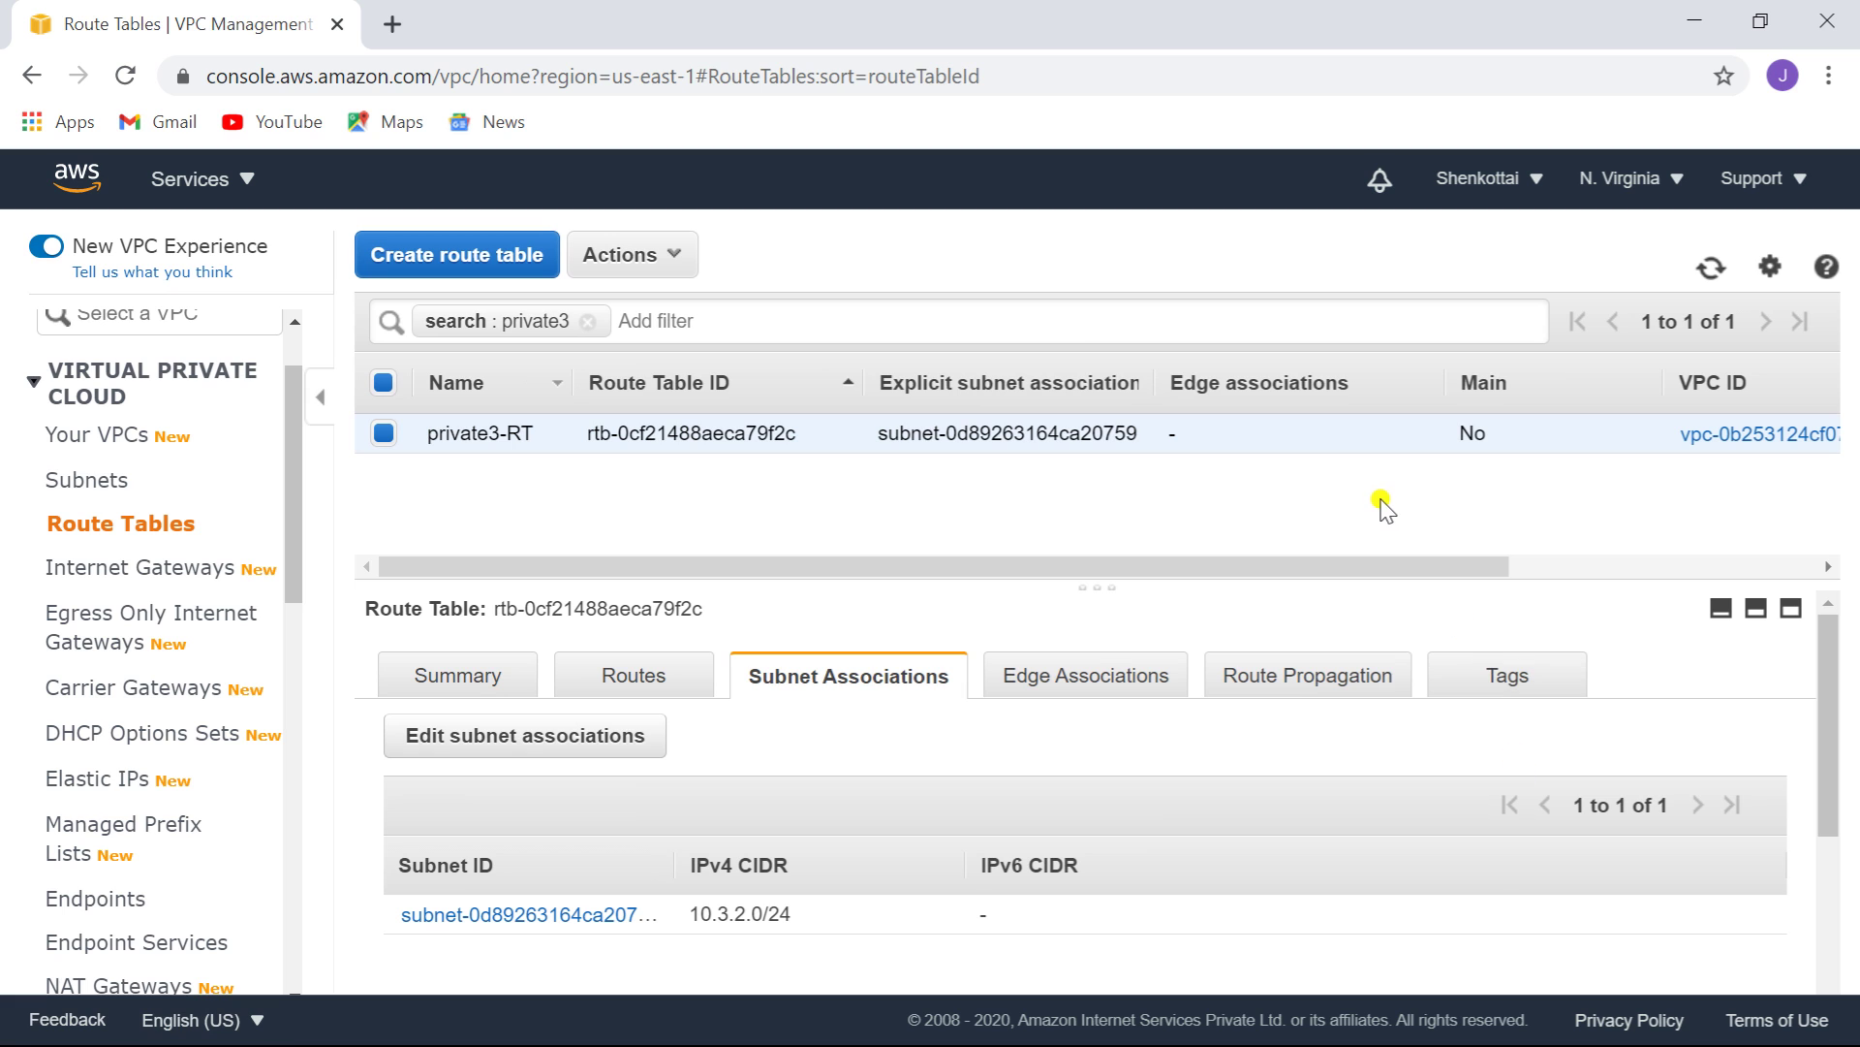
- Clear the route table filter and enlarge the list to review the subnet associations of all route tables
drag(1828, 706, 1851, 513)
click(587, 321)
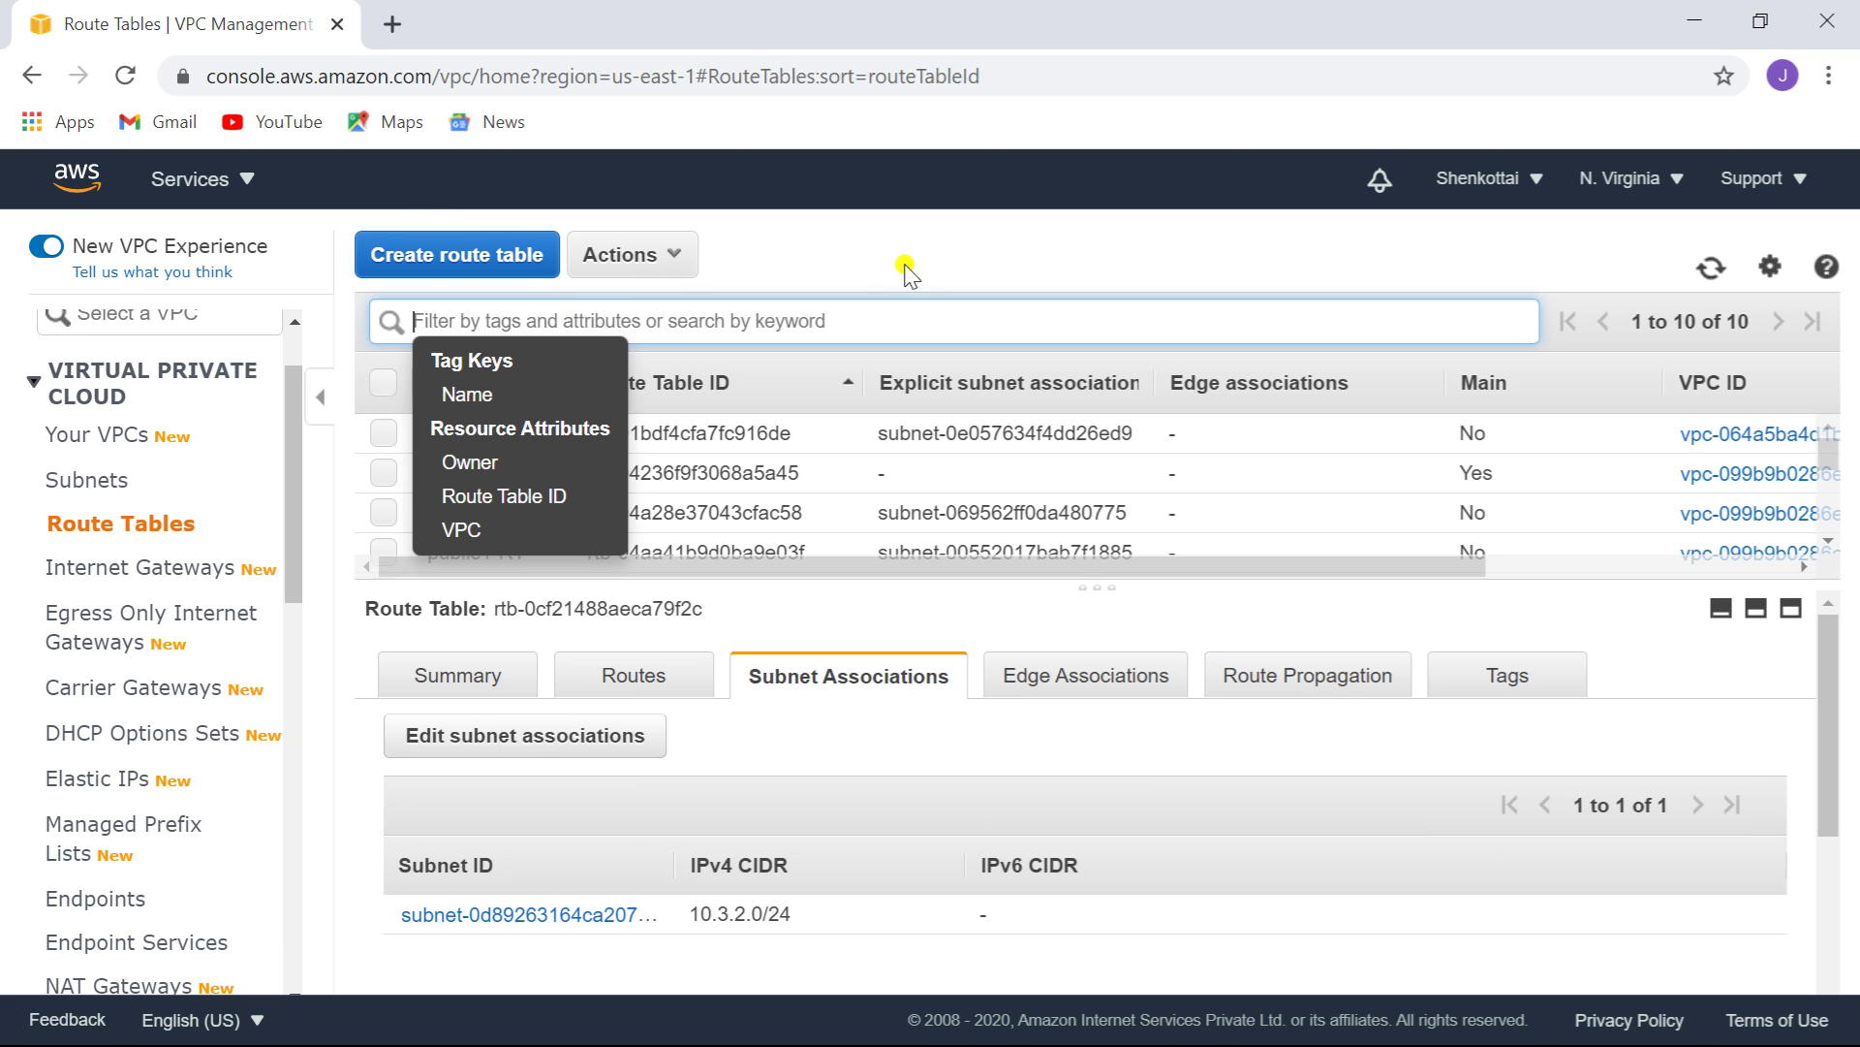
click(921, 237)
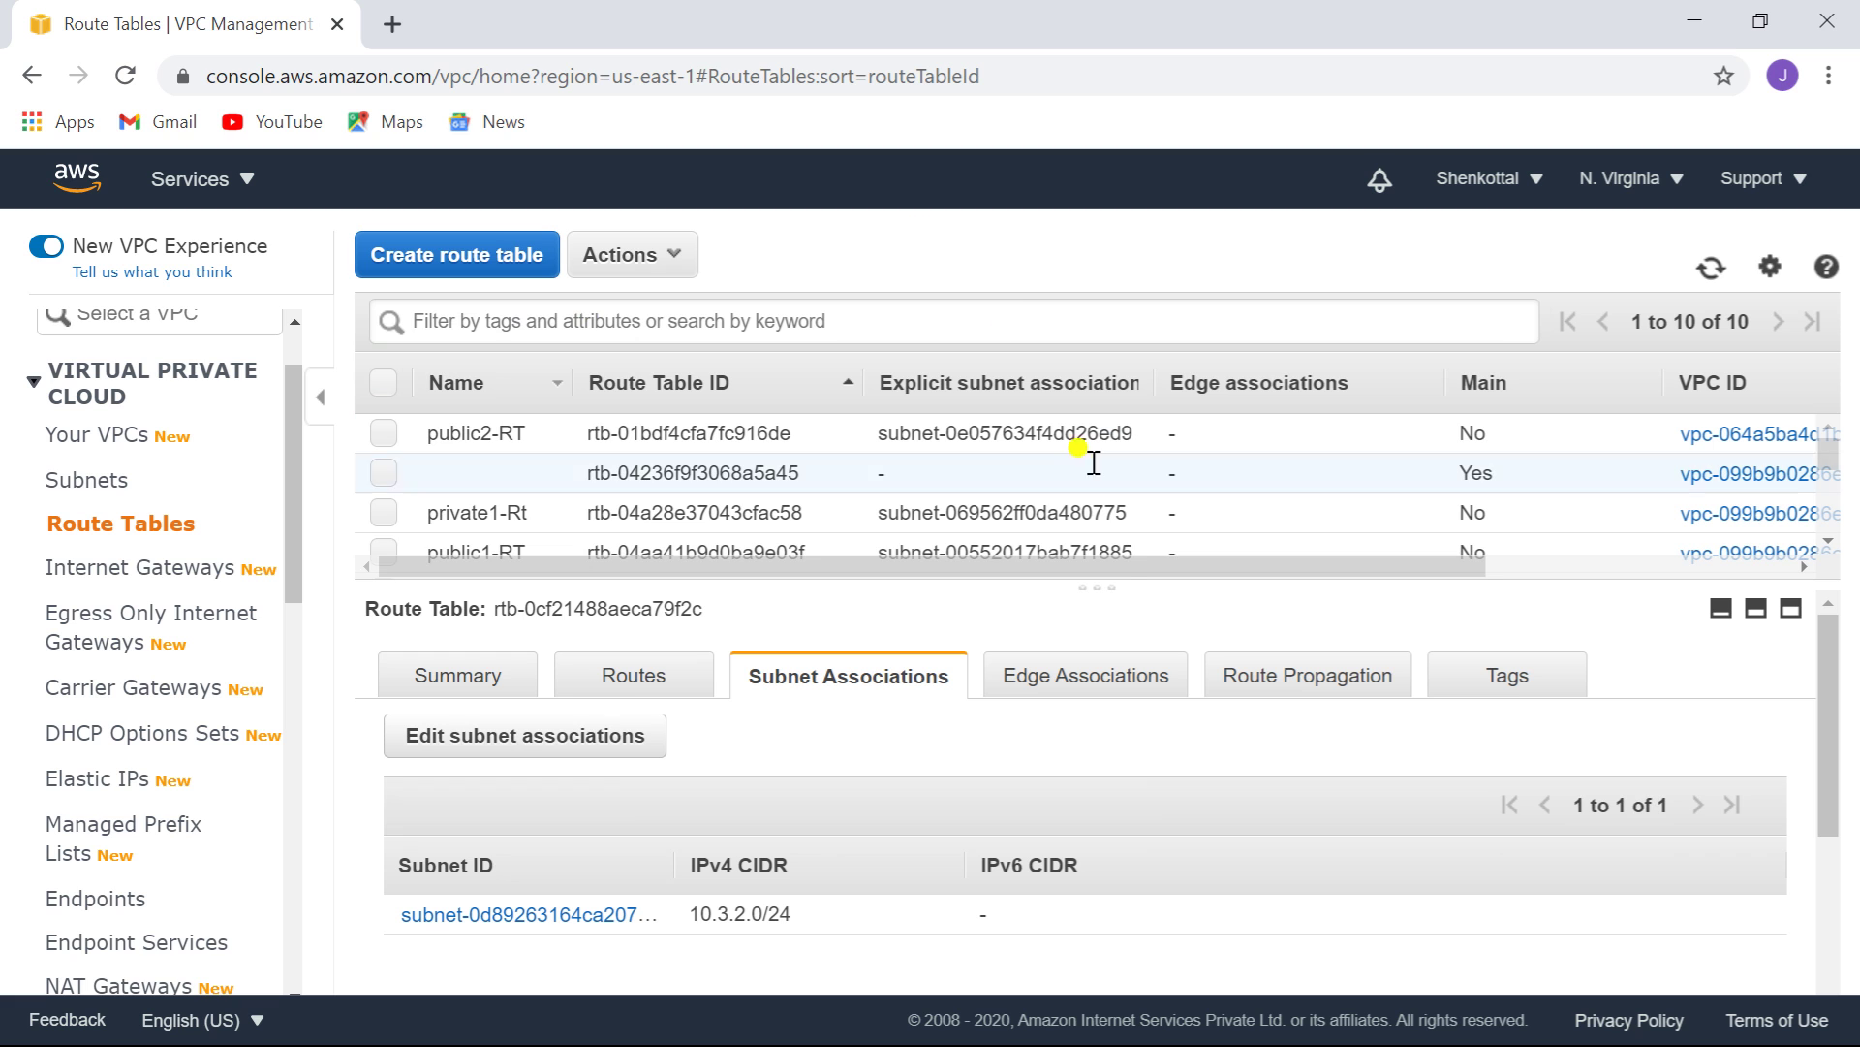
drag(1105, 589, 1097, 870)
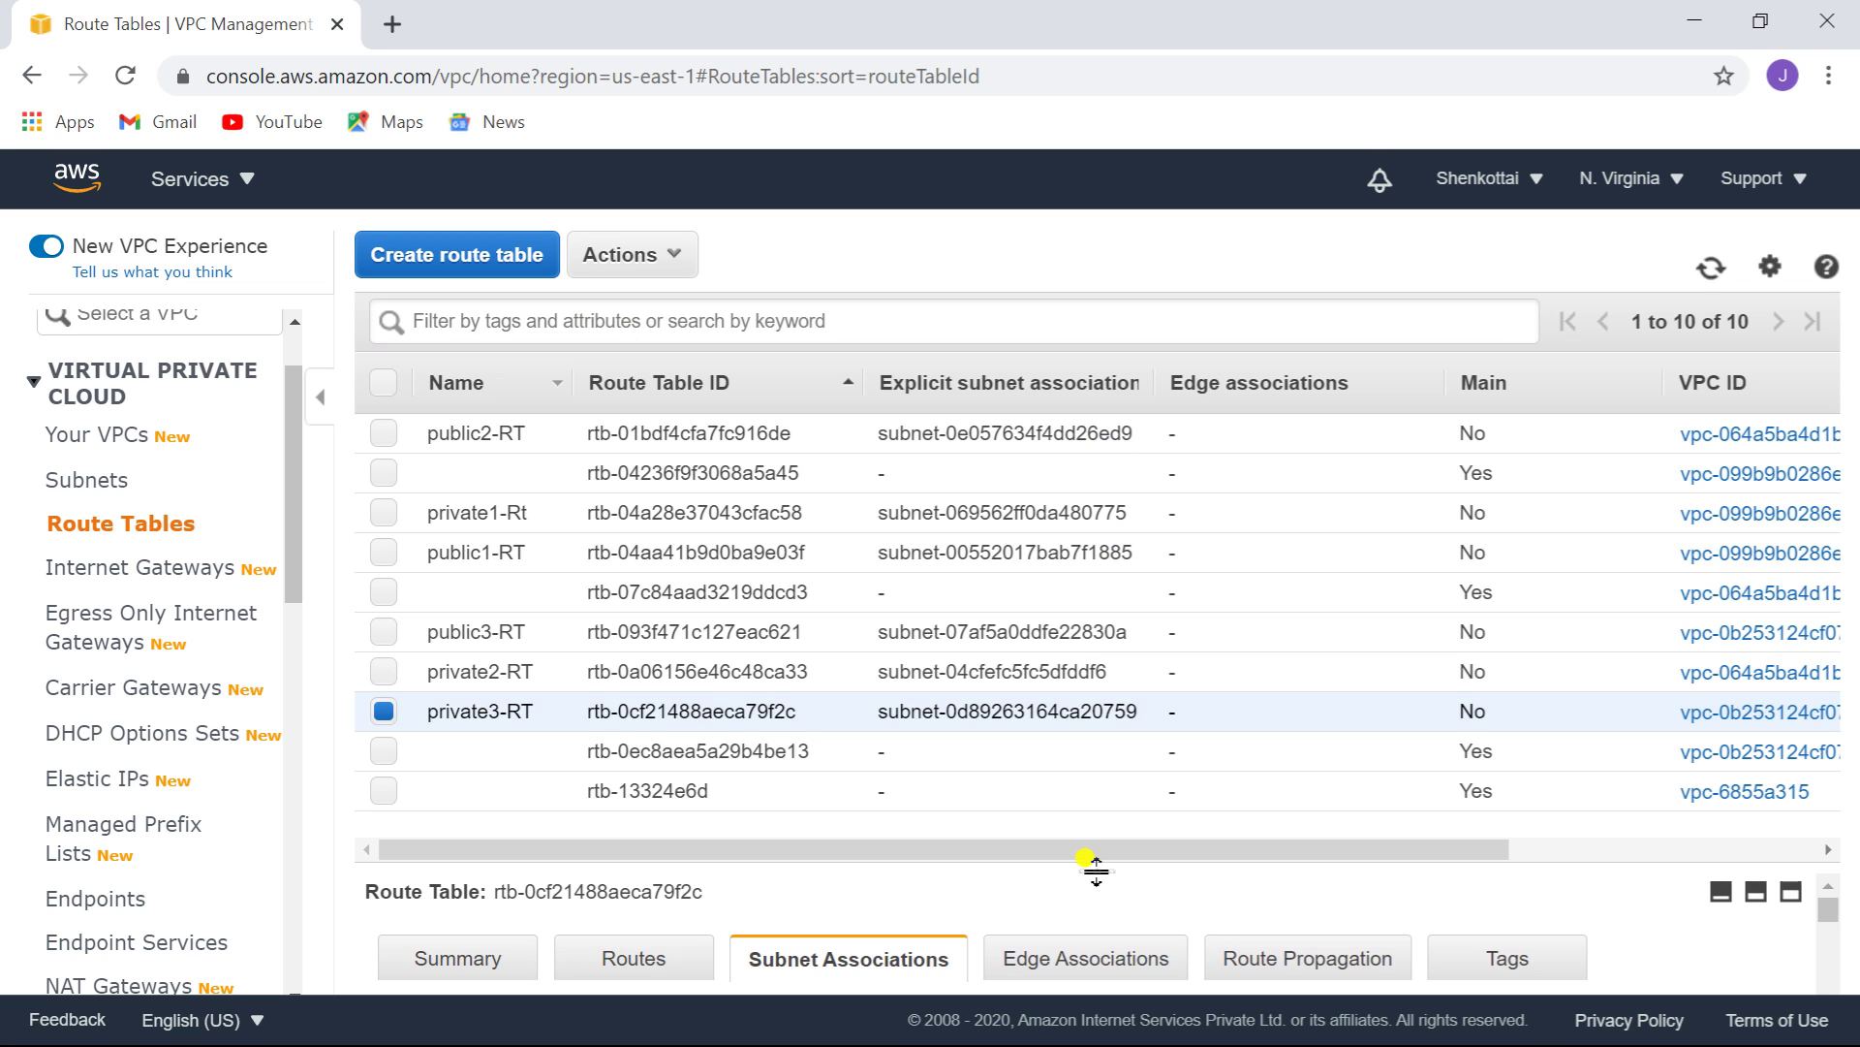
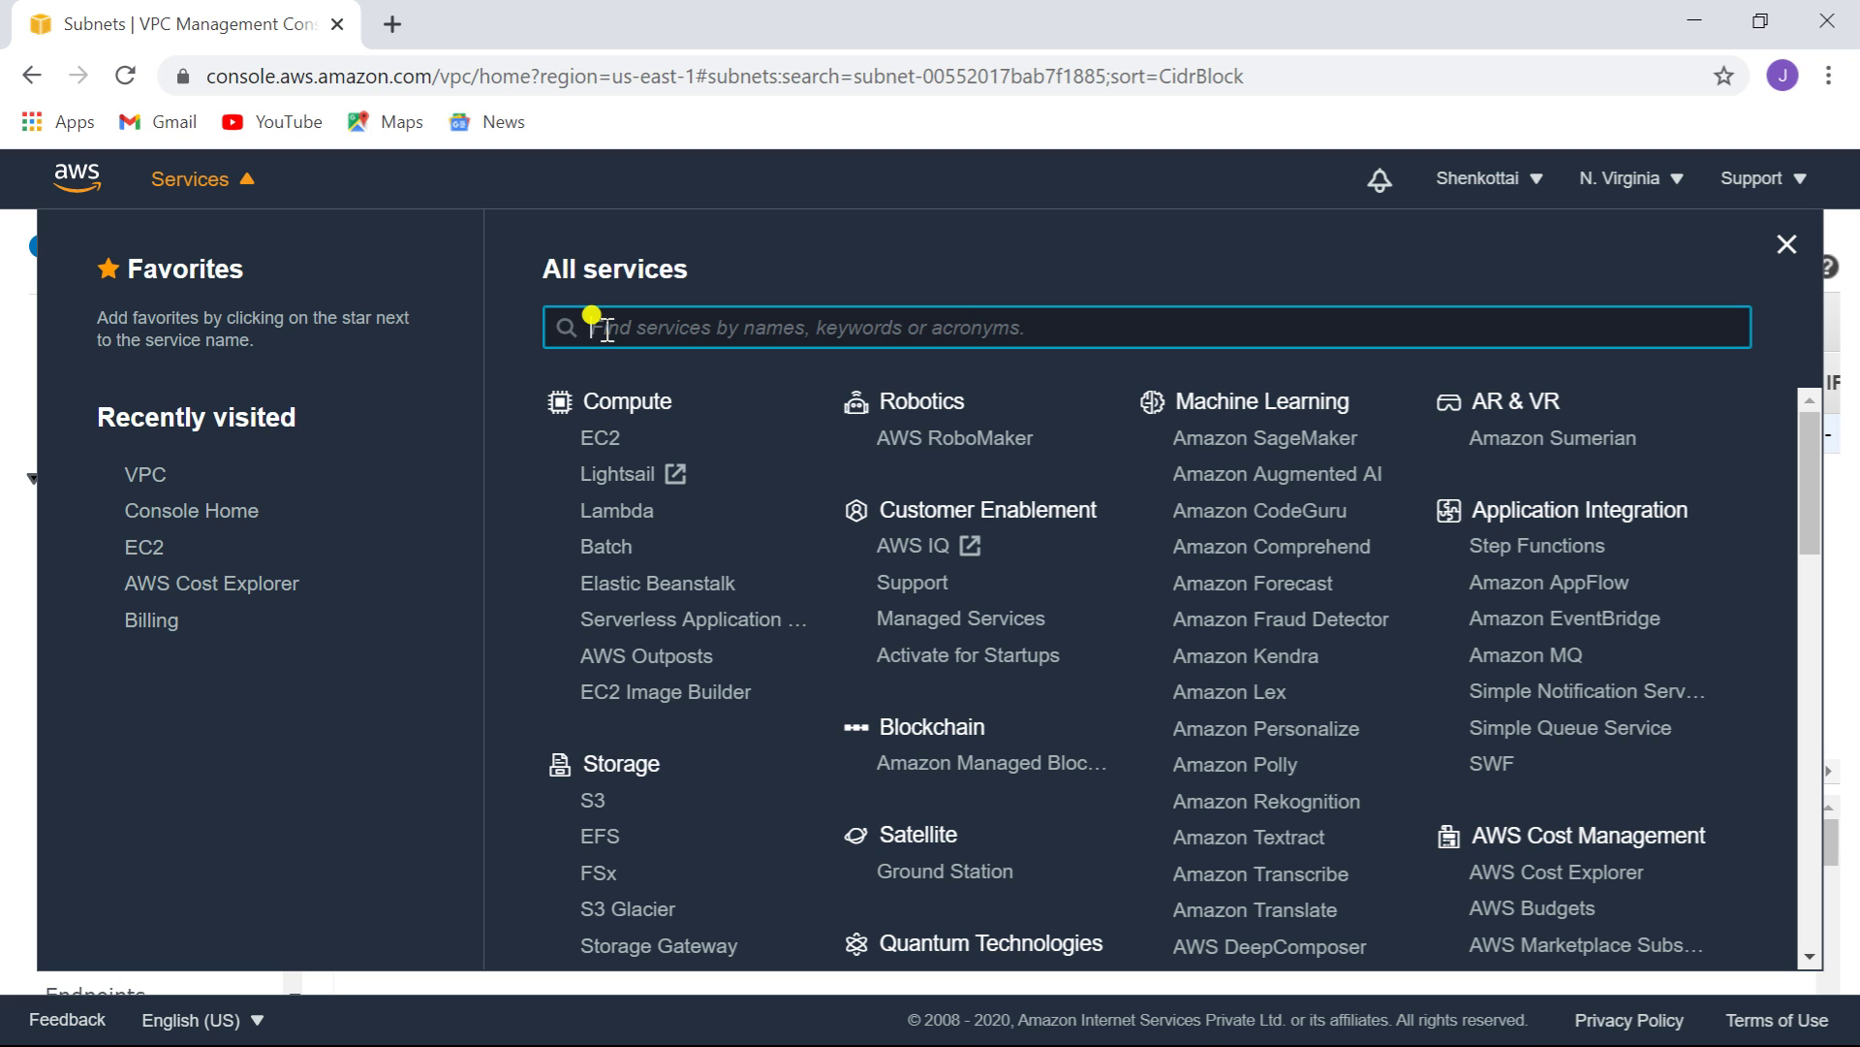
- Switch to the EC2 service, open its instances list and dismiss the welcome banner
click(601, 438)
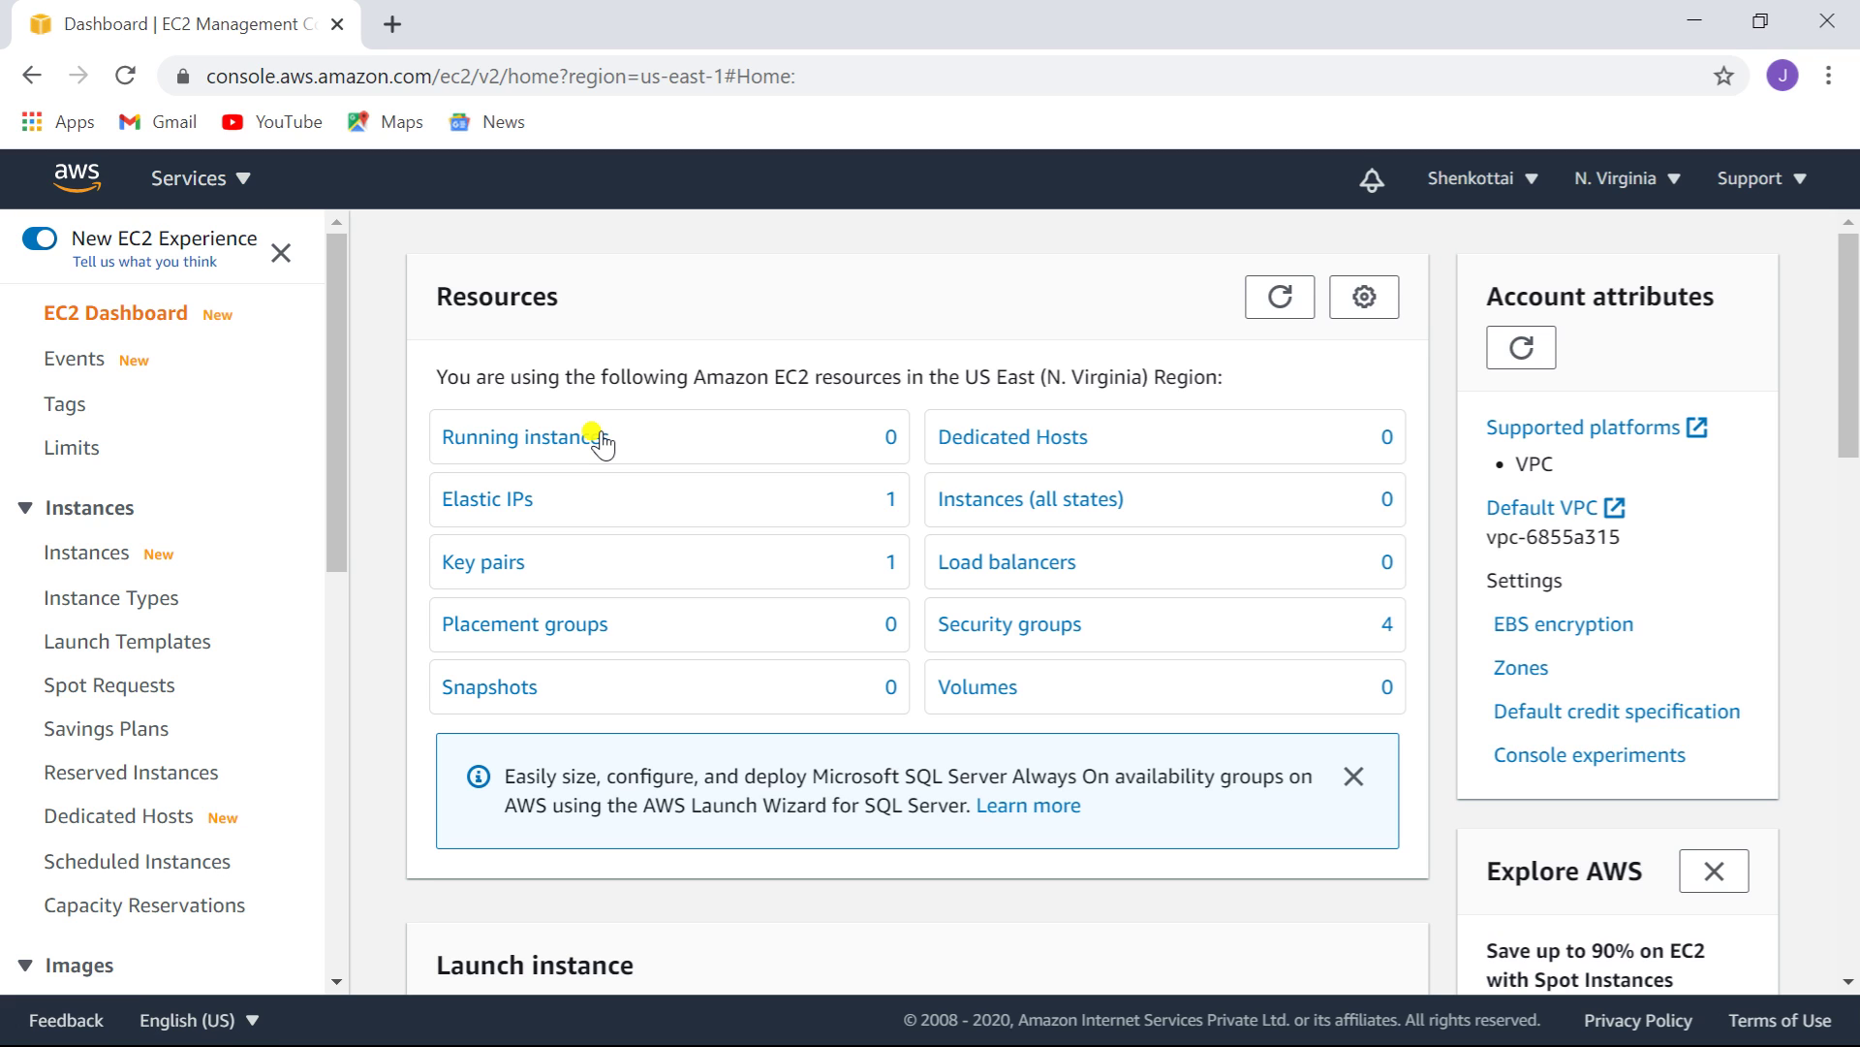
click(102, 557)
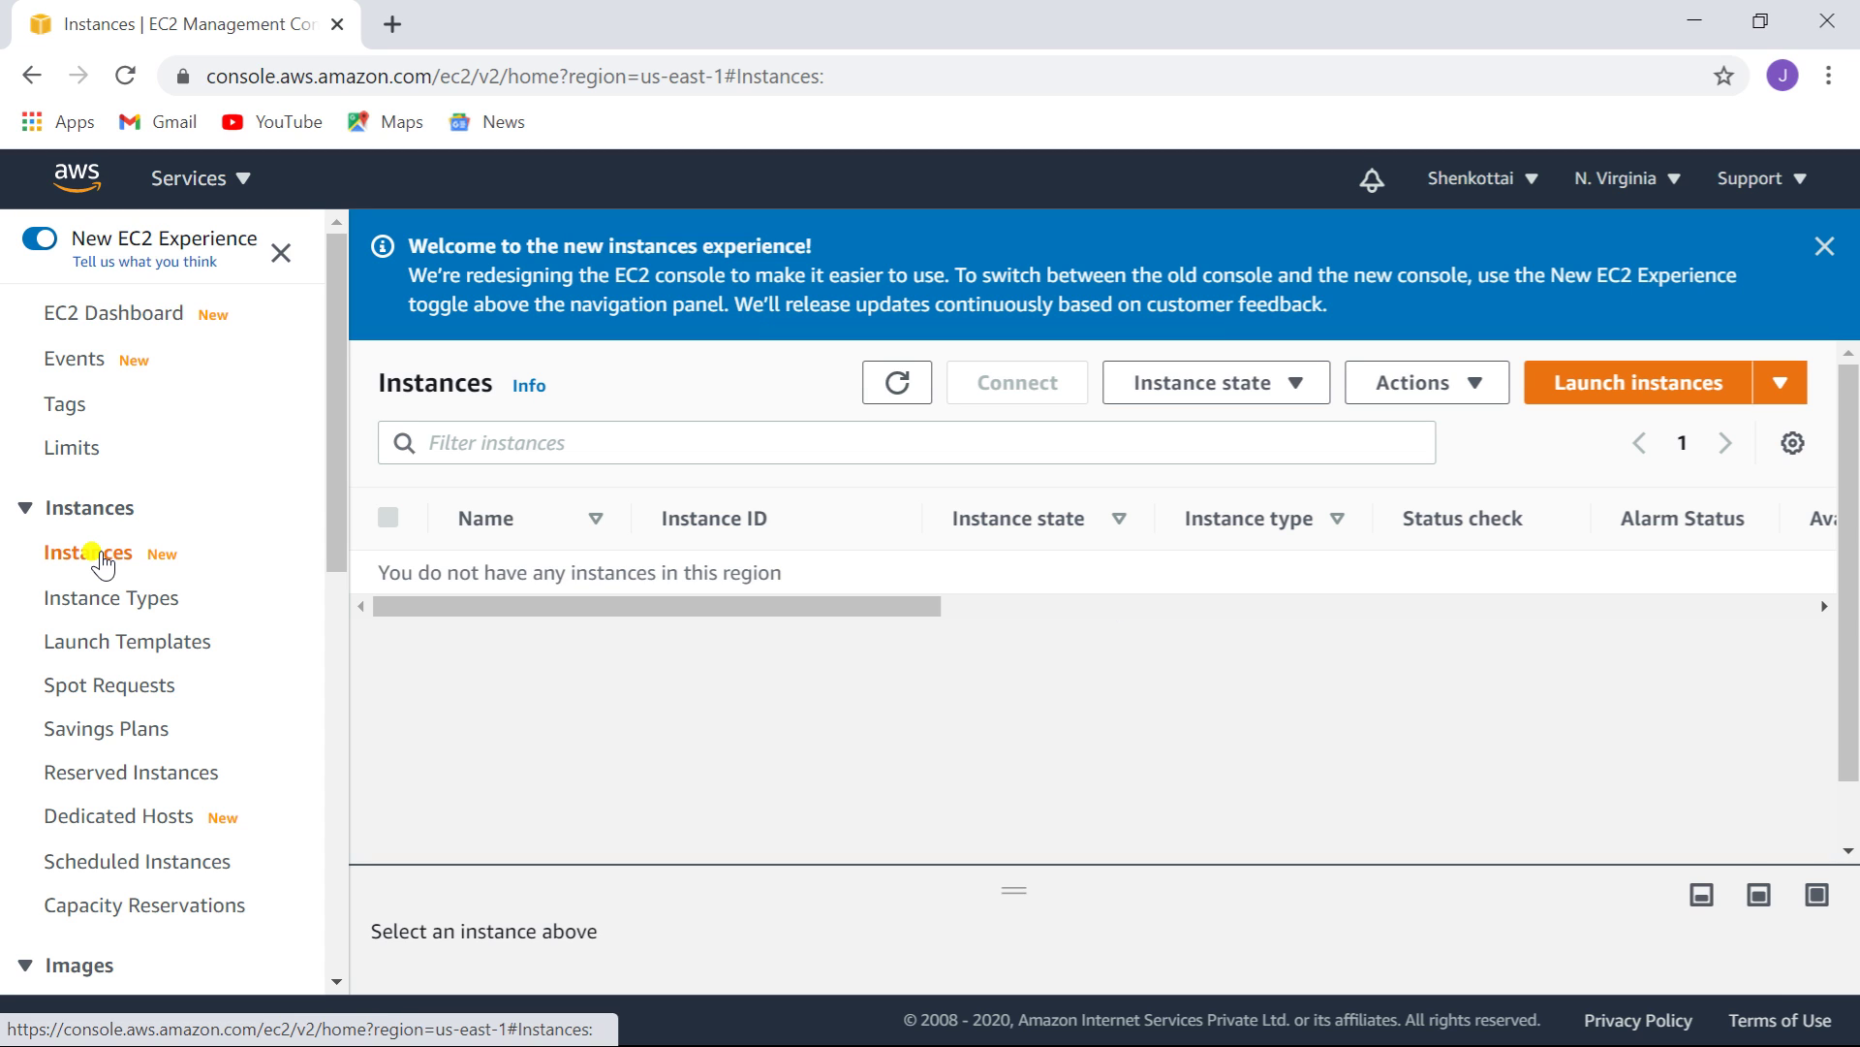
click(1828, 254)
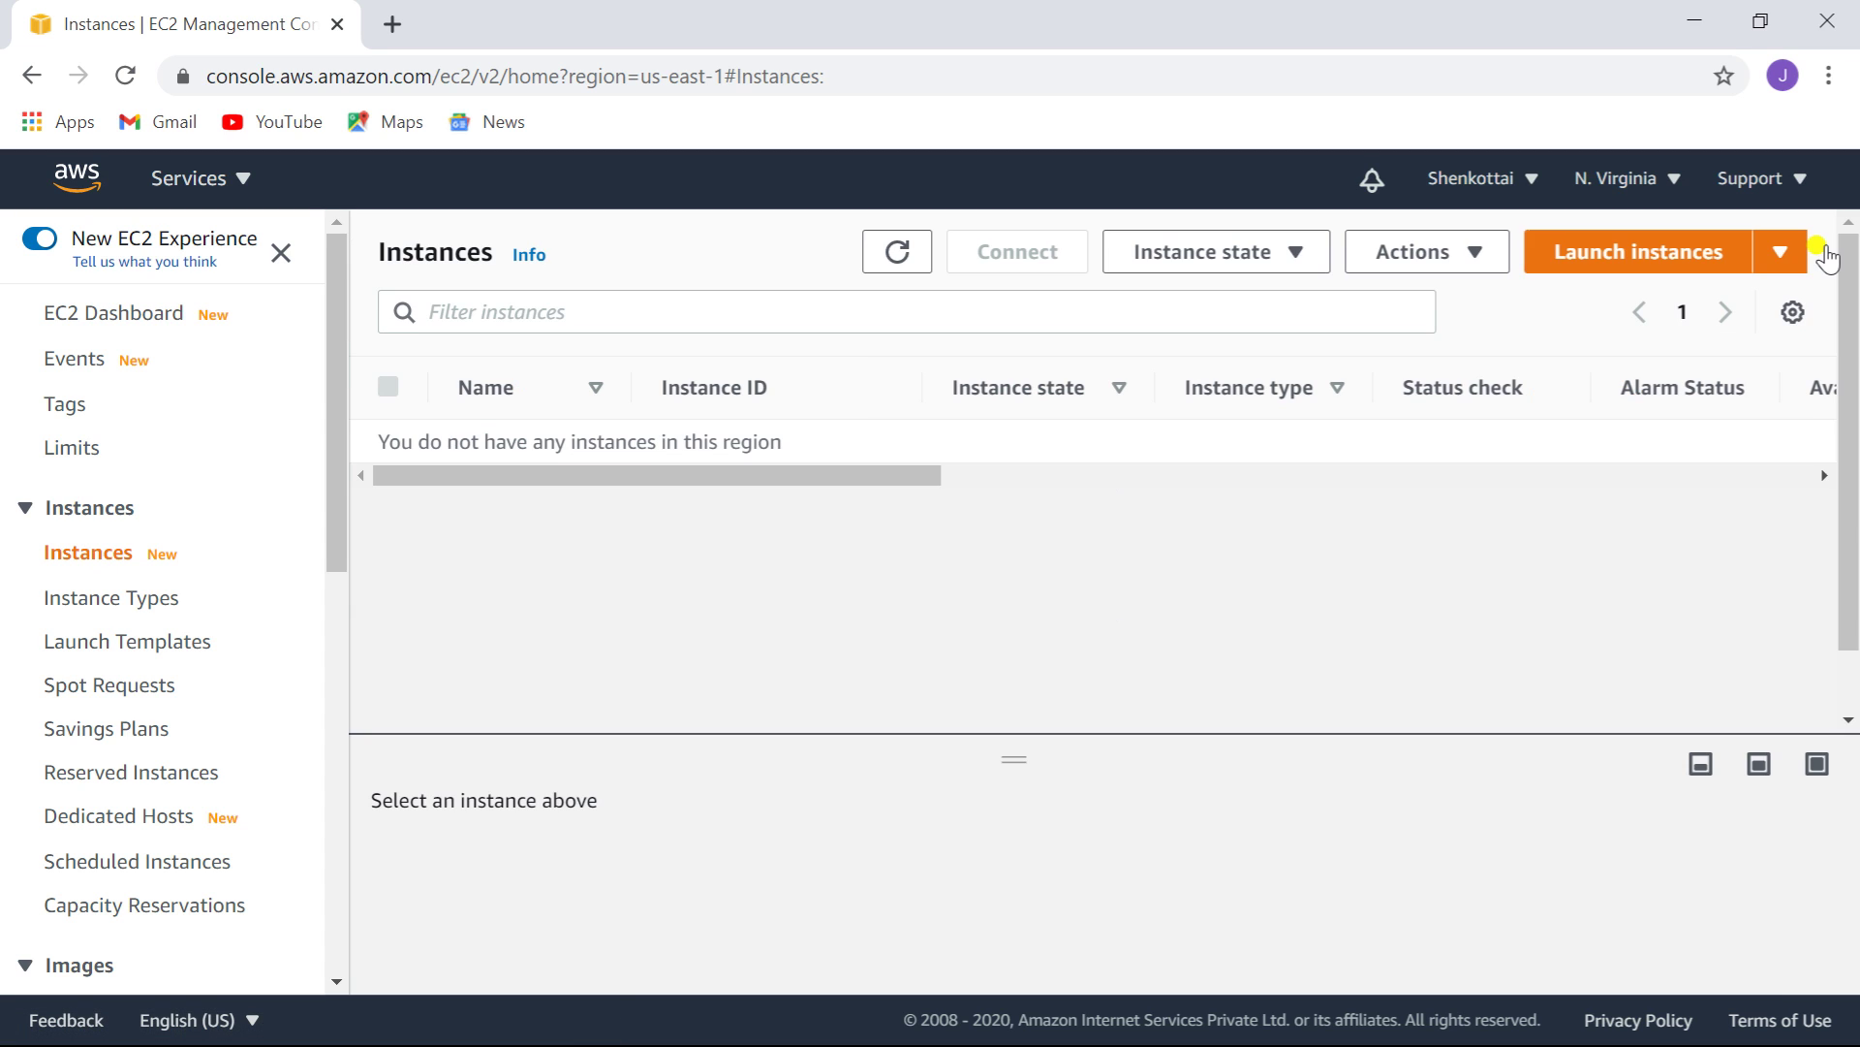
- Start launching an instance with the 64-bit (x86) Amazon Linux 2 AMI and the t2.micro type, continuing to the instance details
click(1636, 250)
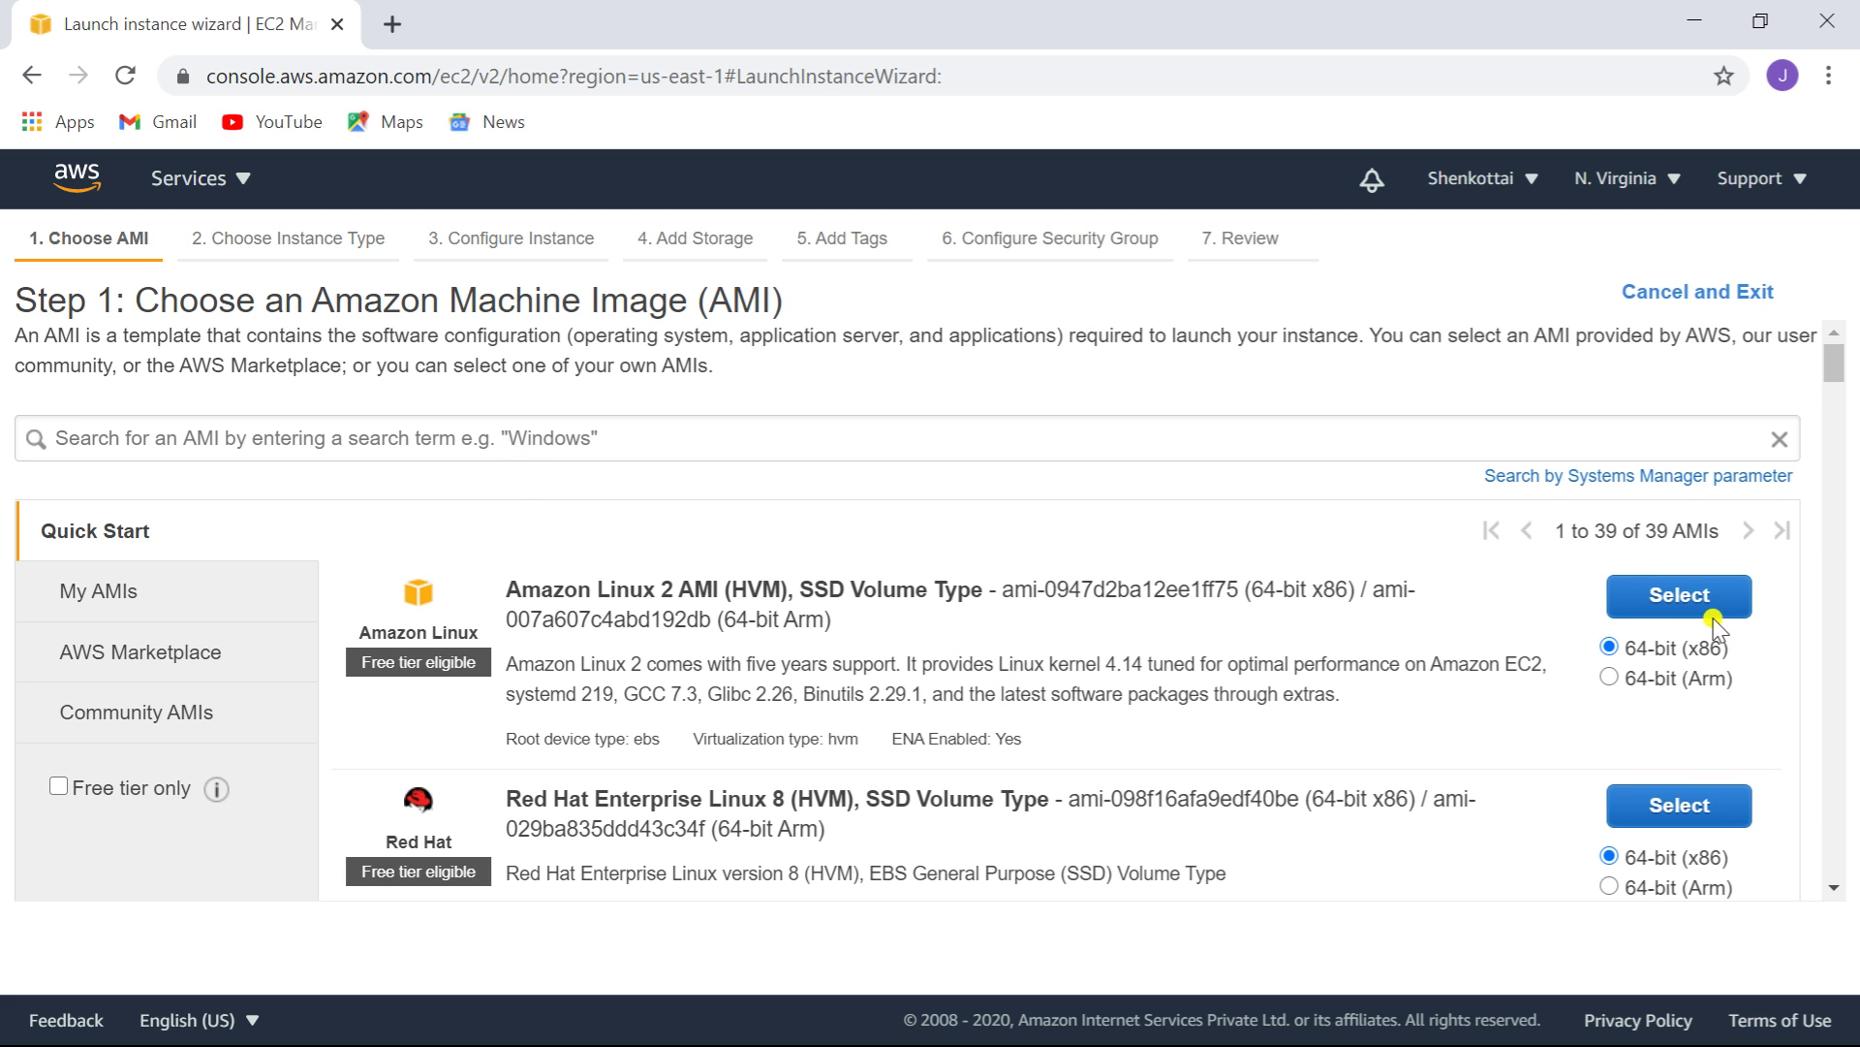
click(1663, 599)
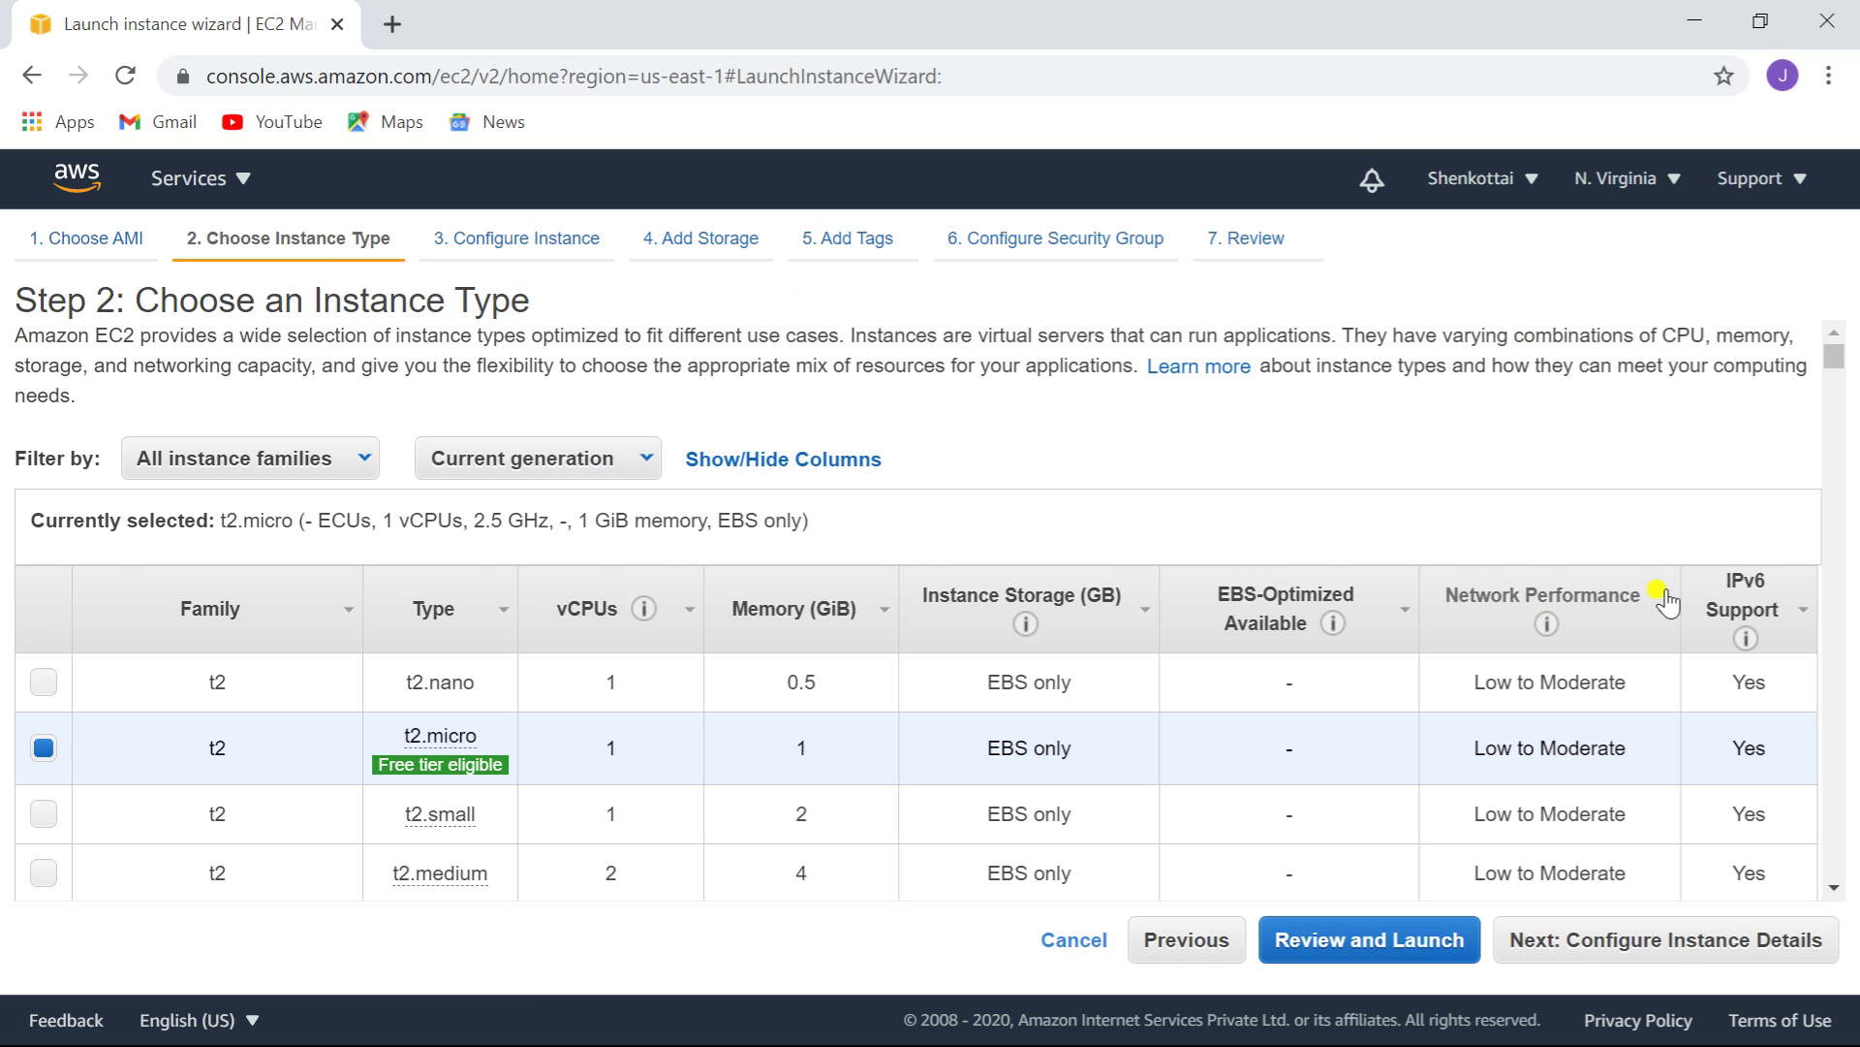
click(1708, 947)
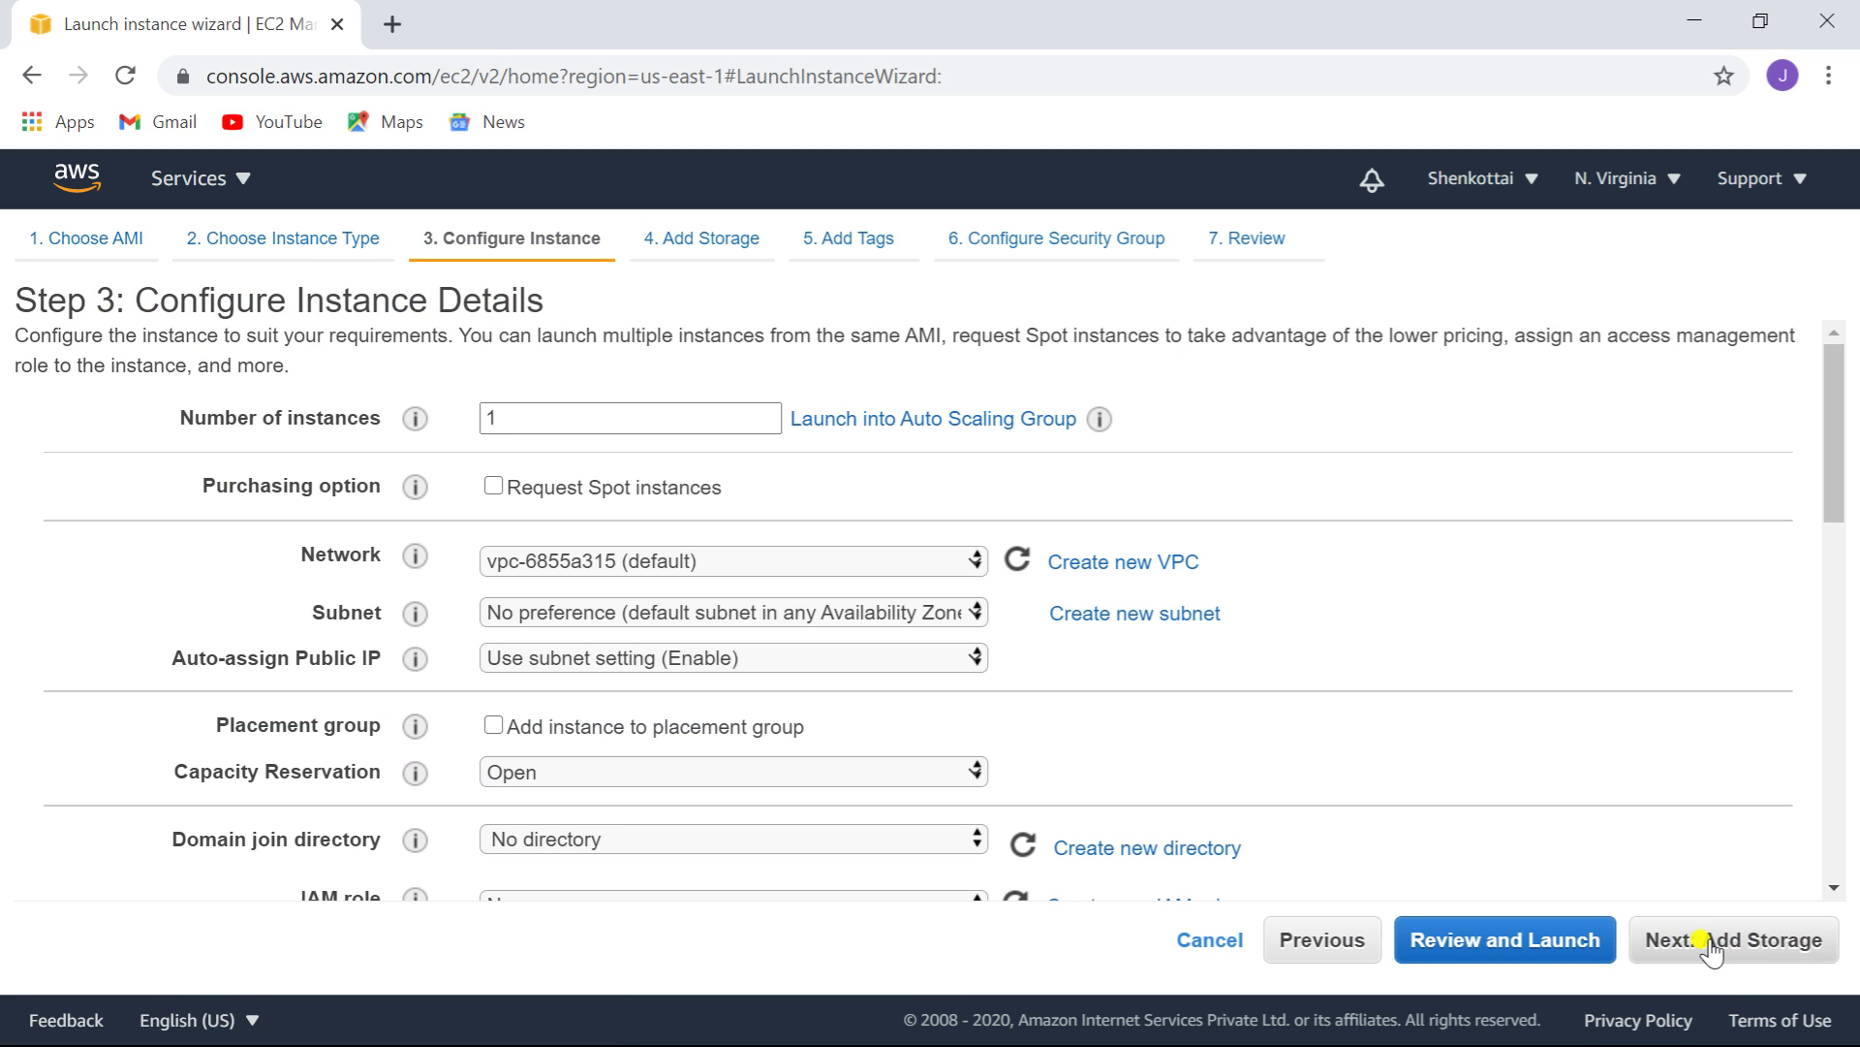
- Place the instance in vpc1 with public1-subnet, enable auto-assignment of a public IP and continue to the storage settings
click(979, 561)
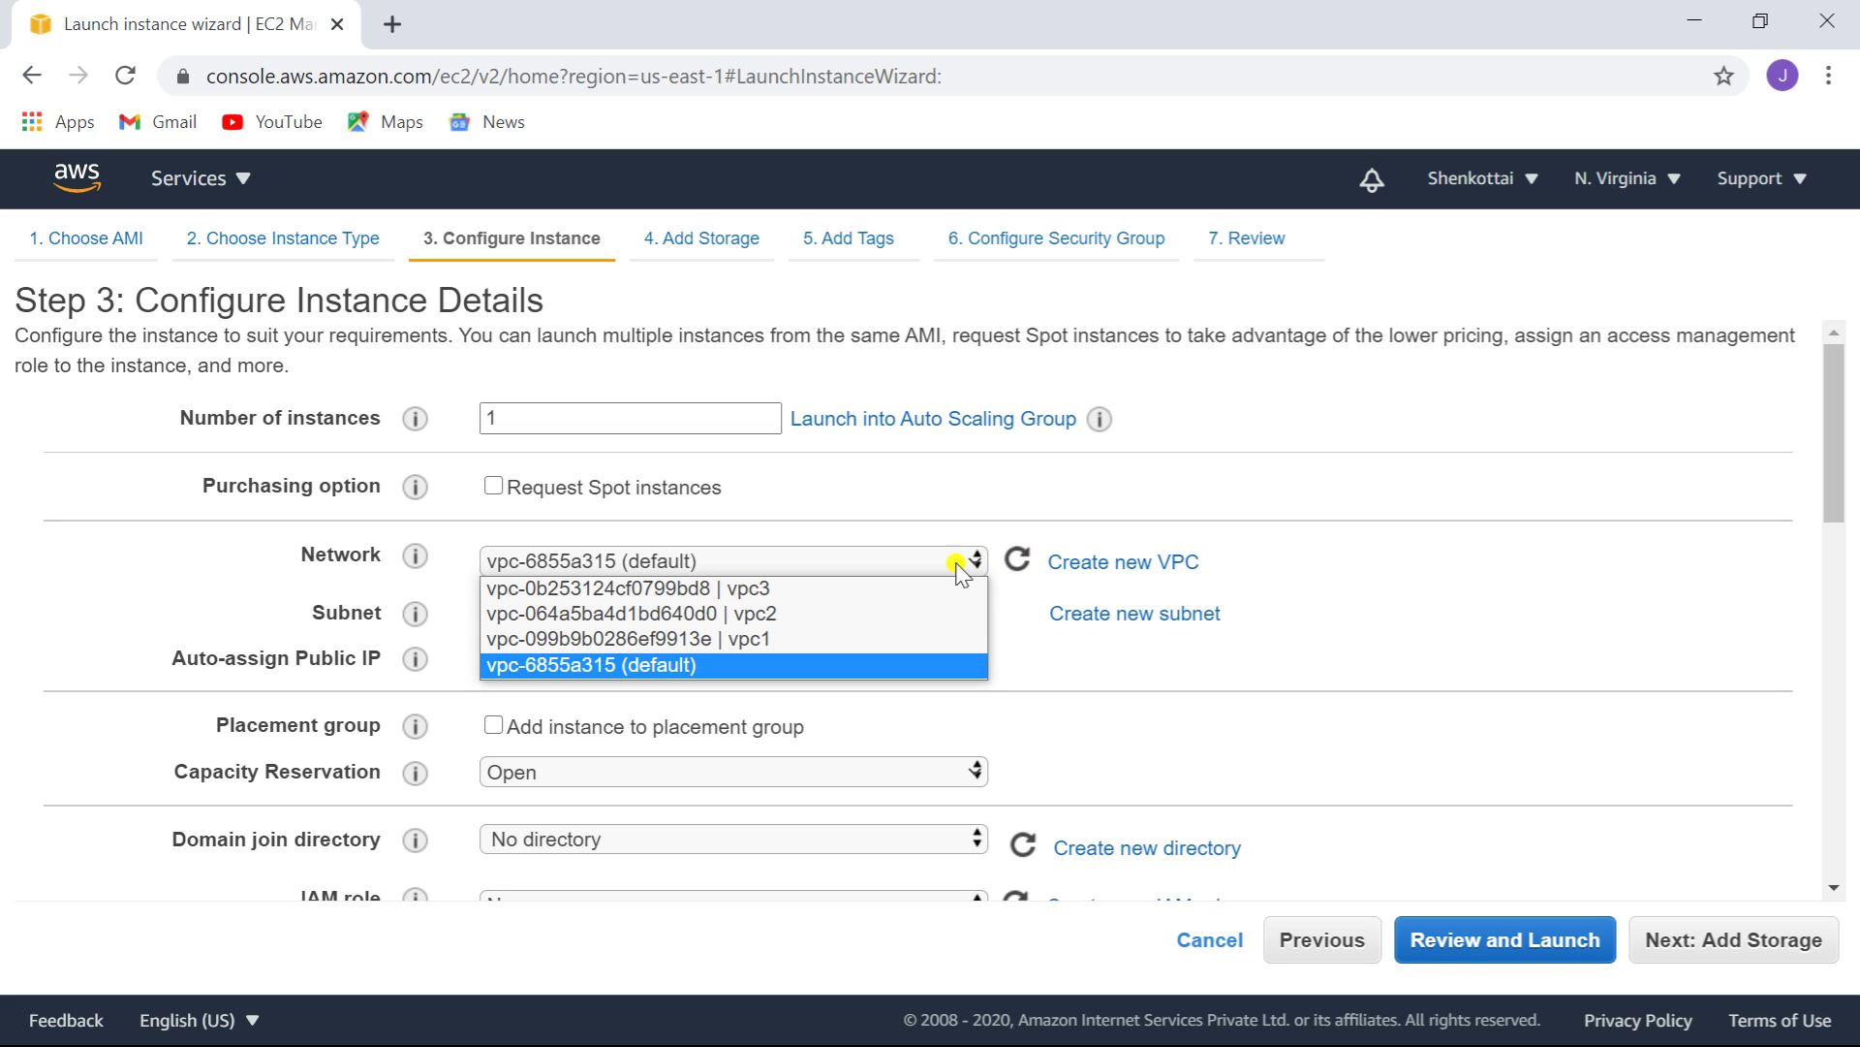
click(766, 639)
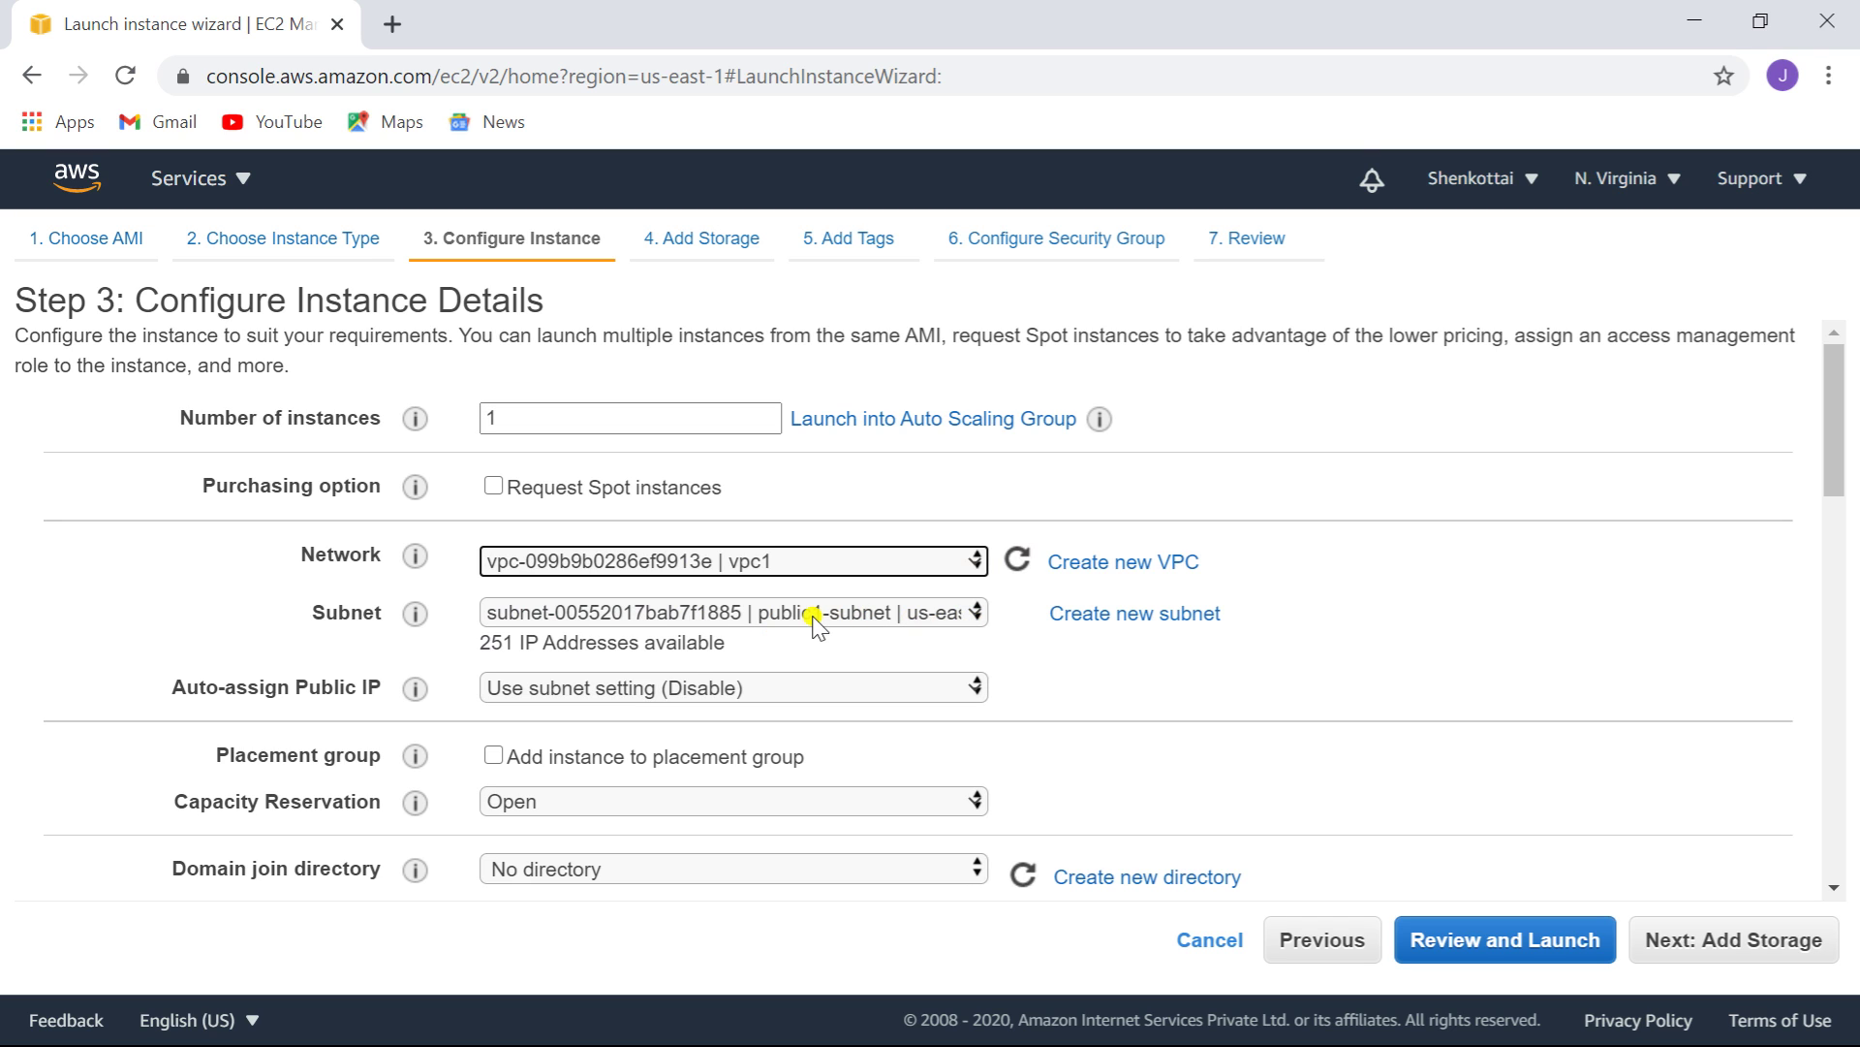
click(973, 686)
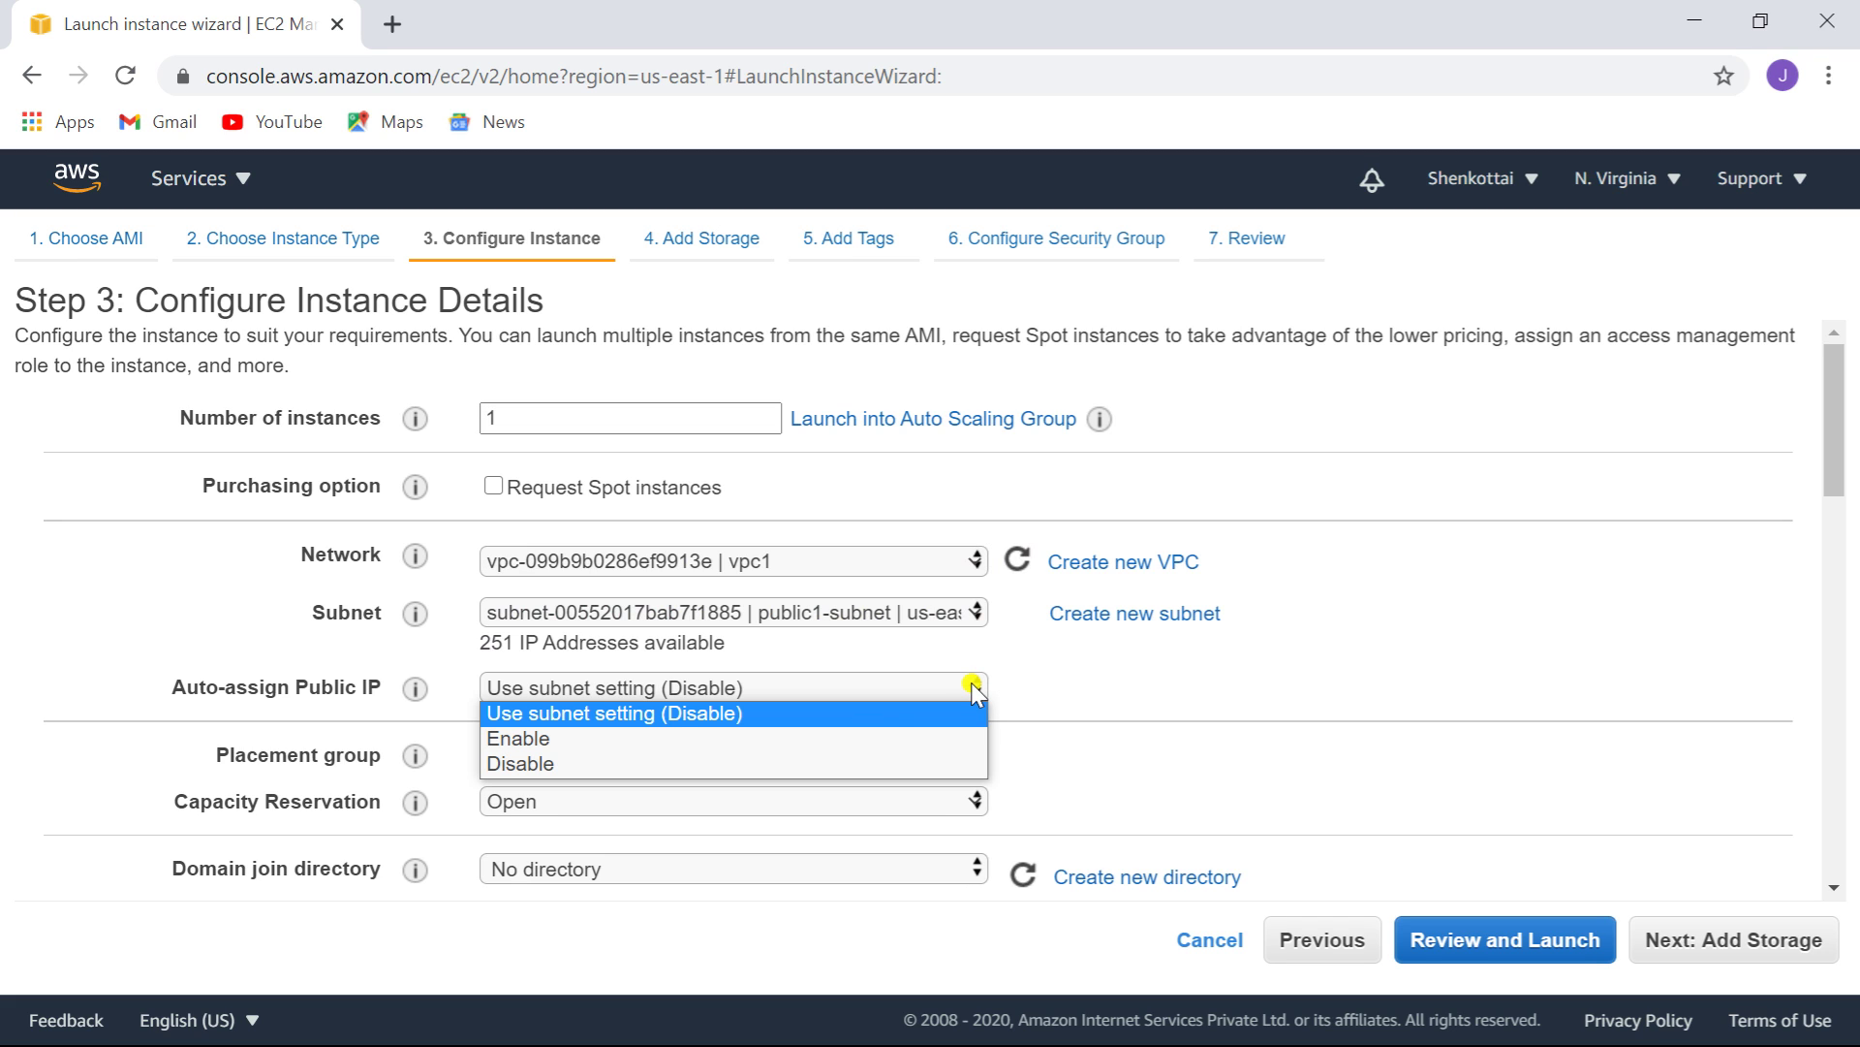
click(829, 739)
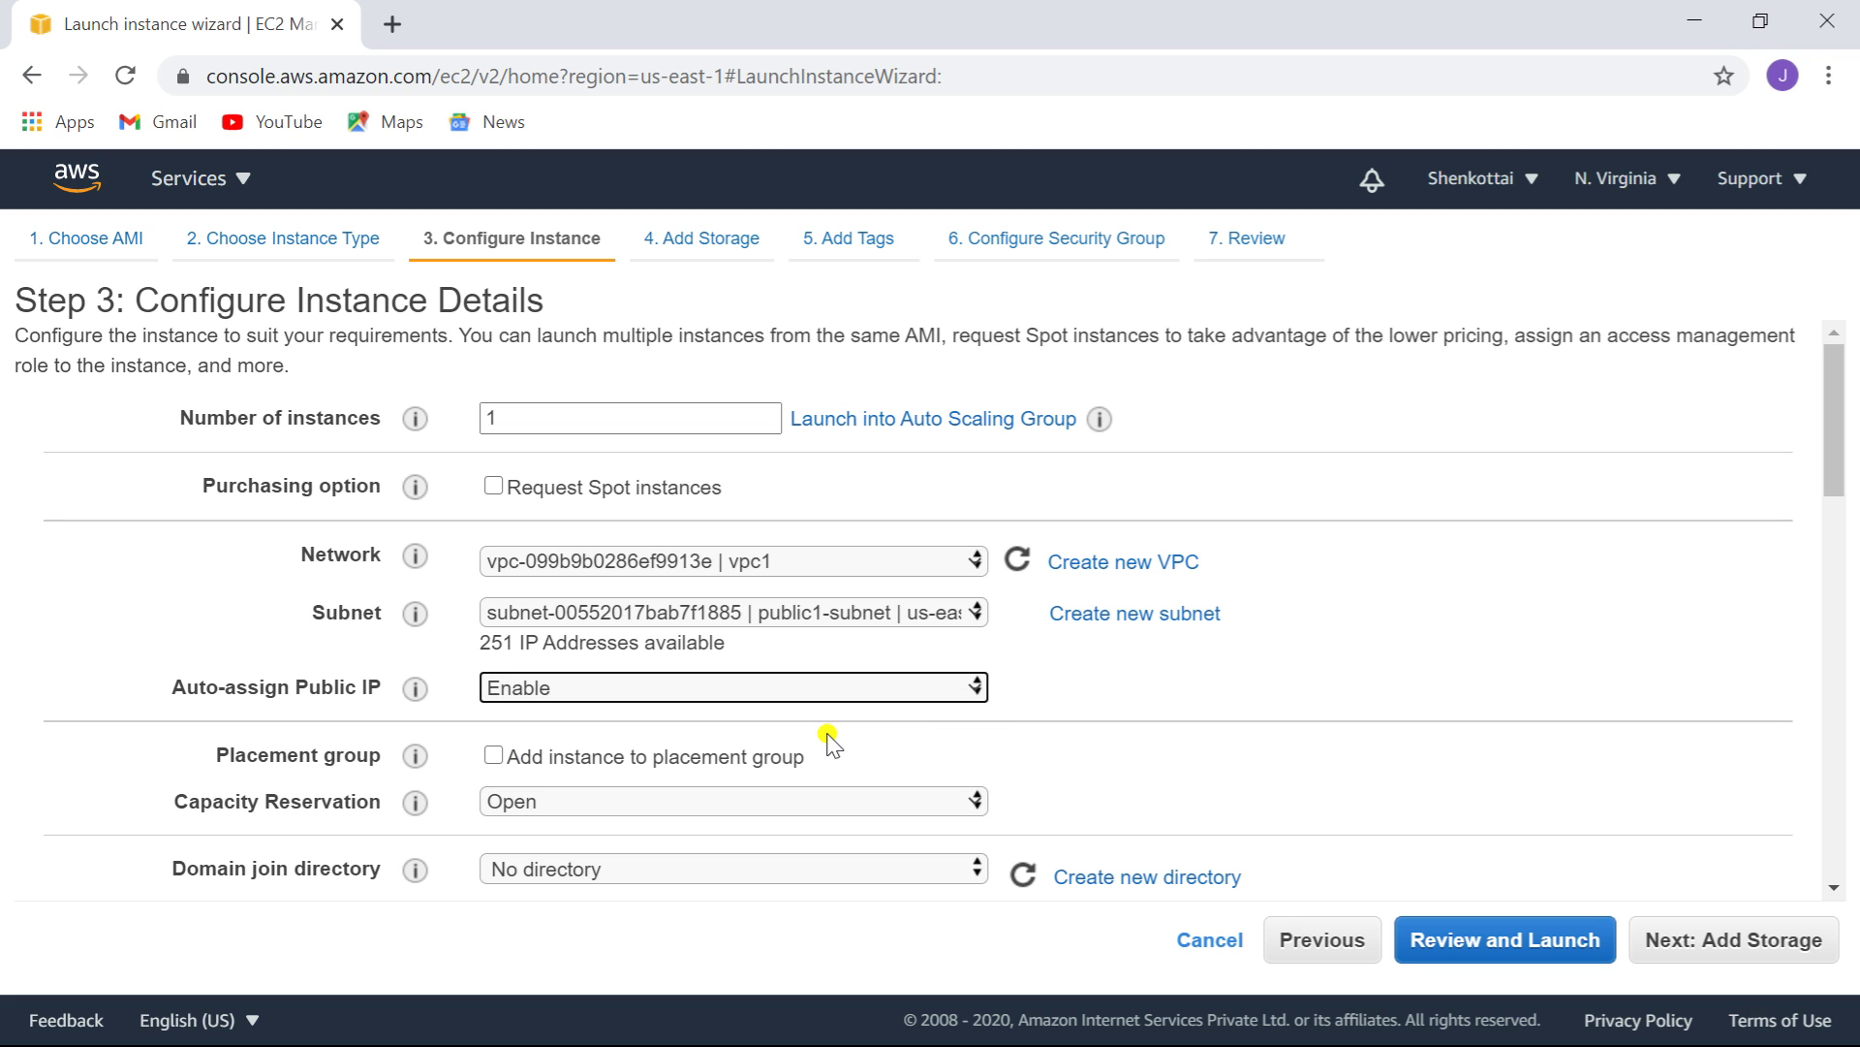
click(1761, 942)
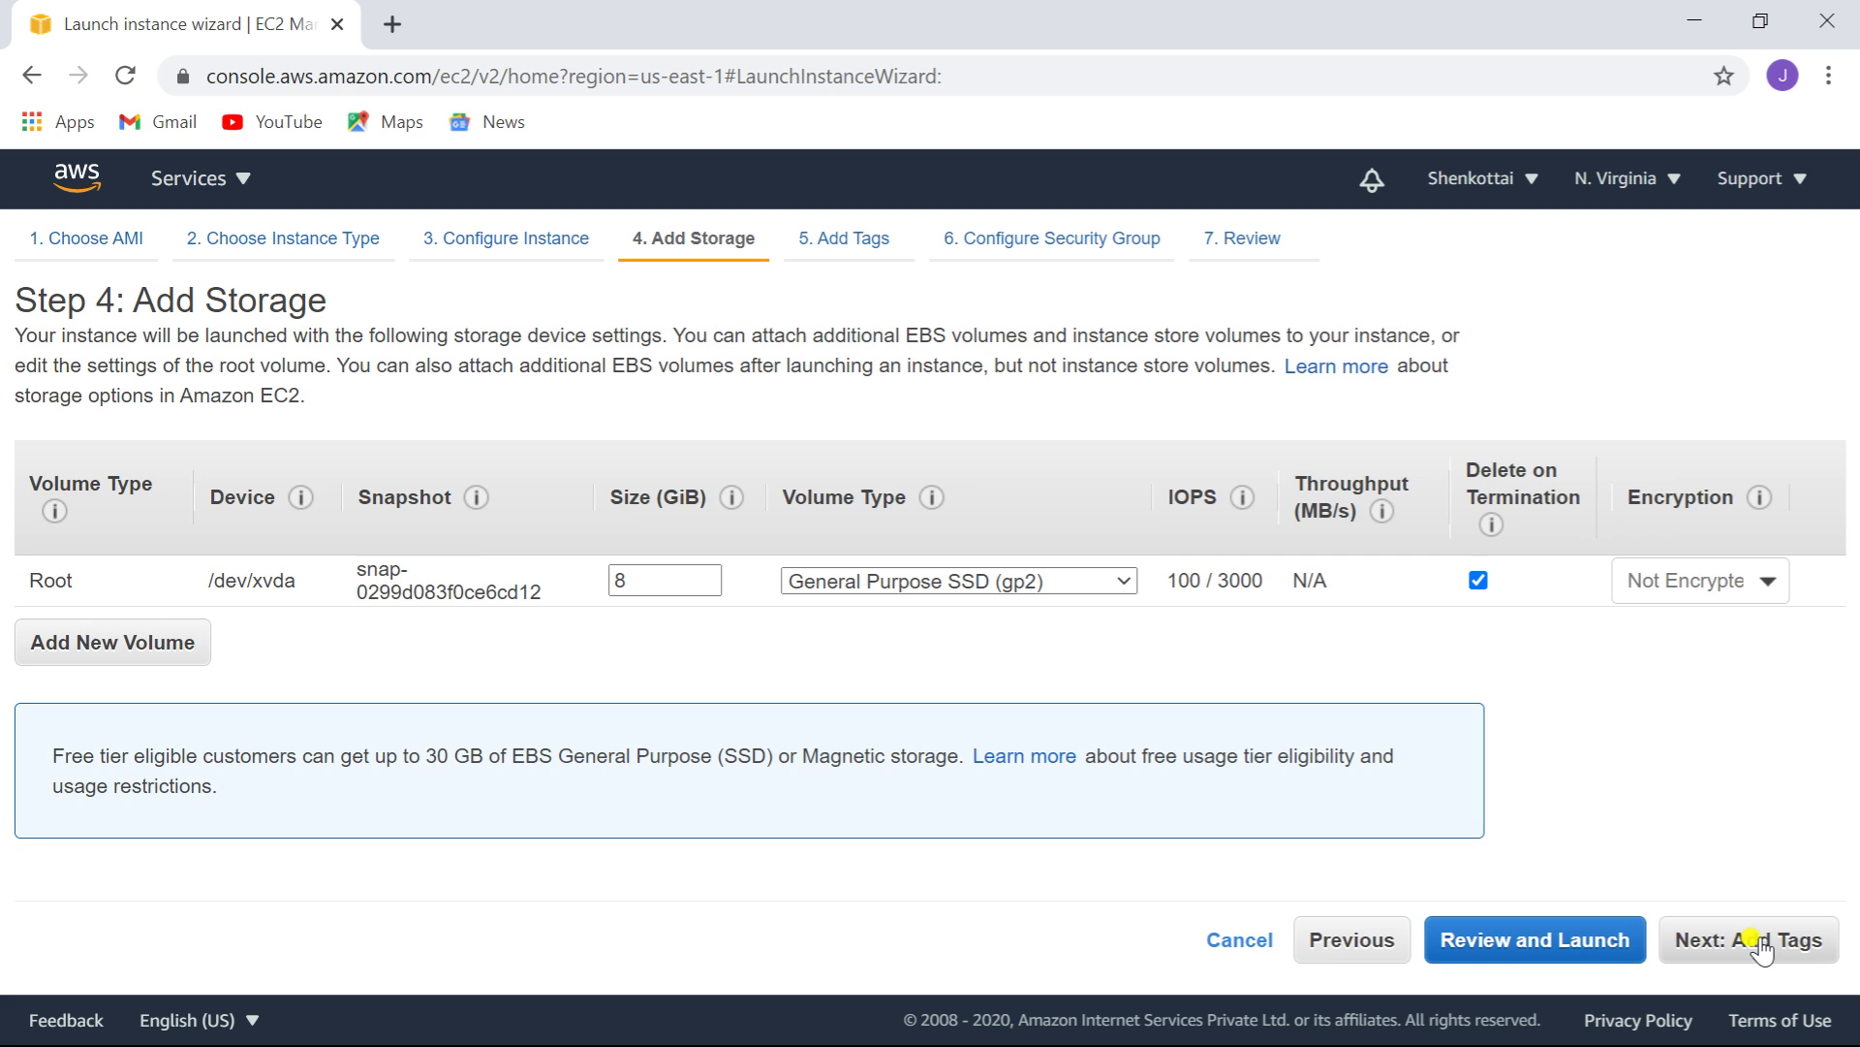
- Keep the default storage, tag the instance with key Name and value instance1, and continue to the security group settings
click(1761, 942)
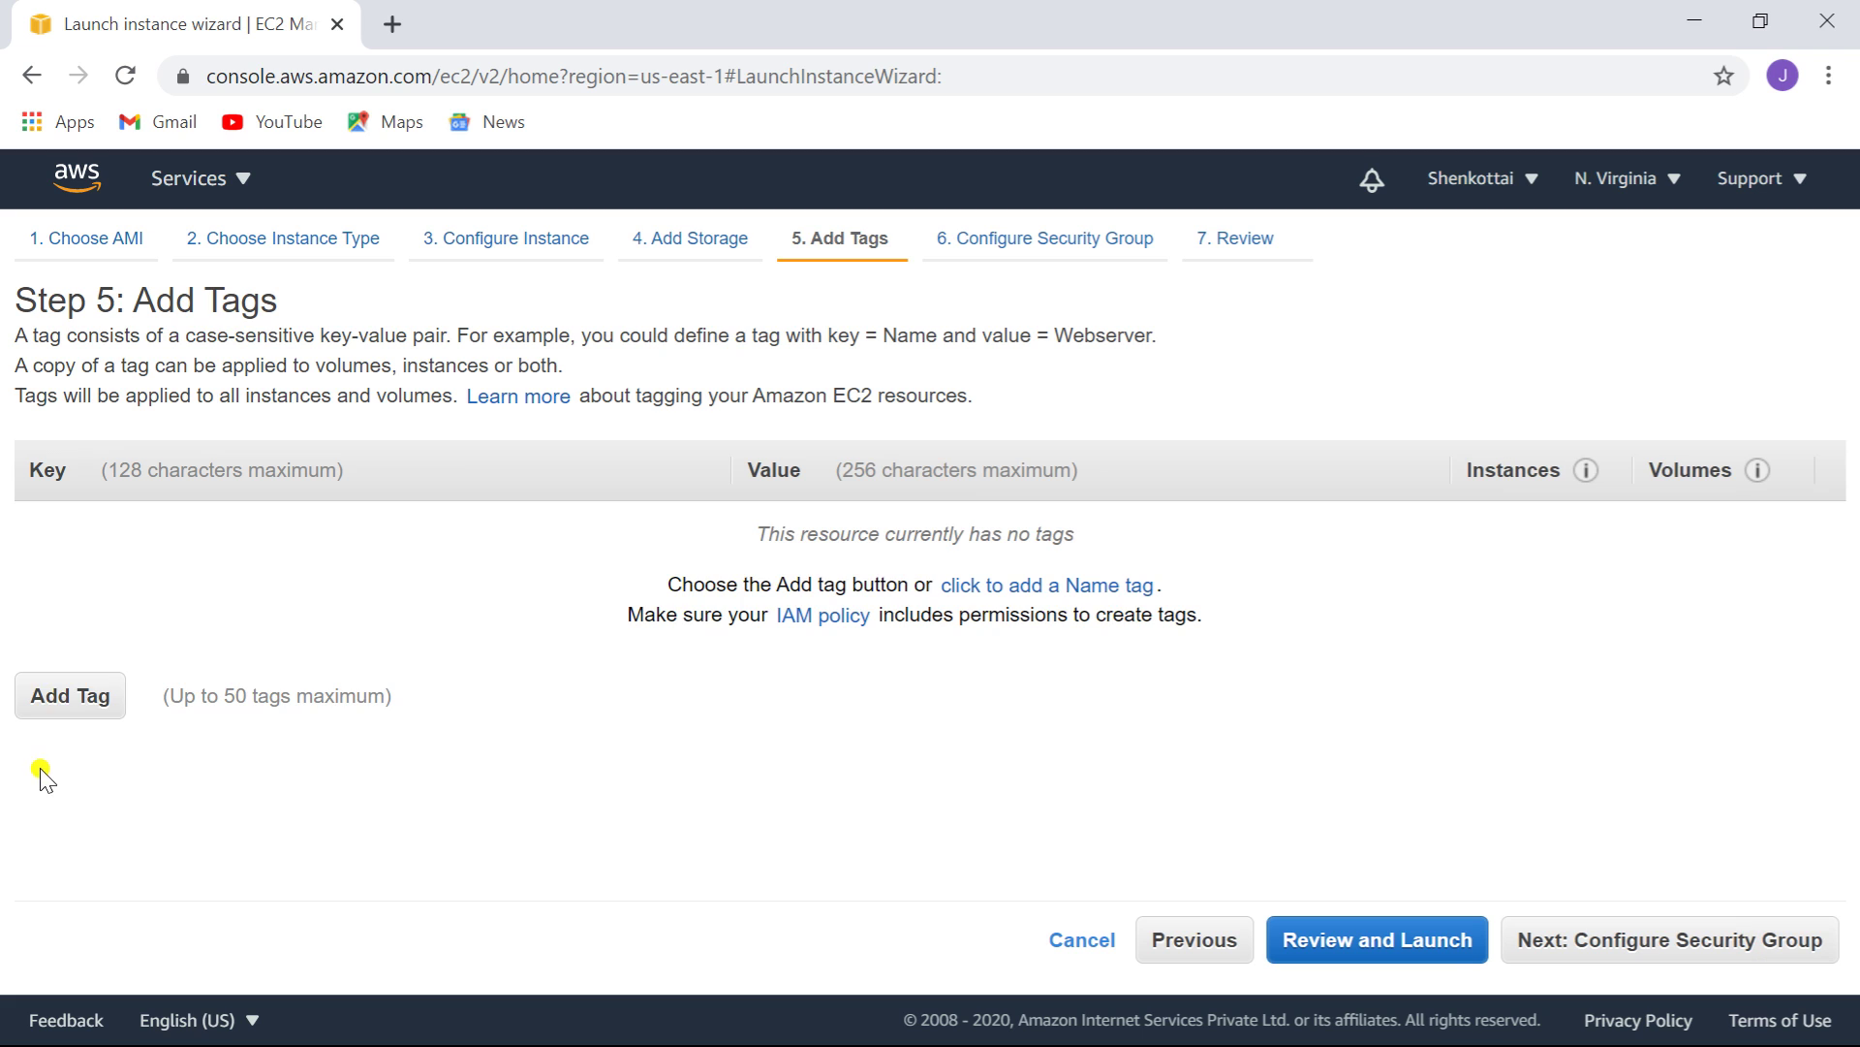
click(53, 695)
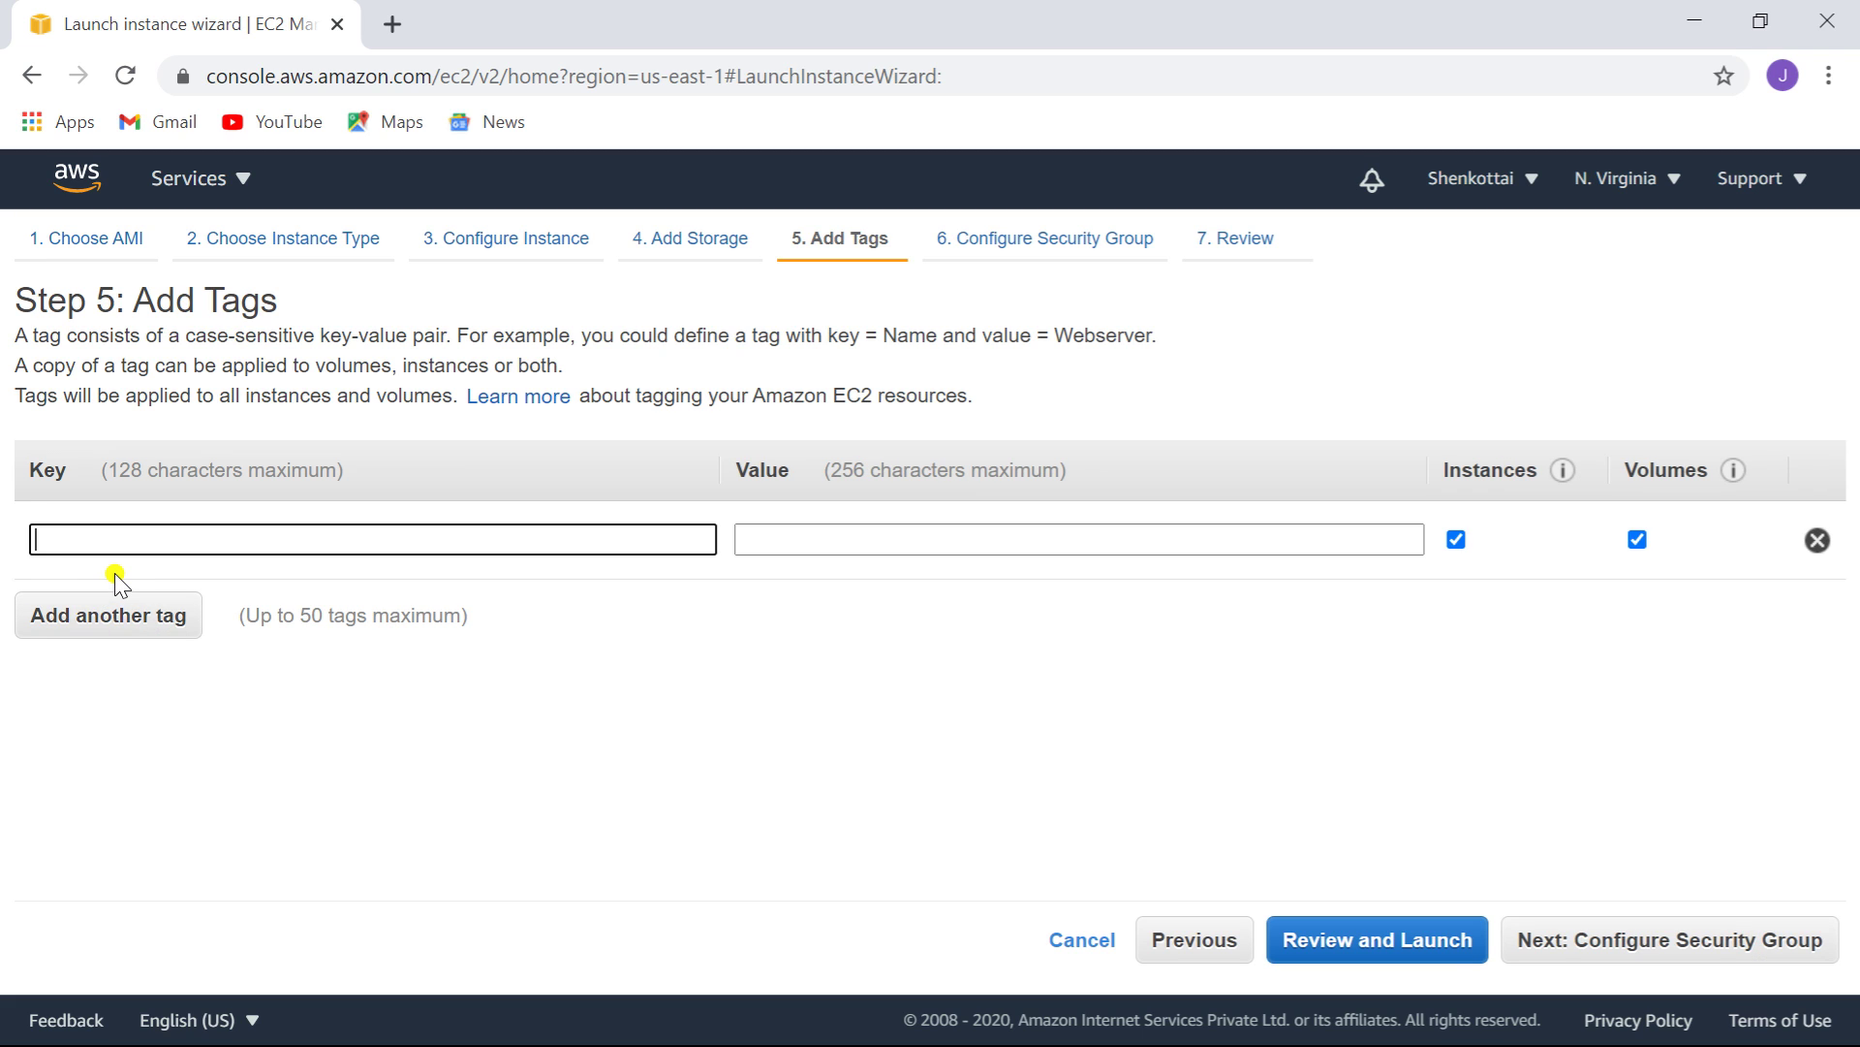
text(n)
click(107, 612)
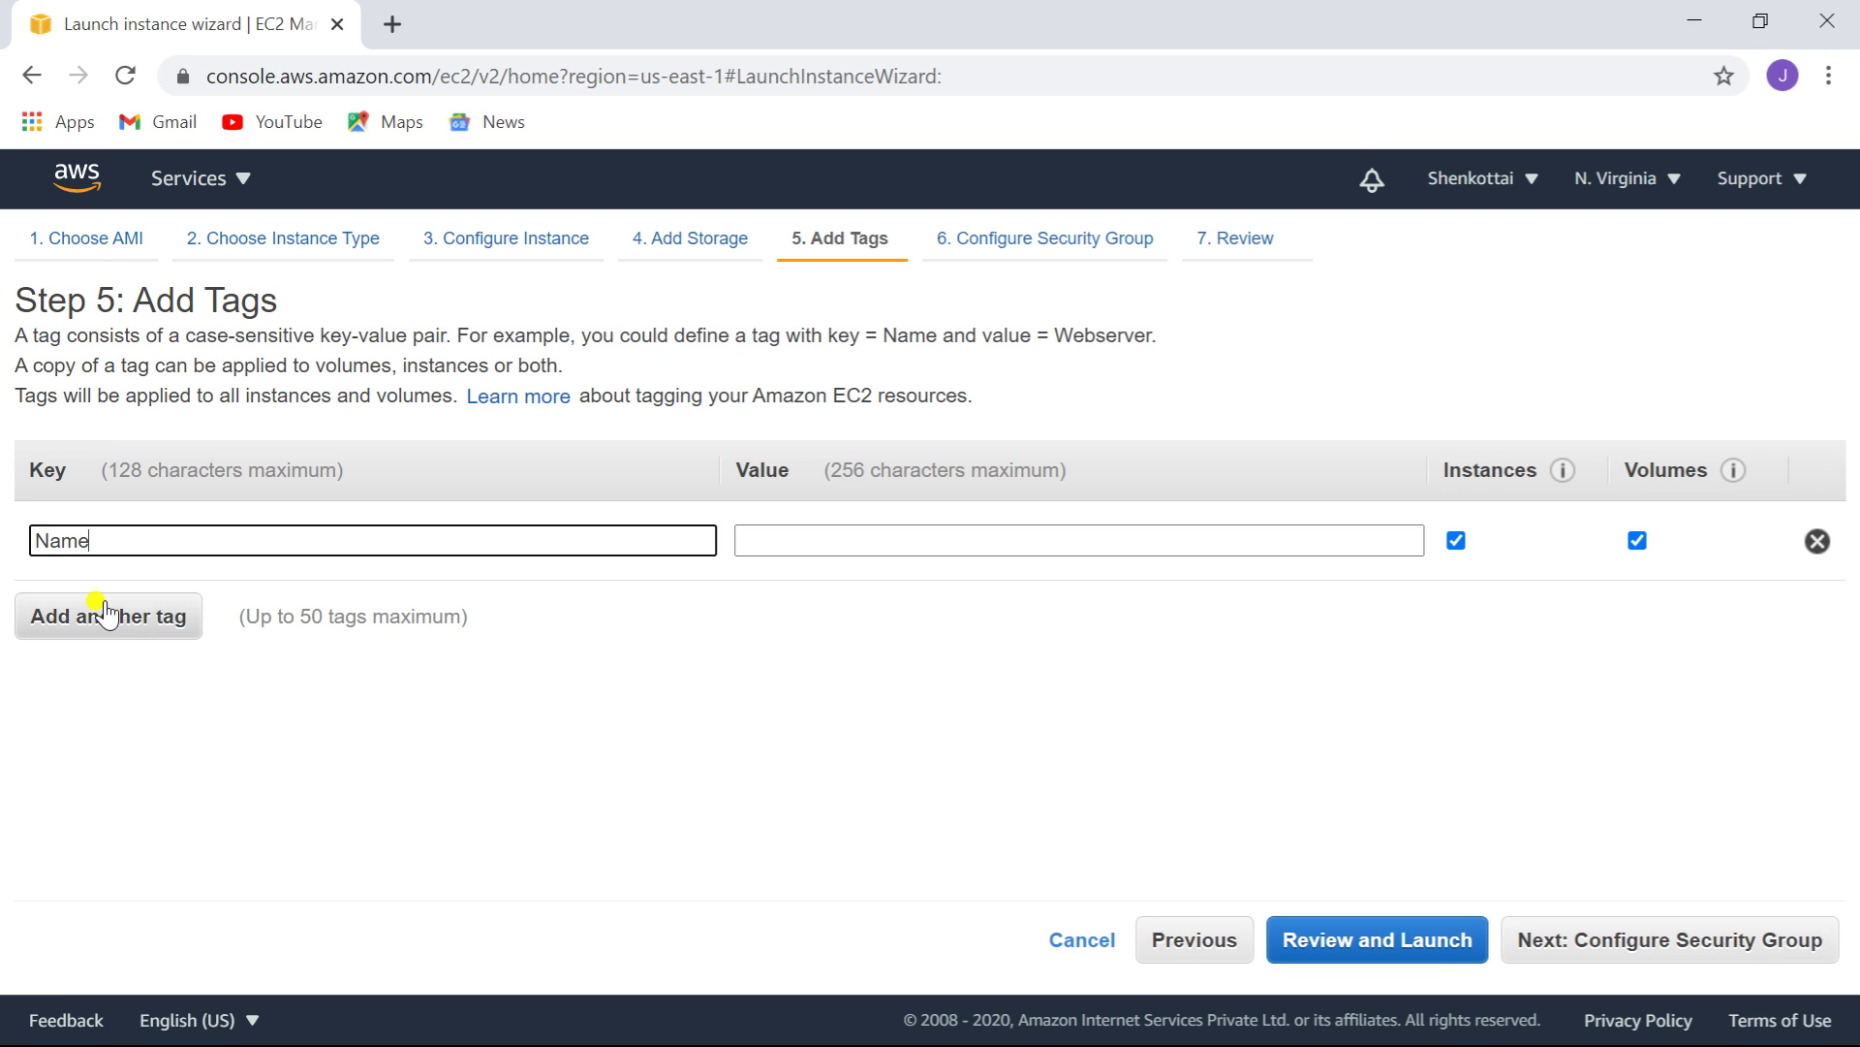
click(772, 536)
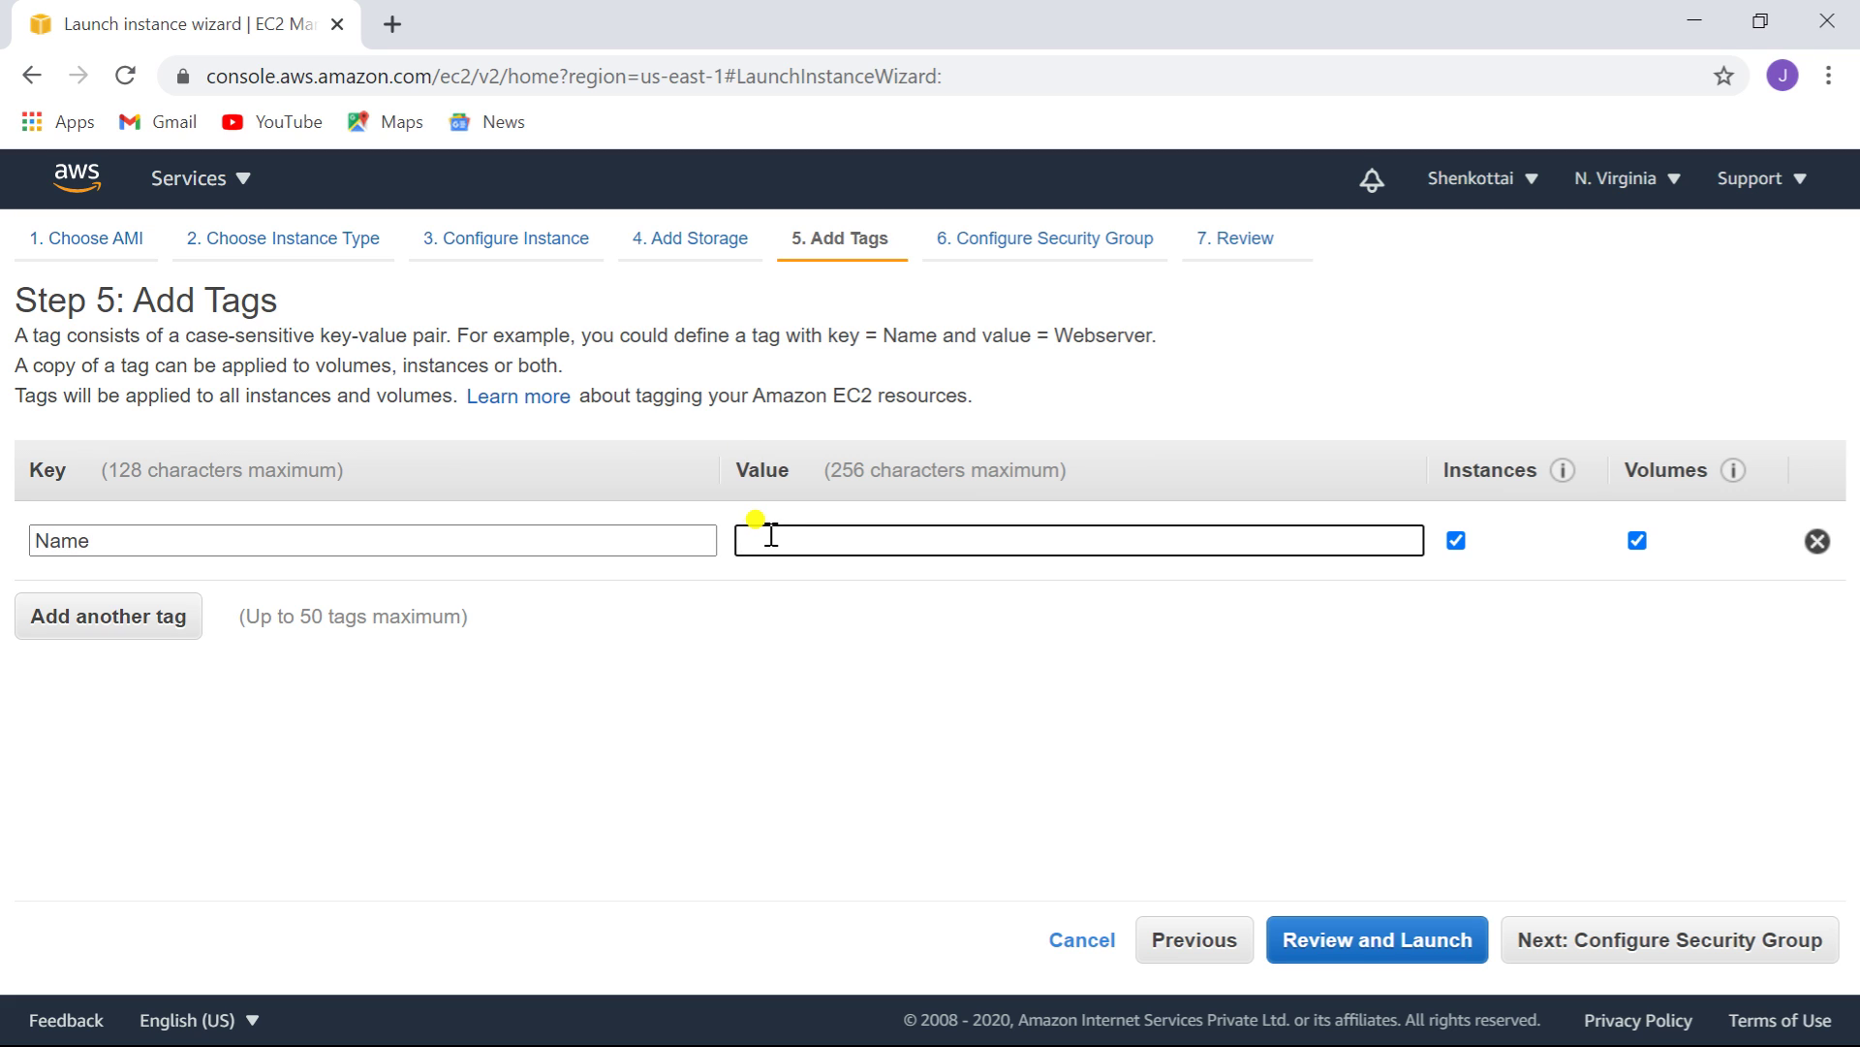
text(instance1)
click(1692, 945)
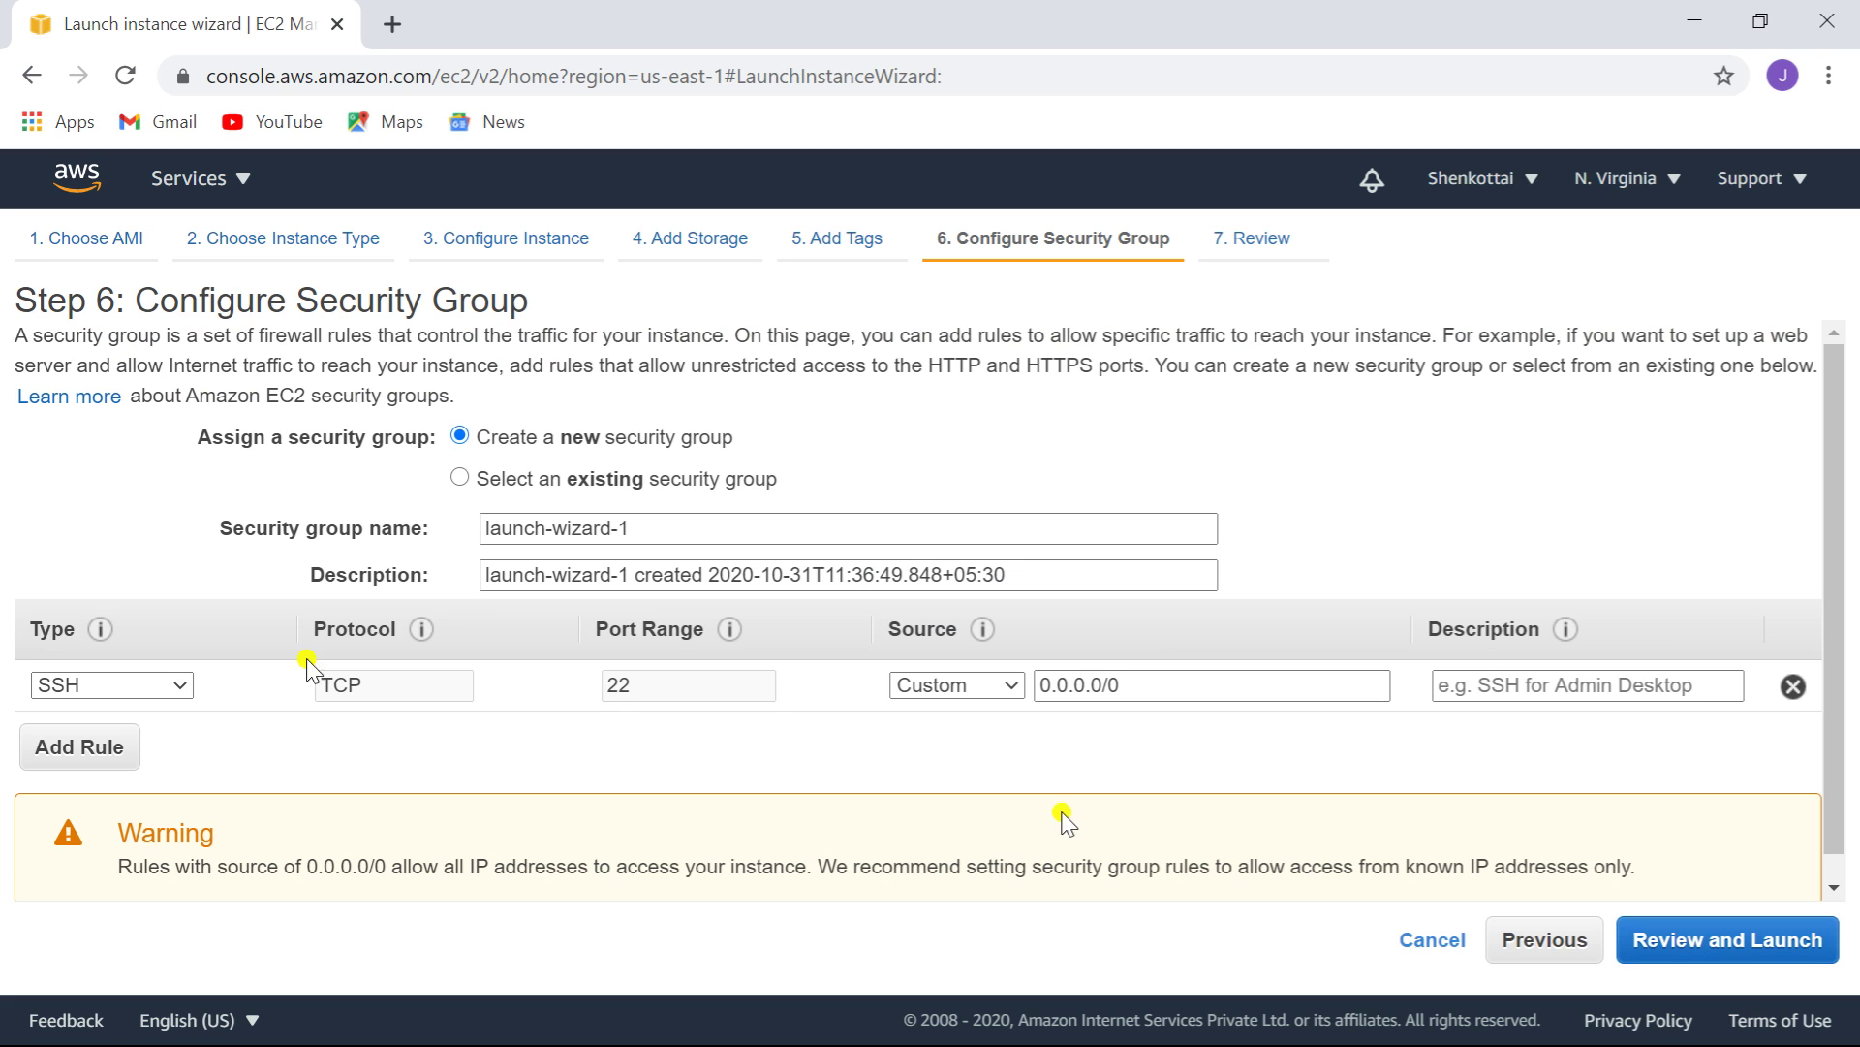
- Set both the name and the description of the new security group to "sg for vpc peering" and continue to the launch review
click(654, 526)
drag(654, 526, 332, 550)
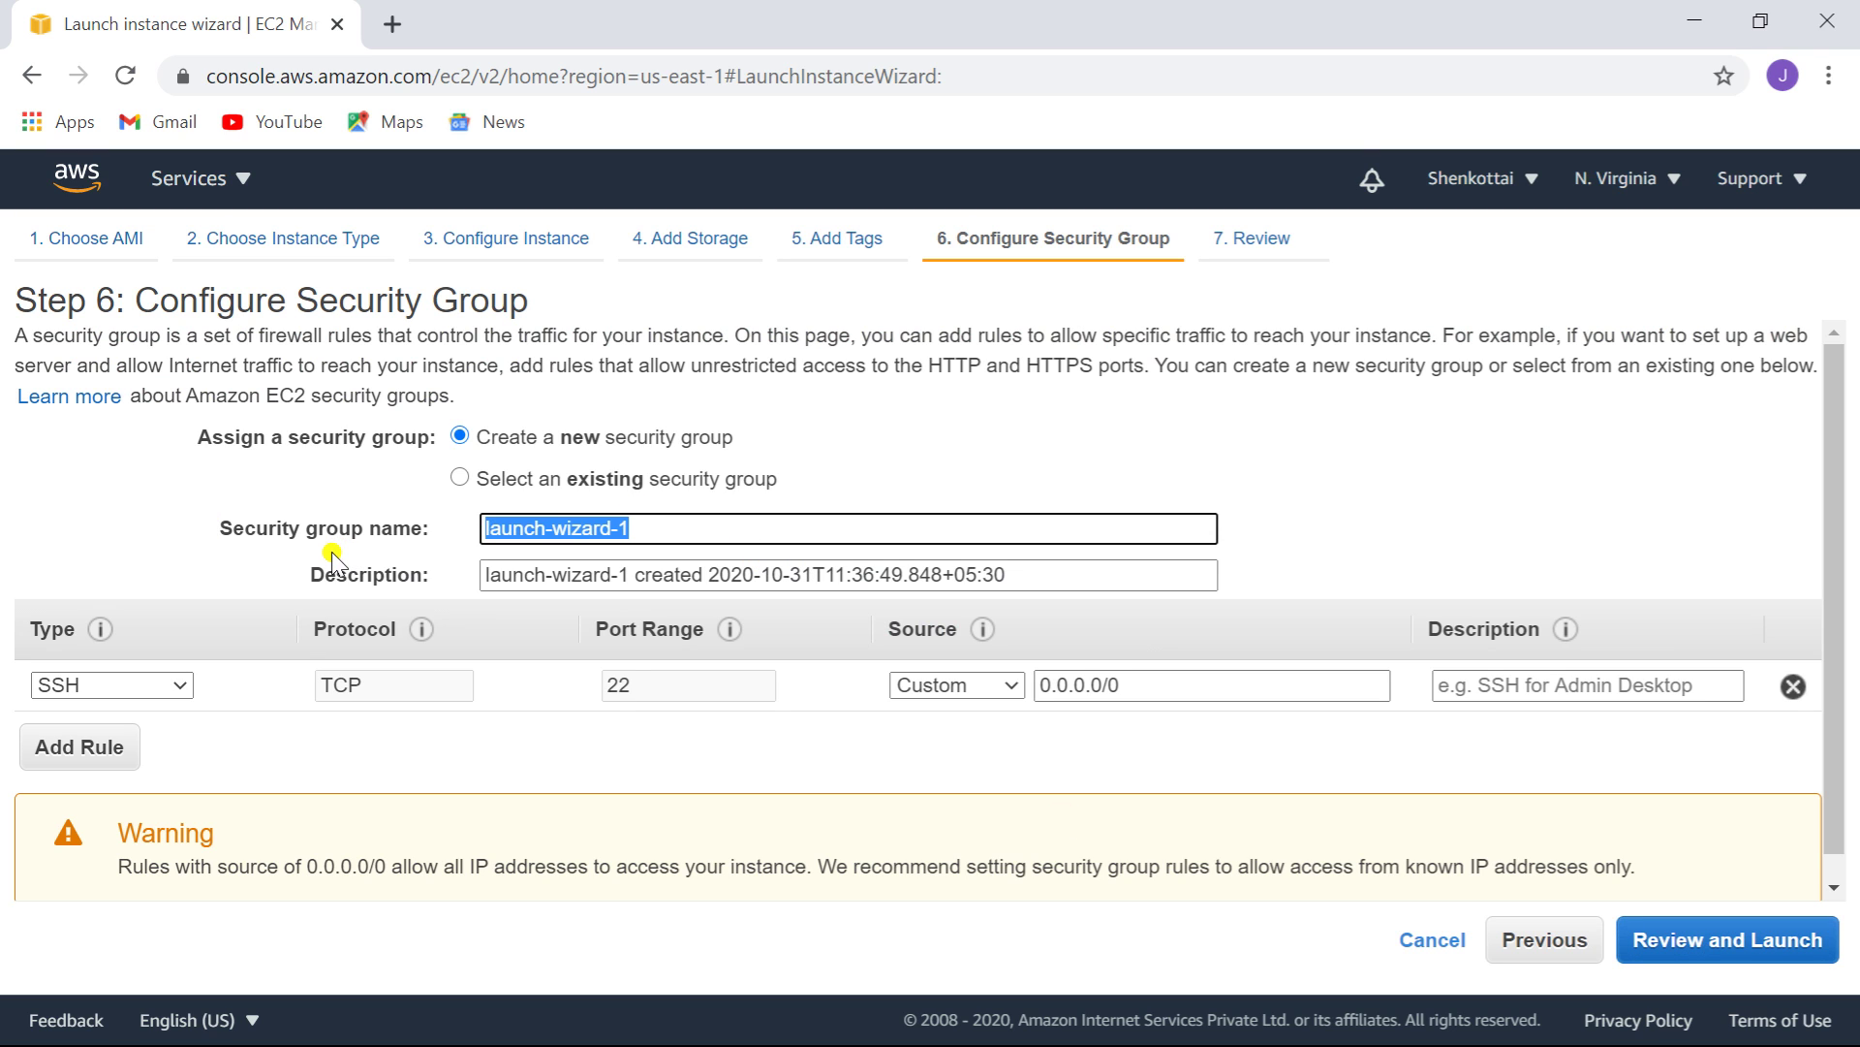
text(sg)
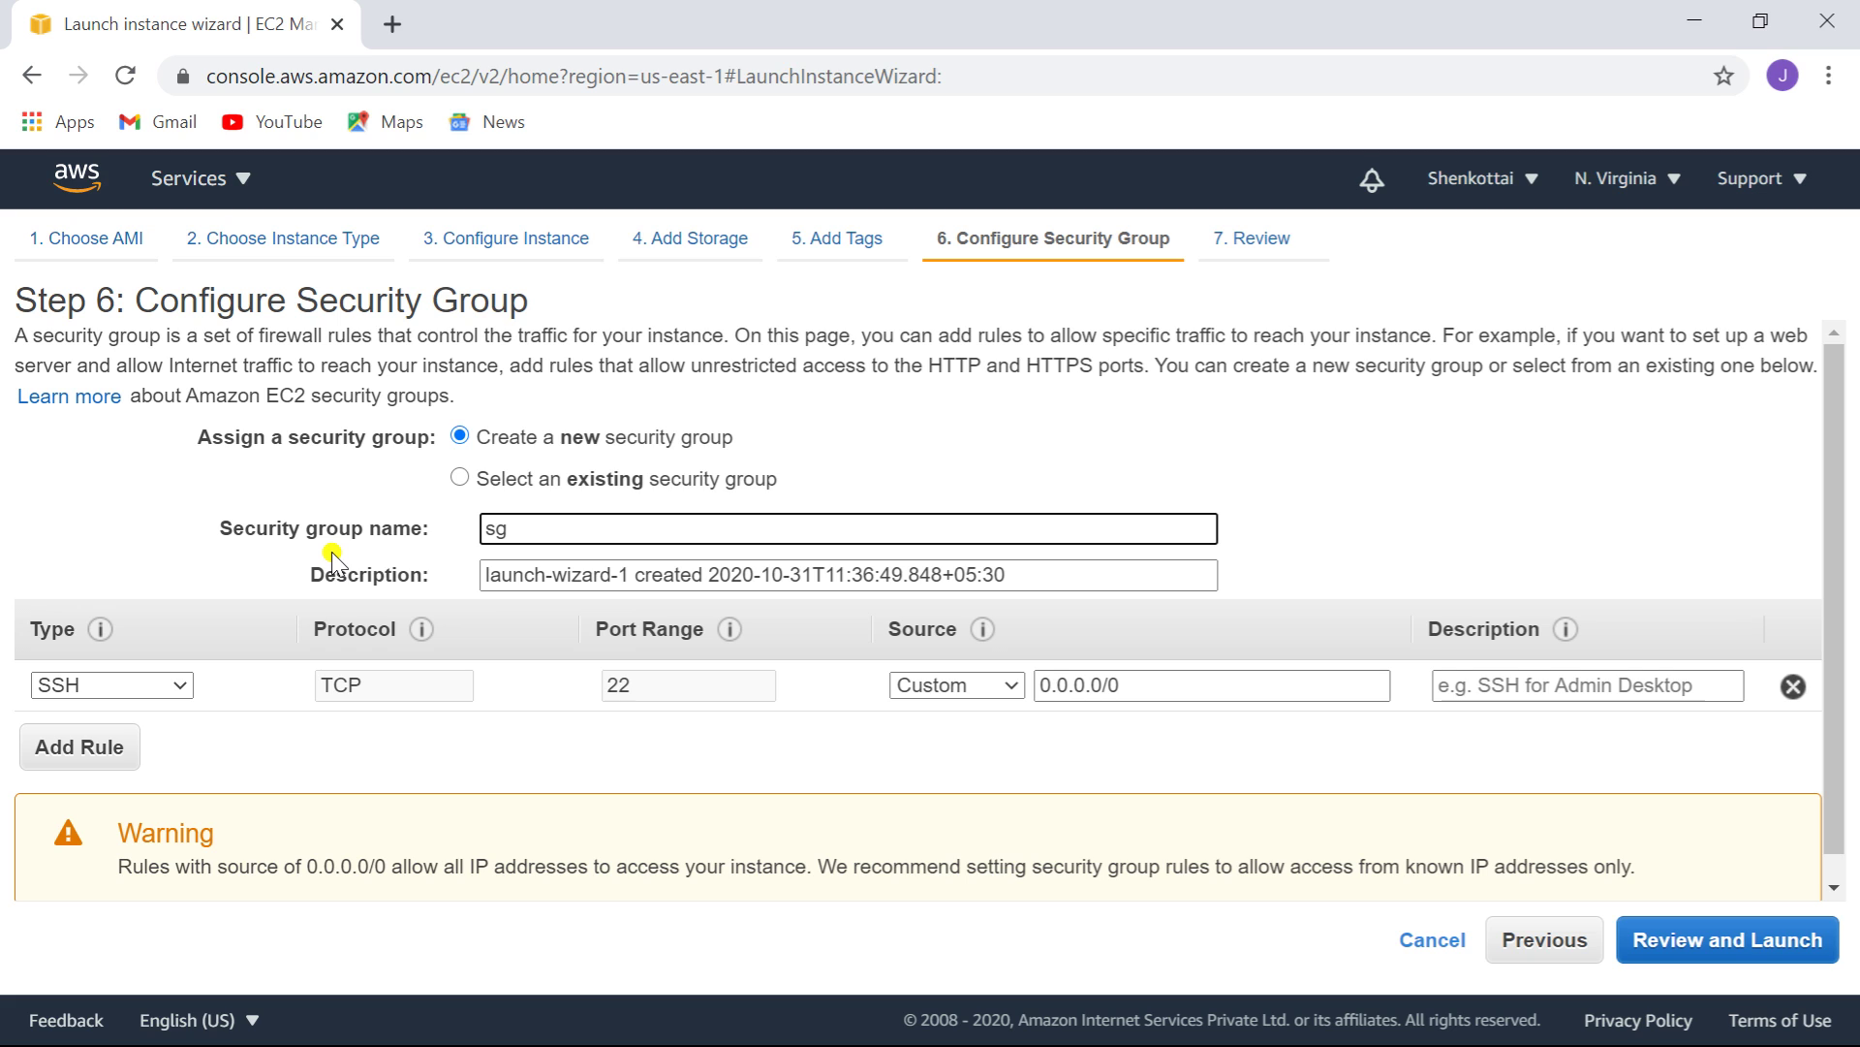
text( for vpc peering)
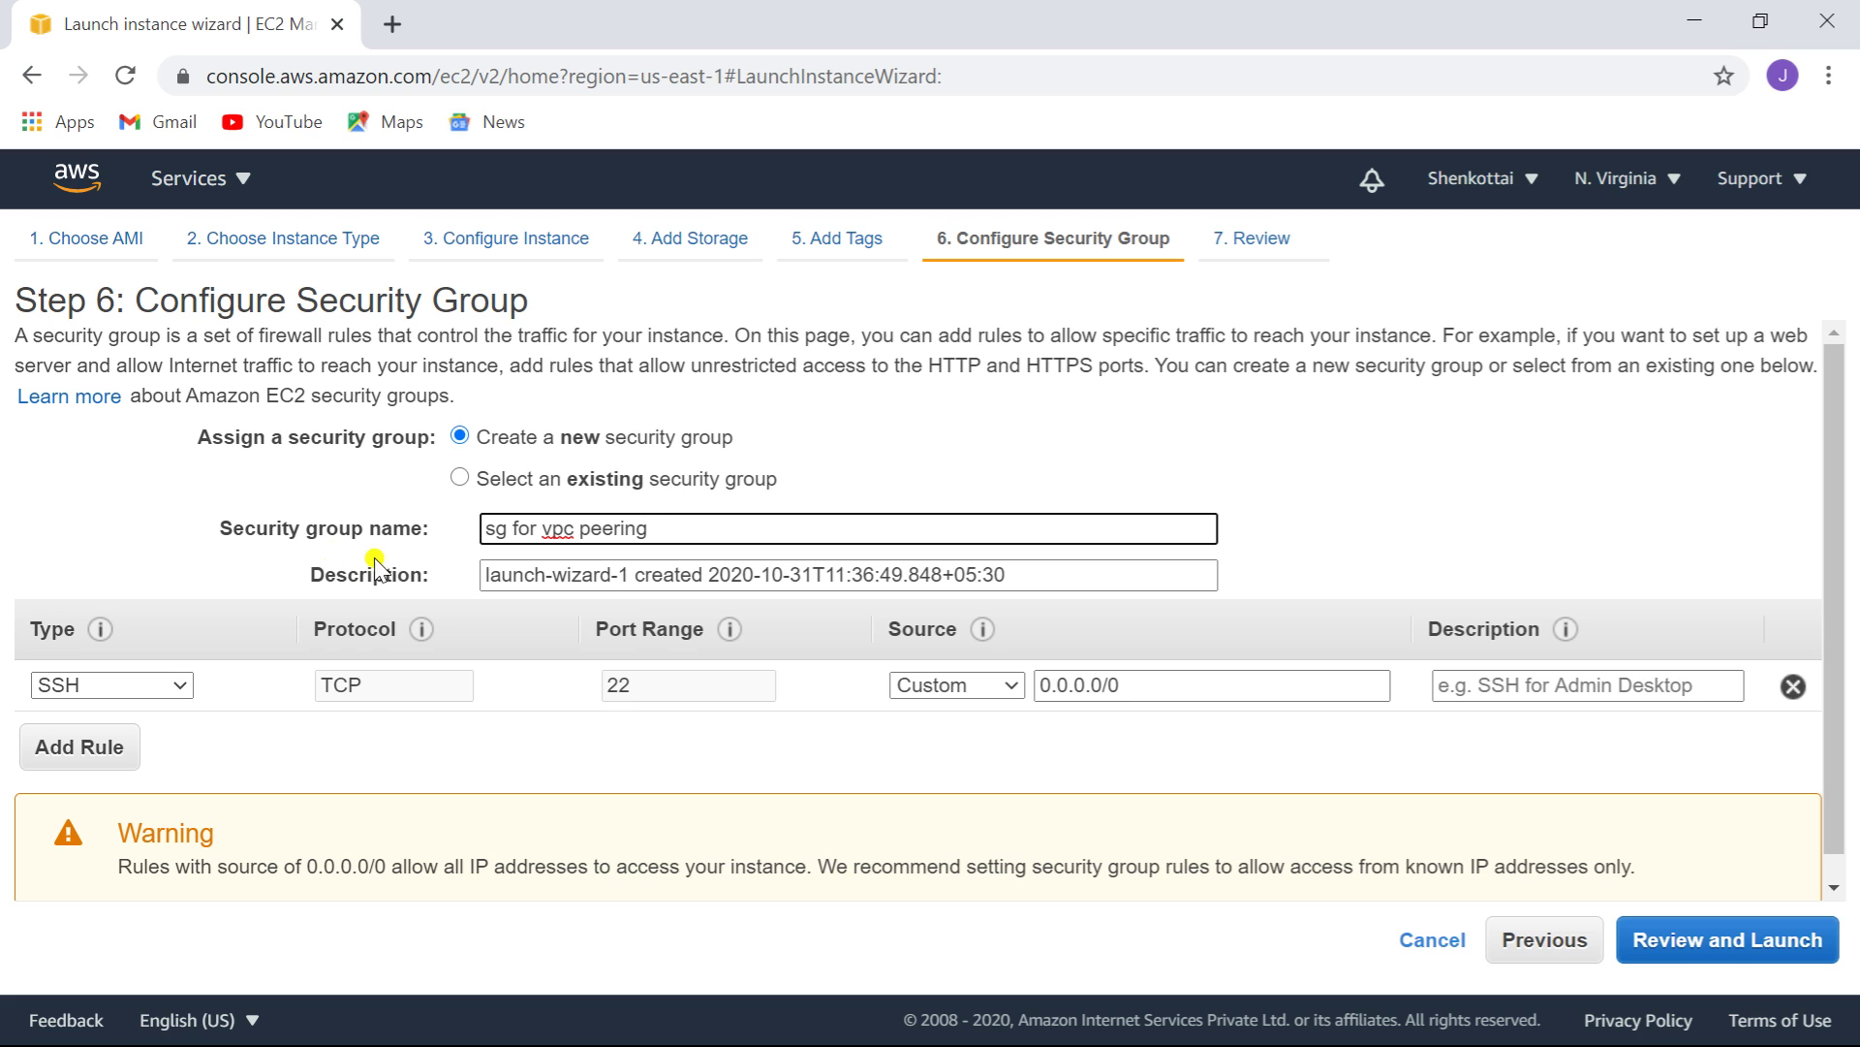
drag(651, 524, 414, 540)
key(ctrl+c)
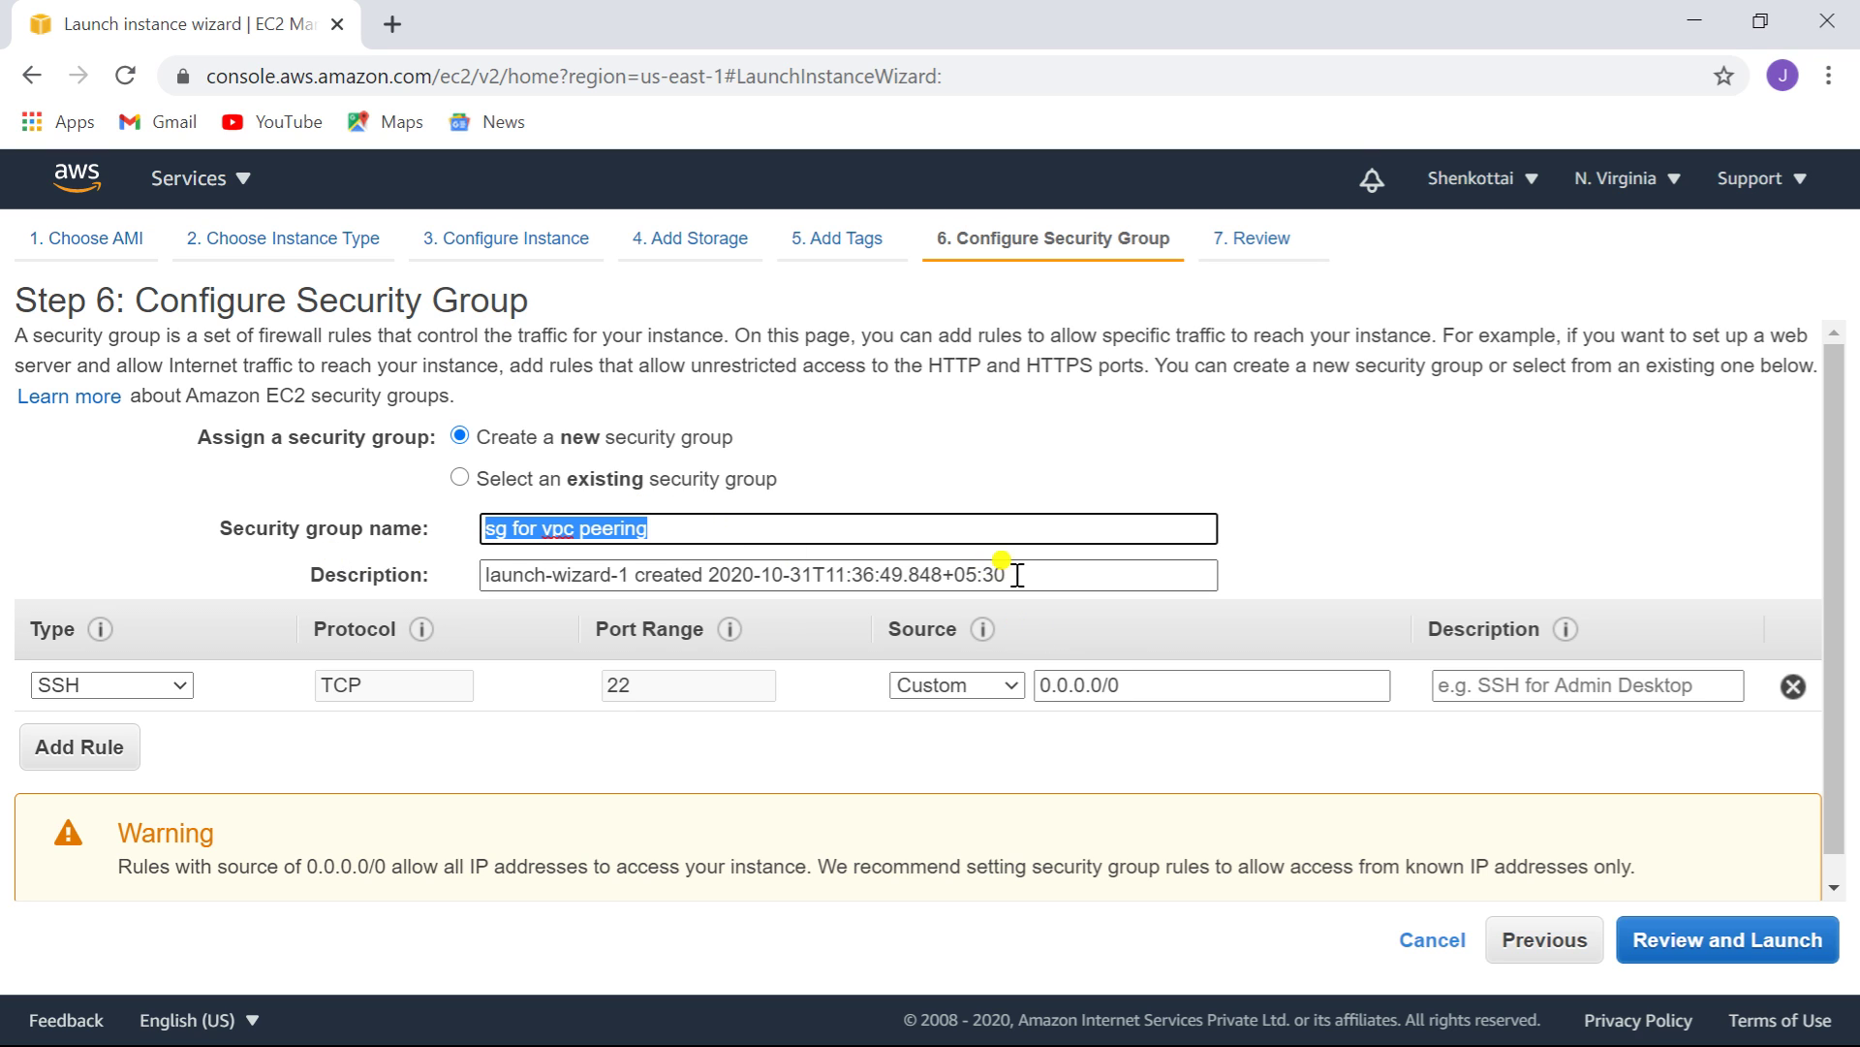
drag(1015, 572, 166, 672)
key(ctrl+v)
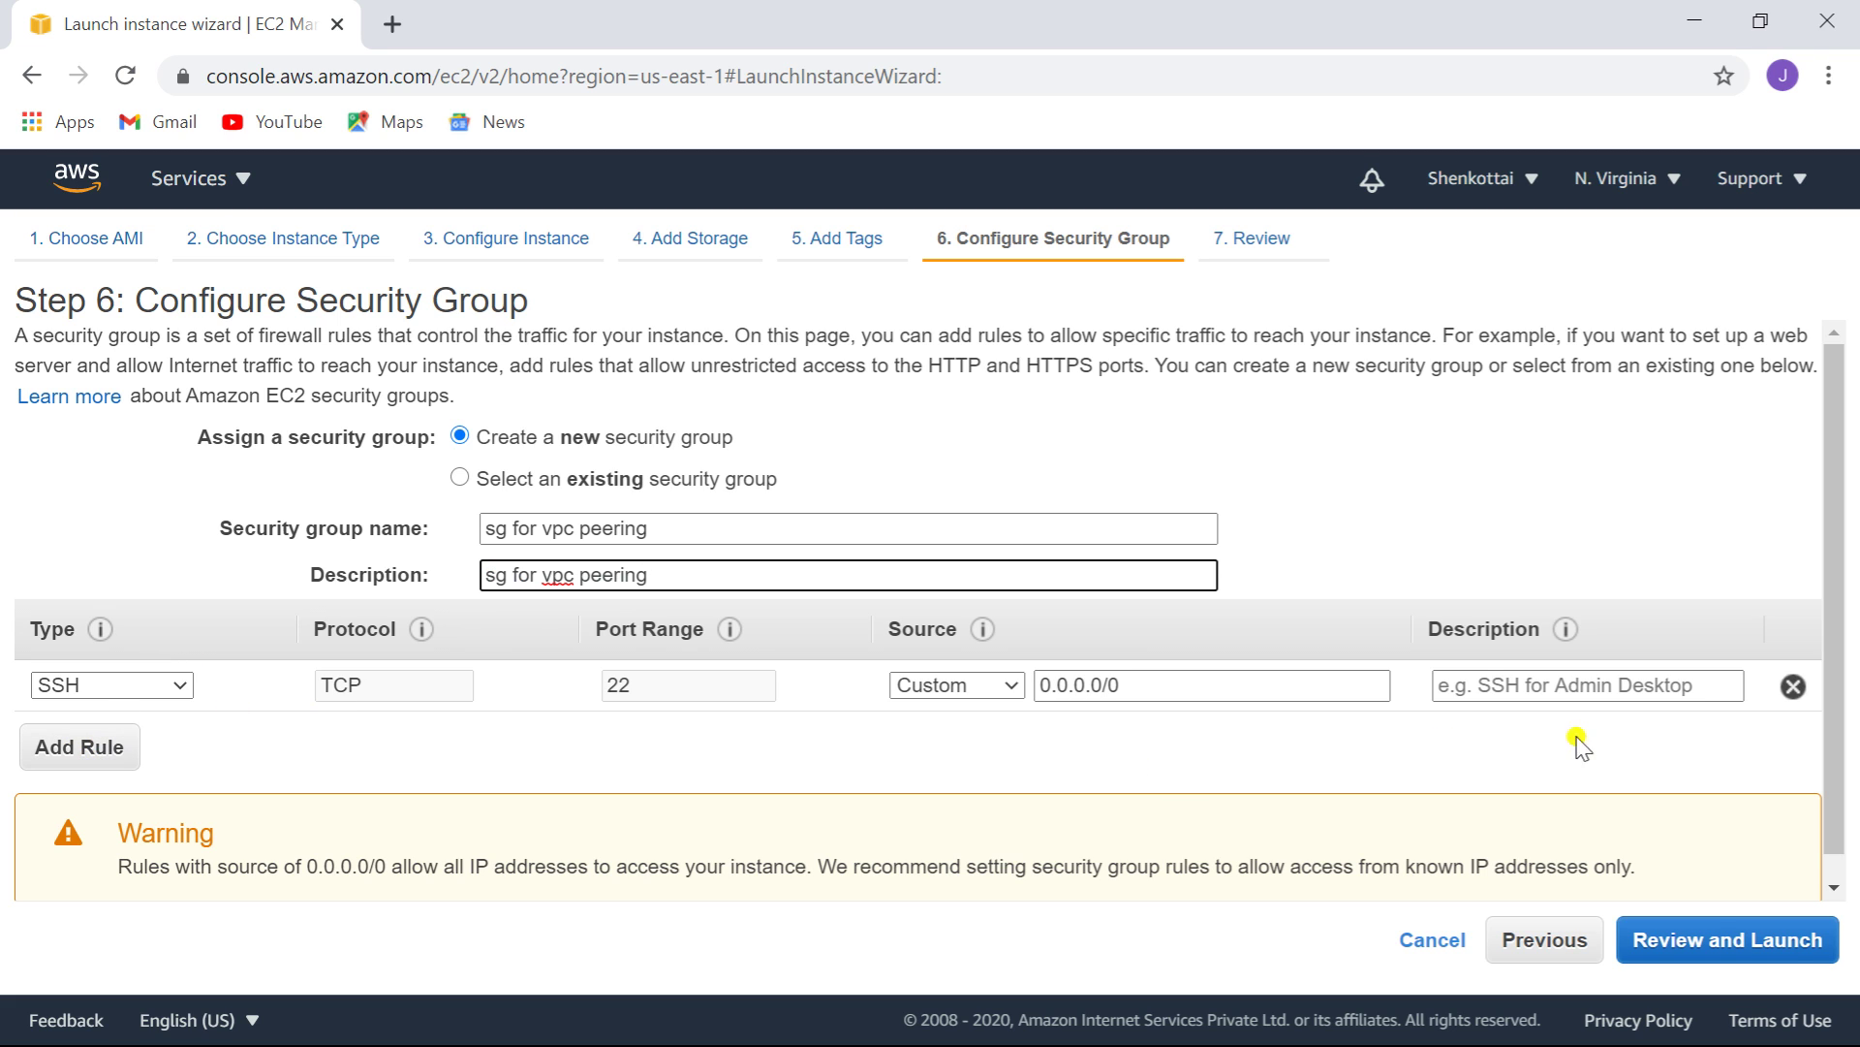
click(1737, 942)
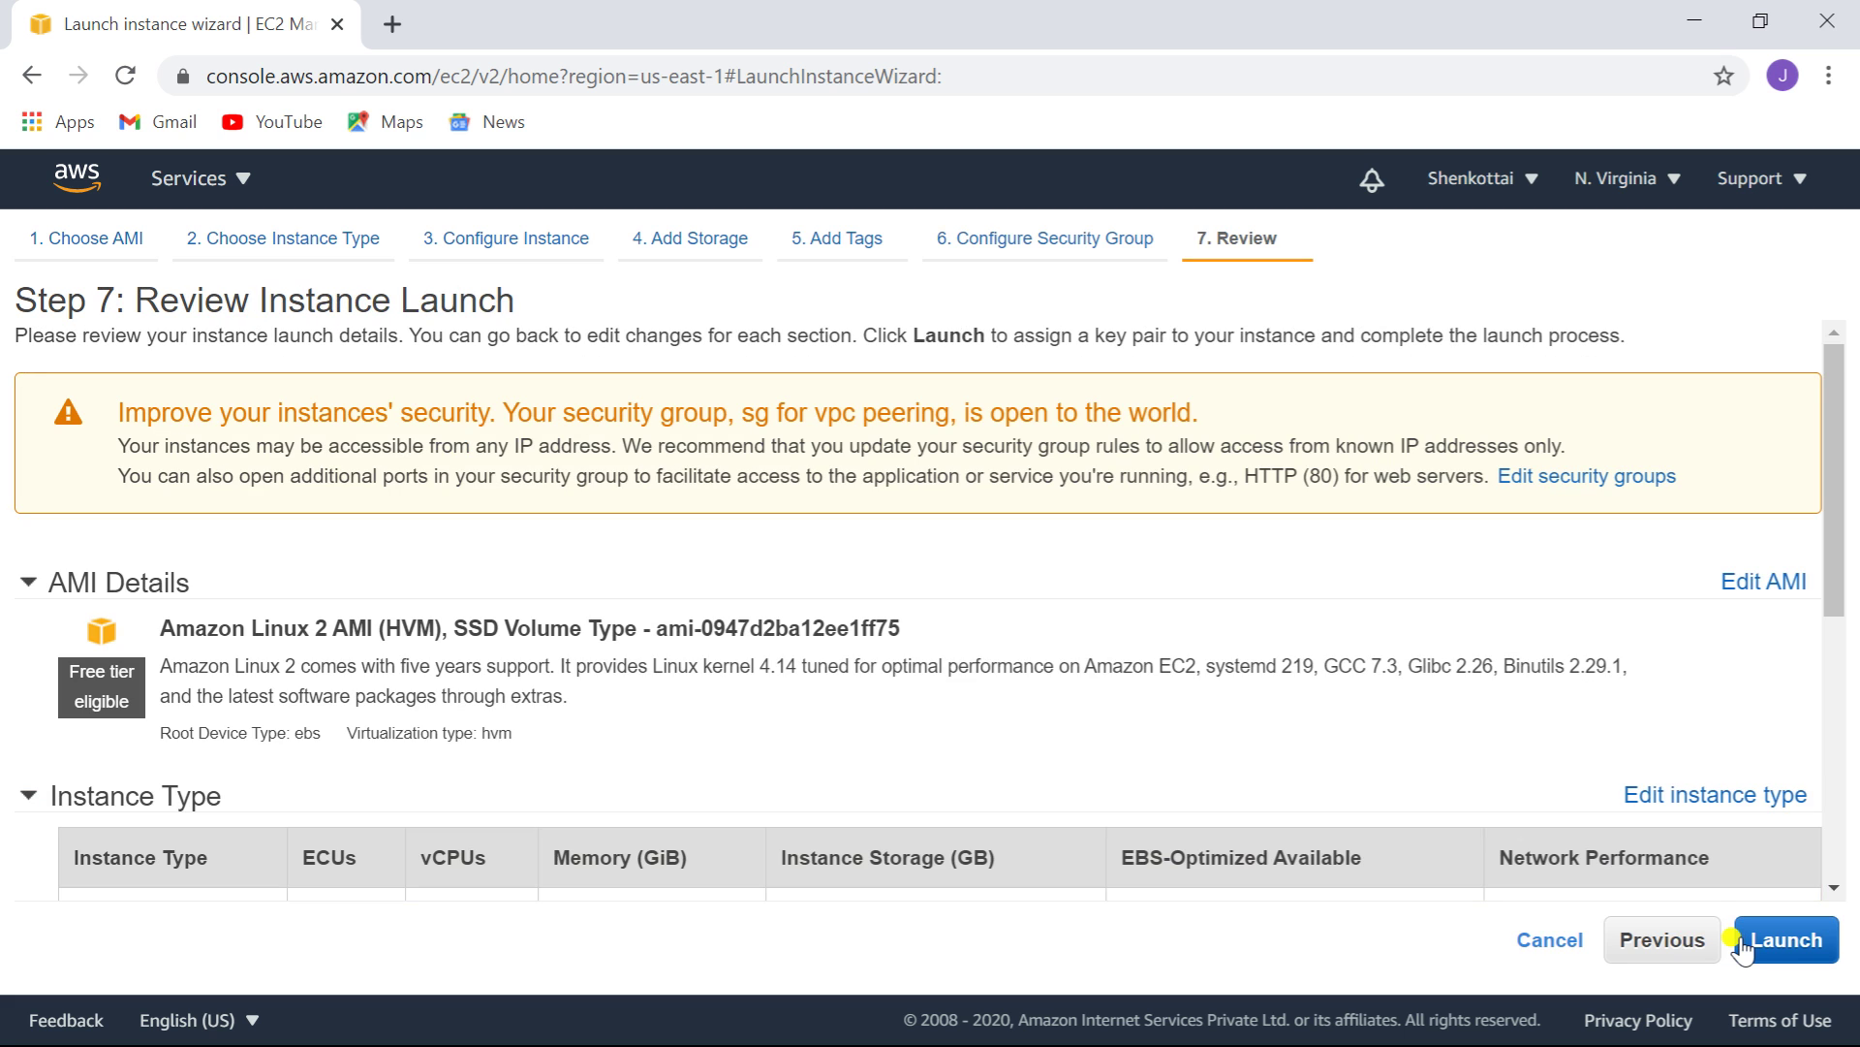
- Launch the instance with a new key pair named my-key, downloading its private key file
click(1789, 941)
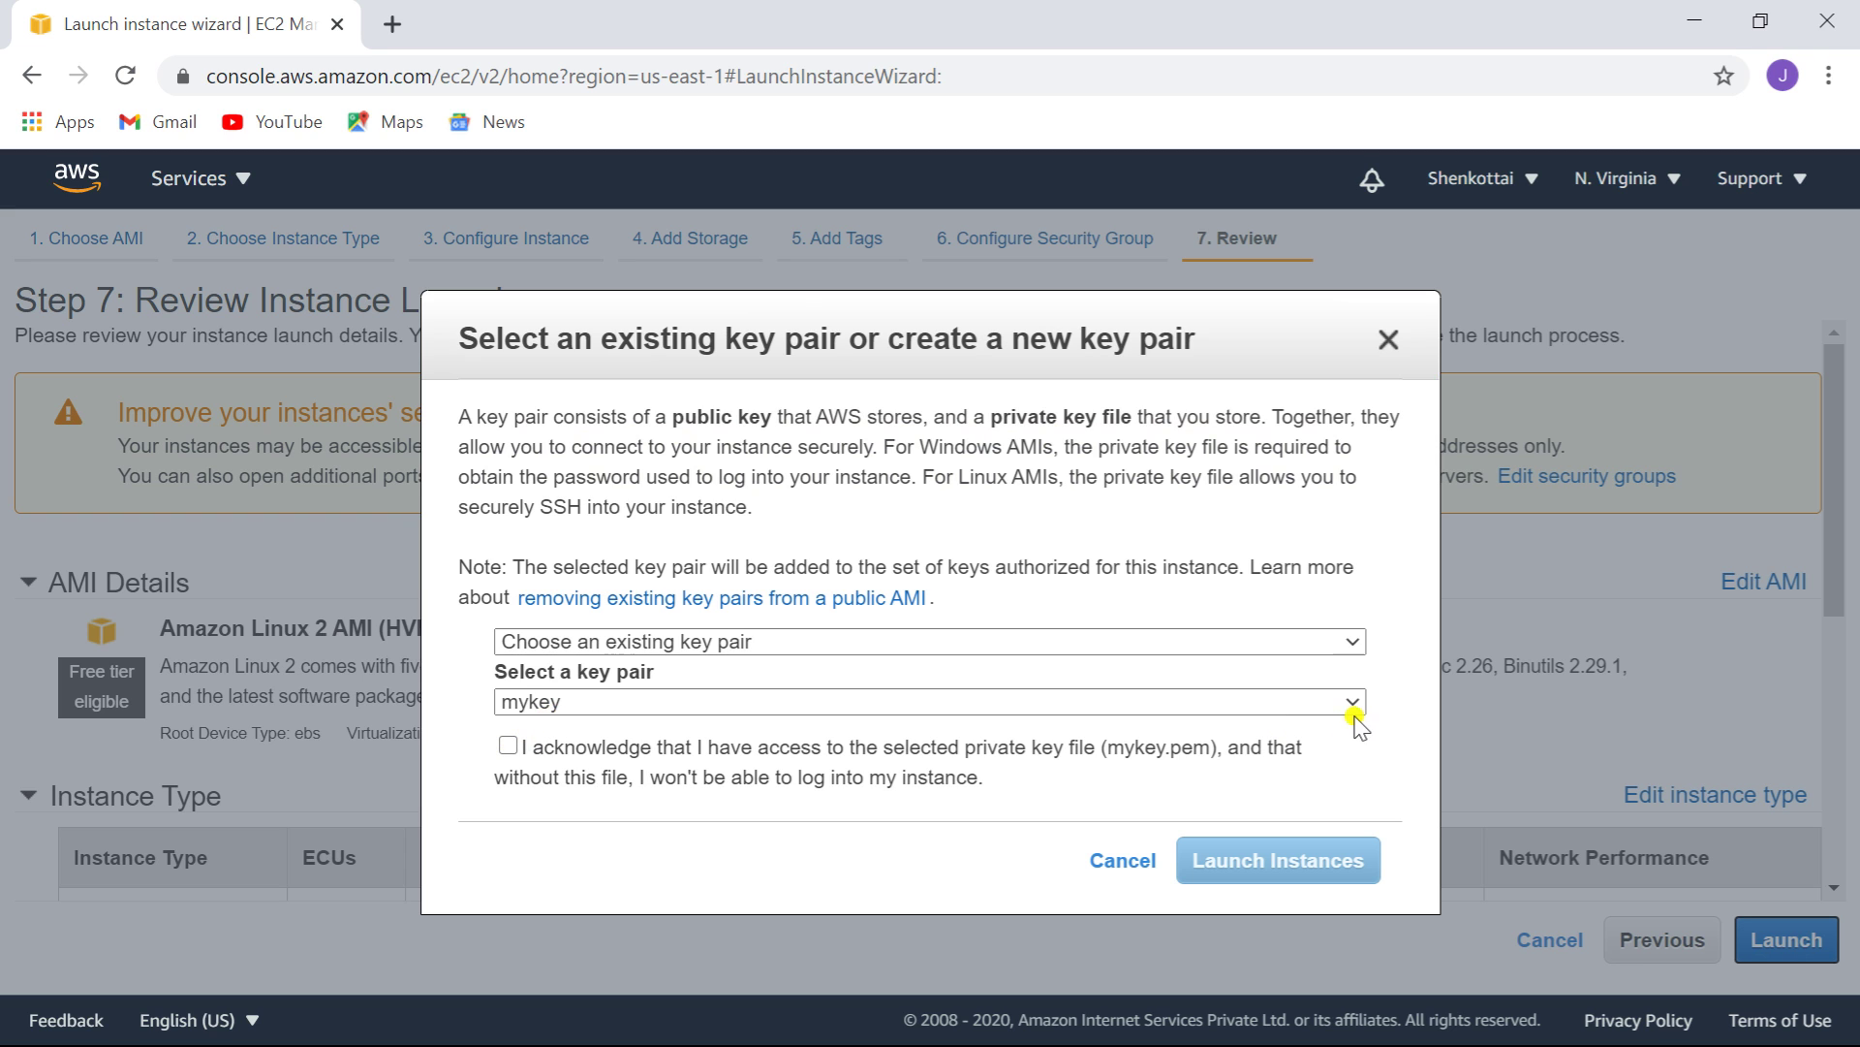
click(1354, 642)
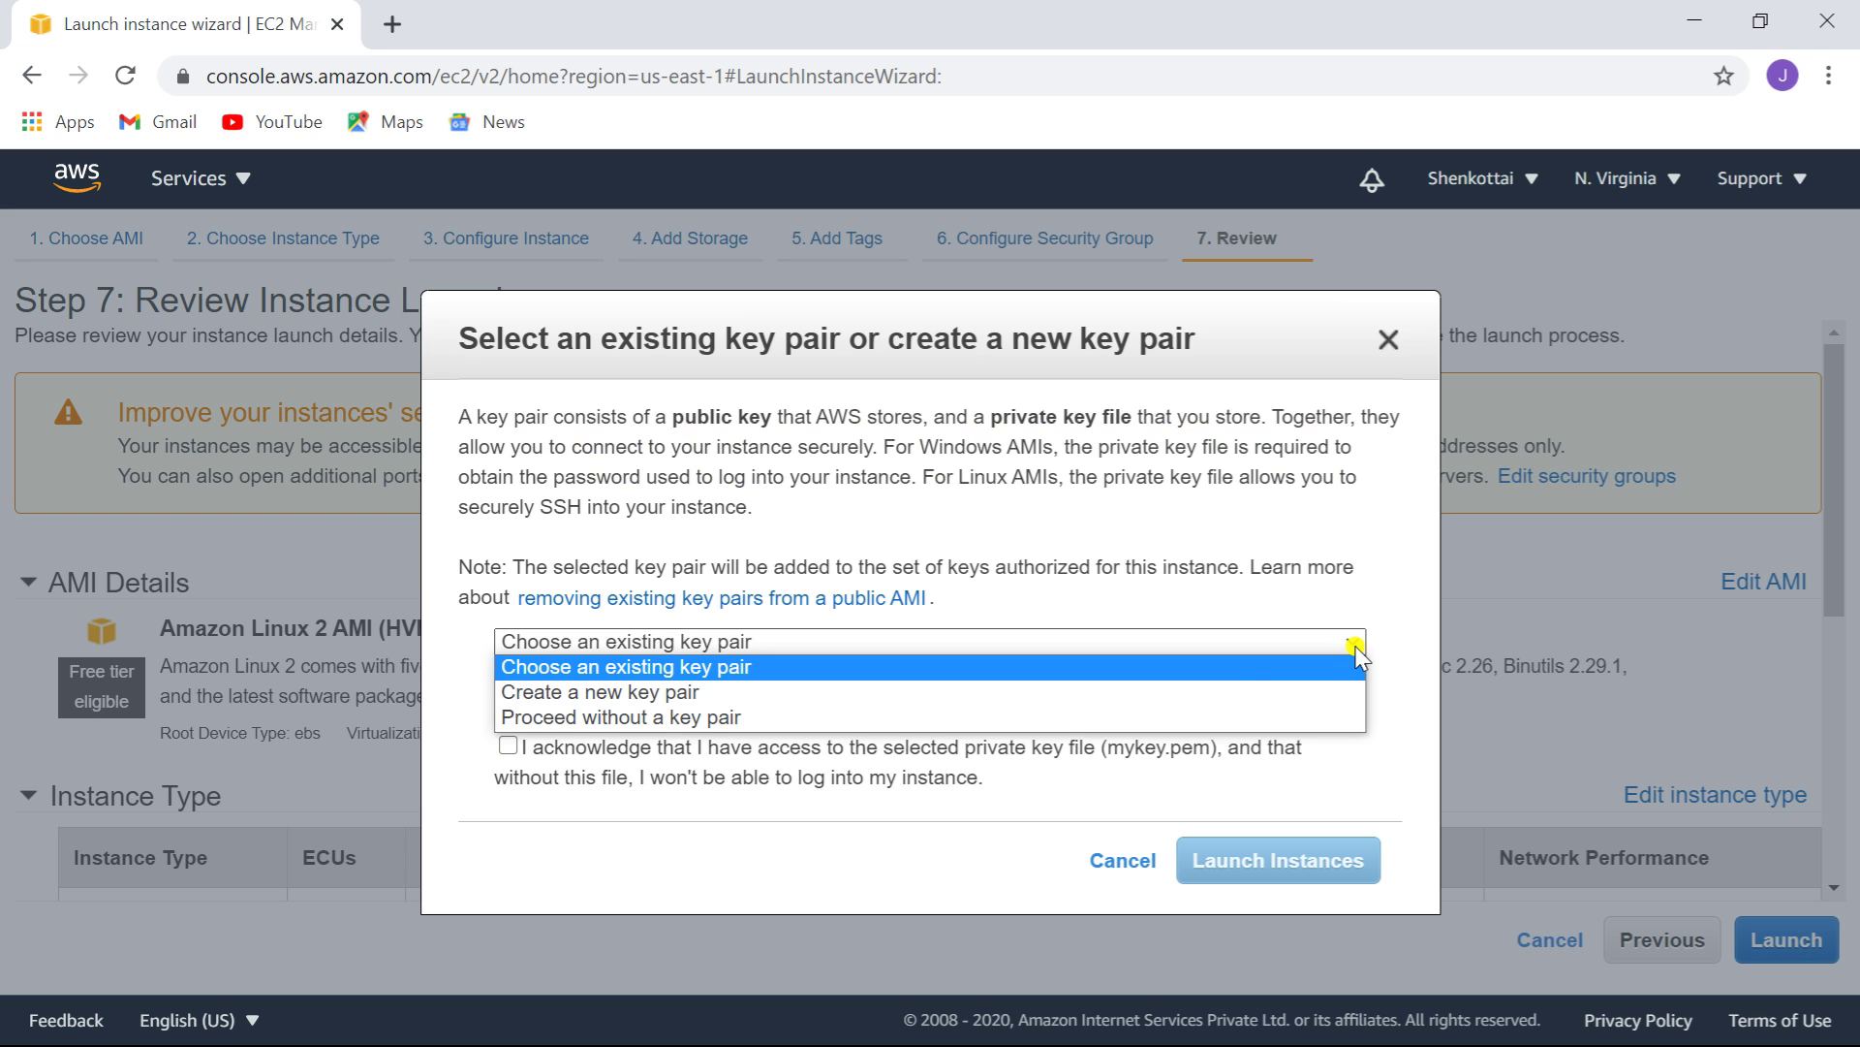
click(1155, 690)
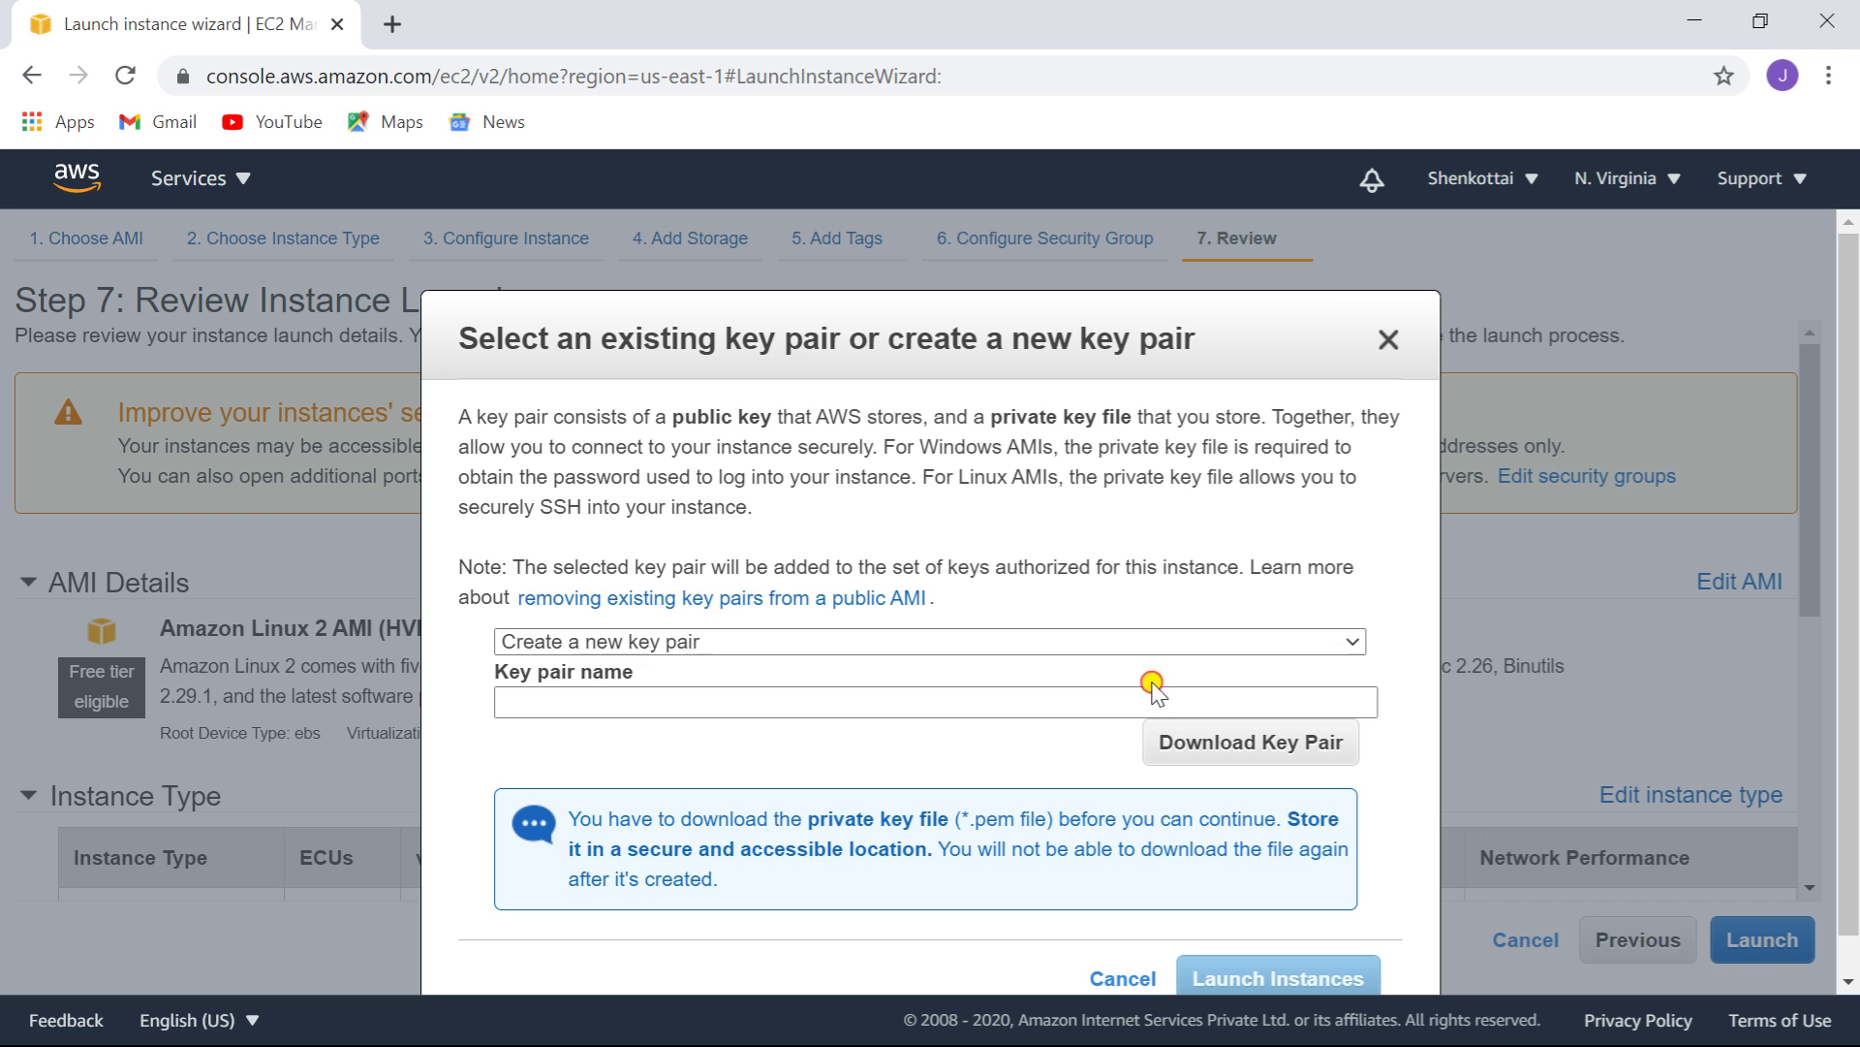
click(1149, 698)
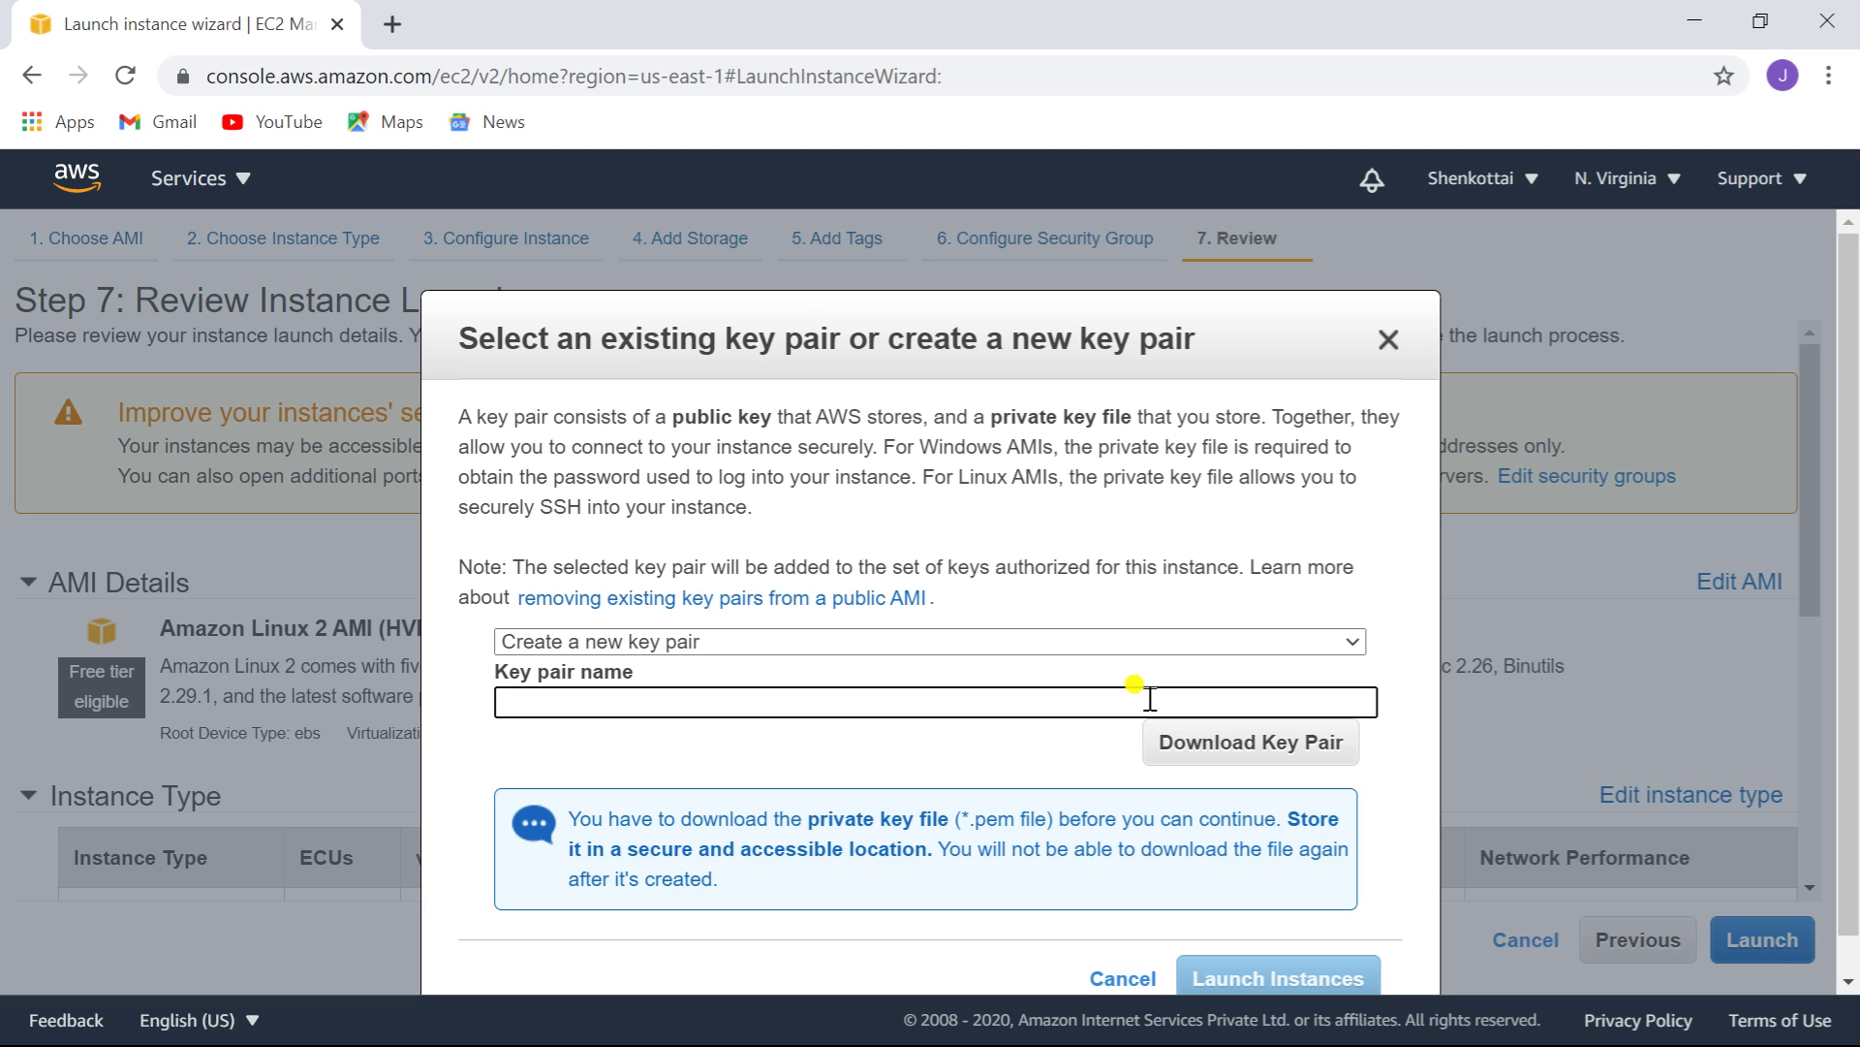
text(vp)
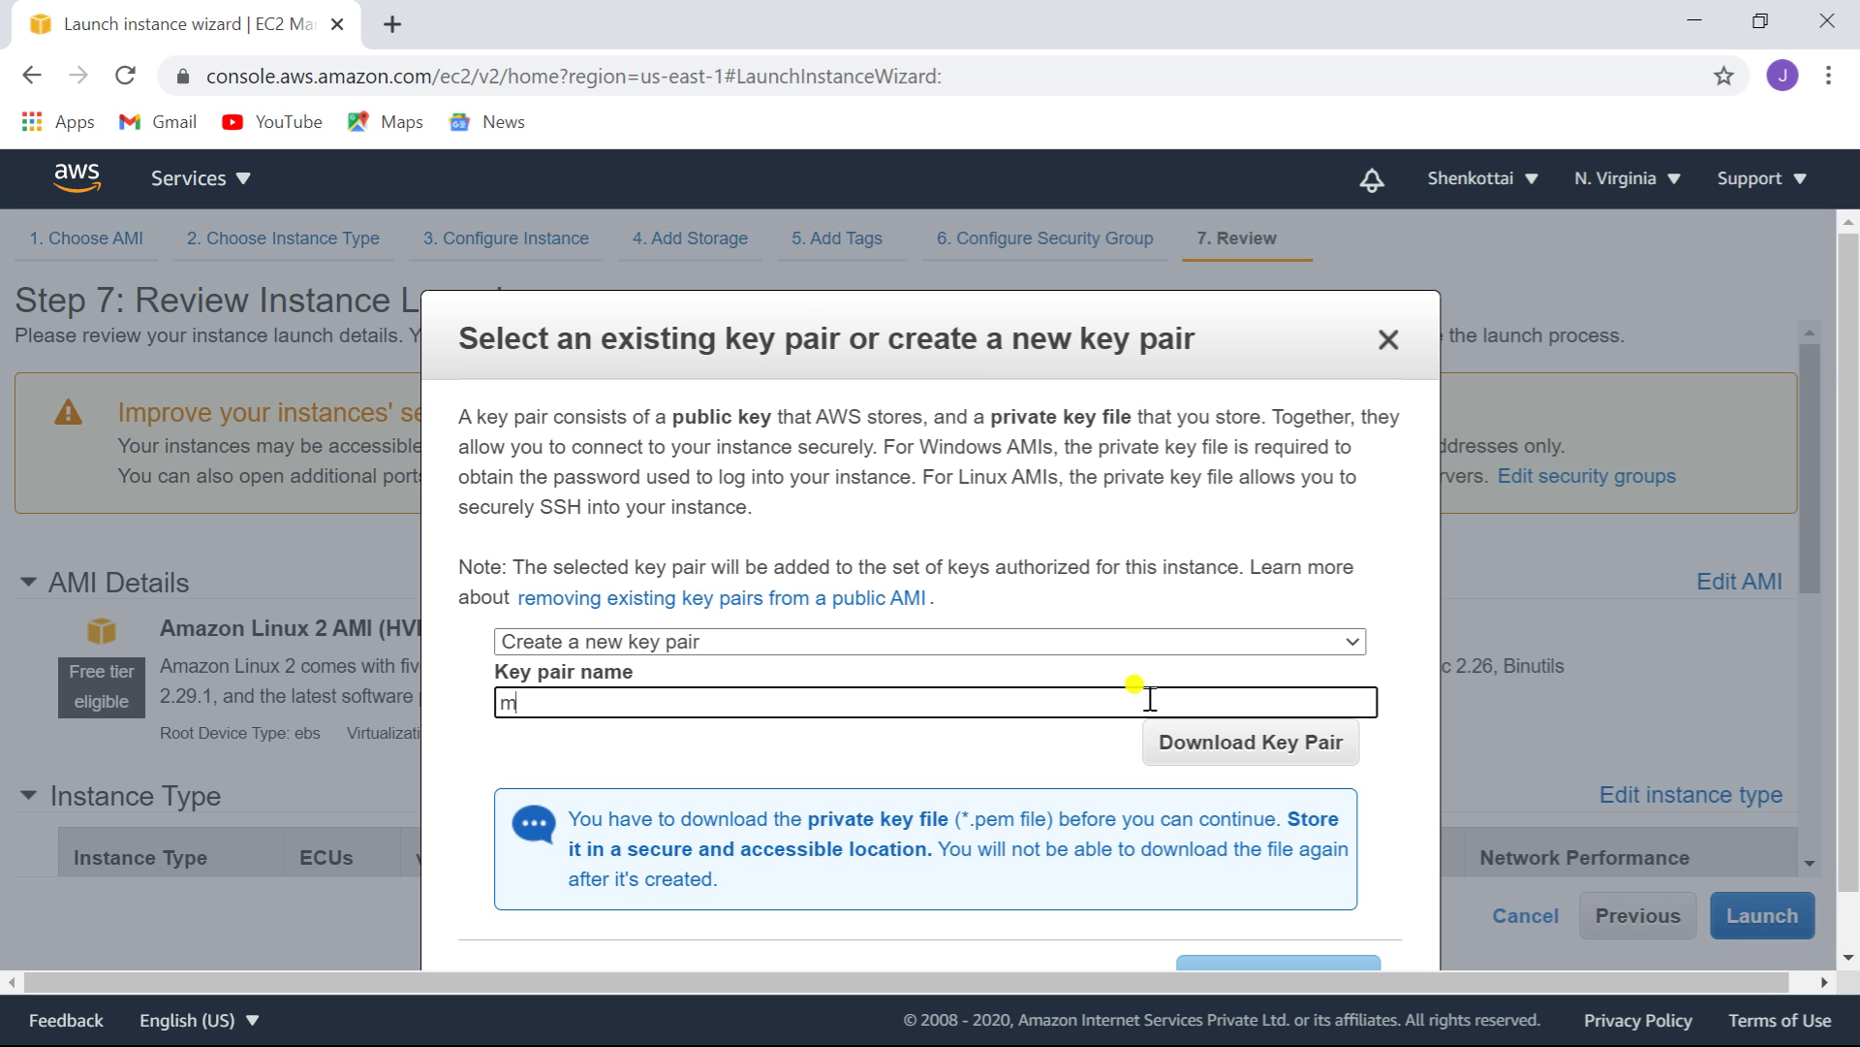
text(key)
click(1252, 743)
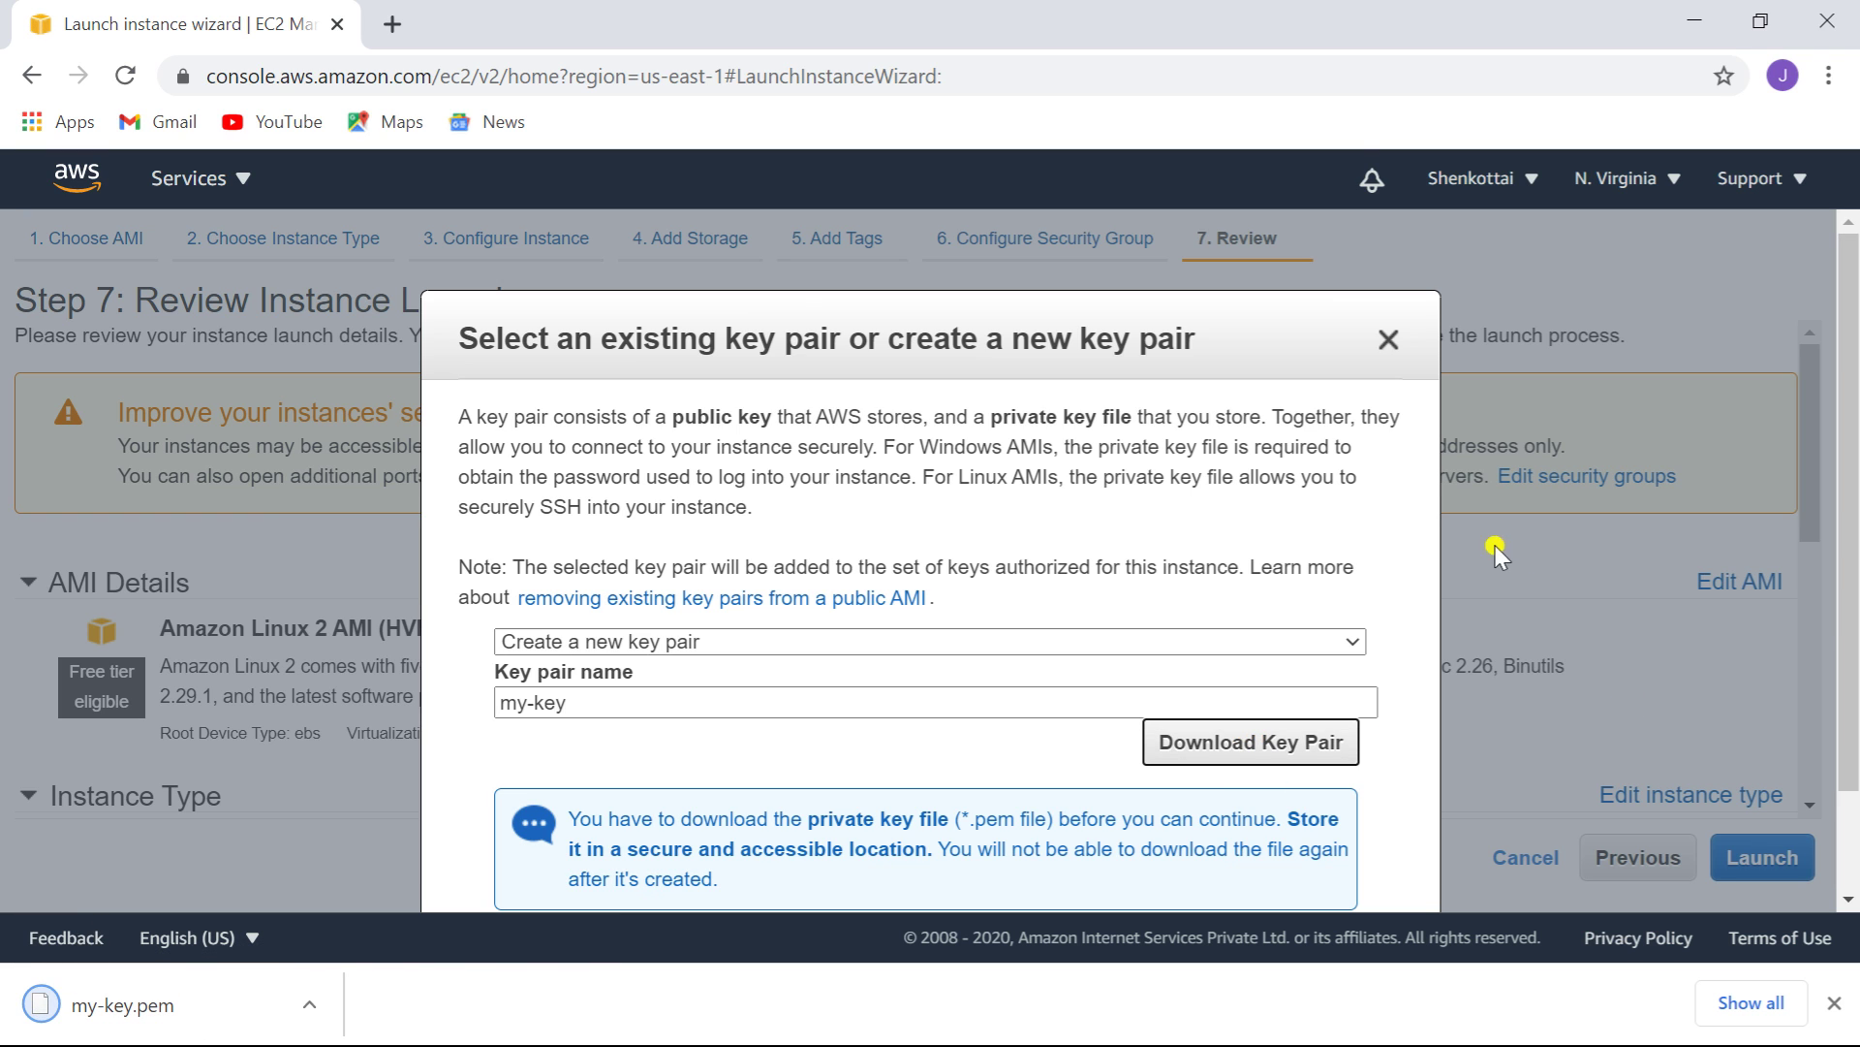
scroll(1835, 620, down, 1)
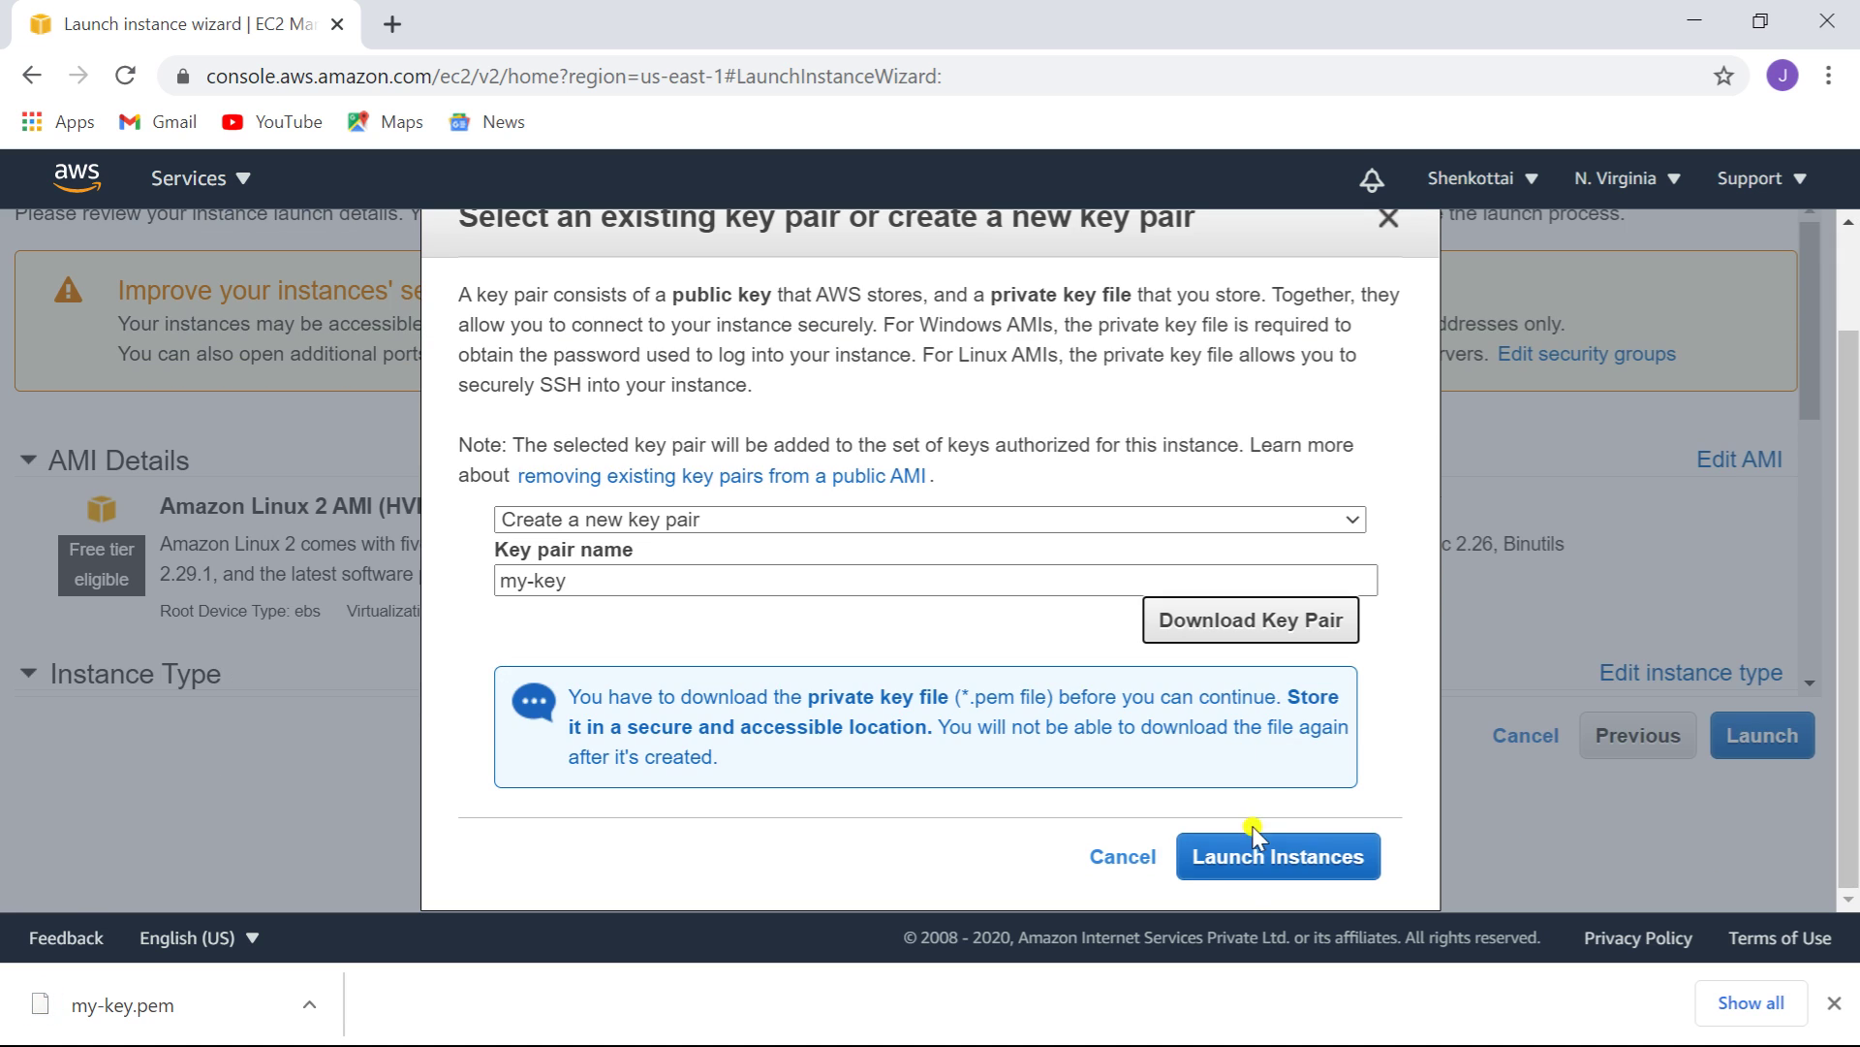
click(1252, 858)
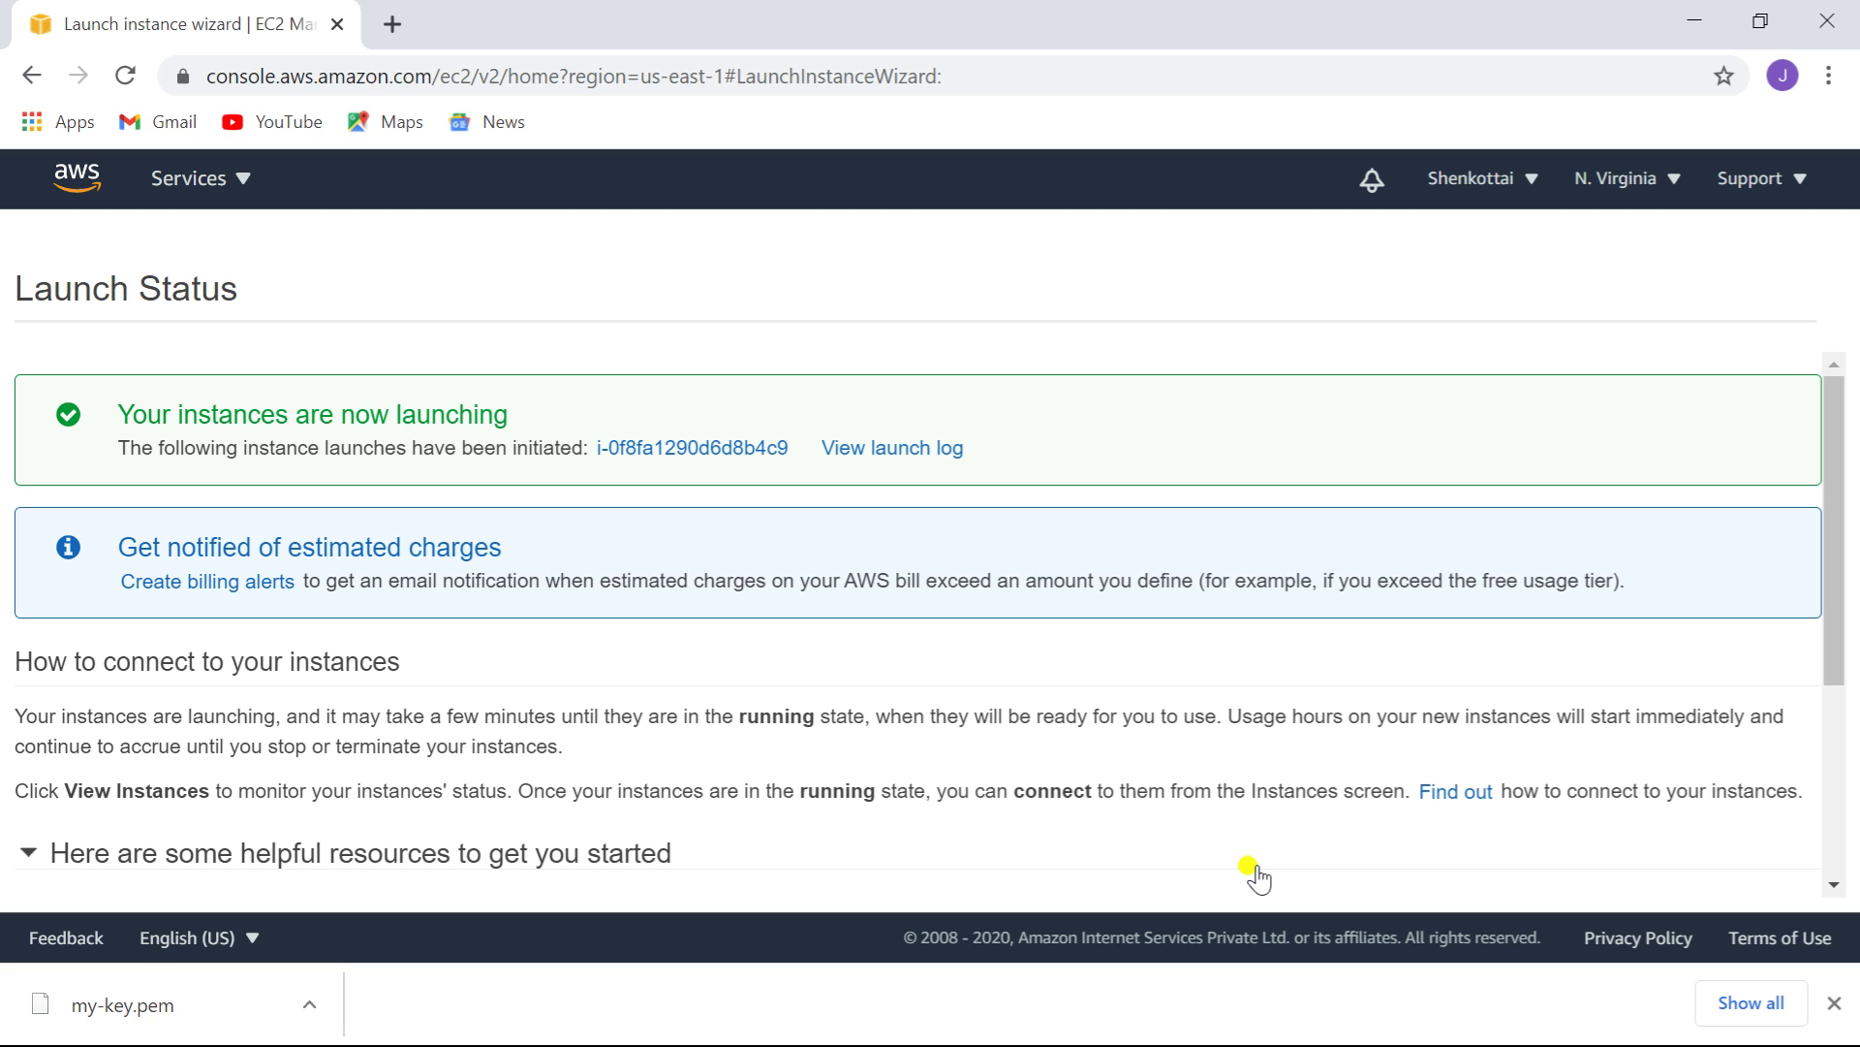
- Open the launched instance in the list, then begin another launch with 64-bit (x86) Amazon Linux 2 and t2.micro, continuing to the instance details
click(692, 451)
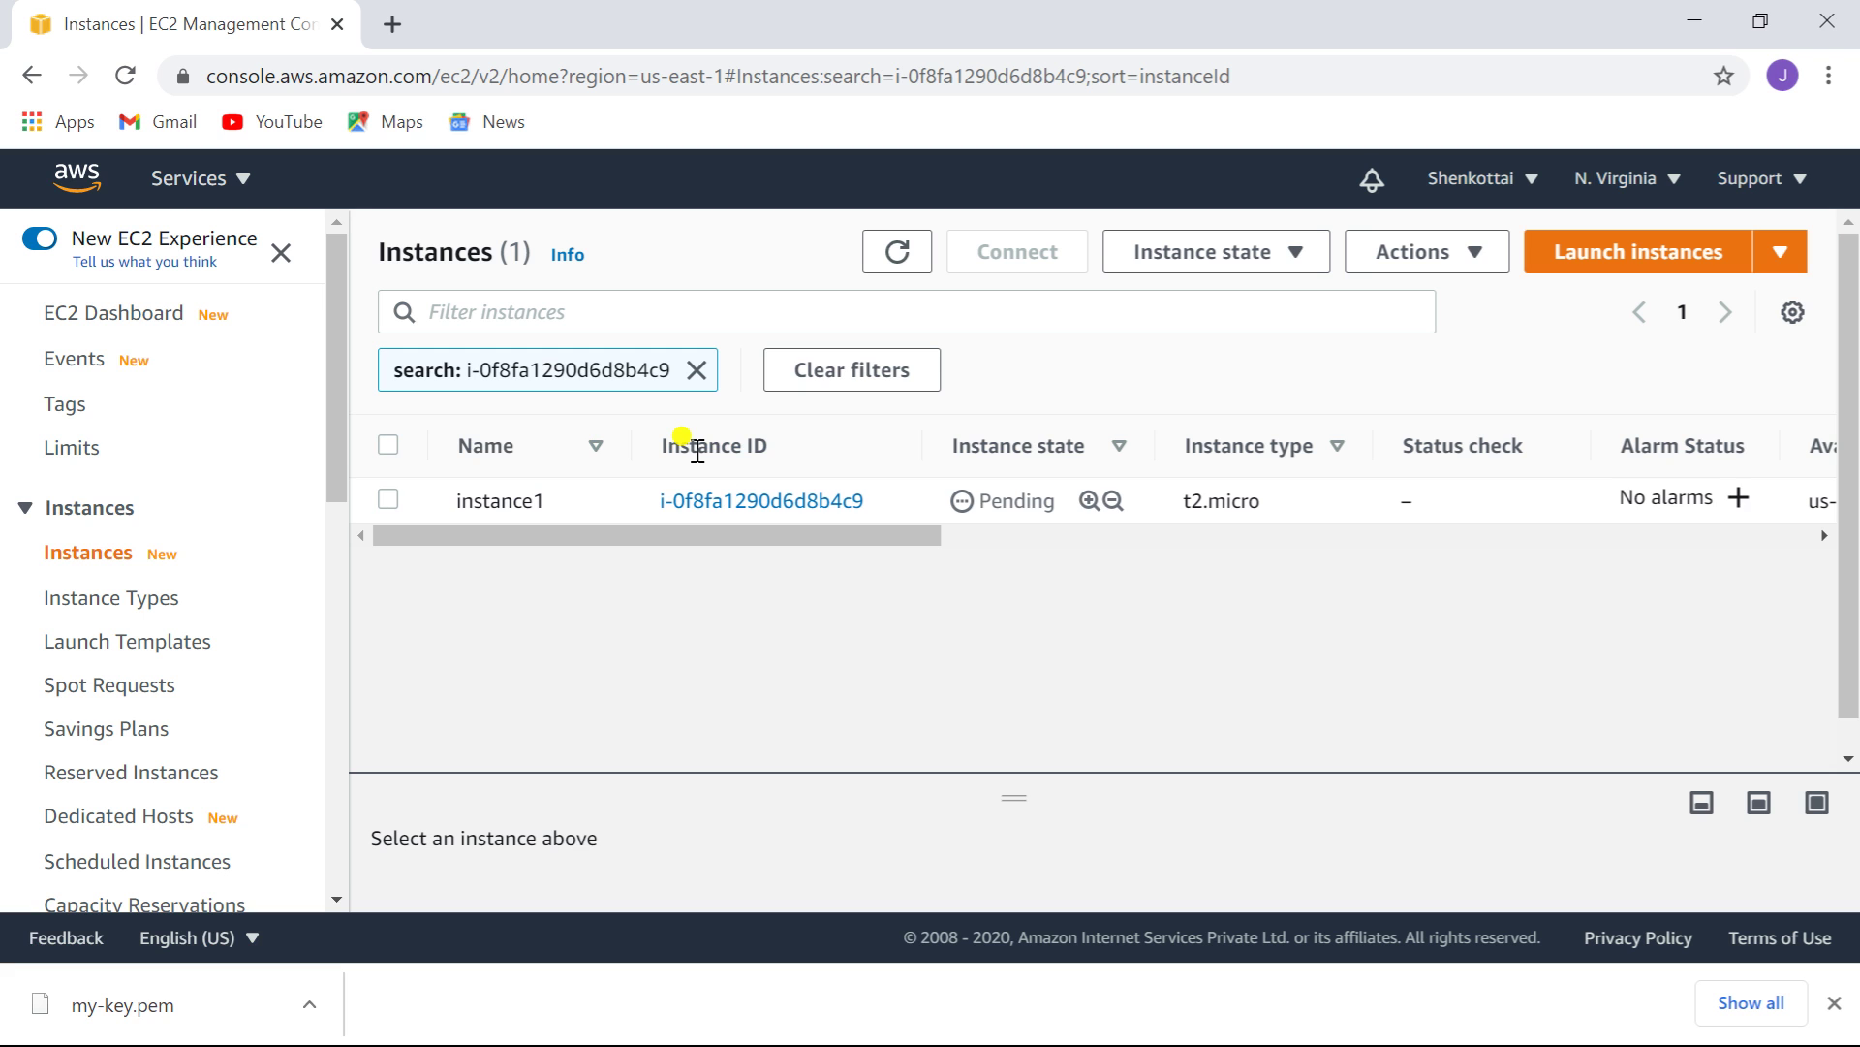
click(1621, 258)
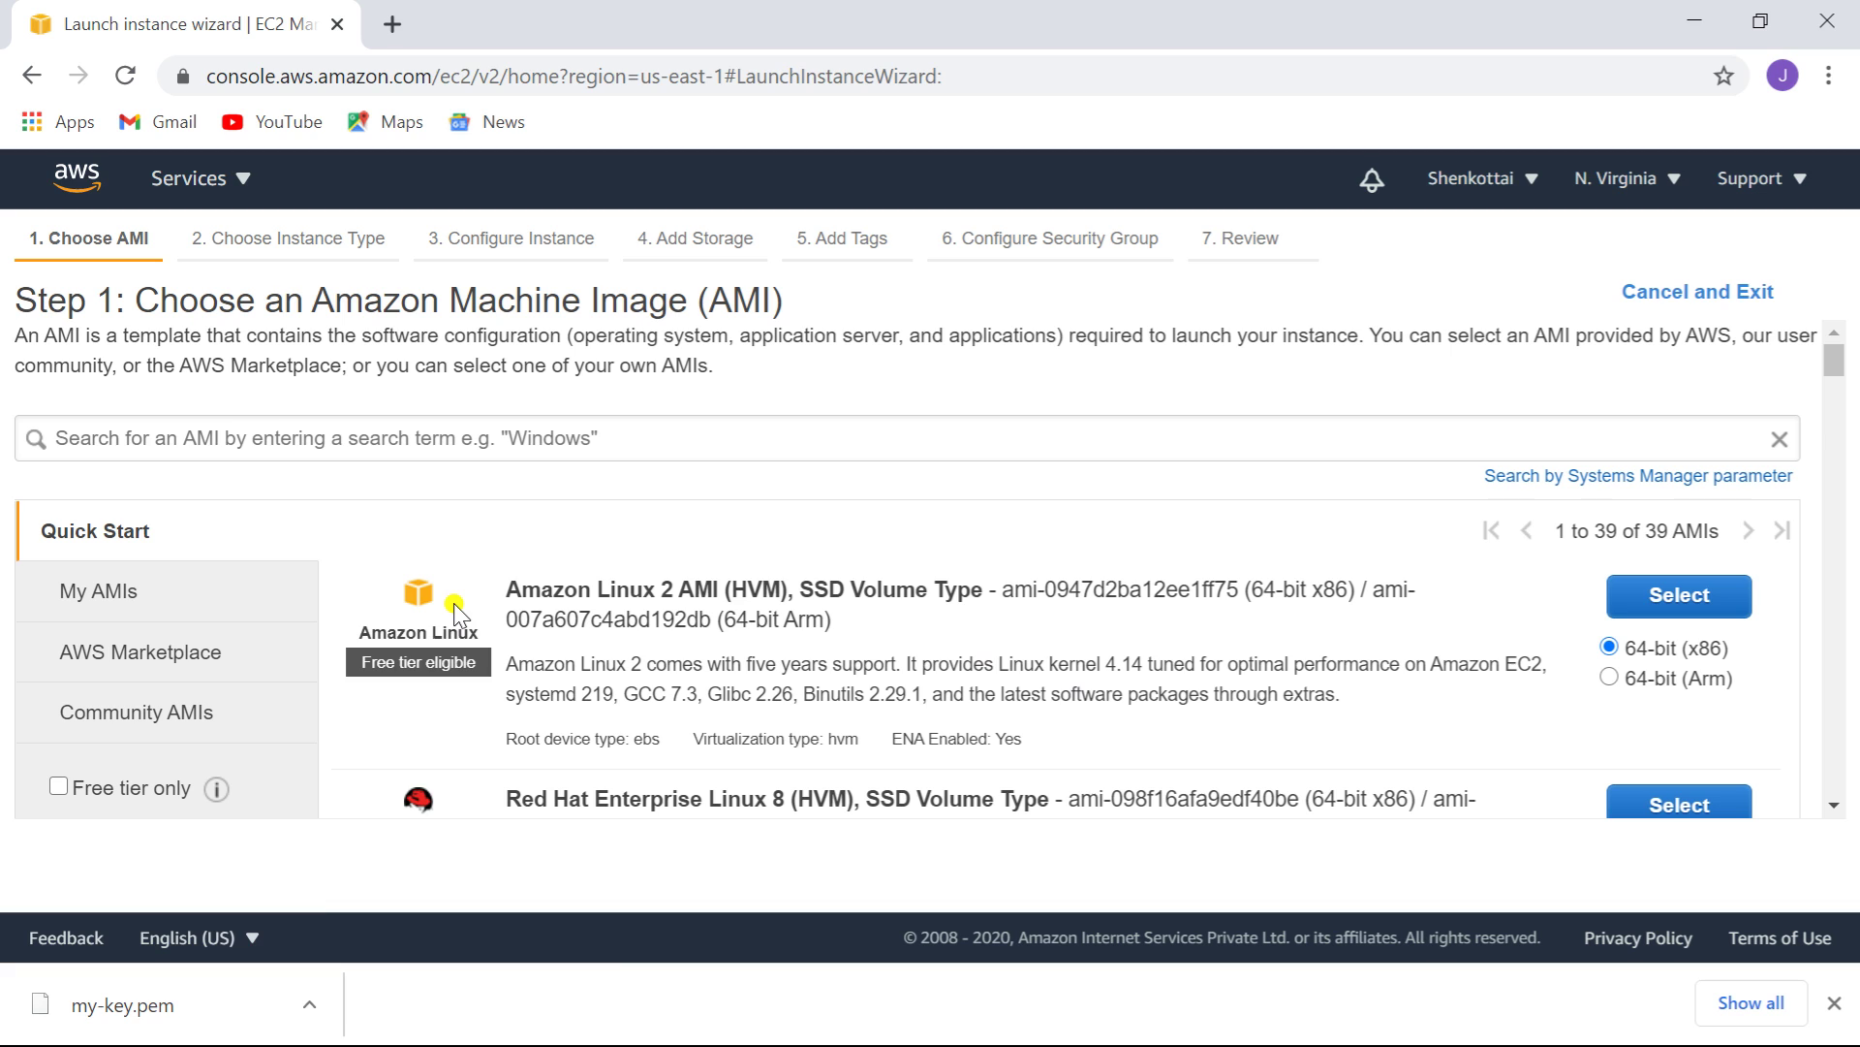
click(1684, 596)
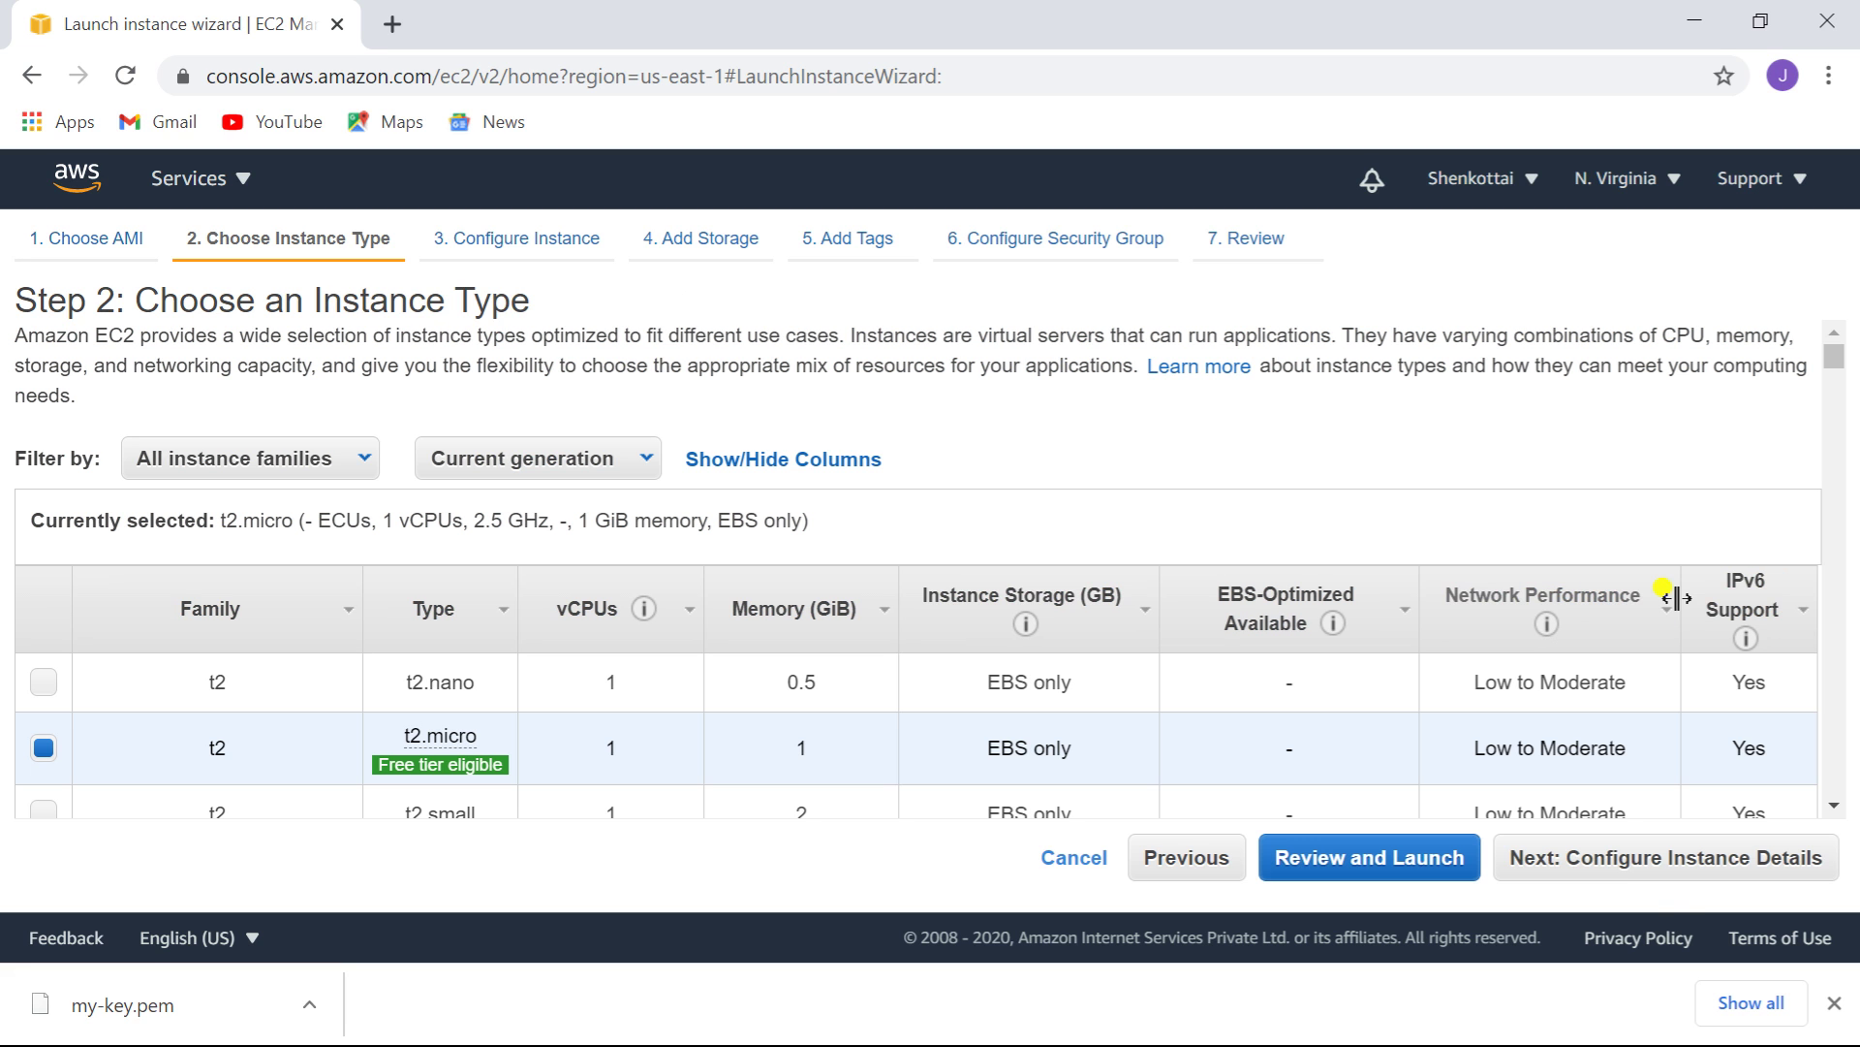
click(1692, 869)
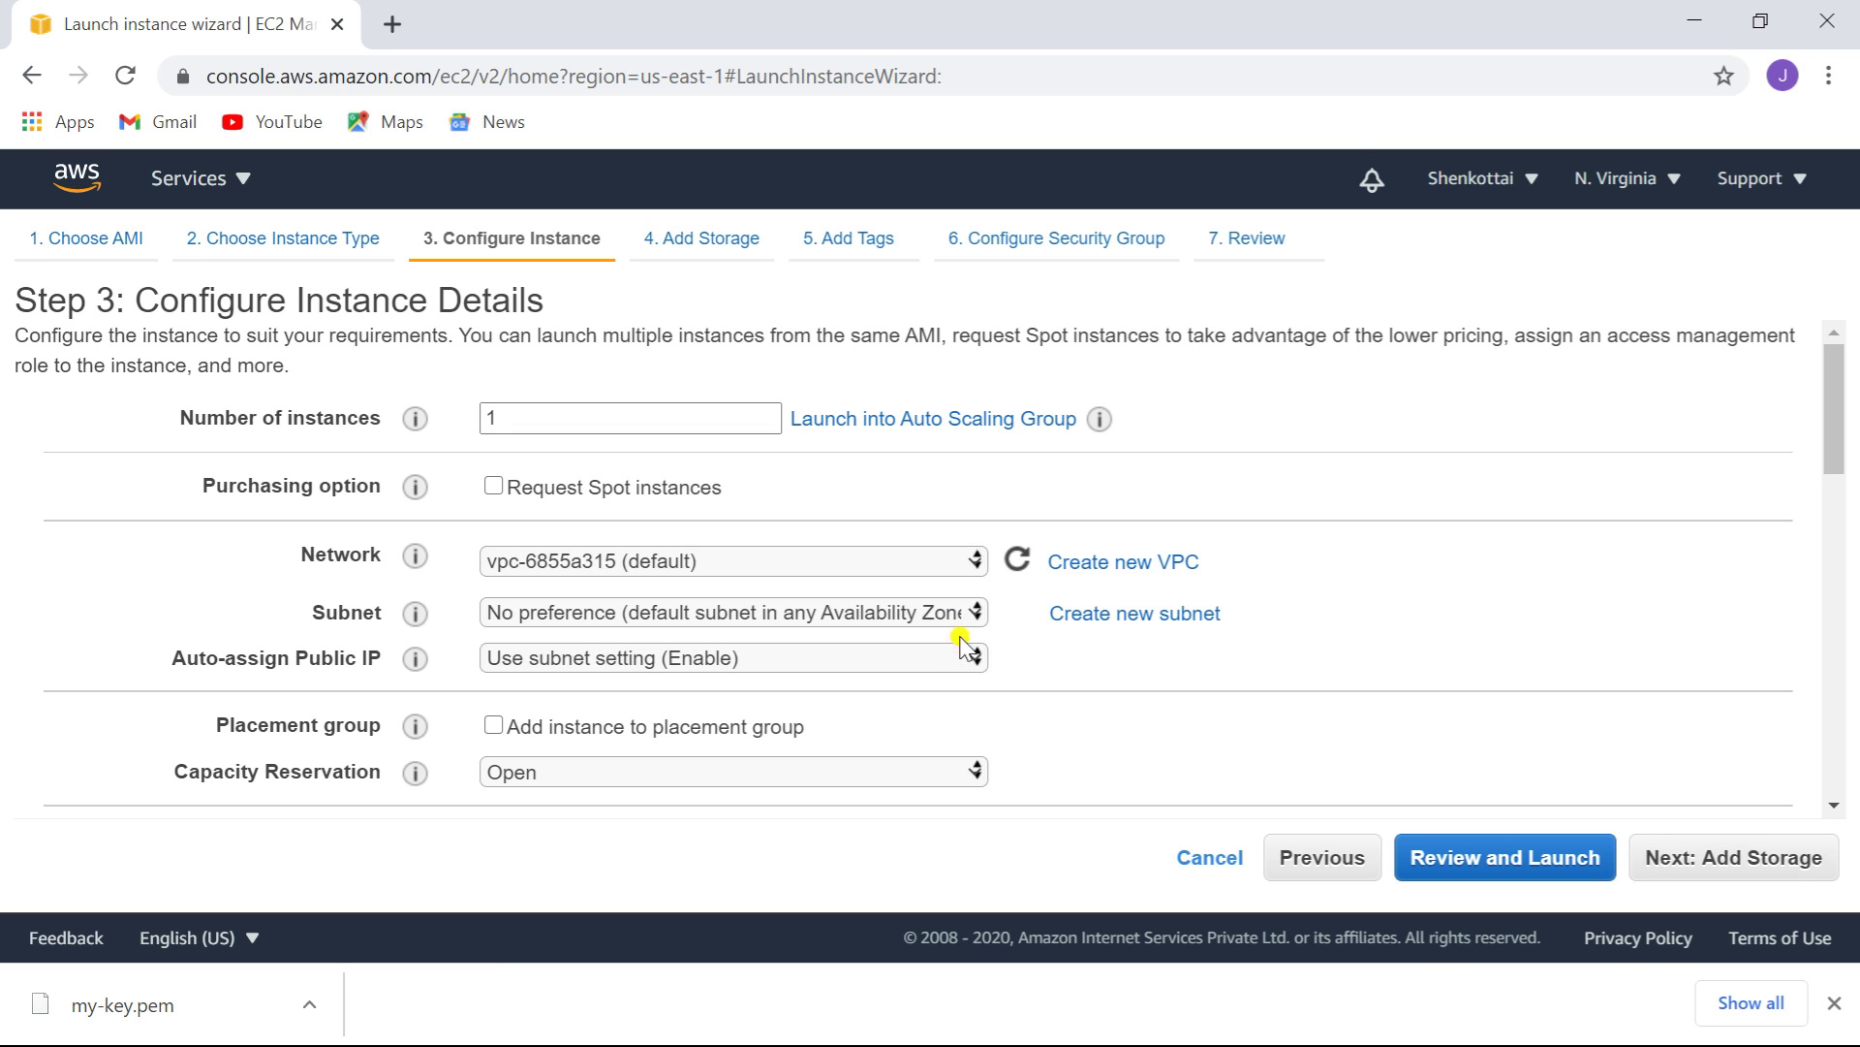
- Place the second instance in vpc2 with public2-subnet, enable auto-assignment of a public IP and continue to the storage settings
click(976, 562)
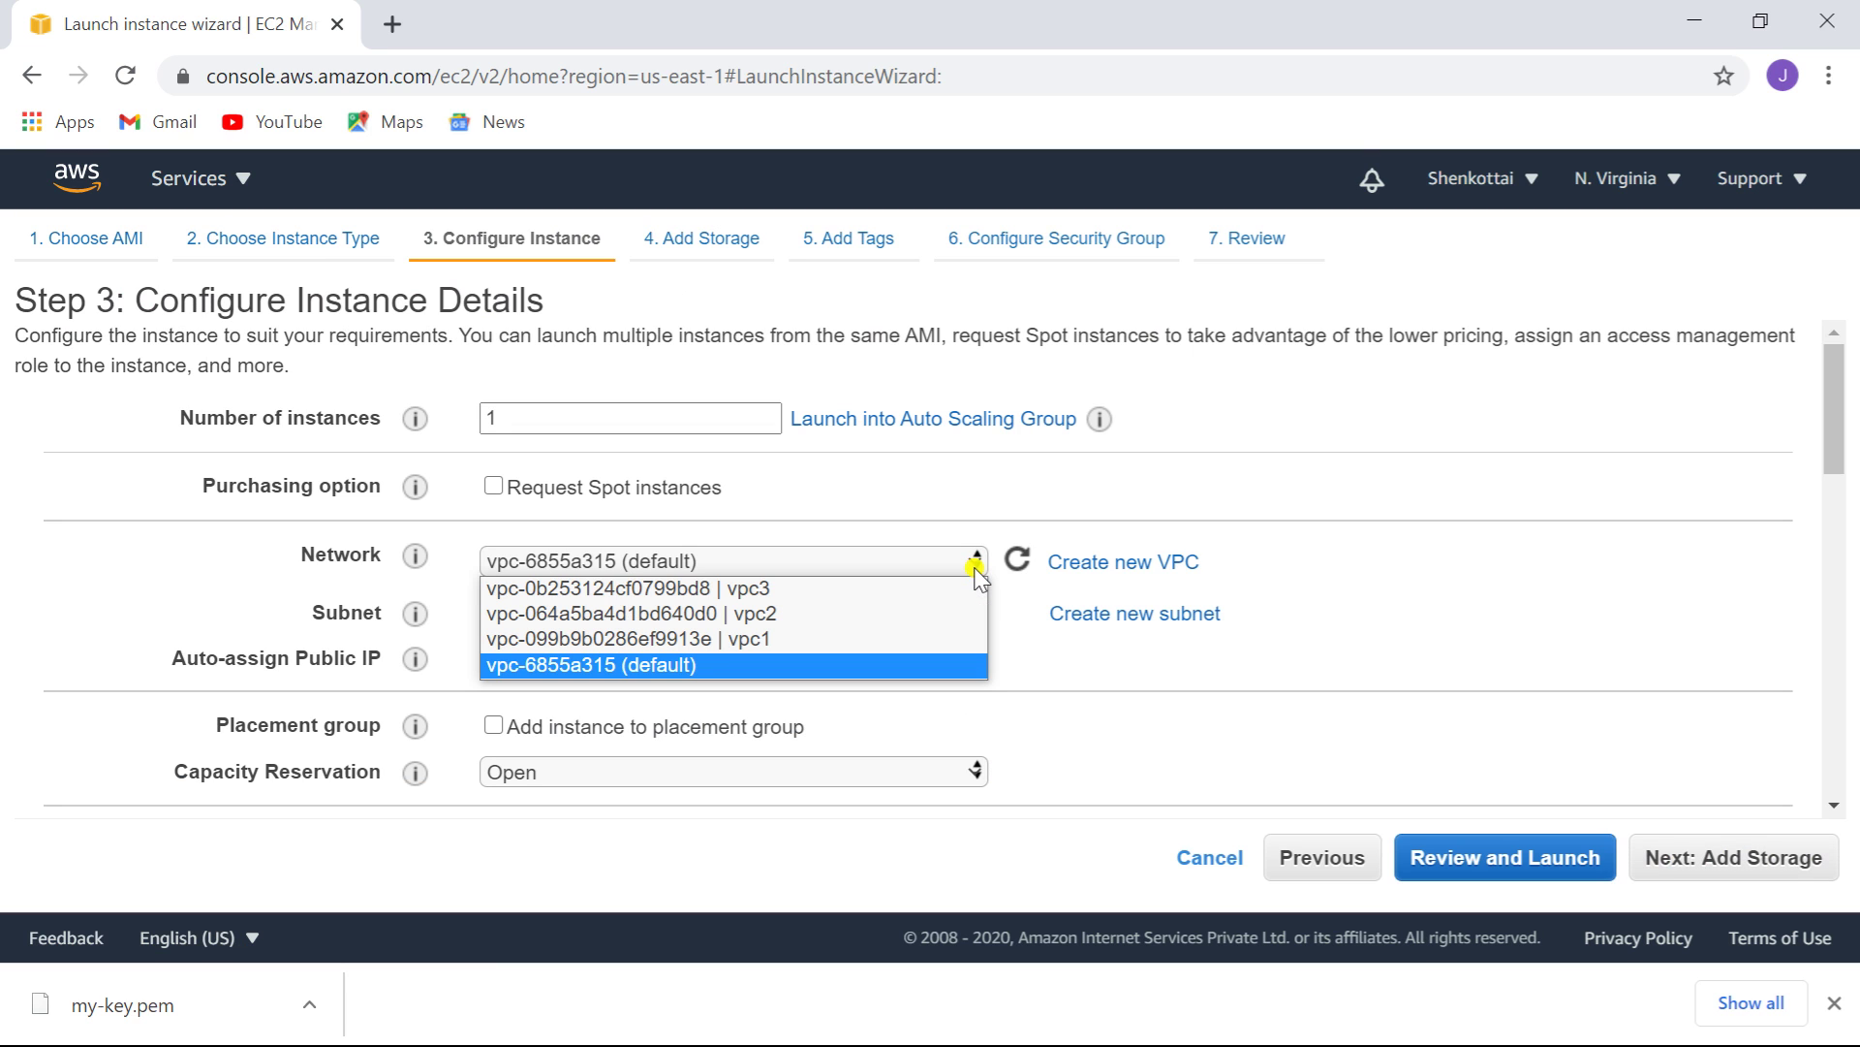
click(826, 614)
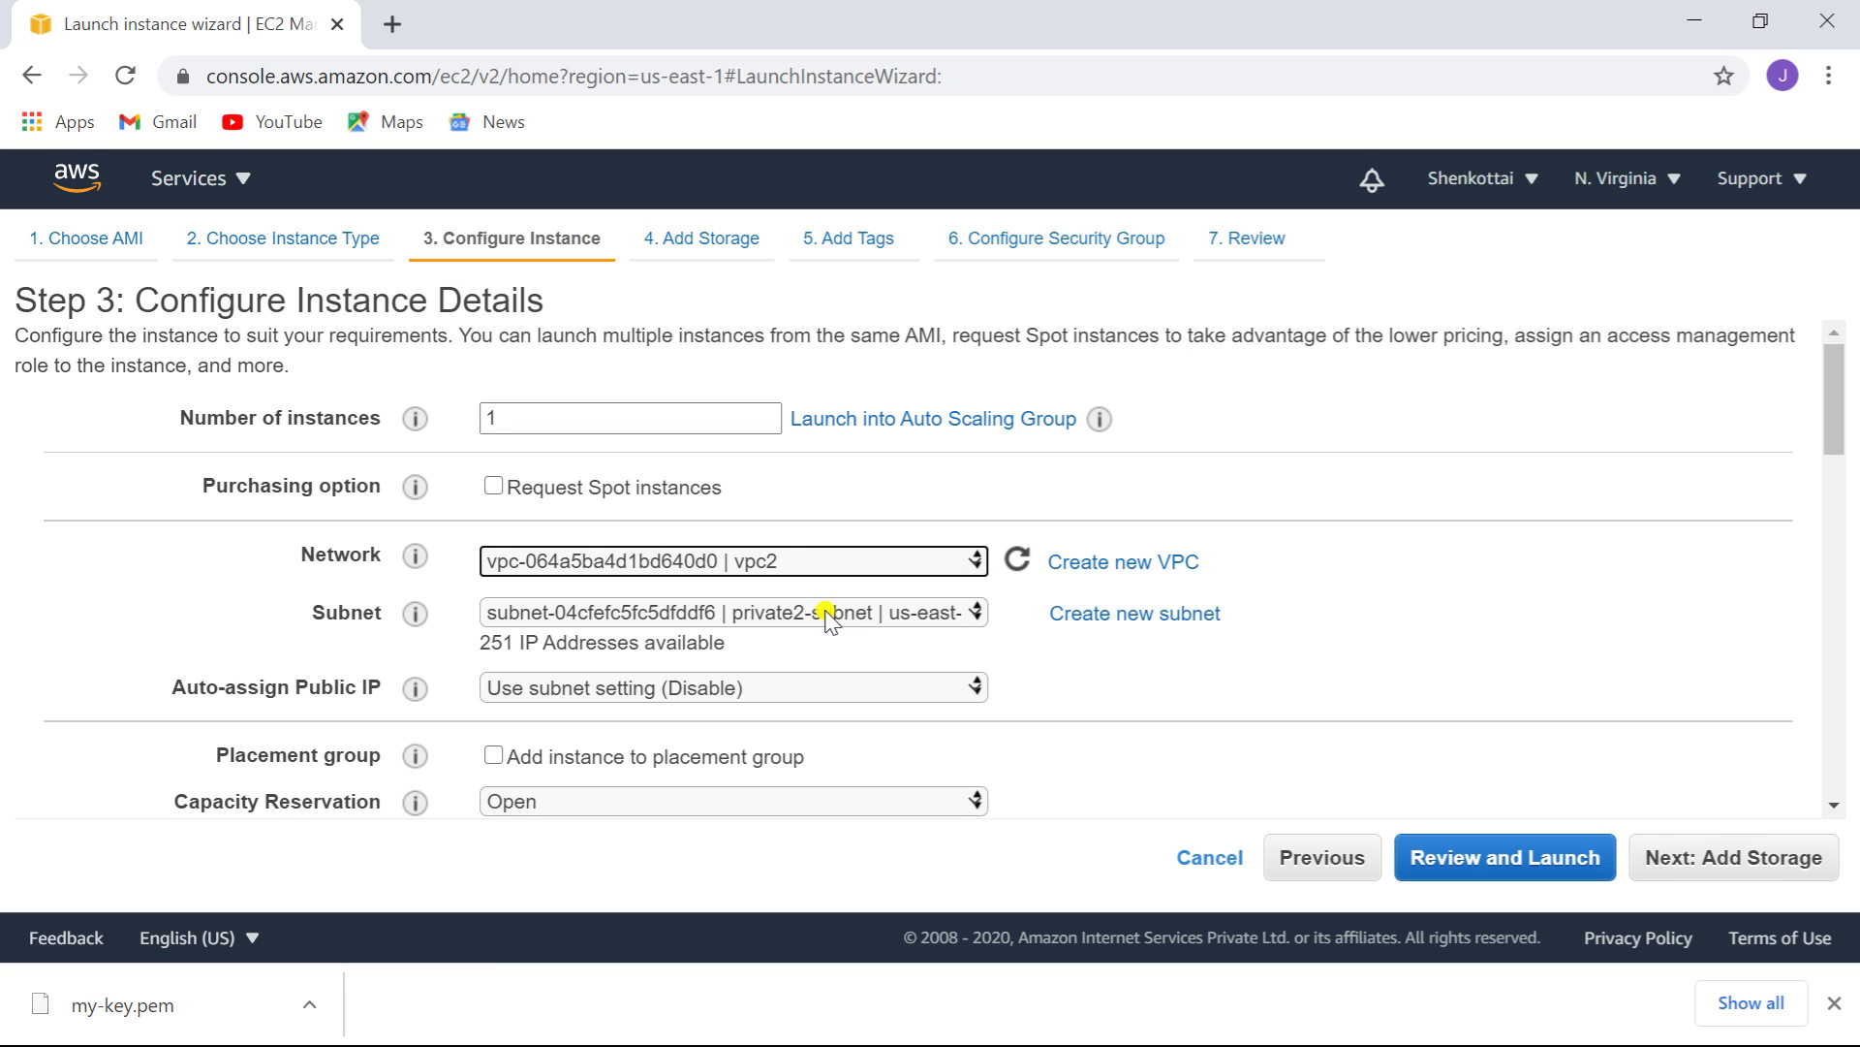
click(978, 617)
click(977, 617)
click(978, 617)
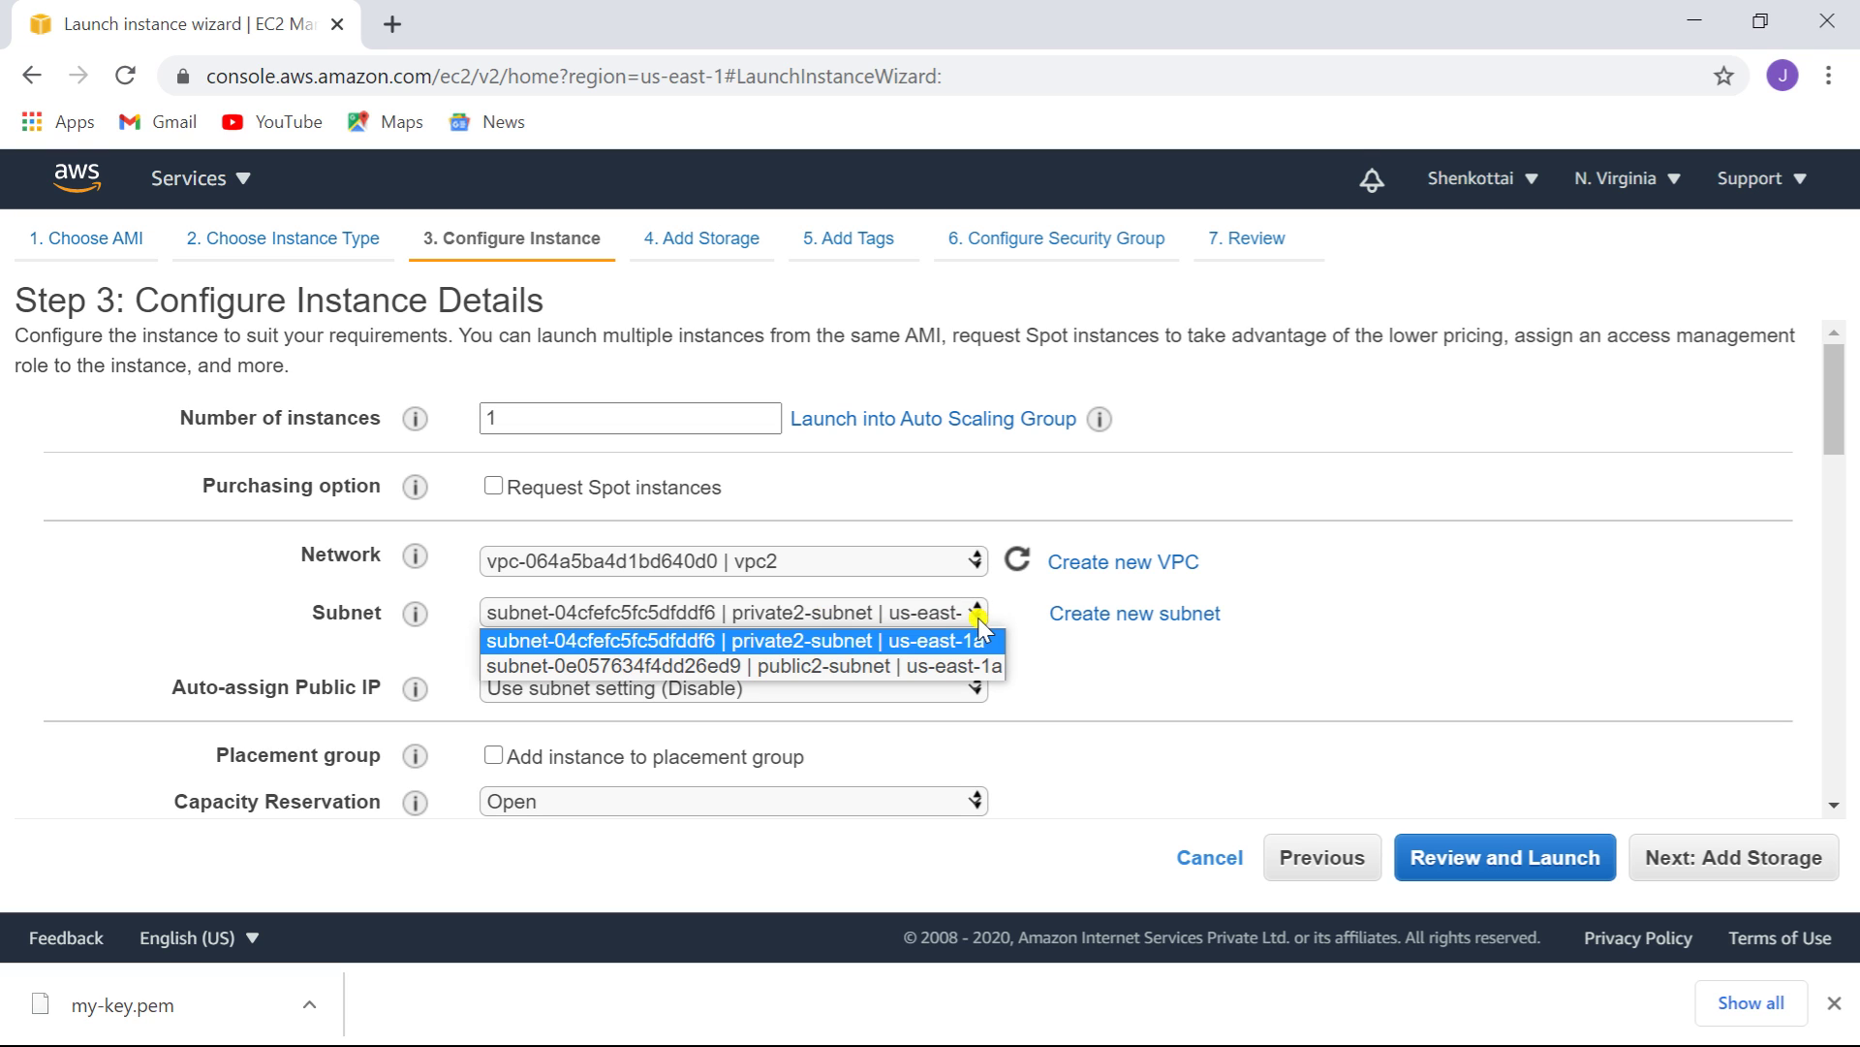
click(878, 667)
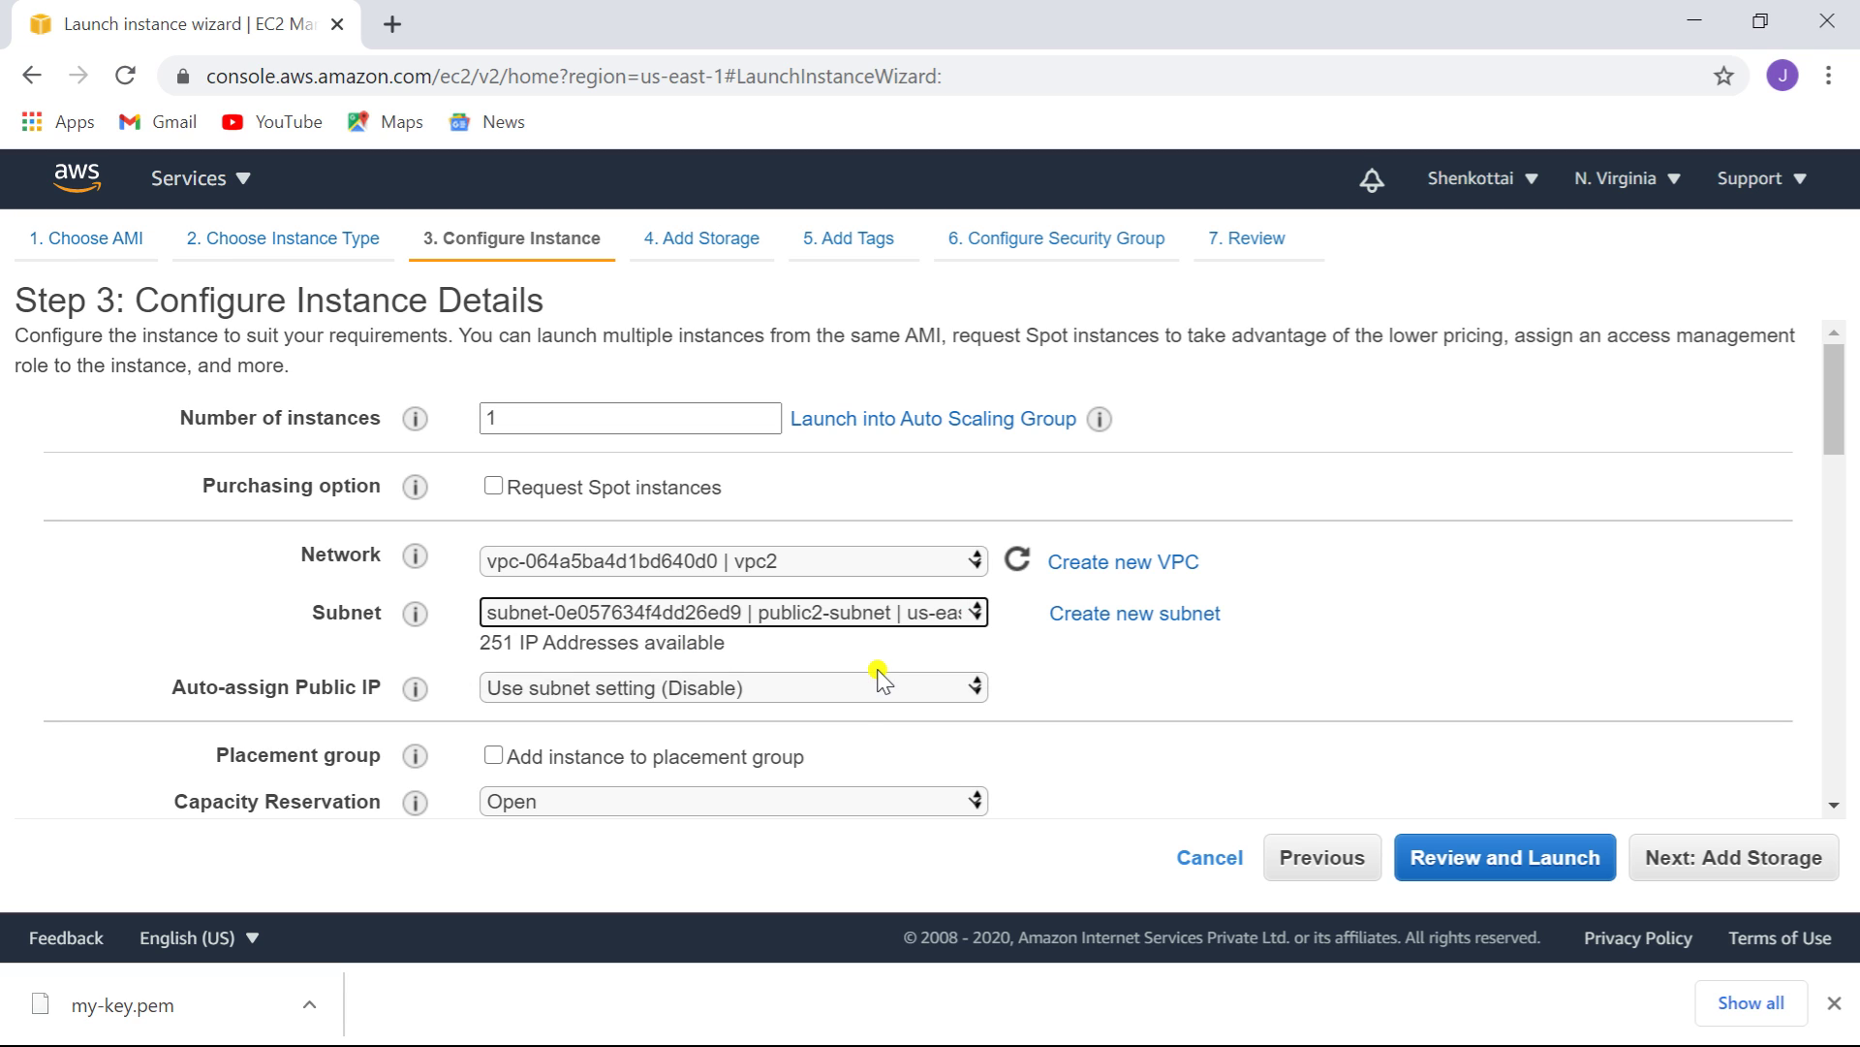
click(974, 688)
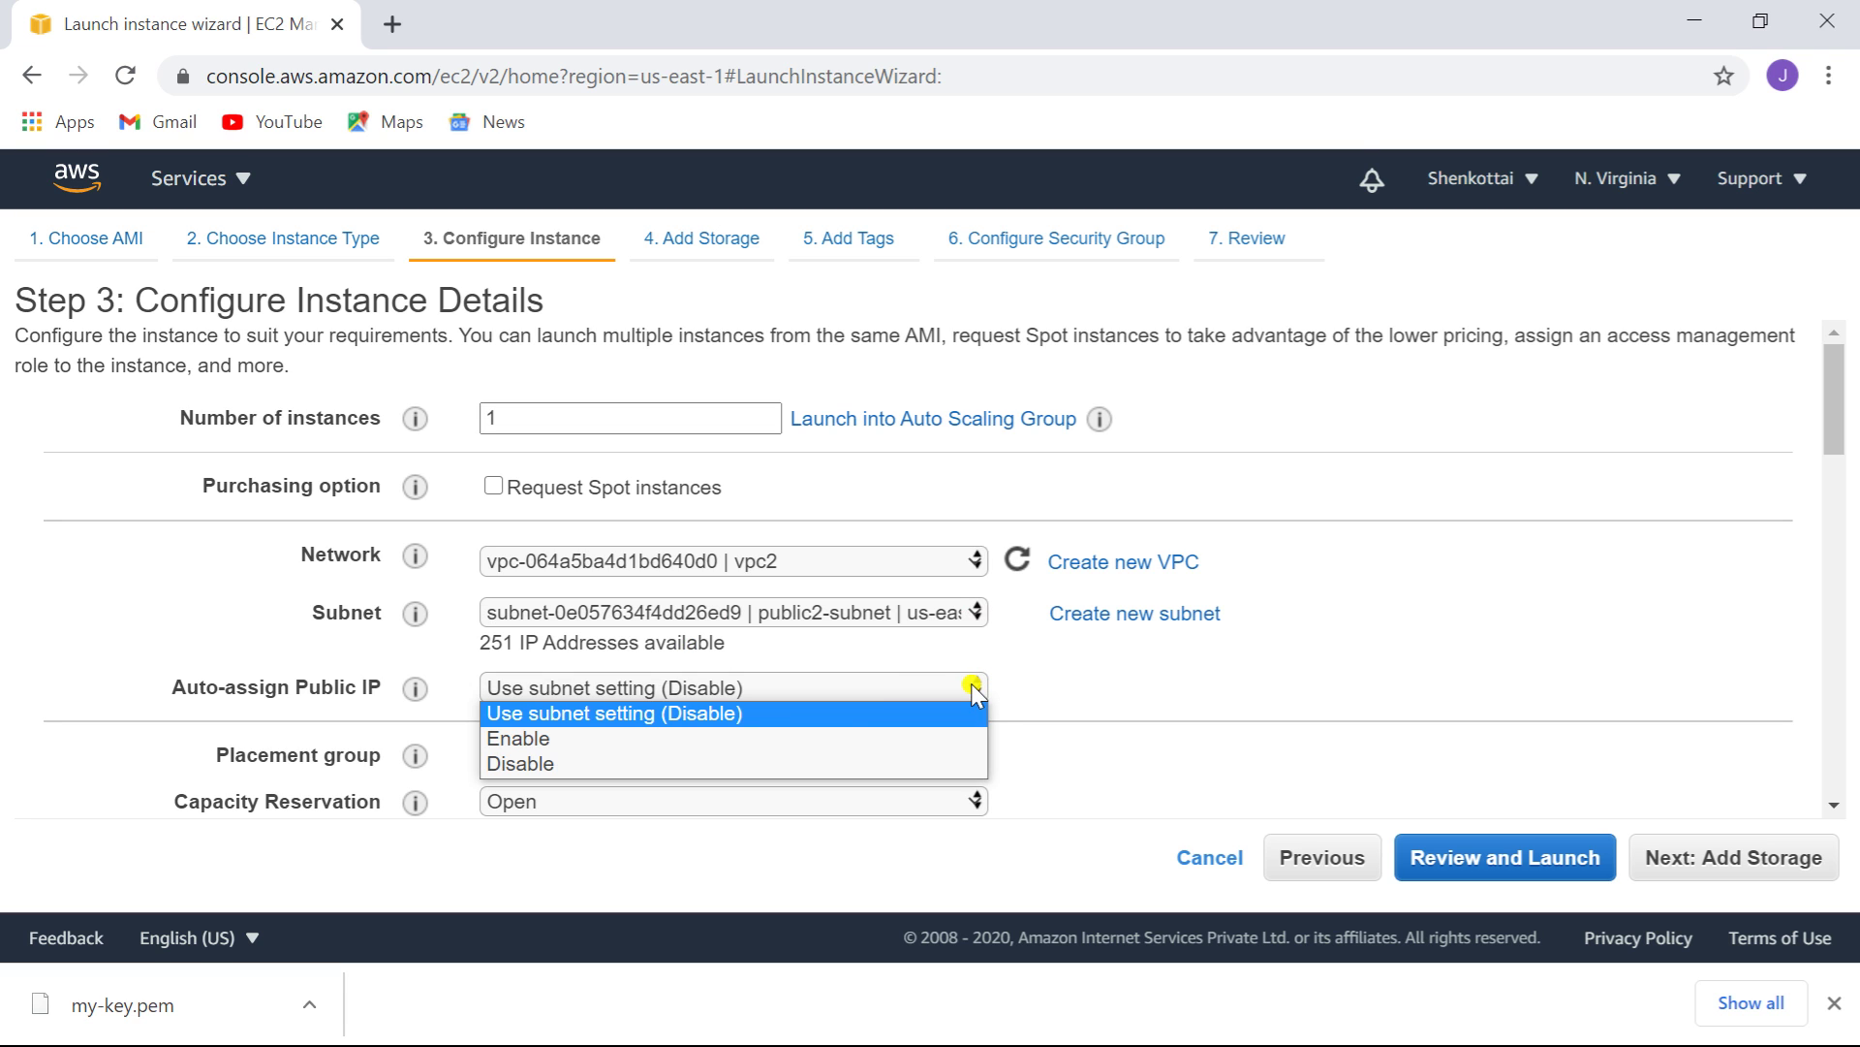
click(826, 739)
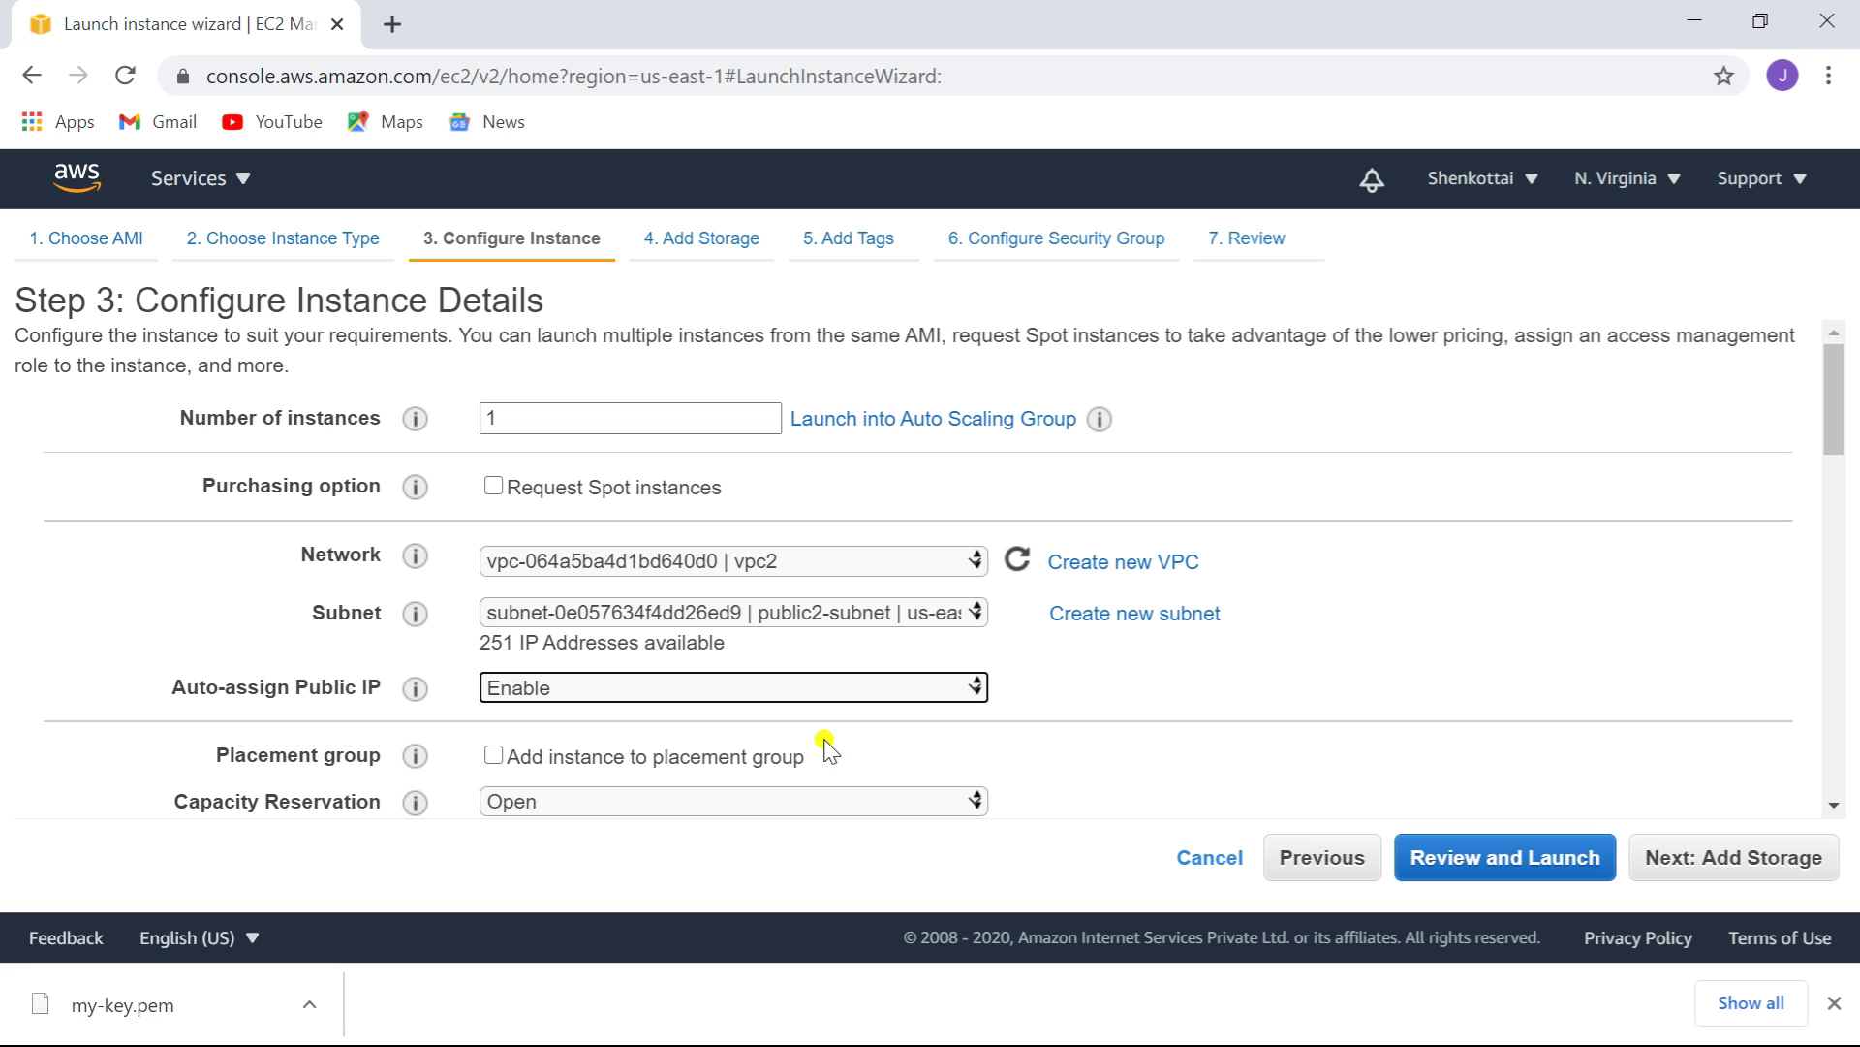
click(1752, 870)
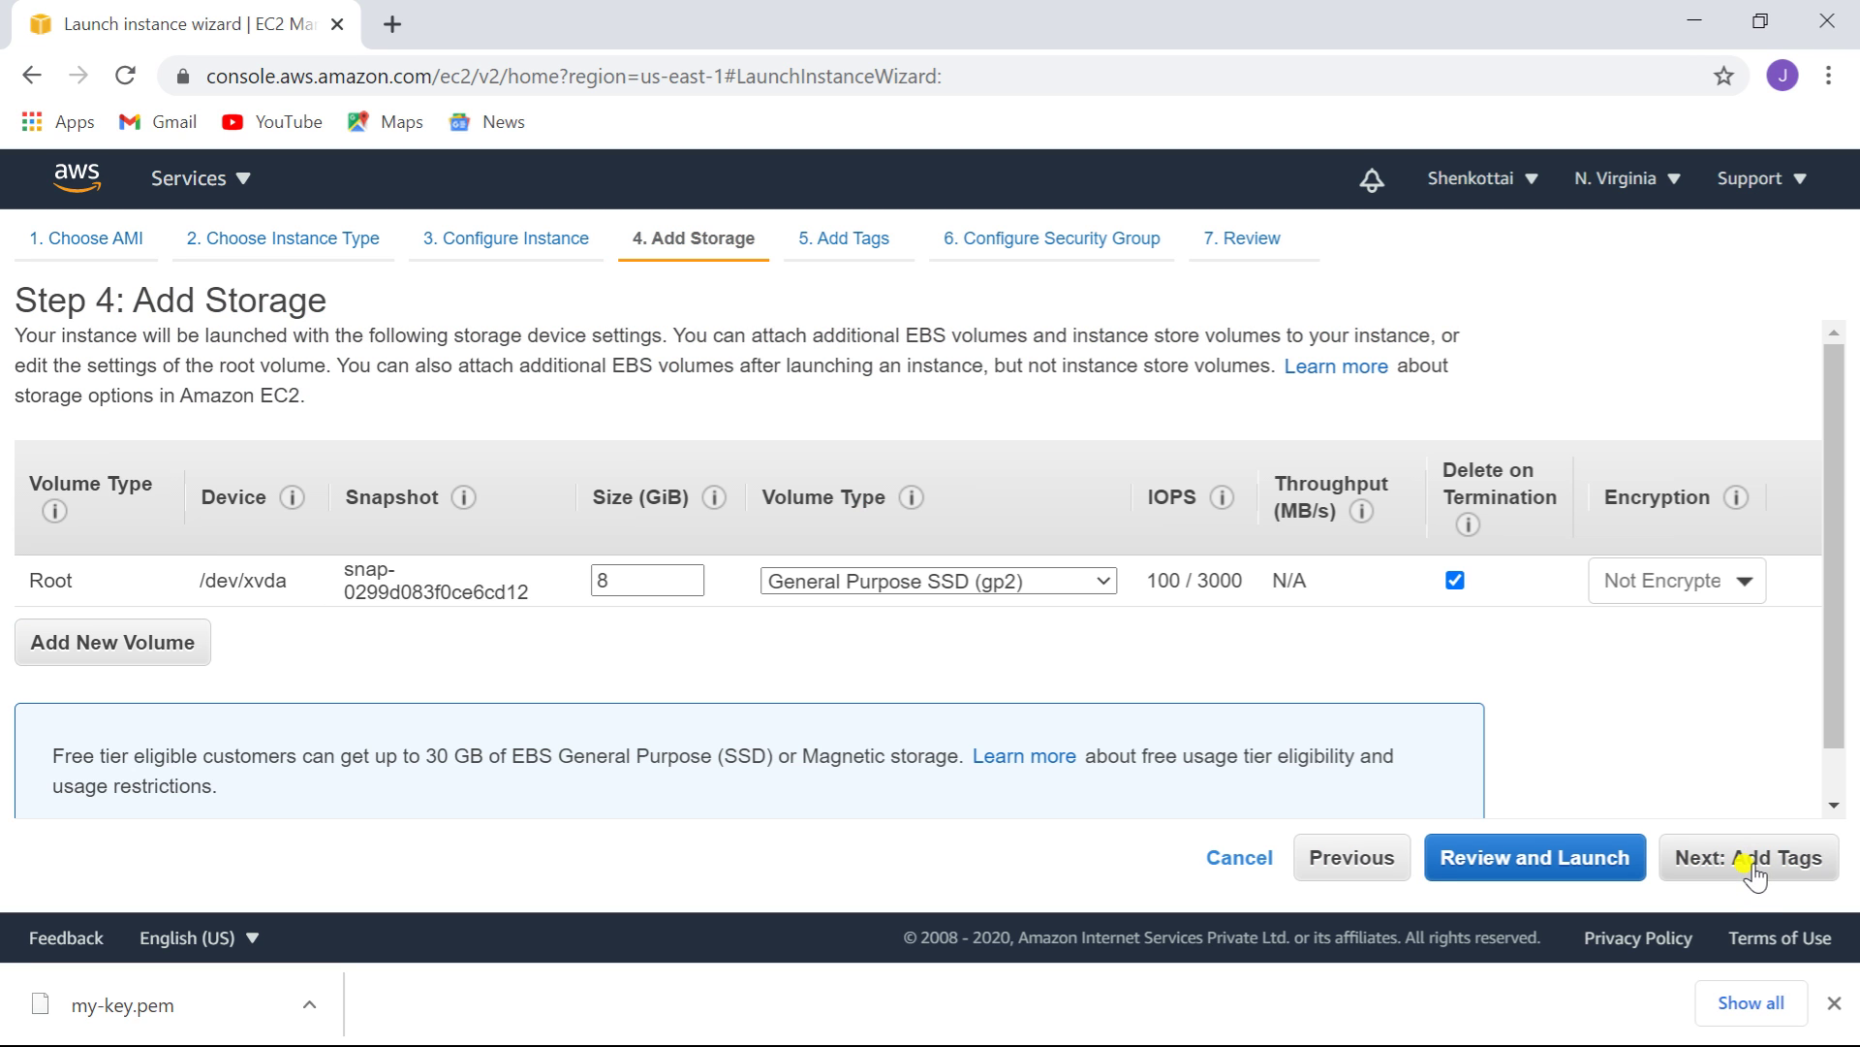
- Keep the default storage, tag the instance with key Name and value instance2, and continue to the security group settings
click(1752, 871)
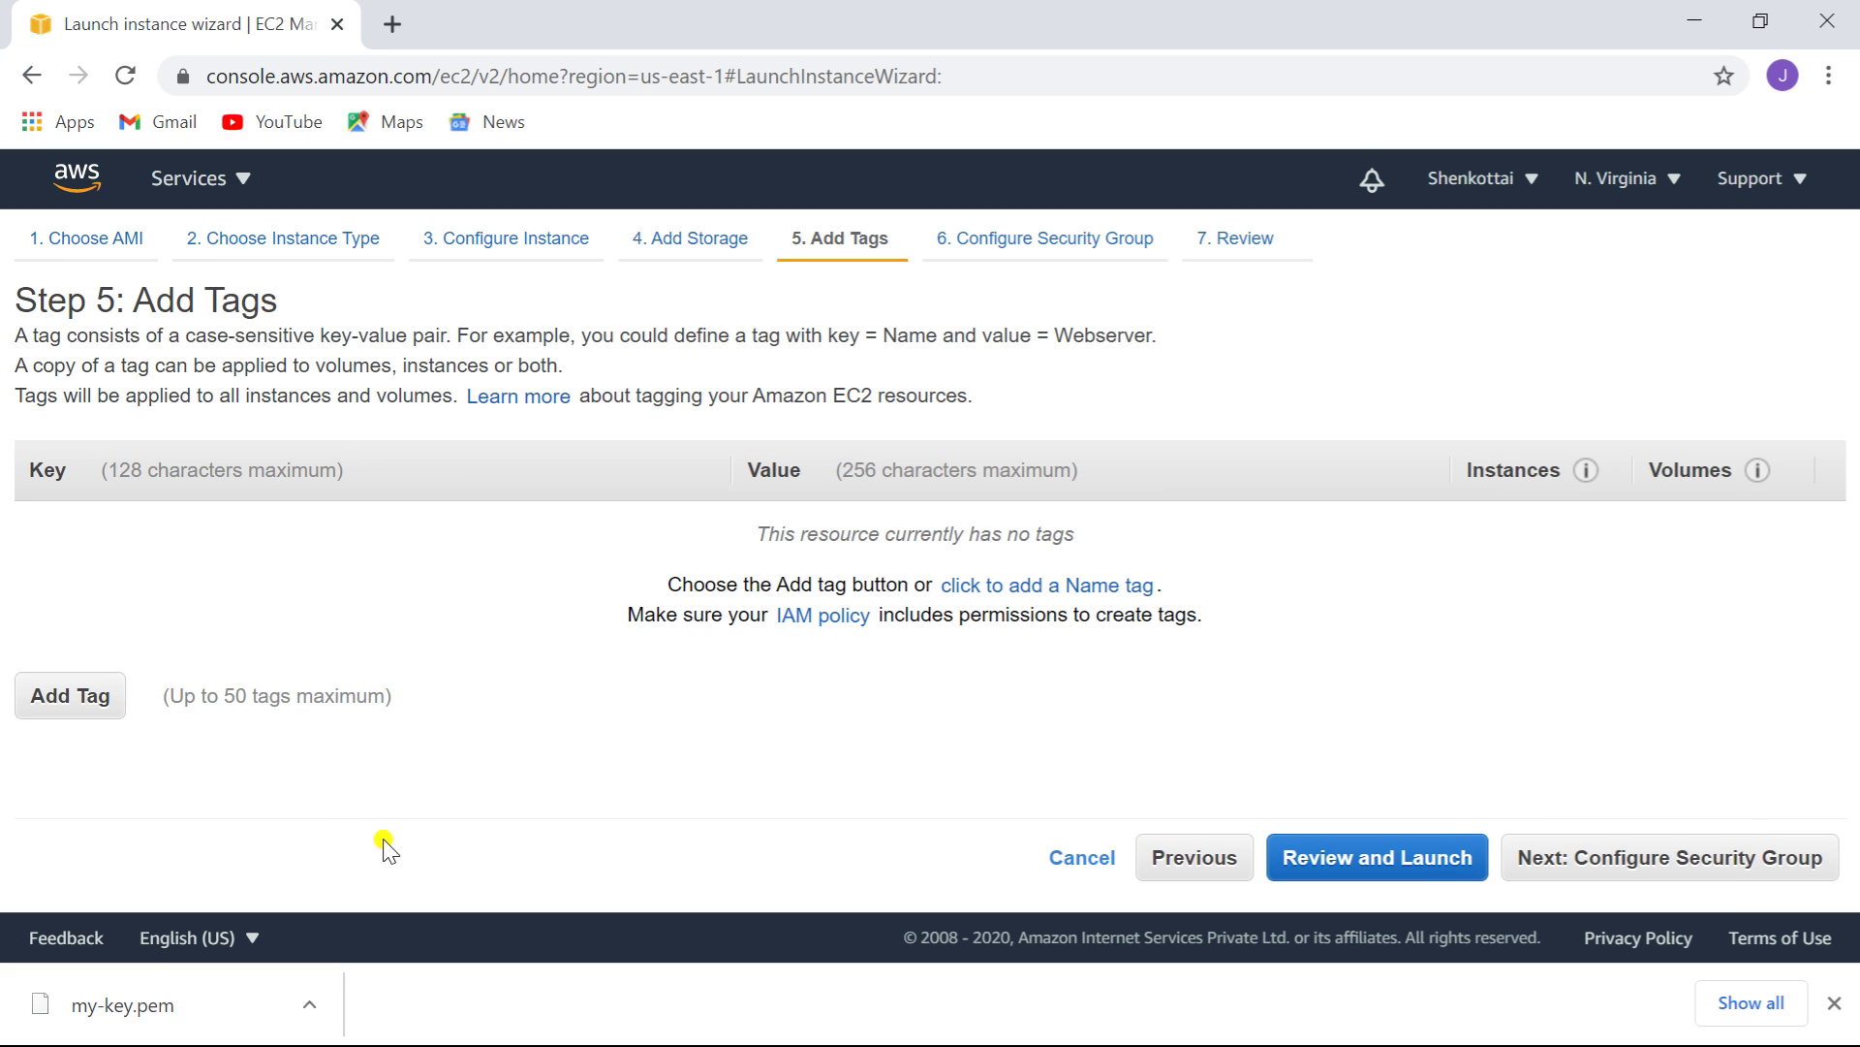
click(60, 696)
text(N)
click(80, 602)
key(Tab)
text(instance)
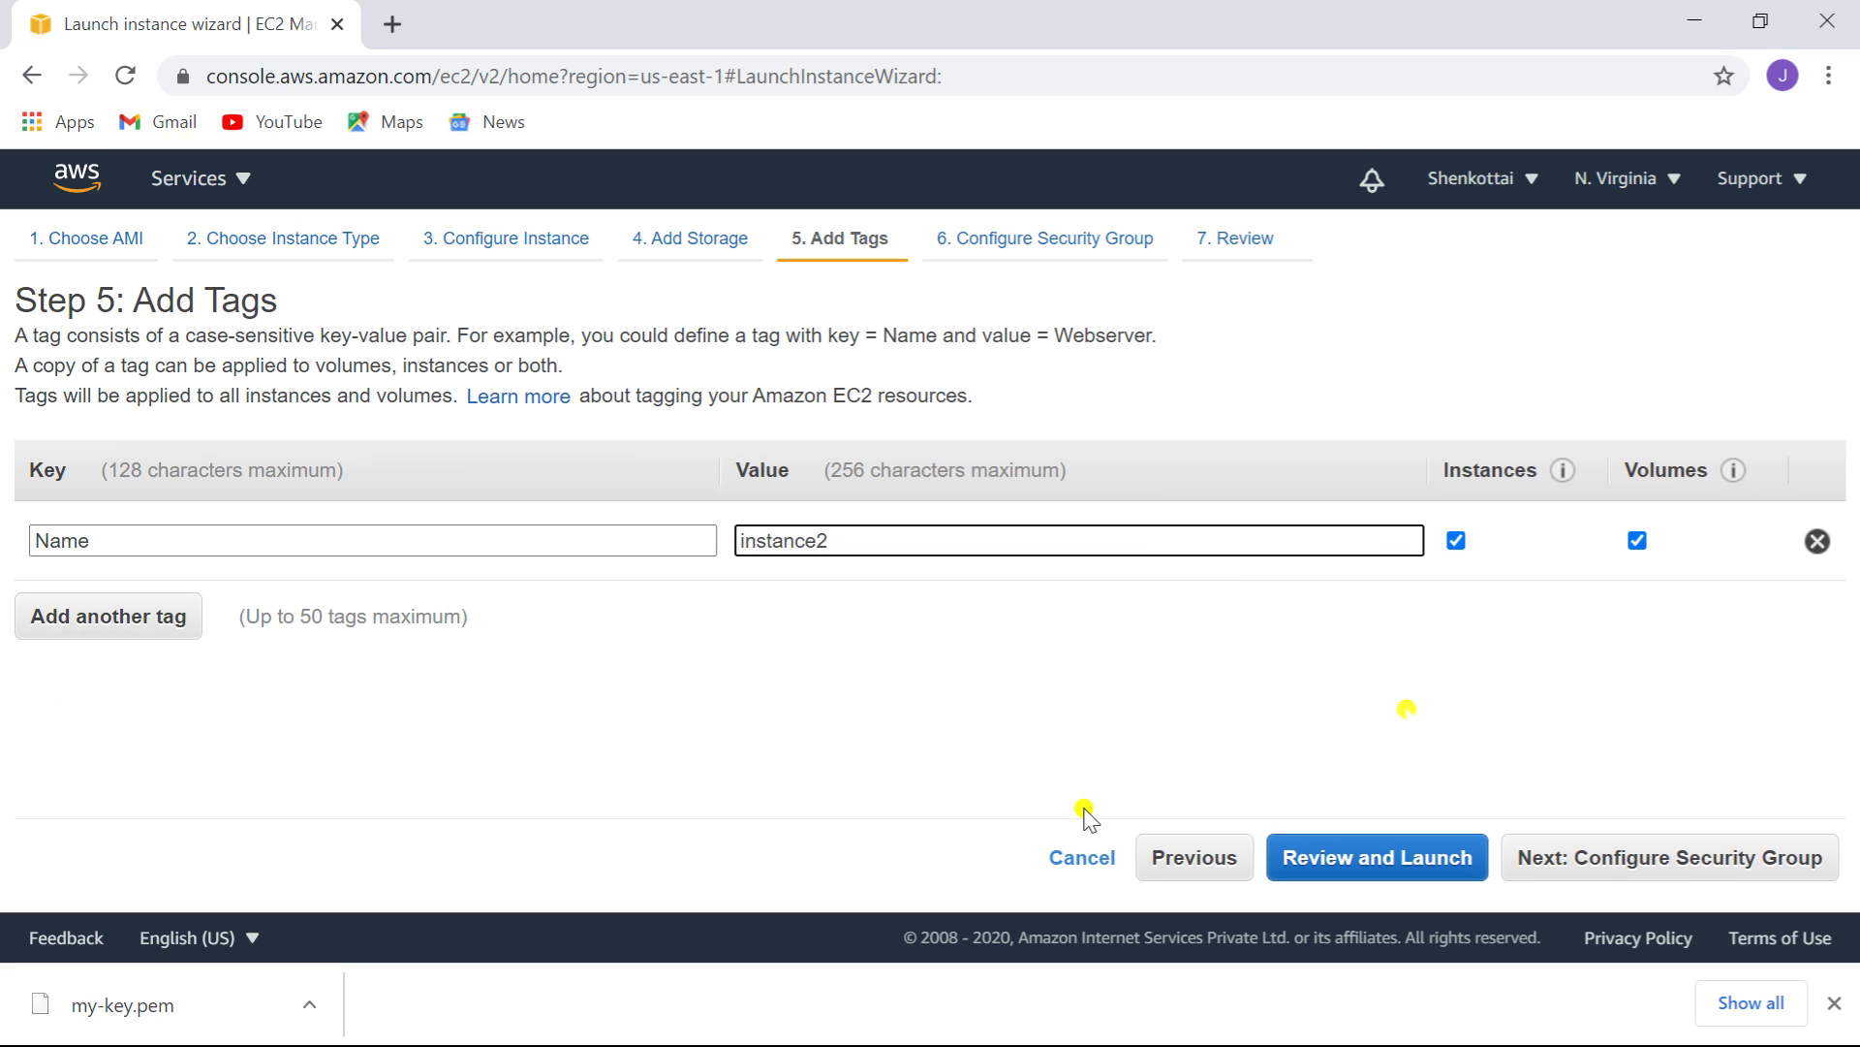
click(1683, 859)
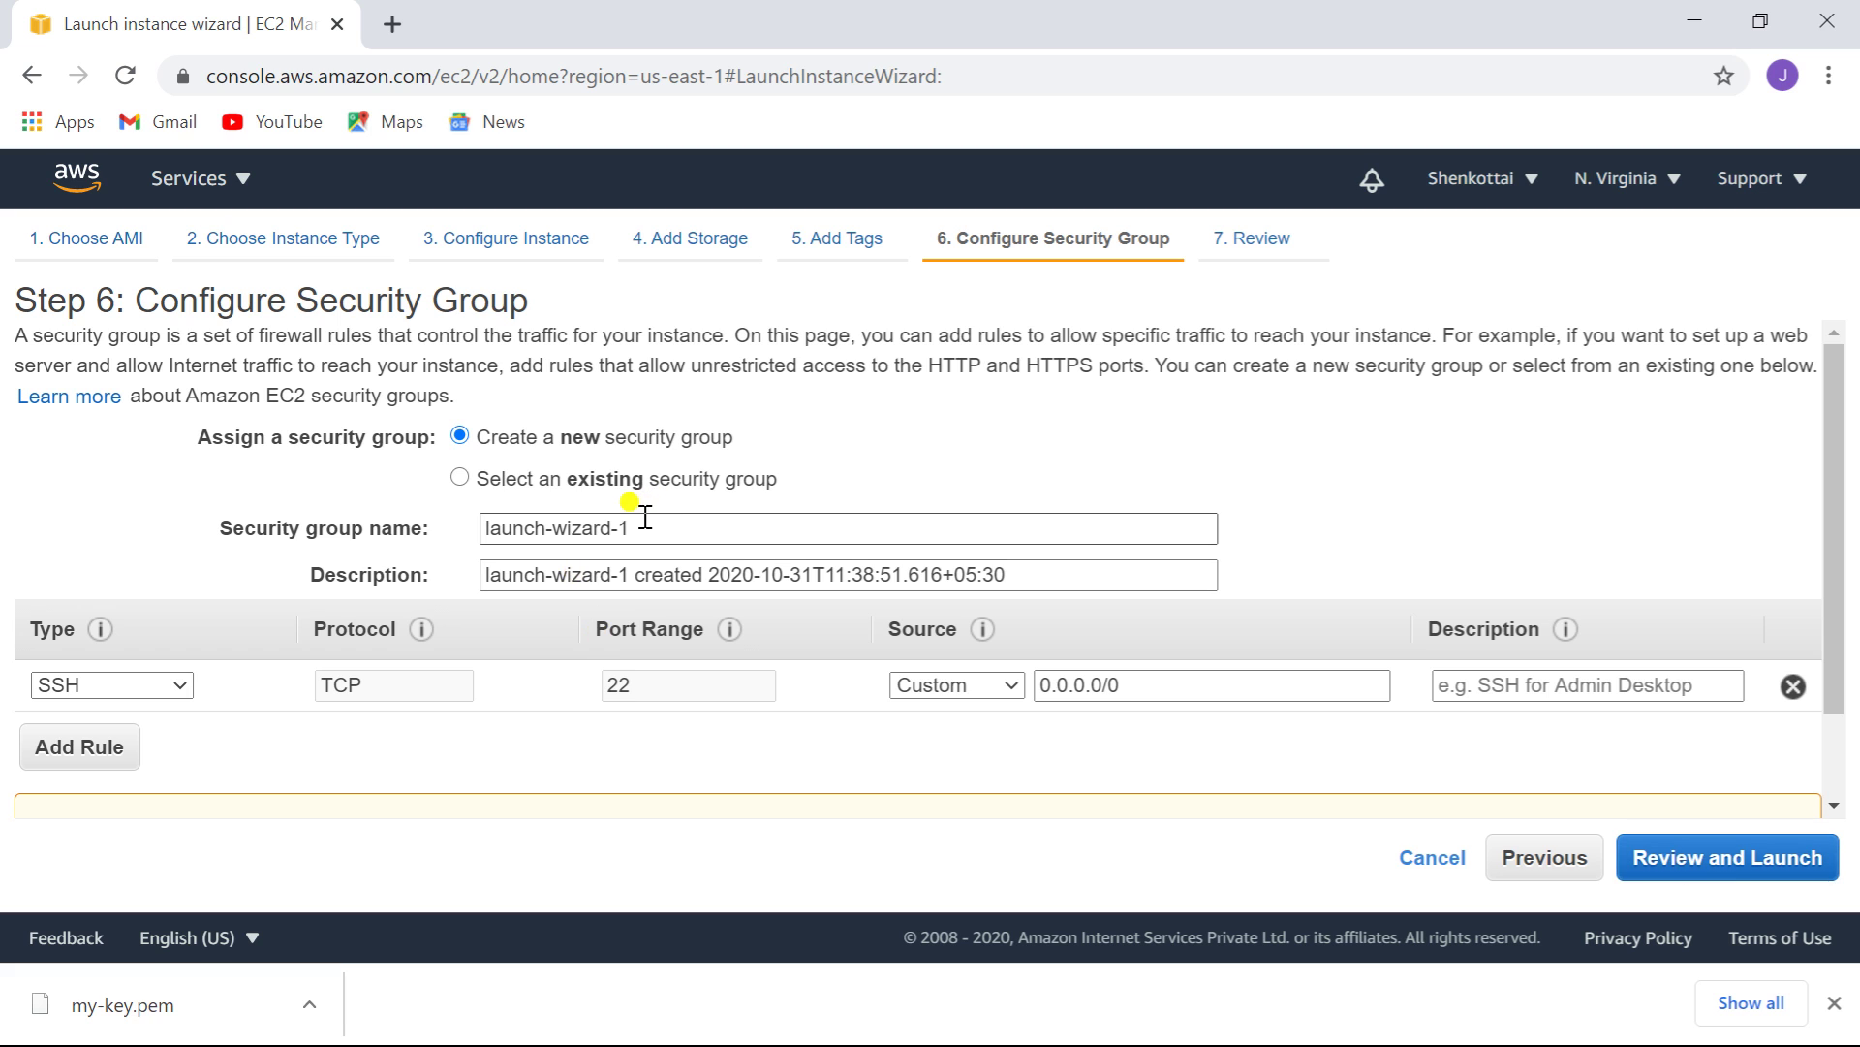
click(461, 477)
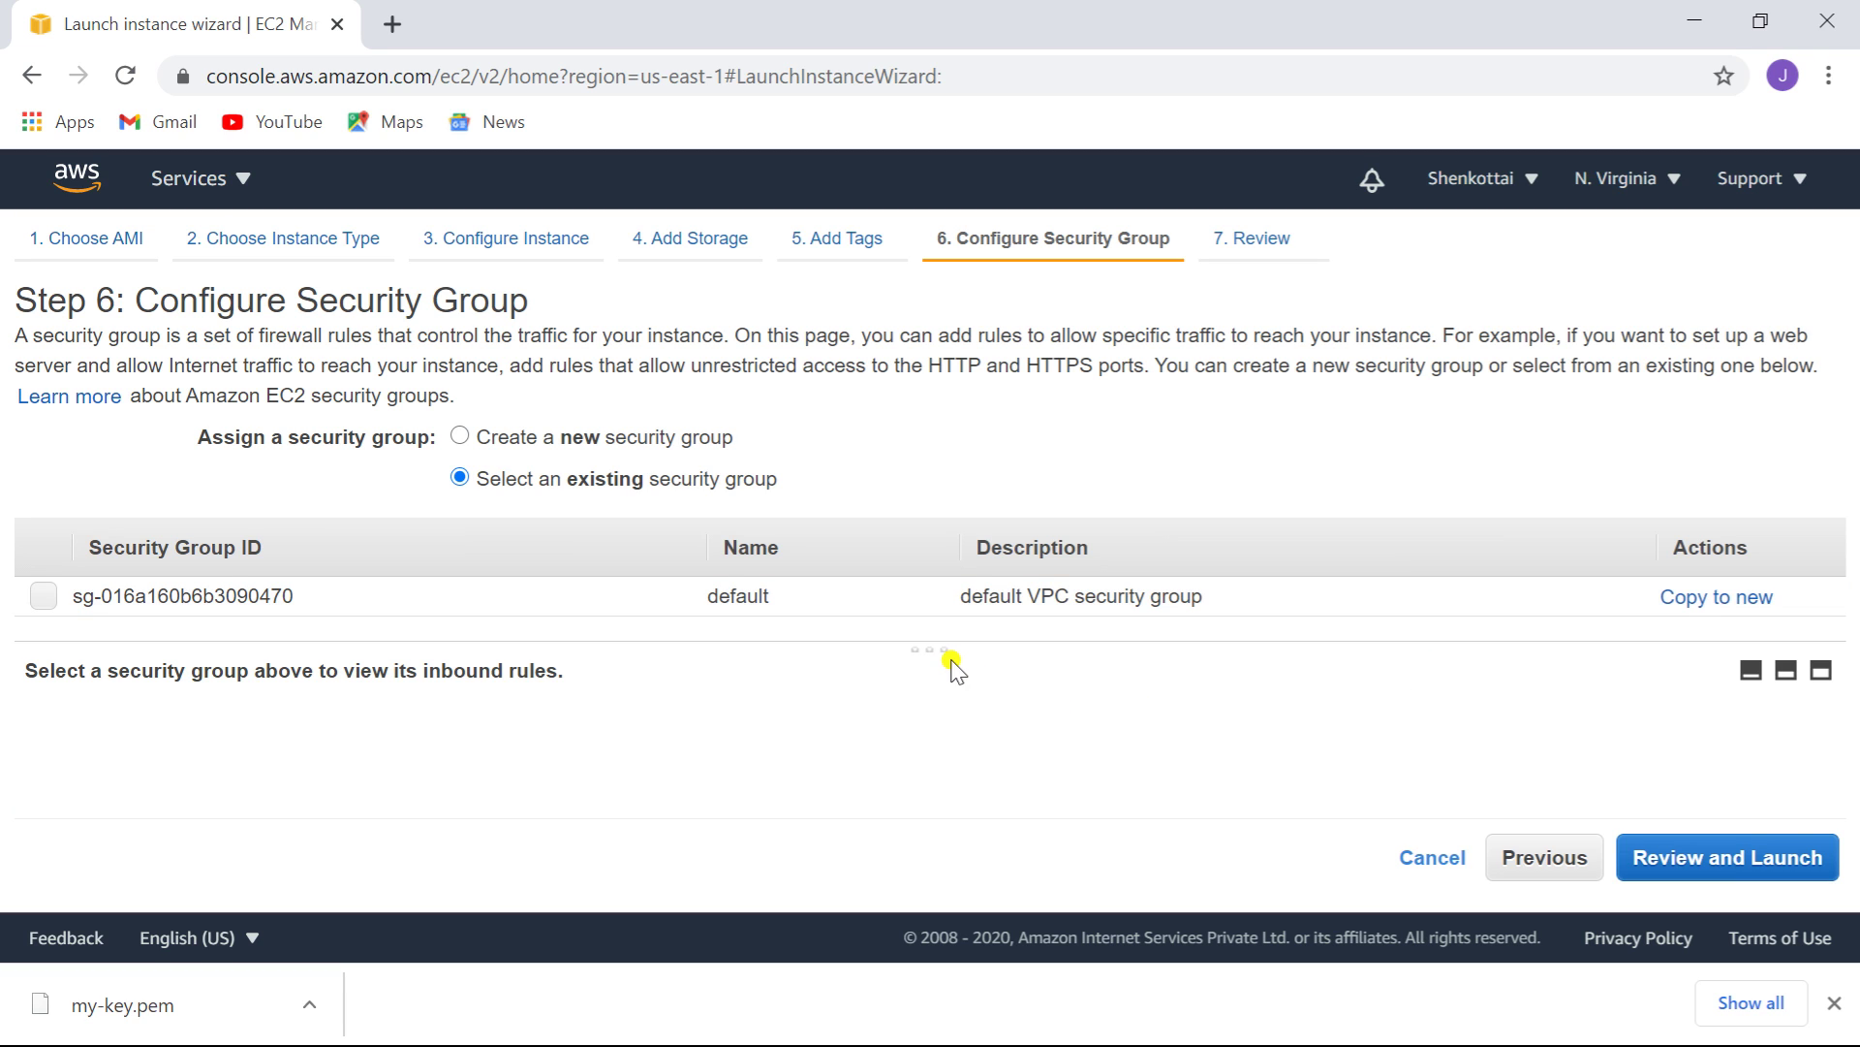
drag(927, 648, 921, 704)
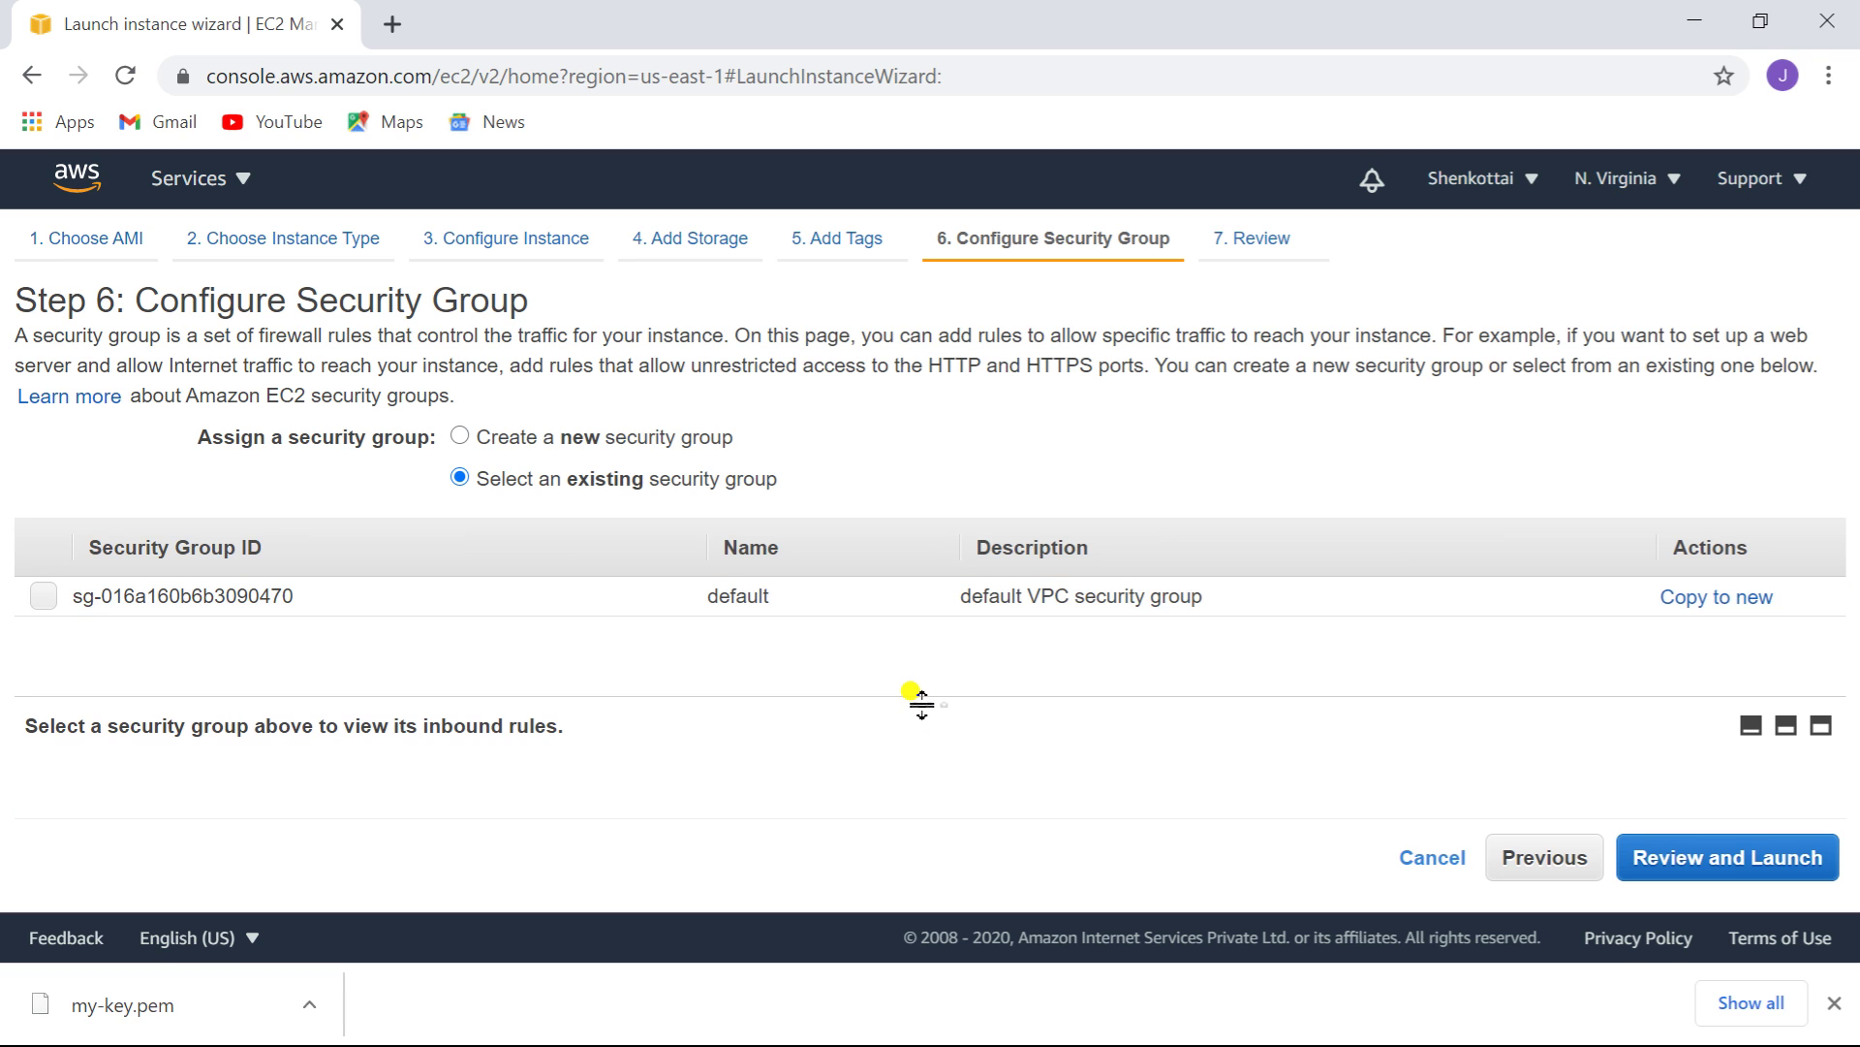
click(461, 436)
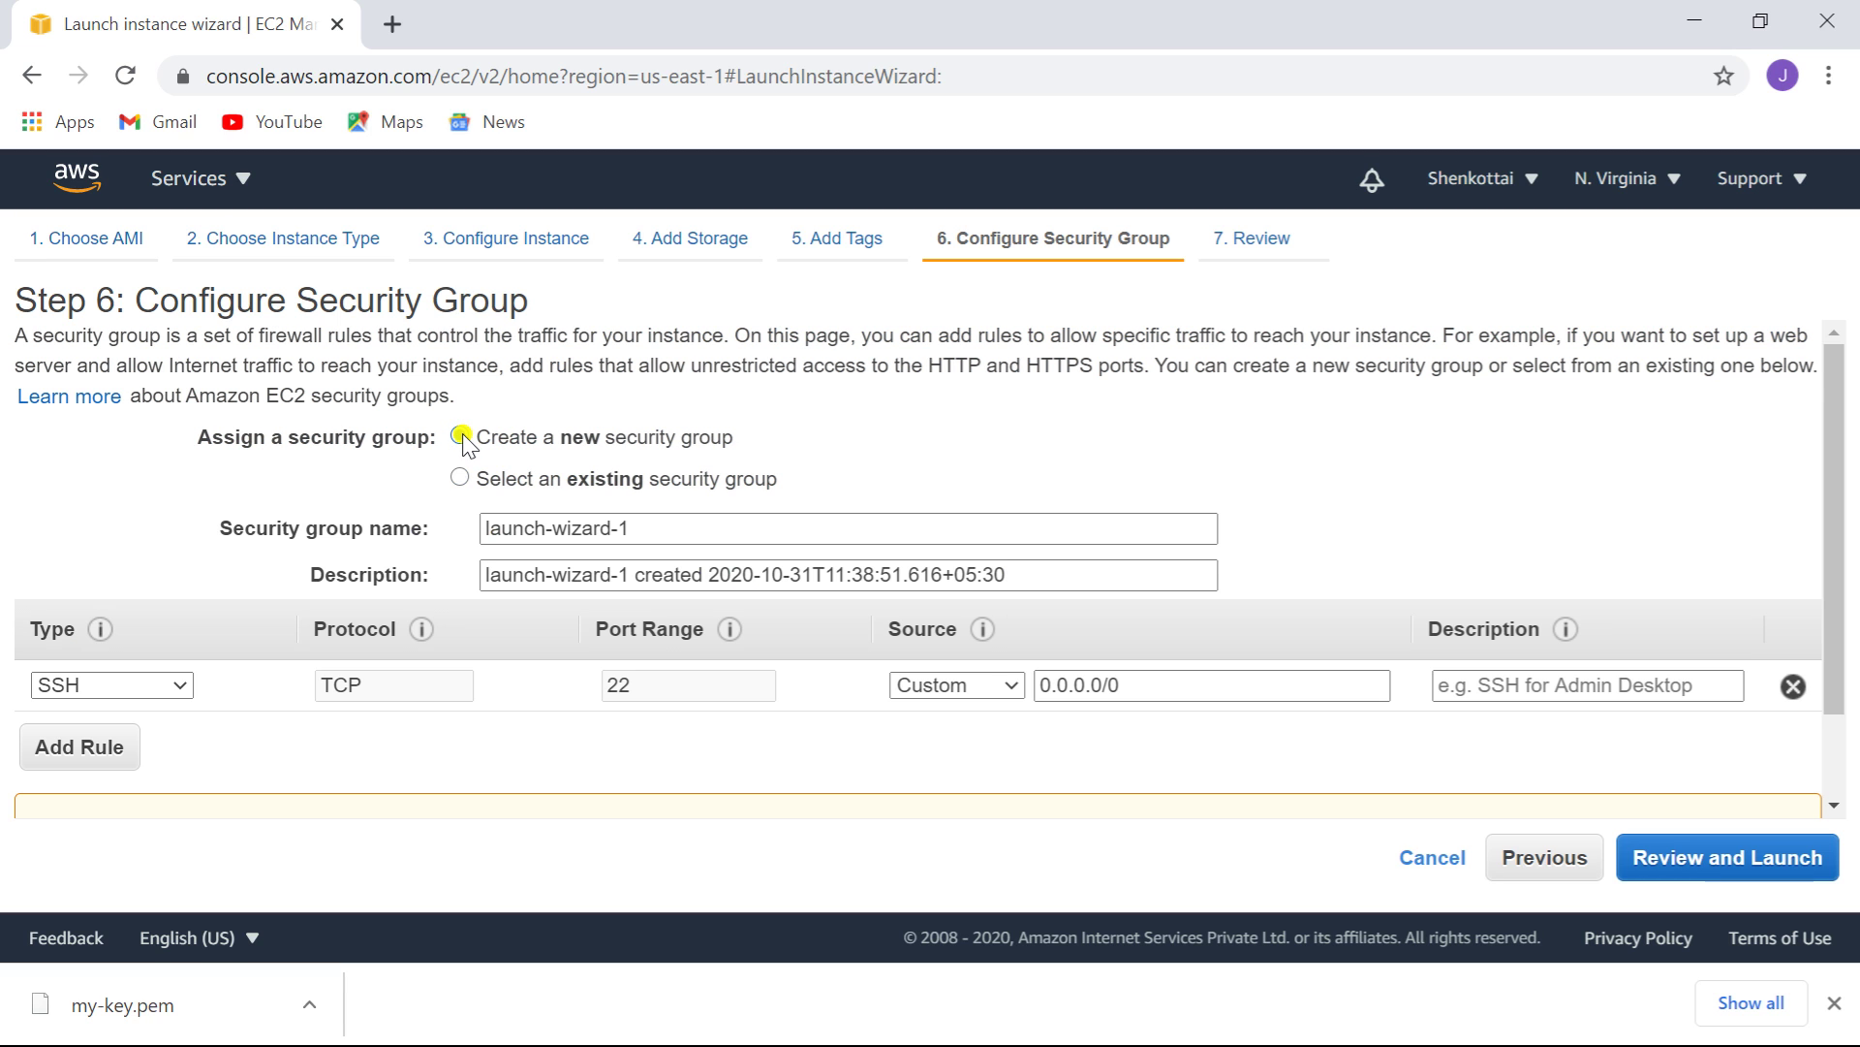
- Name the new security group "sg for vpc2" and continue to the launch review
drag(639, 528, 483, 528)
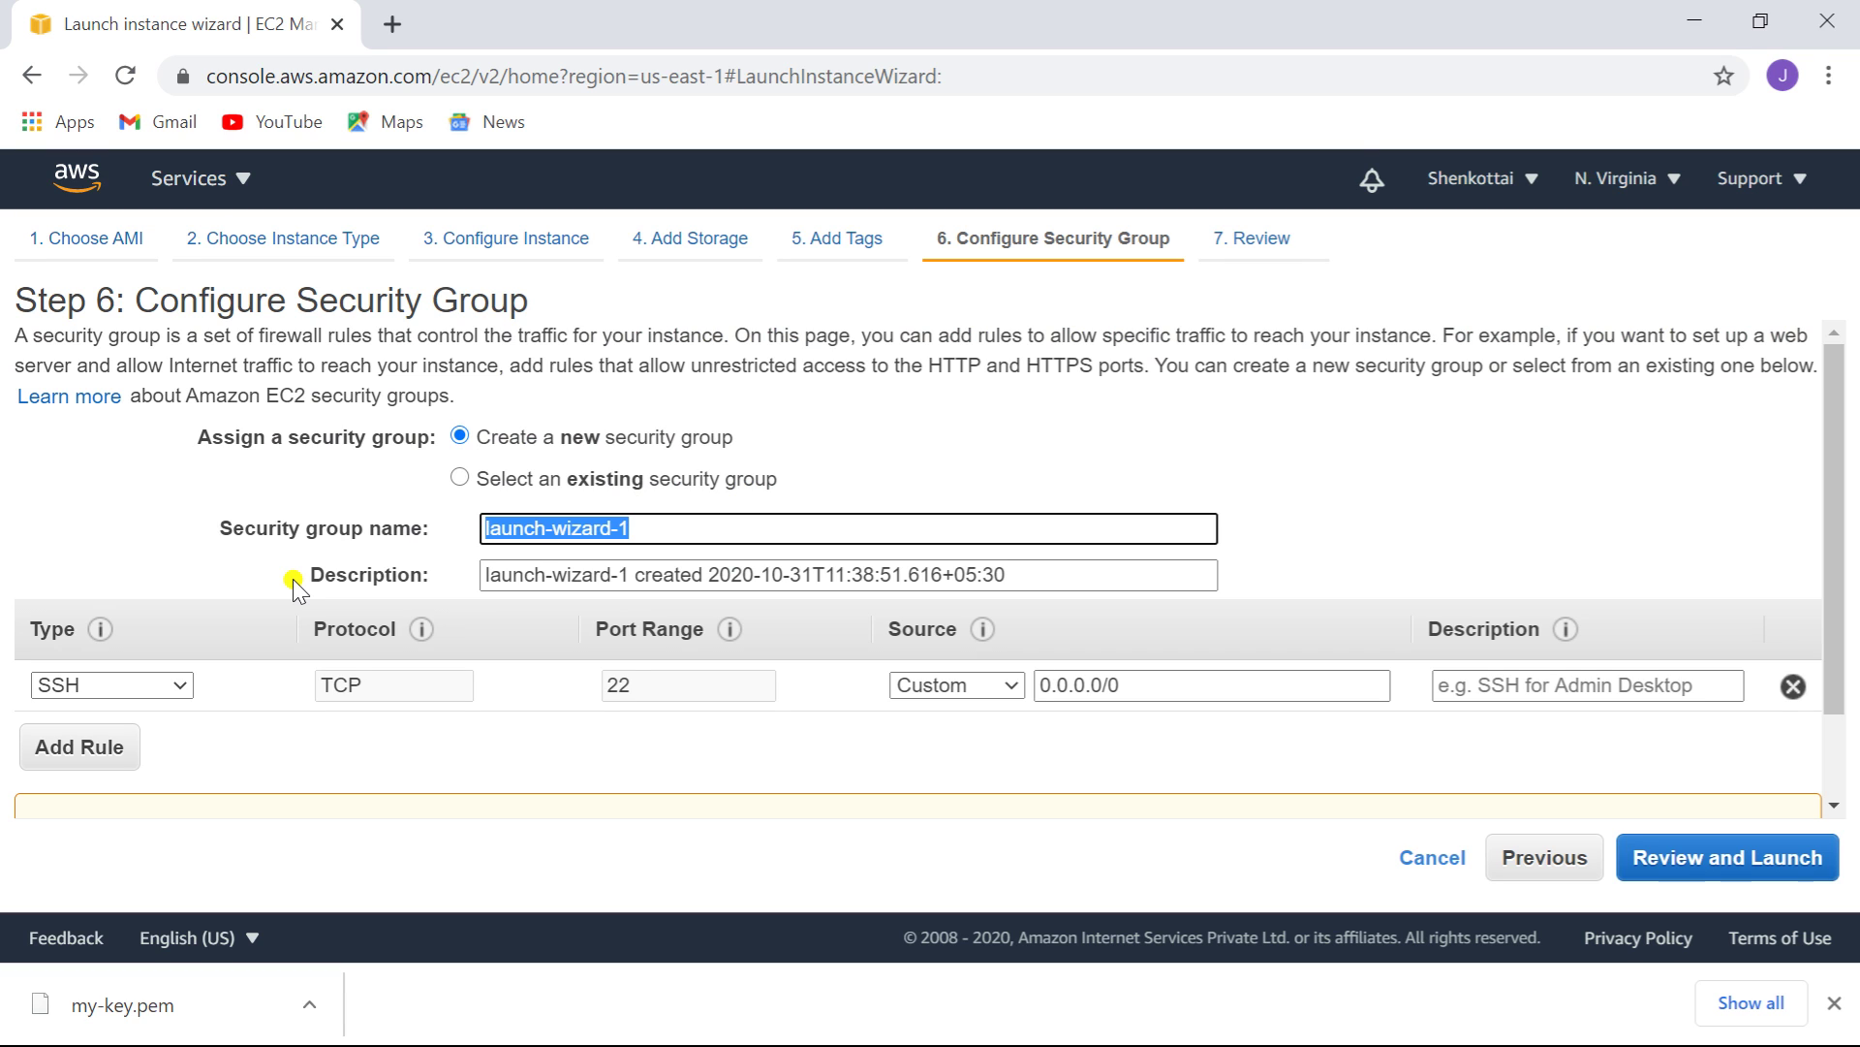
text(g)
key(BackSpace)
text(sg for v)
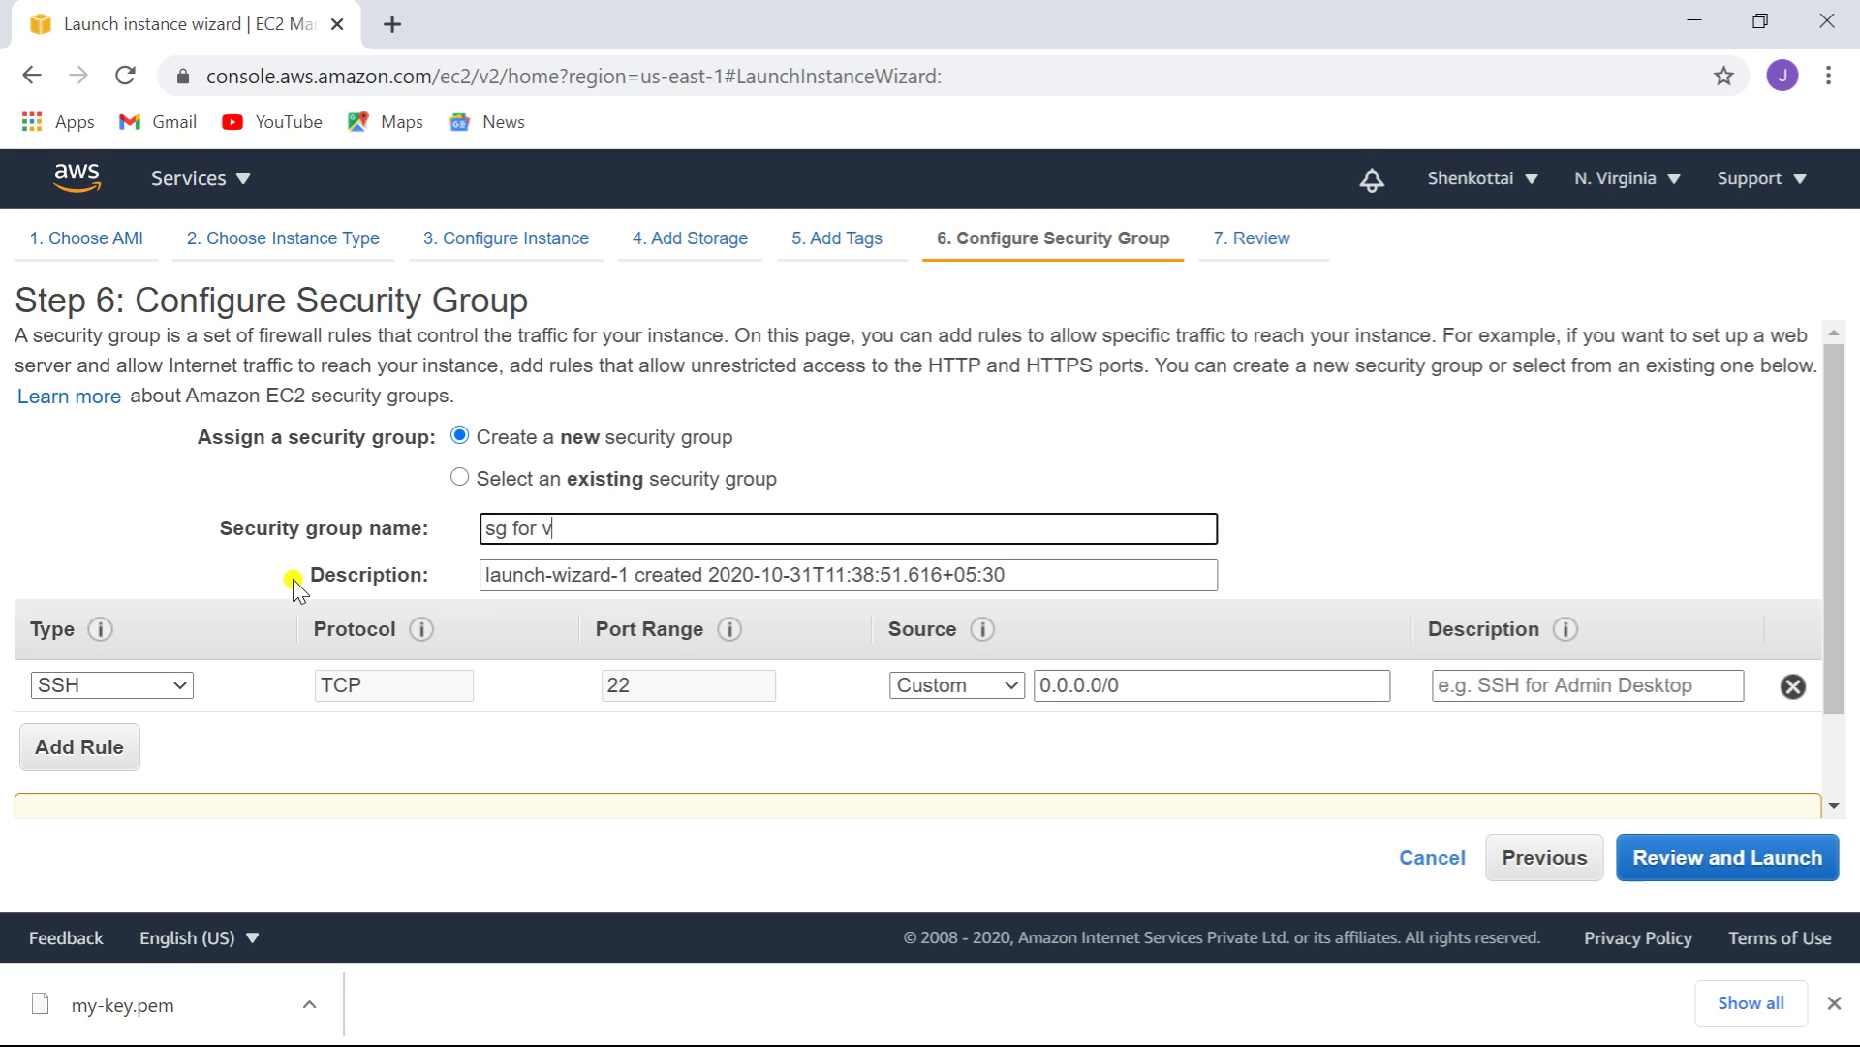
text(pc2)
click(1754, 861)
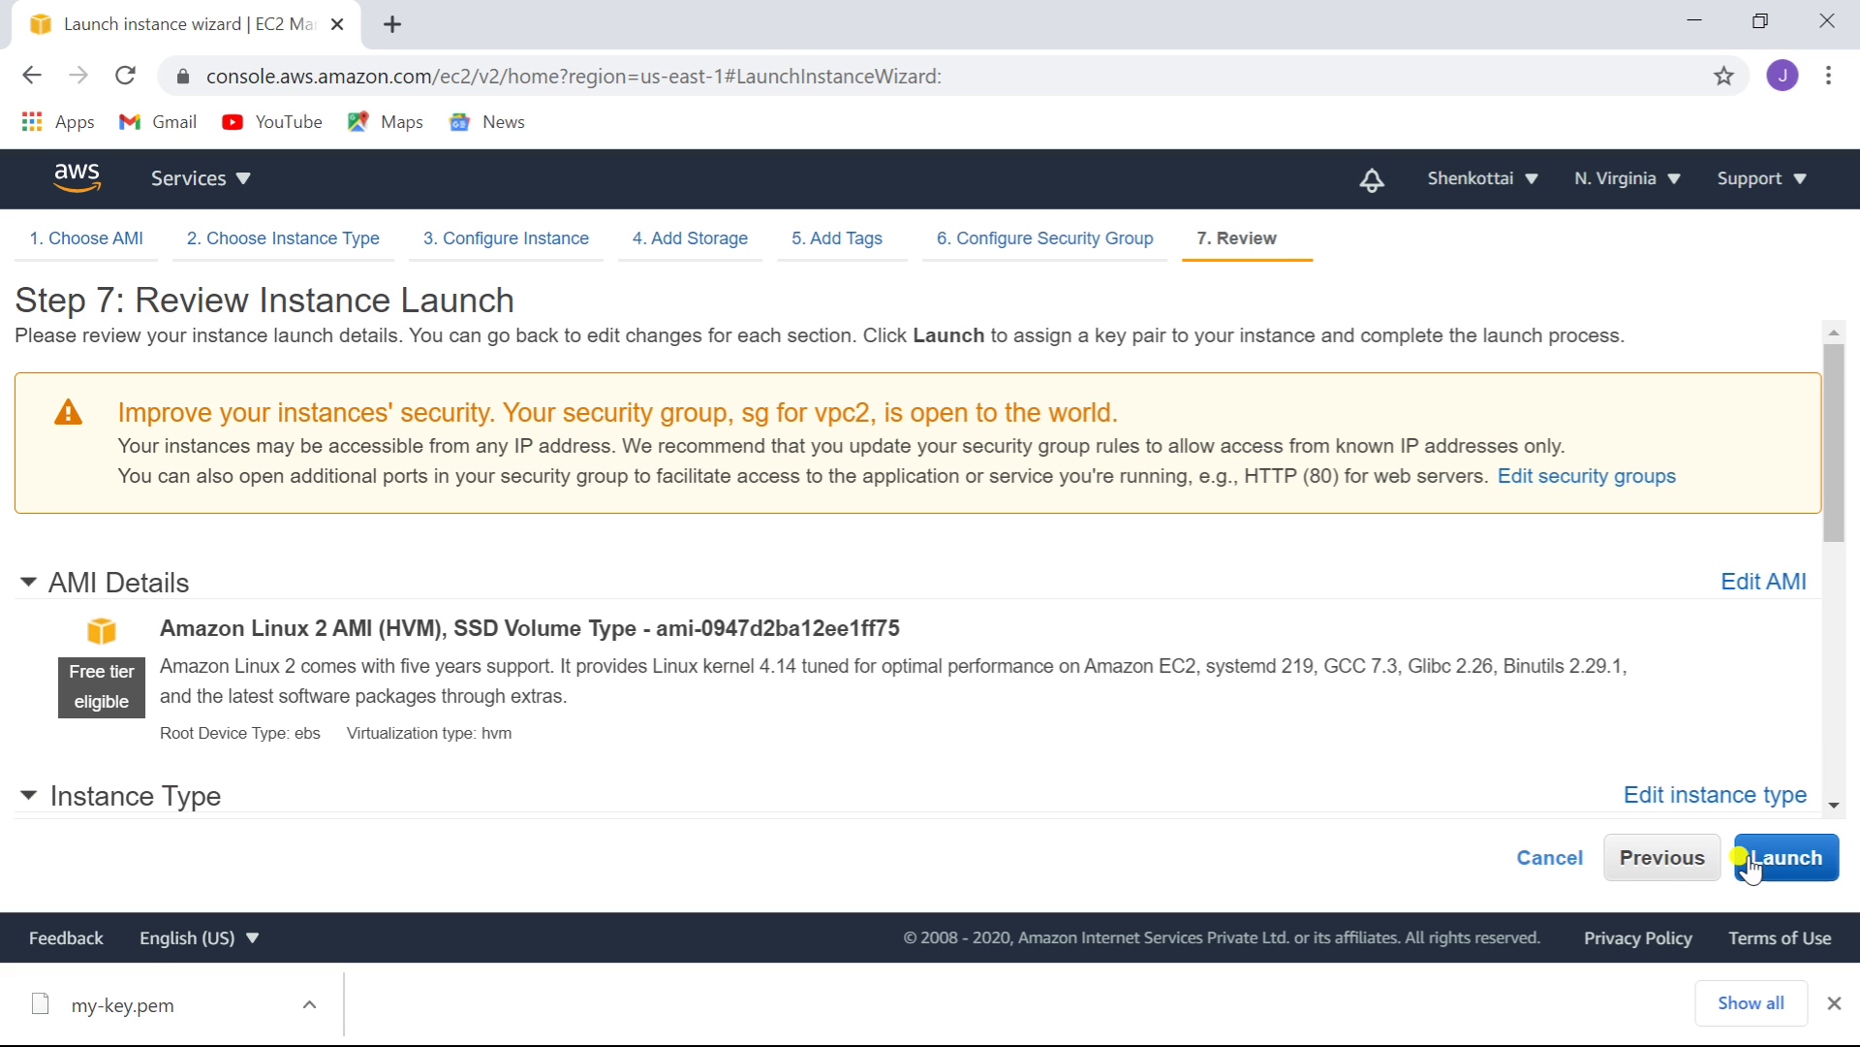
- Launch the second instance with the existing key pair my-key, acknowledging access to its private key file
click(1754, 861)
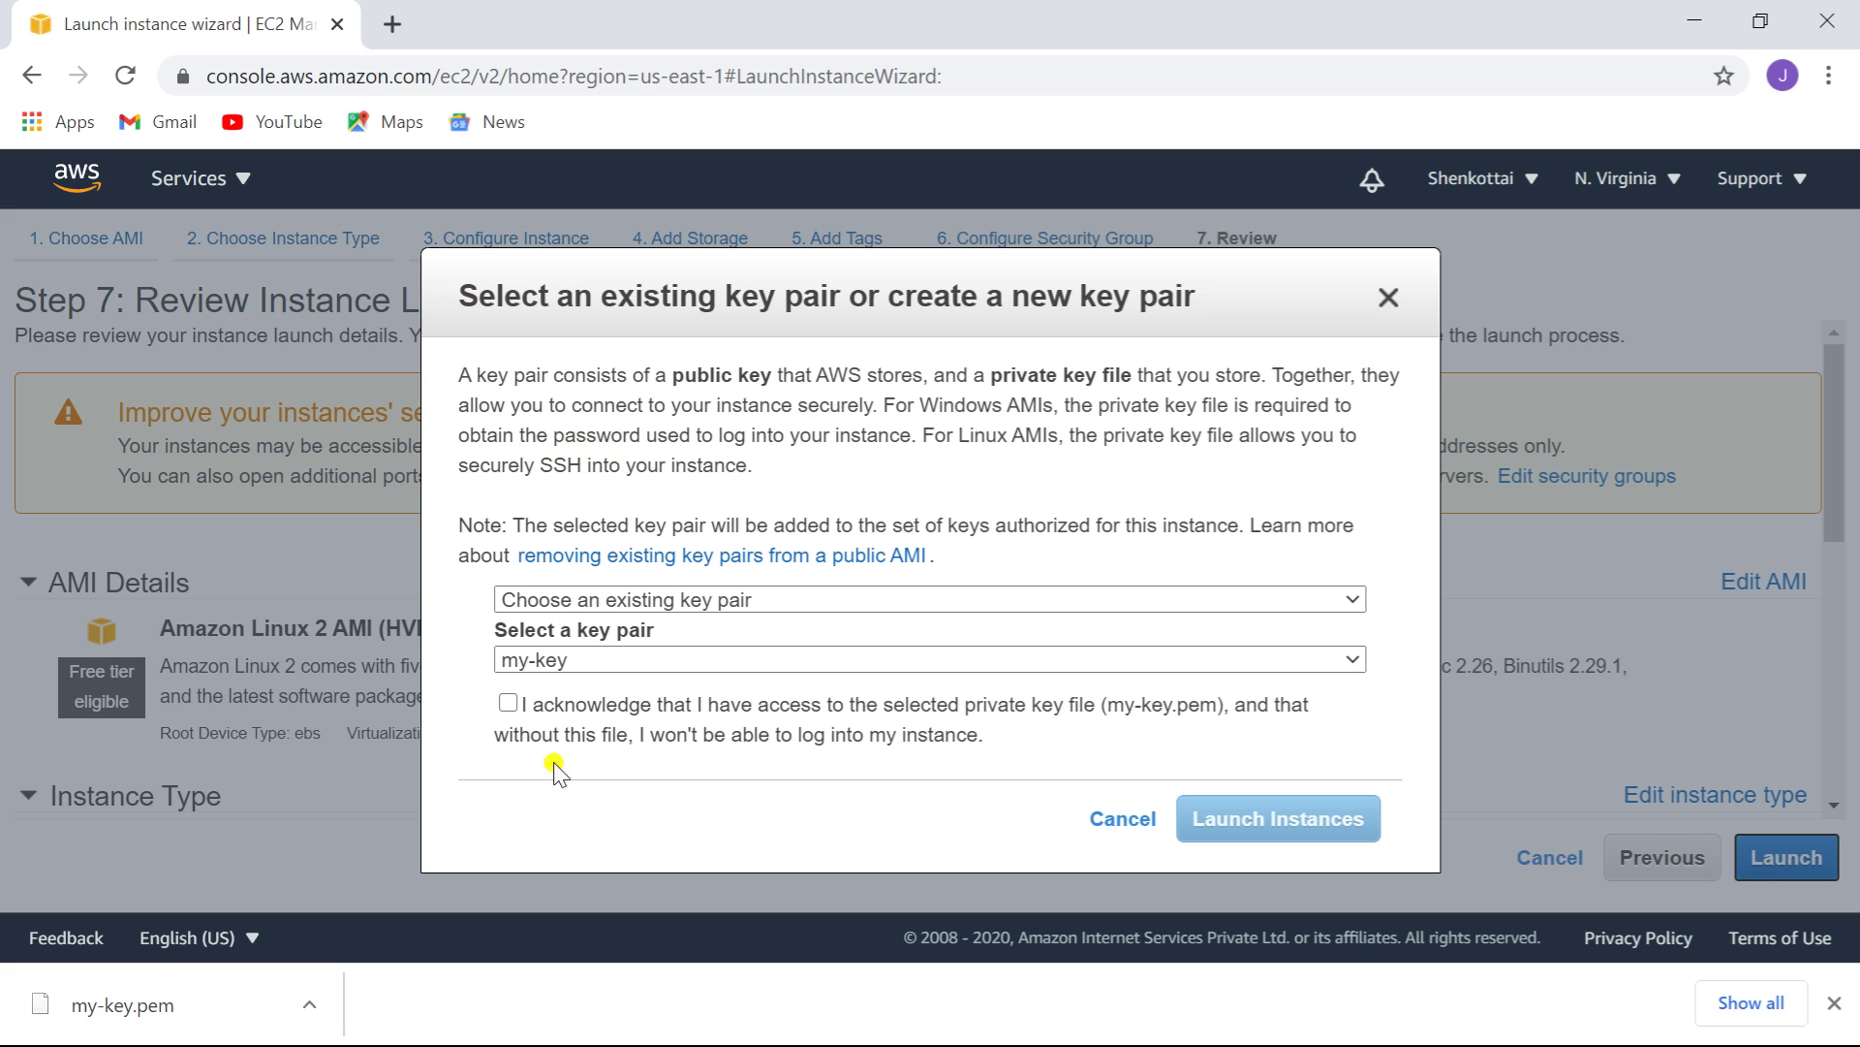
click(508, 702)
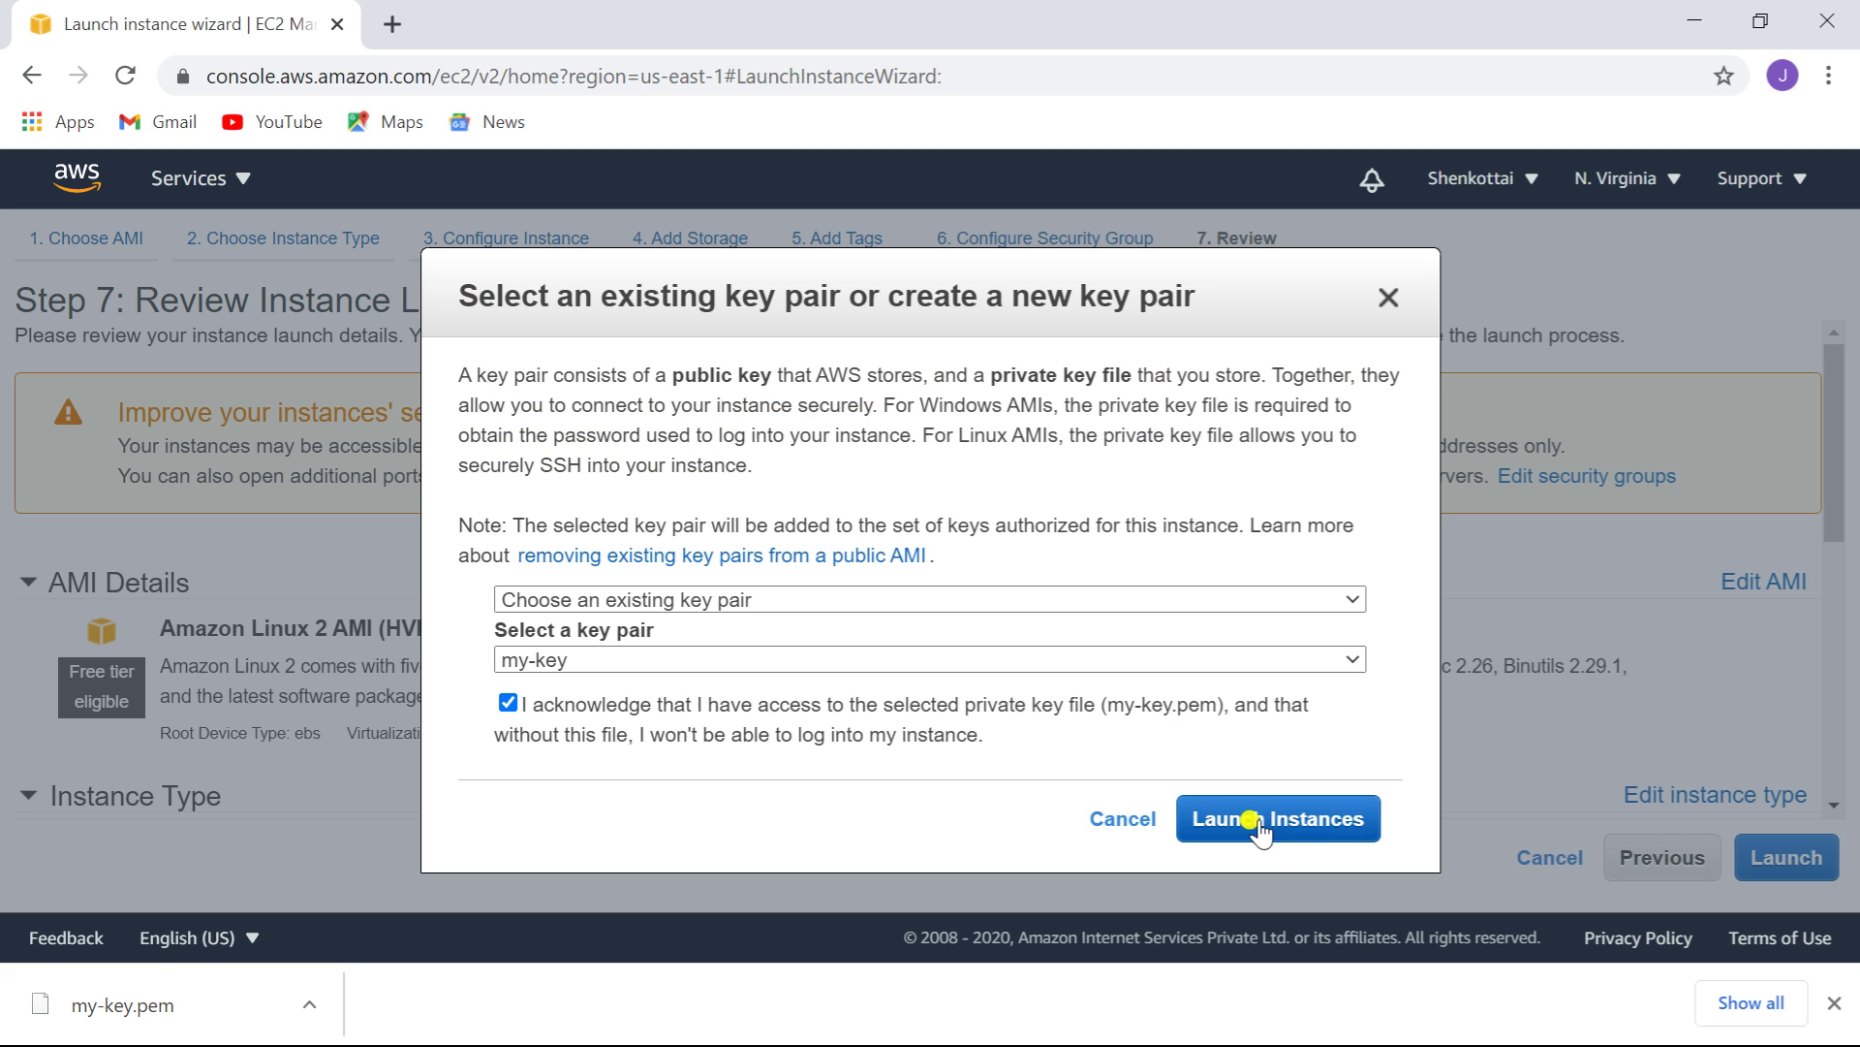
click(1277, 820)
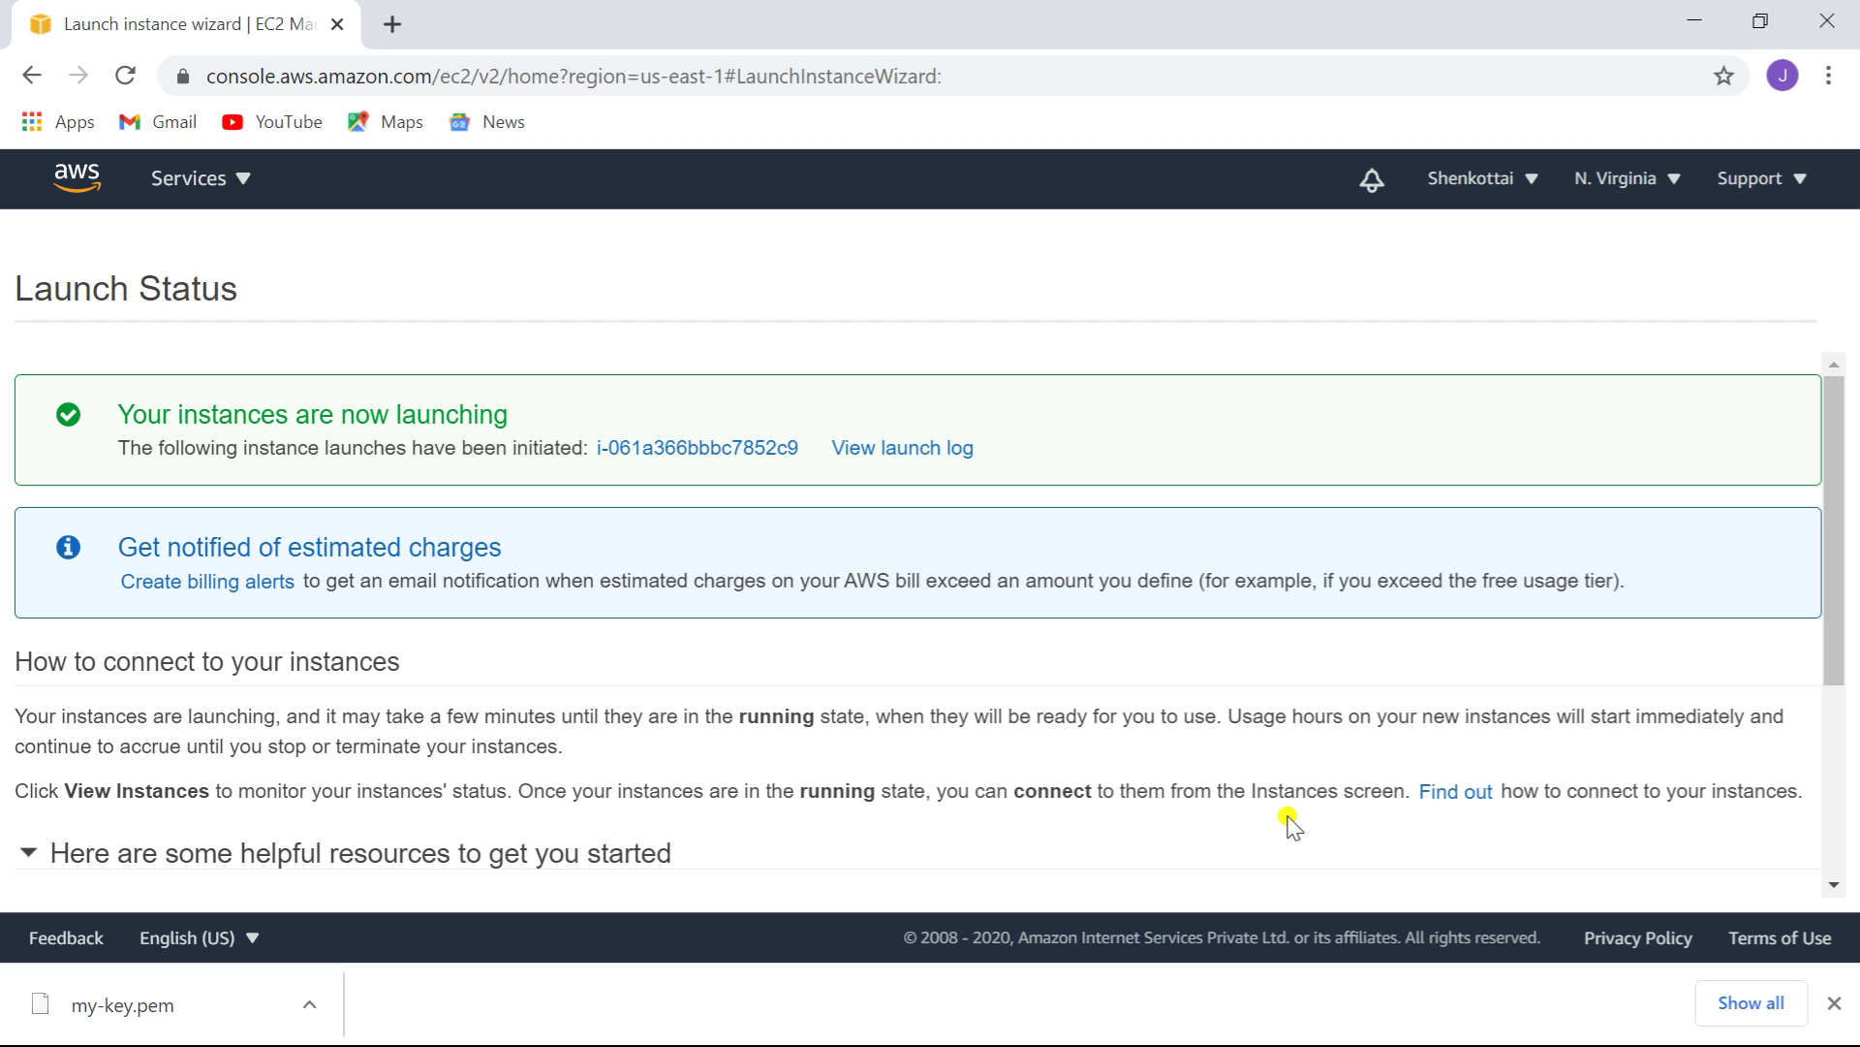
- Open the launched instance2 in the list, then begin a third launch with 64-bit (x86) Amazon Linux 2 and t2.micro, continuing to the instance details
click(707, 452)
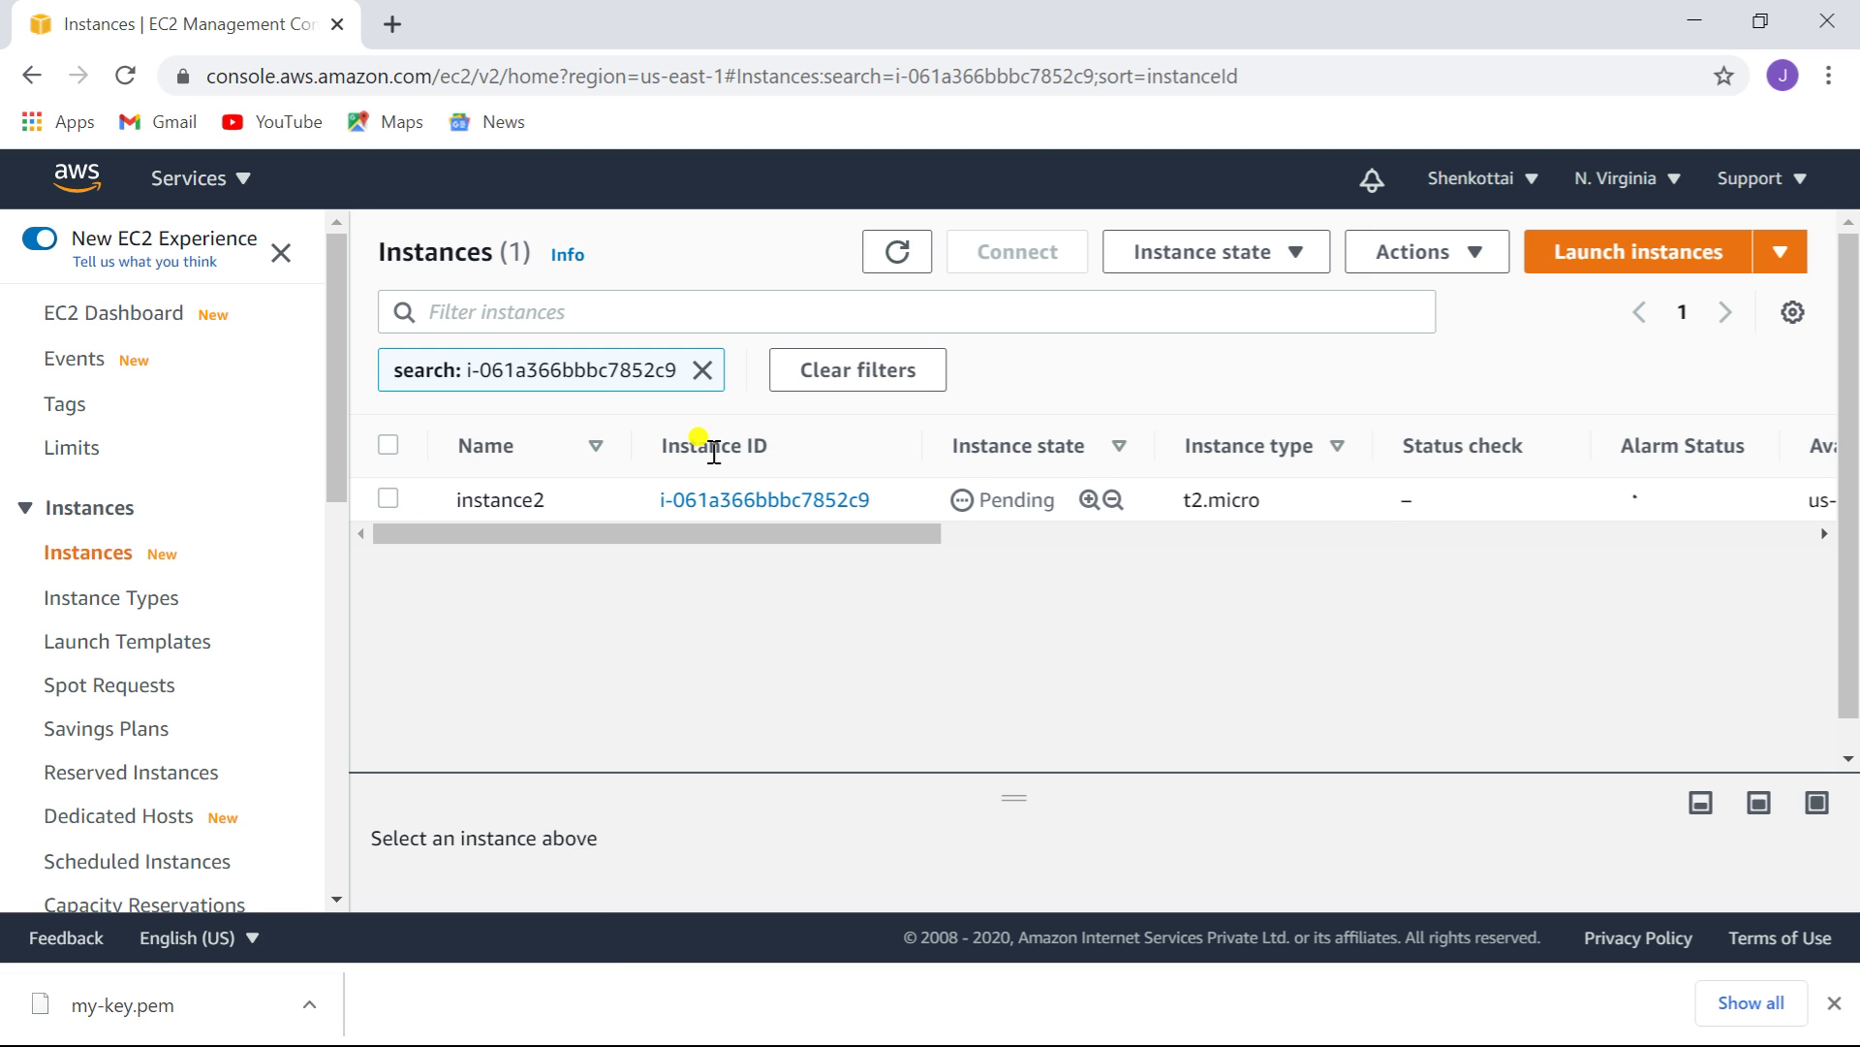
click(1618, 255)
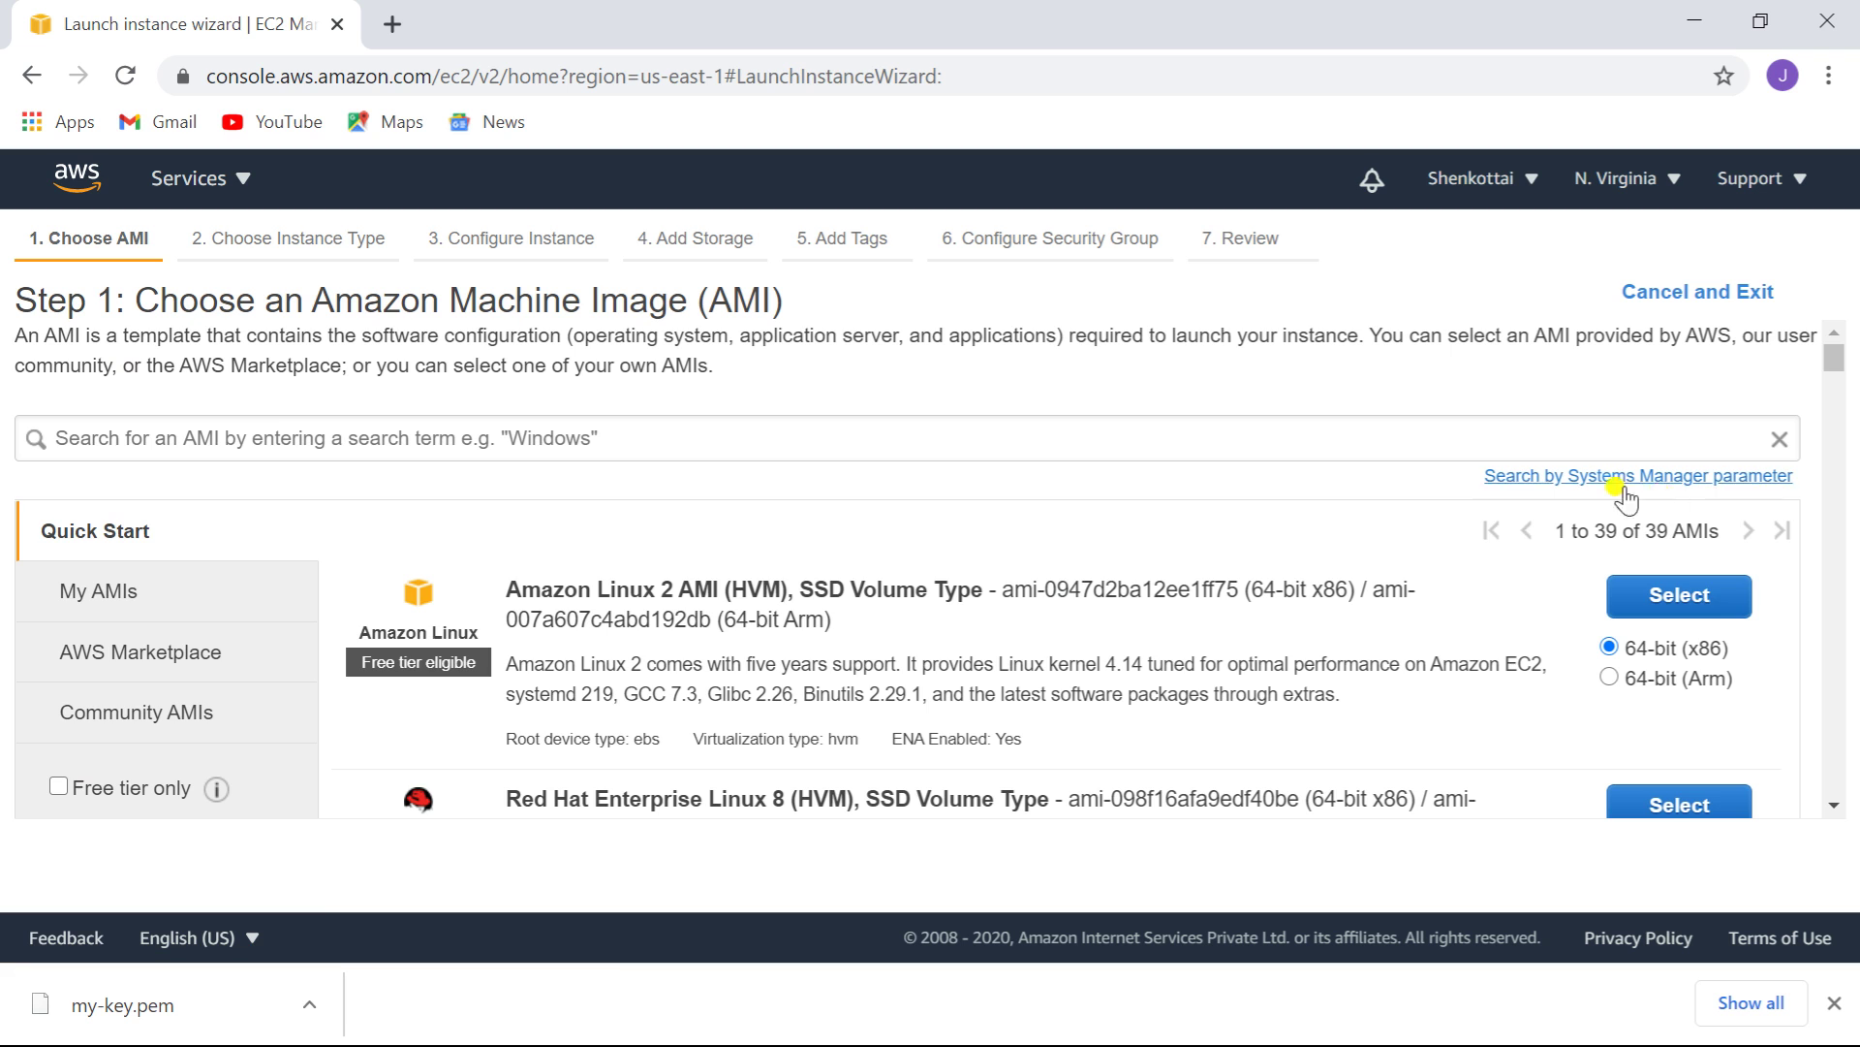
click(1691, 598)
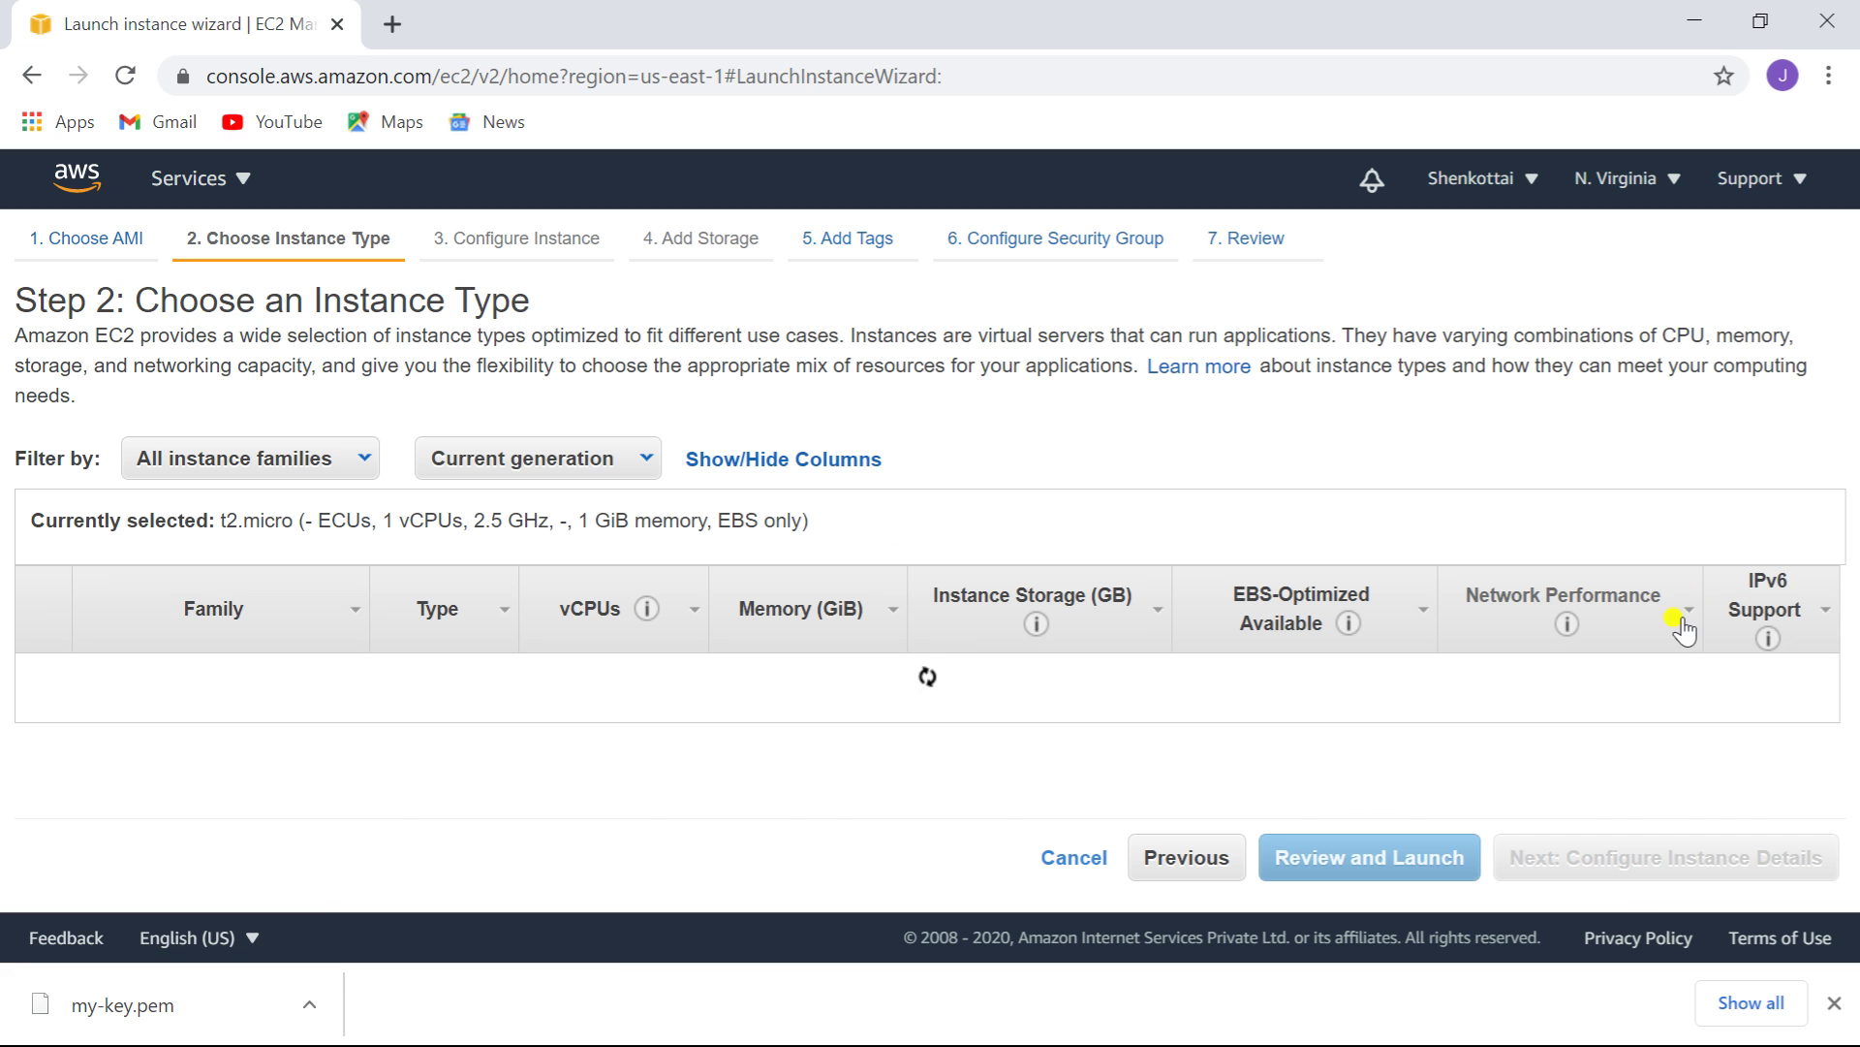
click(1674, 859)
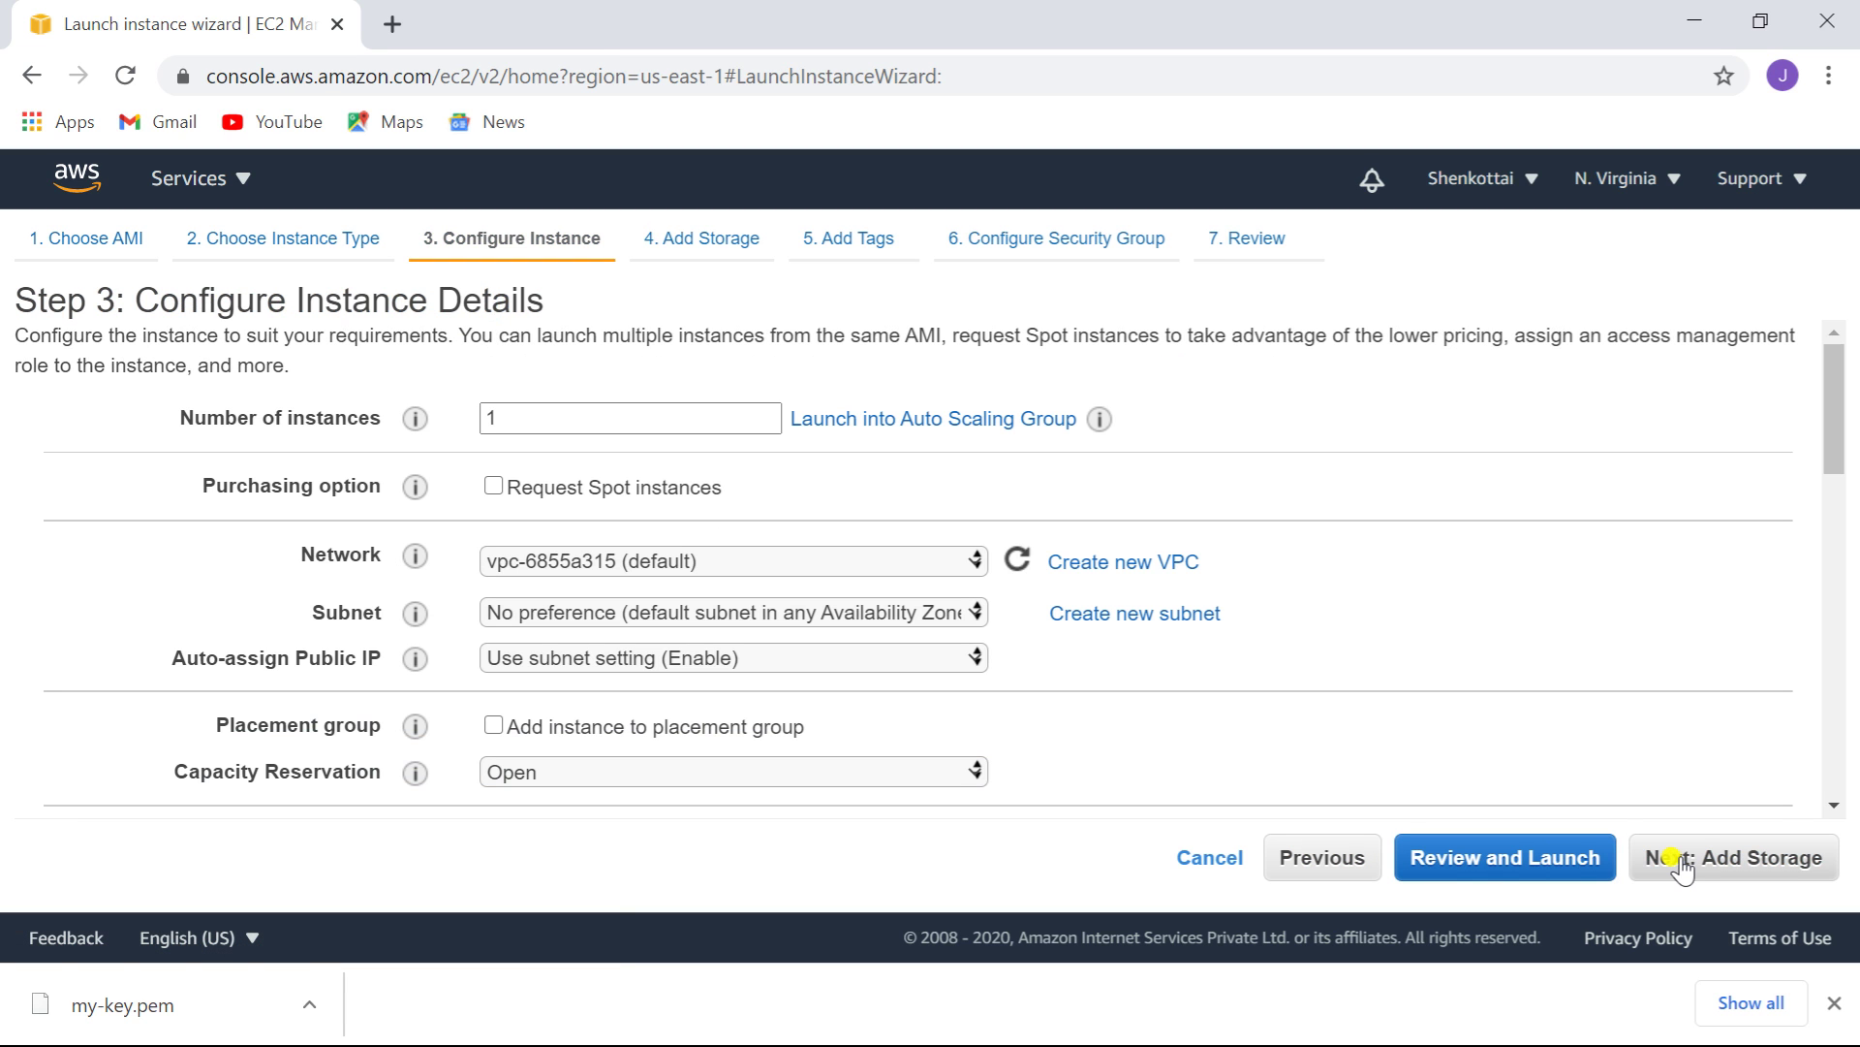
- Place the third instance in vpc3 with private3-subnet, disable auto-assignment of a public IP and continue to the storage settings
click(977, 572)
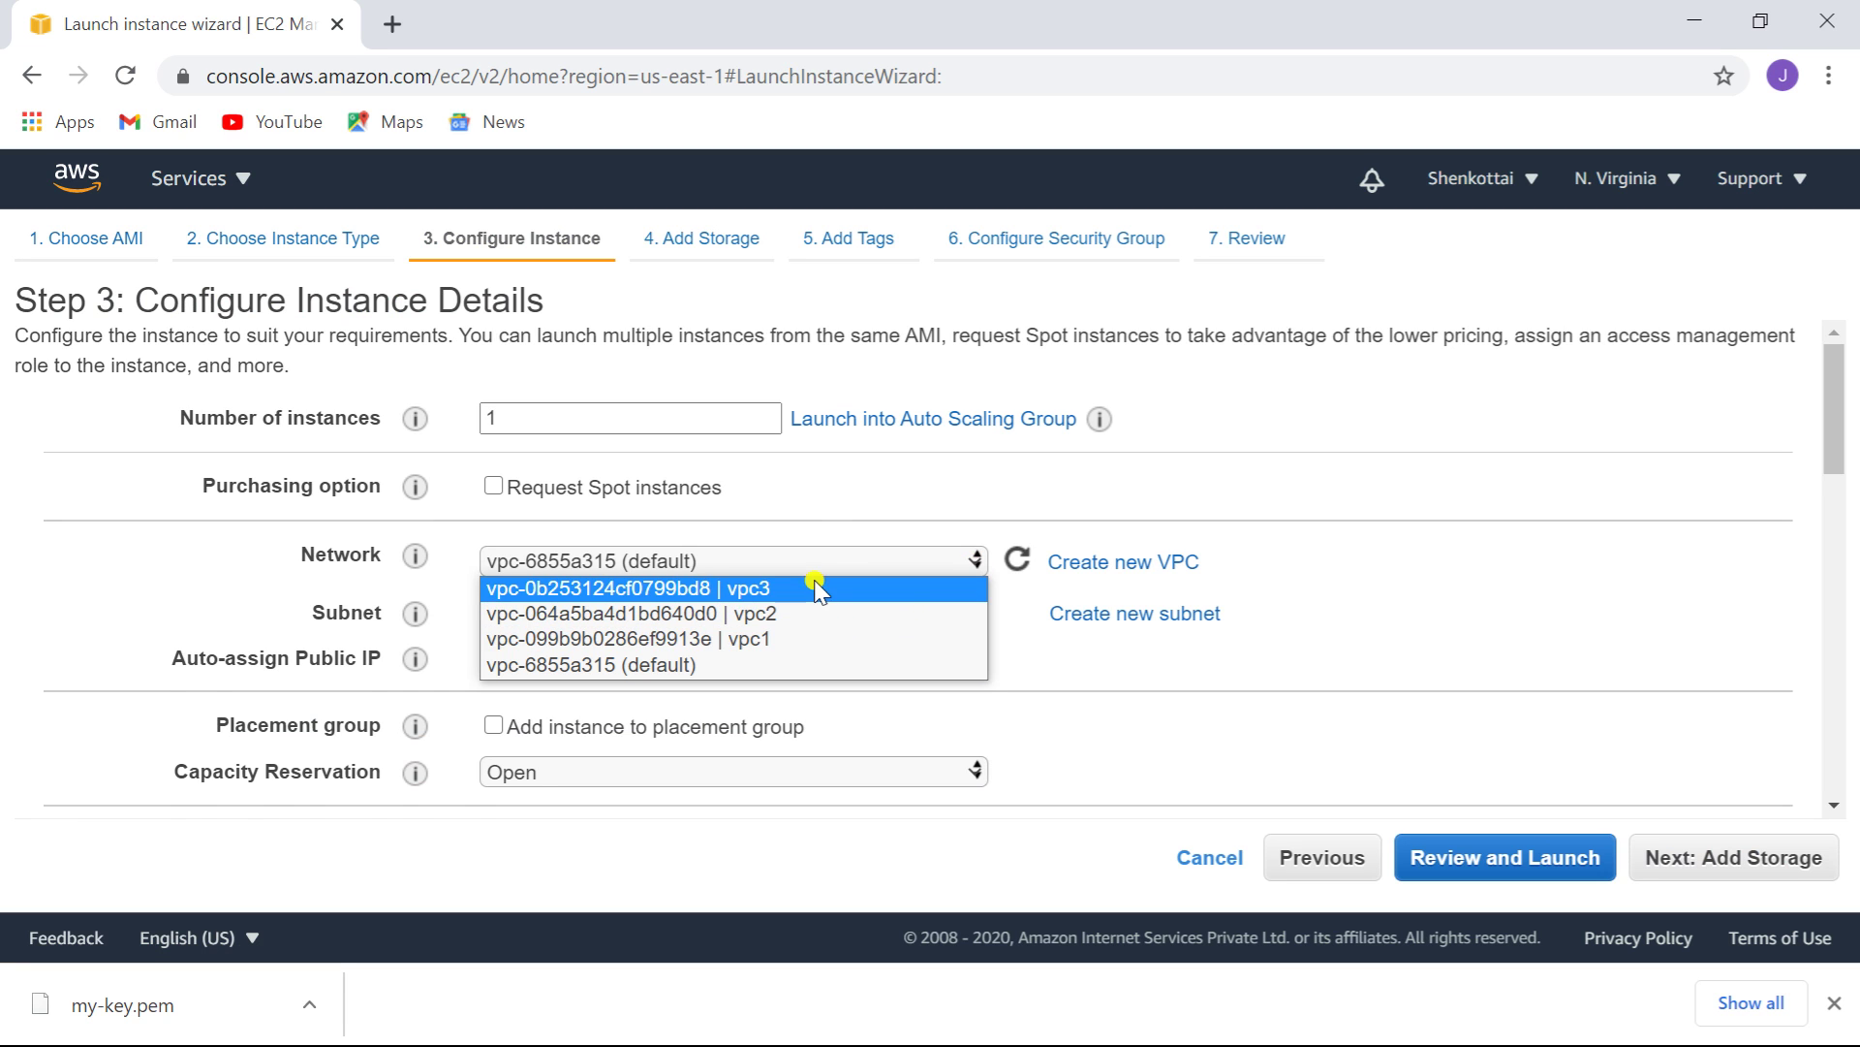
click(817, 588)
click(974, 610)
click(882, 668)
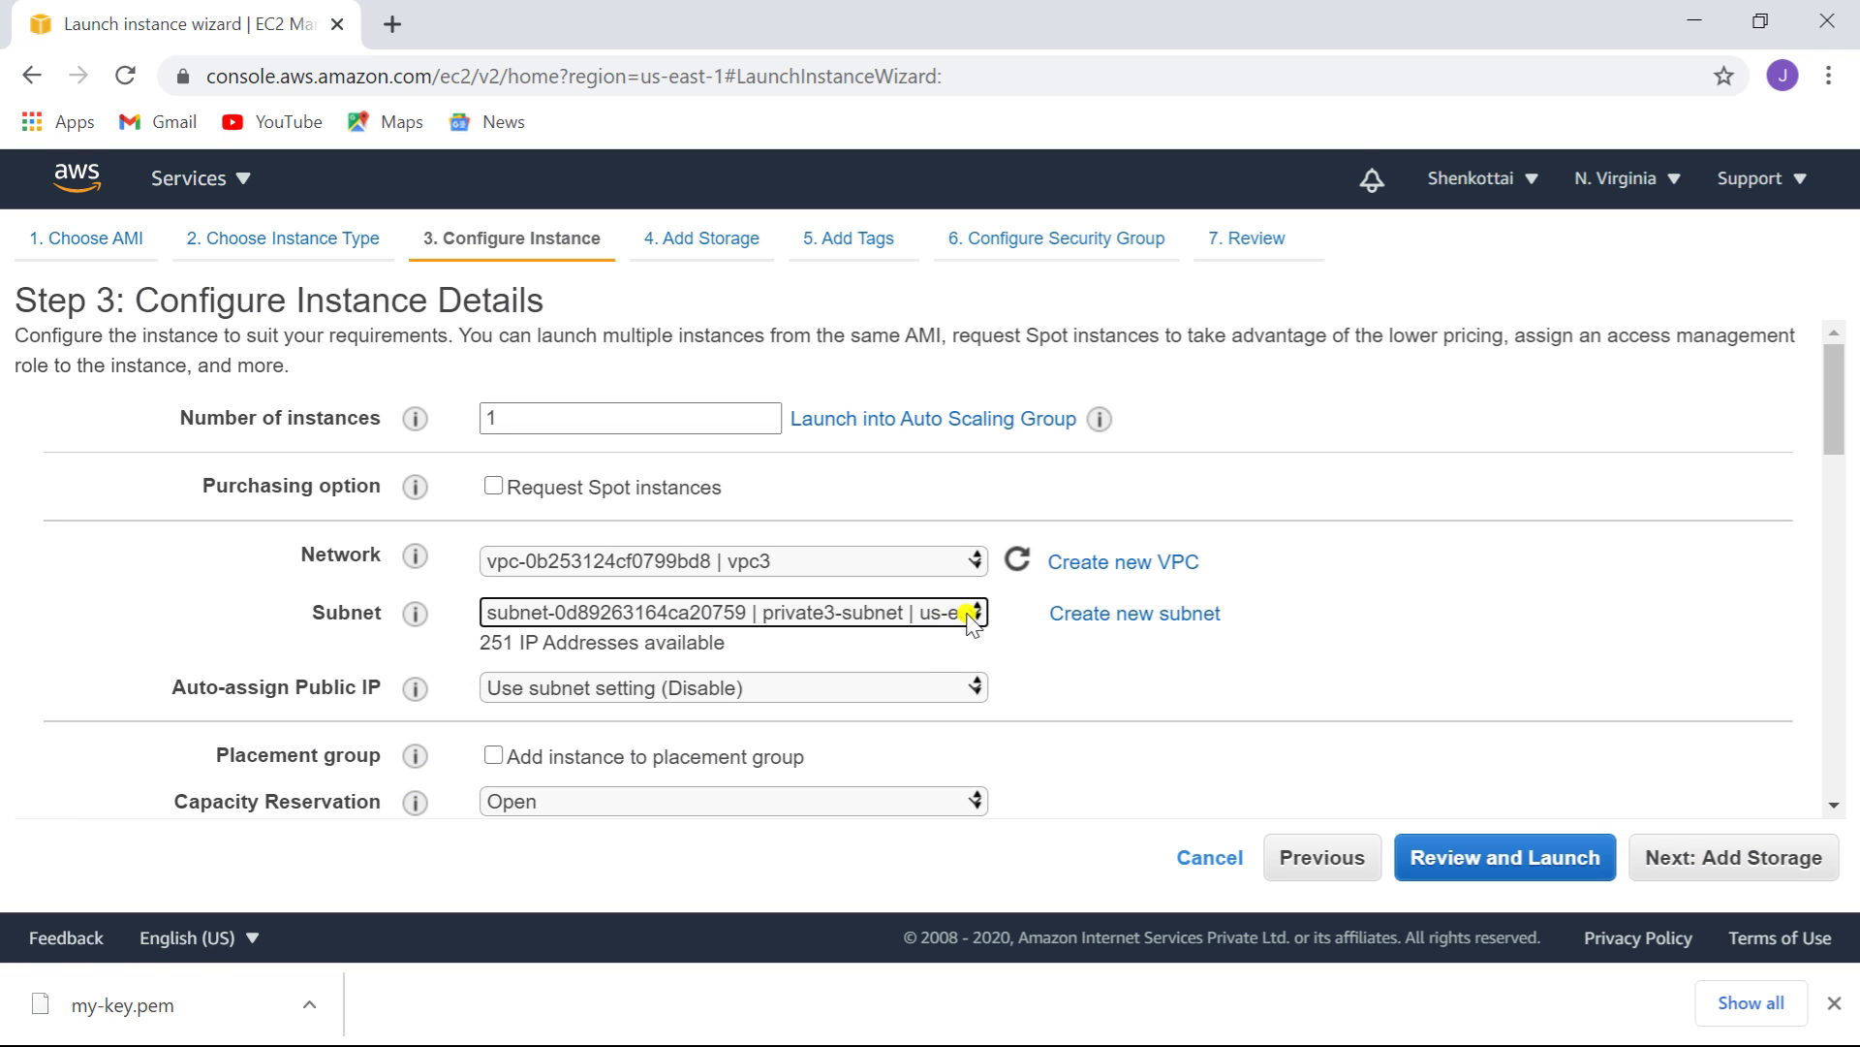
click(980, 613)
click(861, 641)
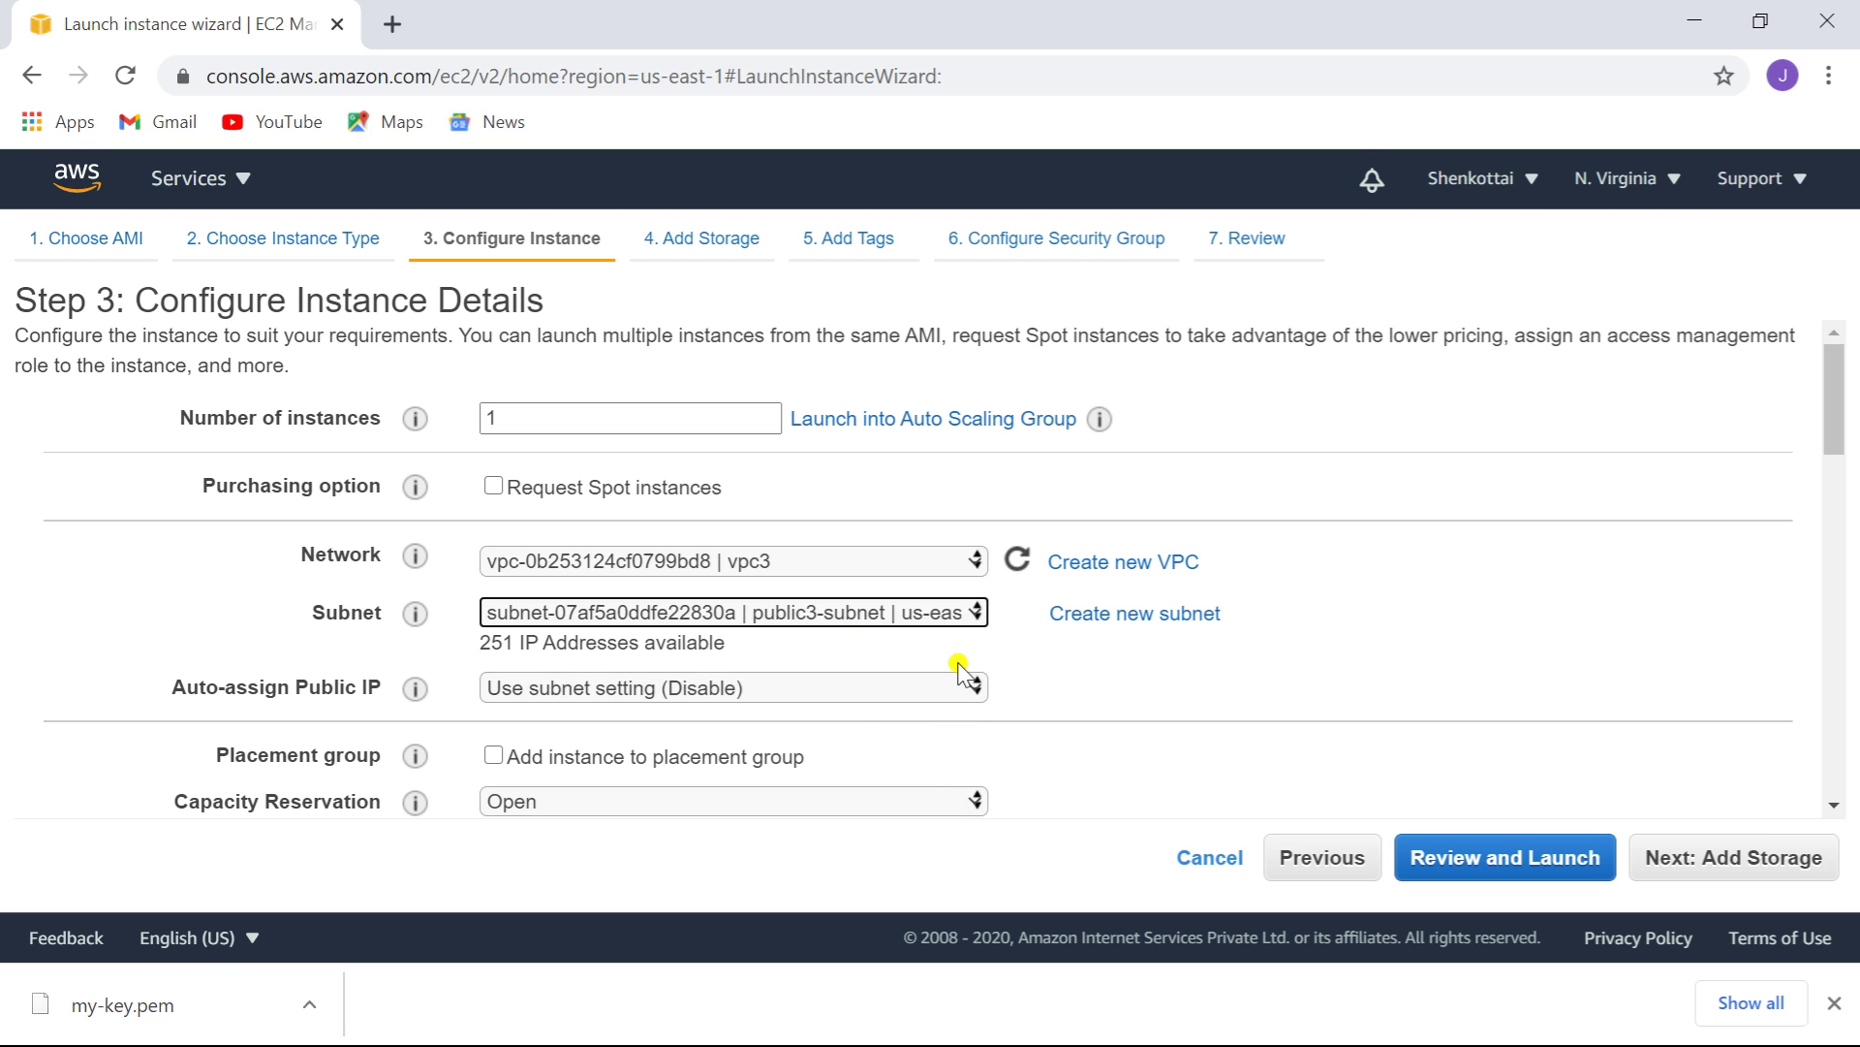
click(979, 613)
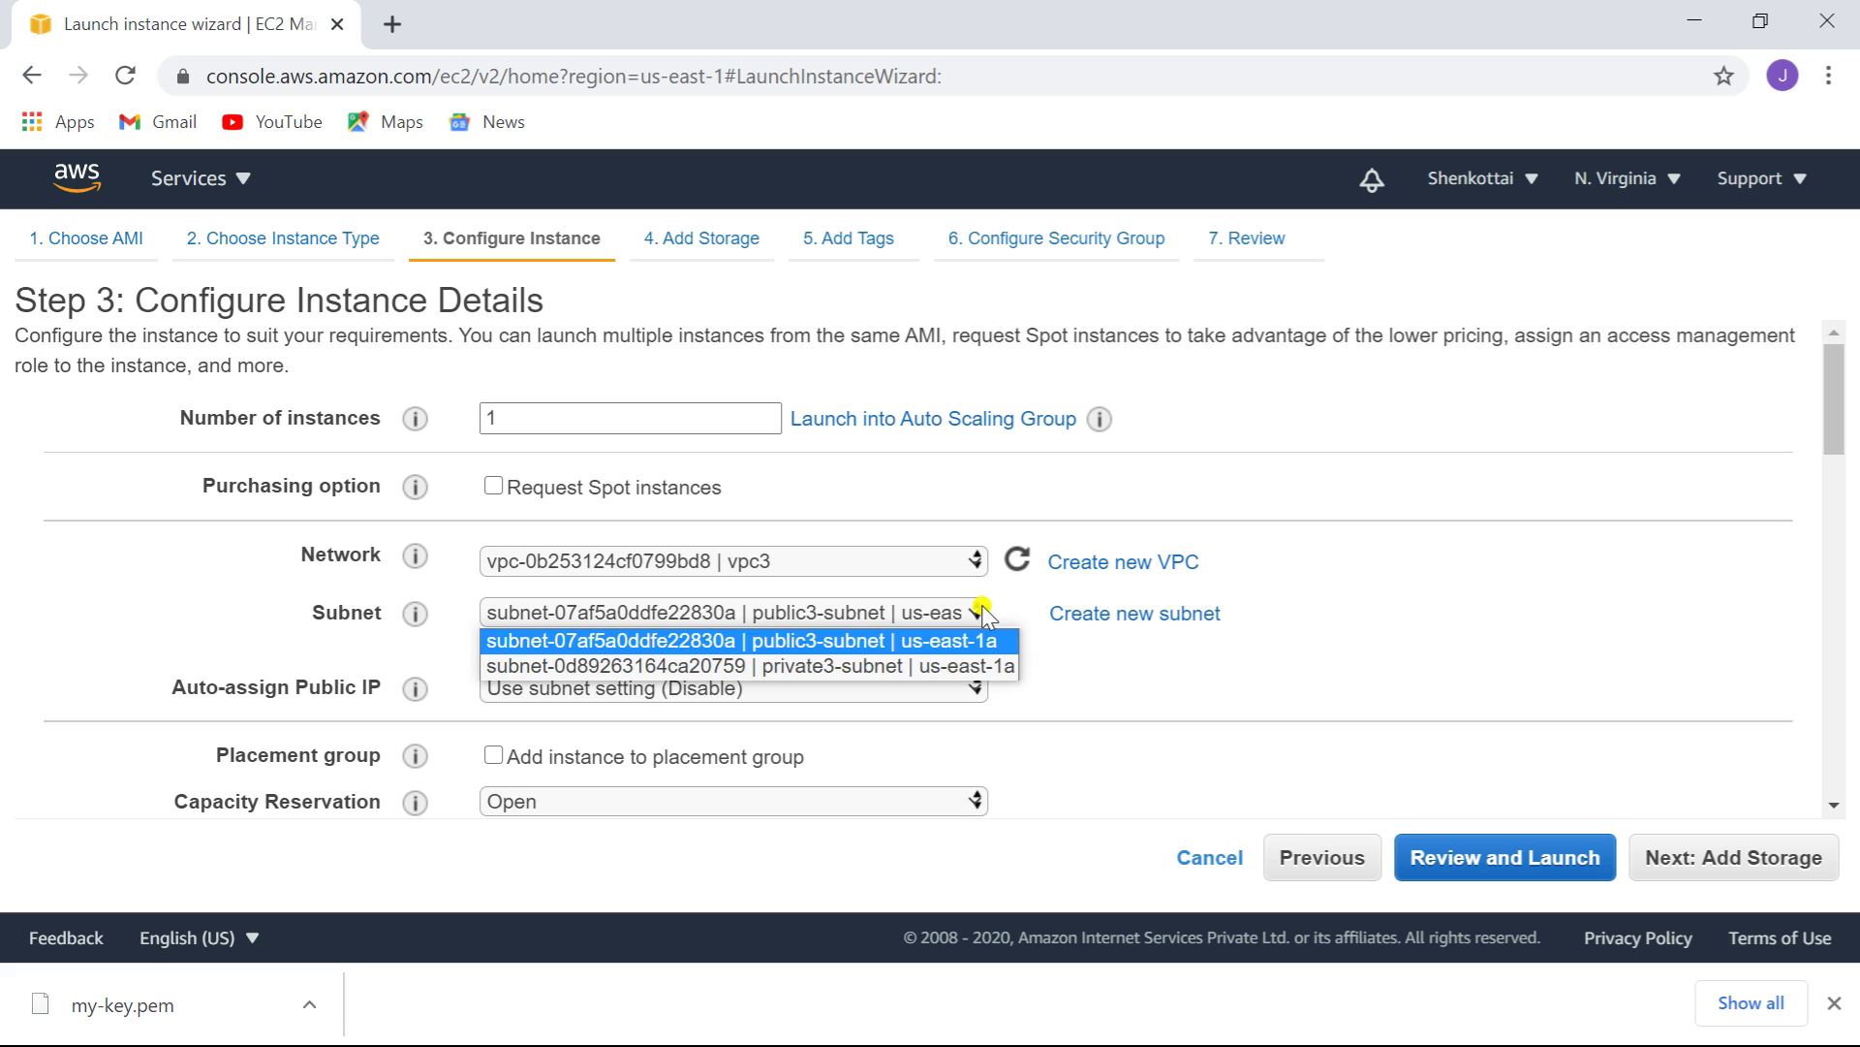
click(911, 657)
click(988, 680)
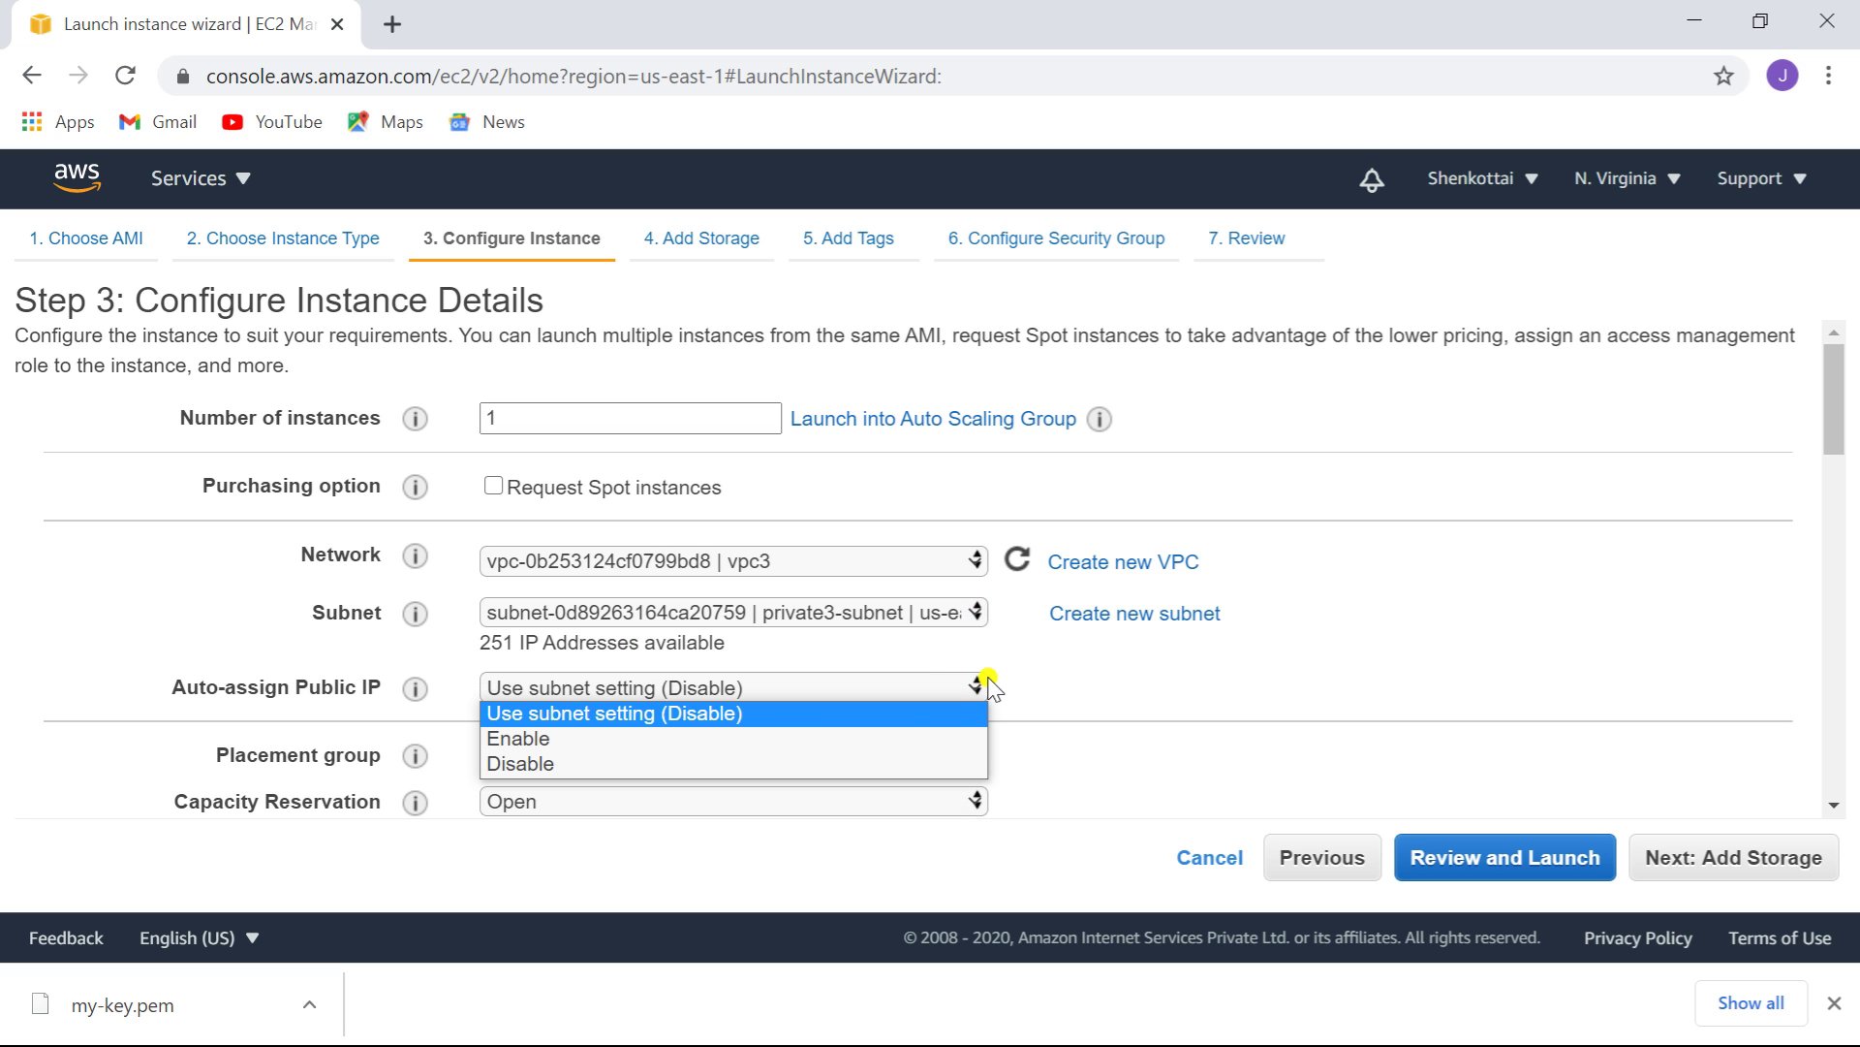
click(793, 765)
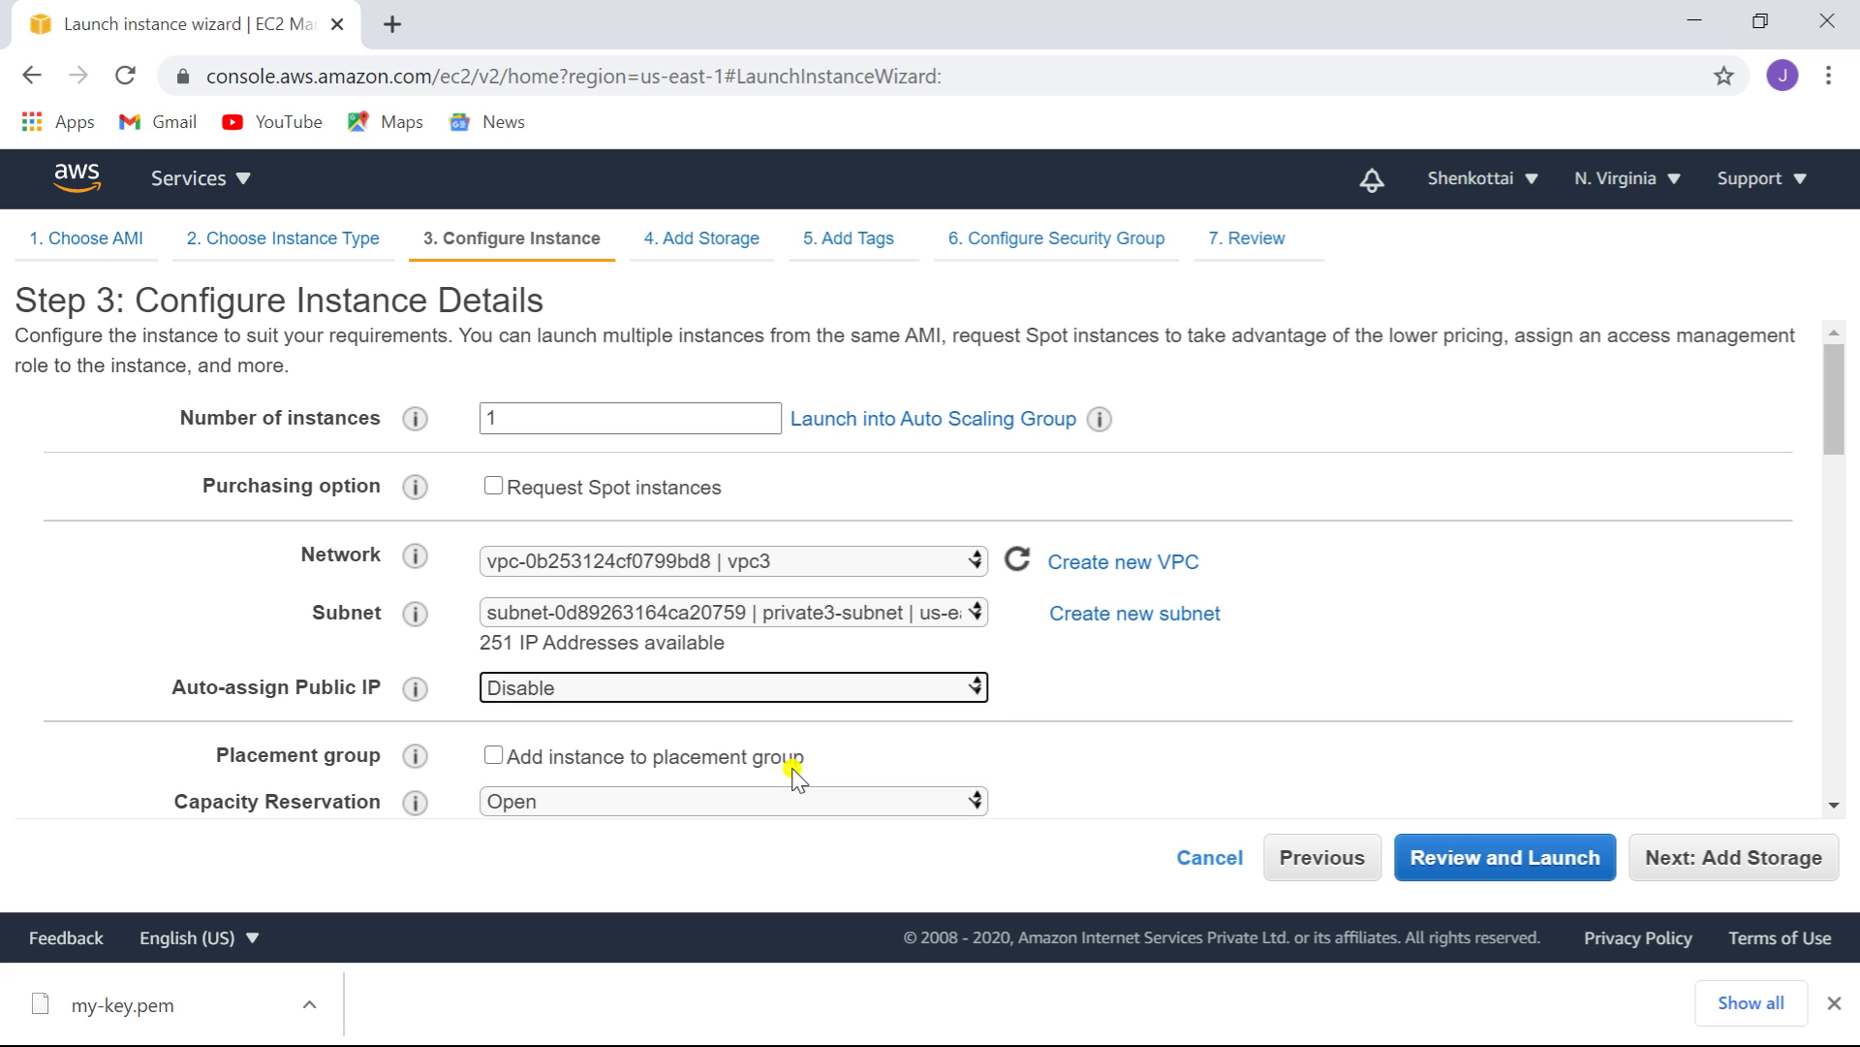
click(1774, 860)
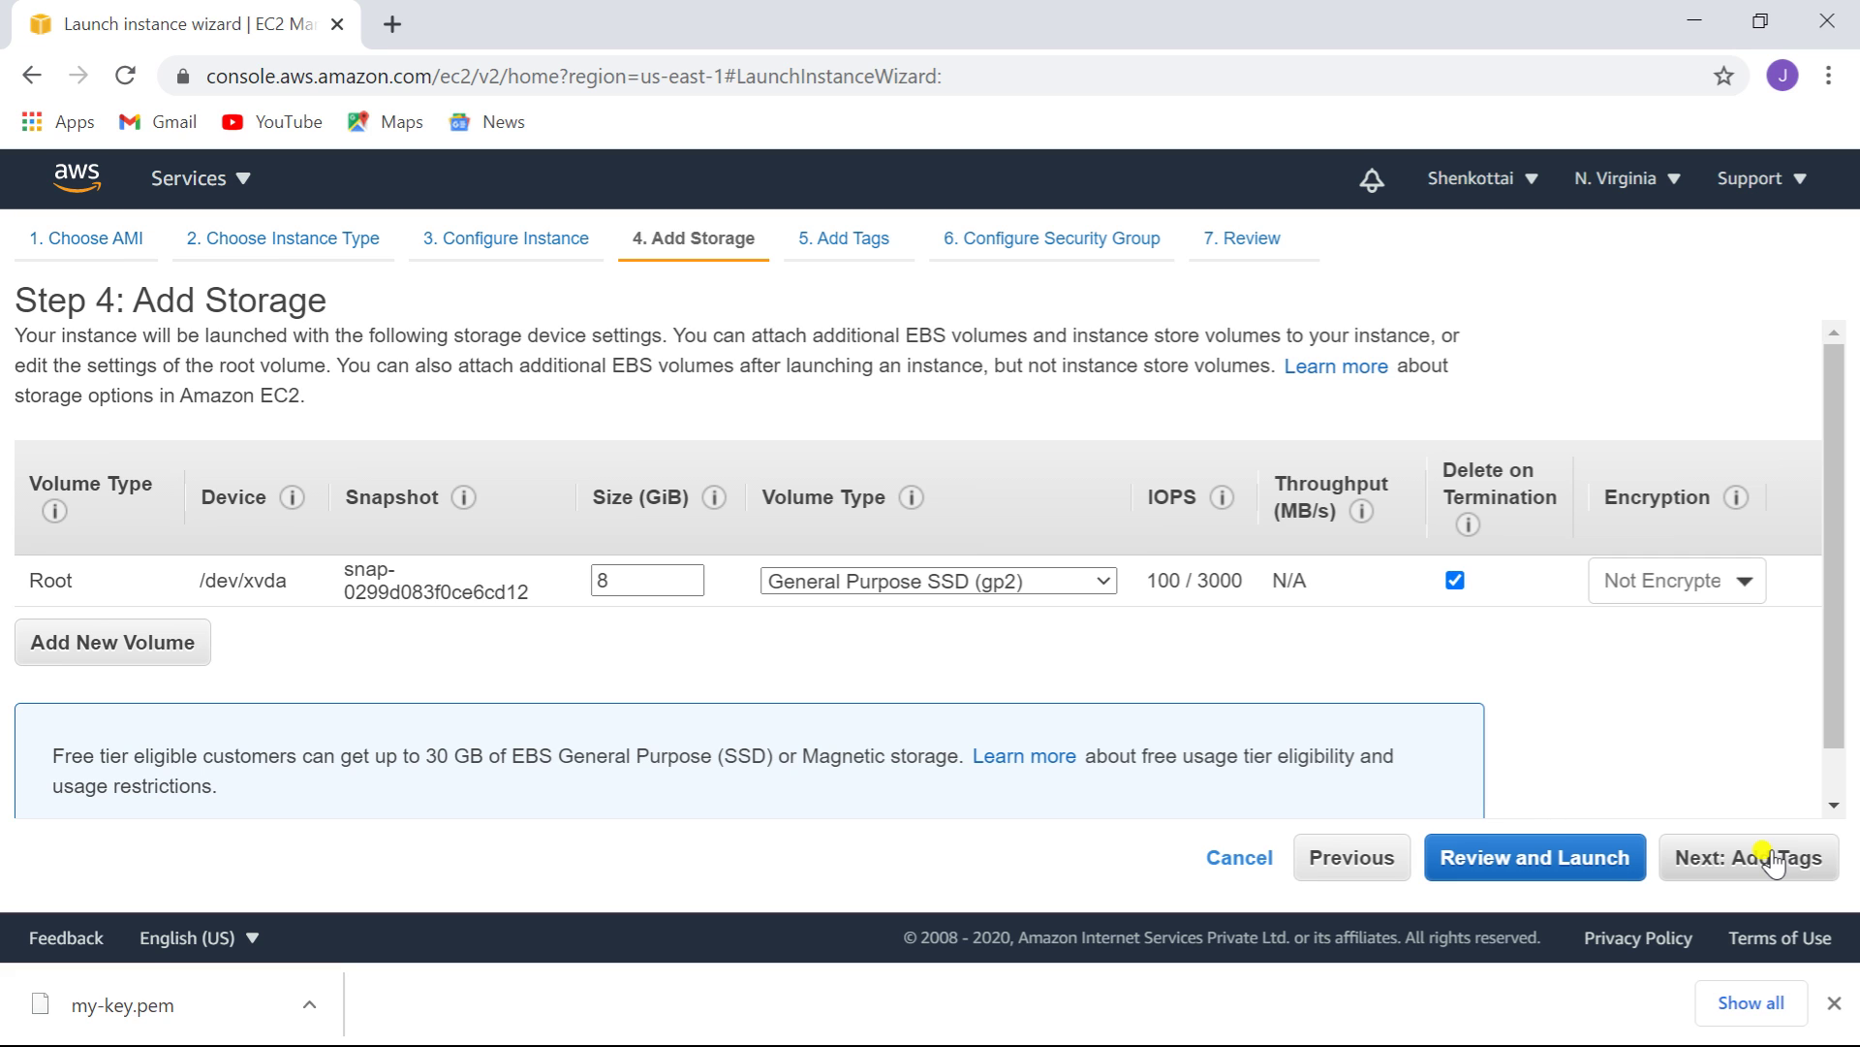
- Keep the default storage, tag the instance with key Name and value instance3, and continue to the security group settings
click(1774, 860)
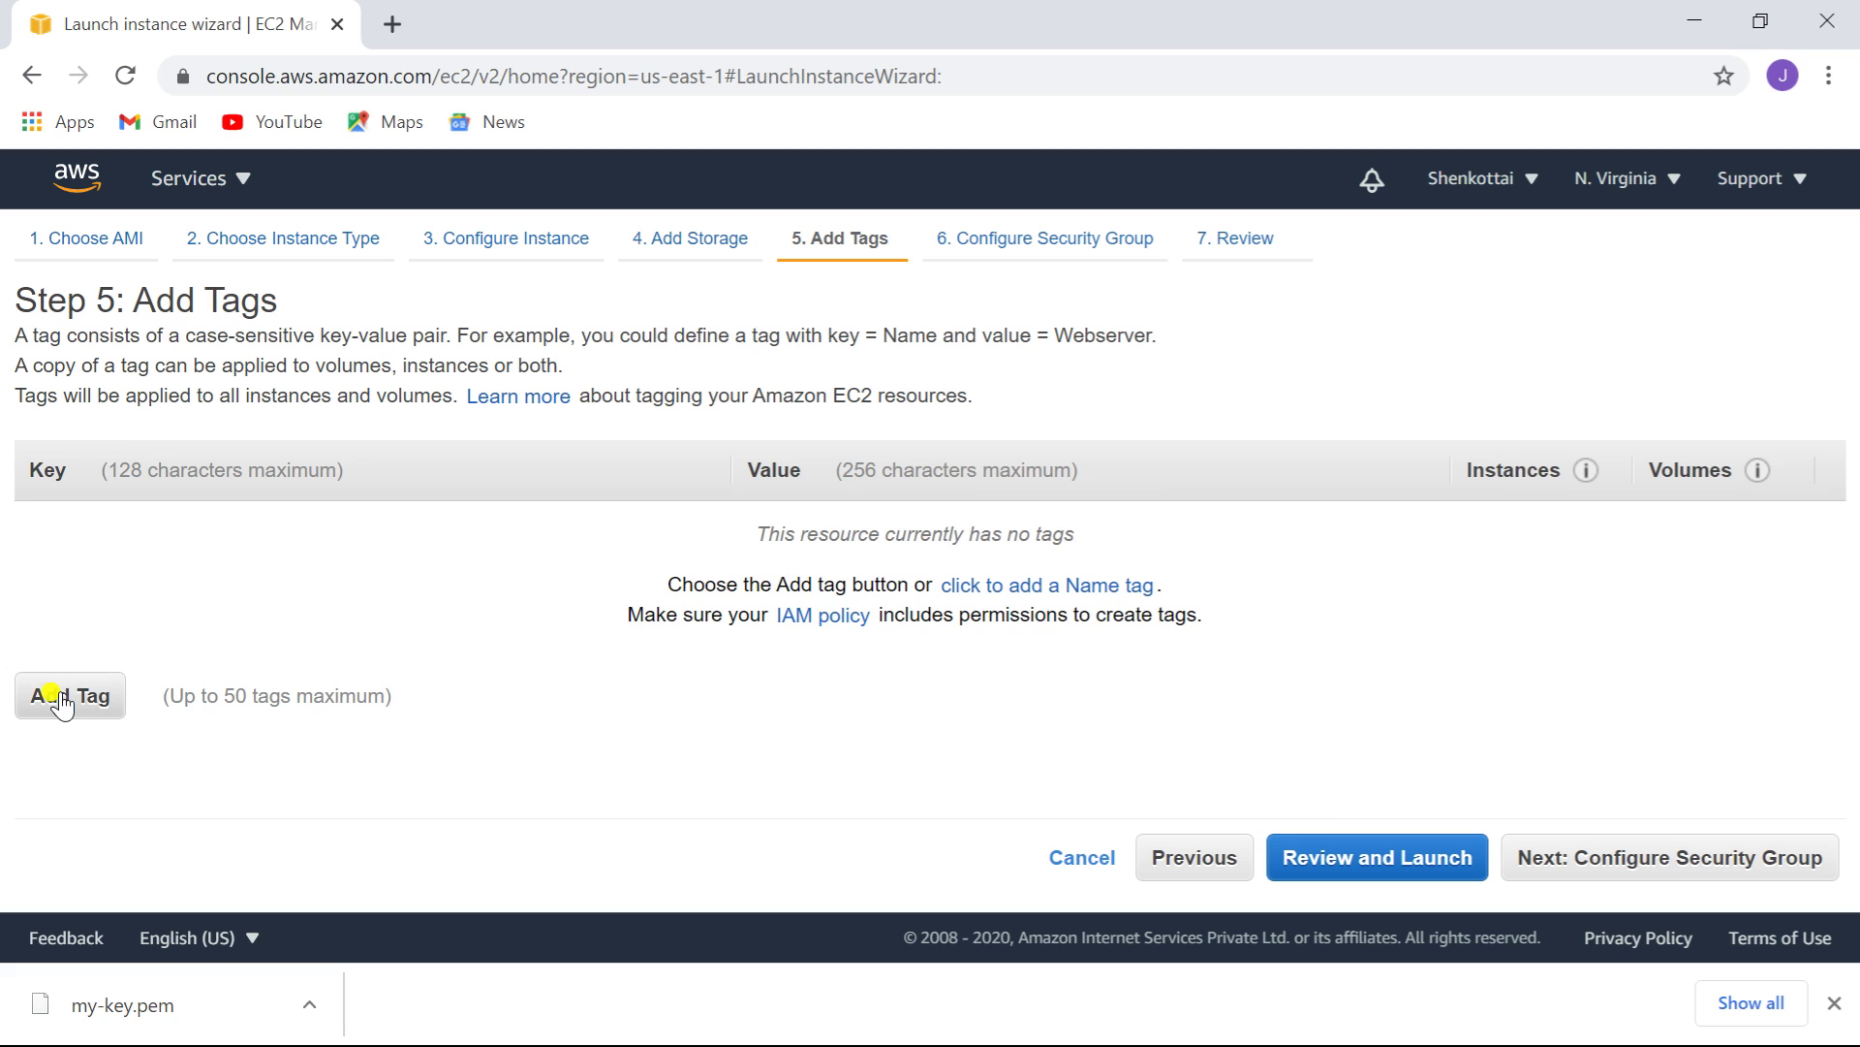
click(62, 703)
text(N)
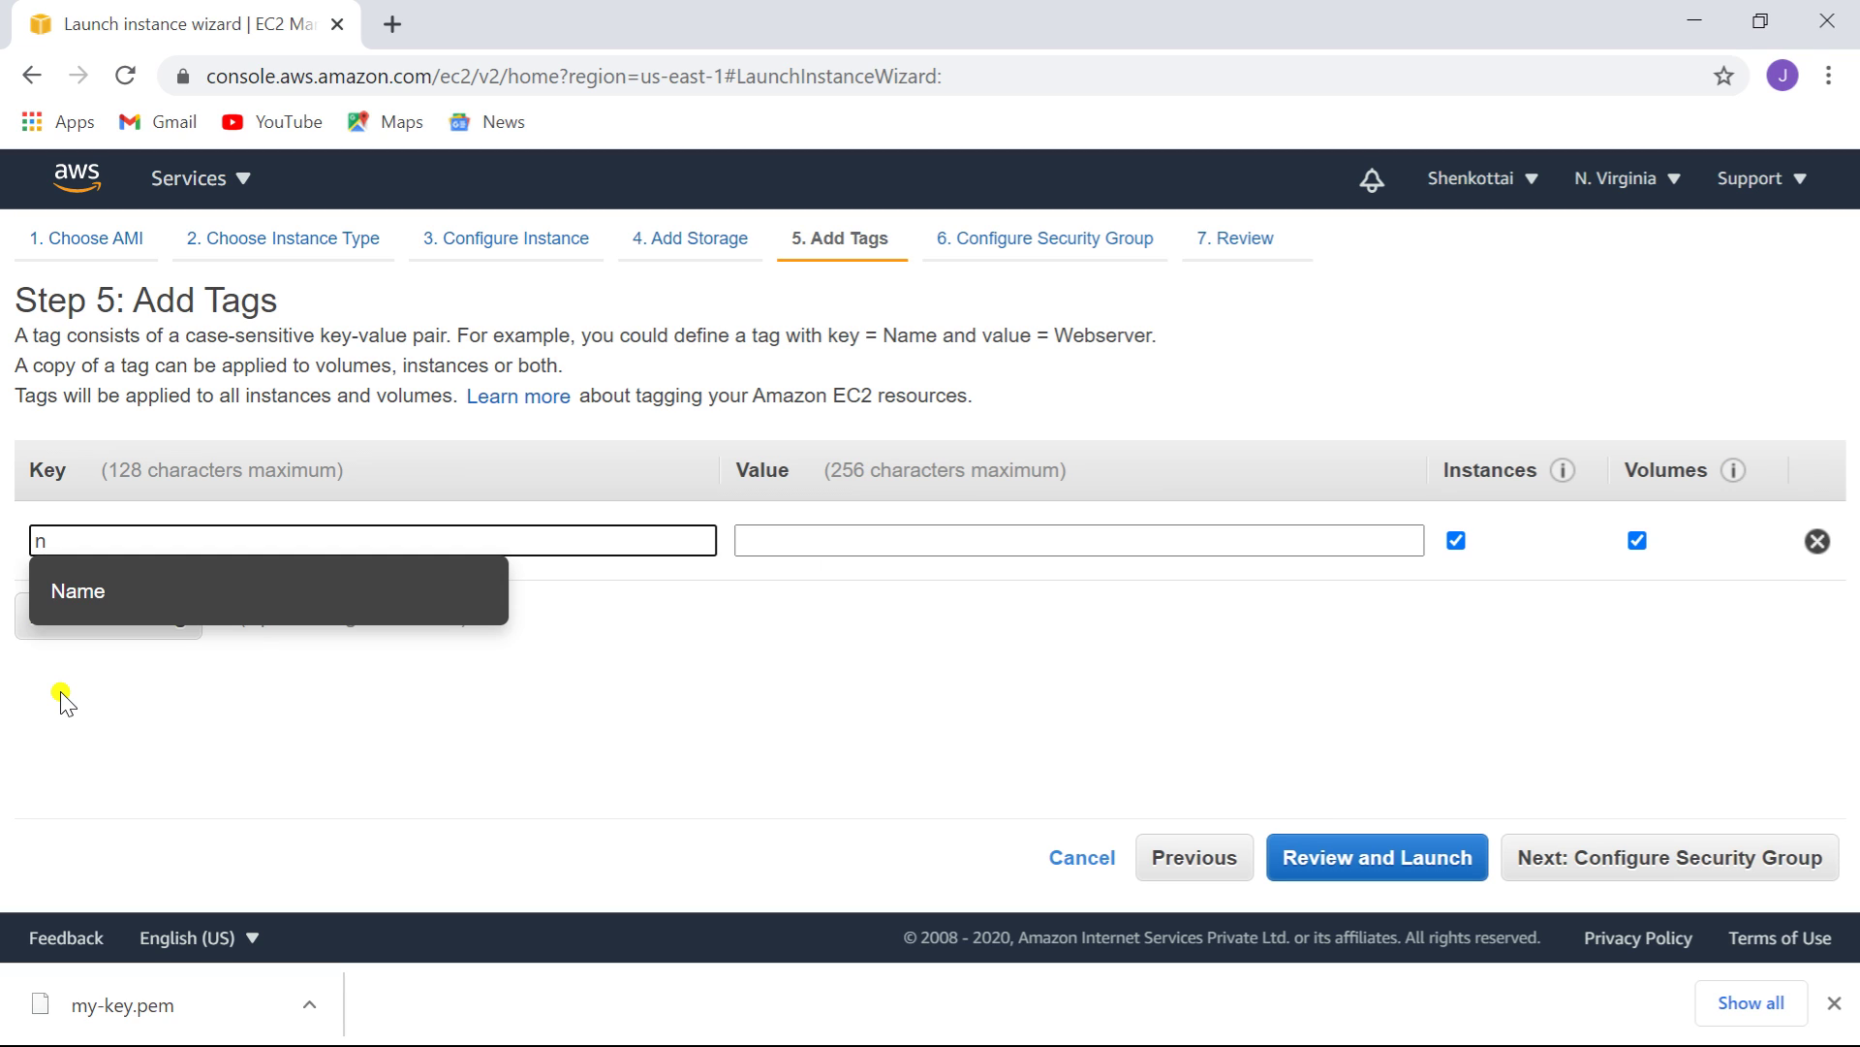
click(67, 591)
click(930, 531)
text(instance3)
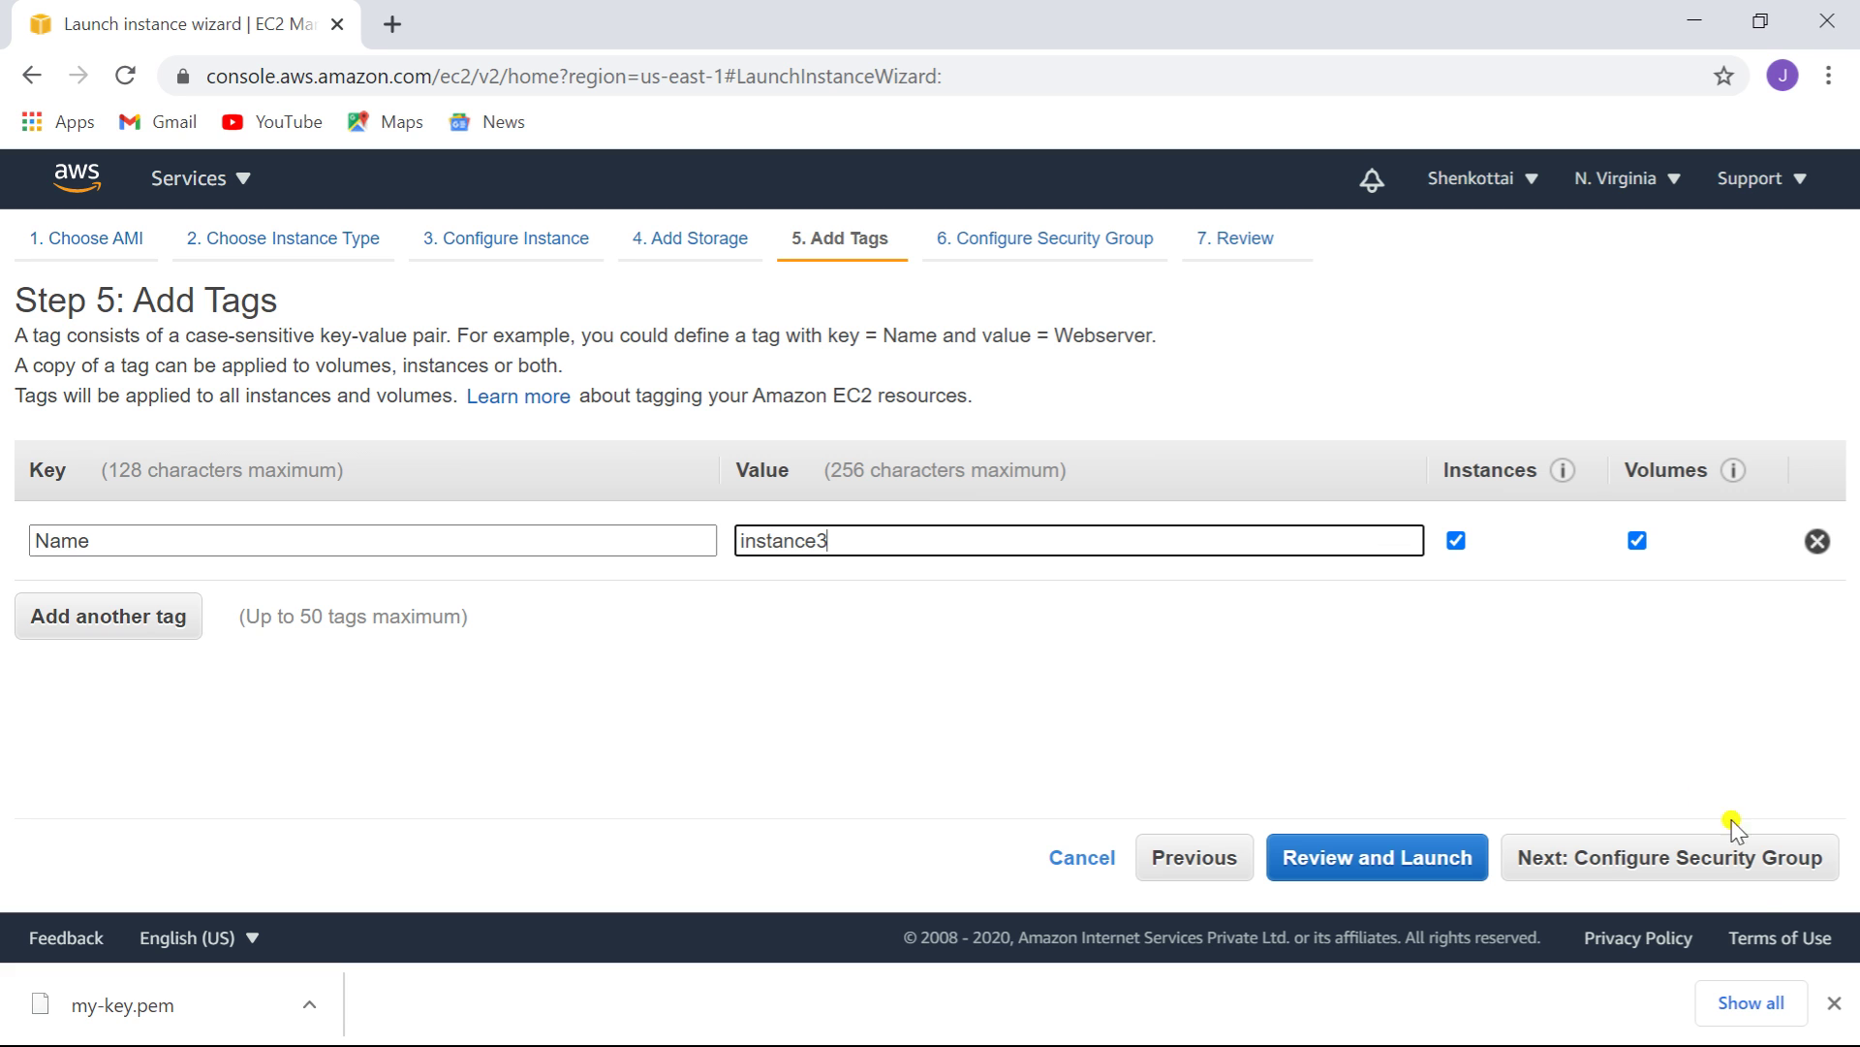
click(1762, 864)
- Name the third instance's new security group "sg for vpc3" and continue to the launch review
click(1759, 865)
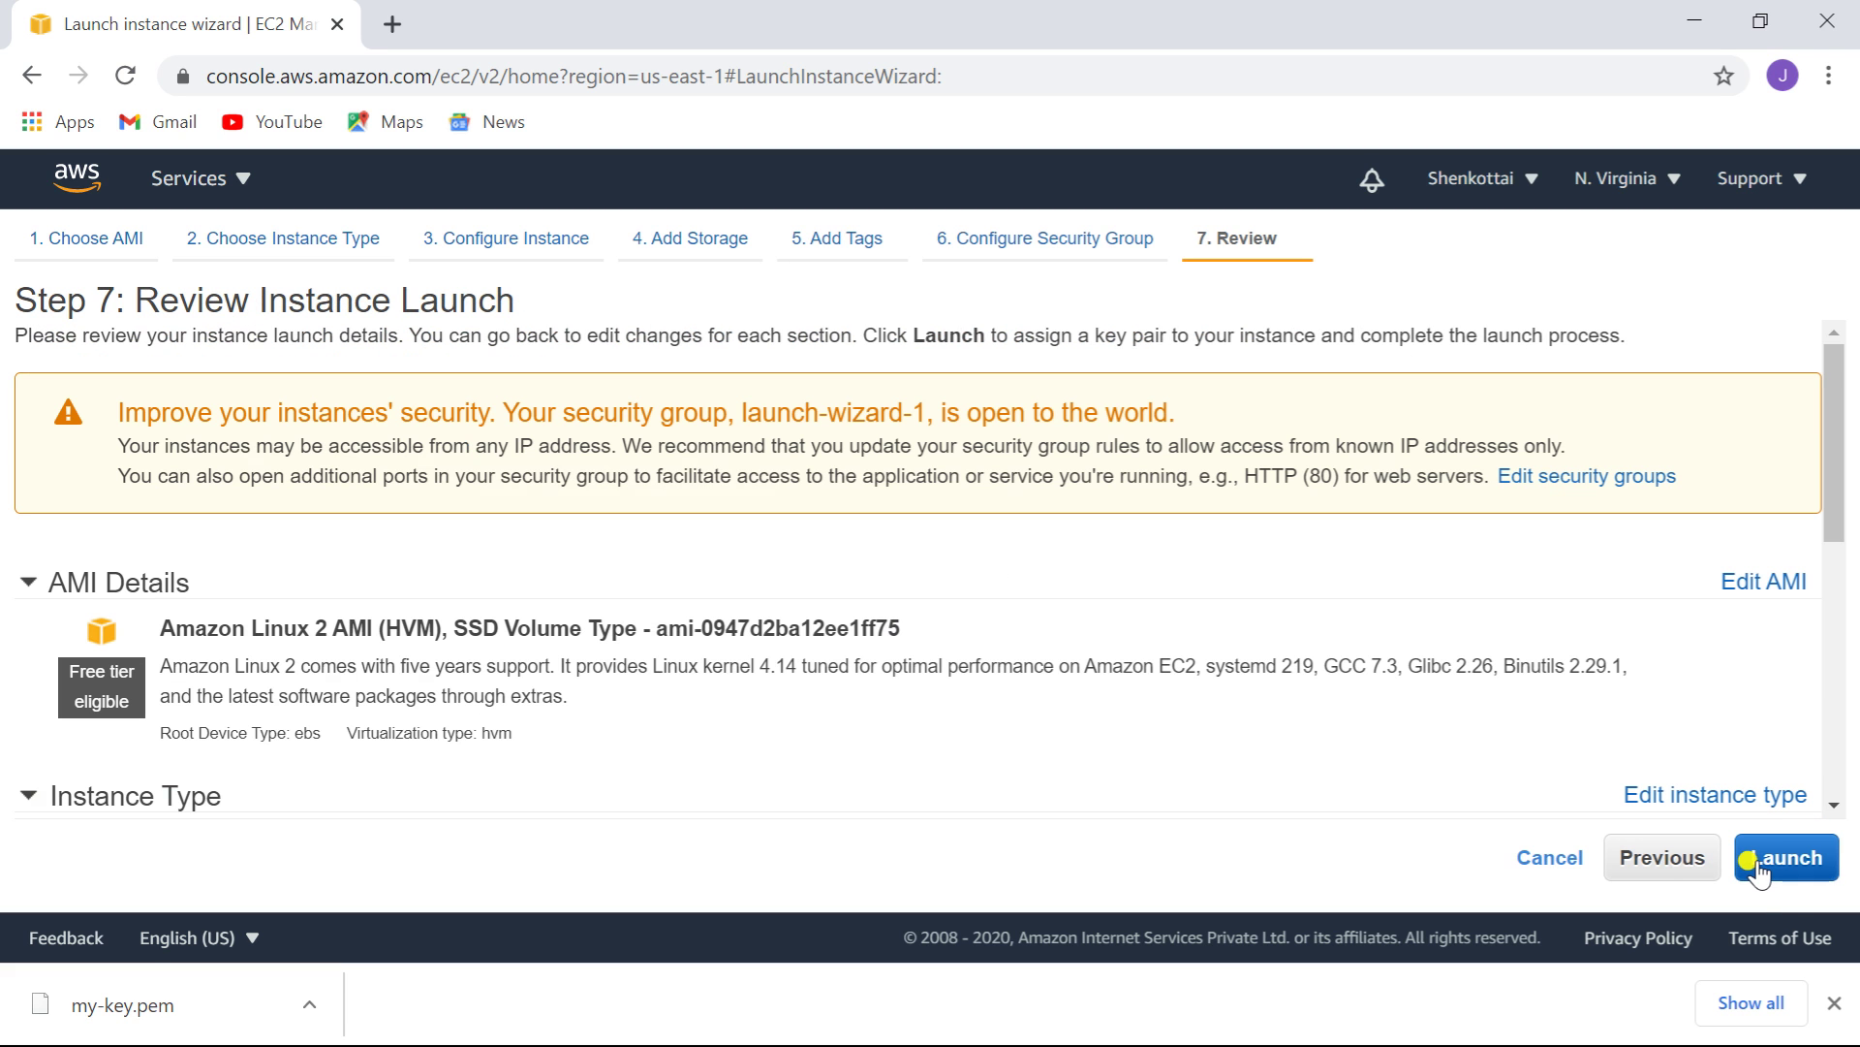
click(1652, 858)
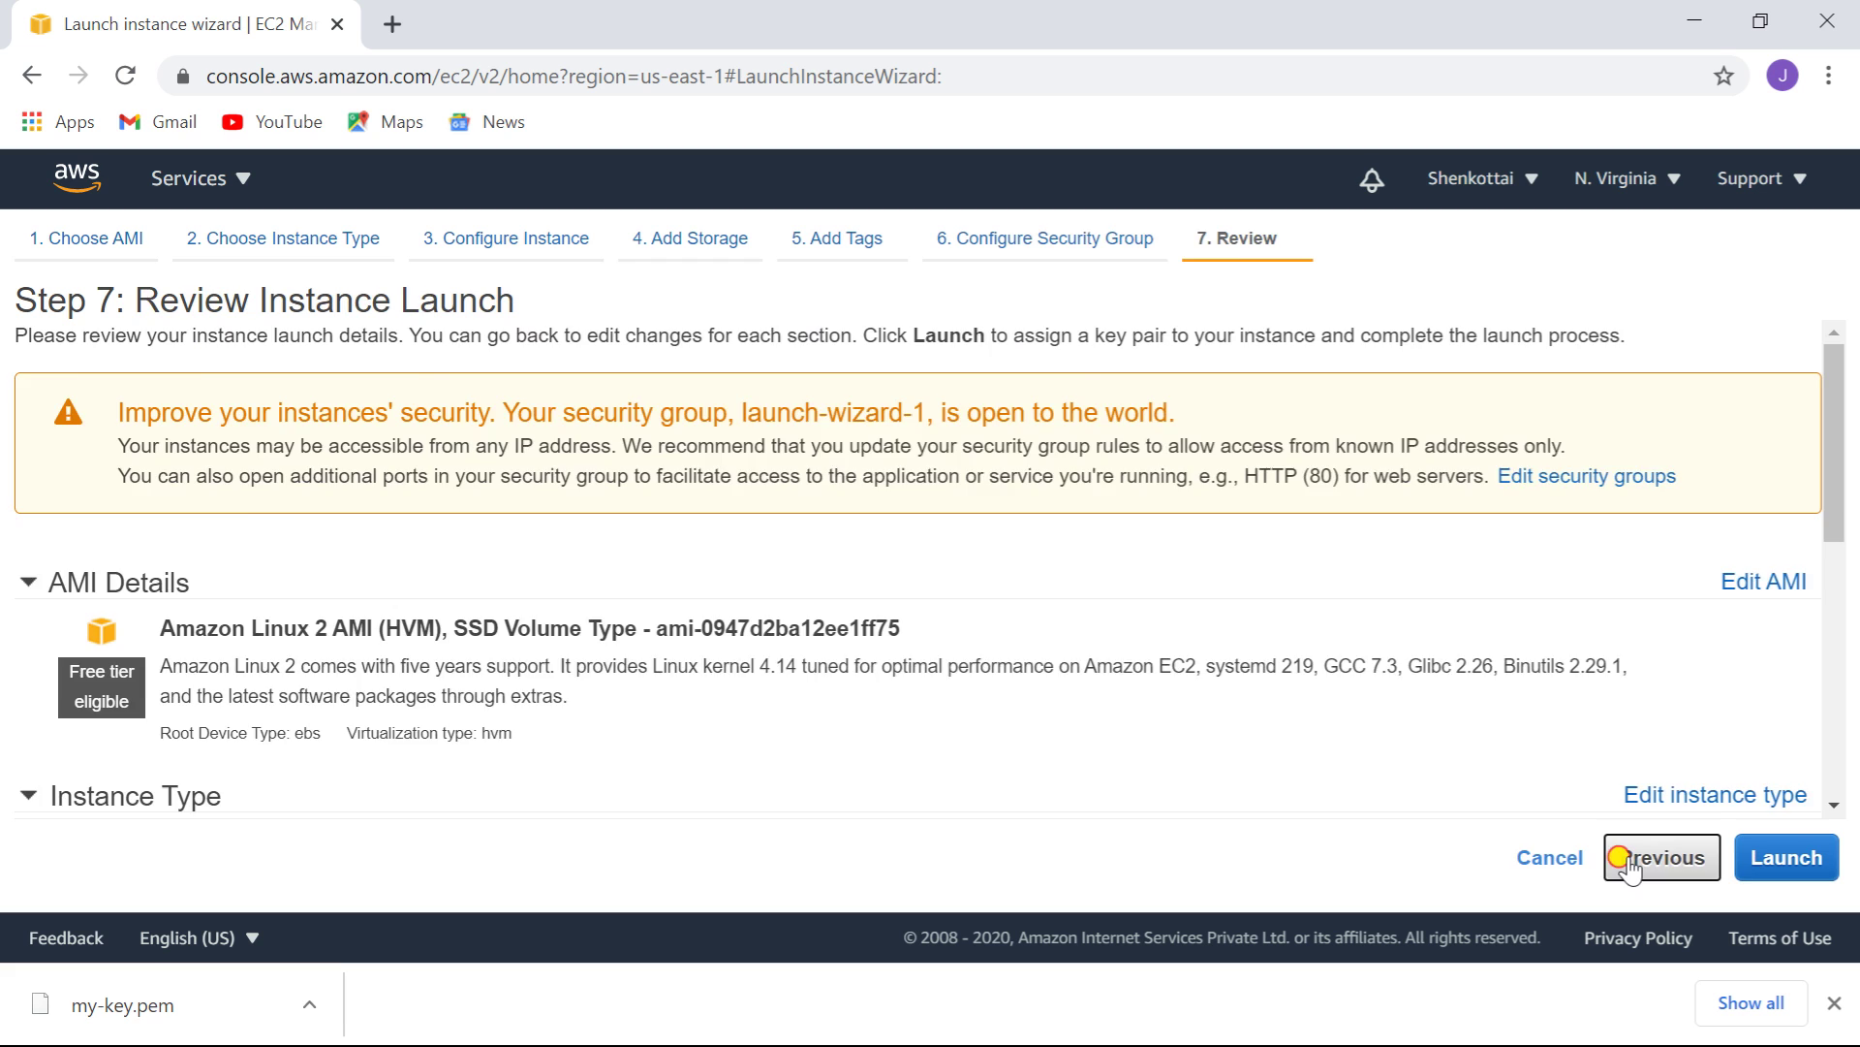
triple_click(643, 530)
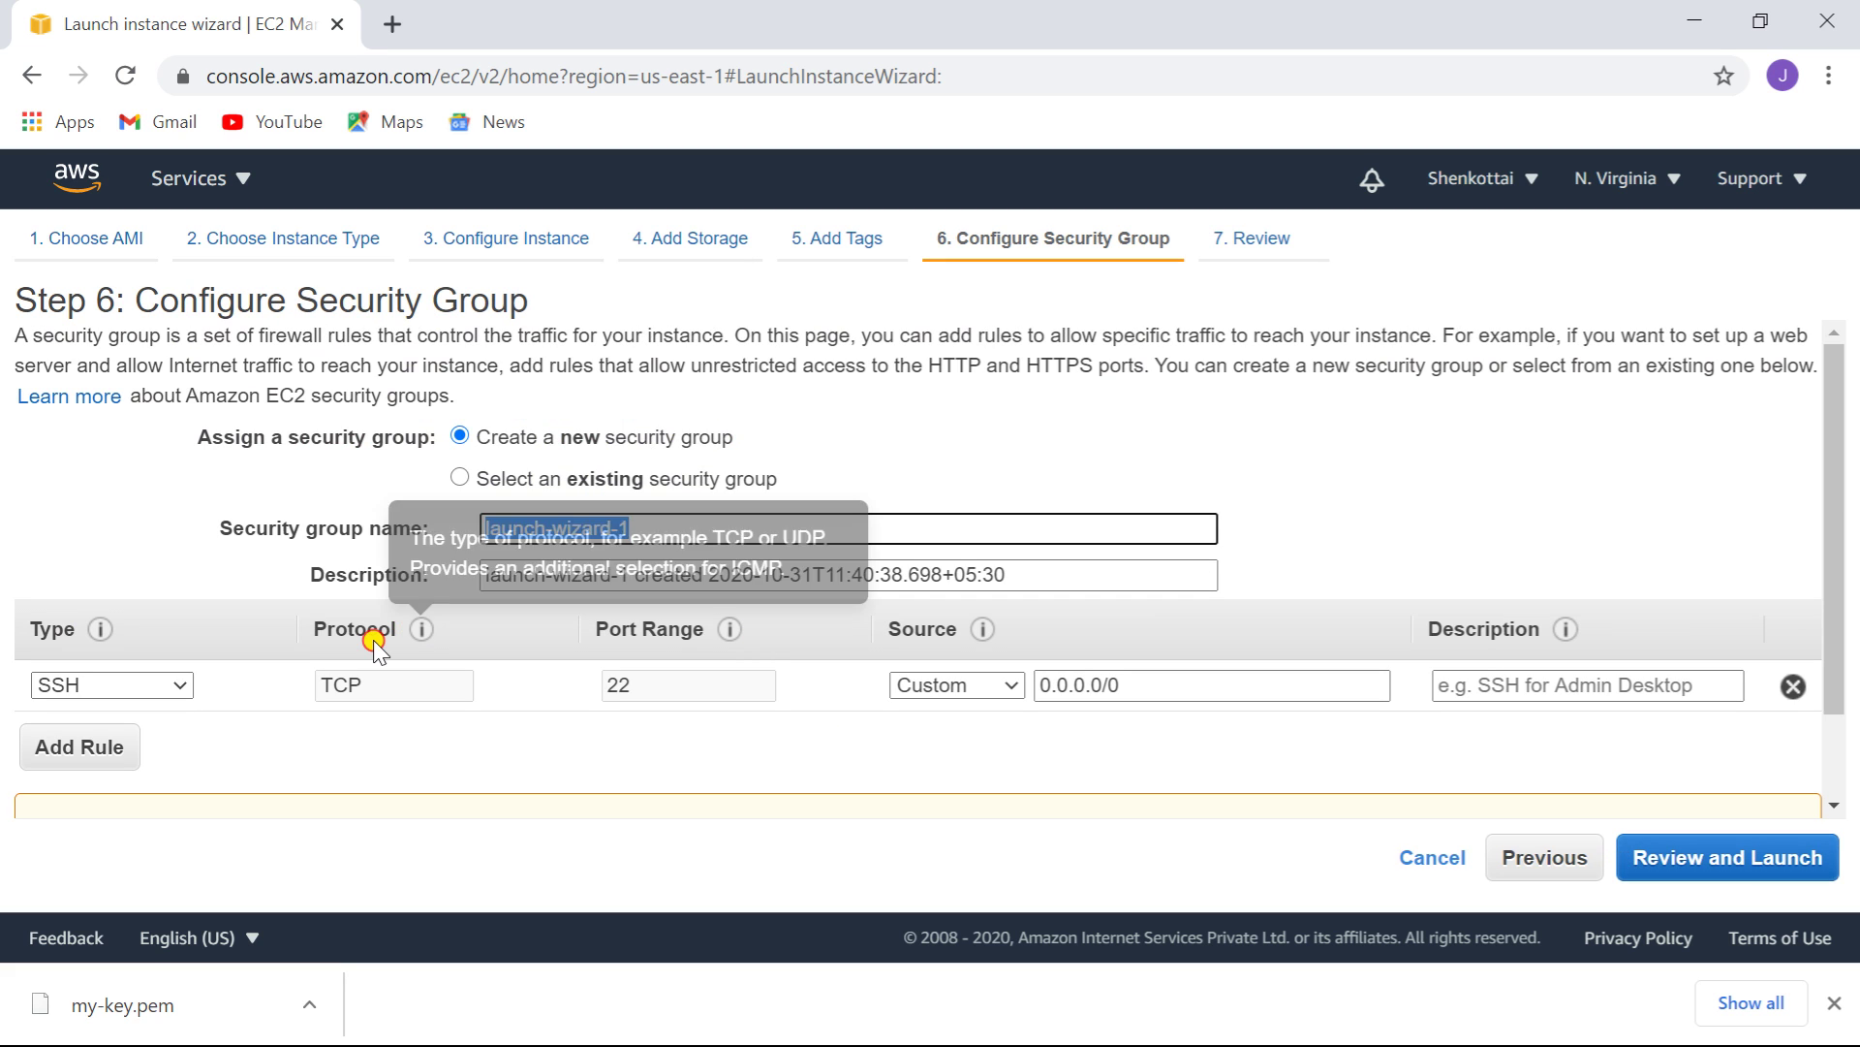
text(sg)
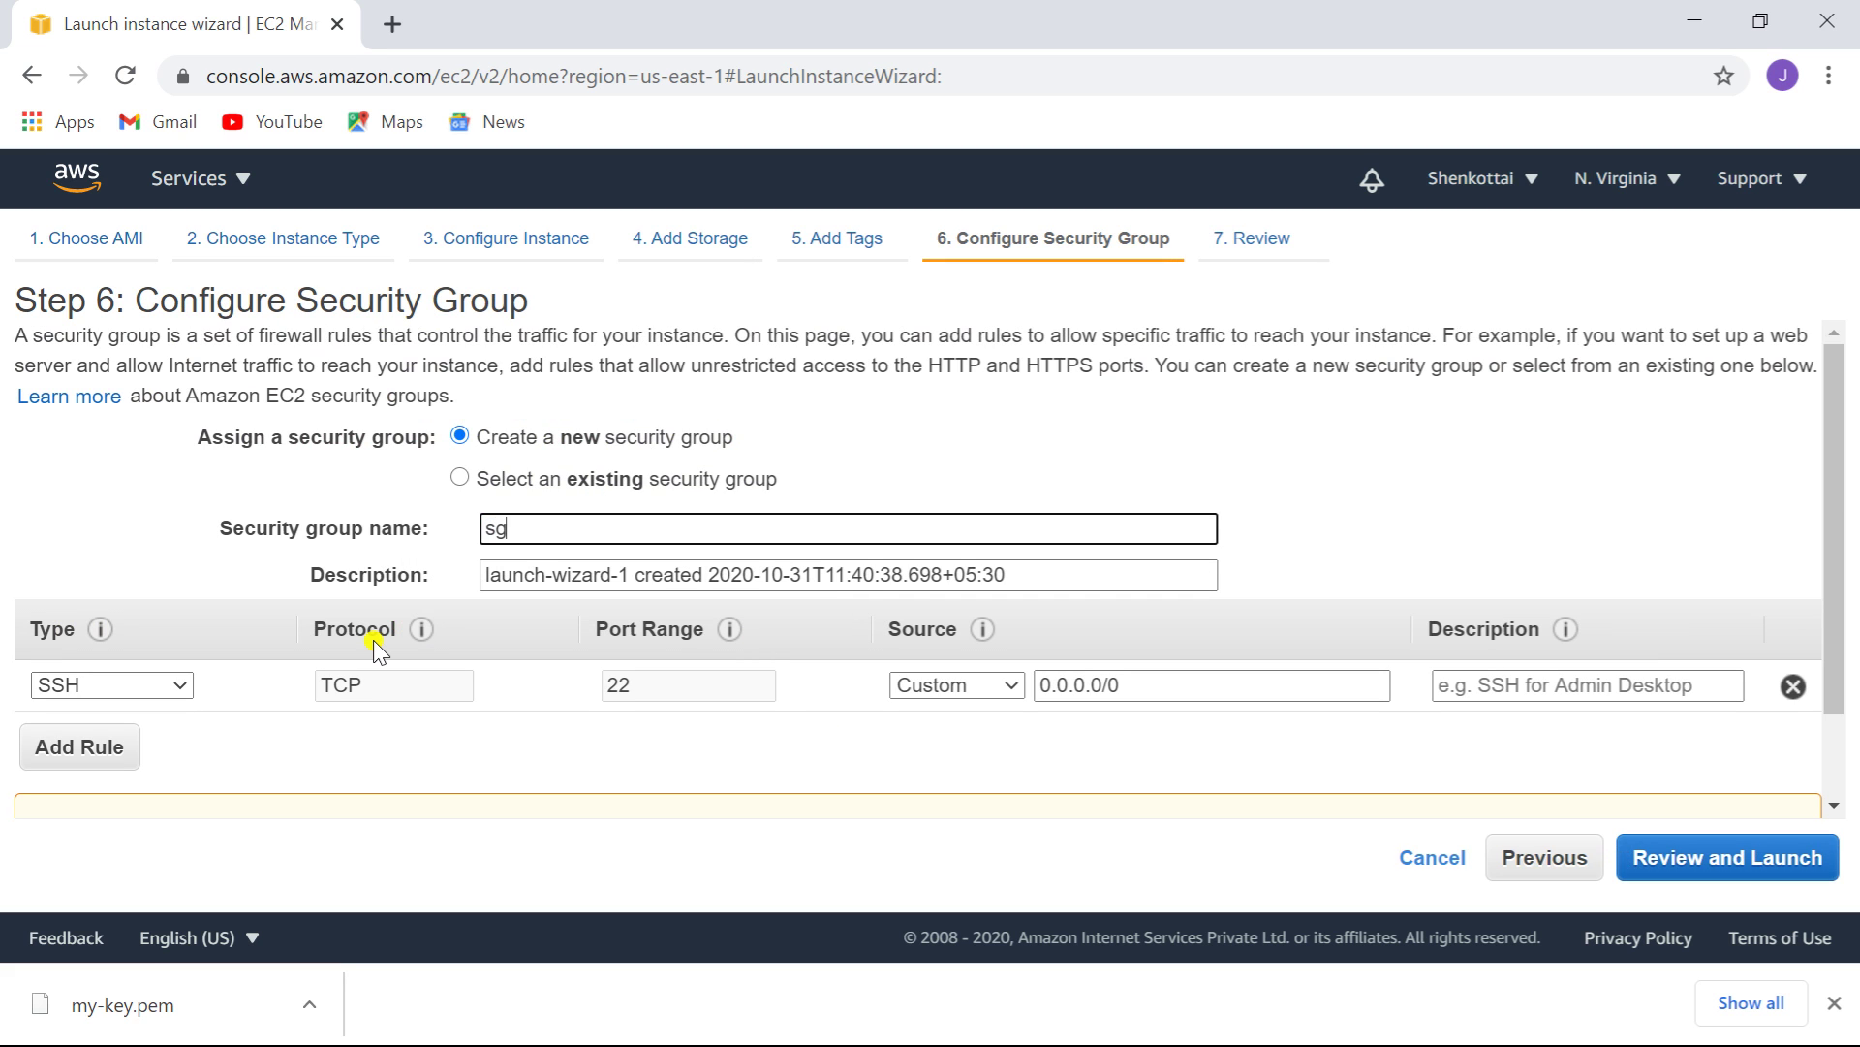
text( for vpc3)
click(1730, 857)
- Launch the third instance with the existing my-key pair, acknowledging access to the private key file
click(1741, 861)
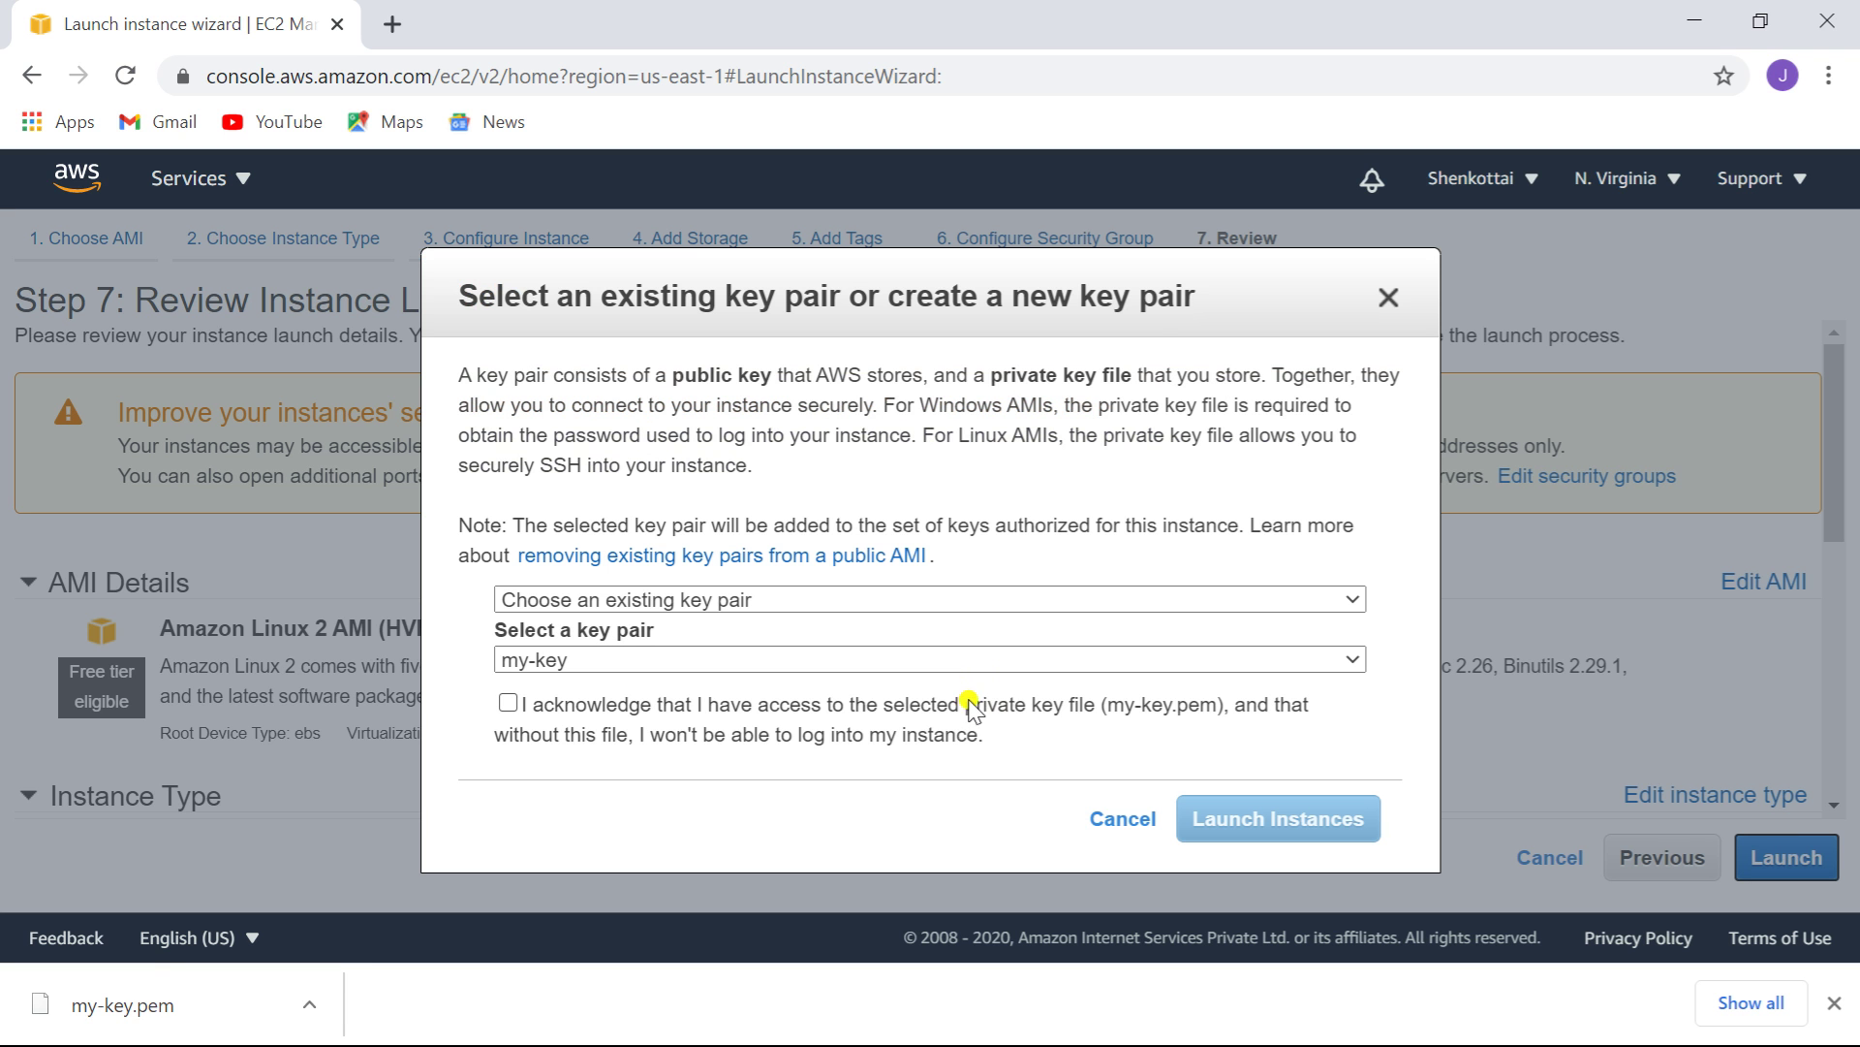
click(972, 704)
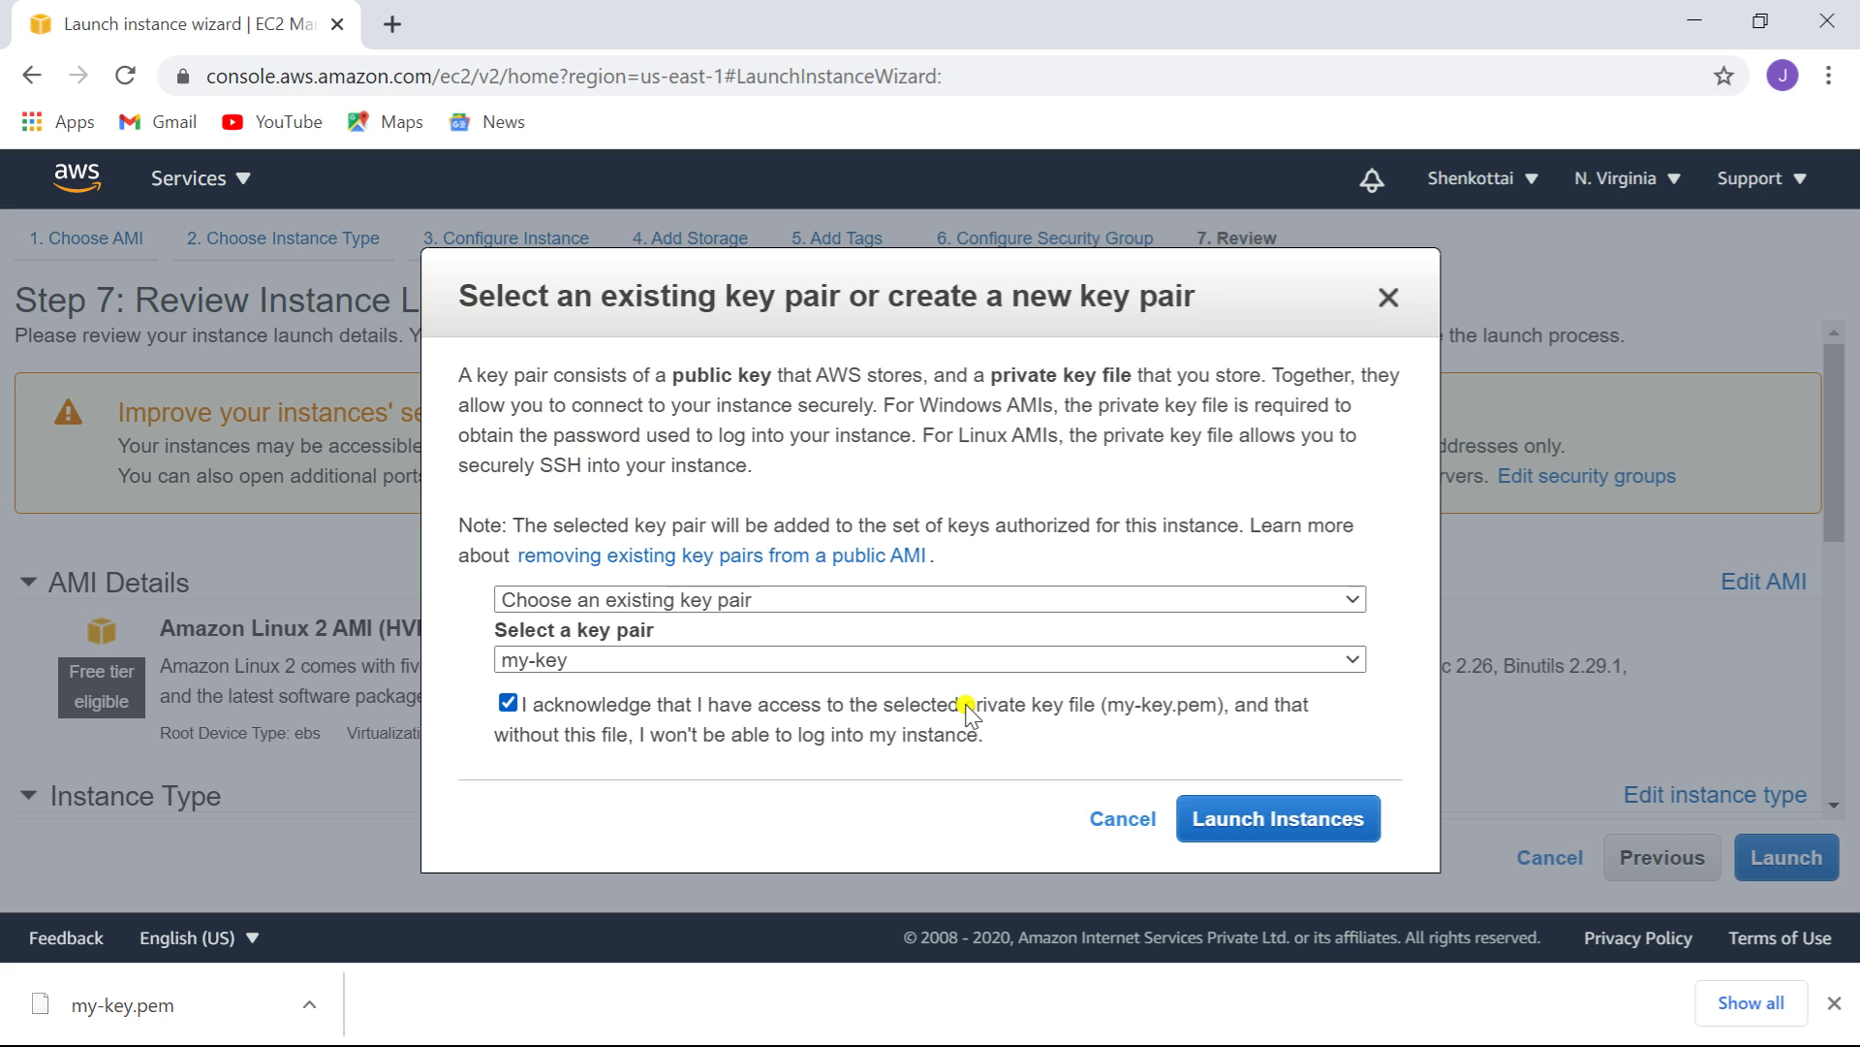
click(1296, 820)
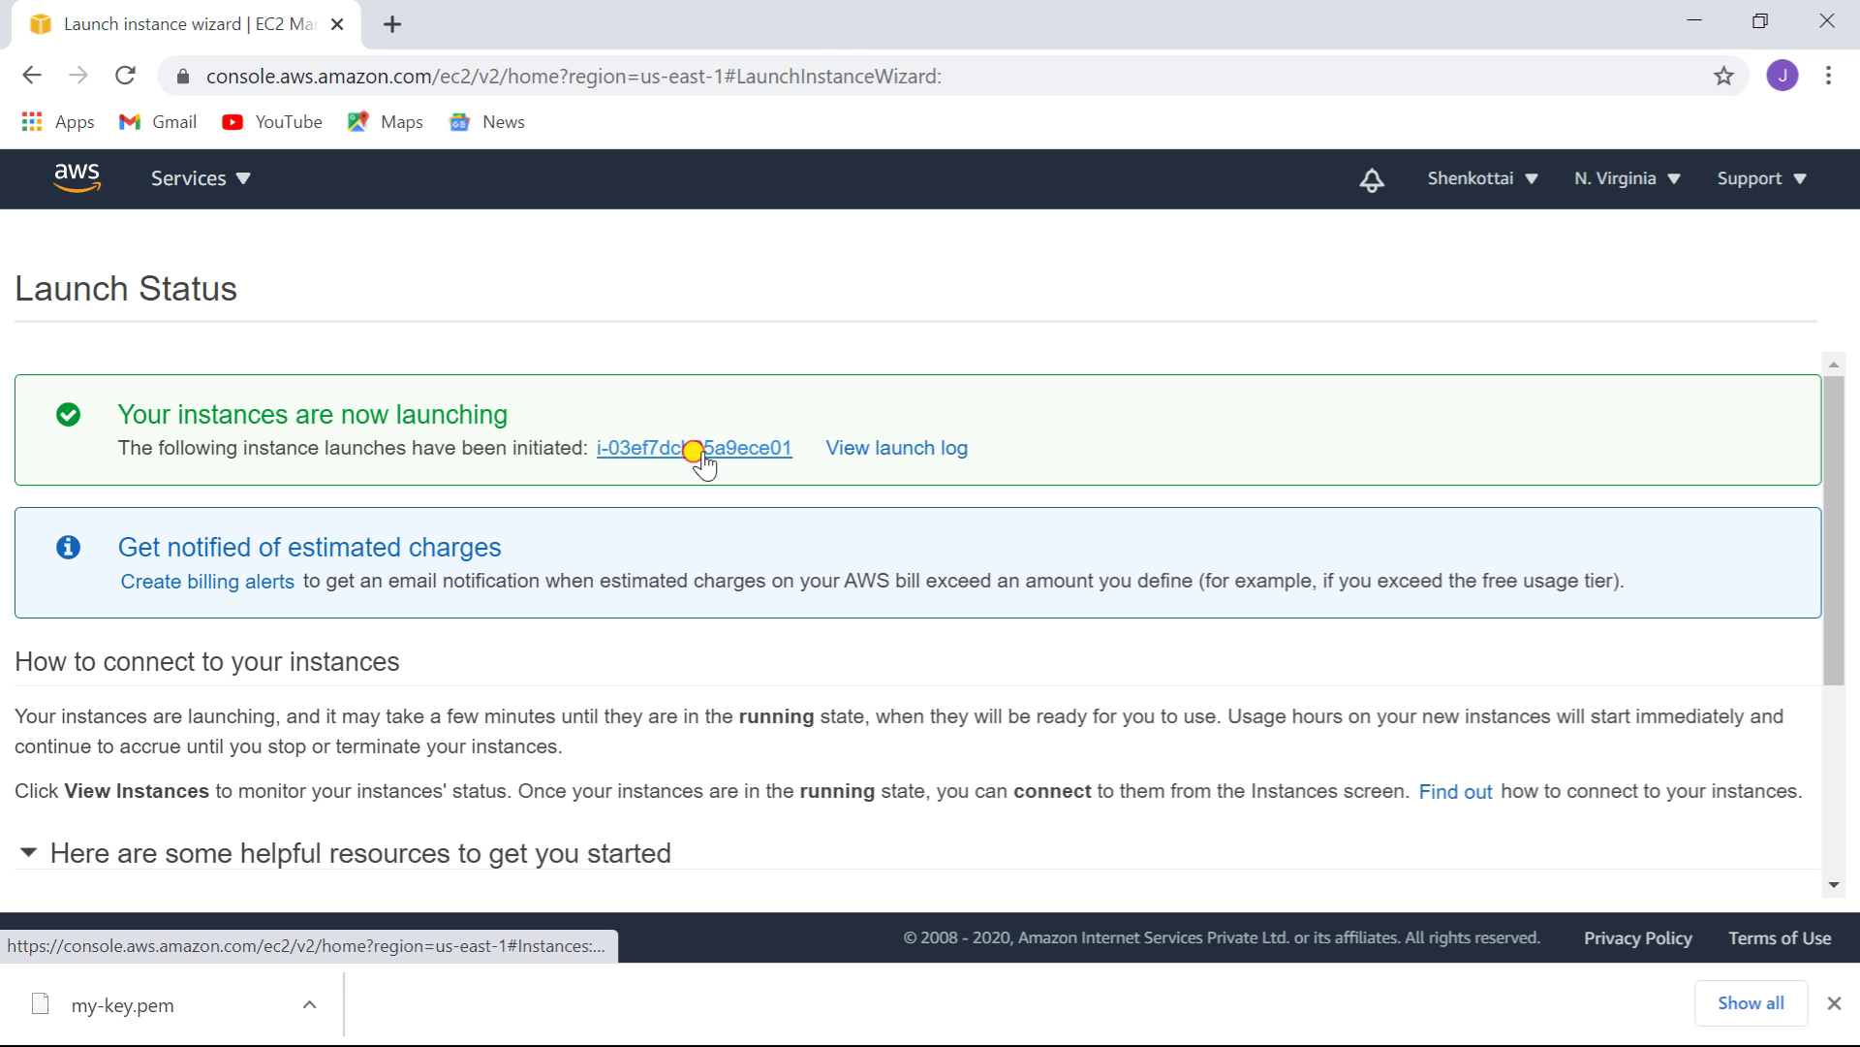
- Open the launched instance3 in the list, clear the search filter and refresh the states of all instances
click(698, 450)
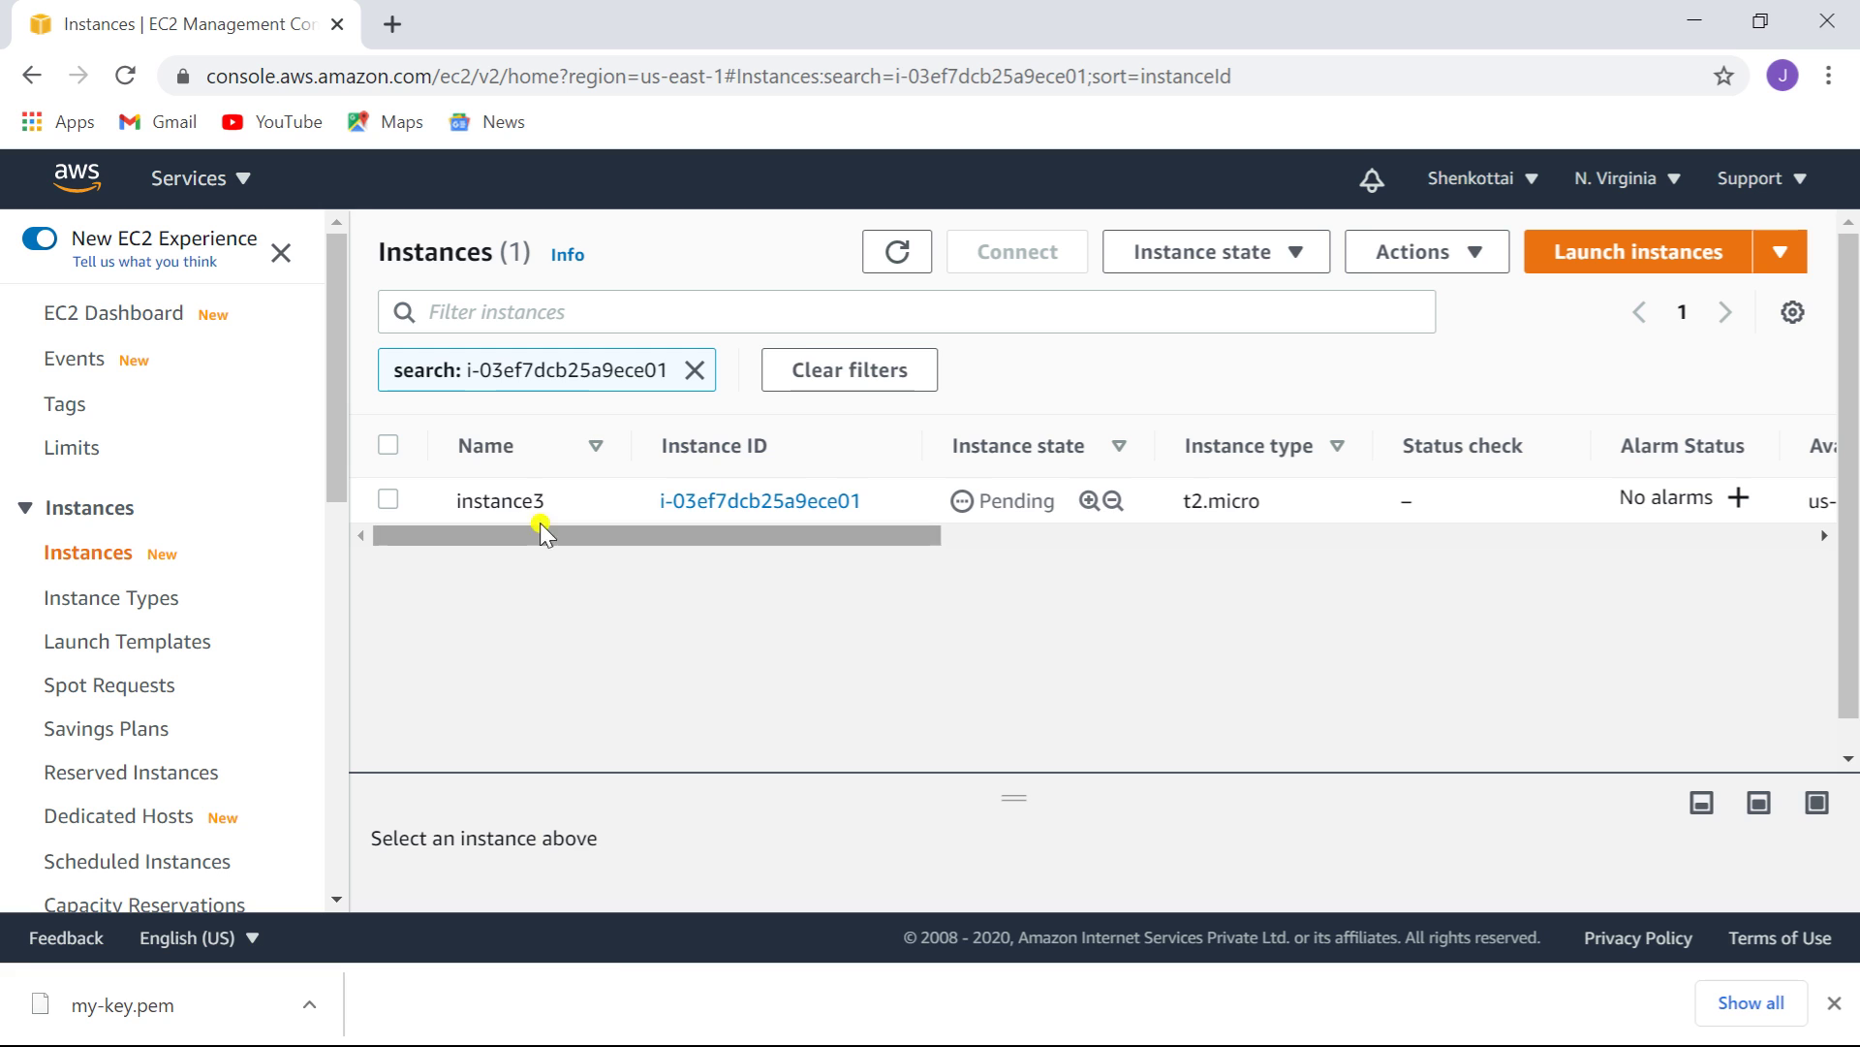
click(696, 369)
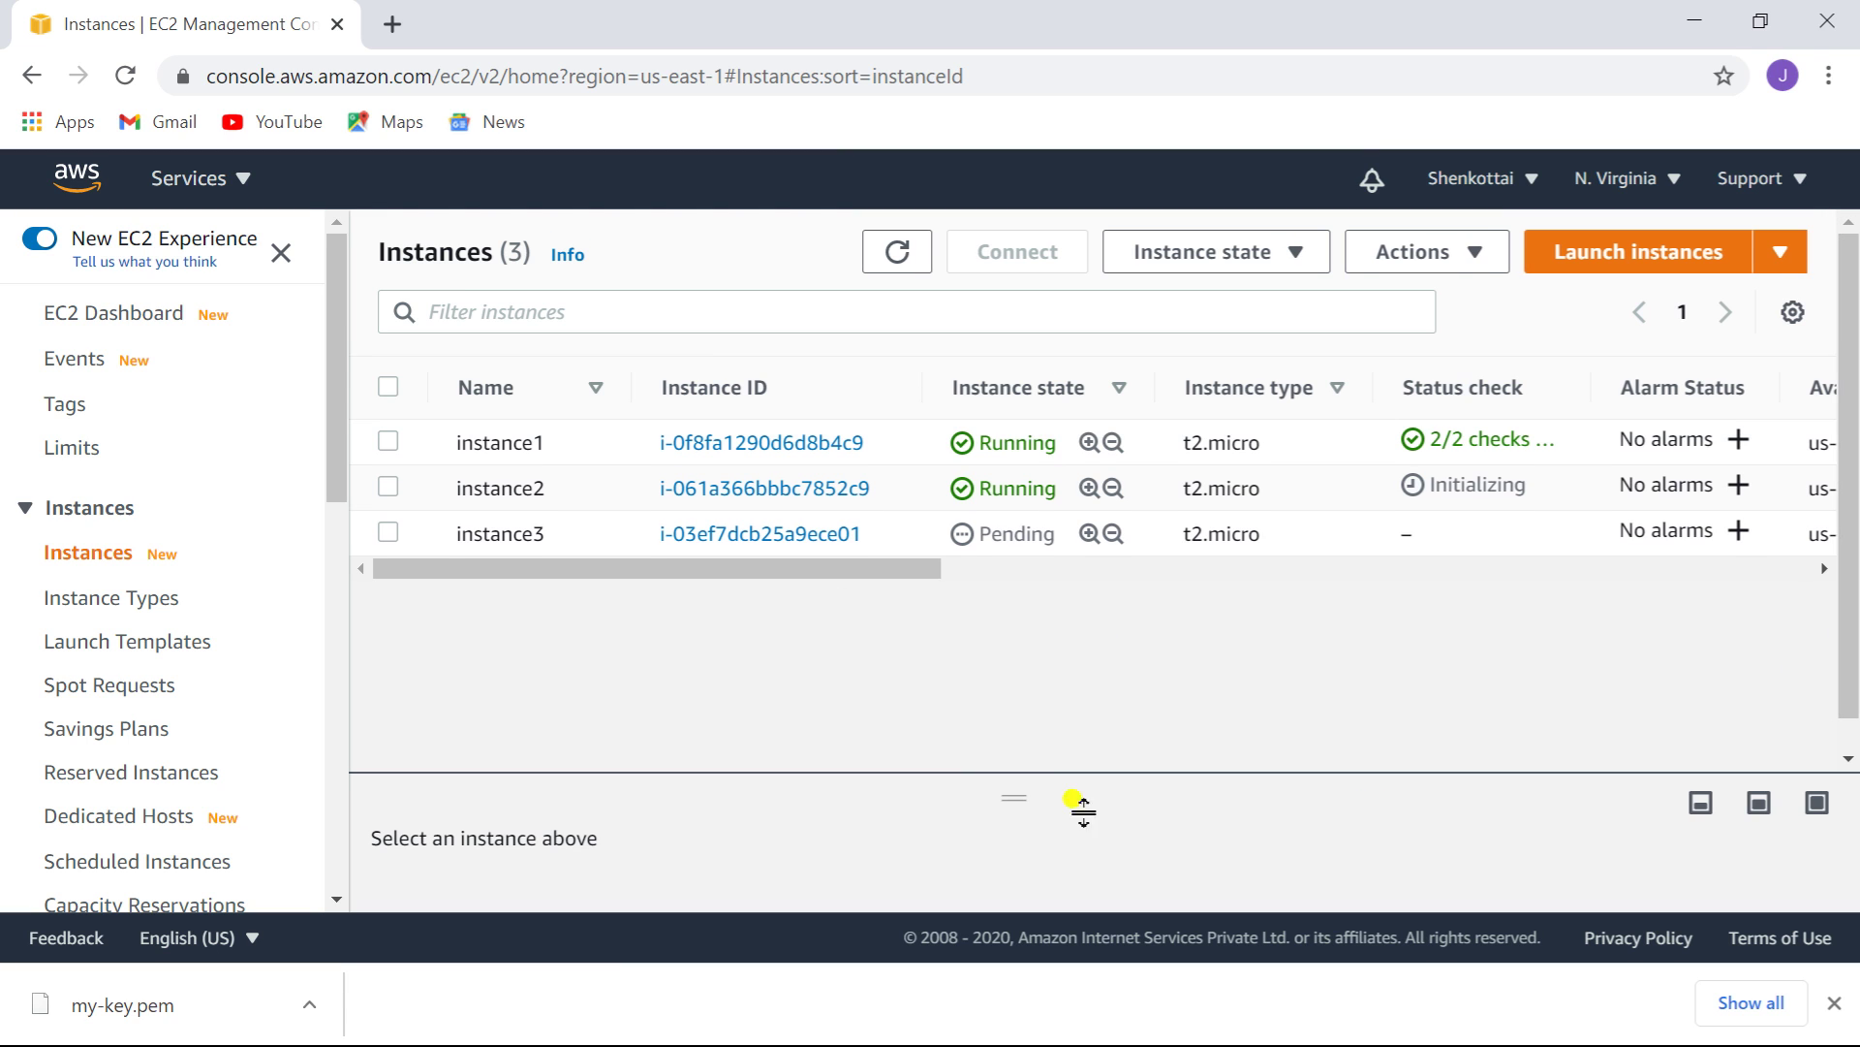
drag(850, 569, 1807, 624)
click(900, 254)
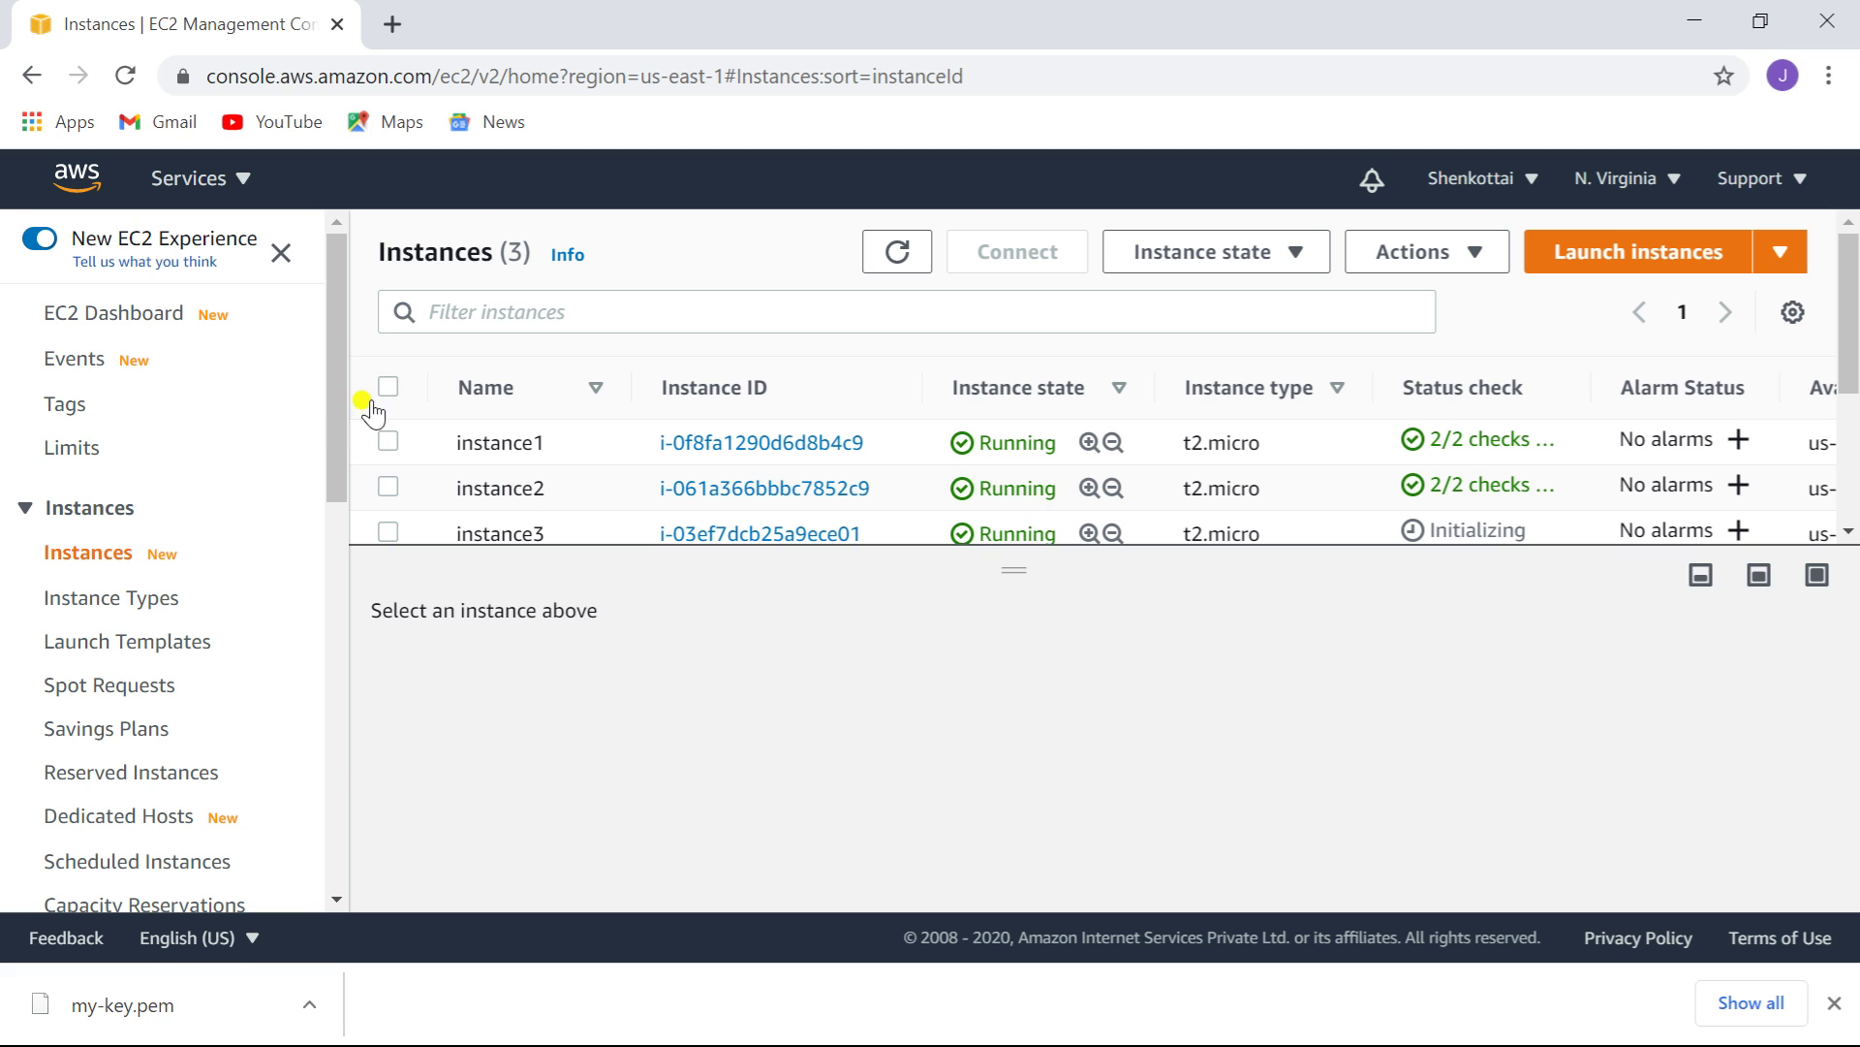
click(898, 252)
- Select instance1 and examine its public and private IPv4 addresses and VPC in the details
click(388, 441)
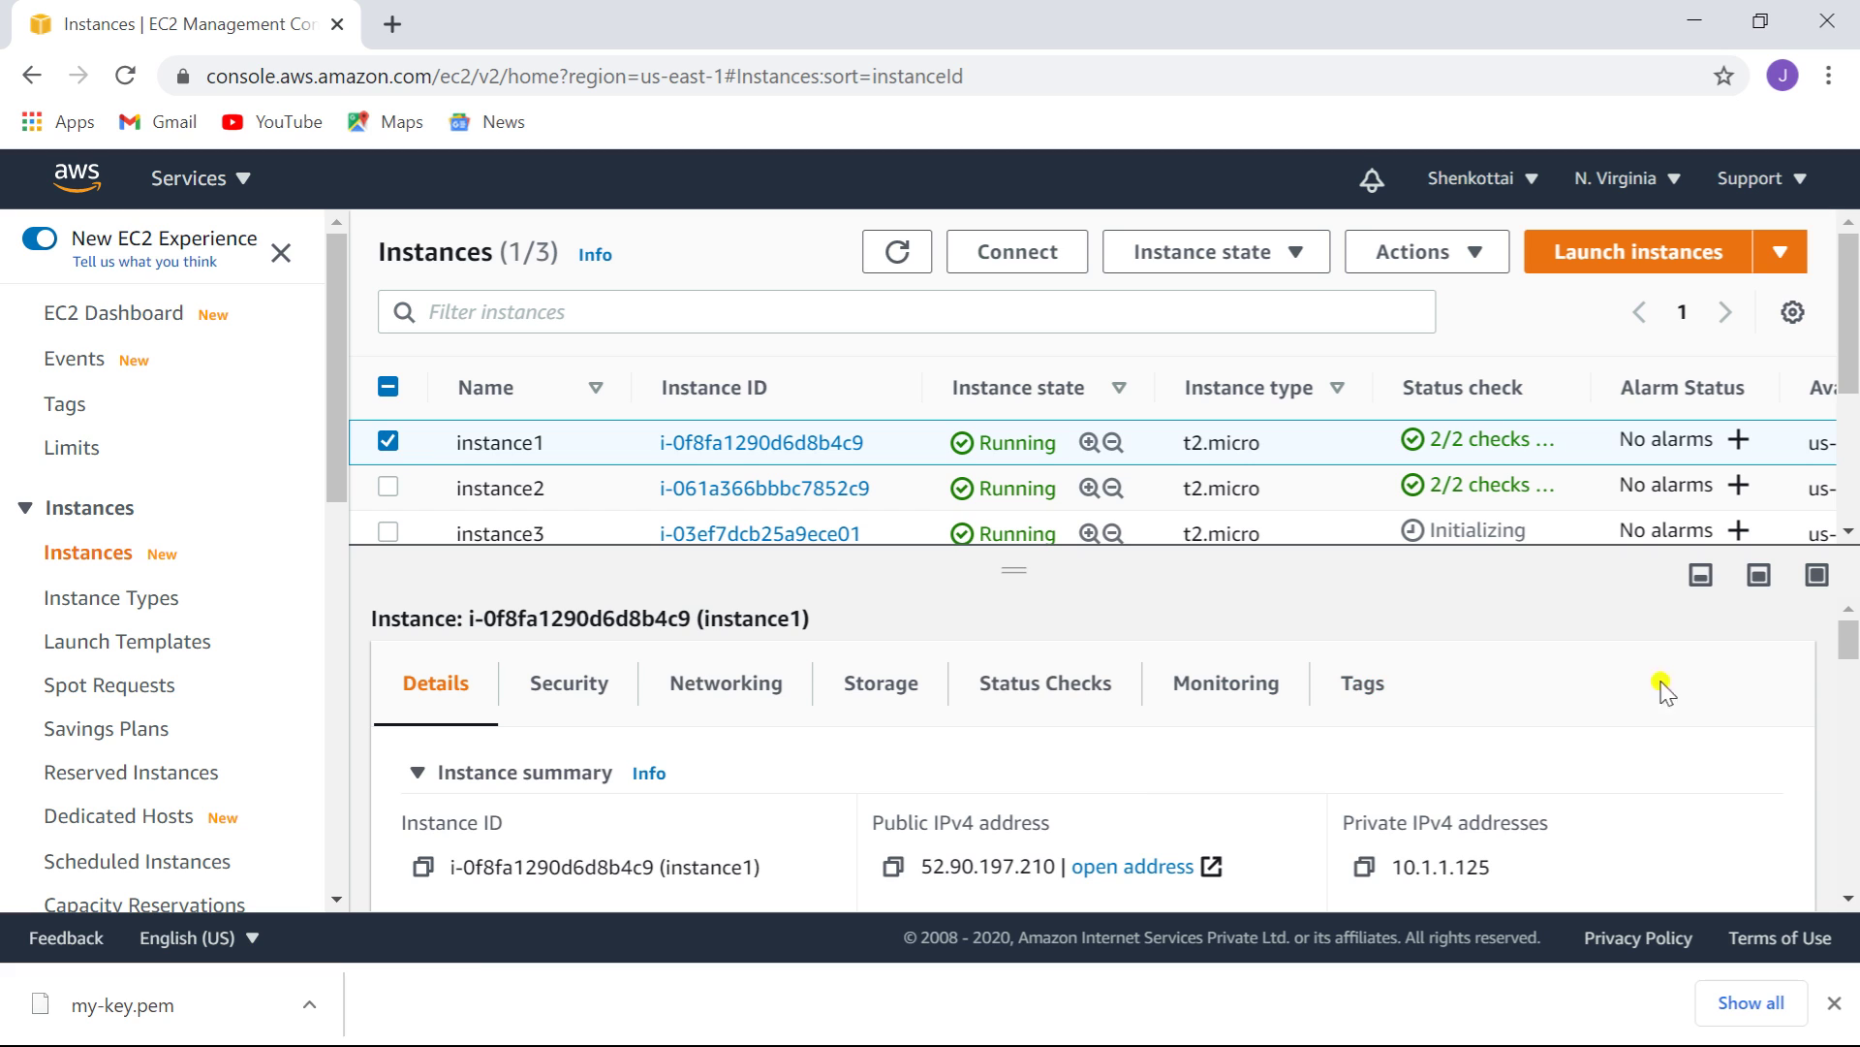
drag(1849, 643, 1850, 667)
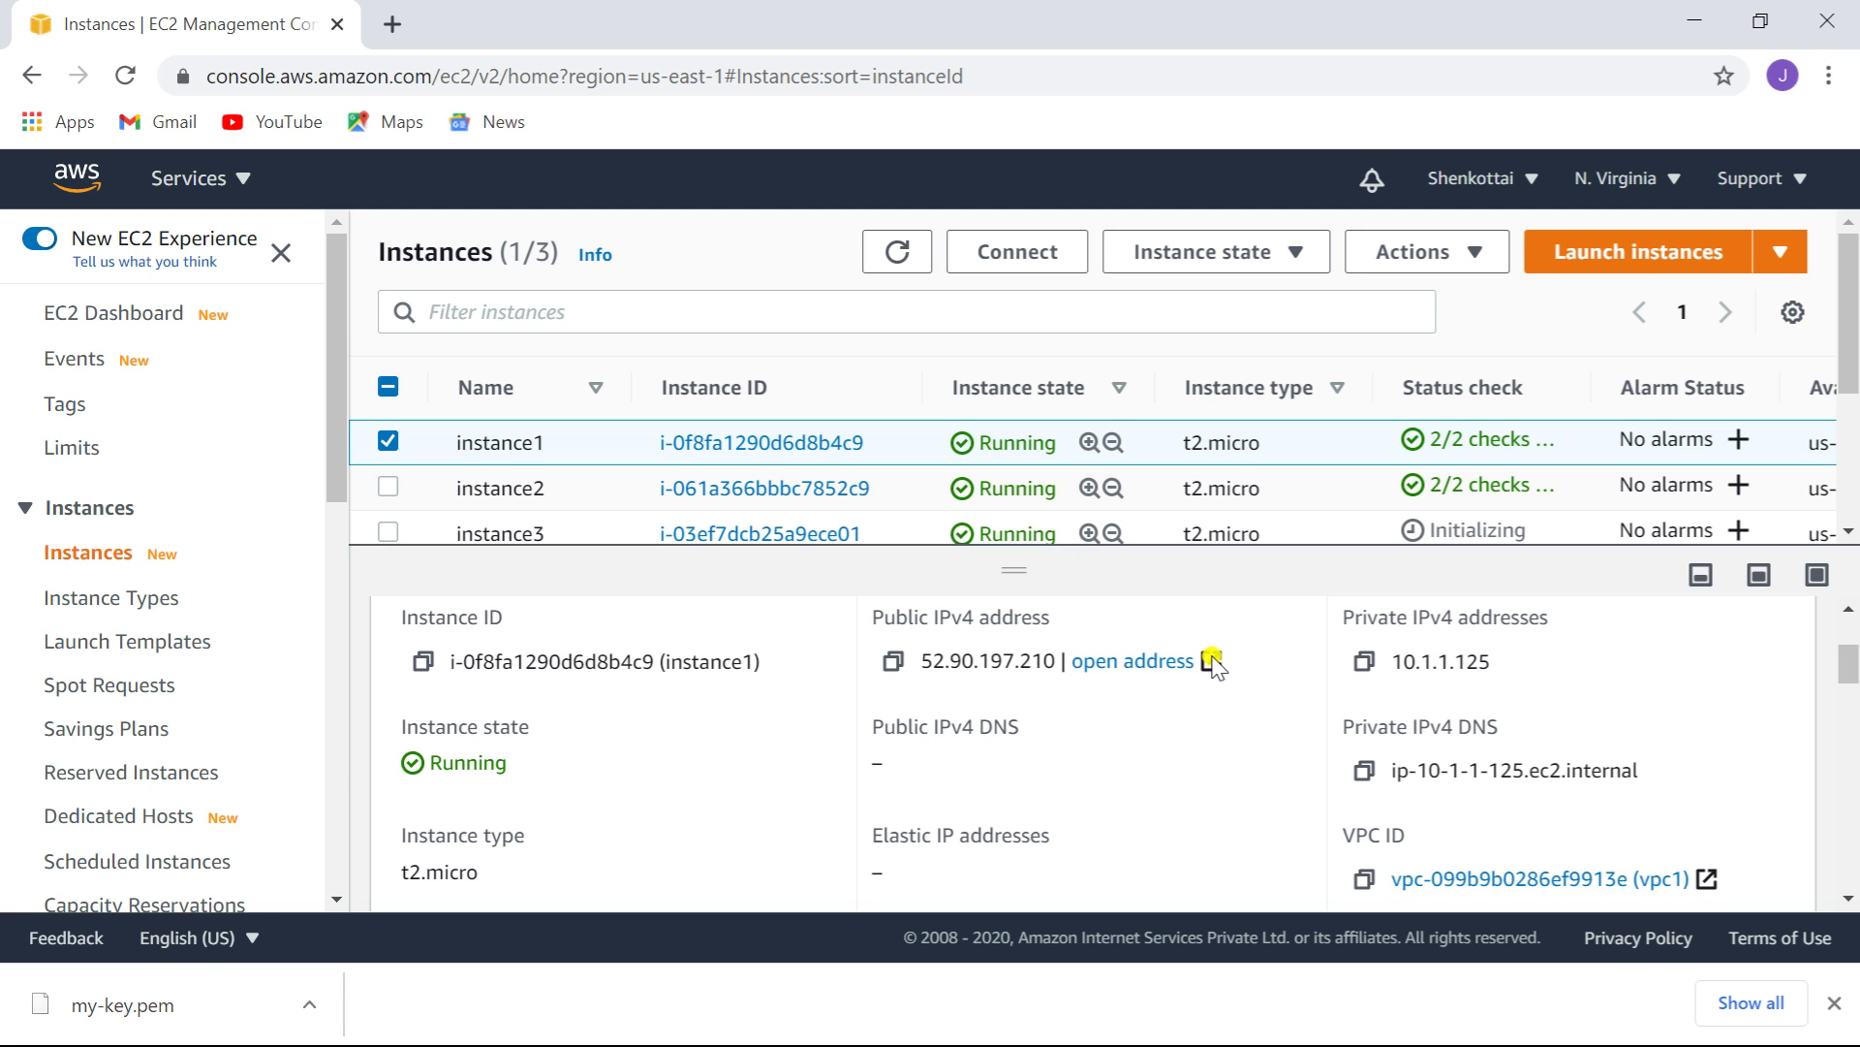
- Copy instance1's public IPv4 address and switch to PuTTY to set it, 52.90.197.210, as the host name
click(893, 661)
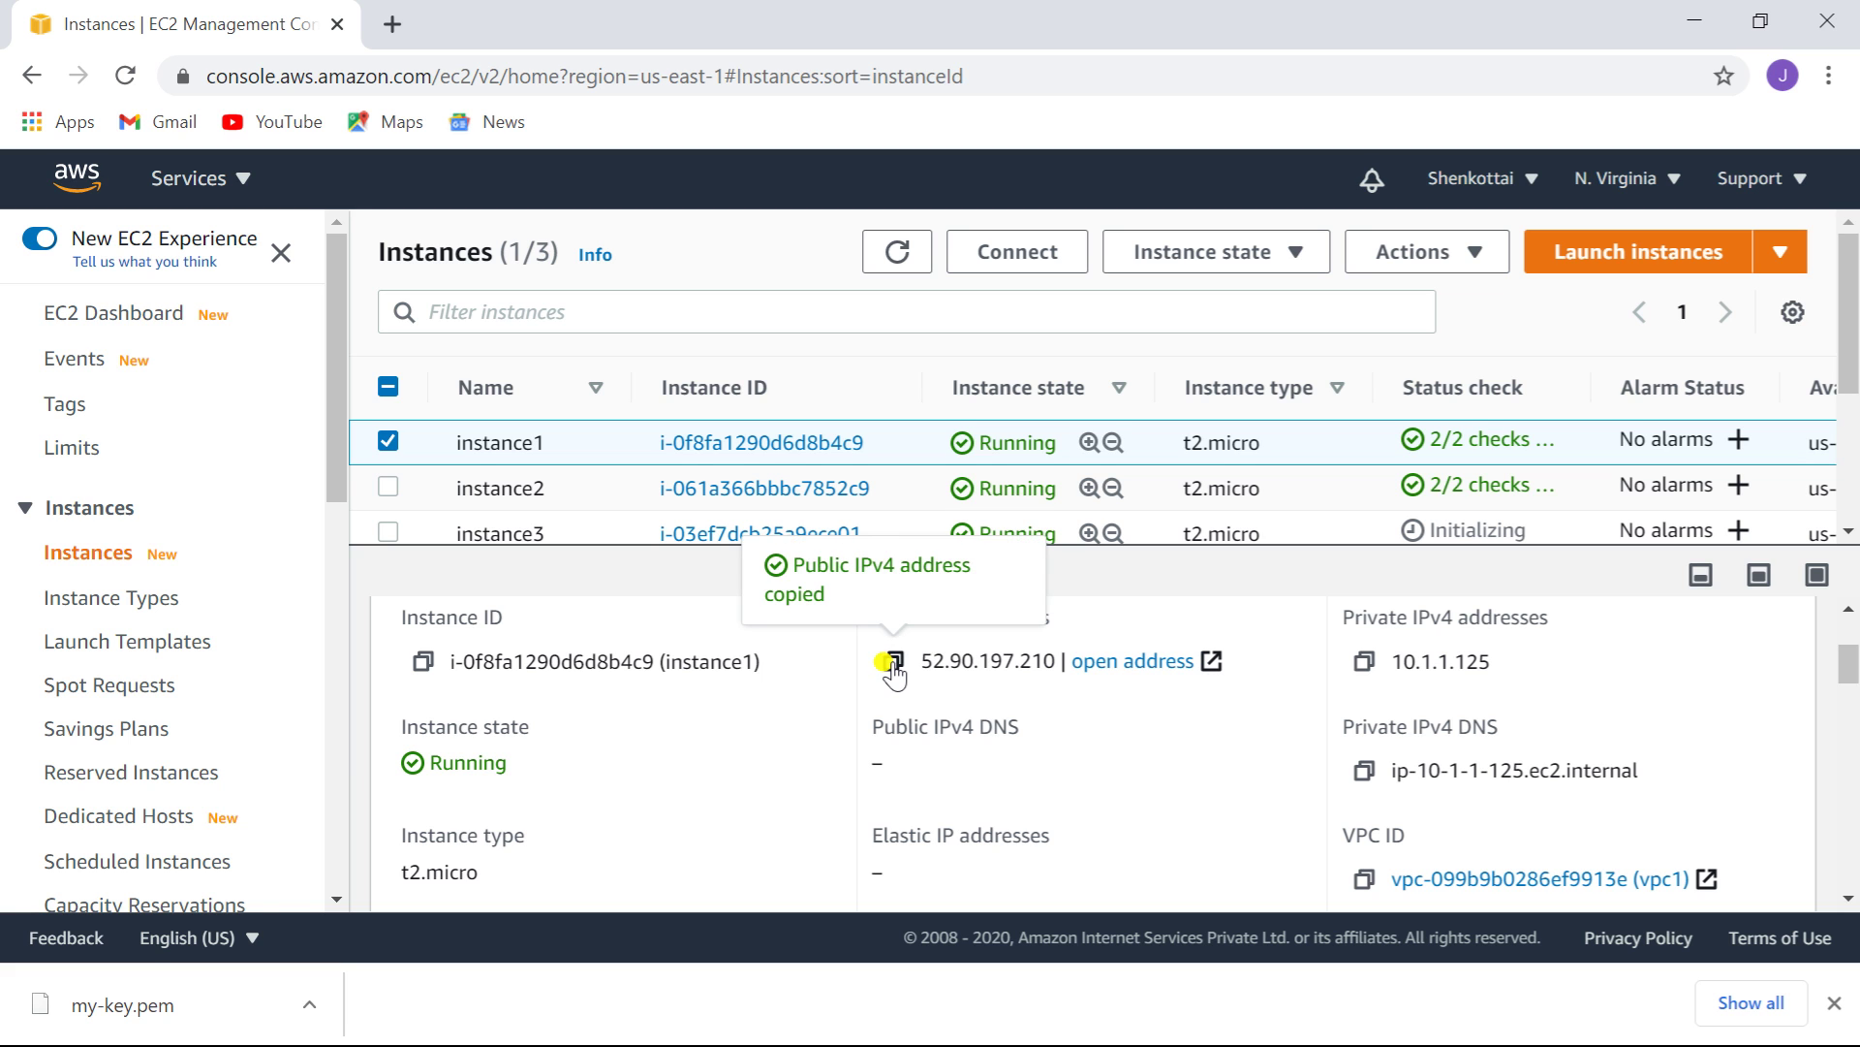
key(alt+Tab)
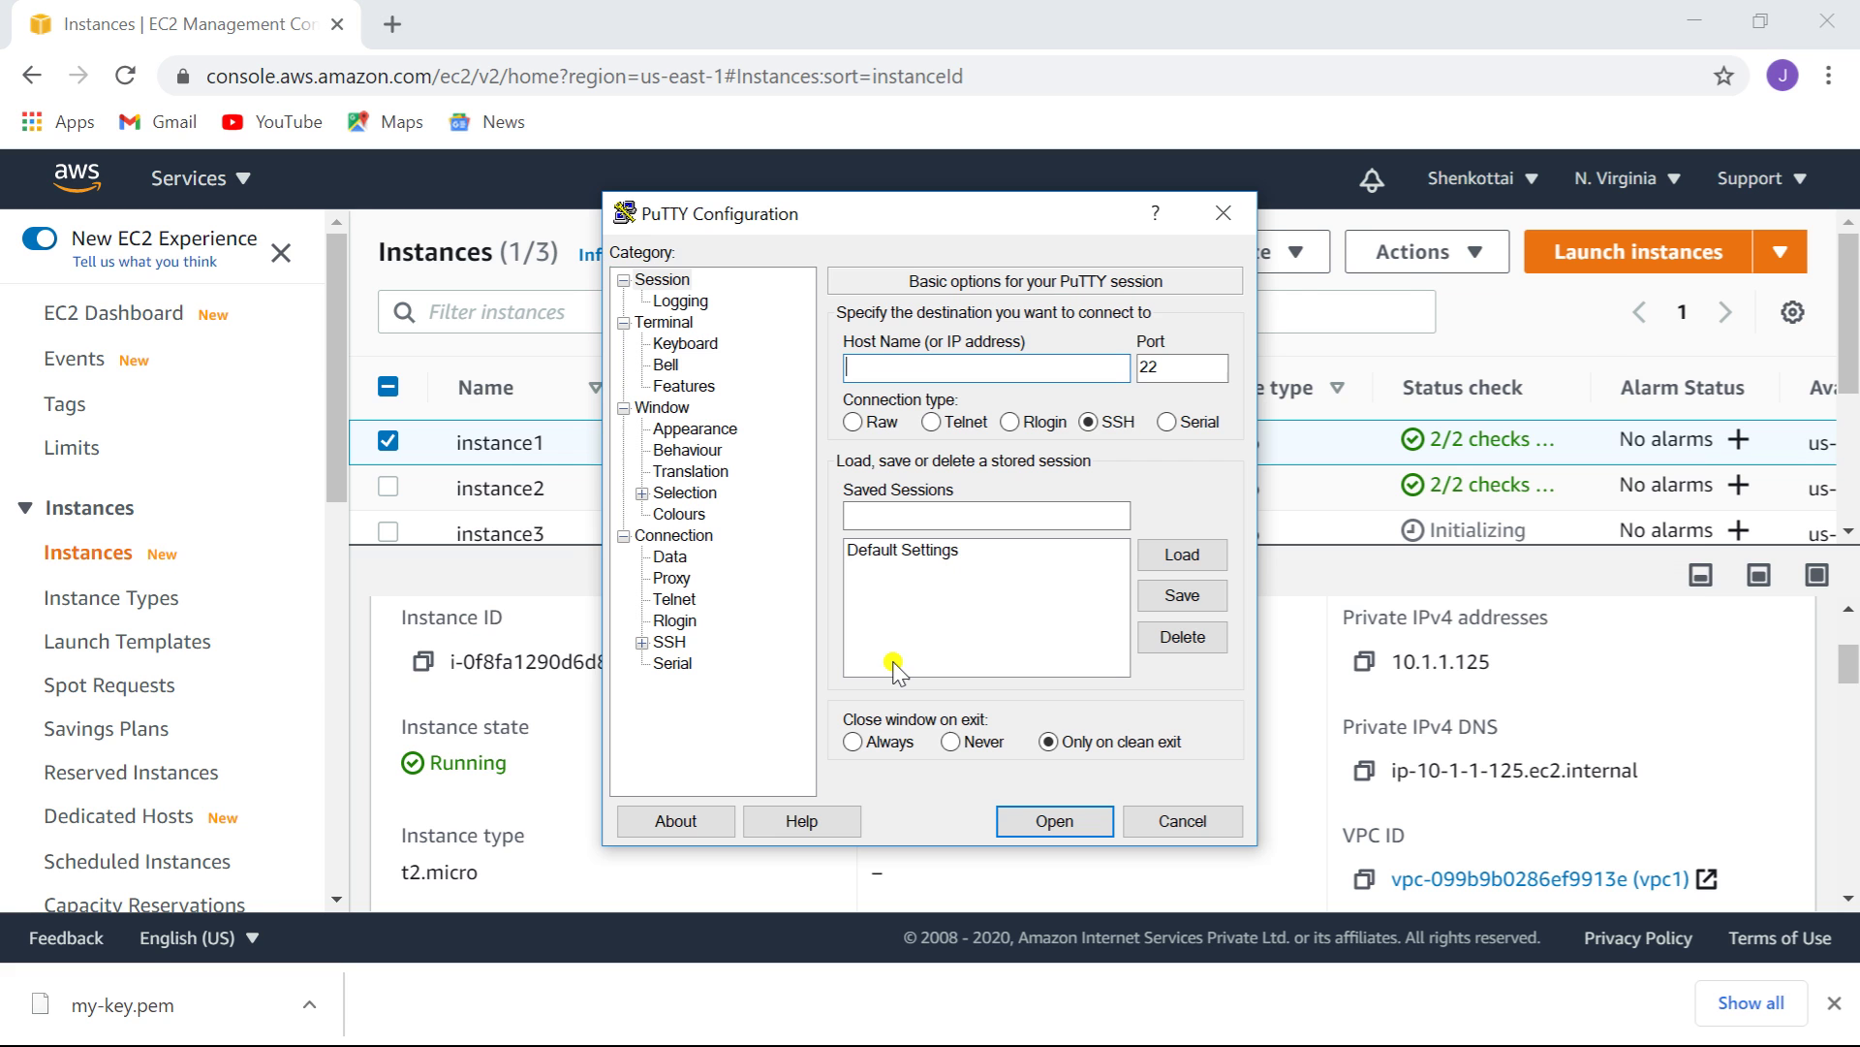
right_click(882, 369)
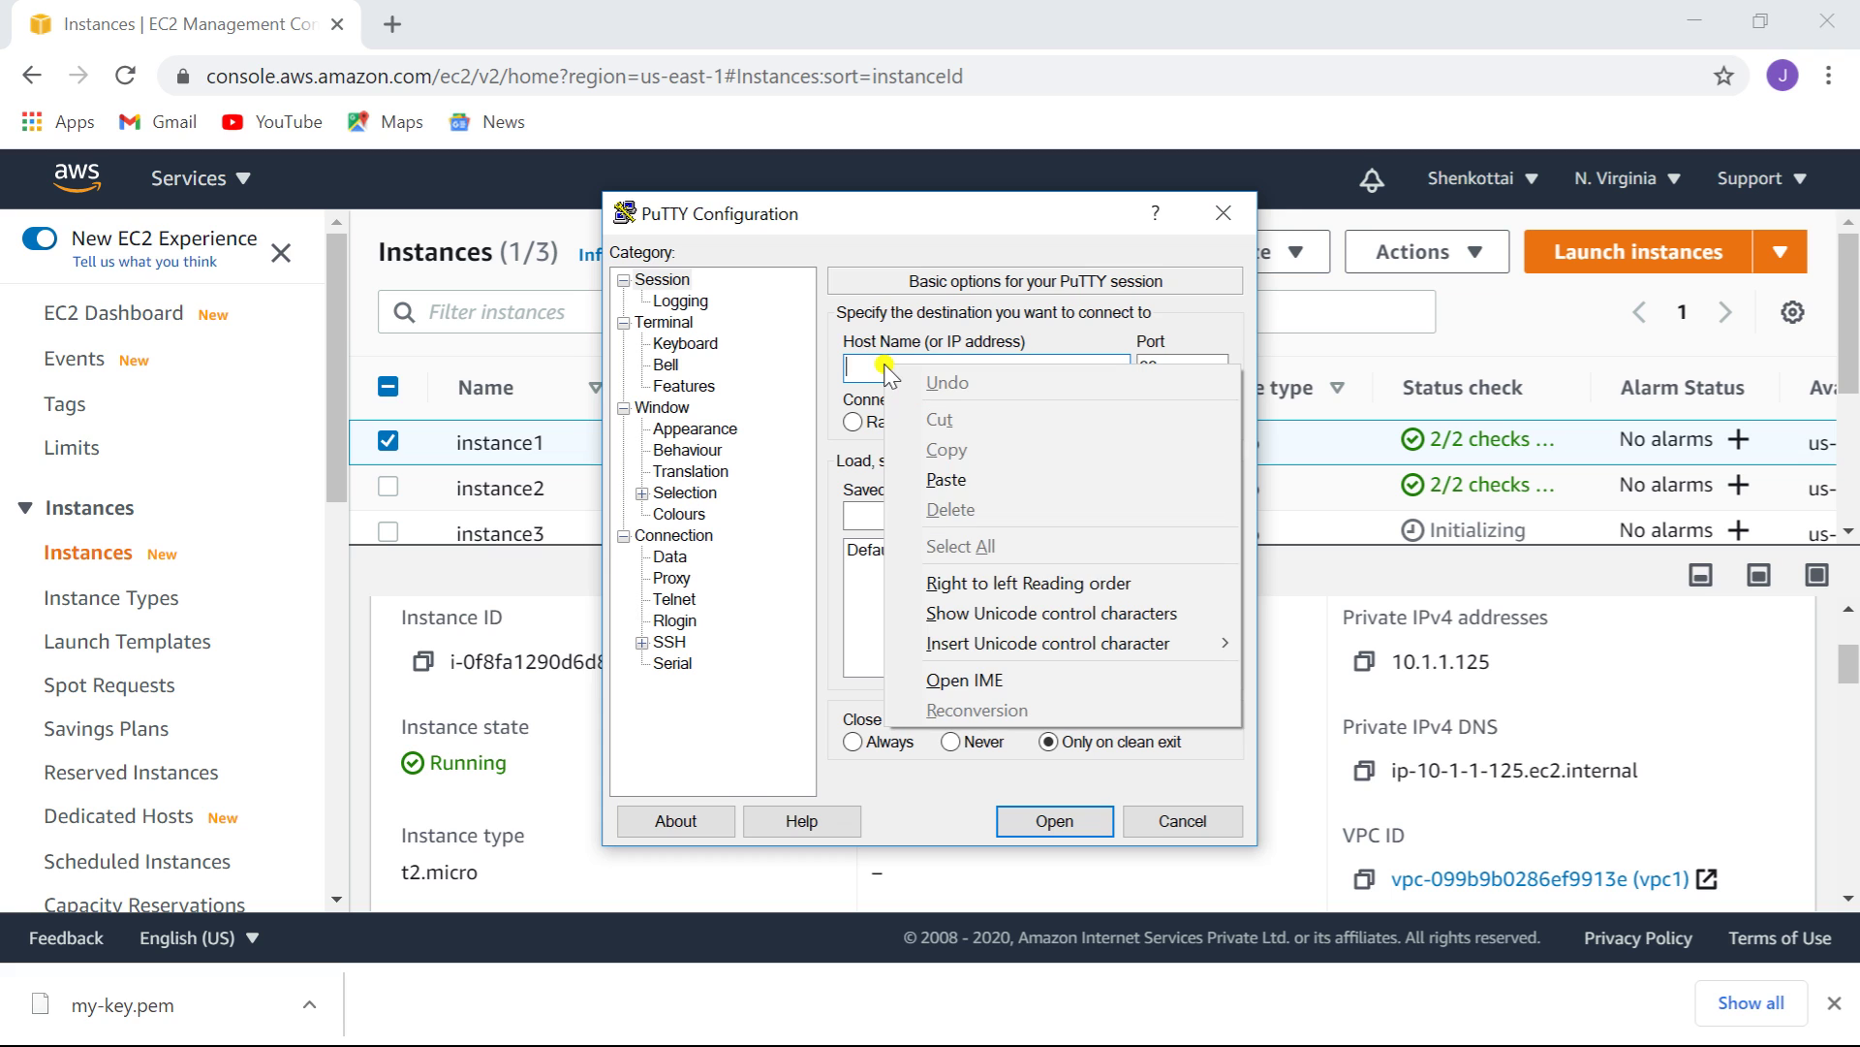
click(947, 479)
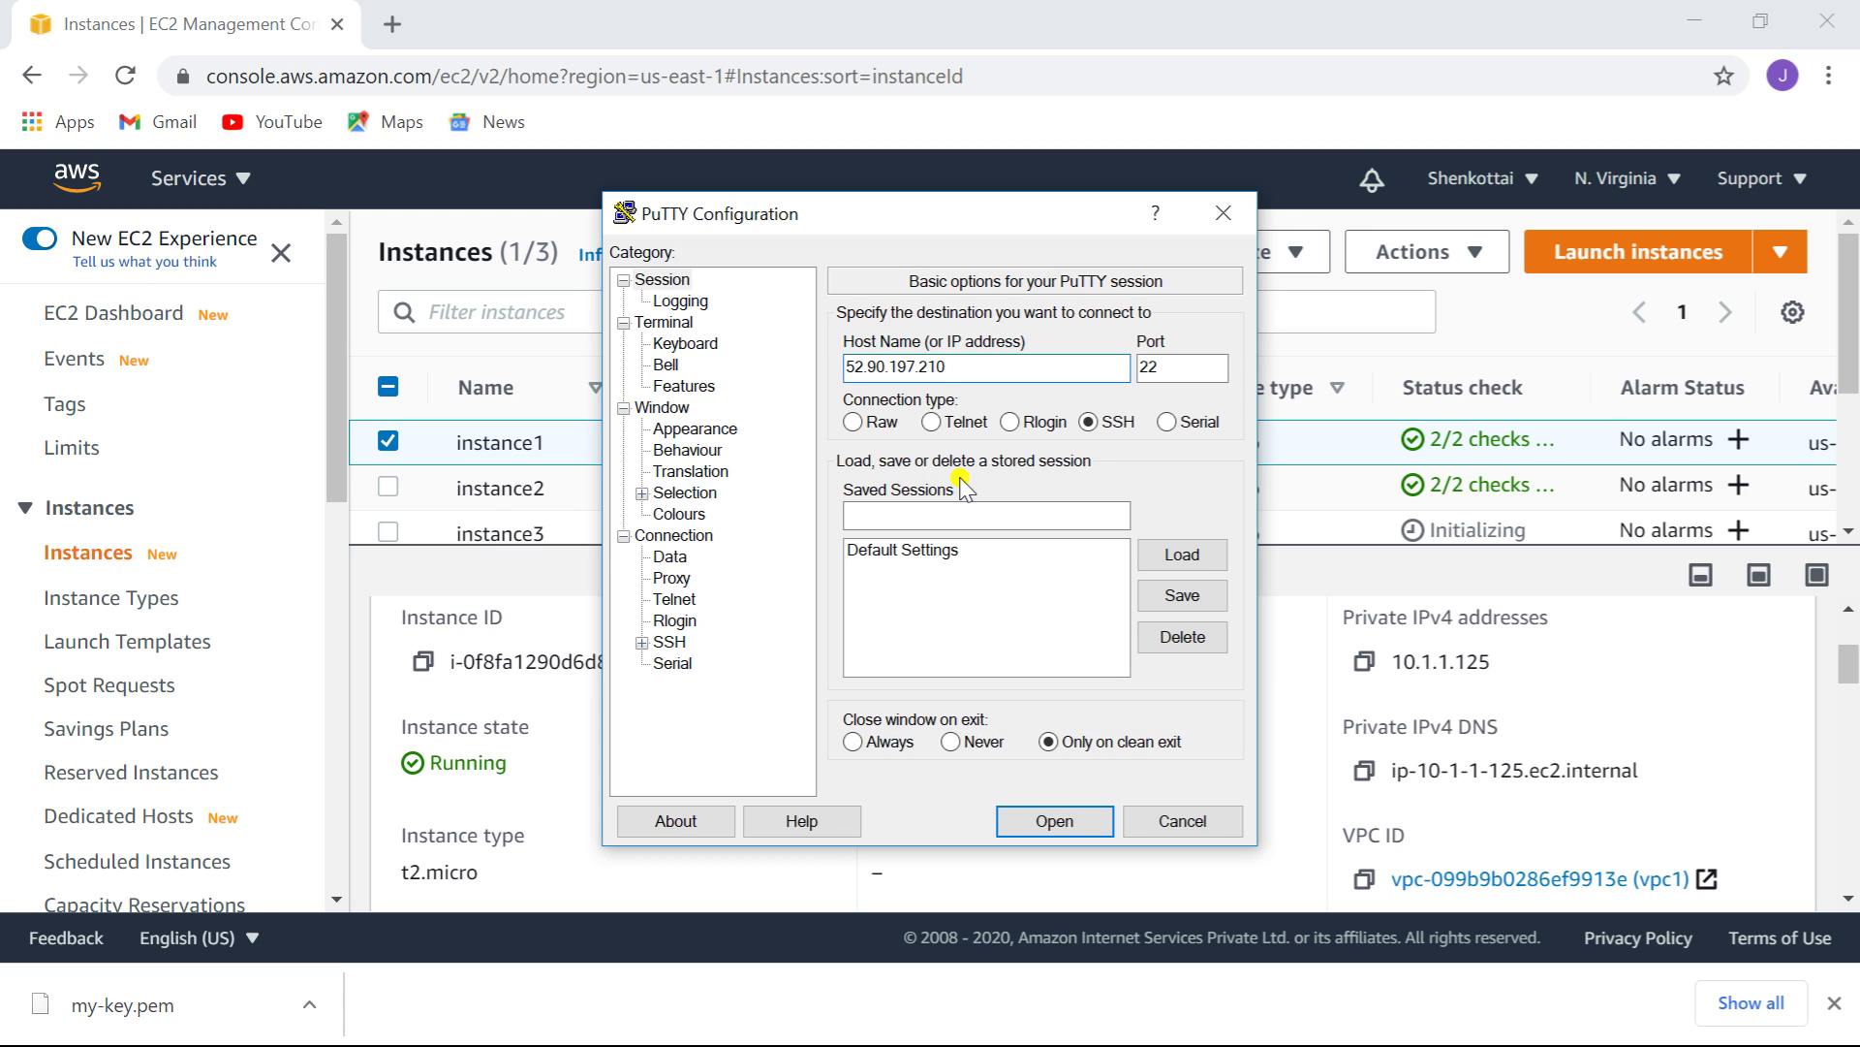
- Set my-key.ppk from the Downloads folder as the private key file for the session's SSH authentication
click(642, 642)
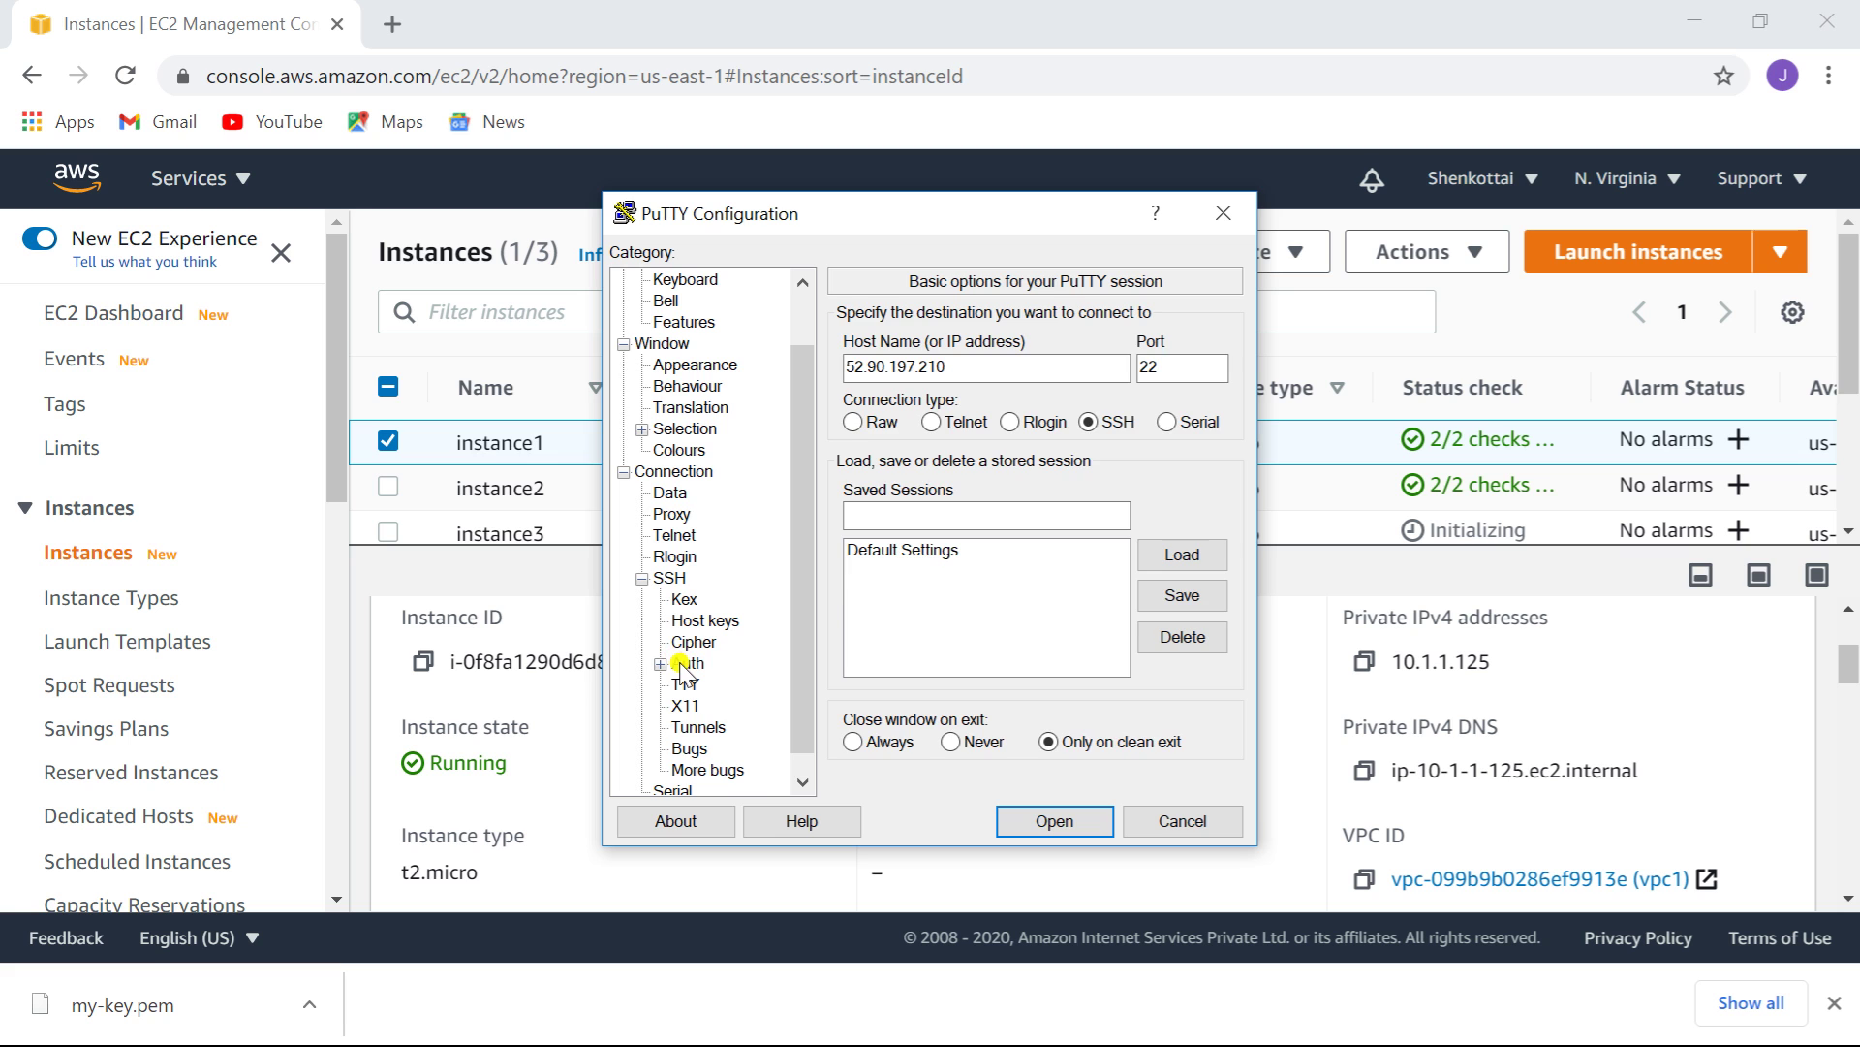
click(683, 664)
click(1182, 621)
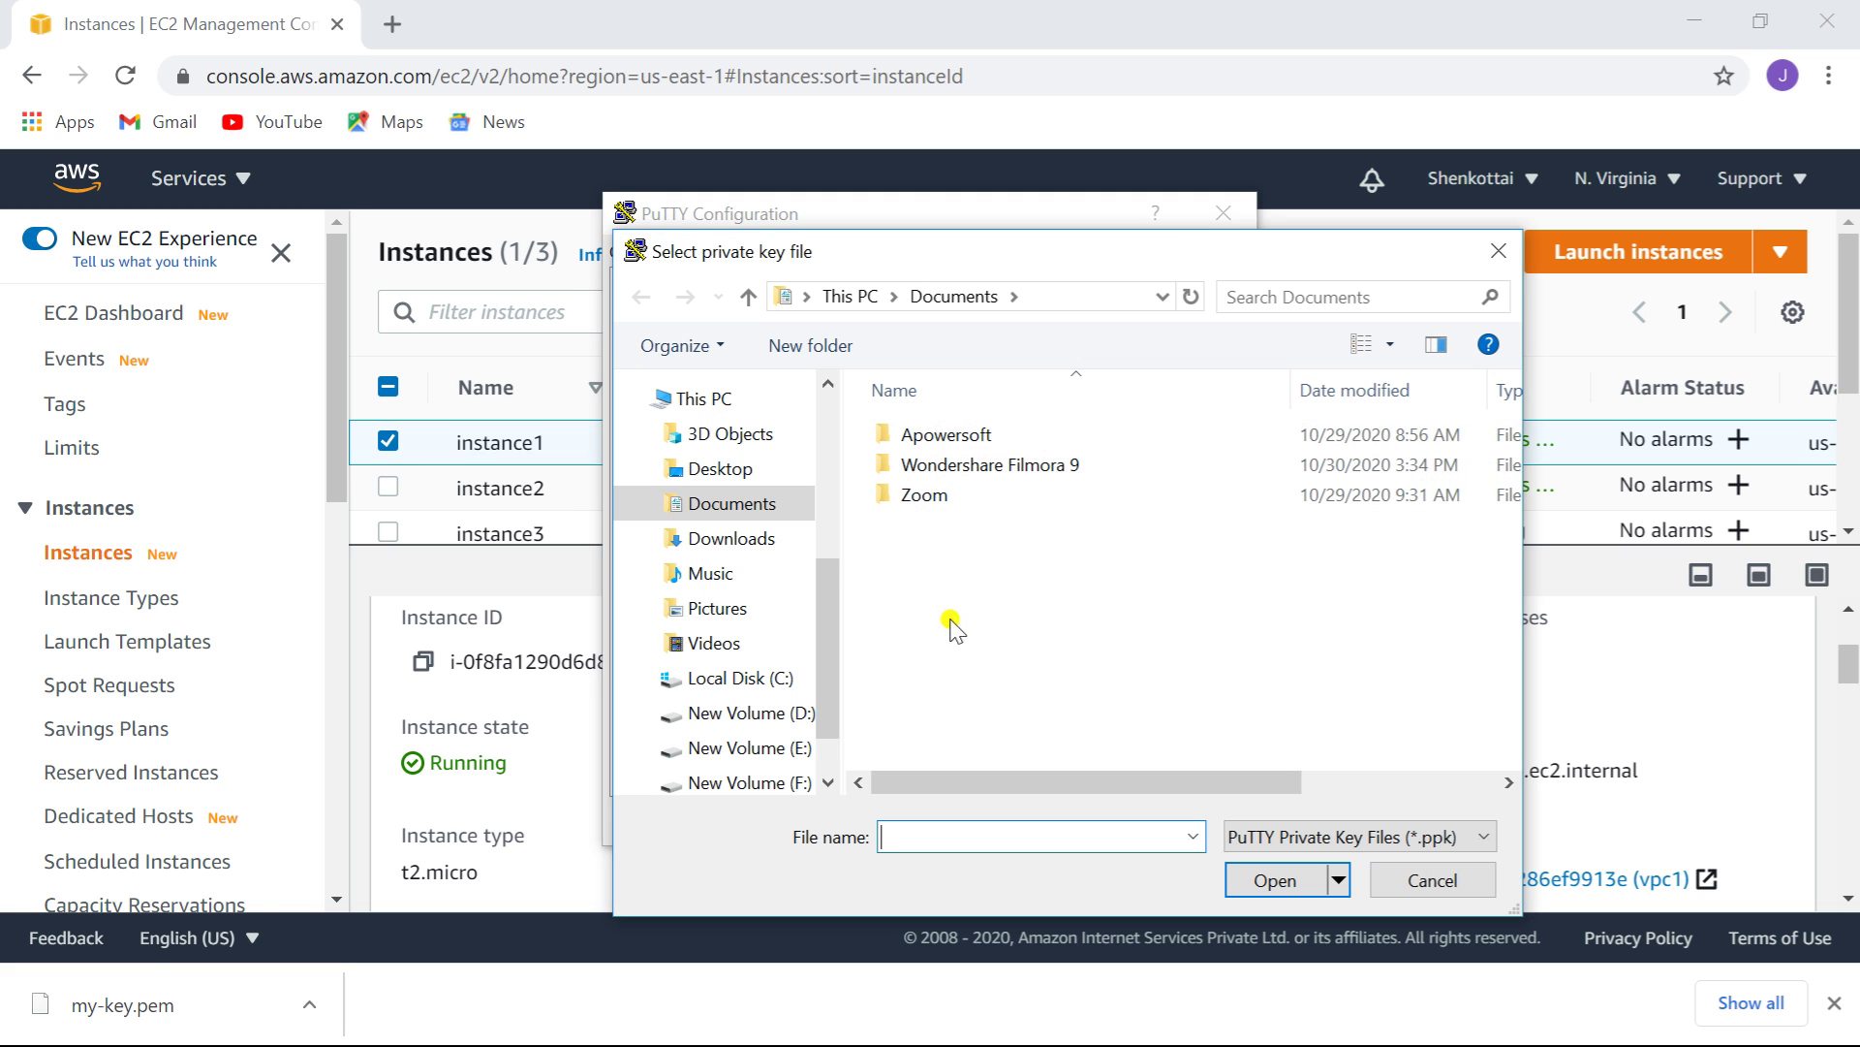
click(754, 540)
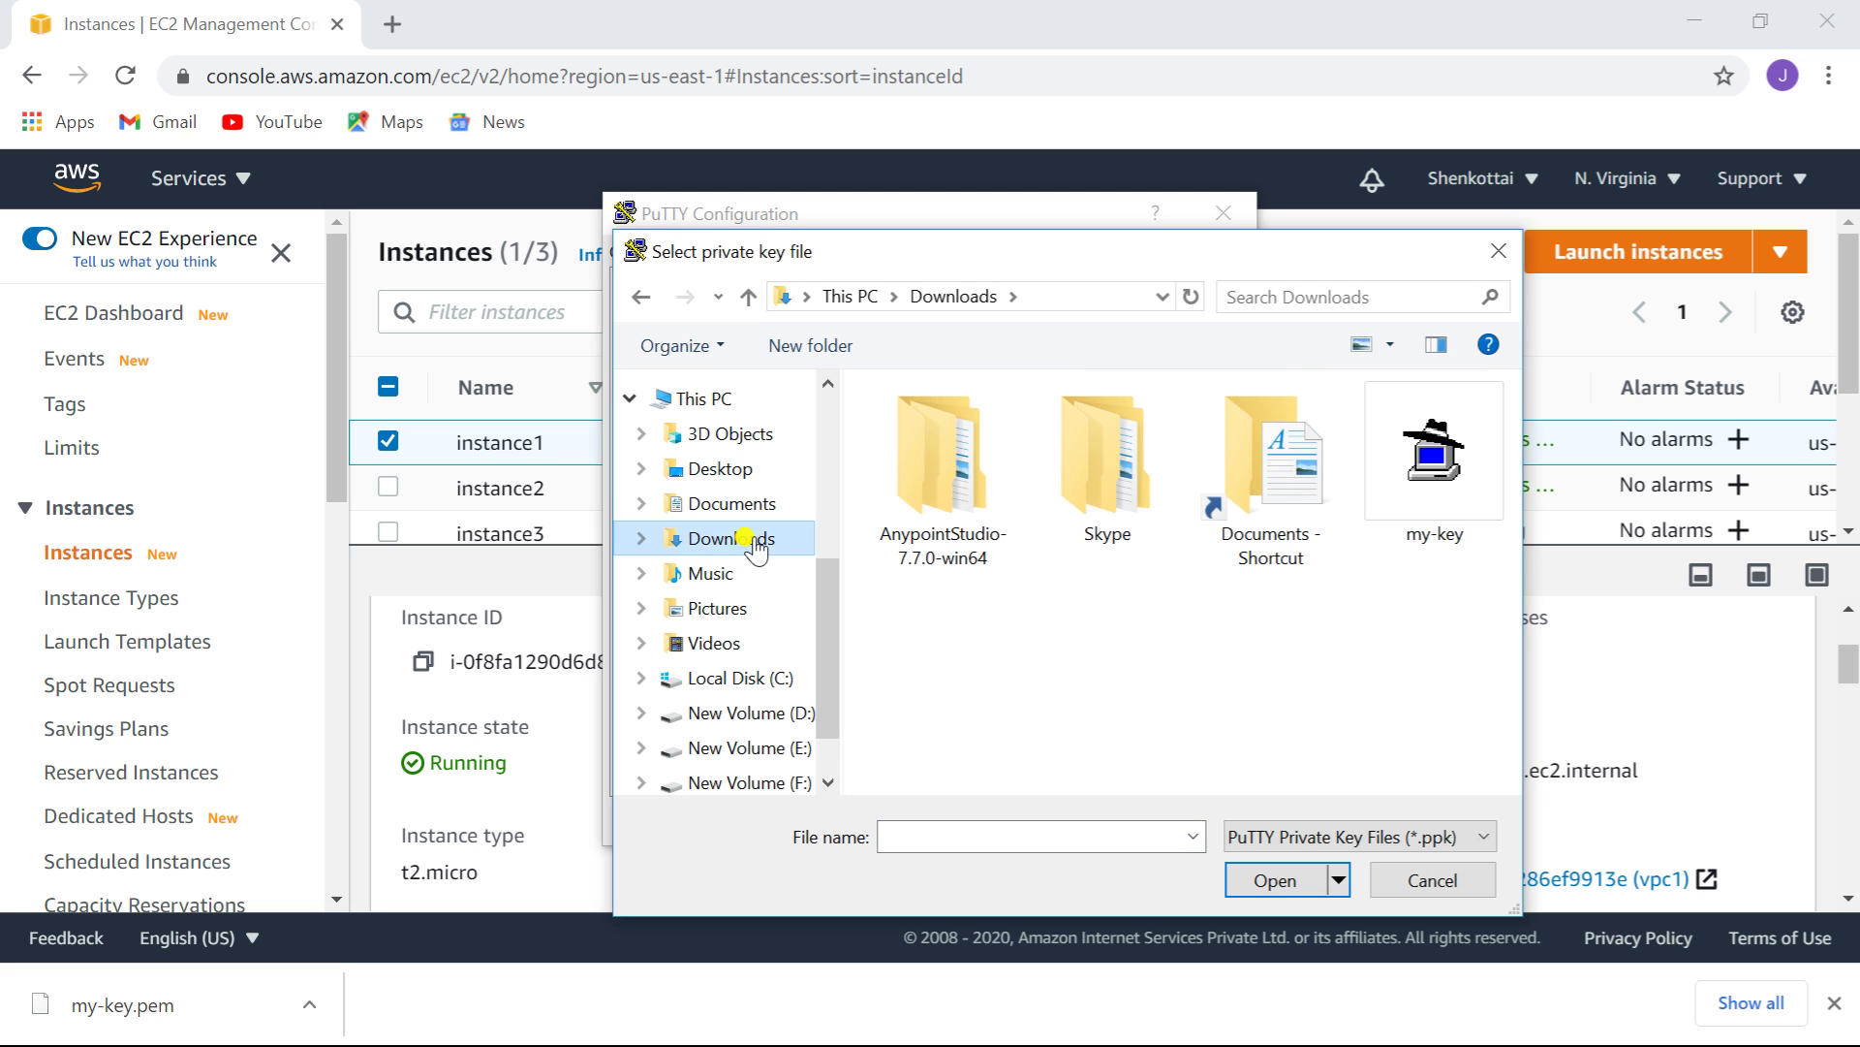
click(1432, 463)
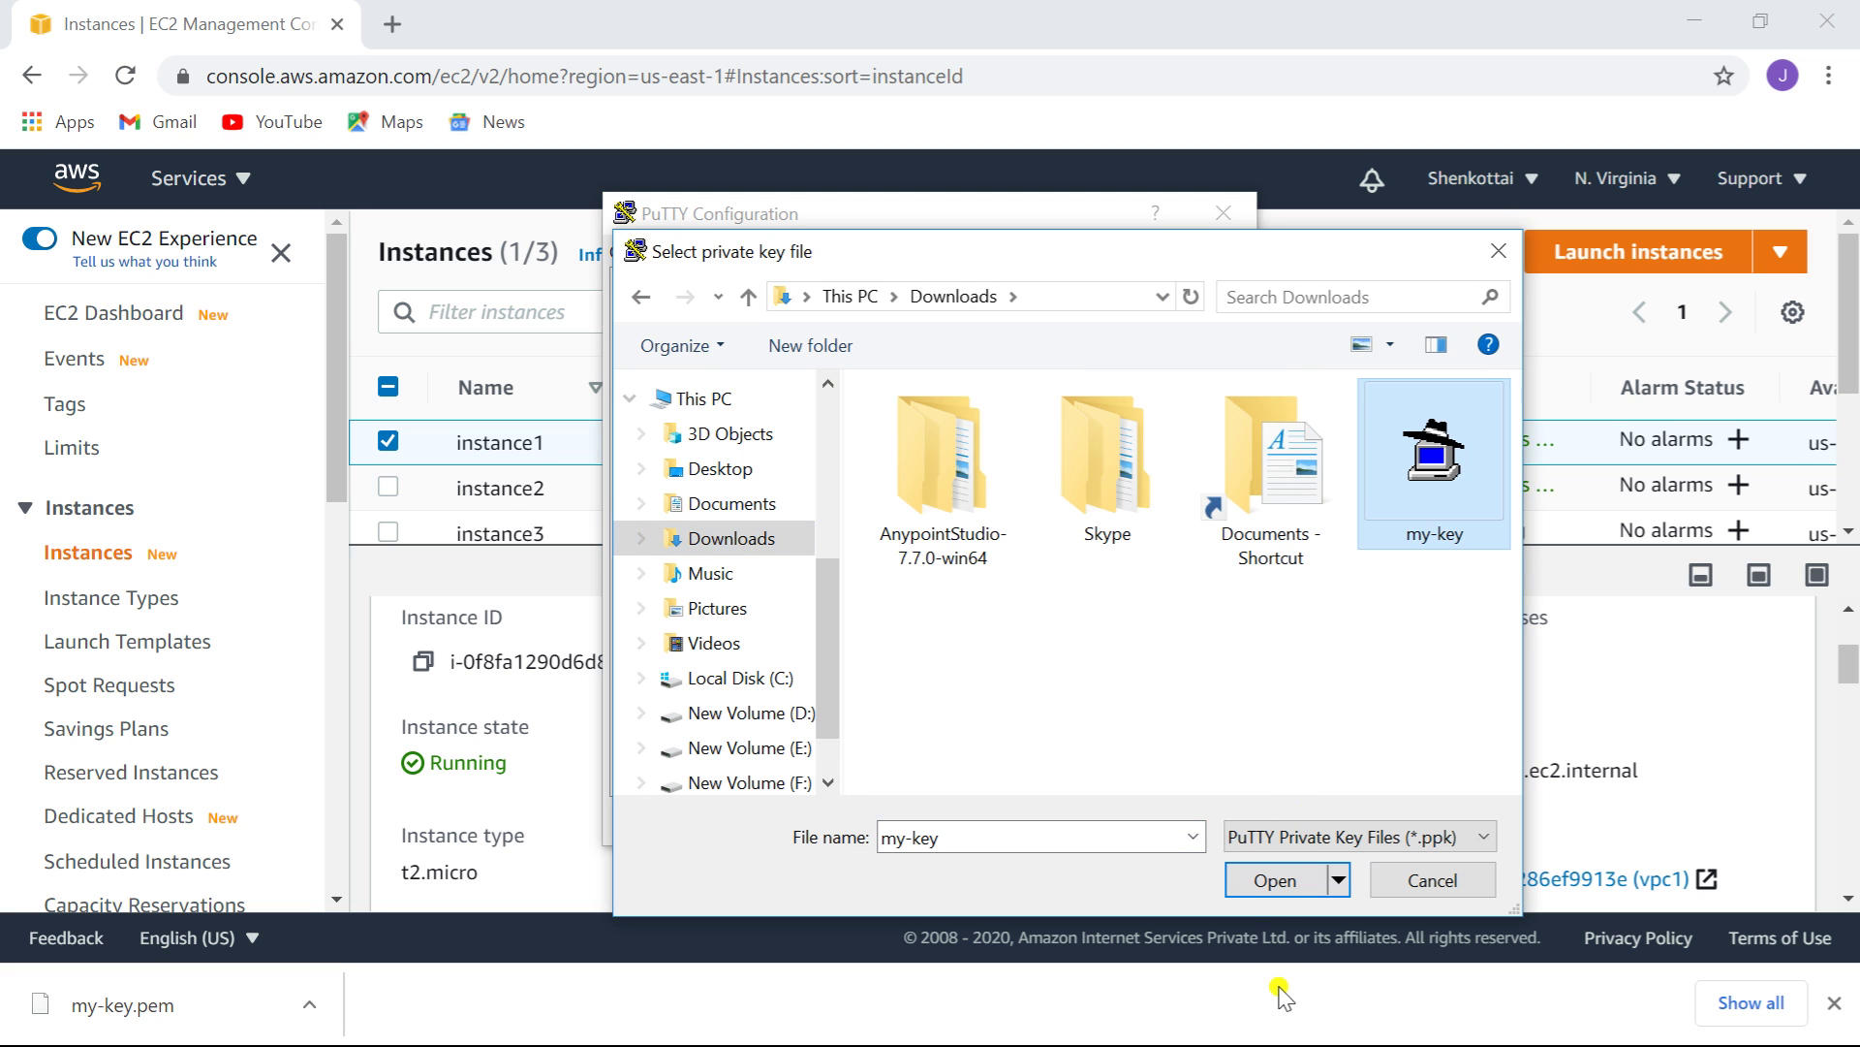
click(1265, 881)
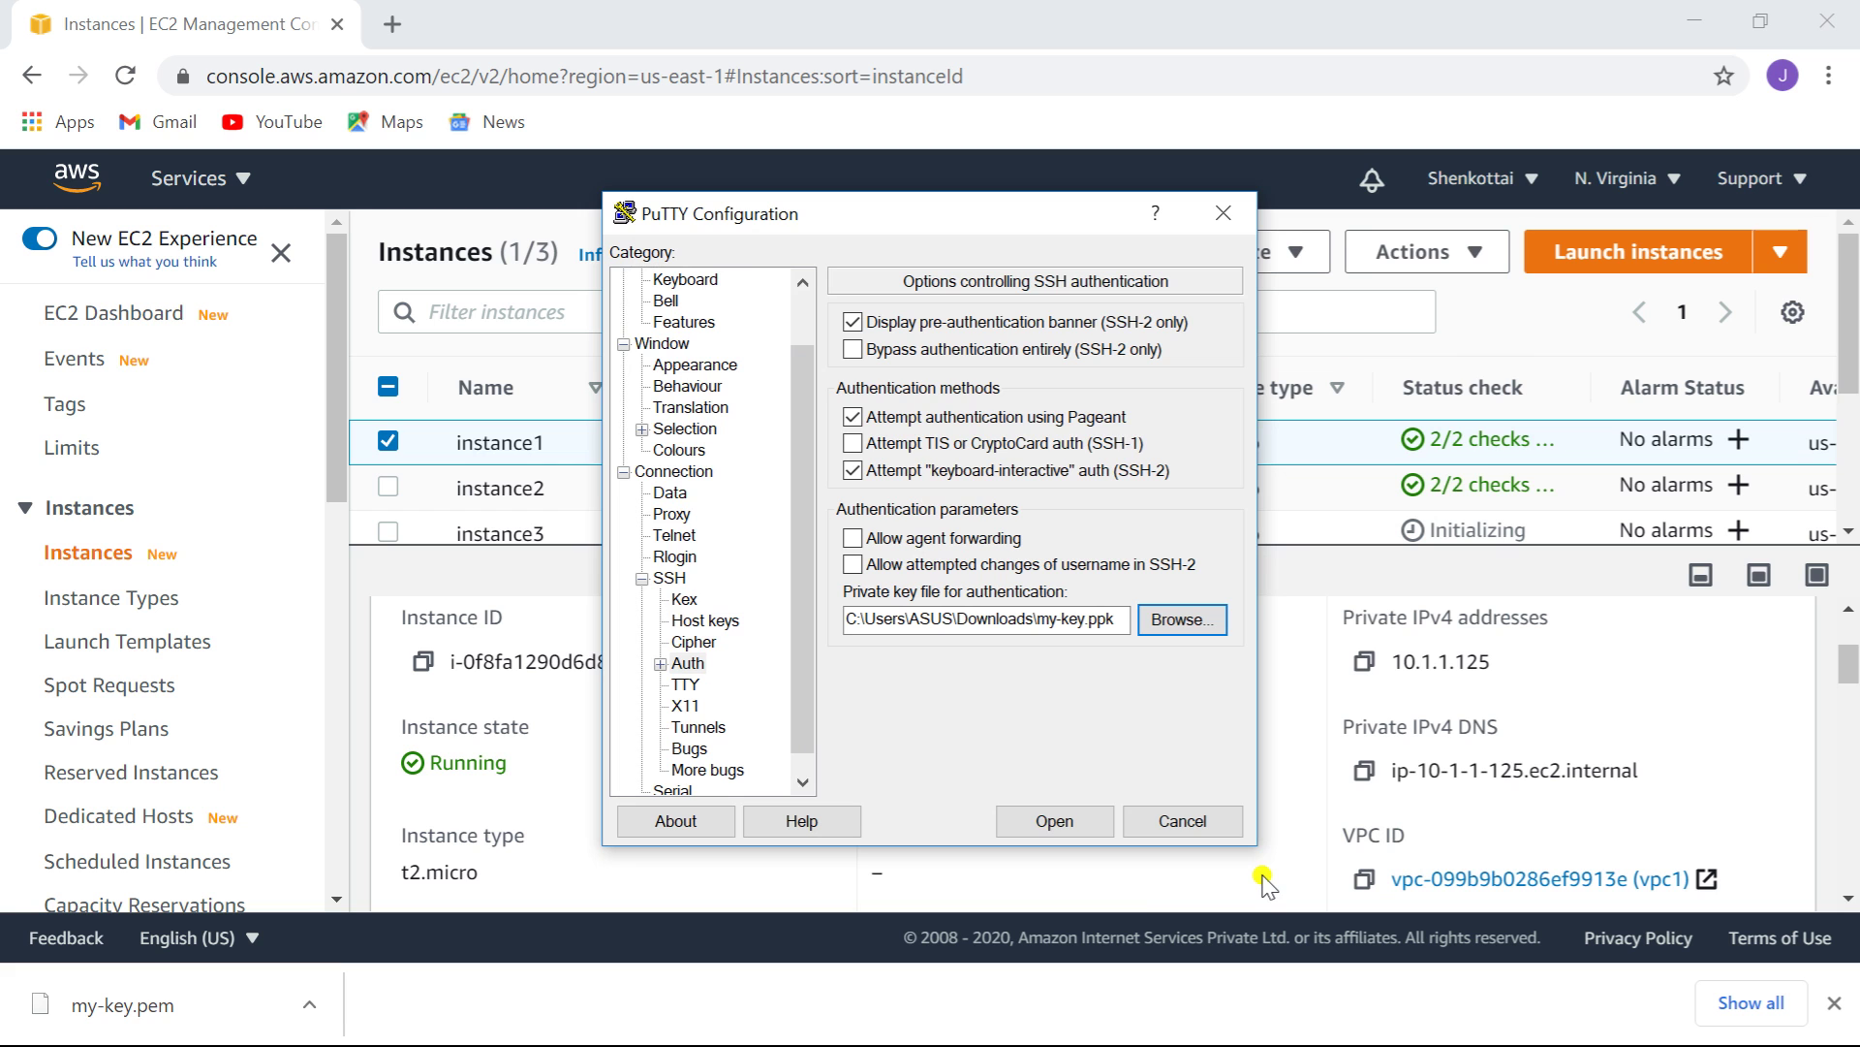
- Open the SSH session to instance1, trust the server's host key and log in as ec2-user
click(1054, 821)
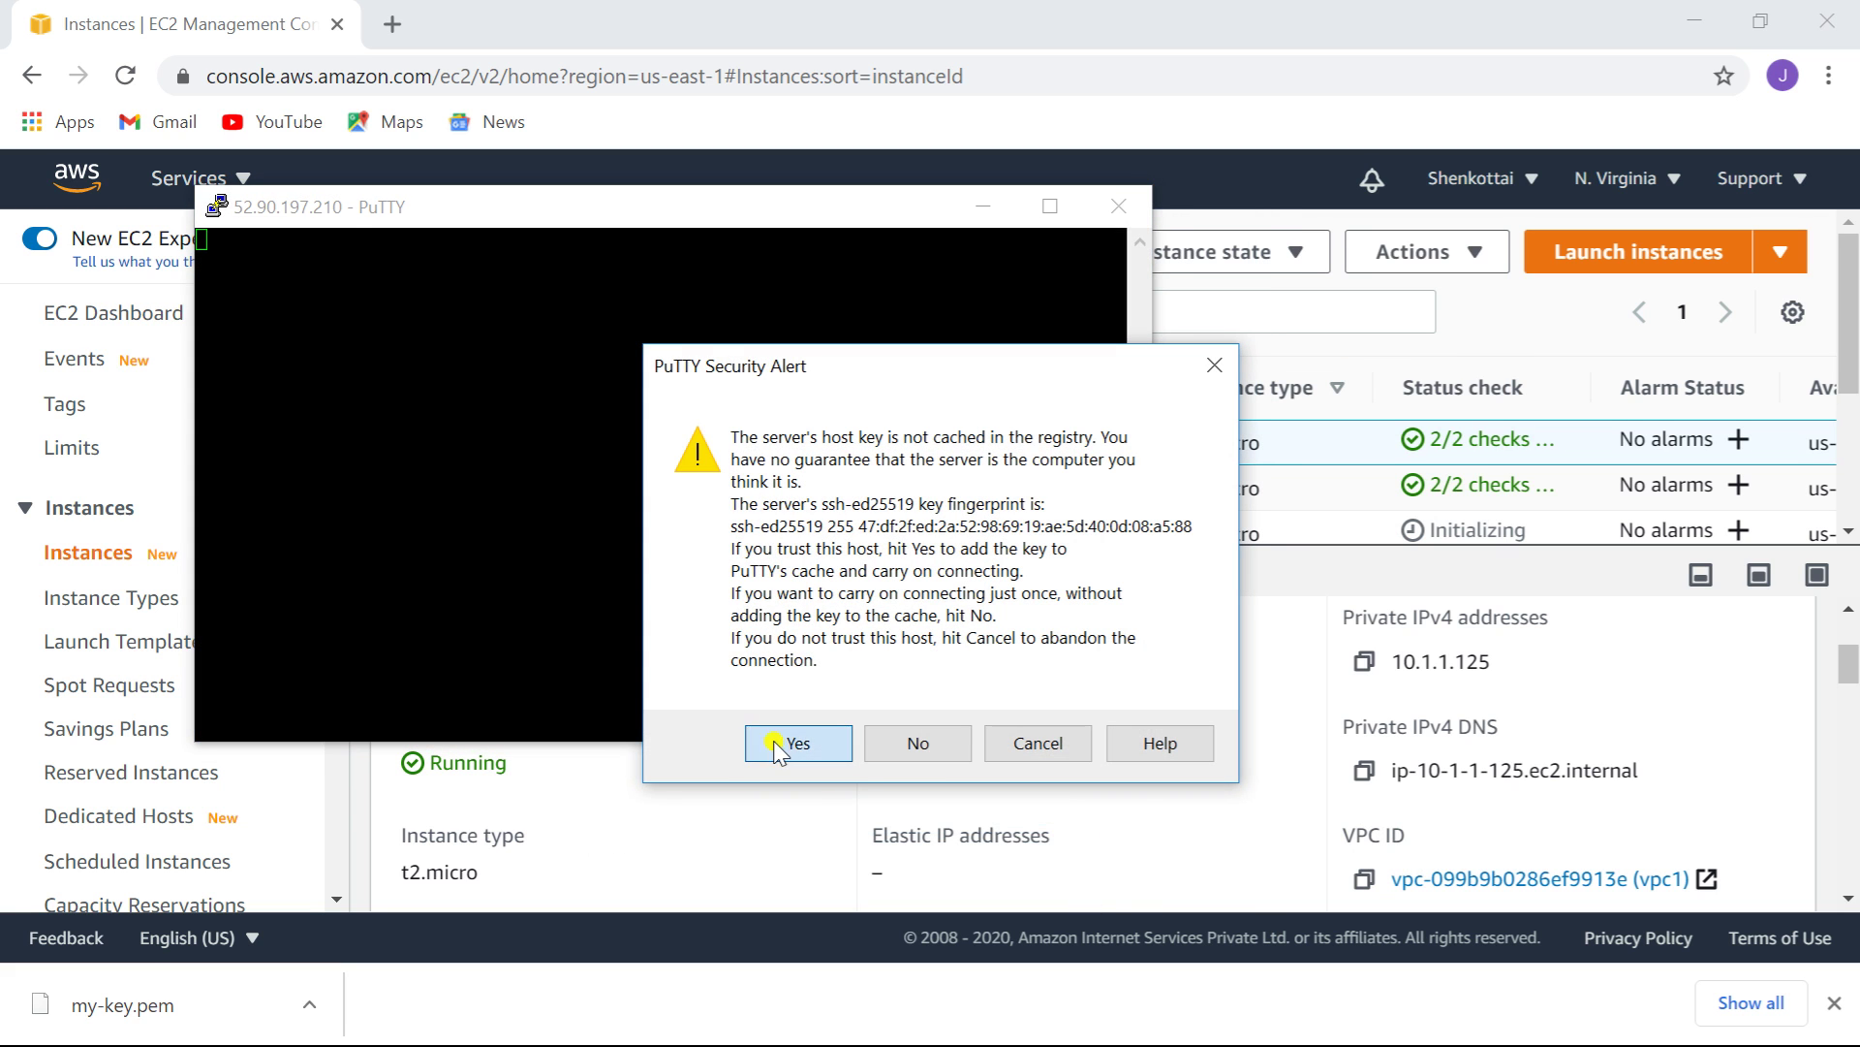
click(776, 744)
text(ec2-user)
key(Return)
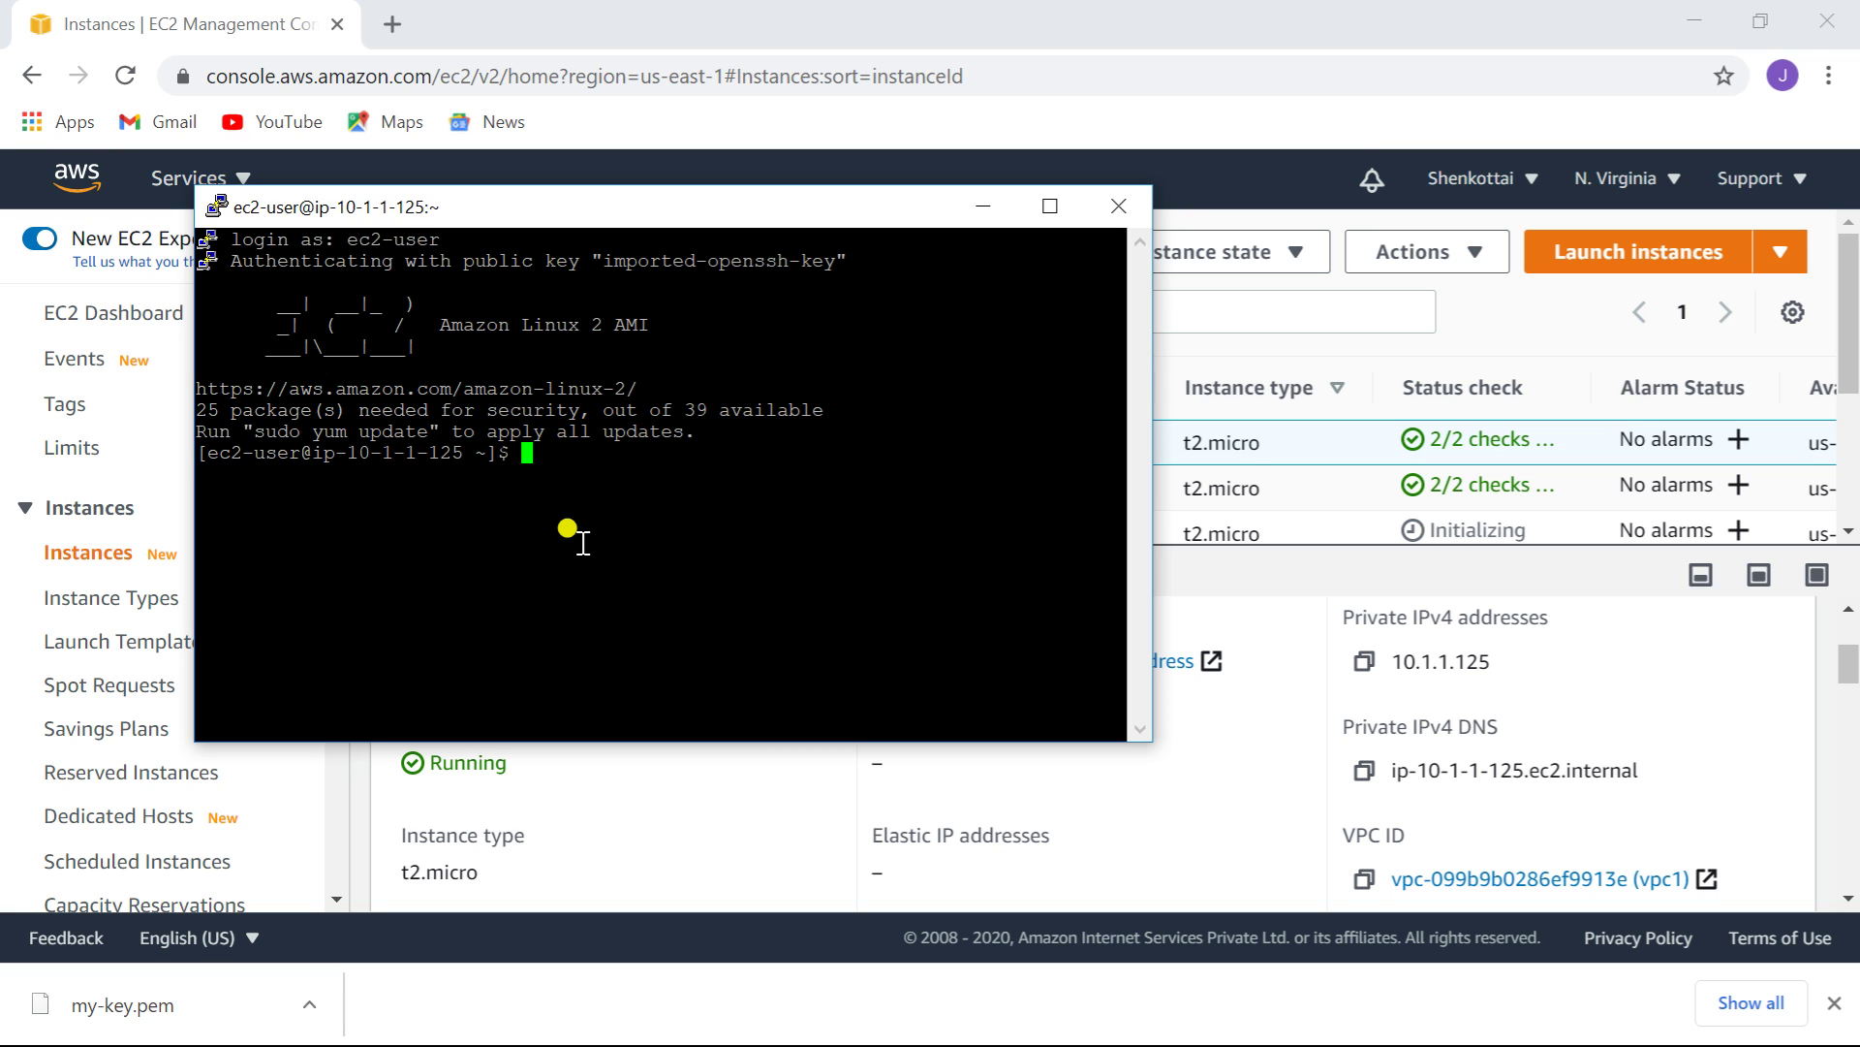
- Copy the public IPv4 address of instance2, 3.94.251.3, and use it as the host name of a new PuTTY session
click(971, 208)
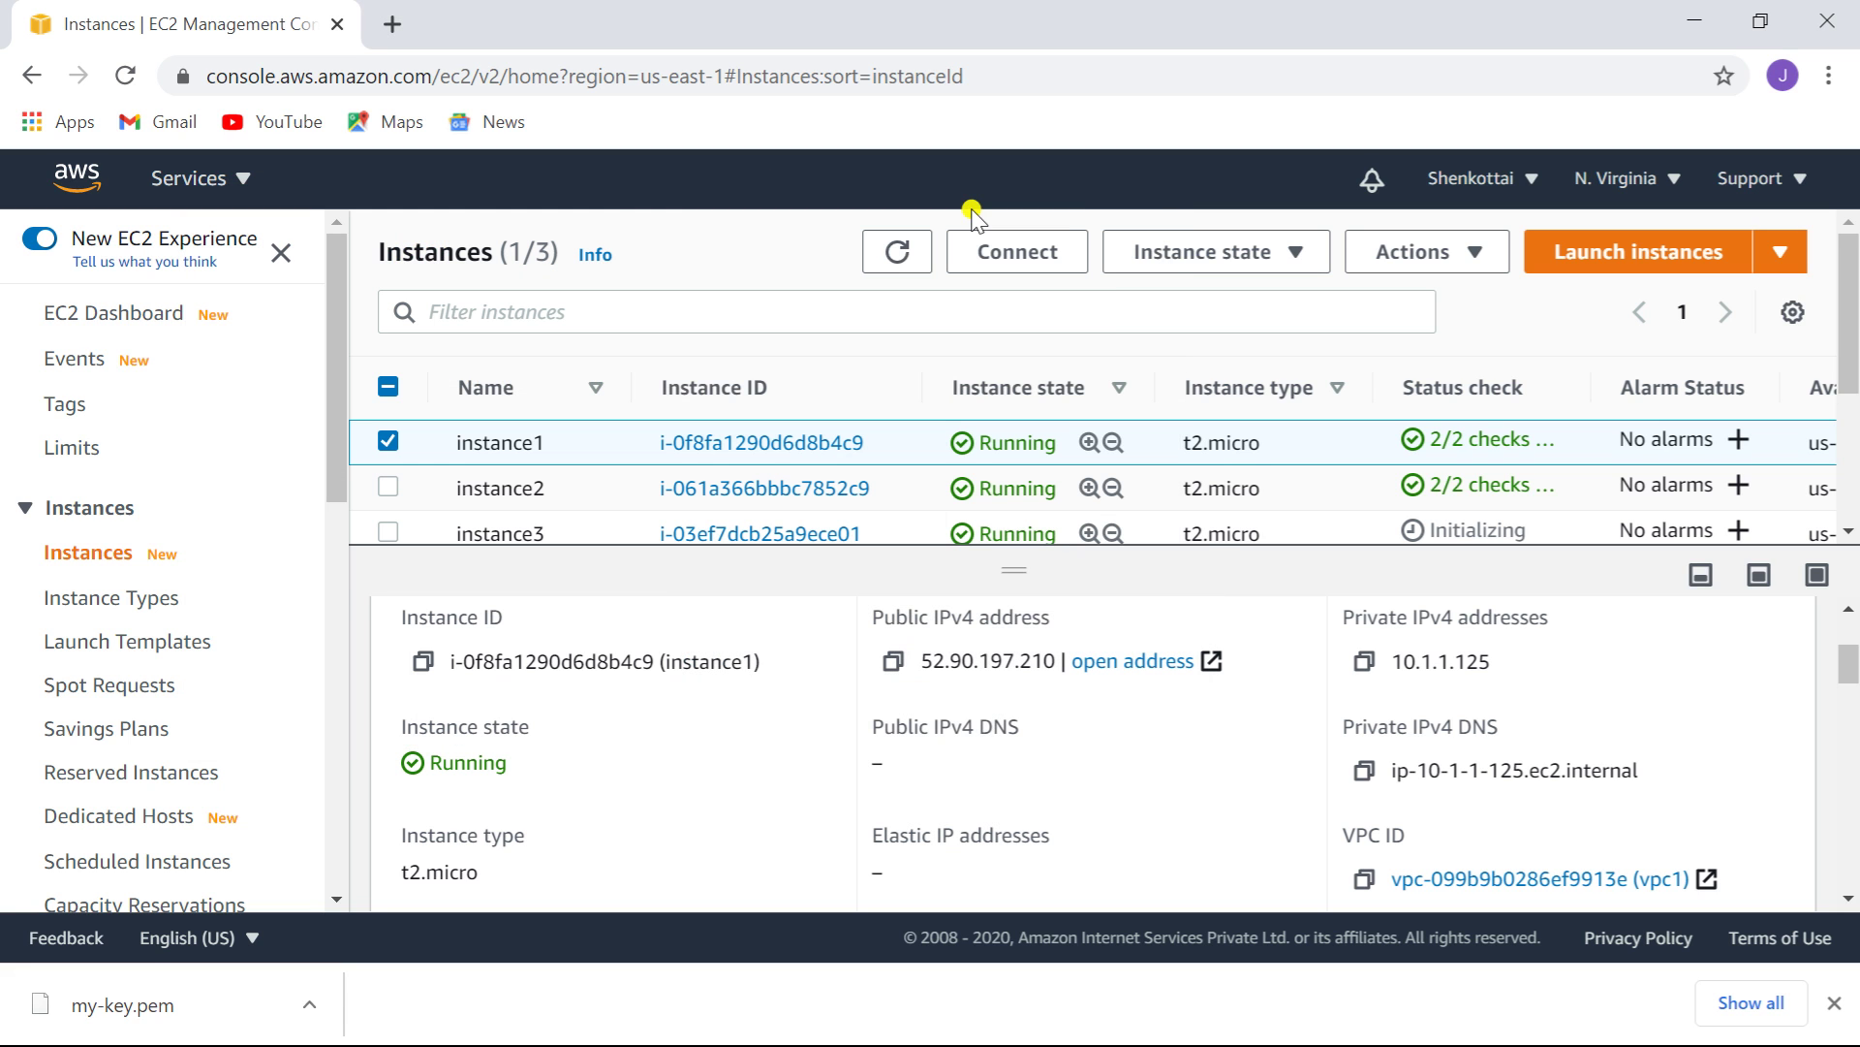
click(388, 485)
click(388, 442)
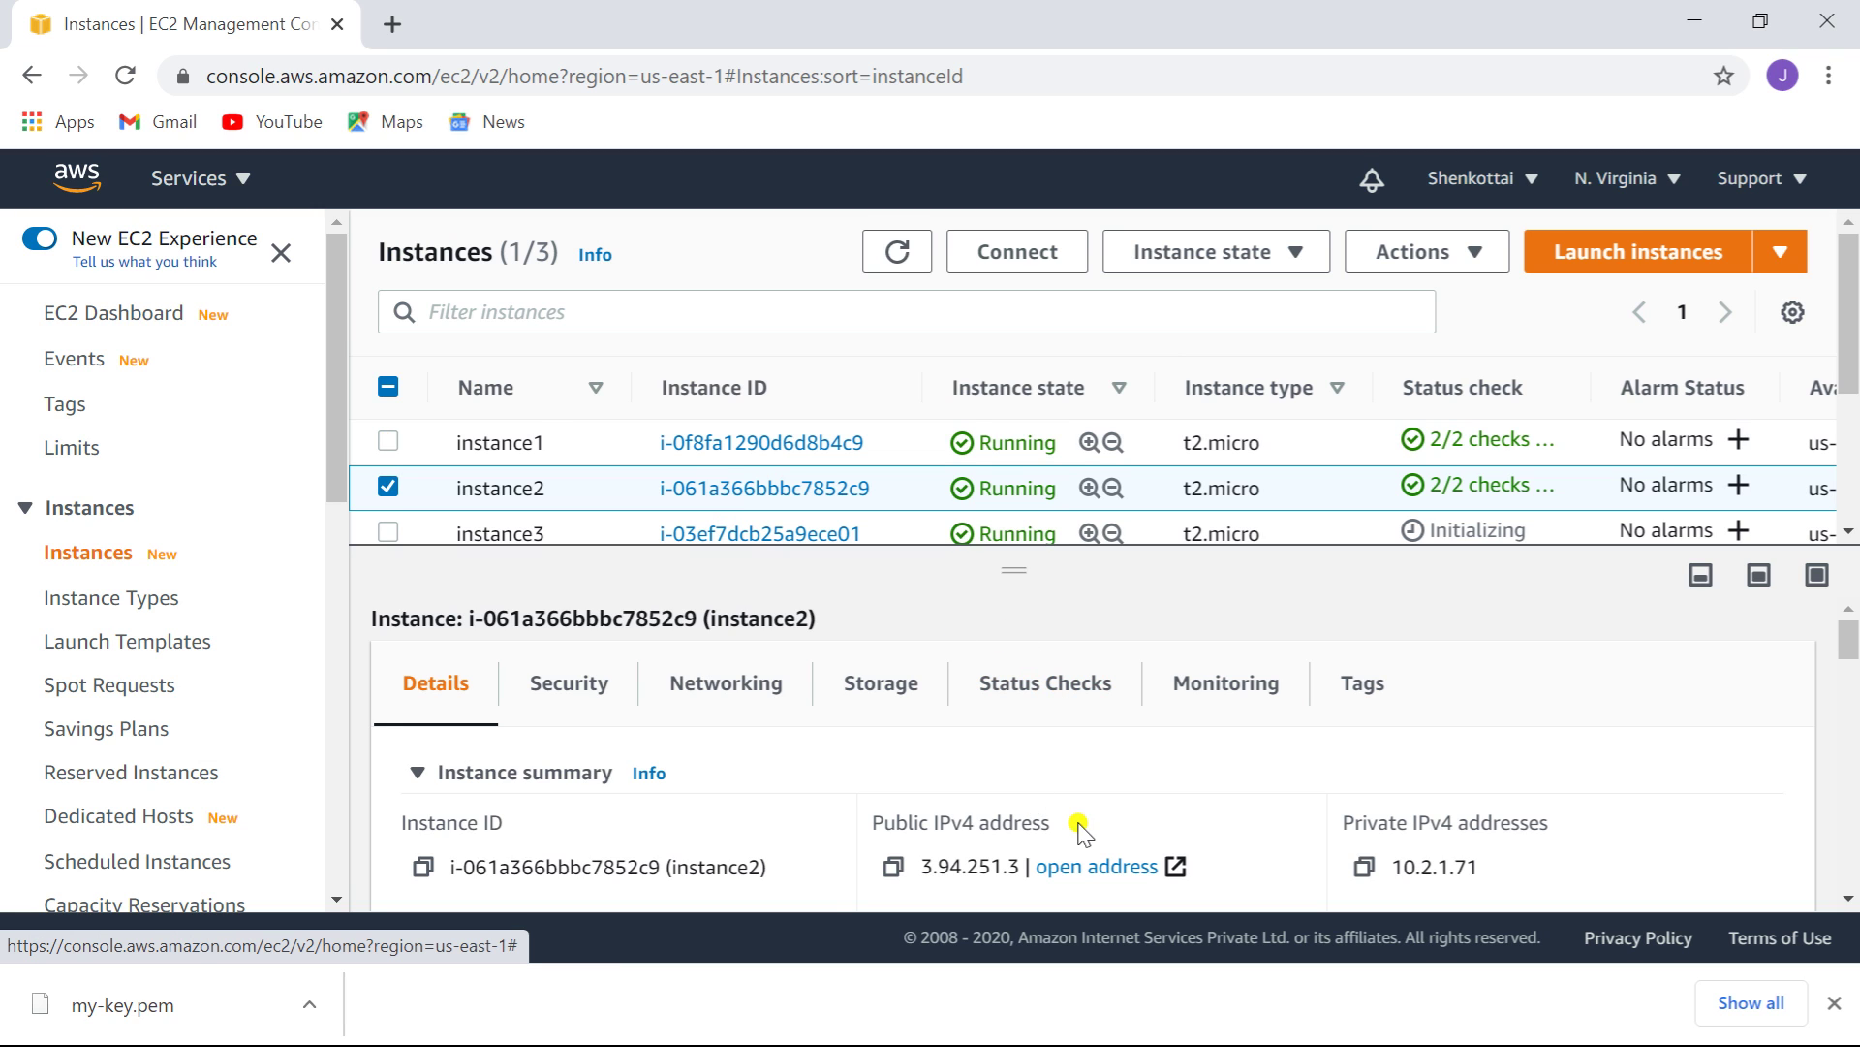
click(892, 865)
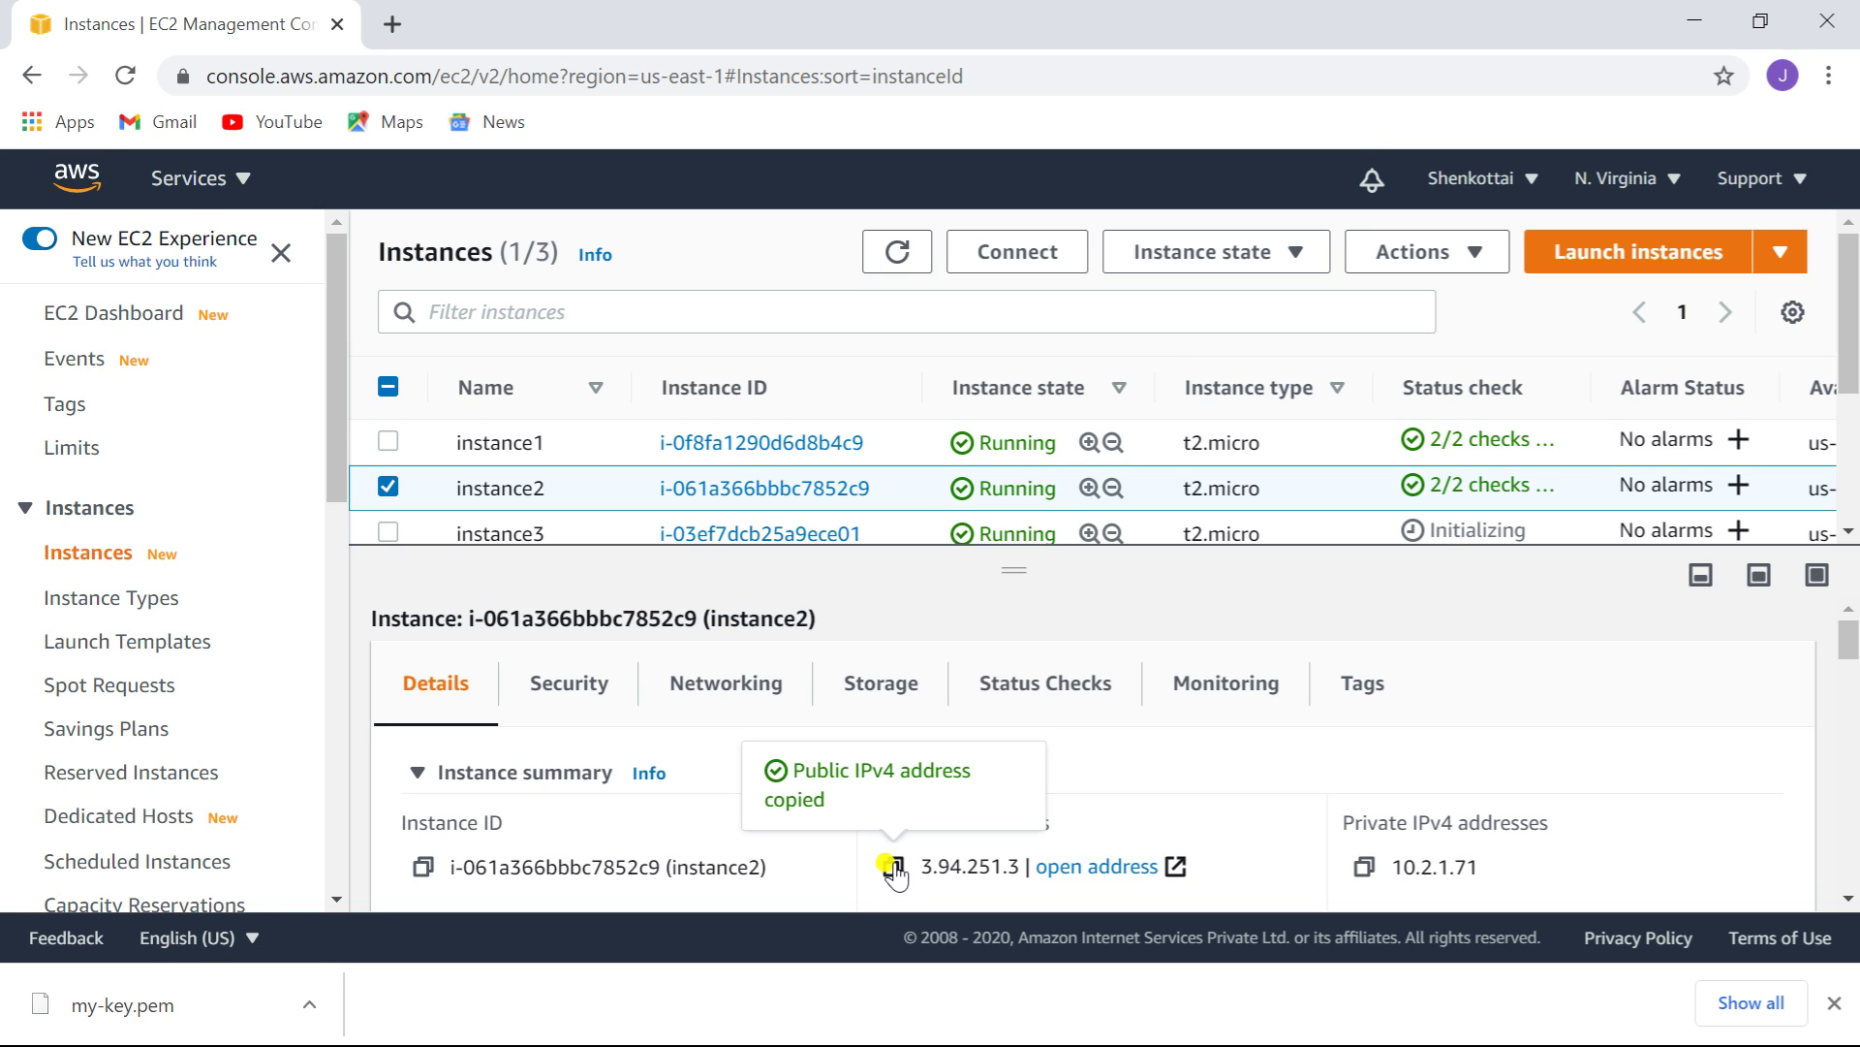
key(alt+Tab)
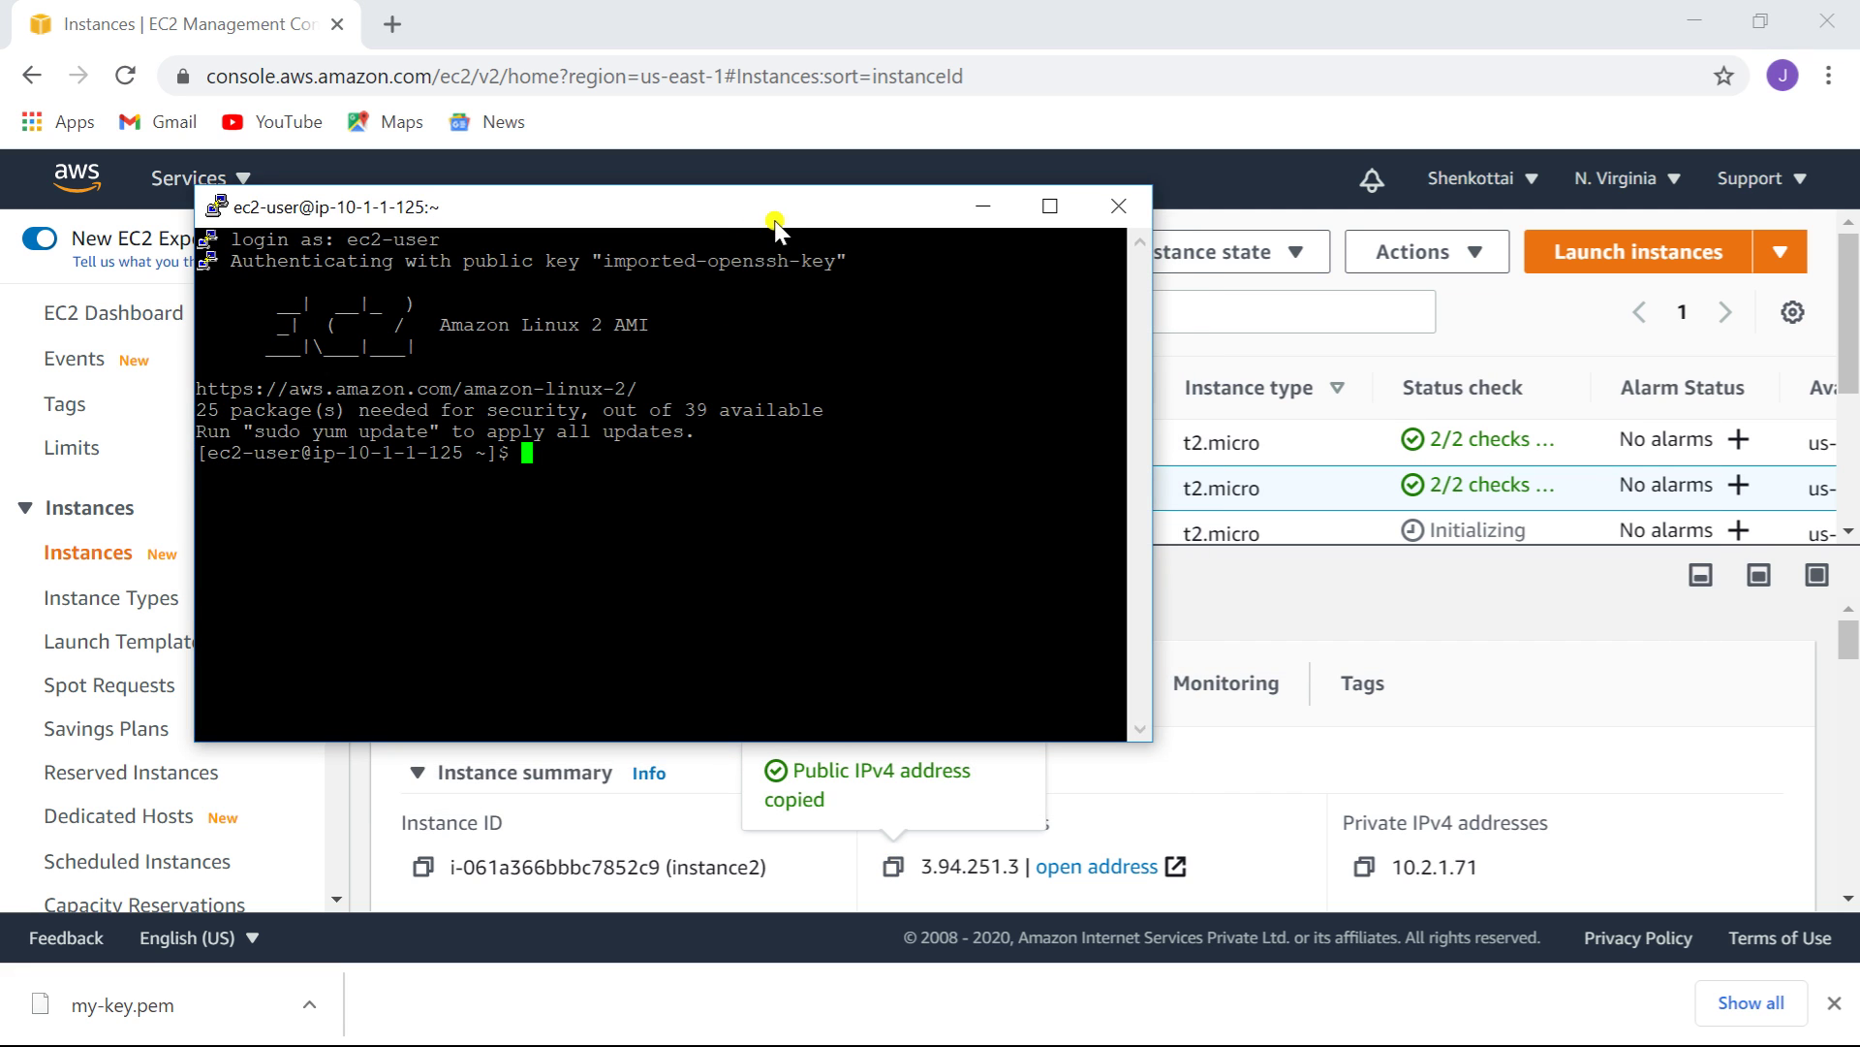
right_click(775, 219)
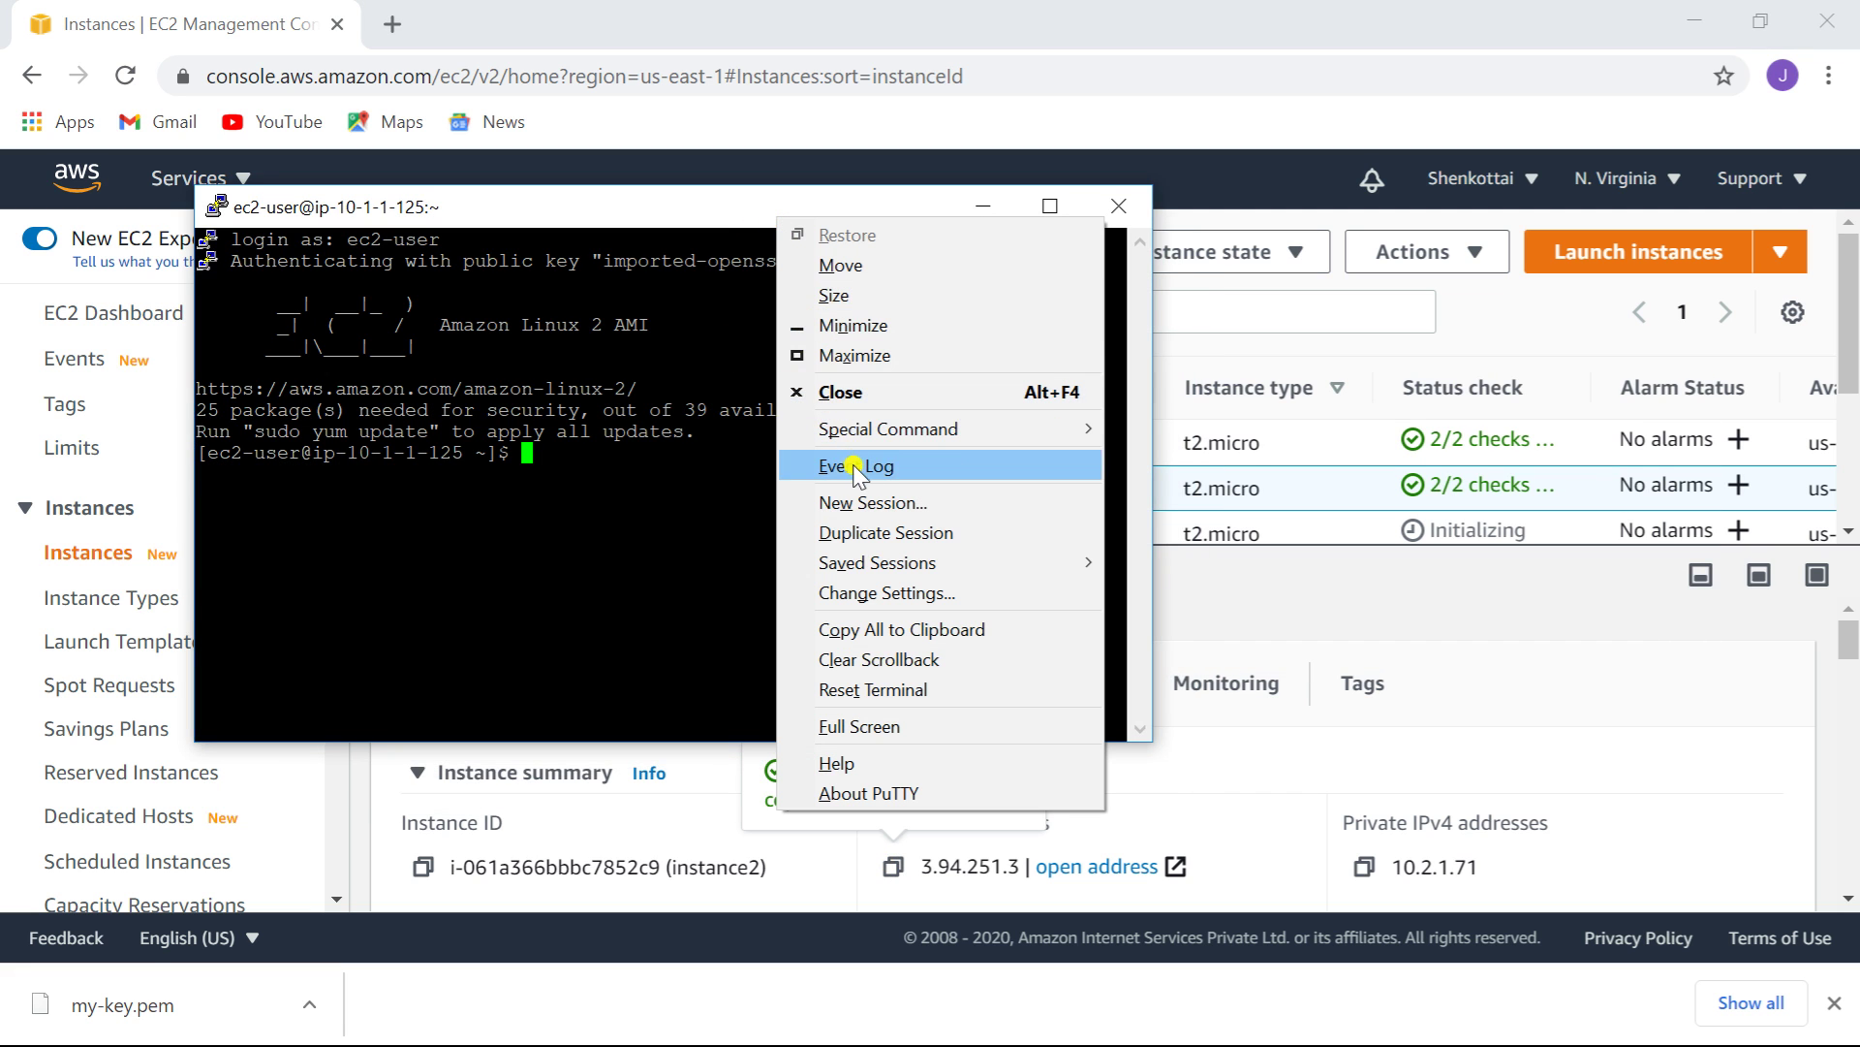
click(857, 502)
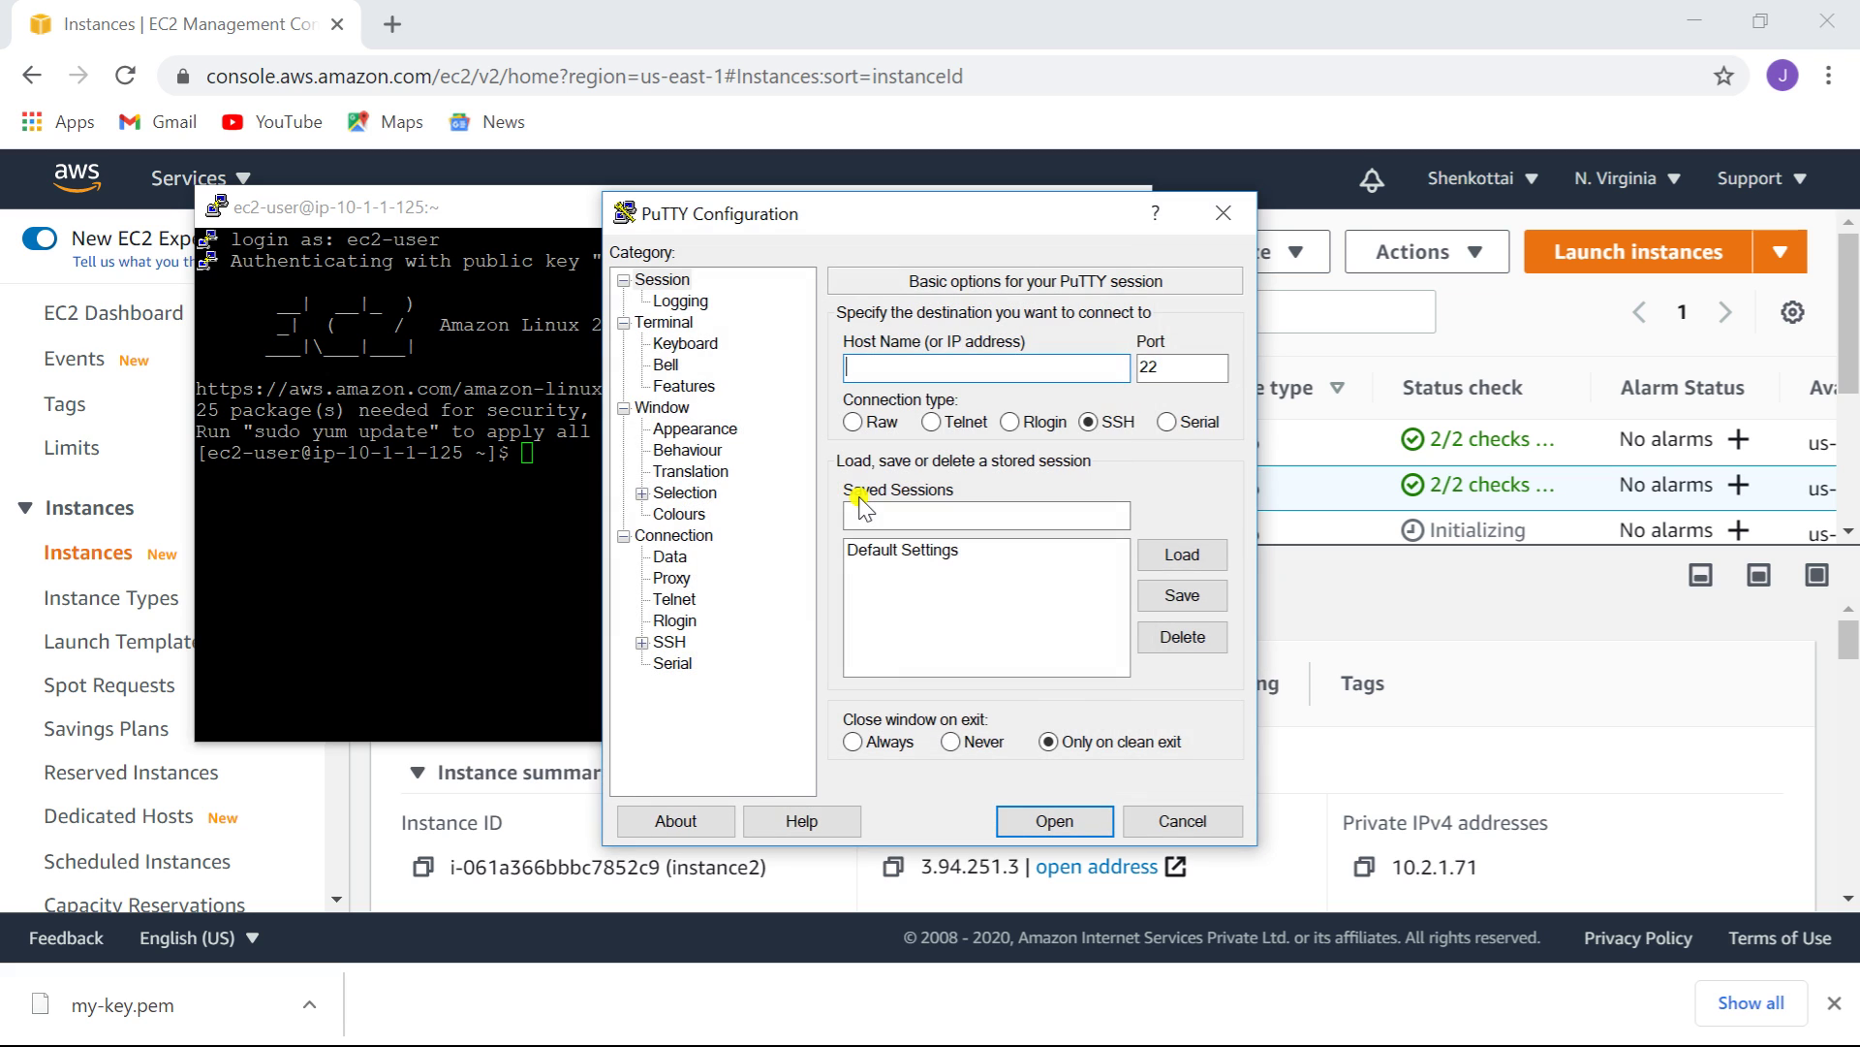
key(ctrl+v)
- Choose my-key from Downloads as the private key file for the instance2 session
click(643, 642)
click(696, 664)
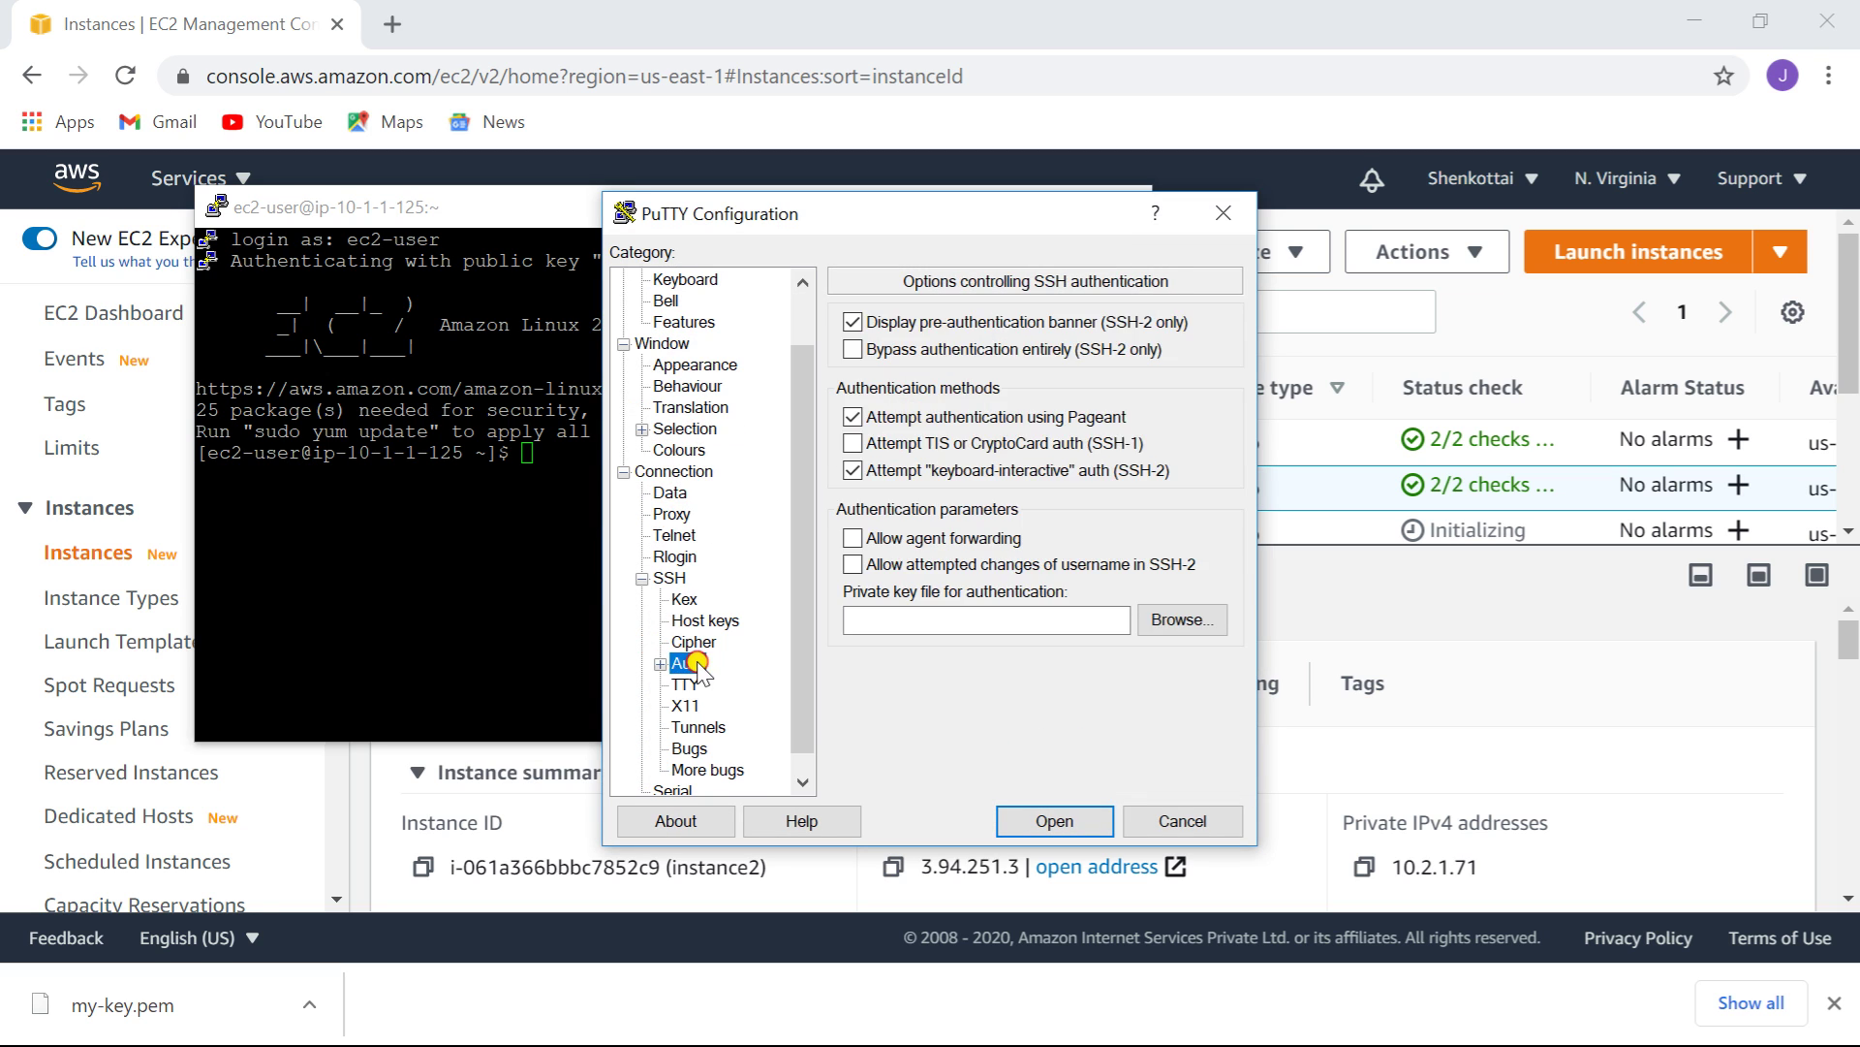
click(1195, 620)
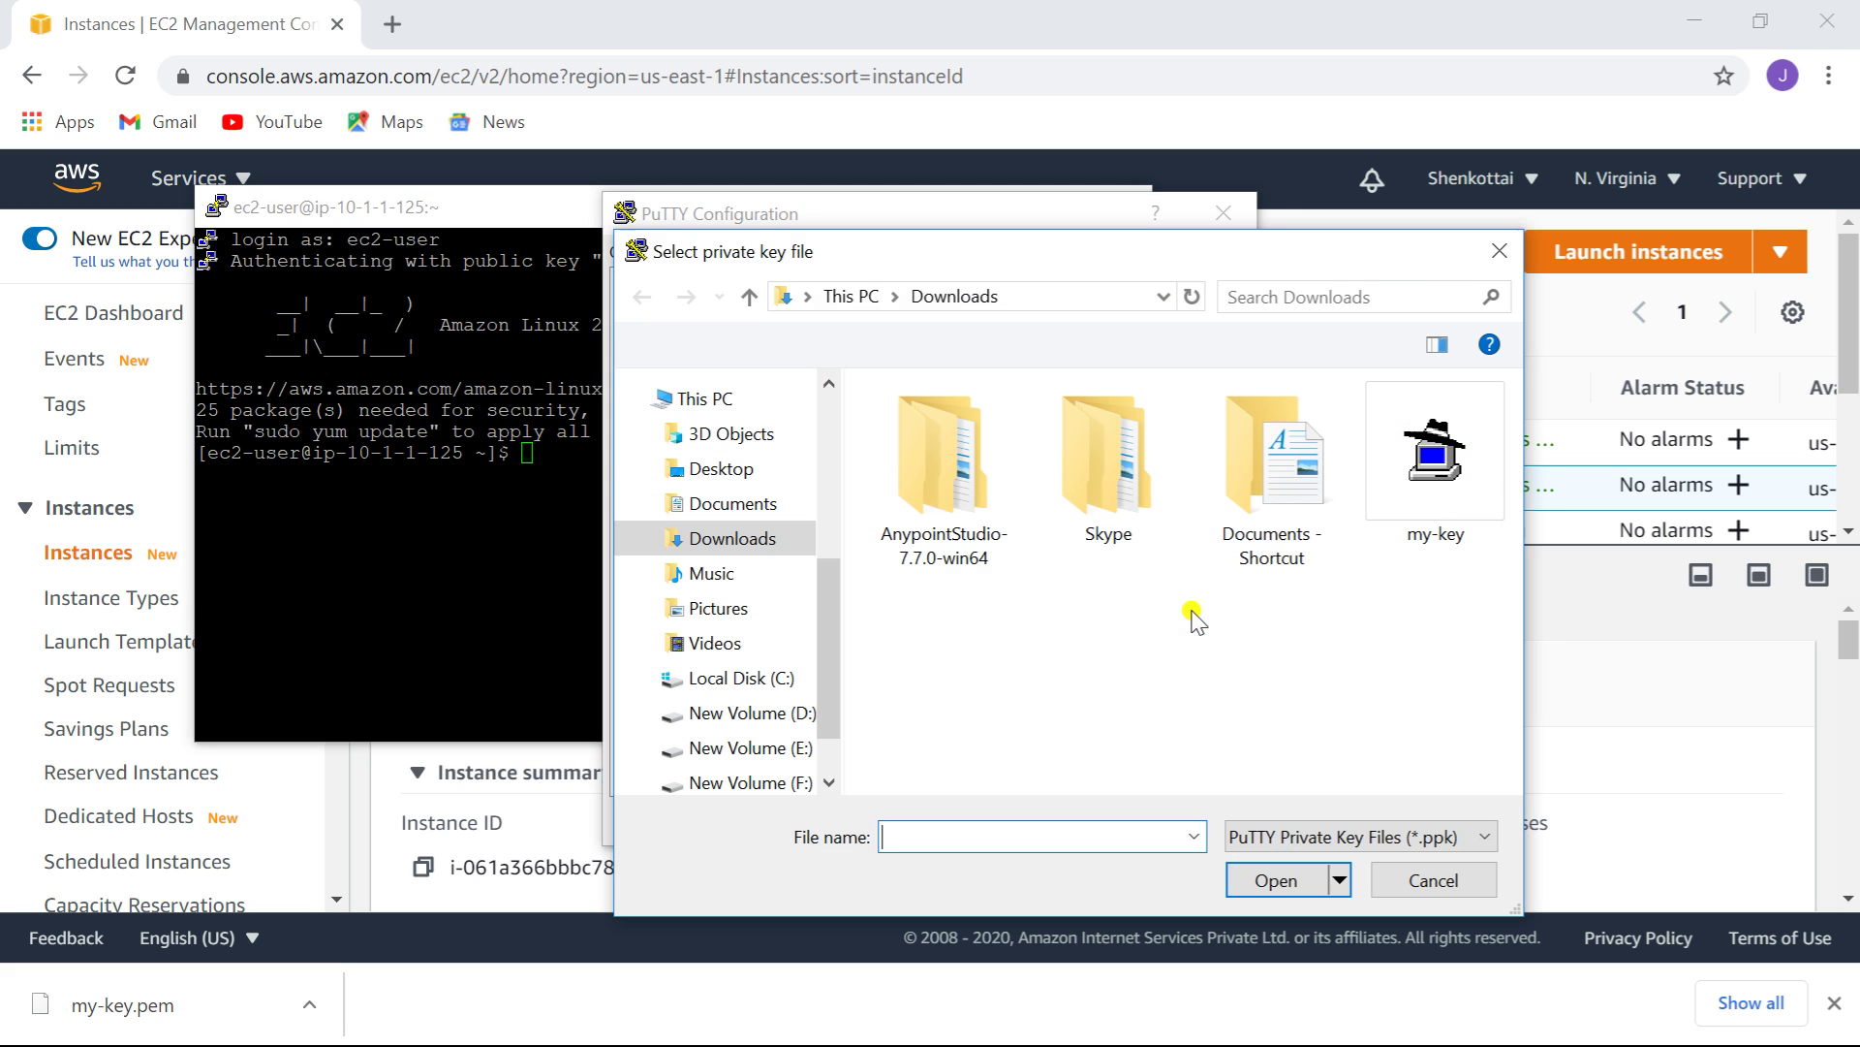
click(1407, 506)
click(1299, 878)
- Connect to instance2, accept its host key and log in as ec2-user
click(1103, 829)
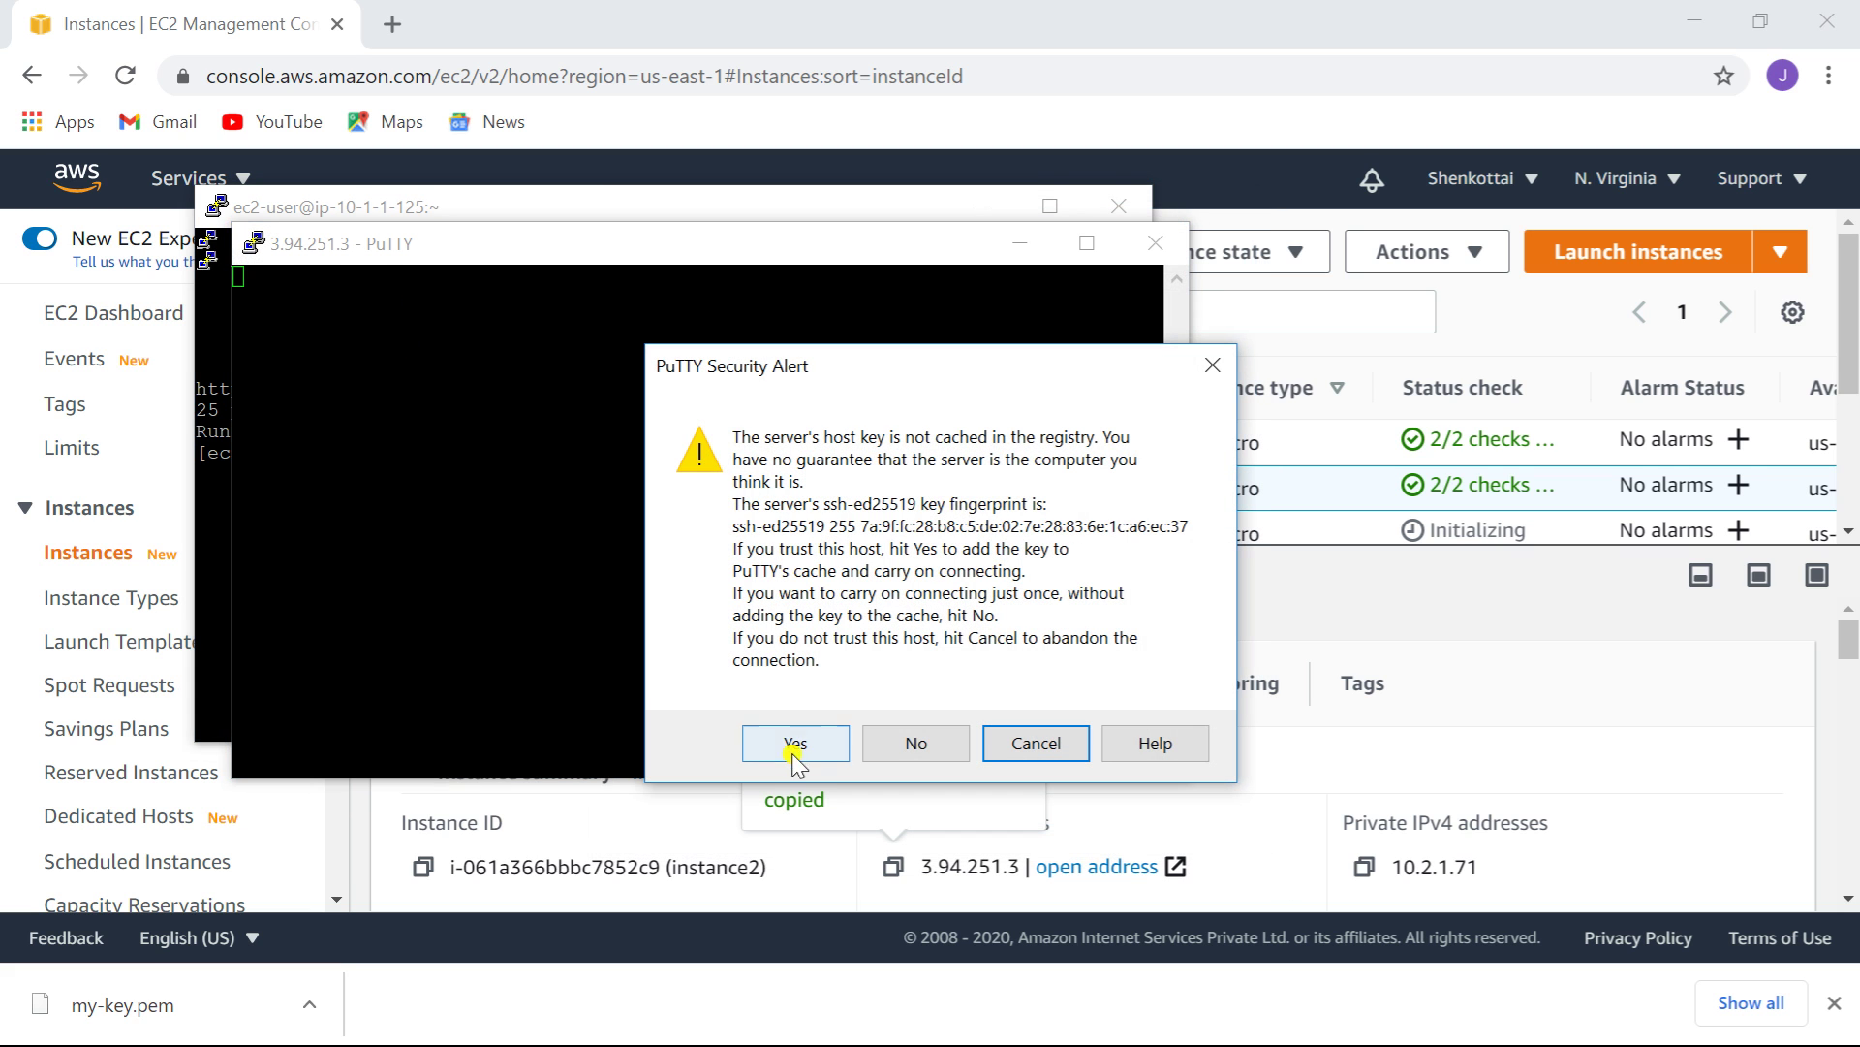
click(787, 741)
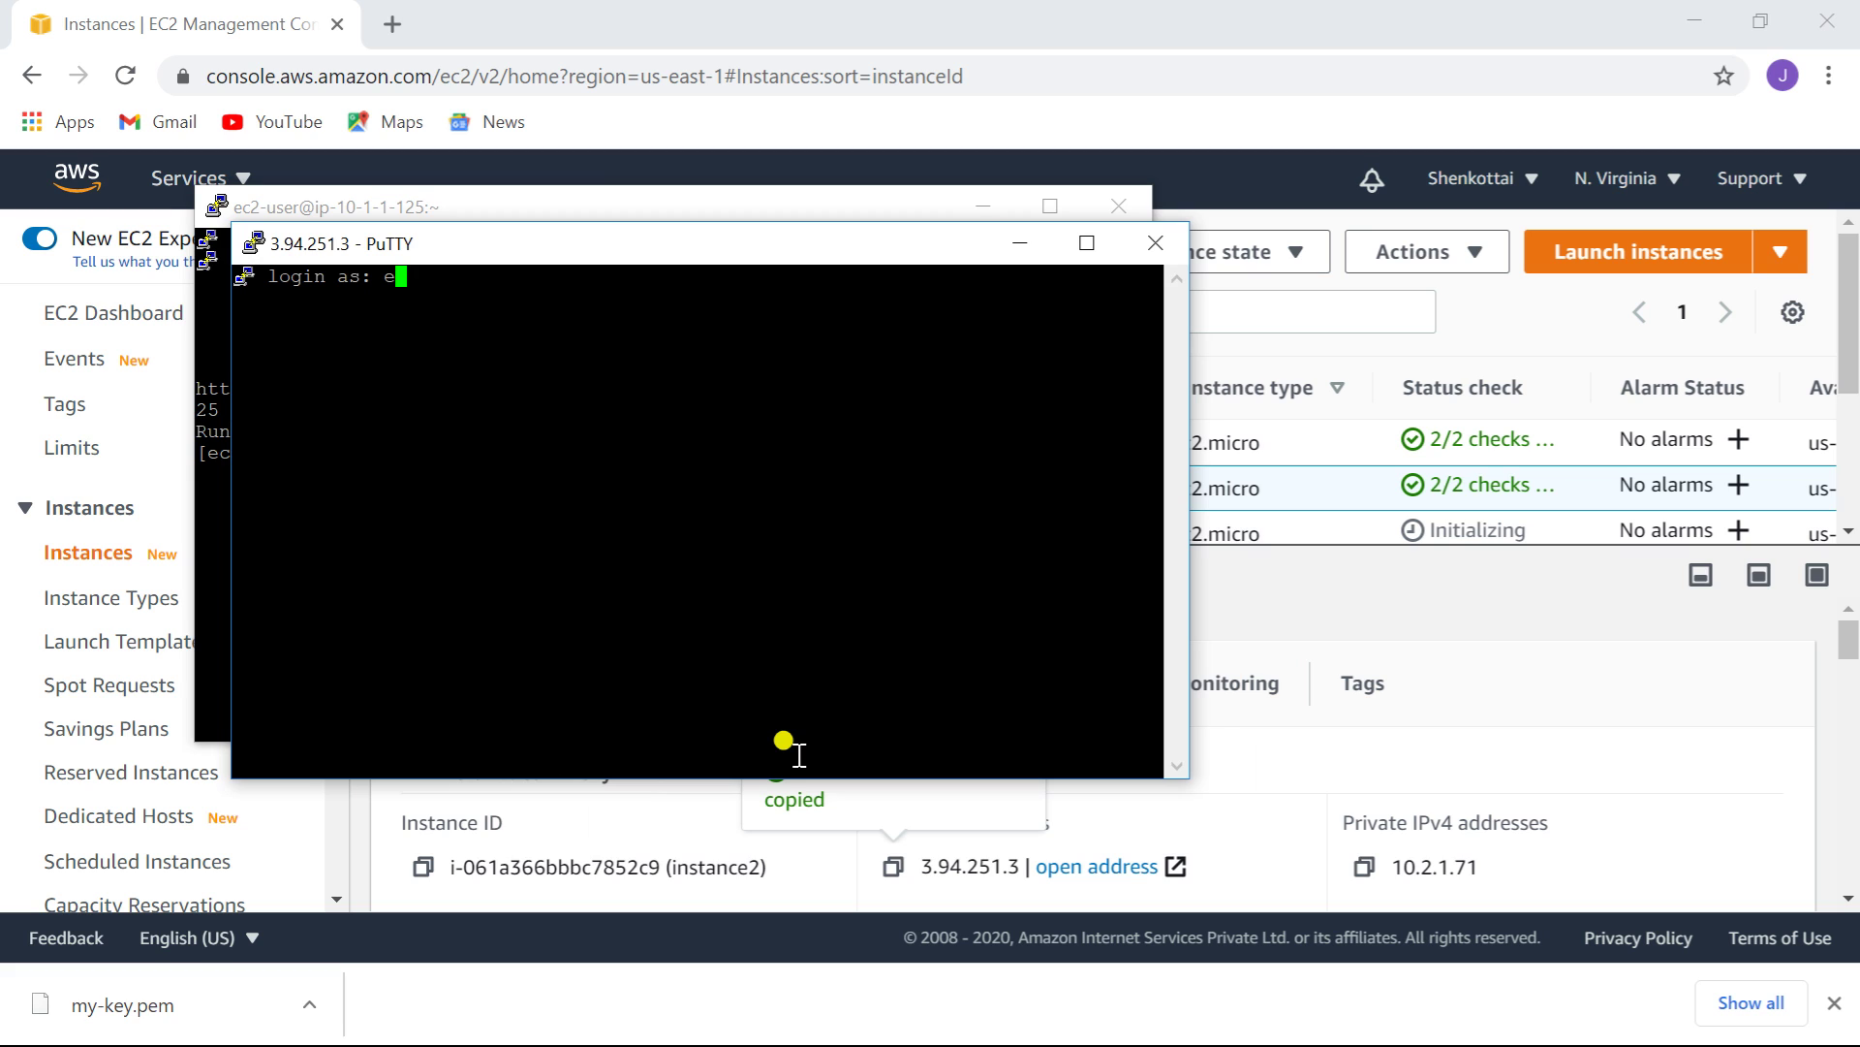
text(-user)
key(Return)
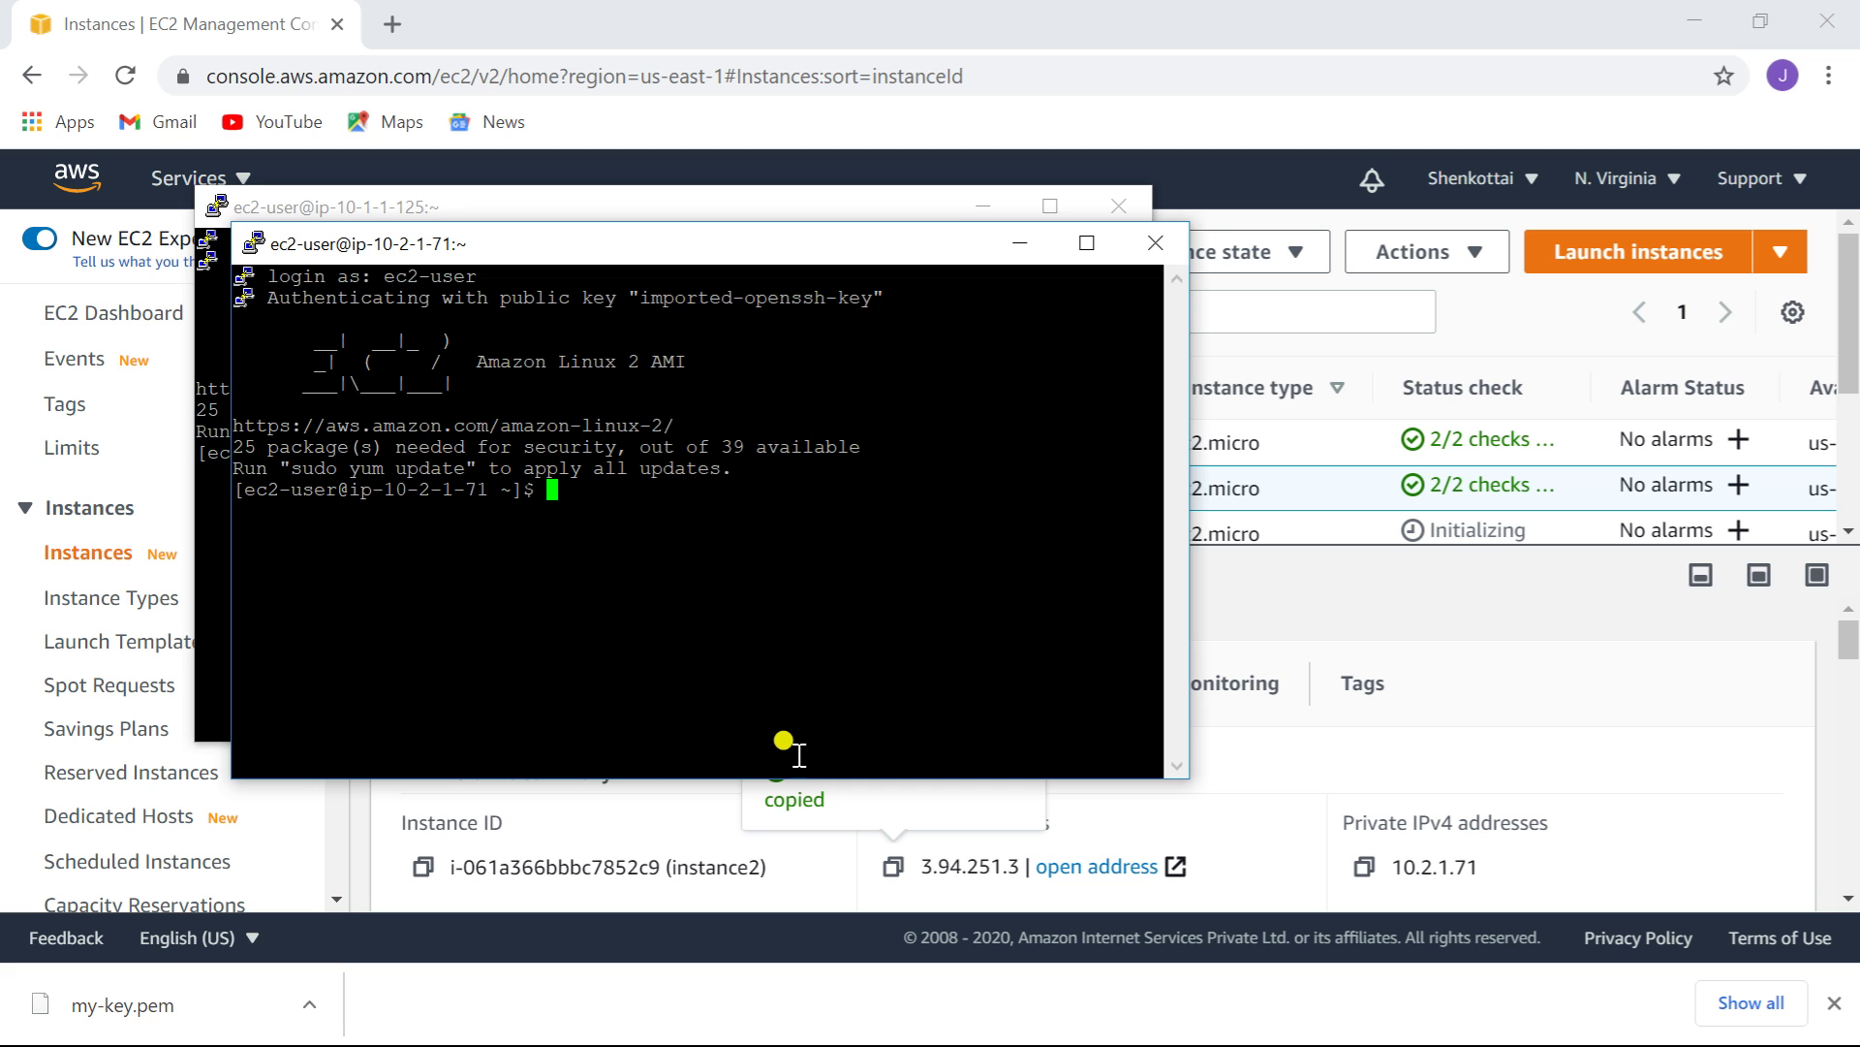
- Move the instance2 terminal aside and ping instance2's public address 3.94.251.3 from the instance1 terminal
drag(748, 249, 1245, 111)
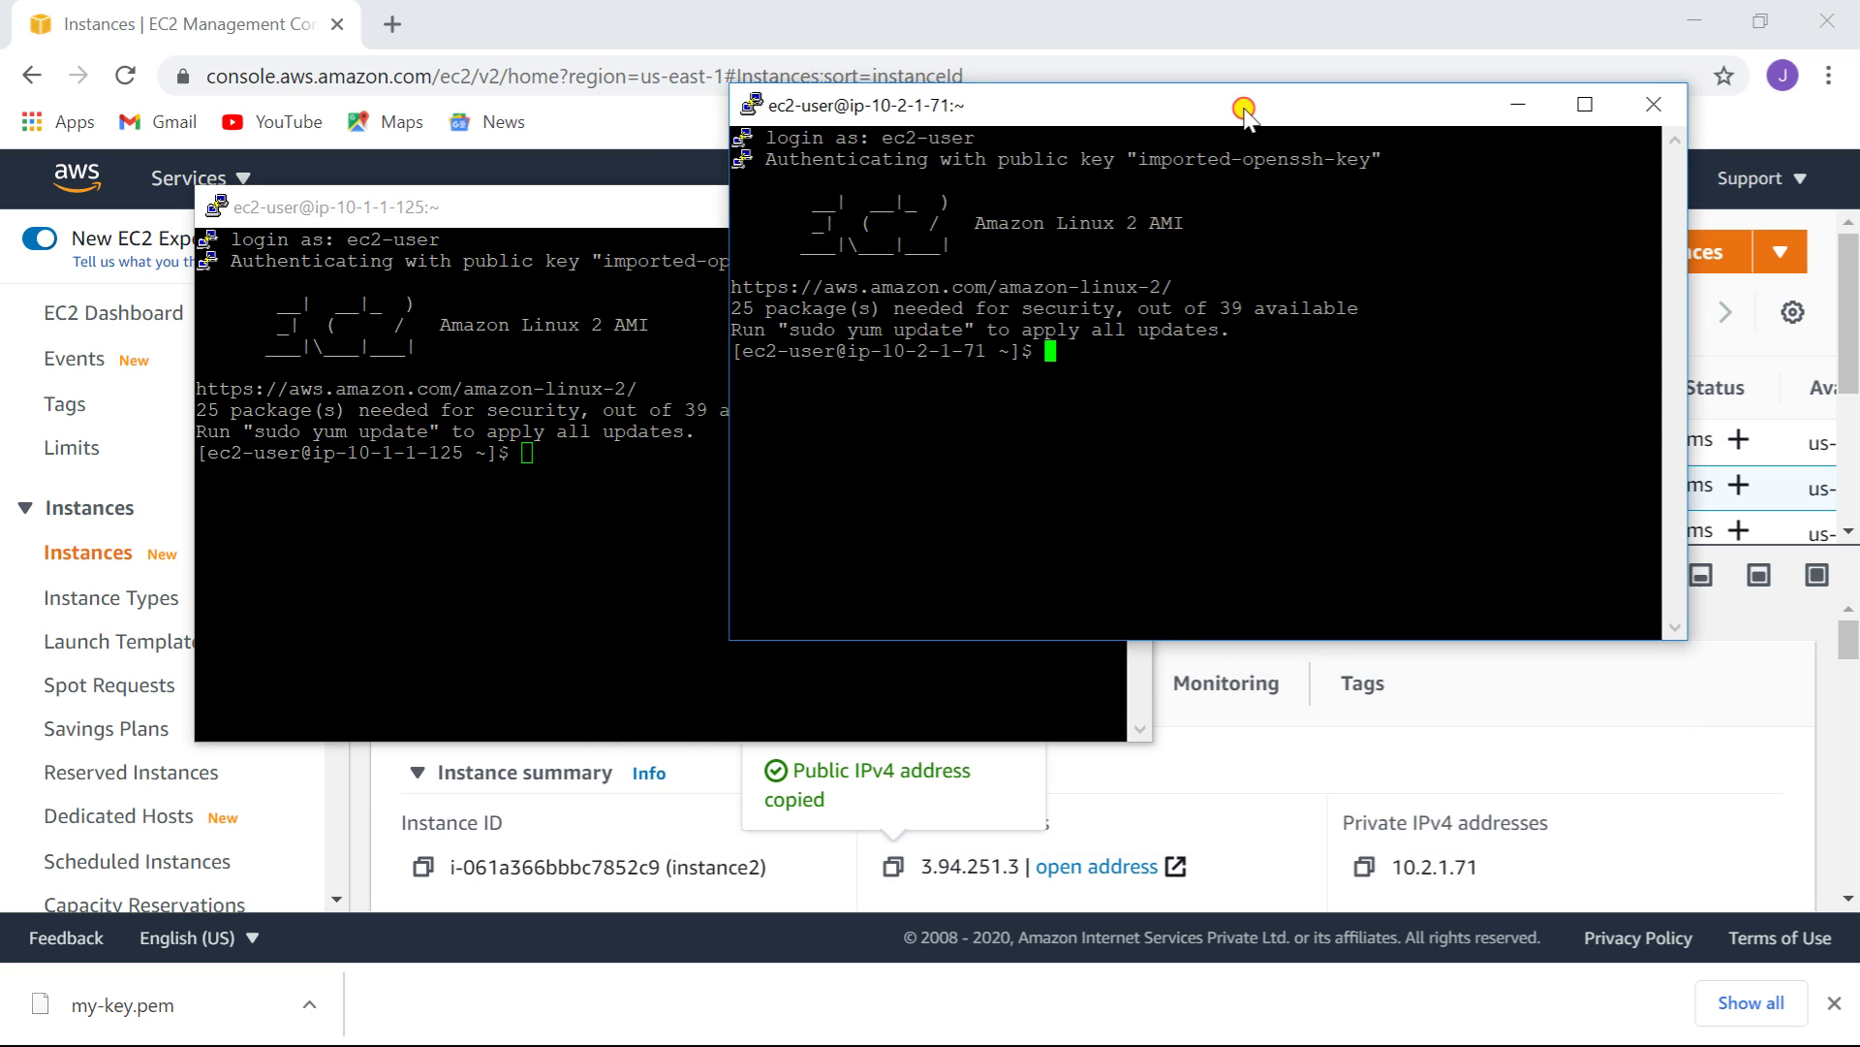
click(566, 534)
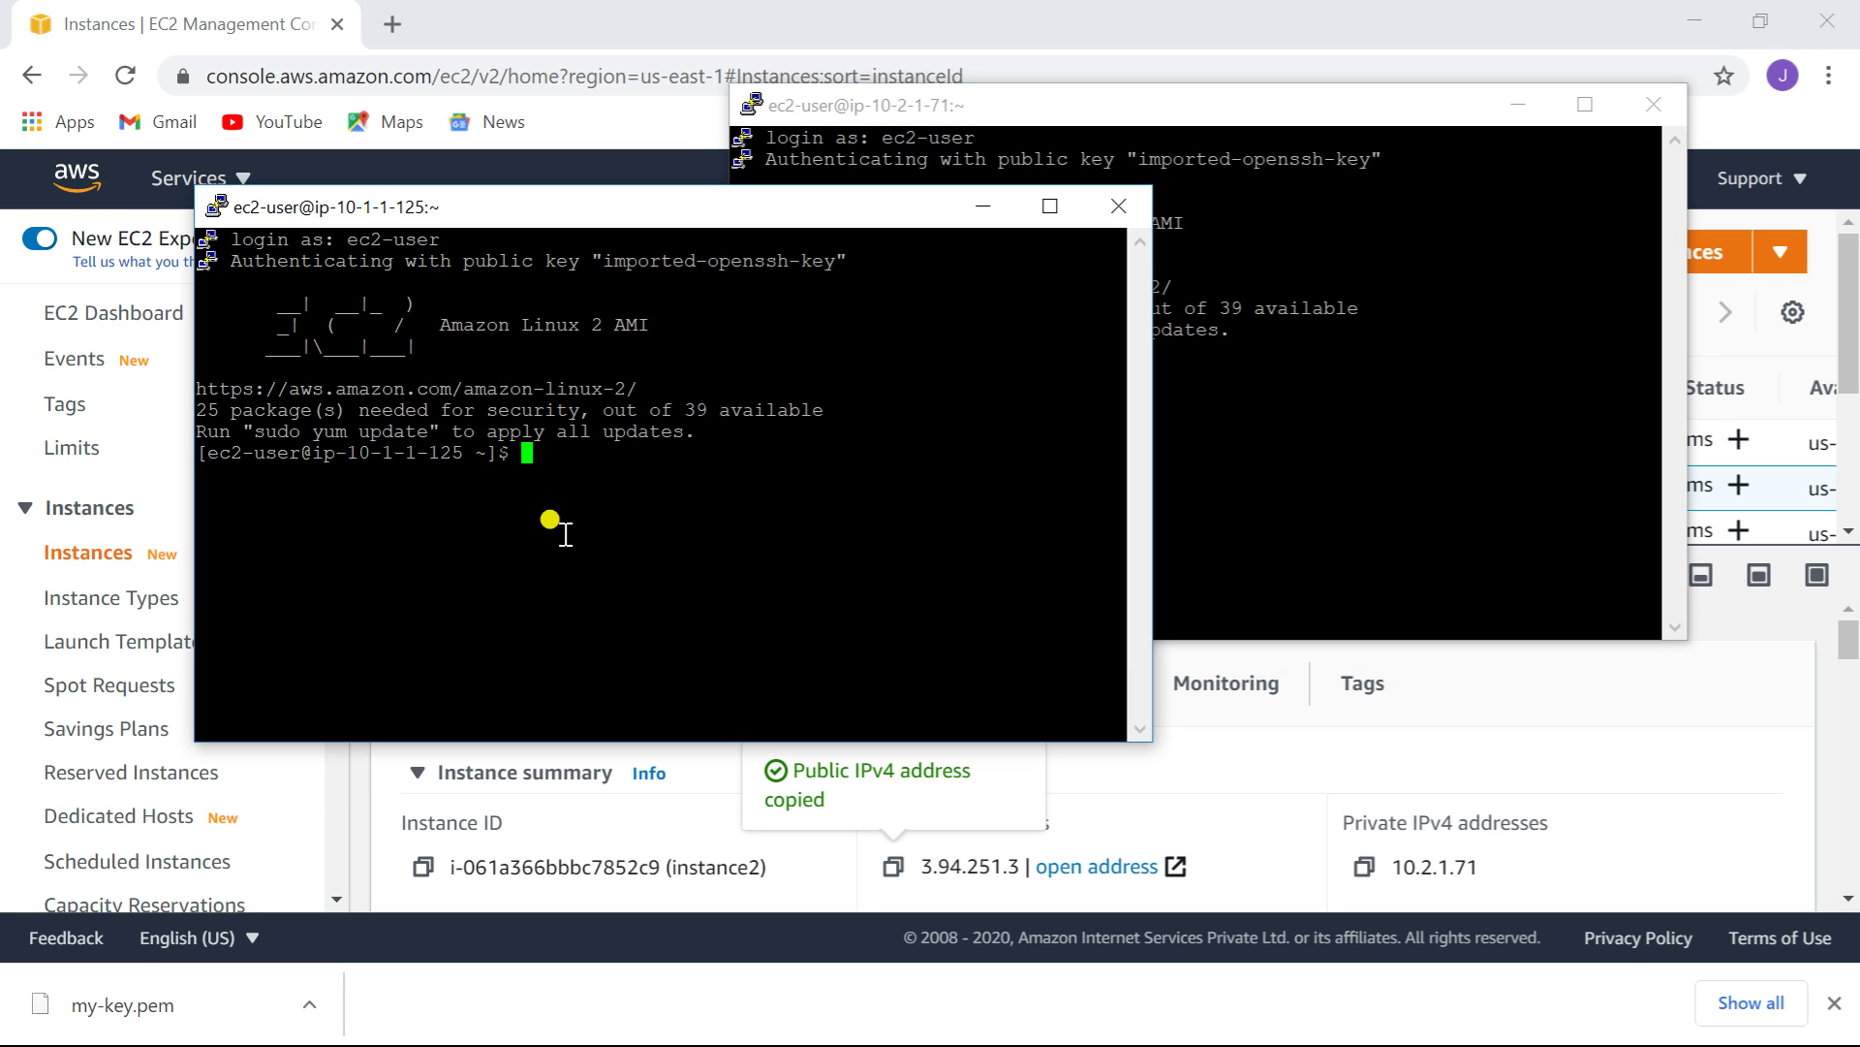
text(ping)
right_click(658, 475)
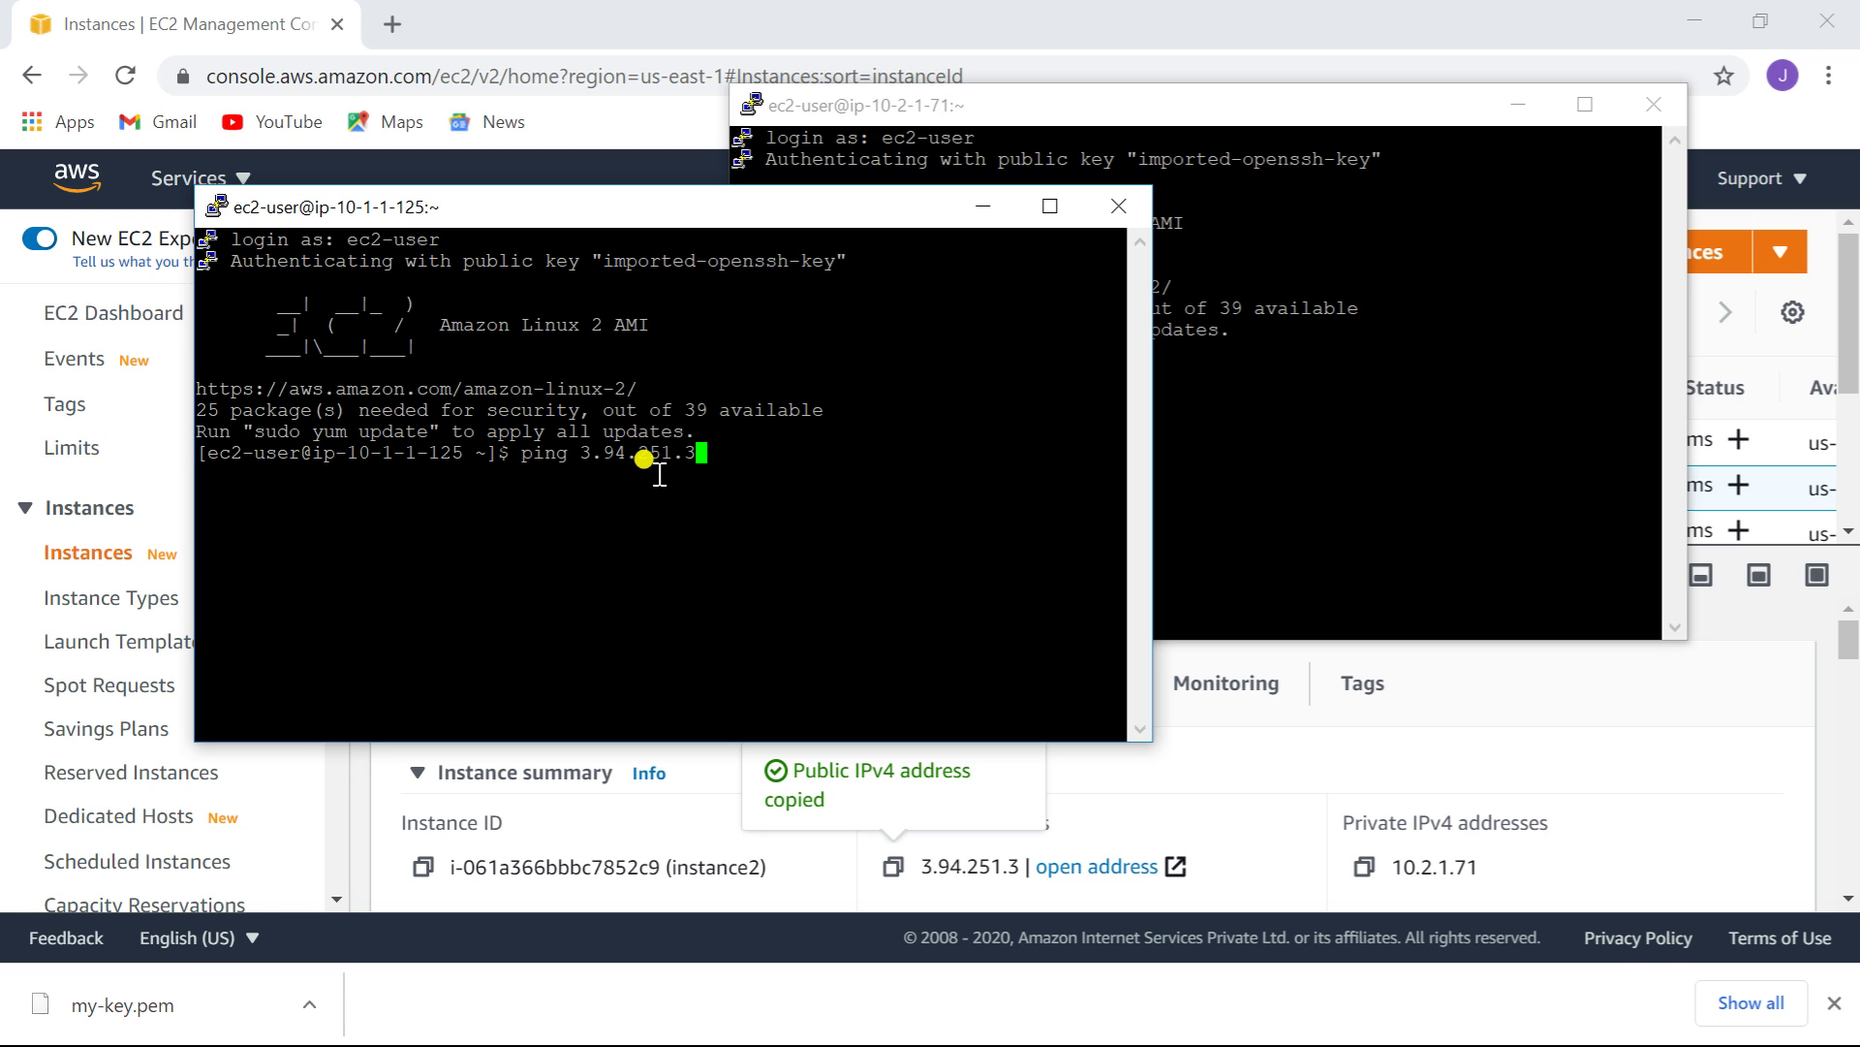
key(Return)
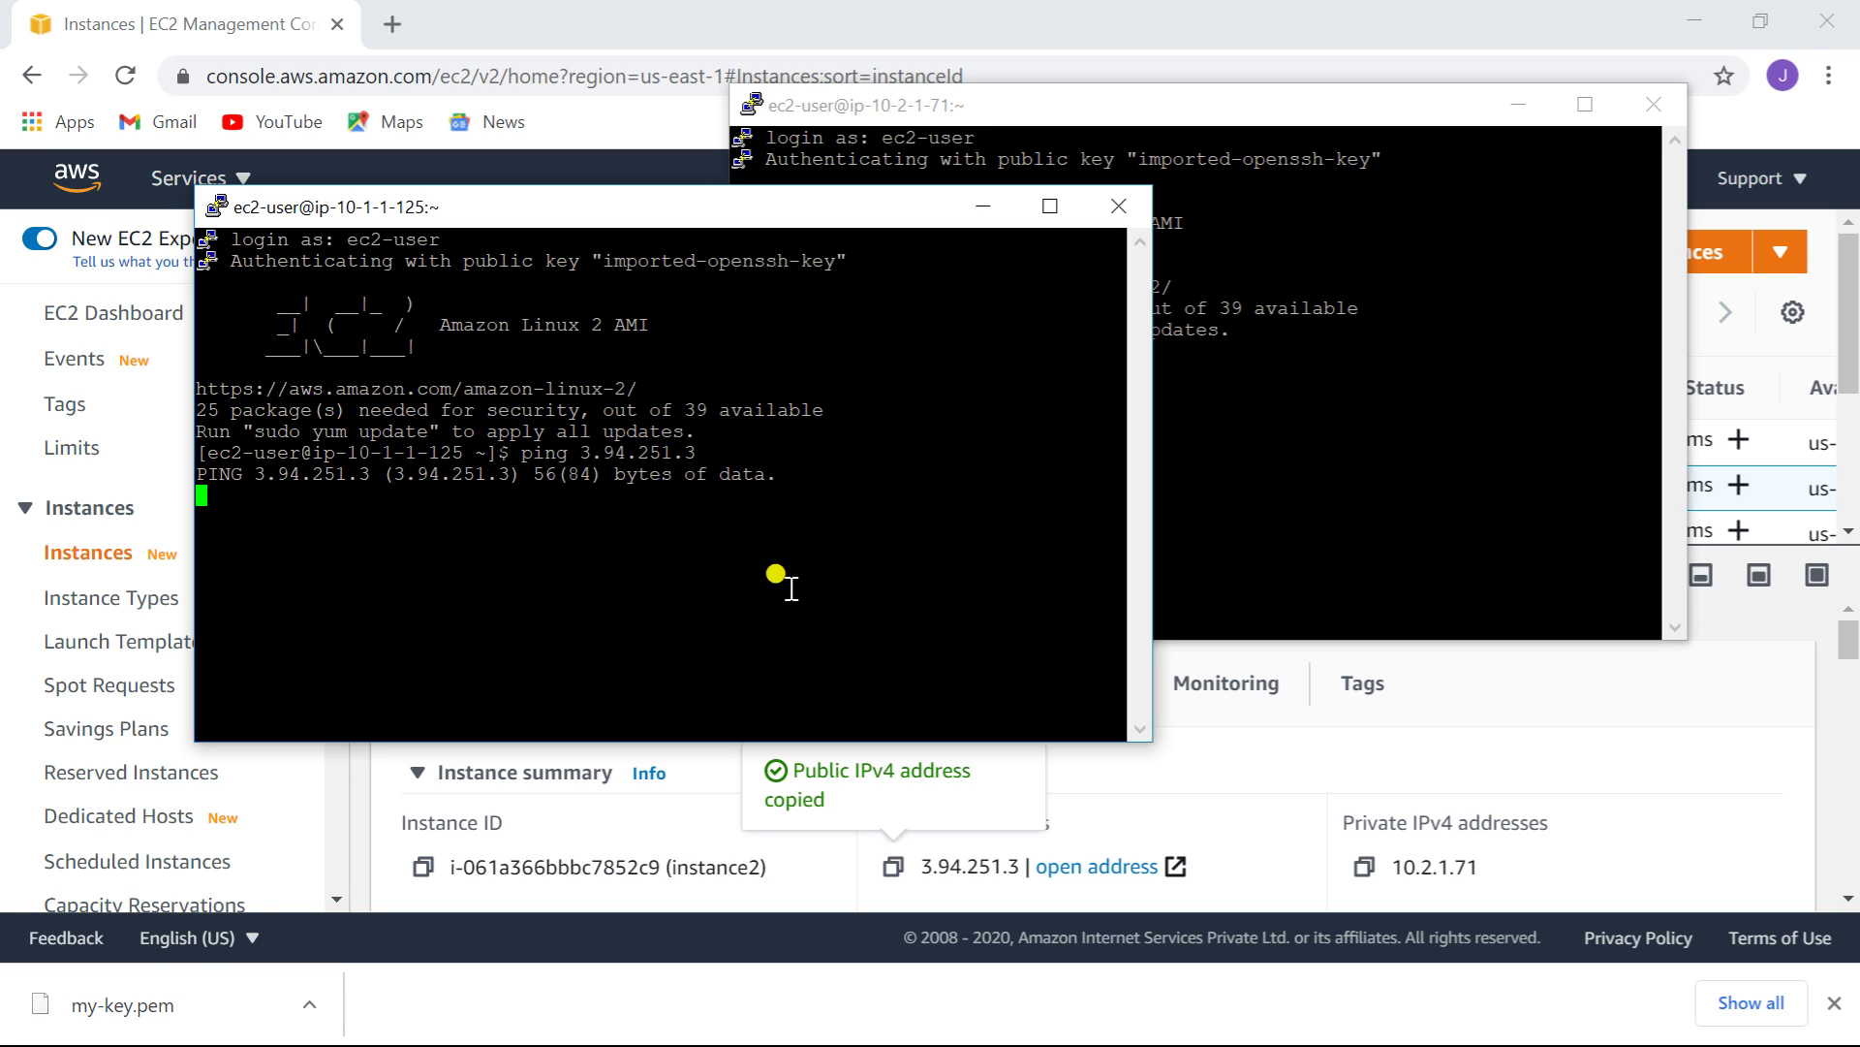
- Ping instance1's public address 52.90.197.210, copied from its details, from the instance2 terminal, and stop the ping
click(1237, 432)
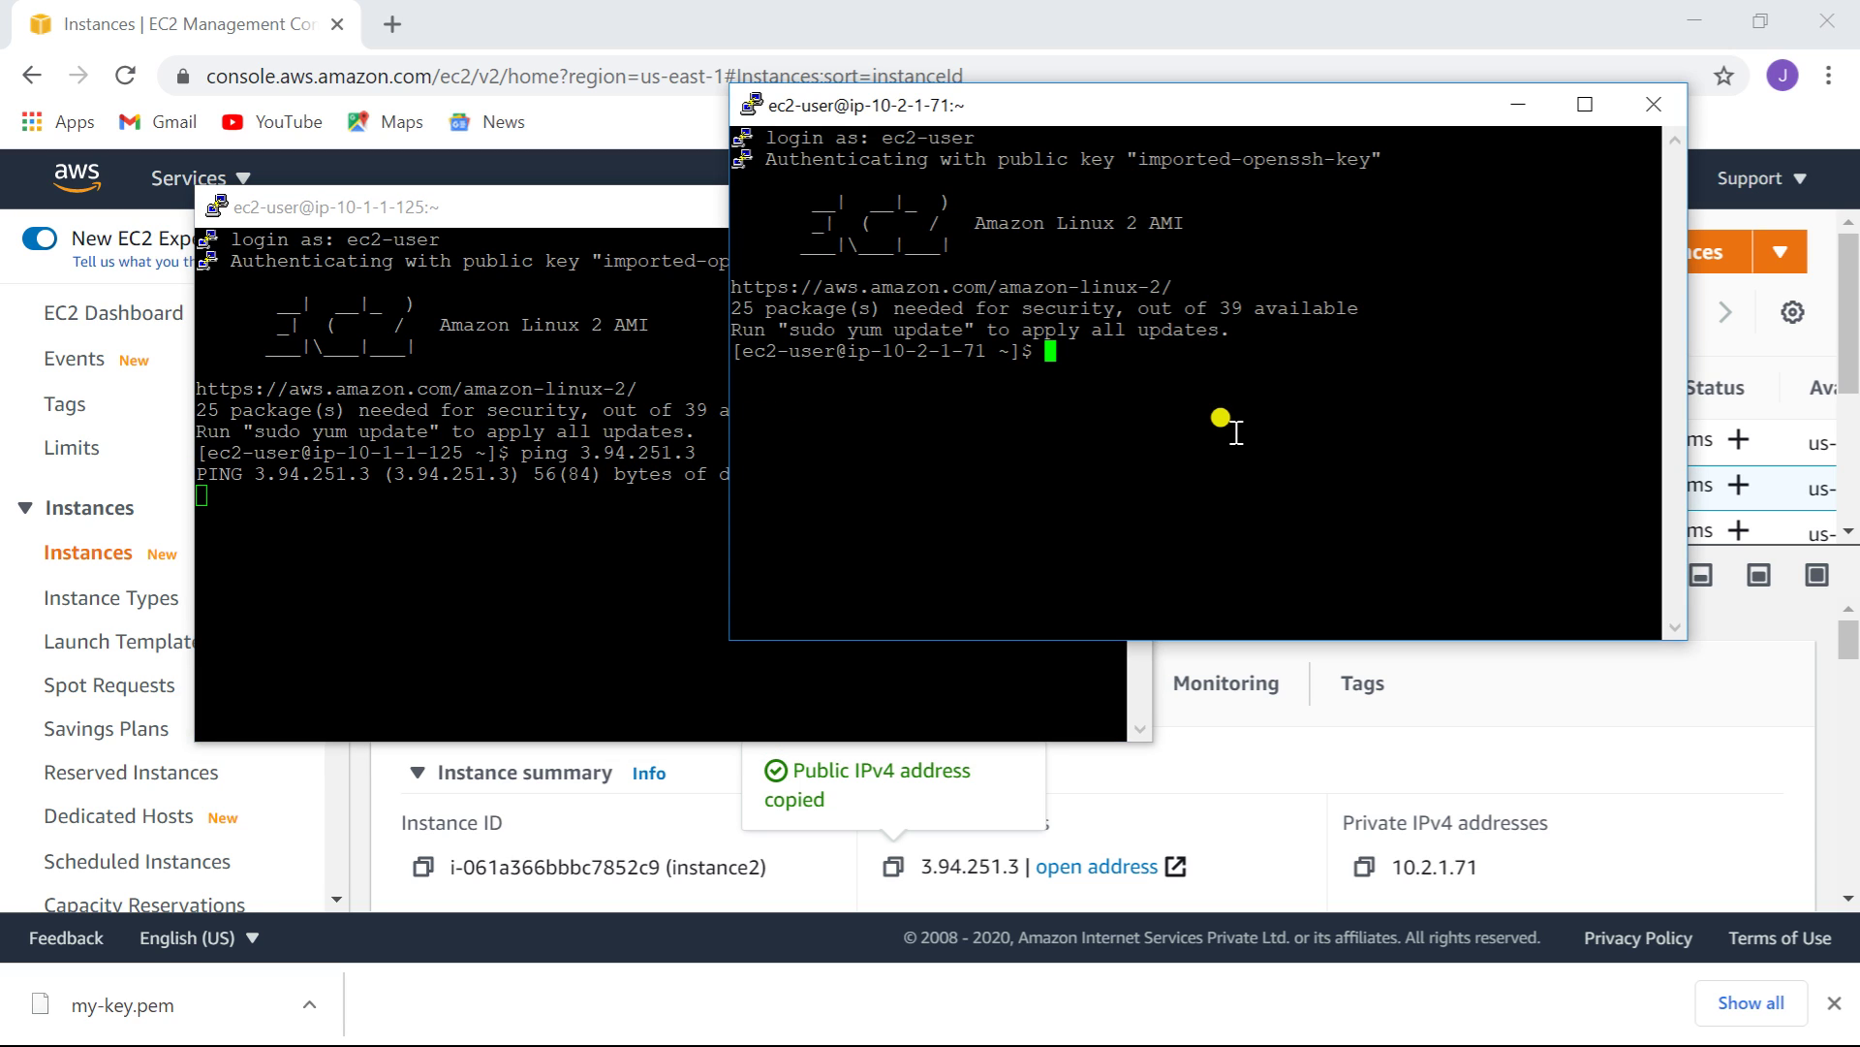
text(ping)
click(1447, 700)
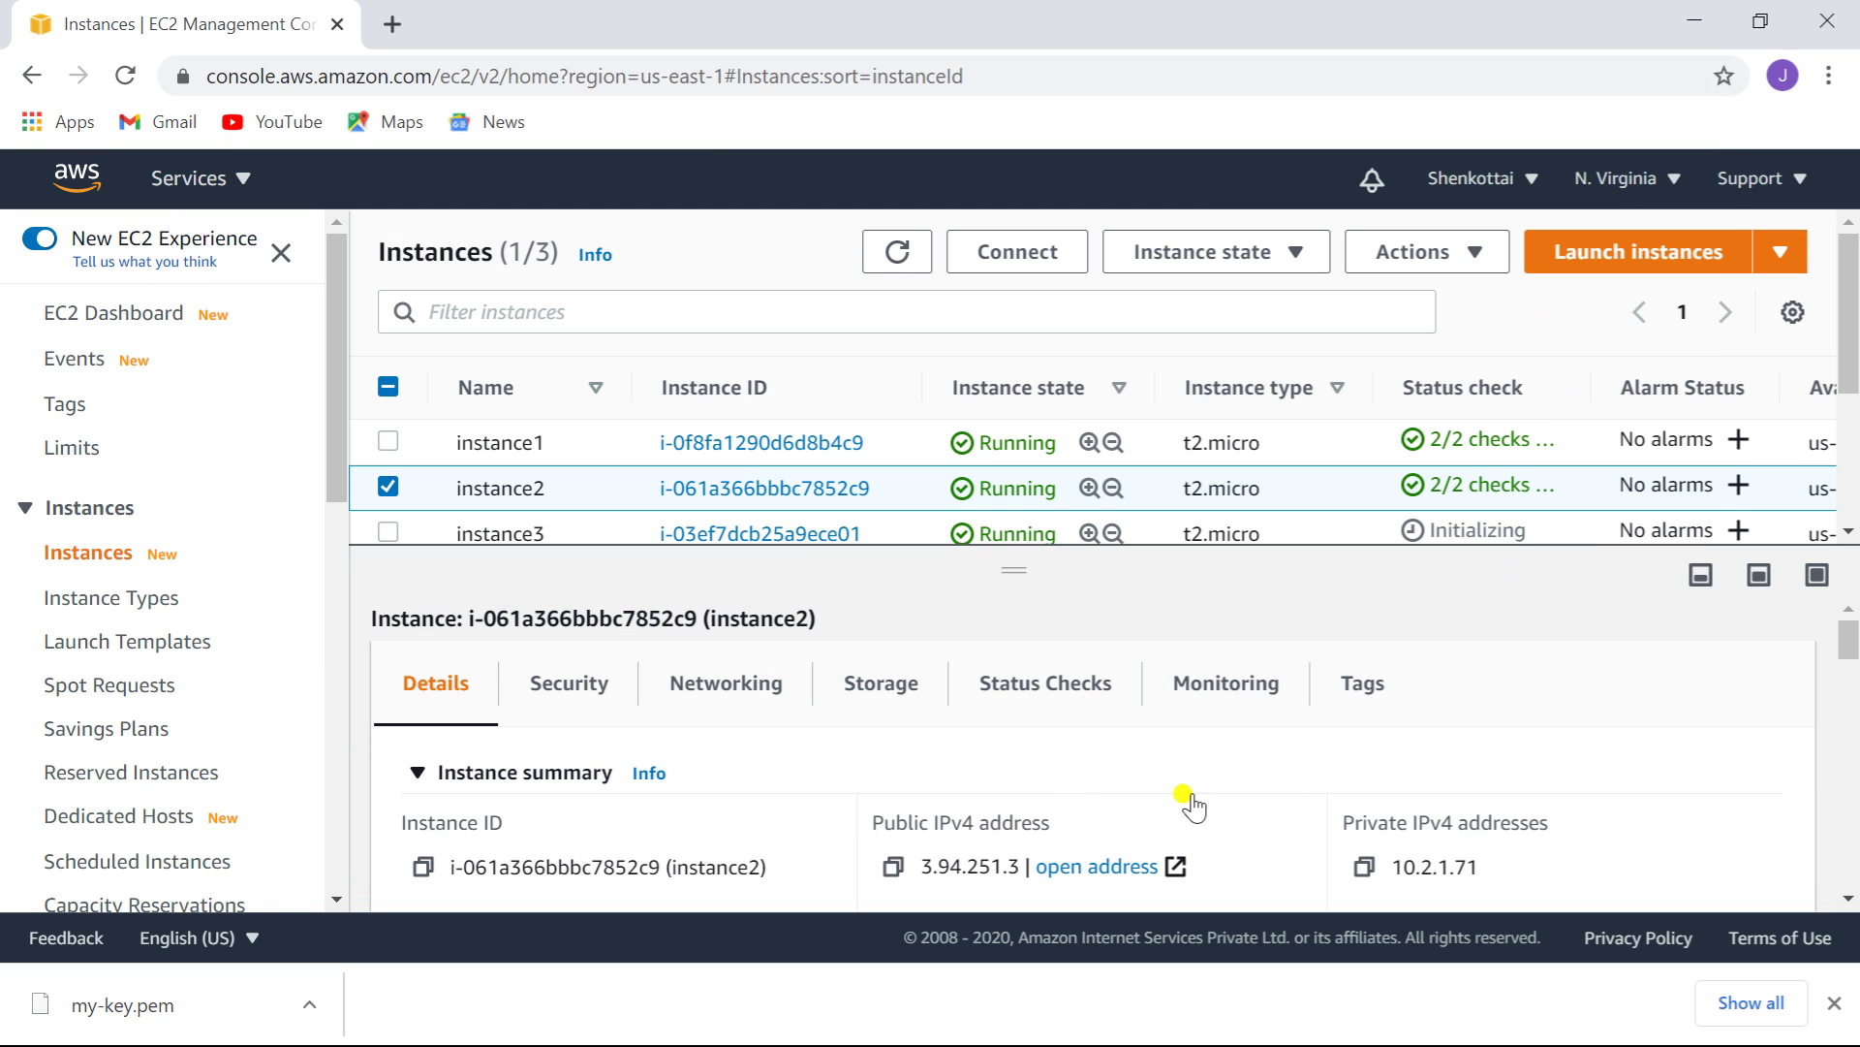
click(387, 441)
click(388, 487)
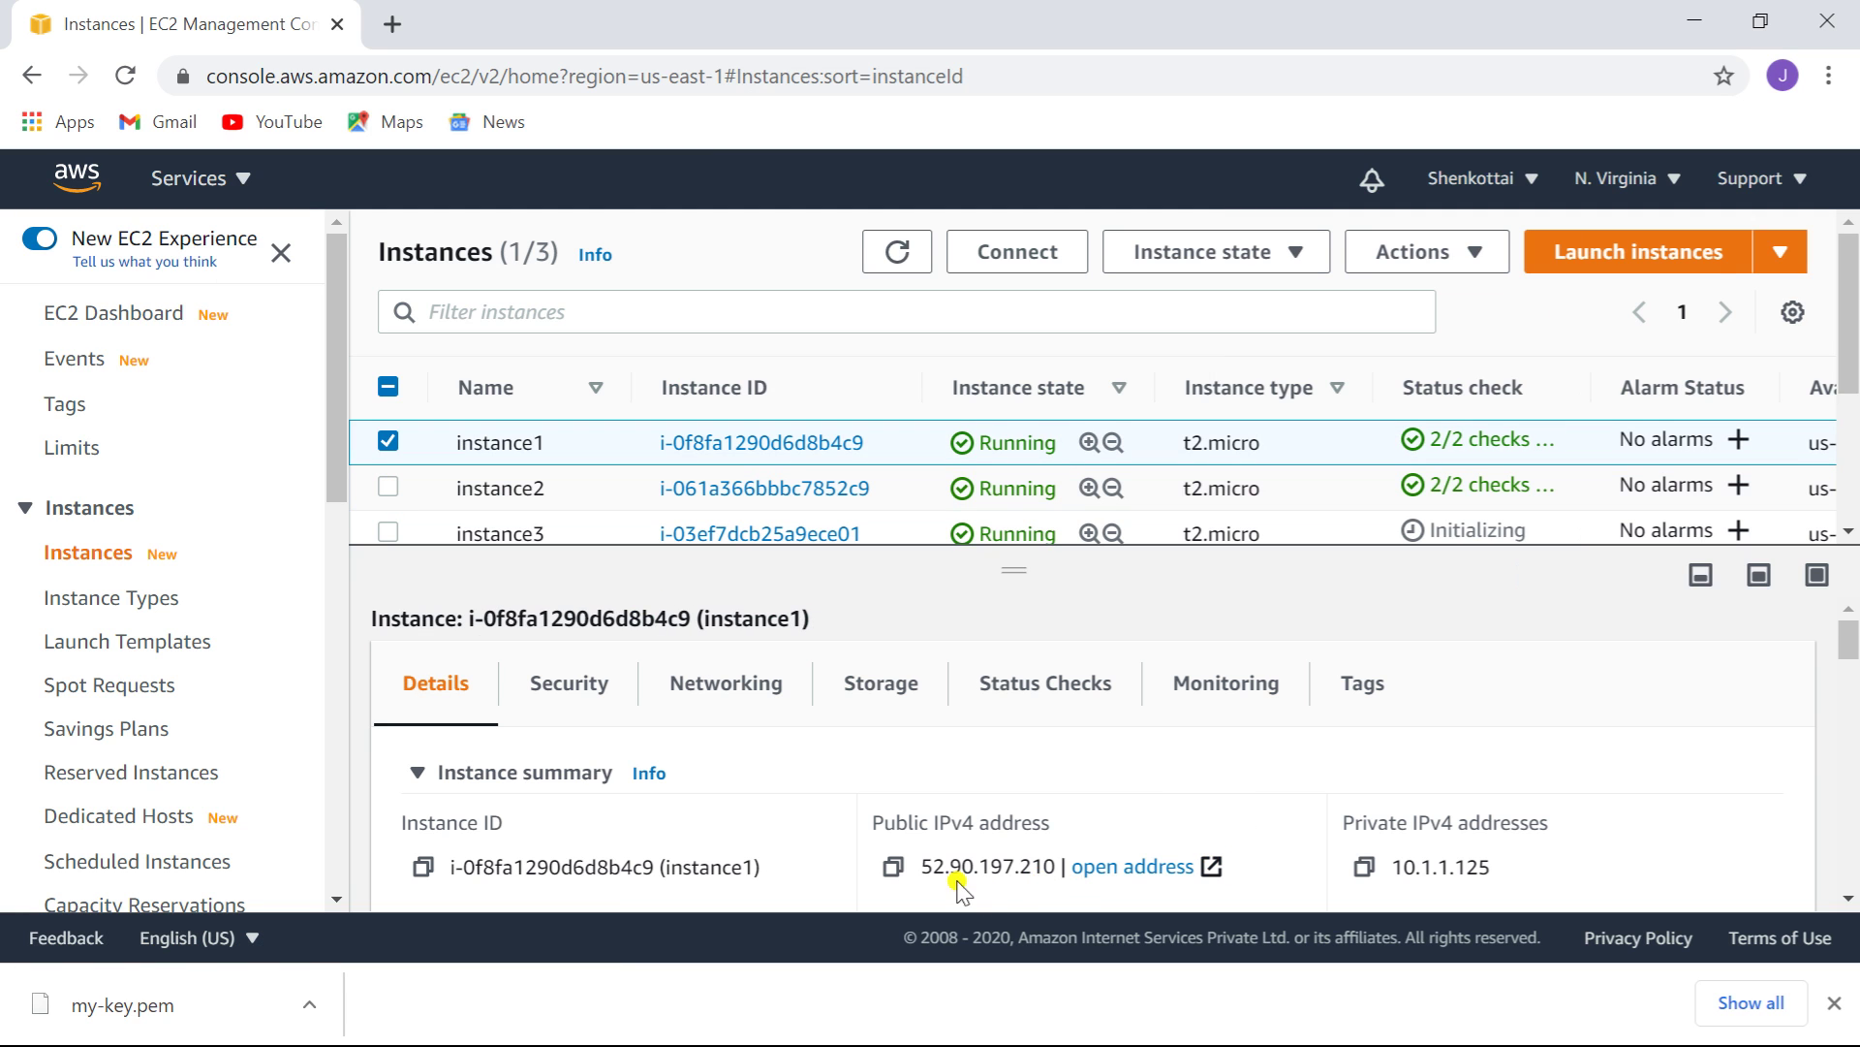
click(893, 867)
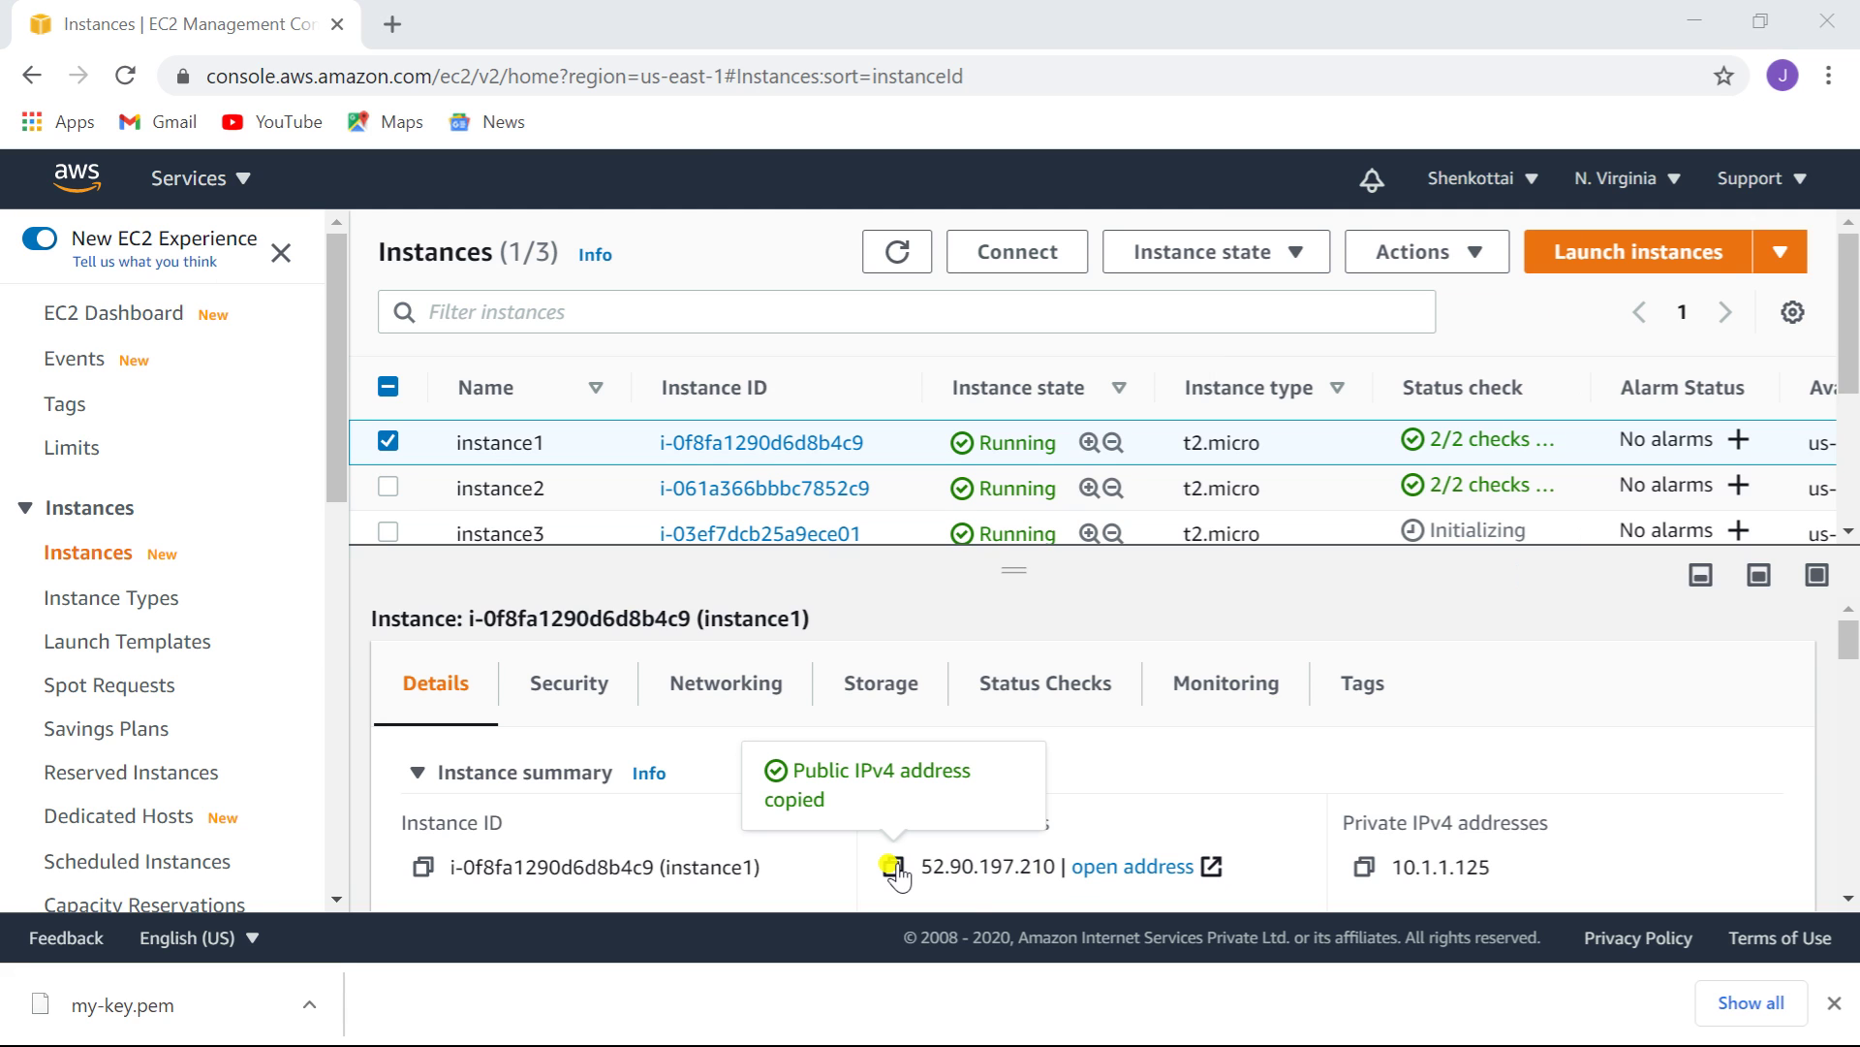
key(alt+Tab)
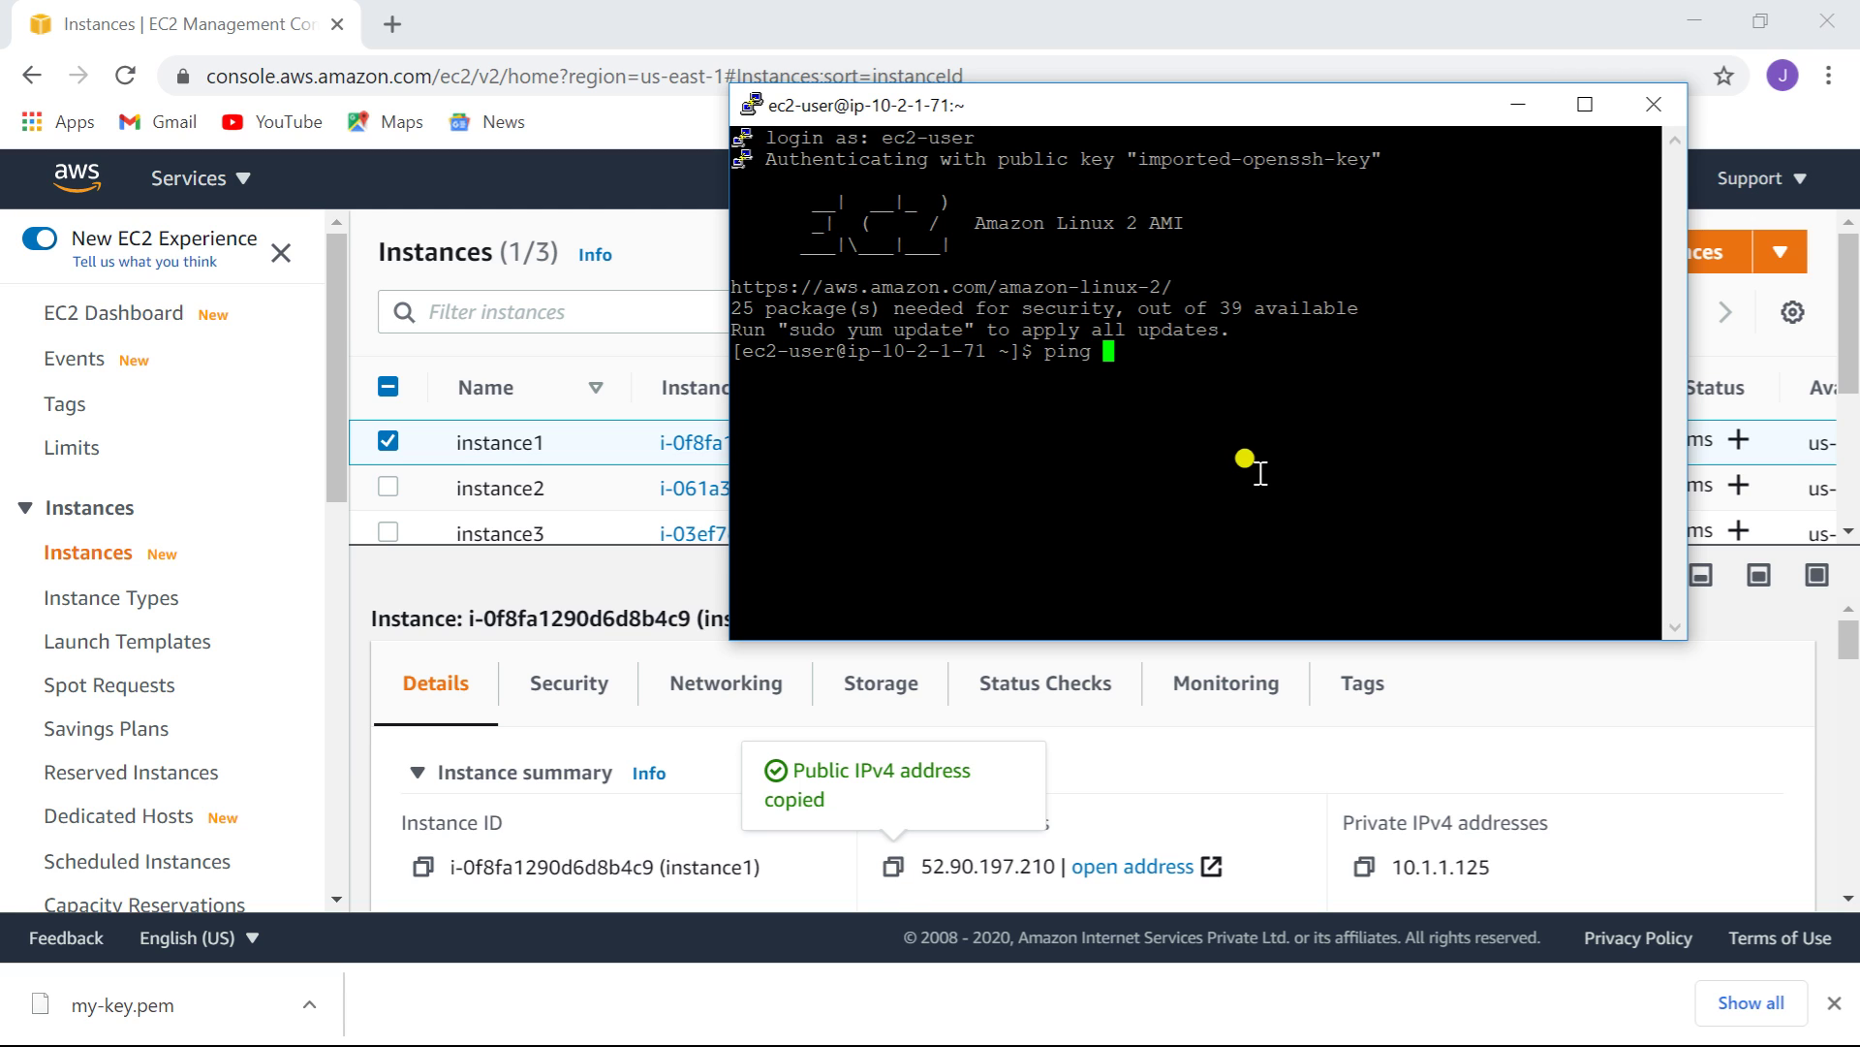
right_click(1260, 473)
key(Return)
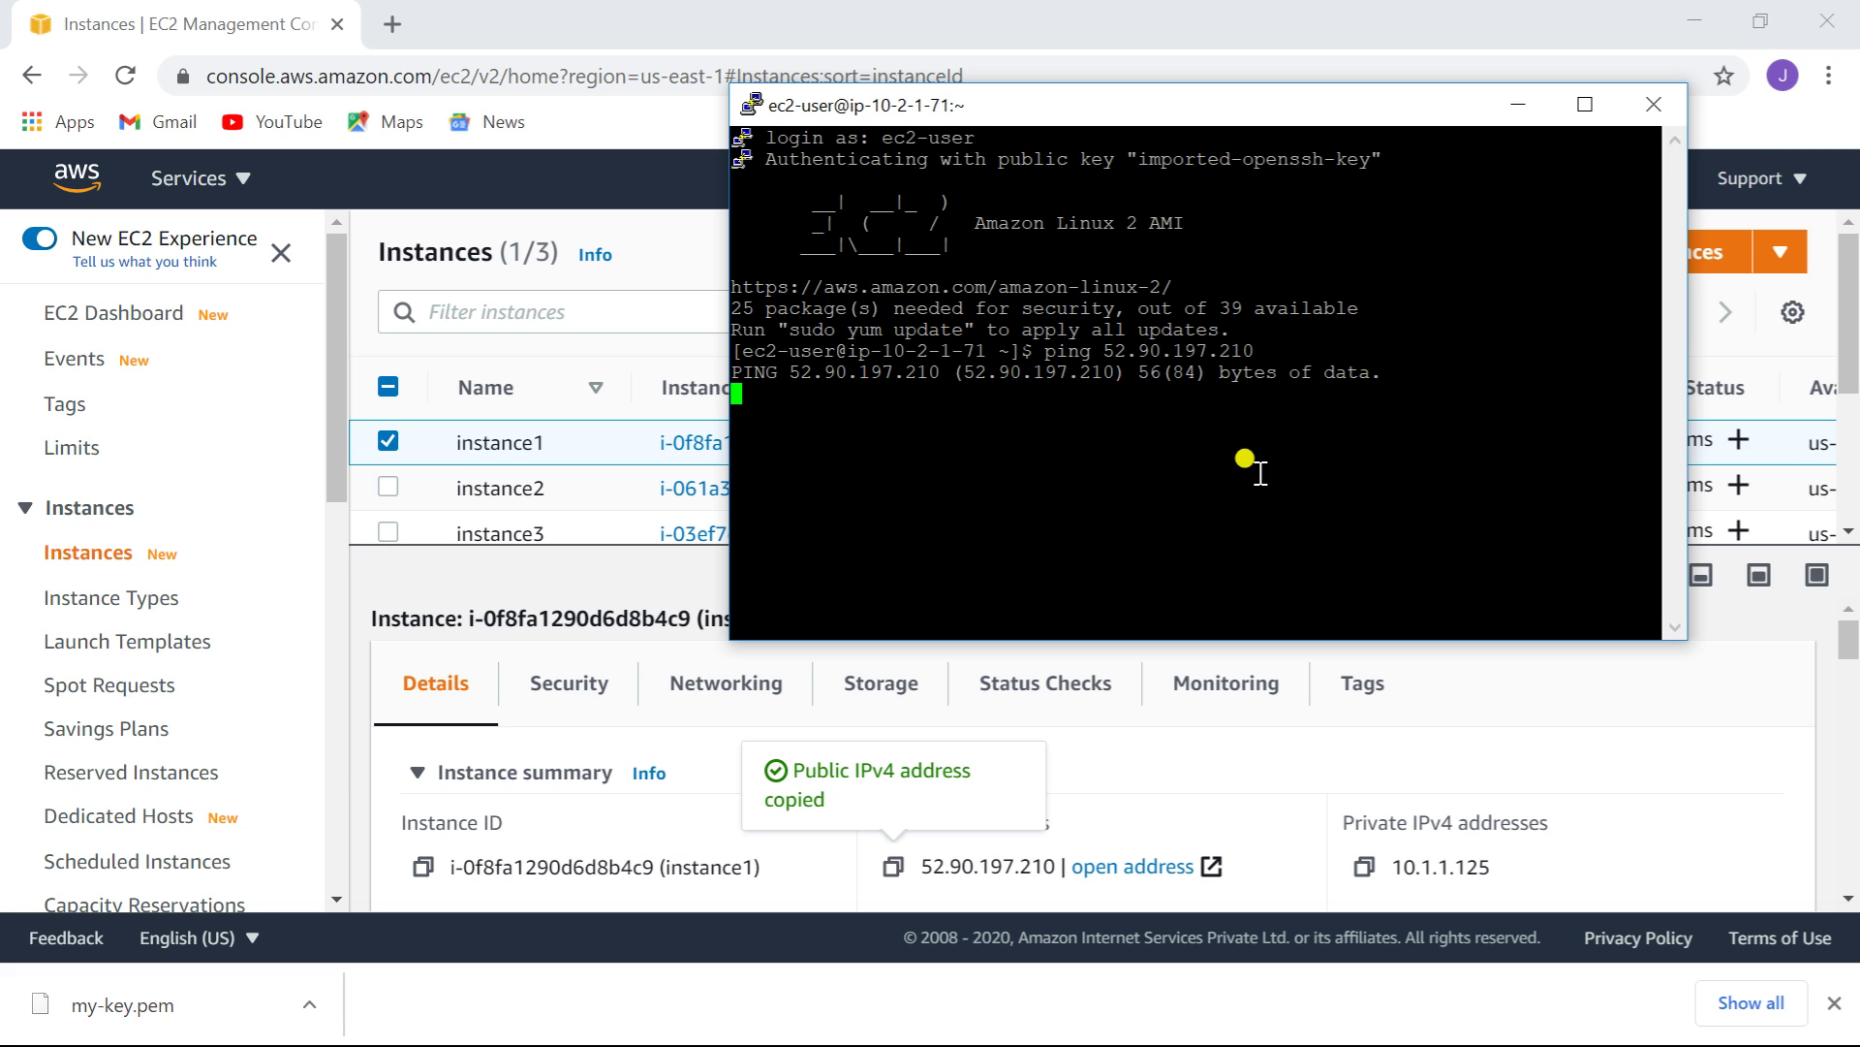
key(ctrl+c)
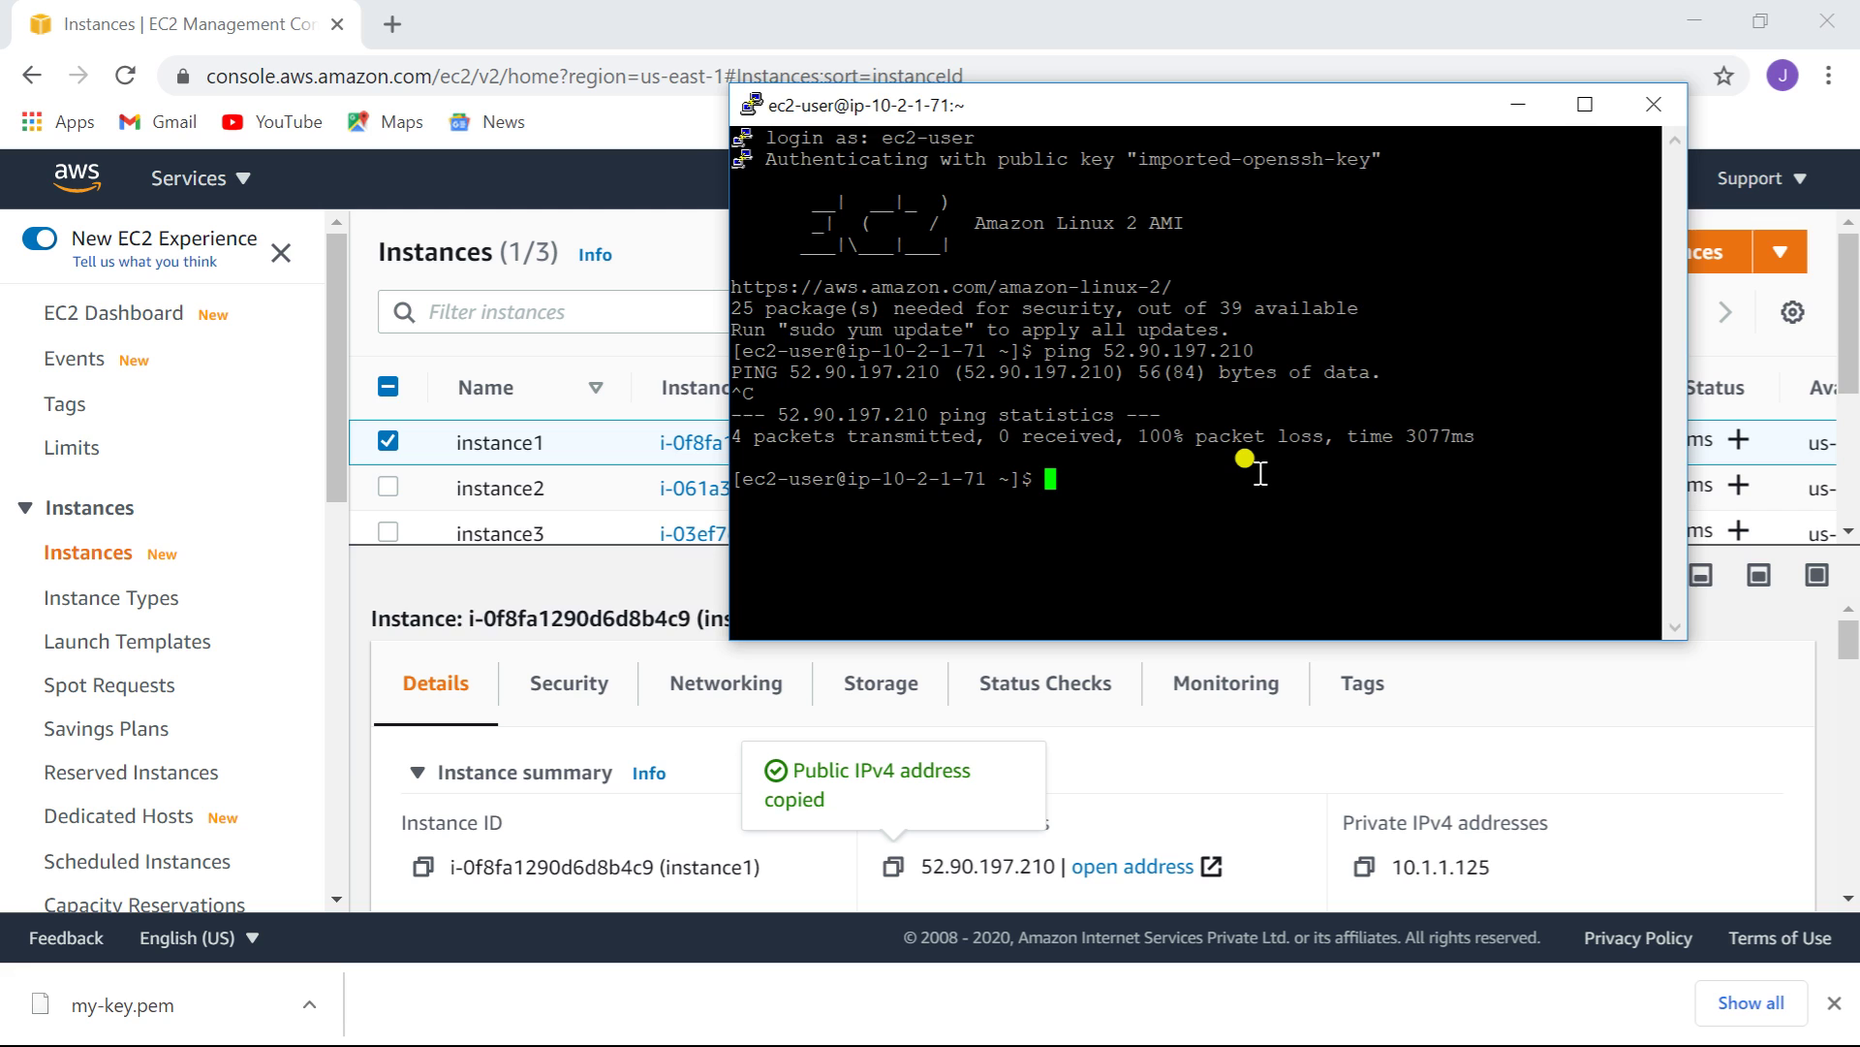
- Switch to the EC2 console in Chrome, review instance1's inbound security rules and open its security group, sg for vpc peering
key(alt+Tab)
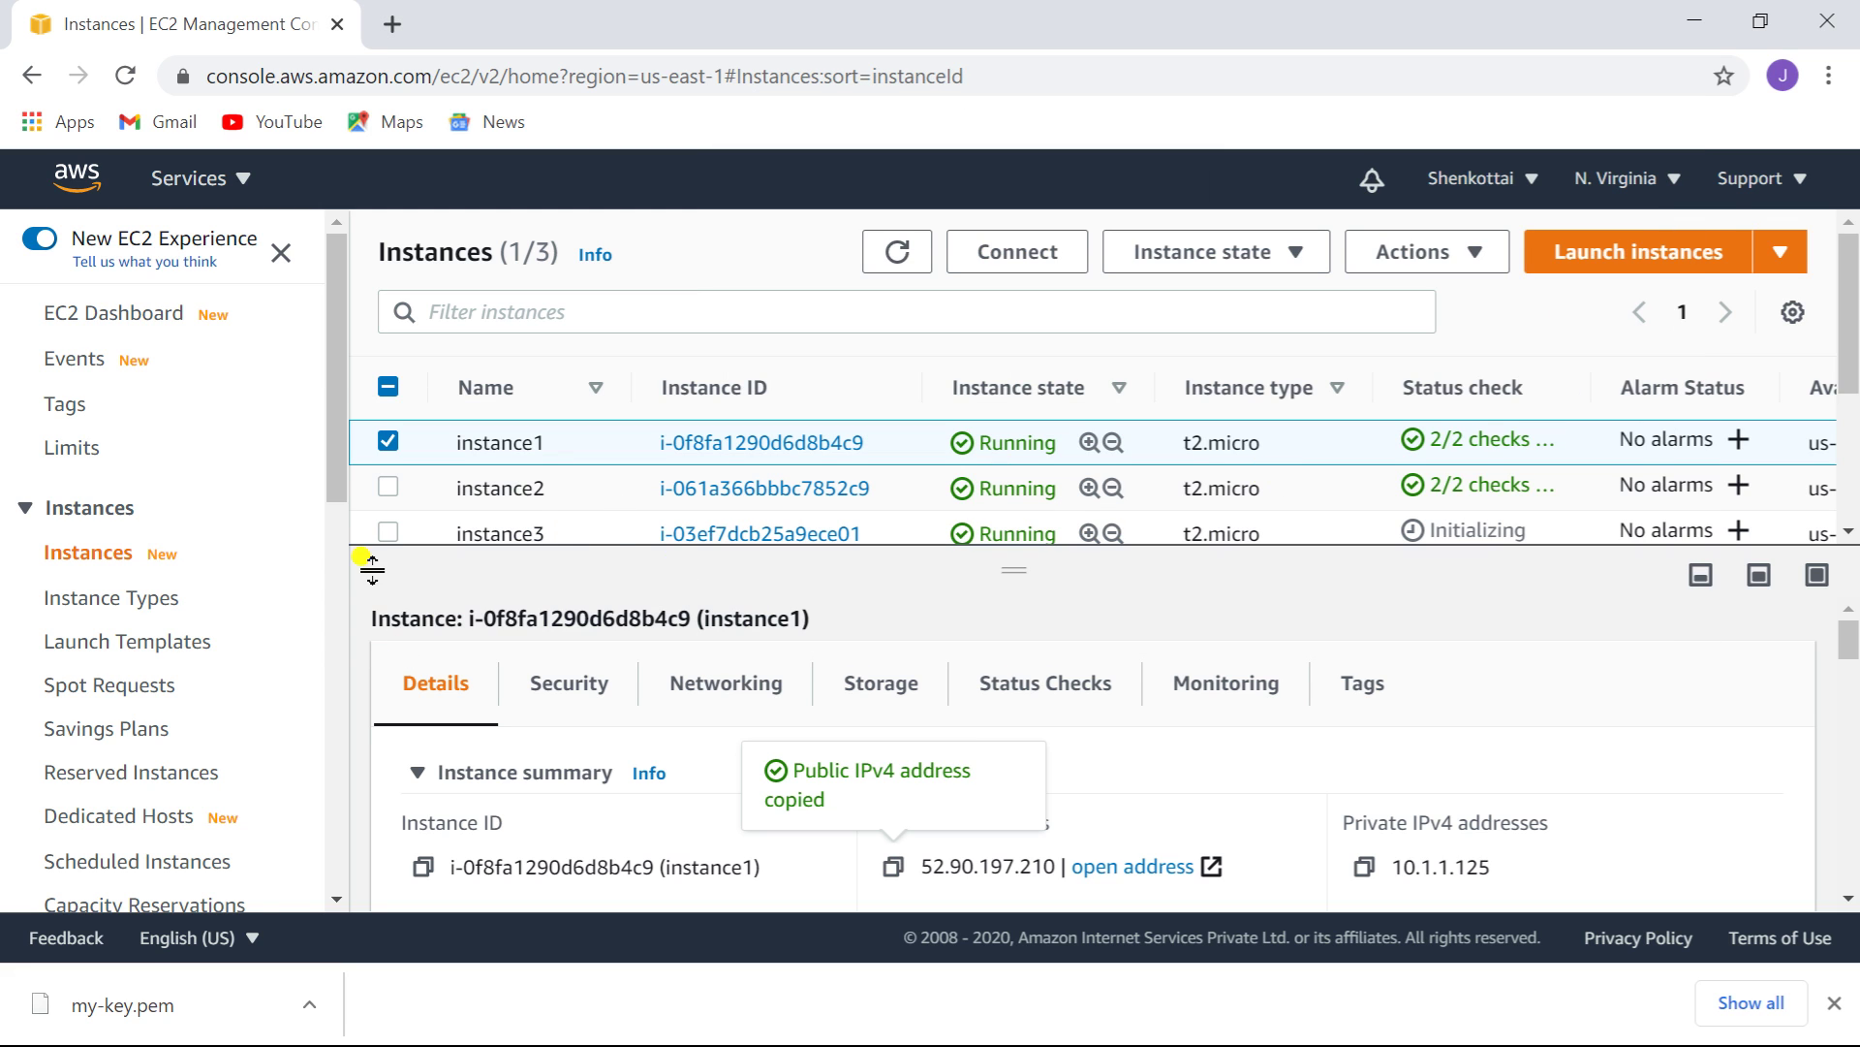
drag(334, 467, 338, 654)
mouse_move(1851, 639)
mouse_down()
mouse_move(1852, 722)
mouse_move(1852, 643)
mouse_up()
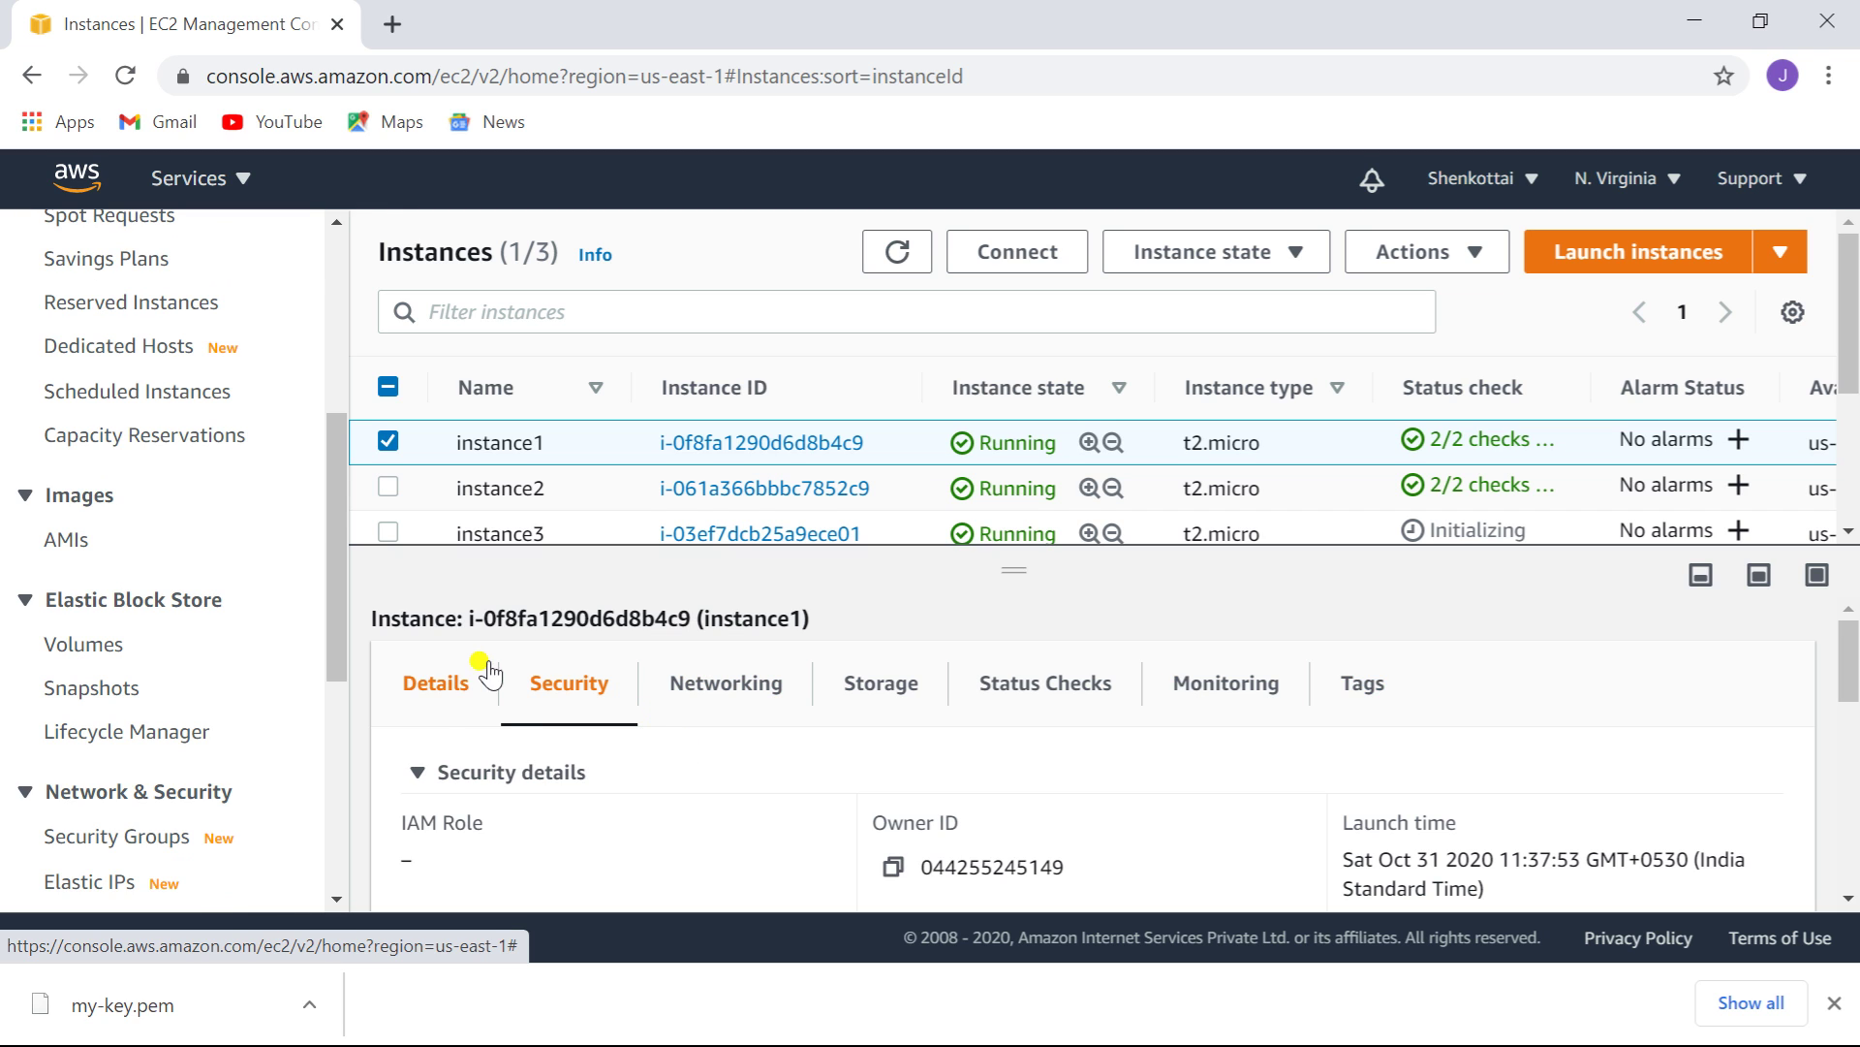
click(436, 688)
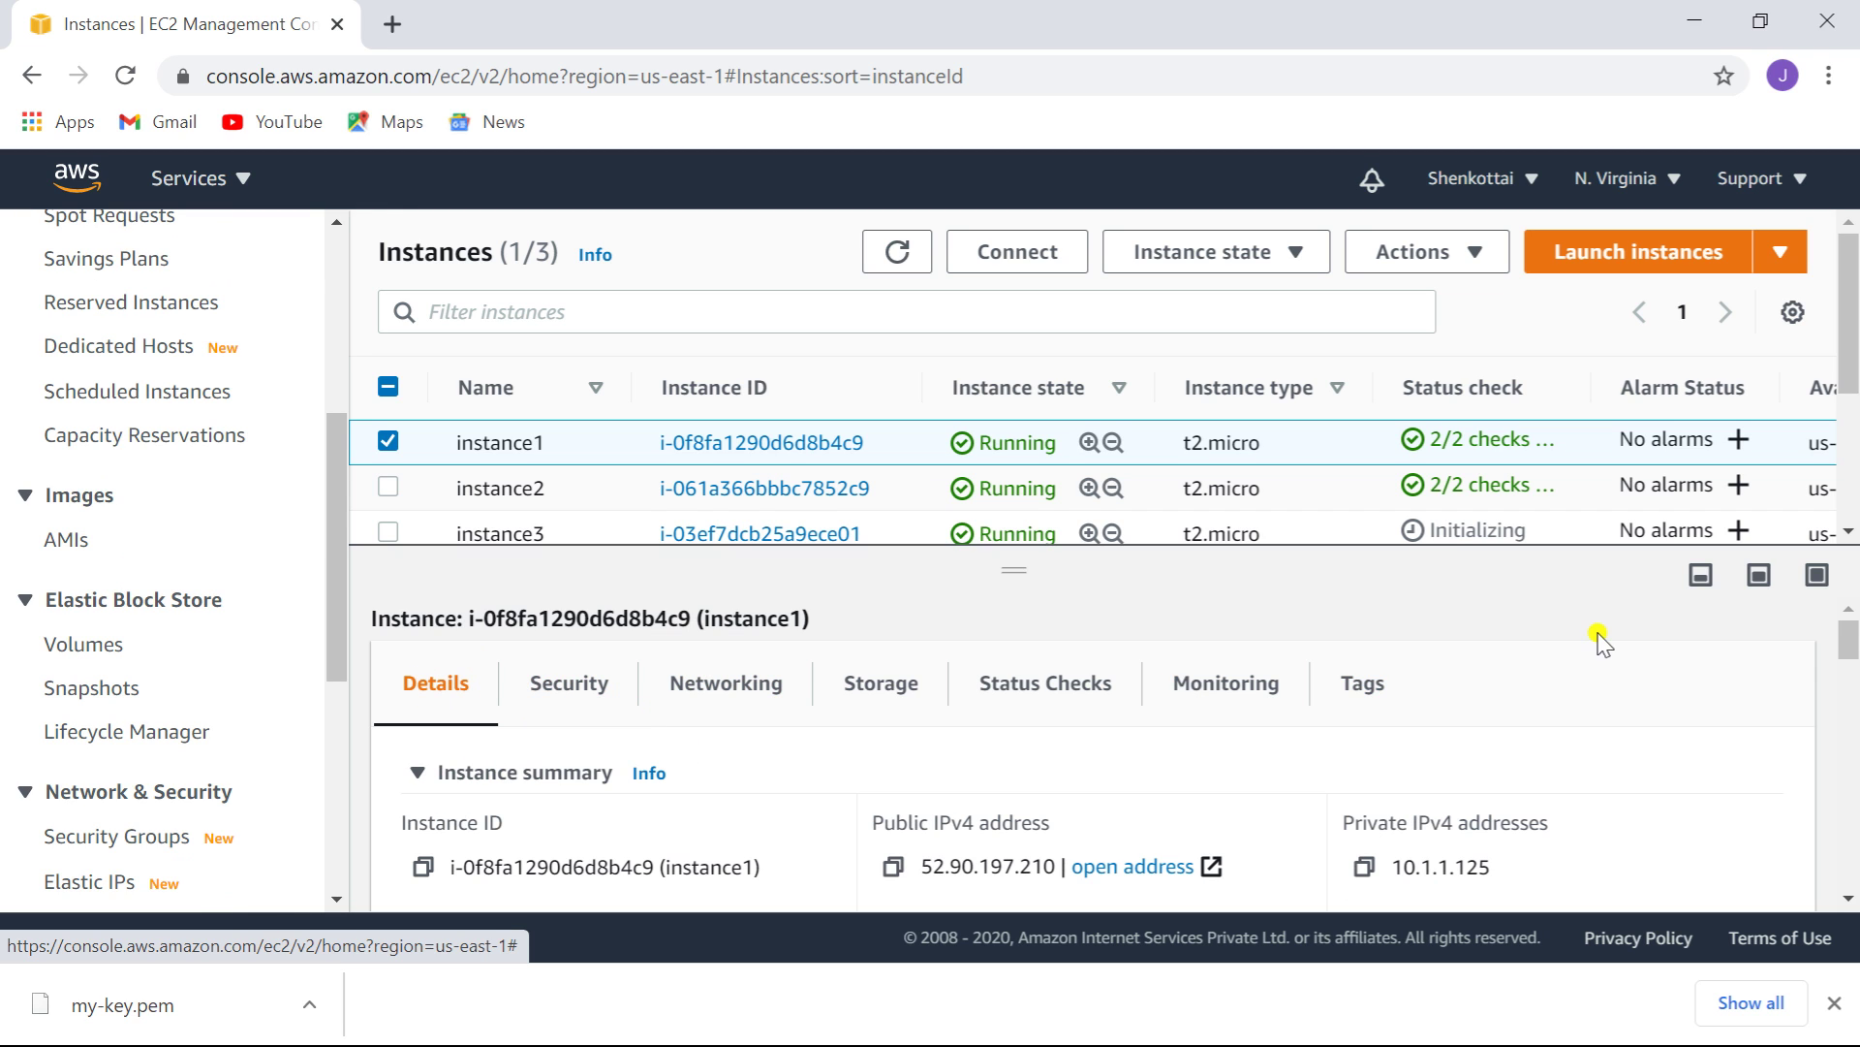
drag(1851, 641, 1852, 572)
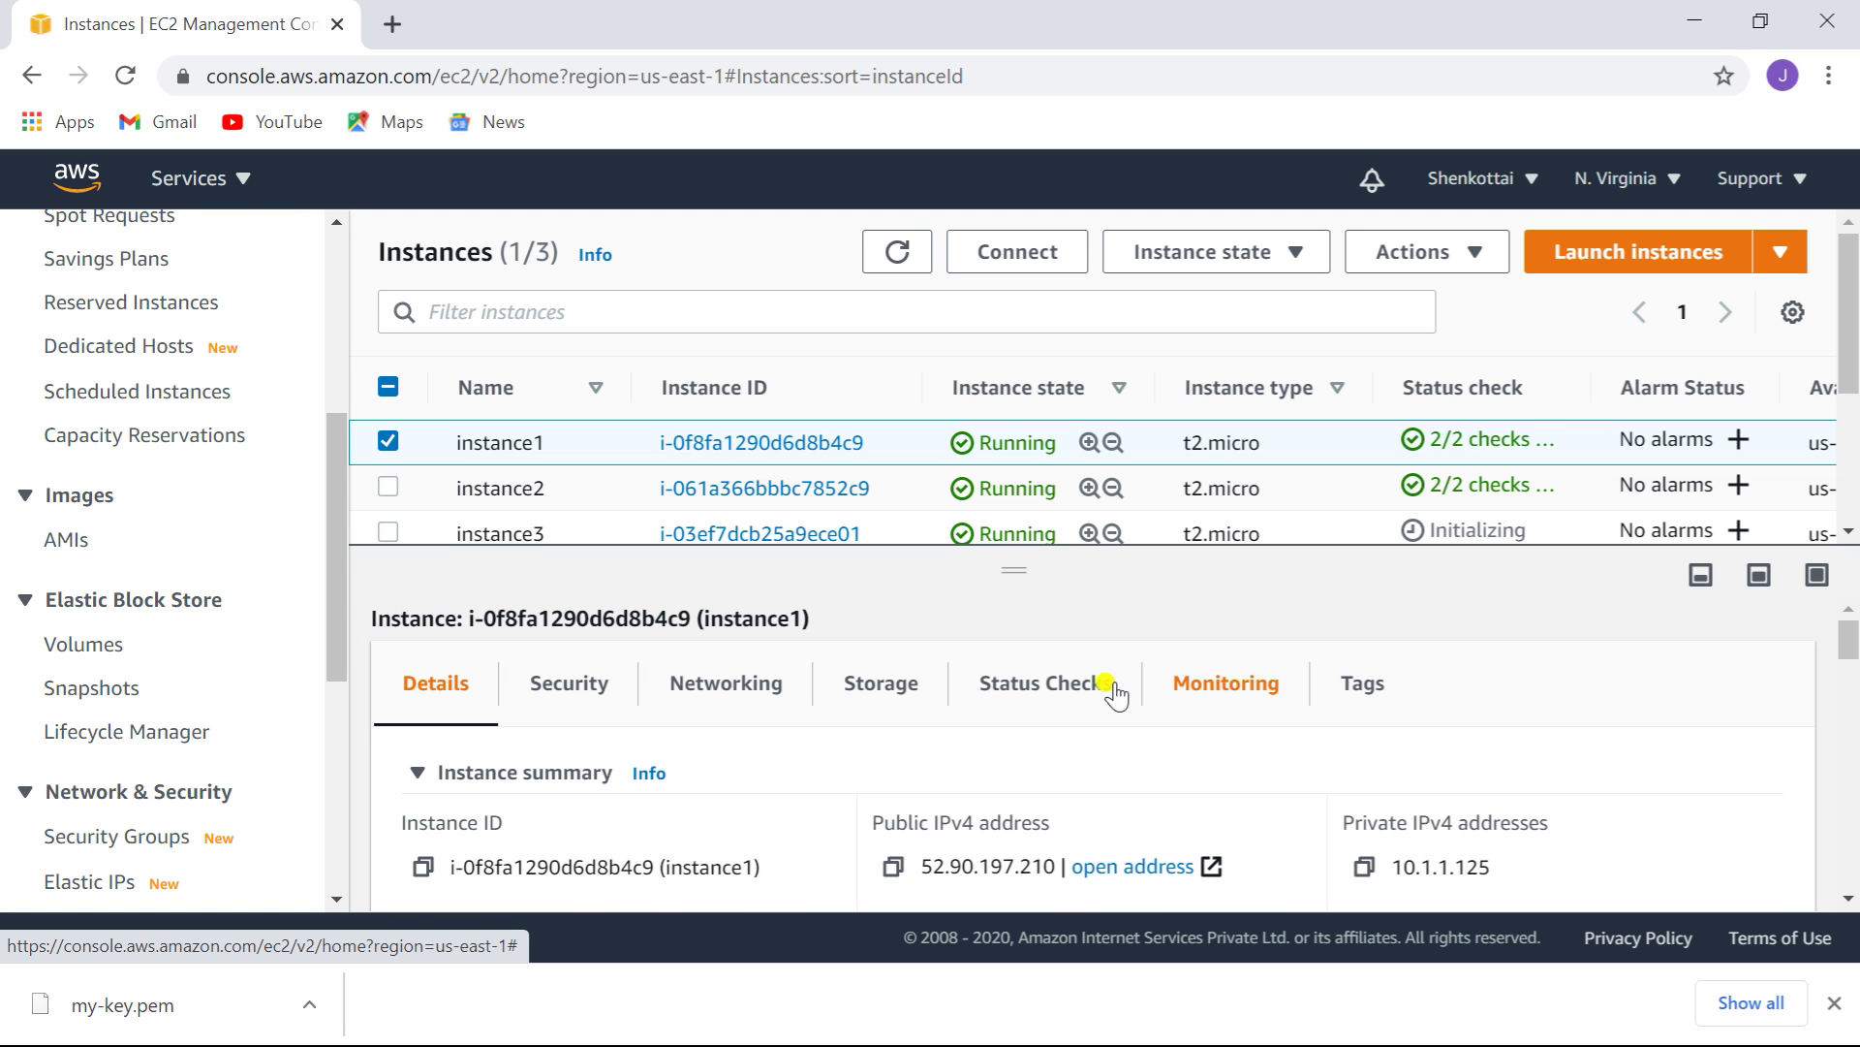
click(572, 690)
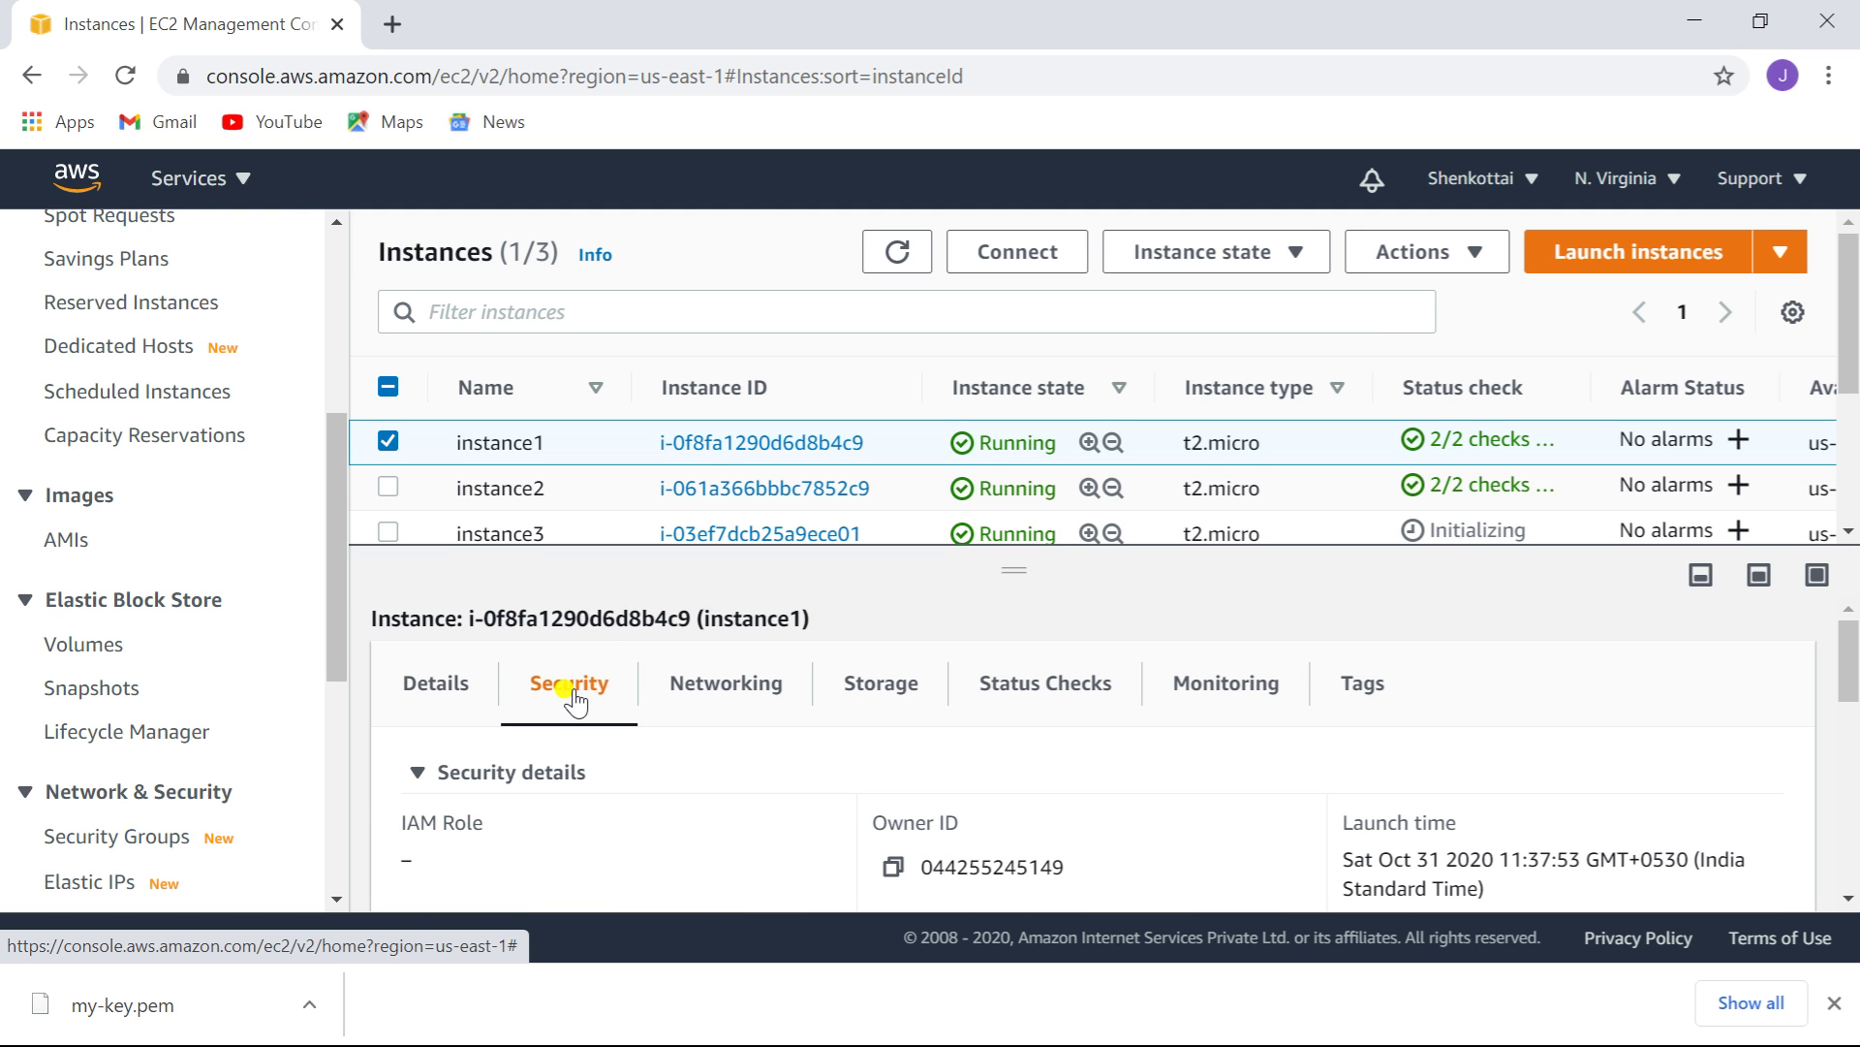
drag(1847, 665, 1852, 774)
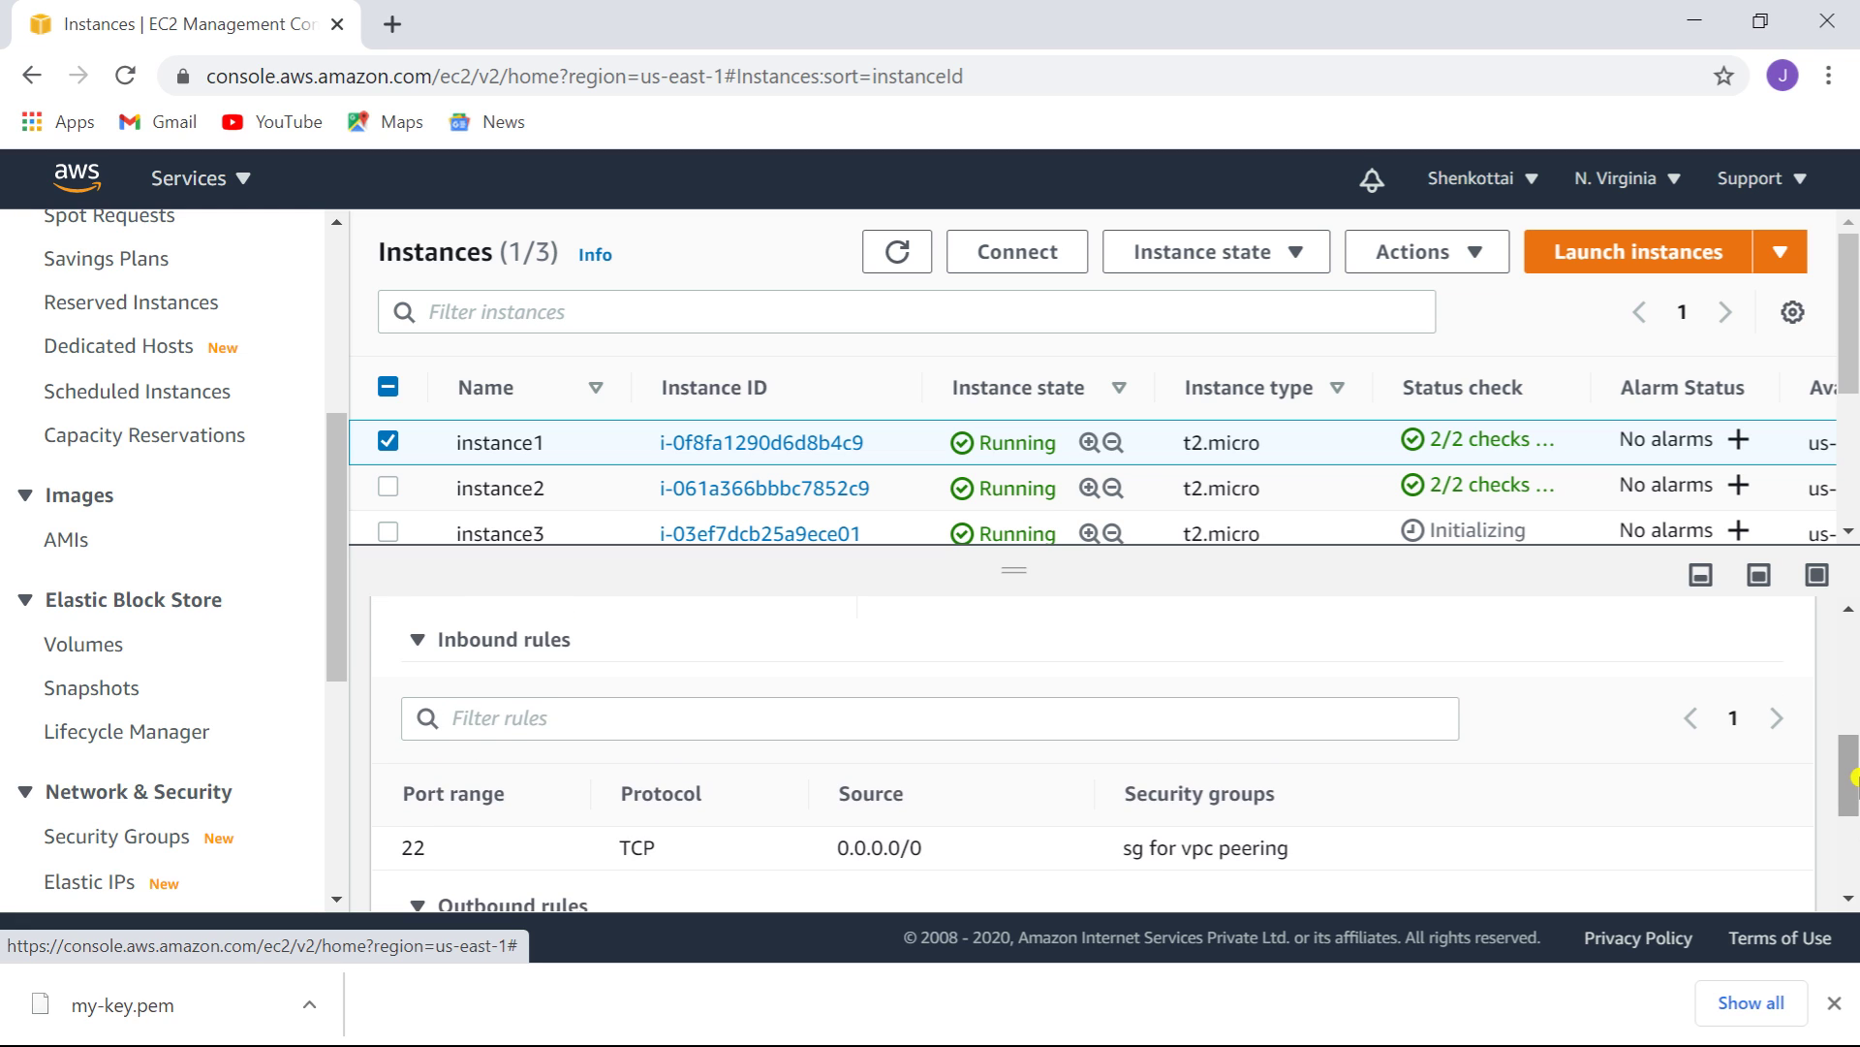
click(472, 644)
click(472, 644)
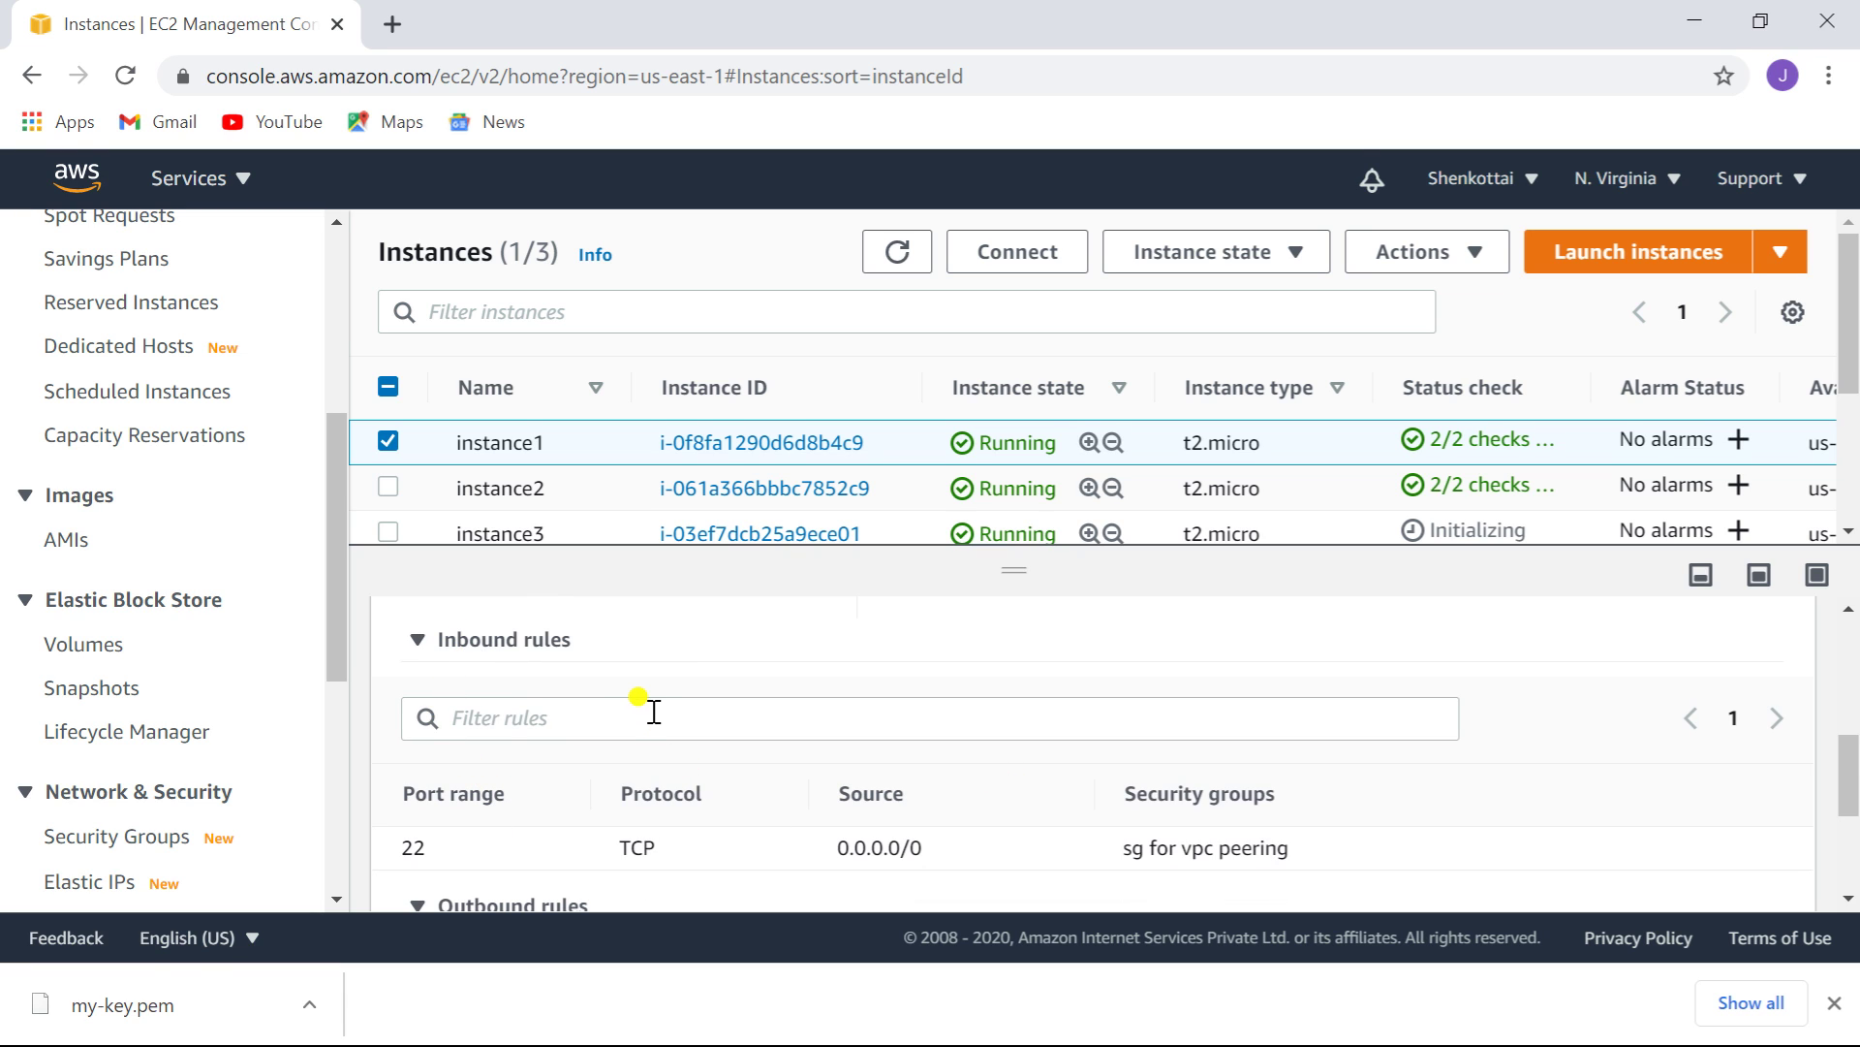
click(1205, 848)
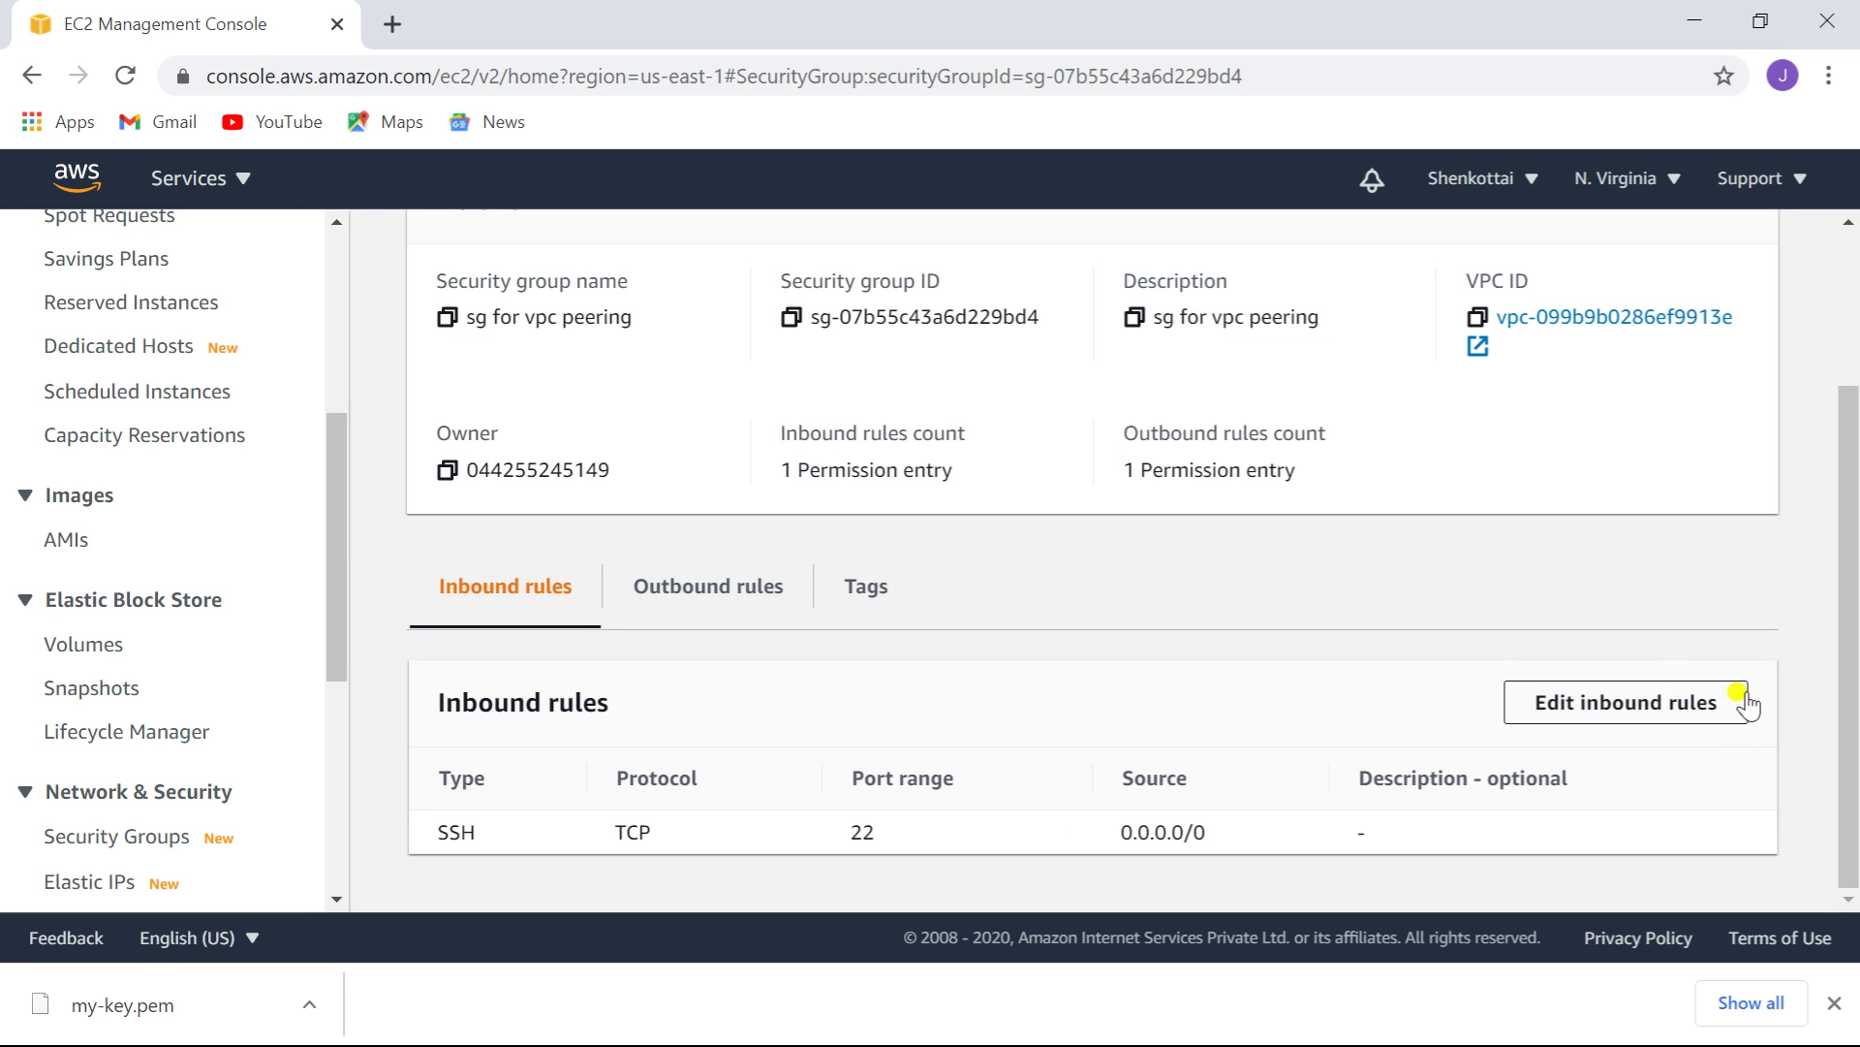
- Start editing the inbound rules of sg for vpc peering and add a rule of type All ICMP - IPv4
click(1632, 705)
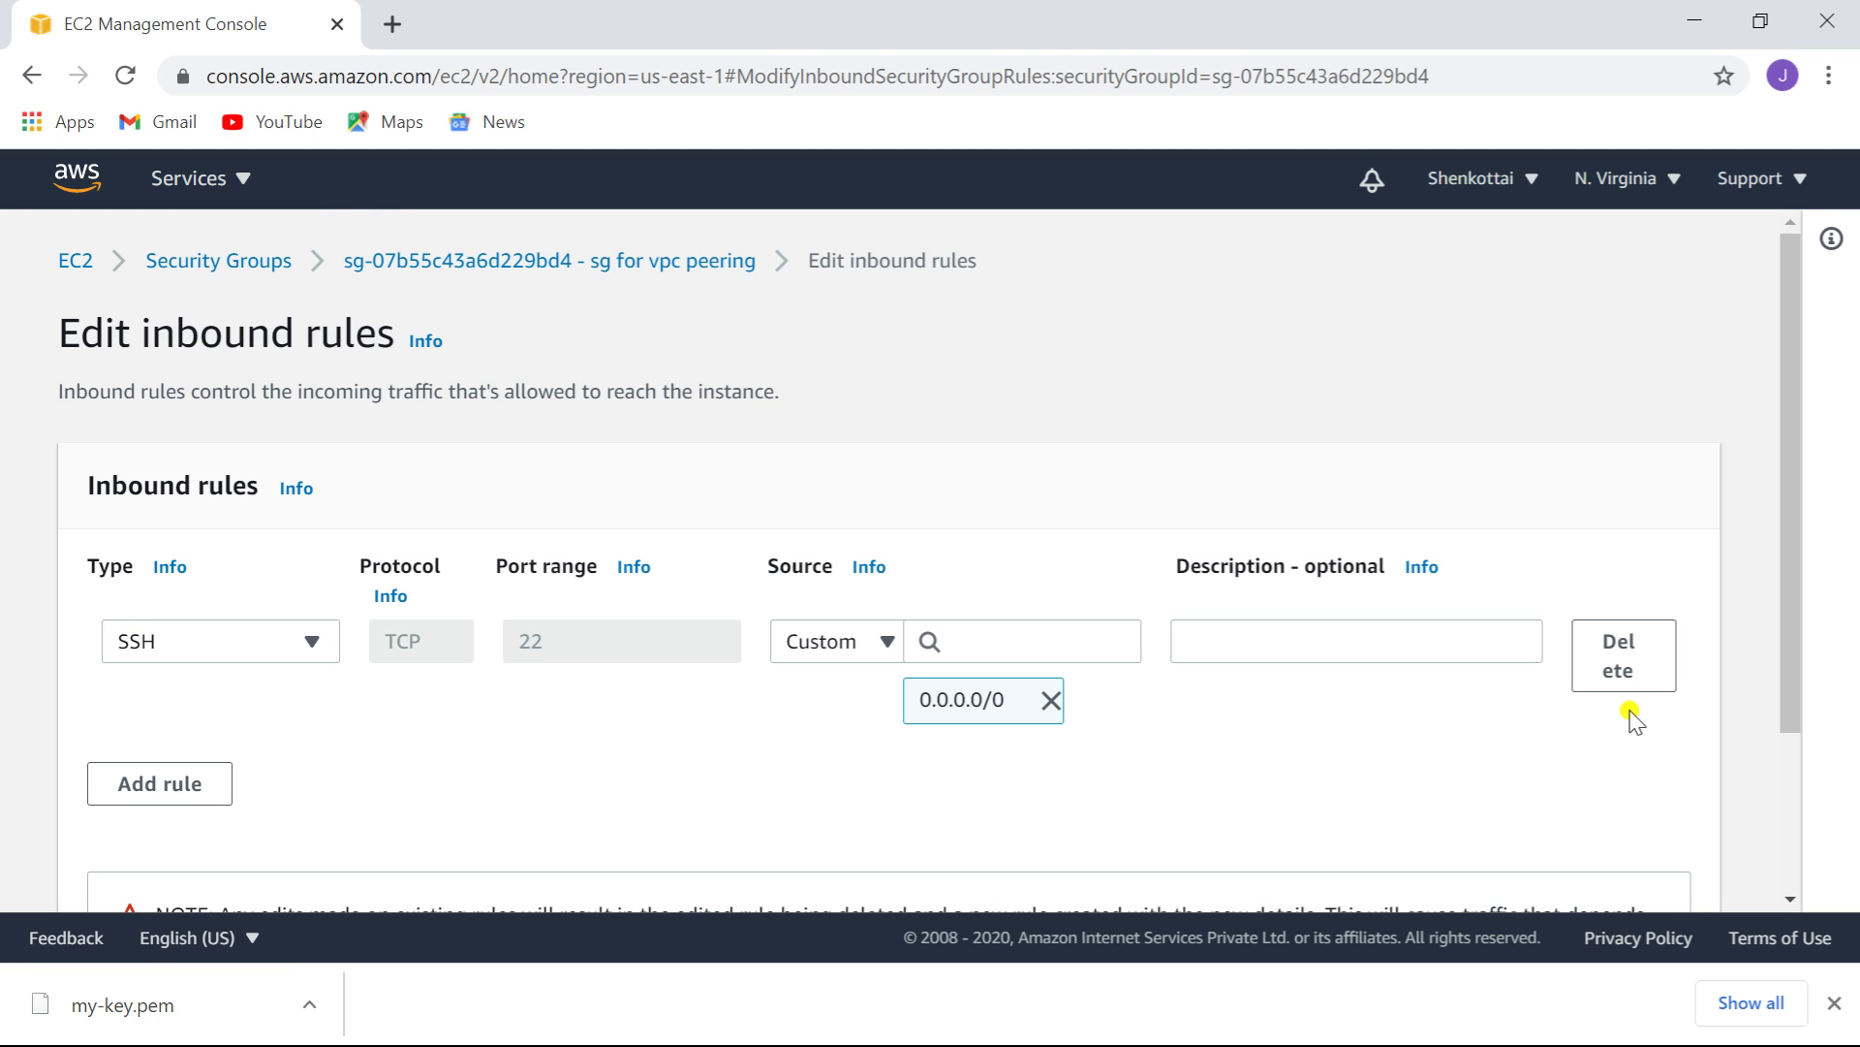
click(160, 782)
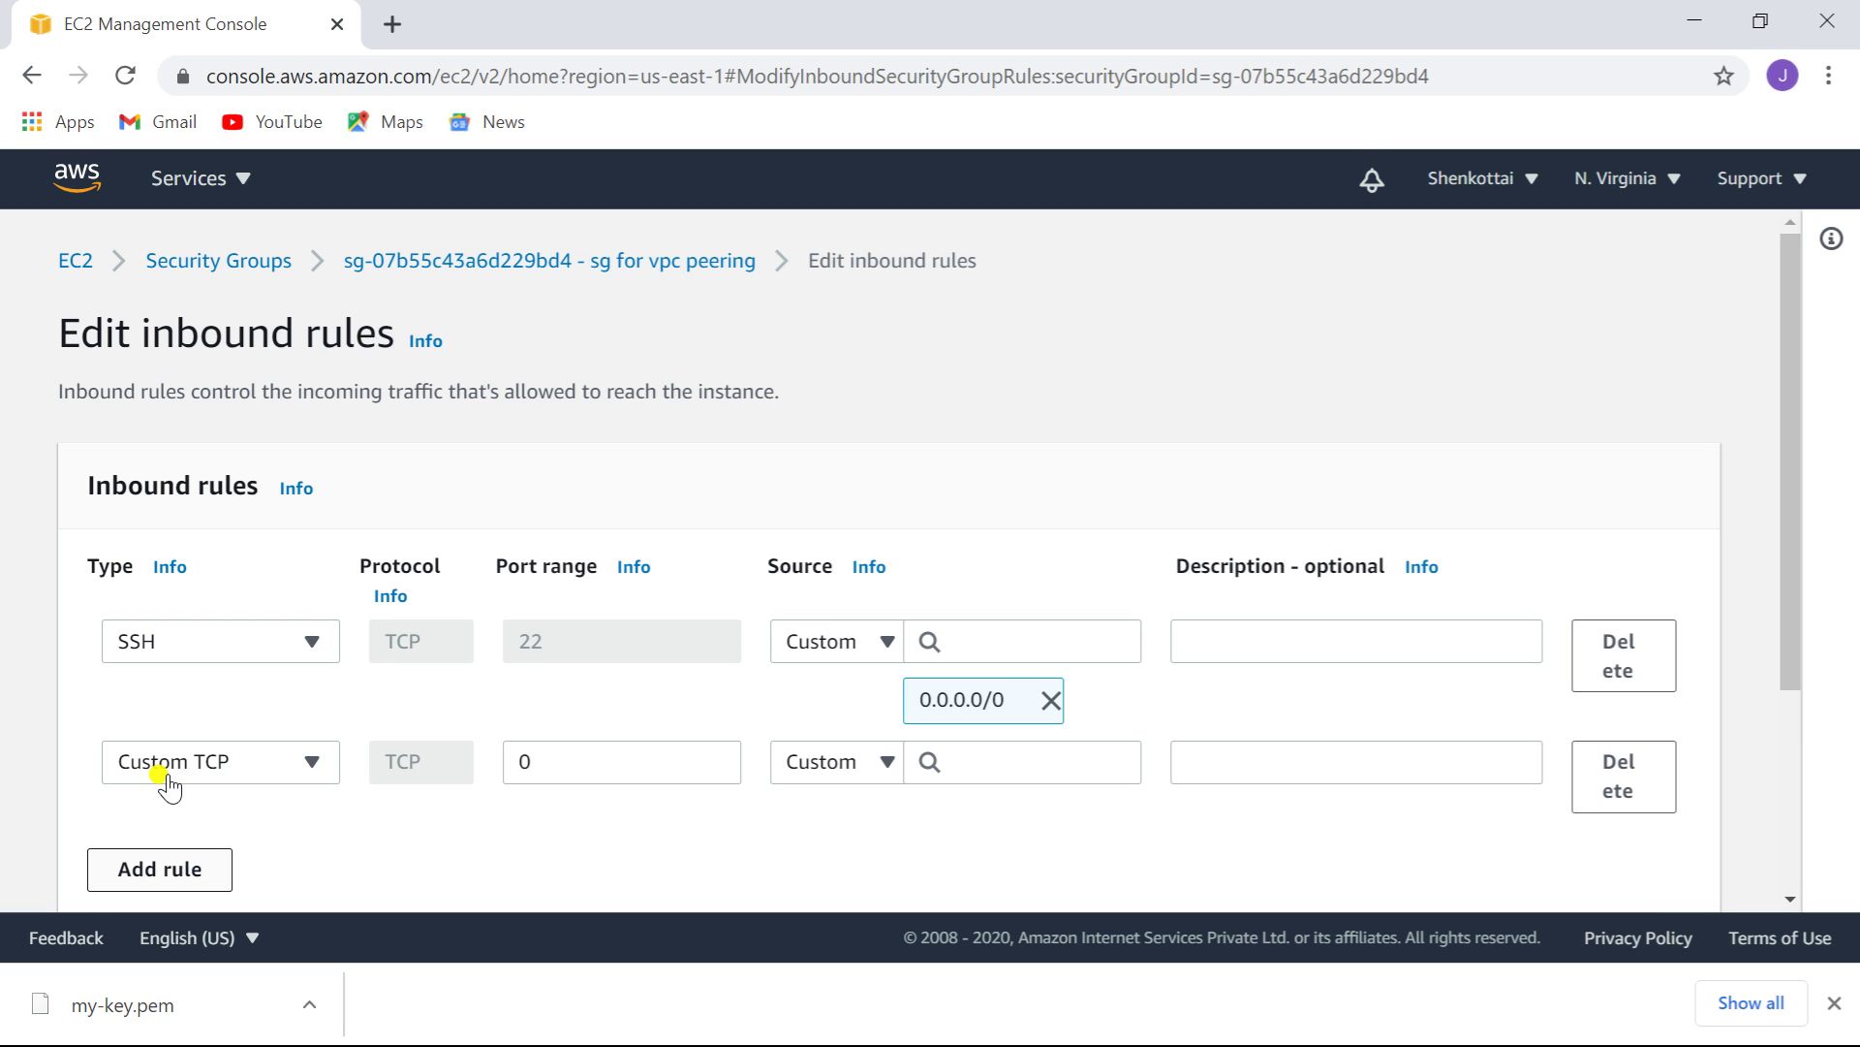
click(312, 766)
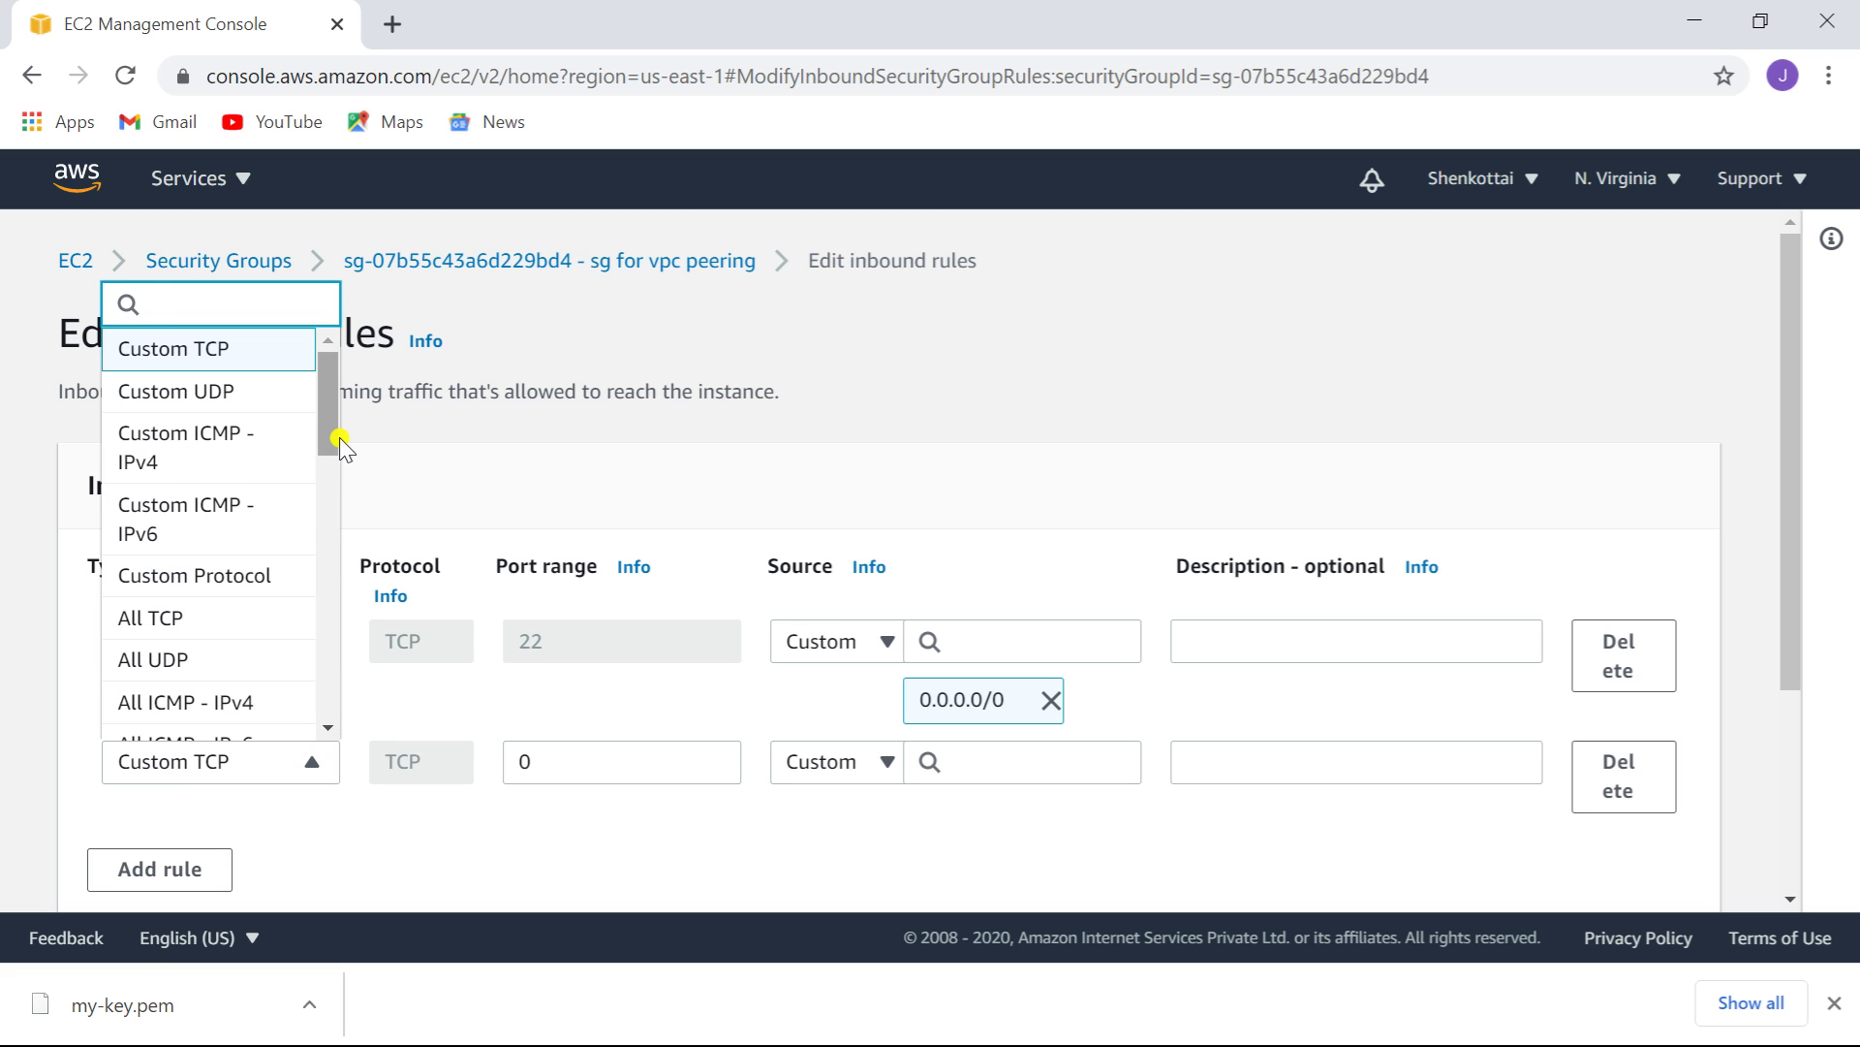
drag(323, 431, 331, 456)
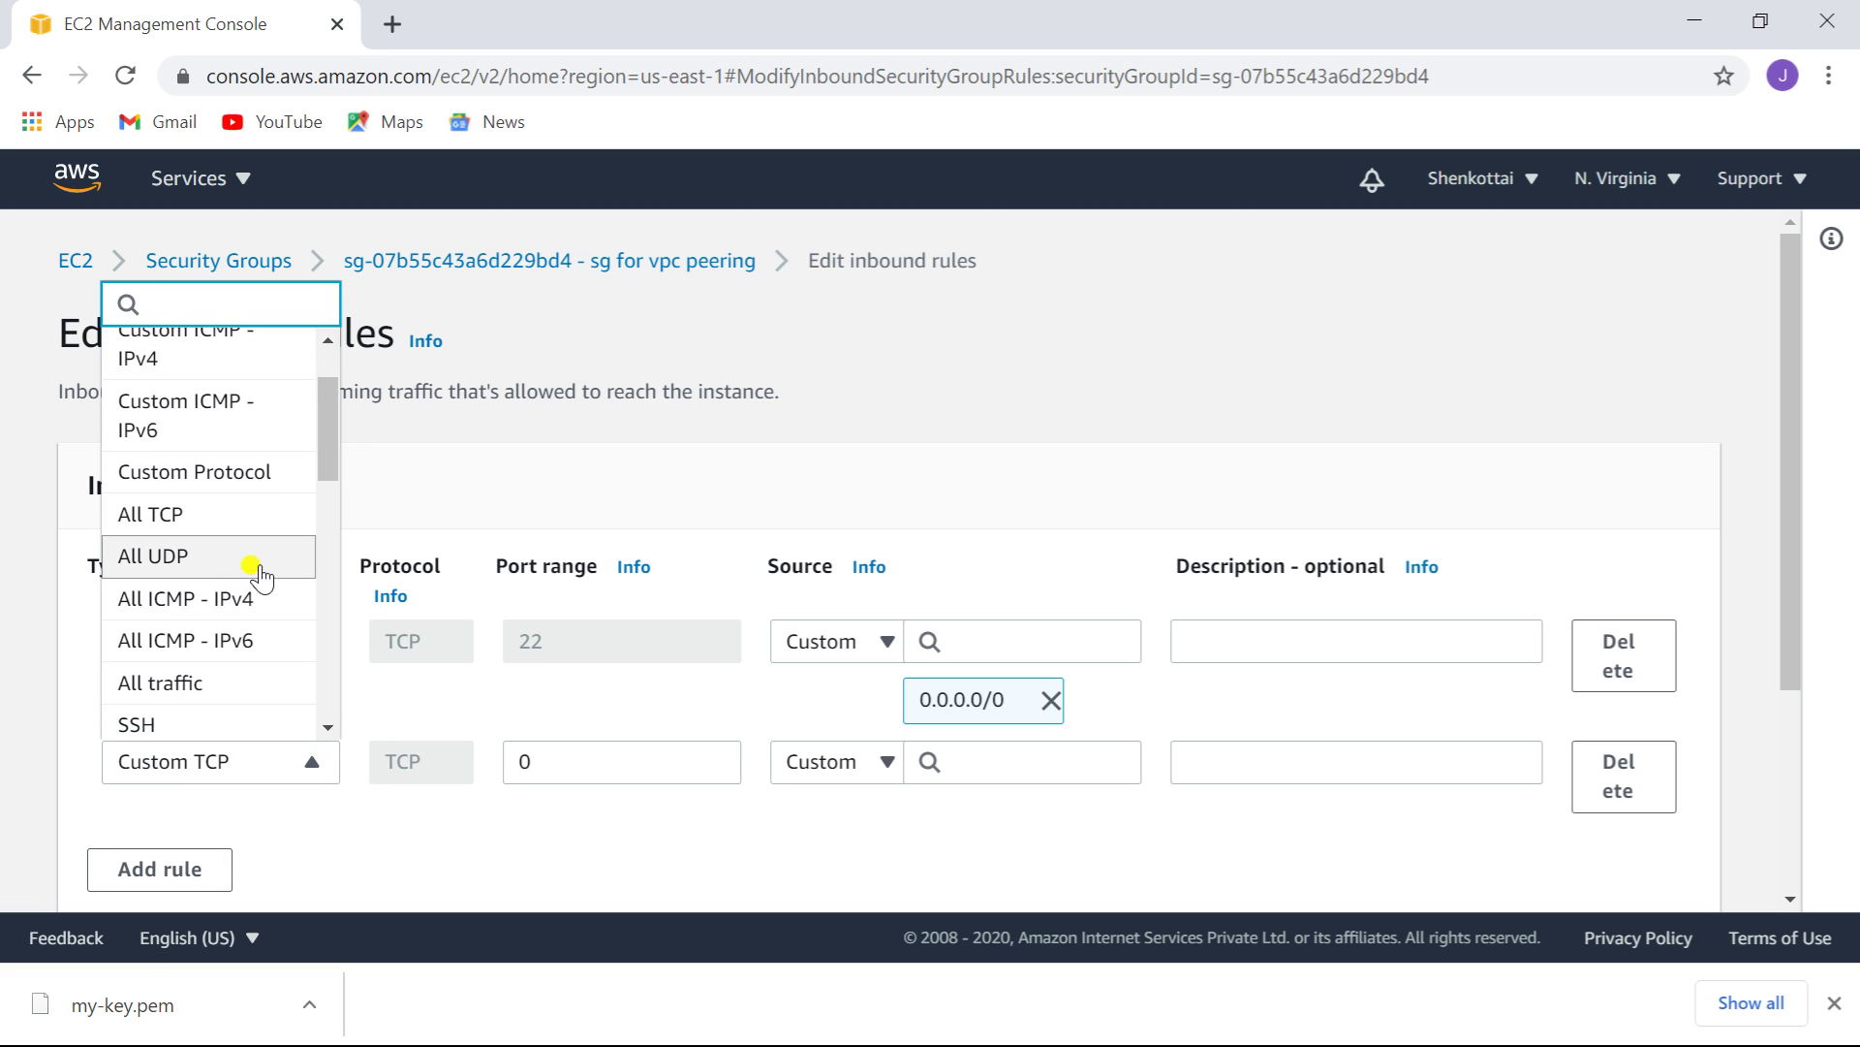
click(237, 601)
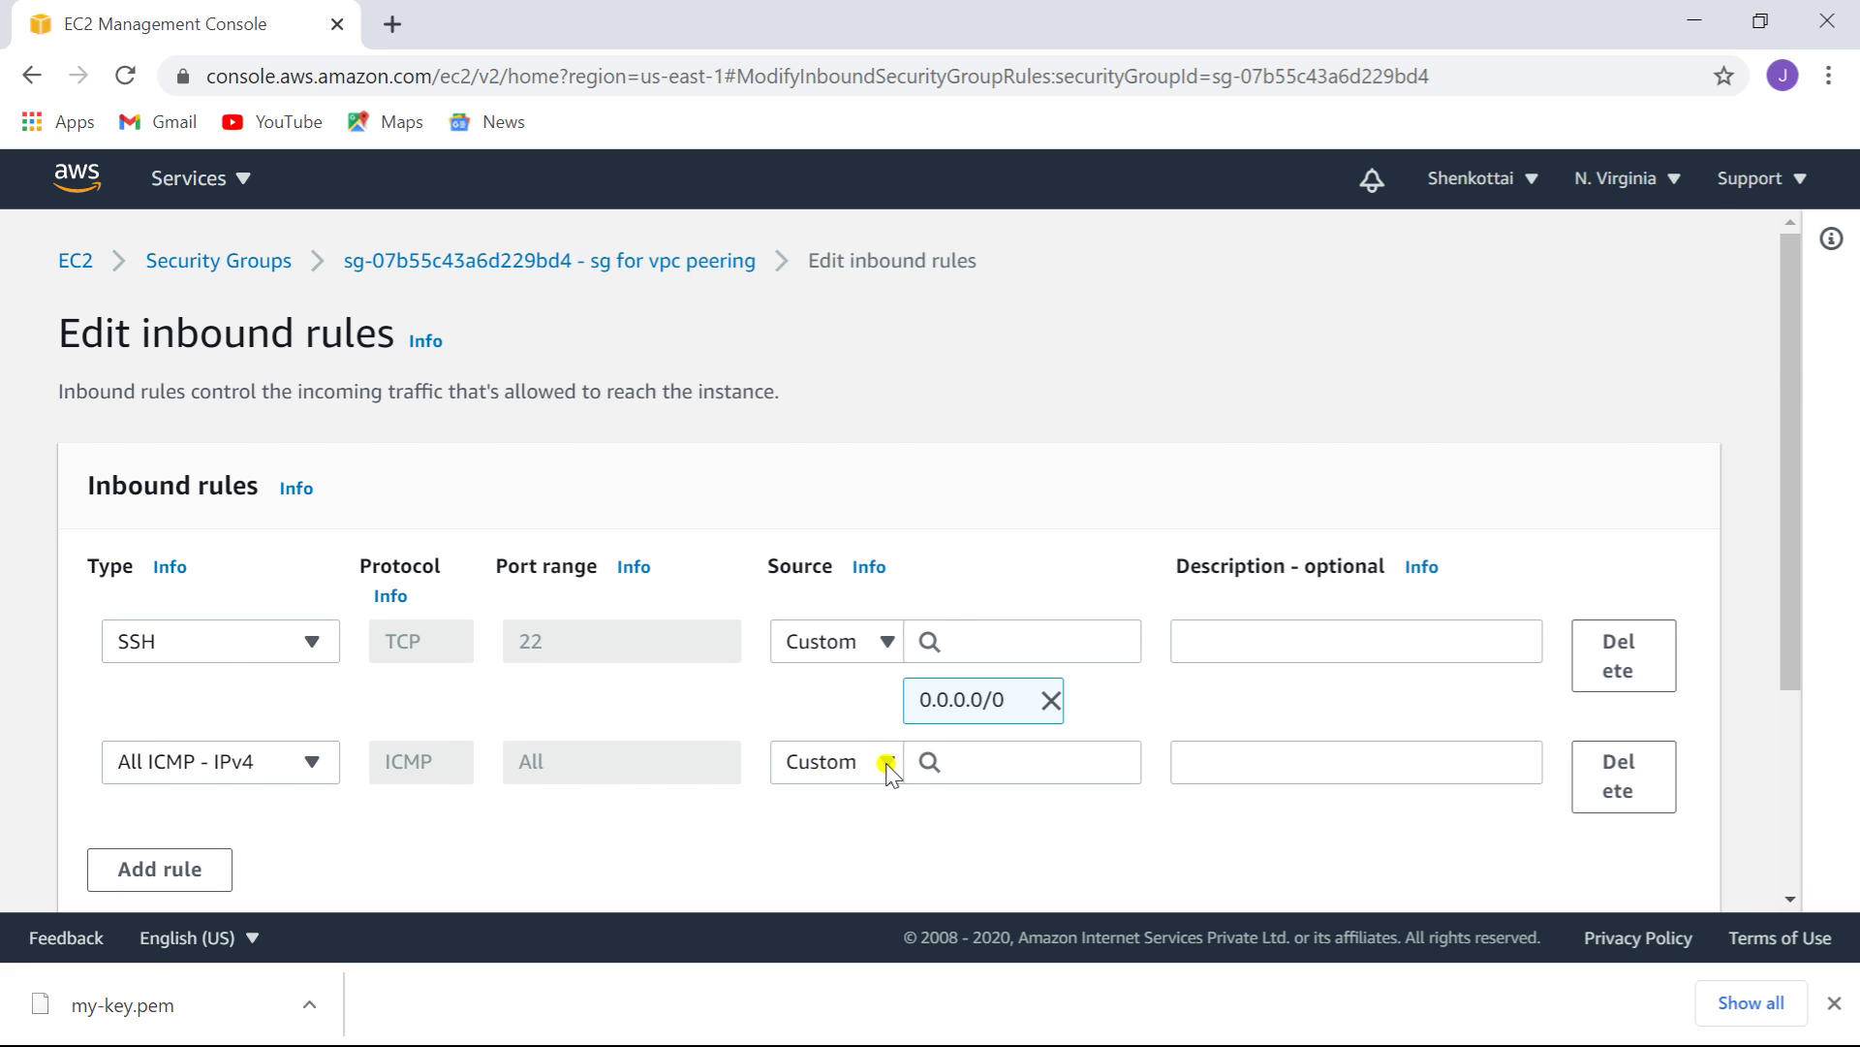
- Set the new ICMP rule's source to Anywhere and save the inbound rules of sg for vpc peering
scroll(888, 771, down, 3)
drag(959, 621, 889, 524)
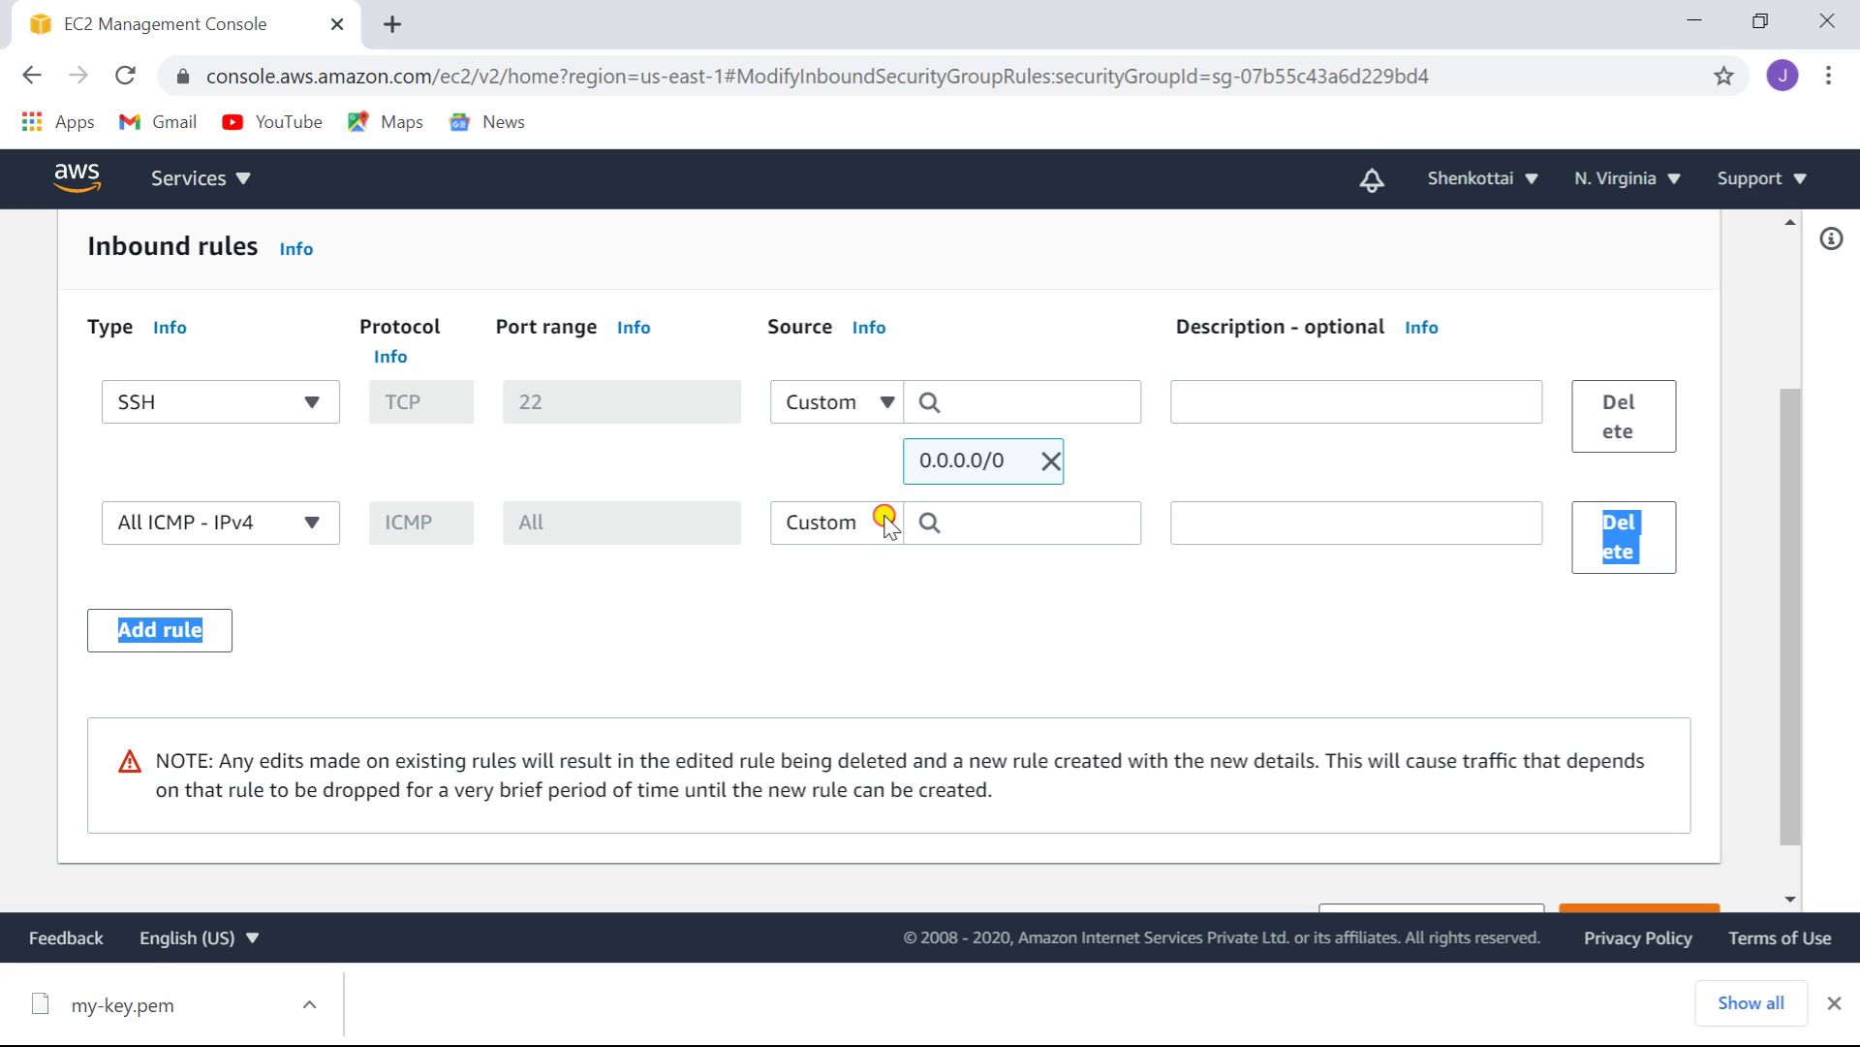
click(888, 523)
click(853, 610)
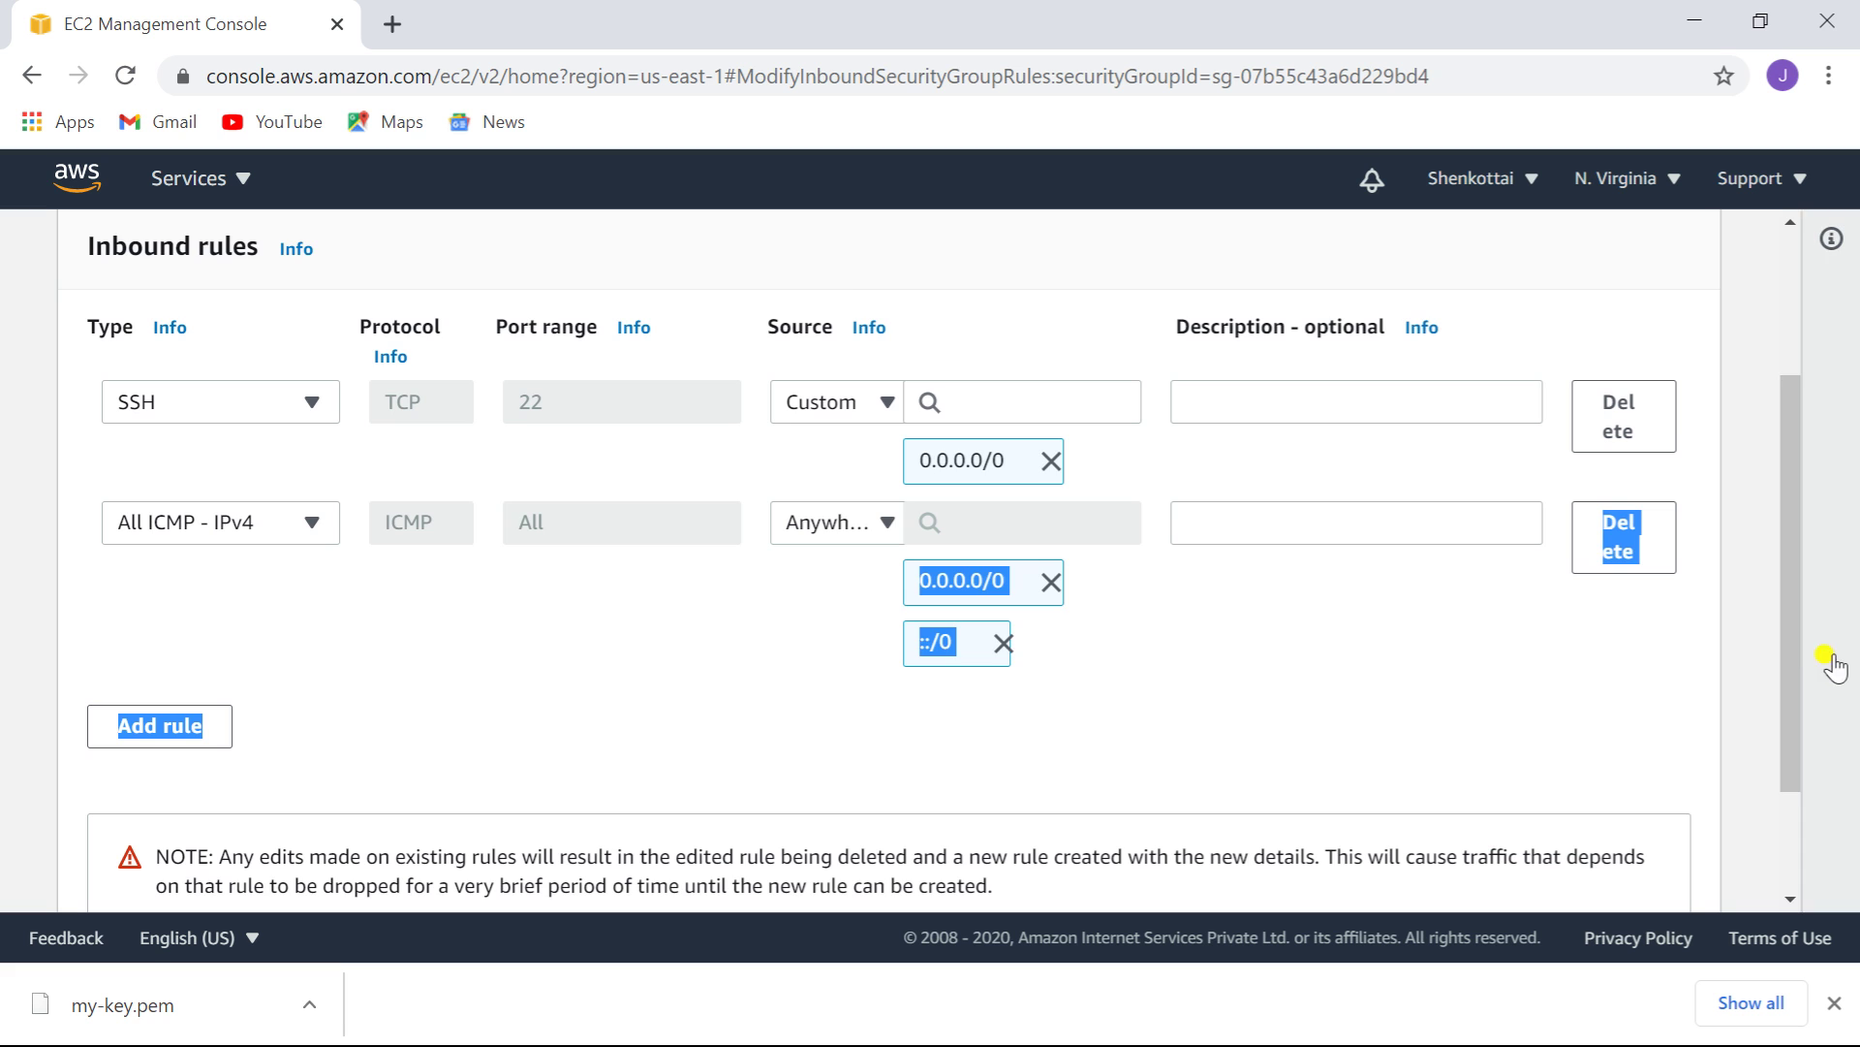
drag(1792, 643, 1799, 865)
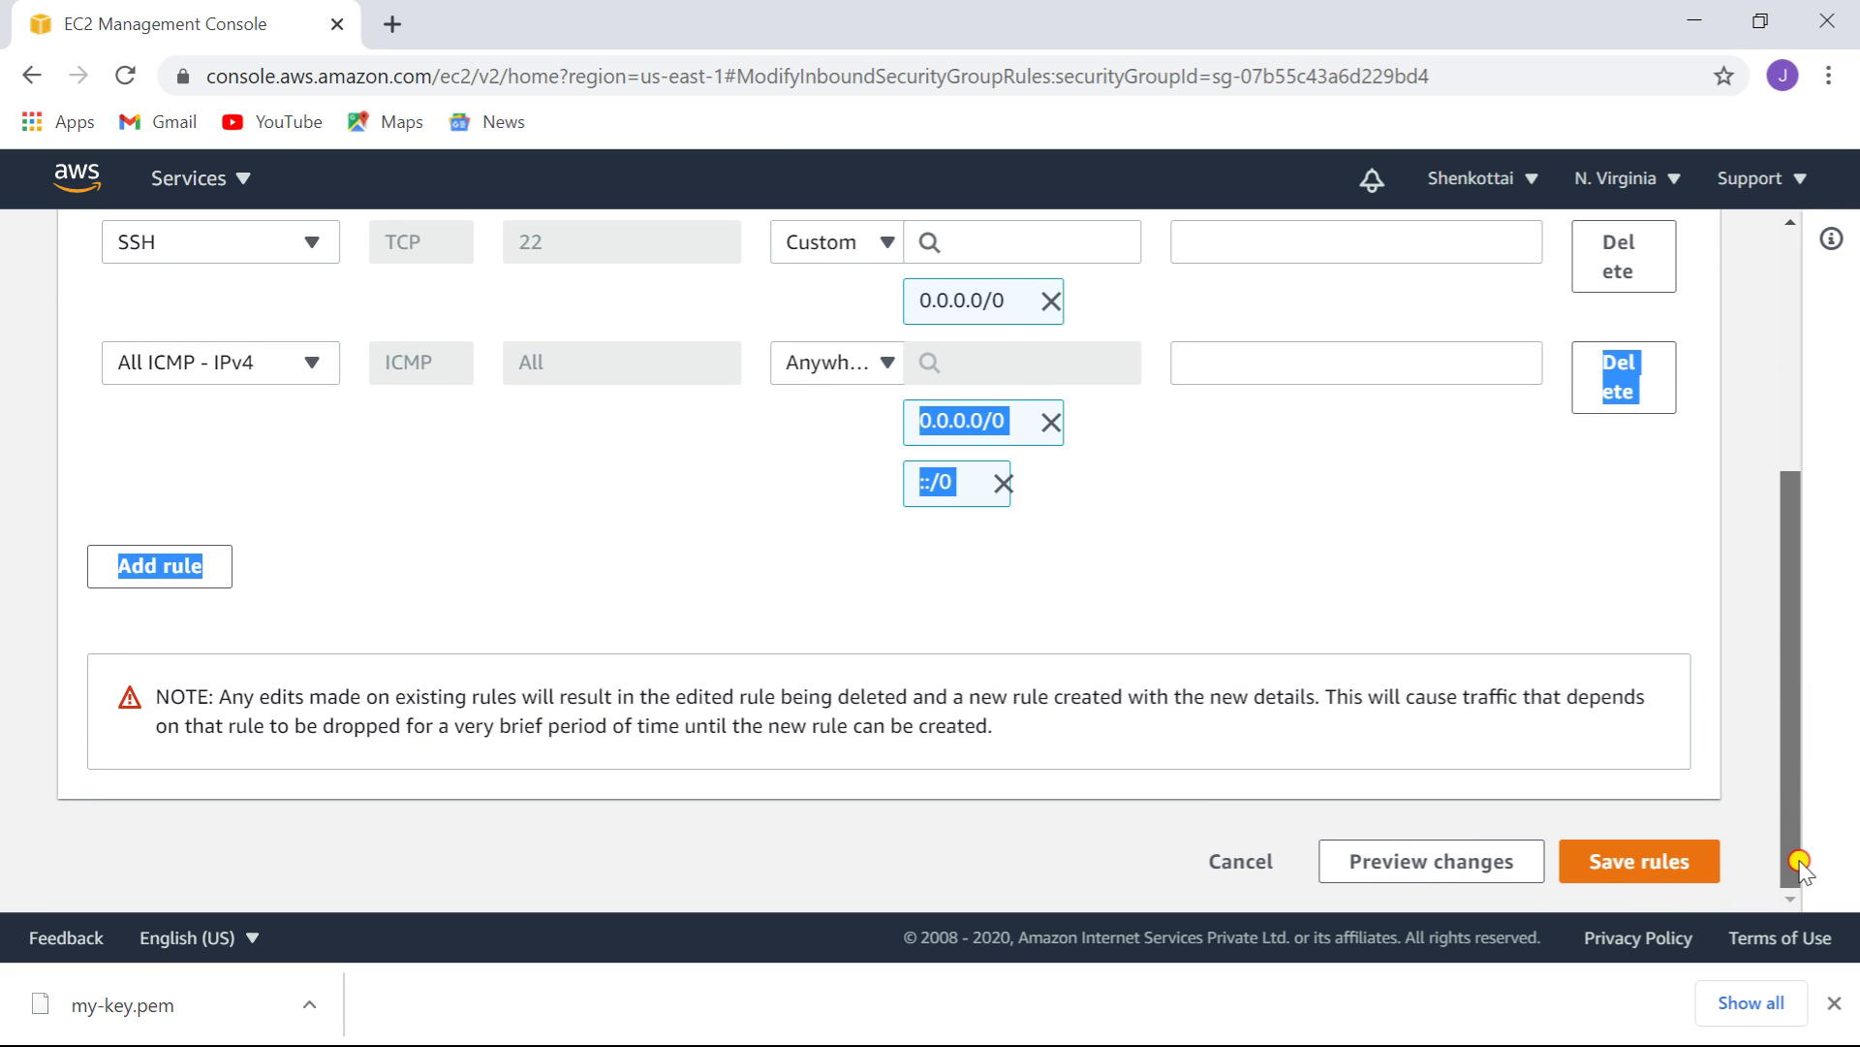
click(1654, 861)
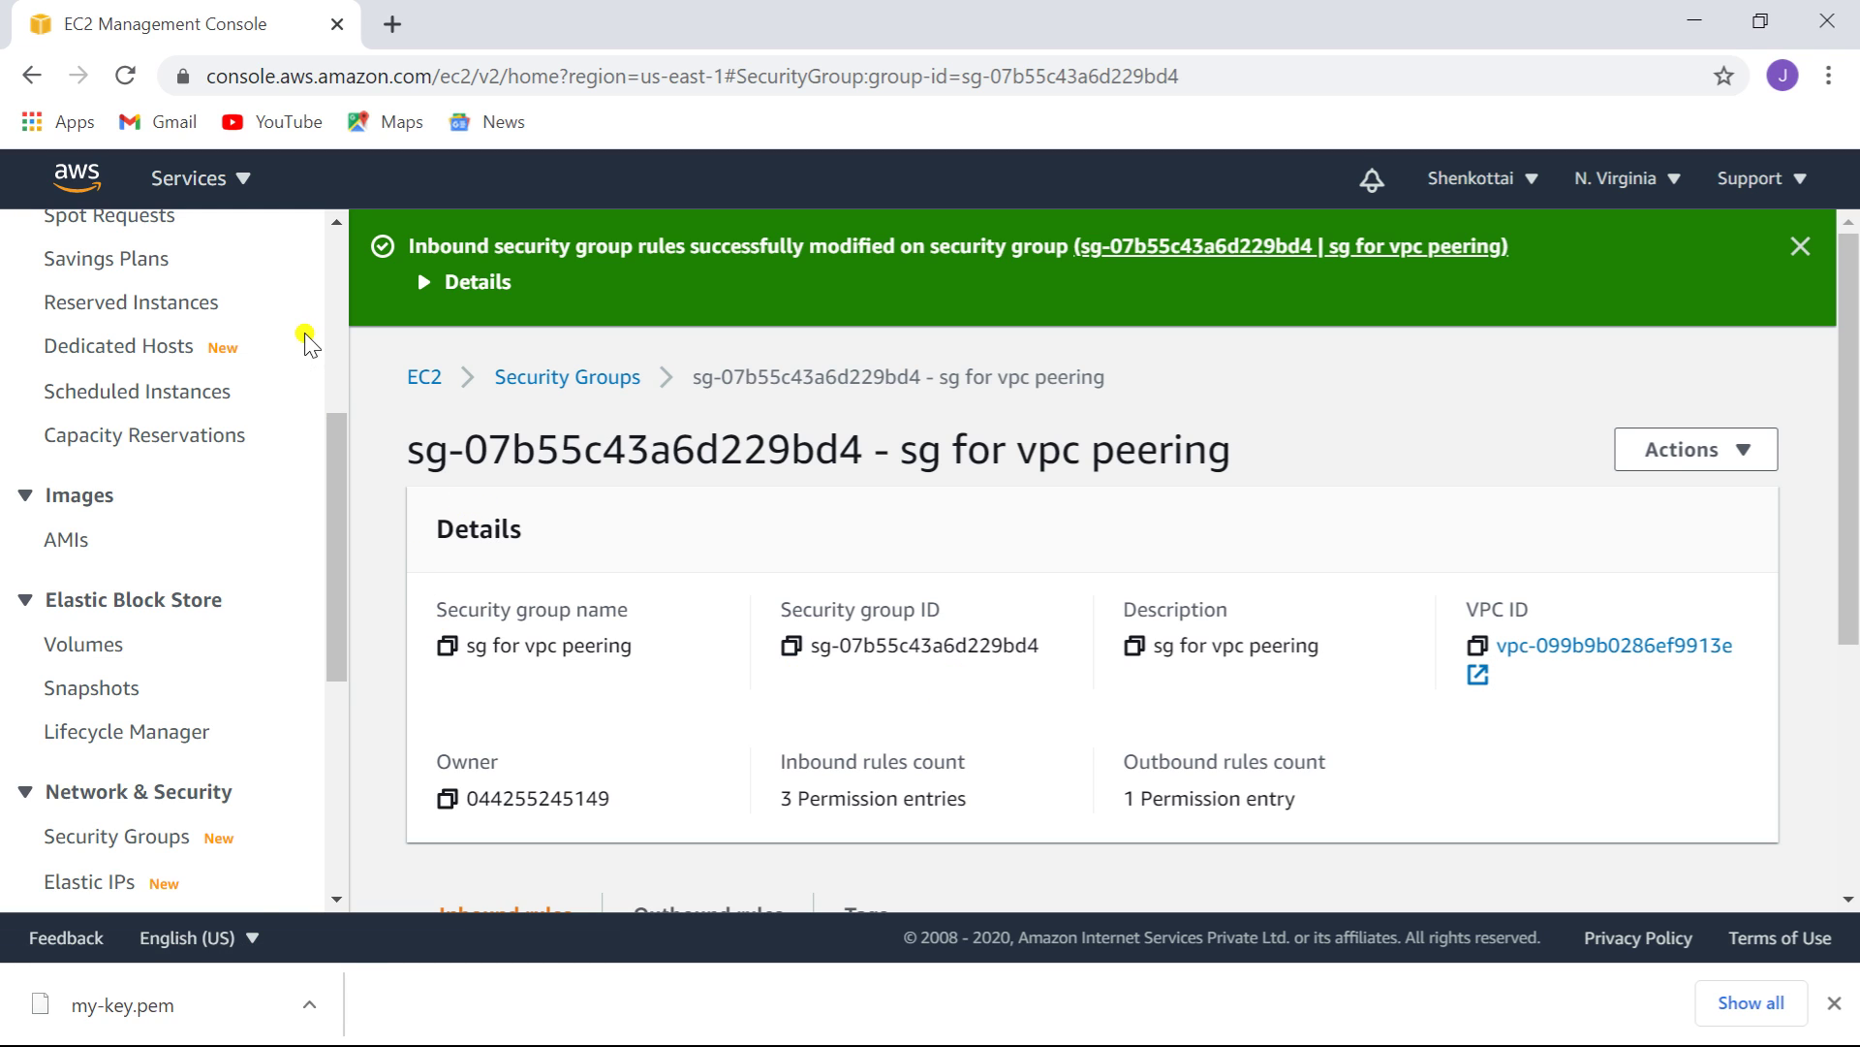
- Return to the instances list, select only instance2 and open its security group, sg for vpc2
click(32, 75)
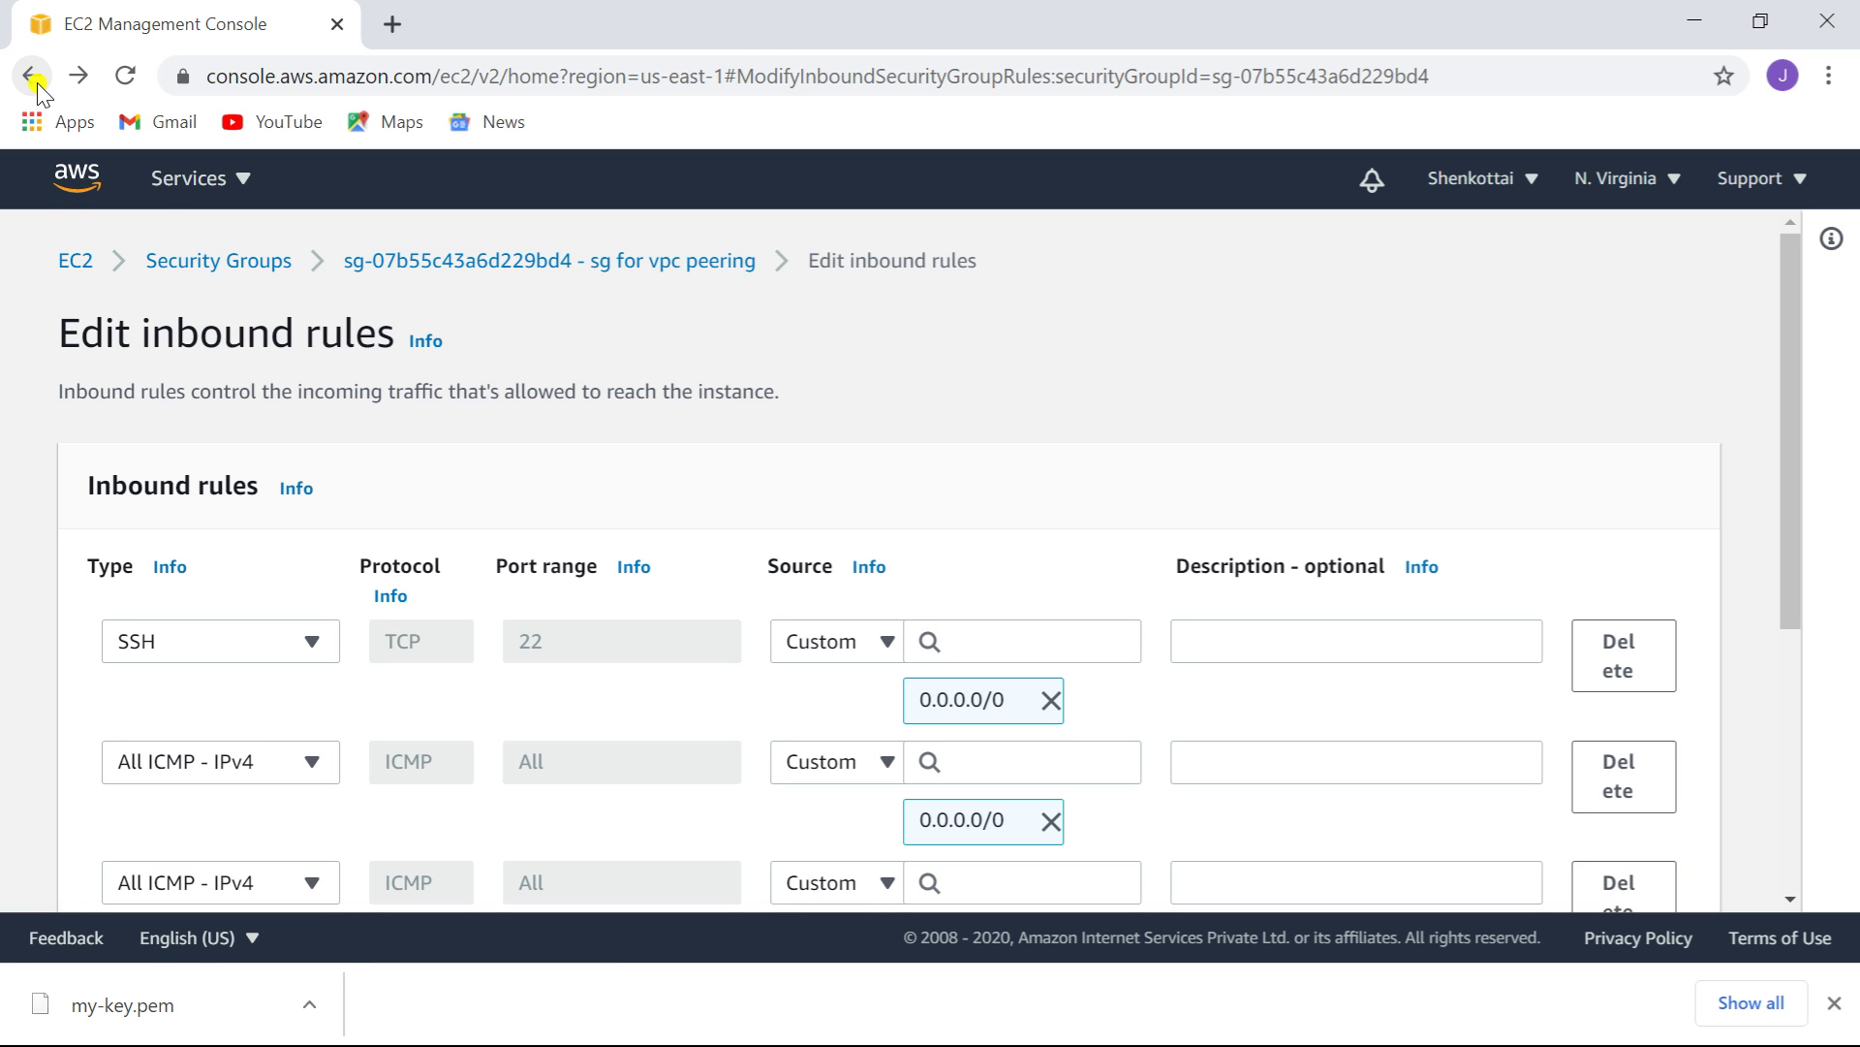
click(36, 84)
click(34, 77)
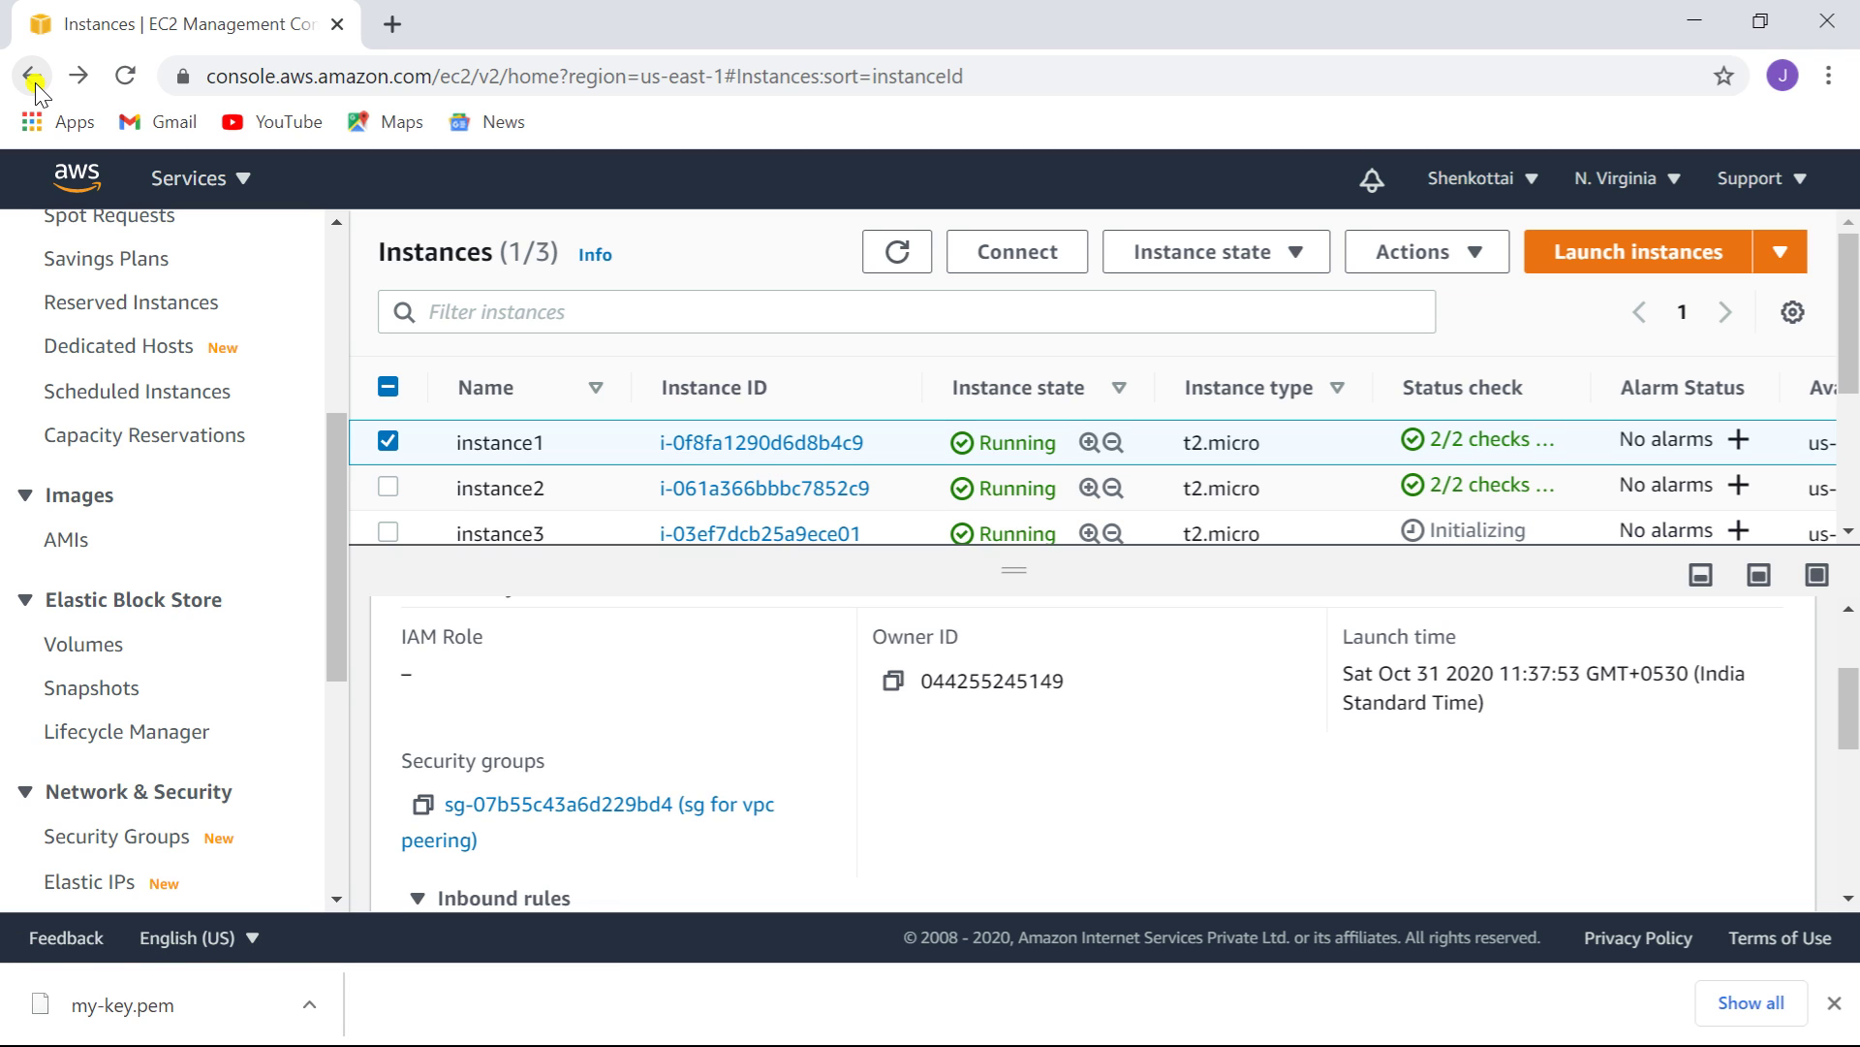
click(389, 487)
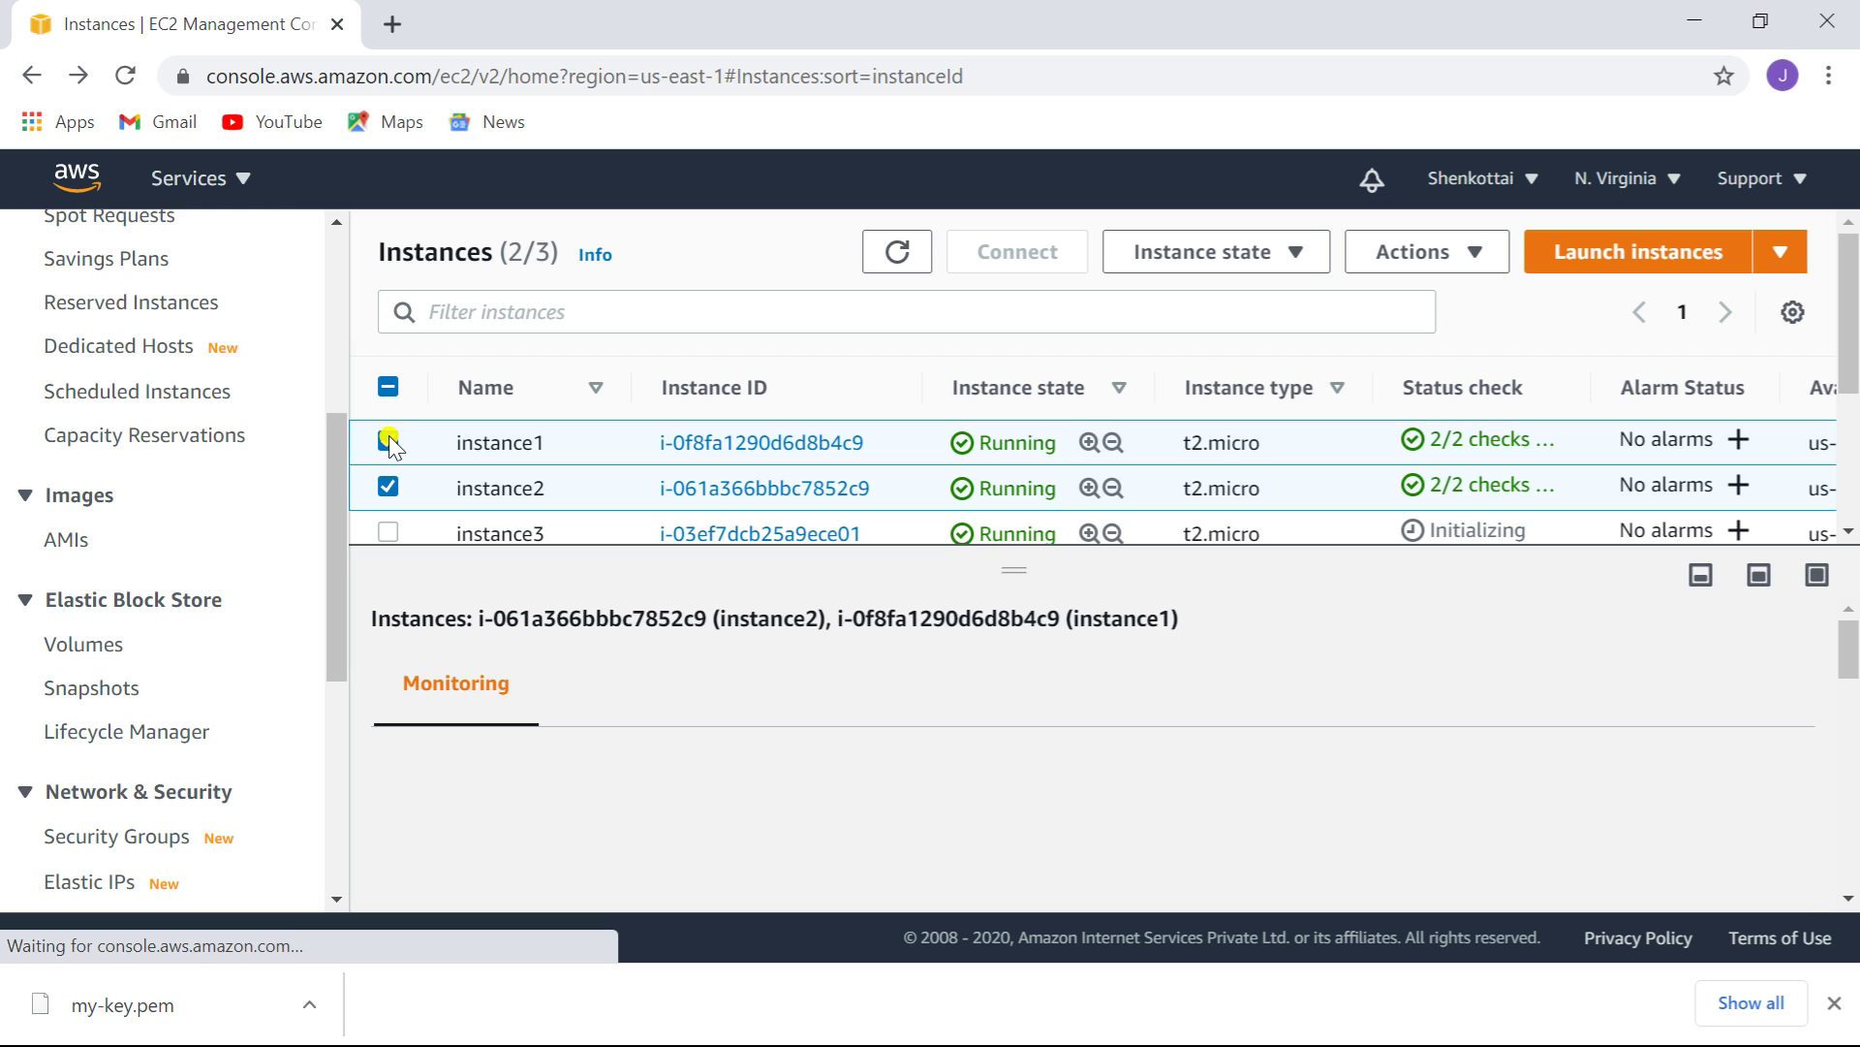
click(389, 443)
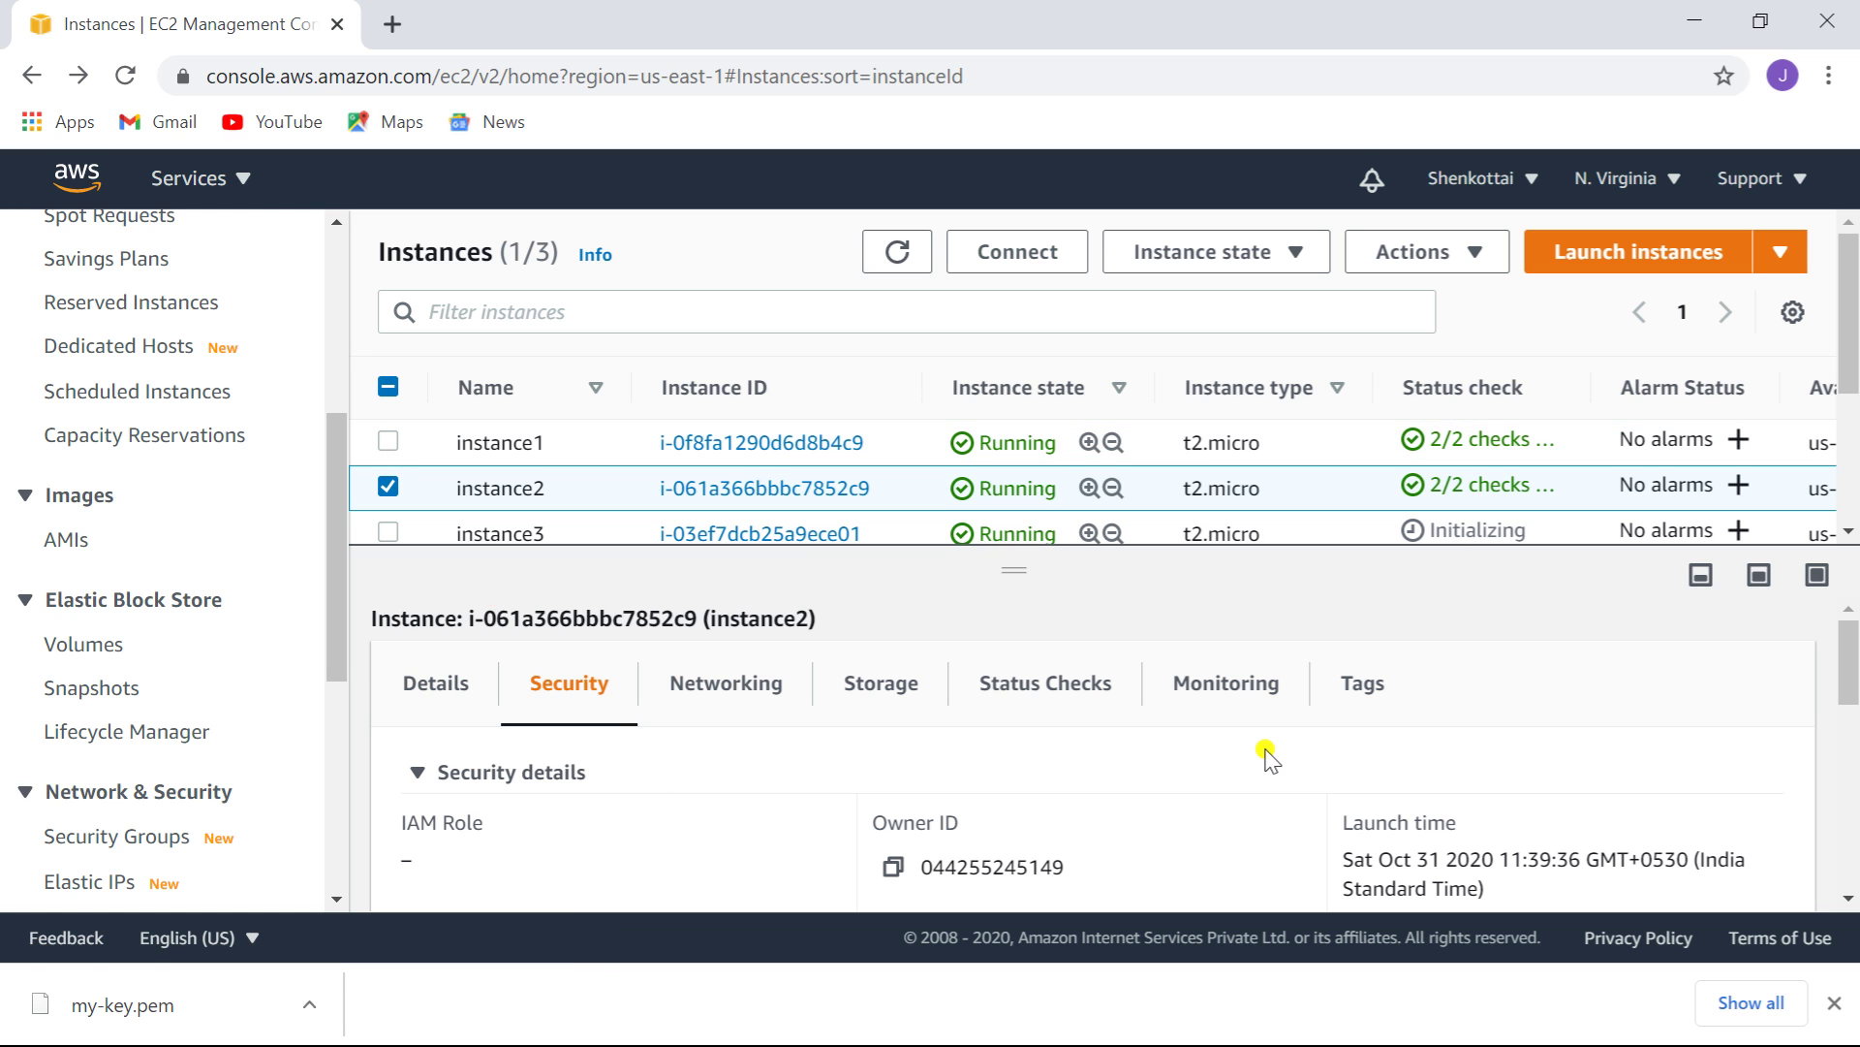
drag(1849, 647, 1853, 732)
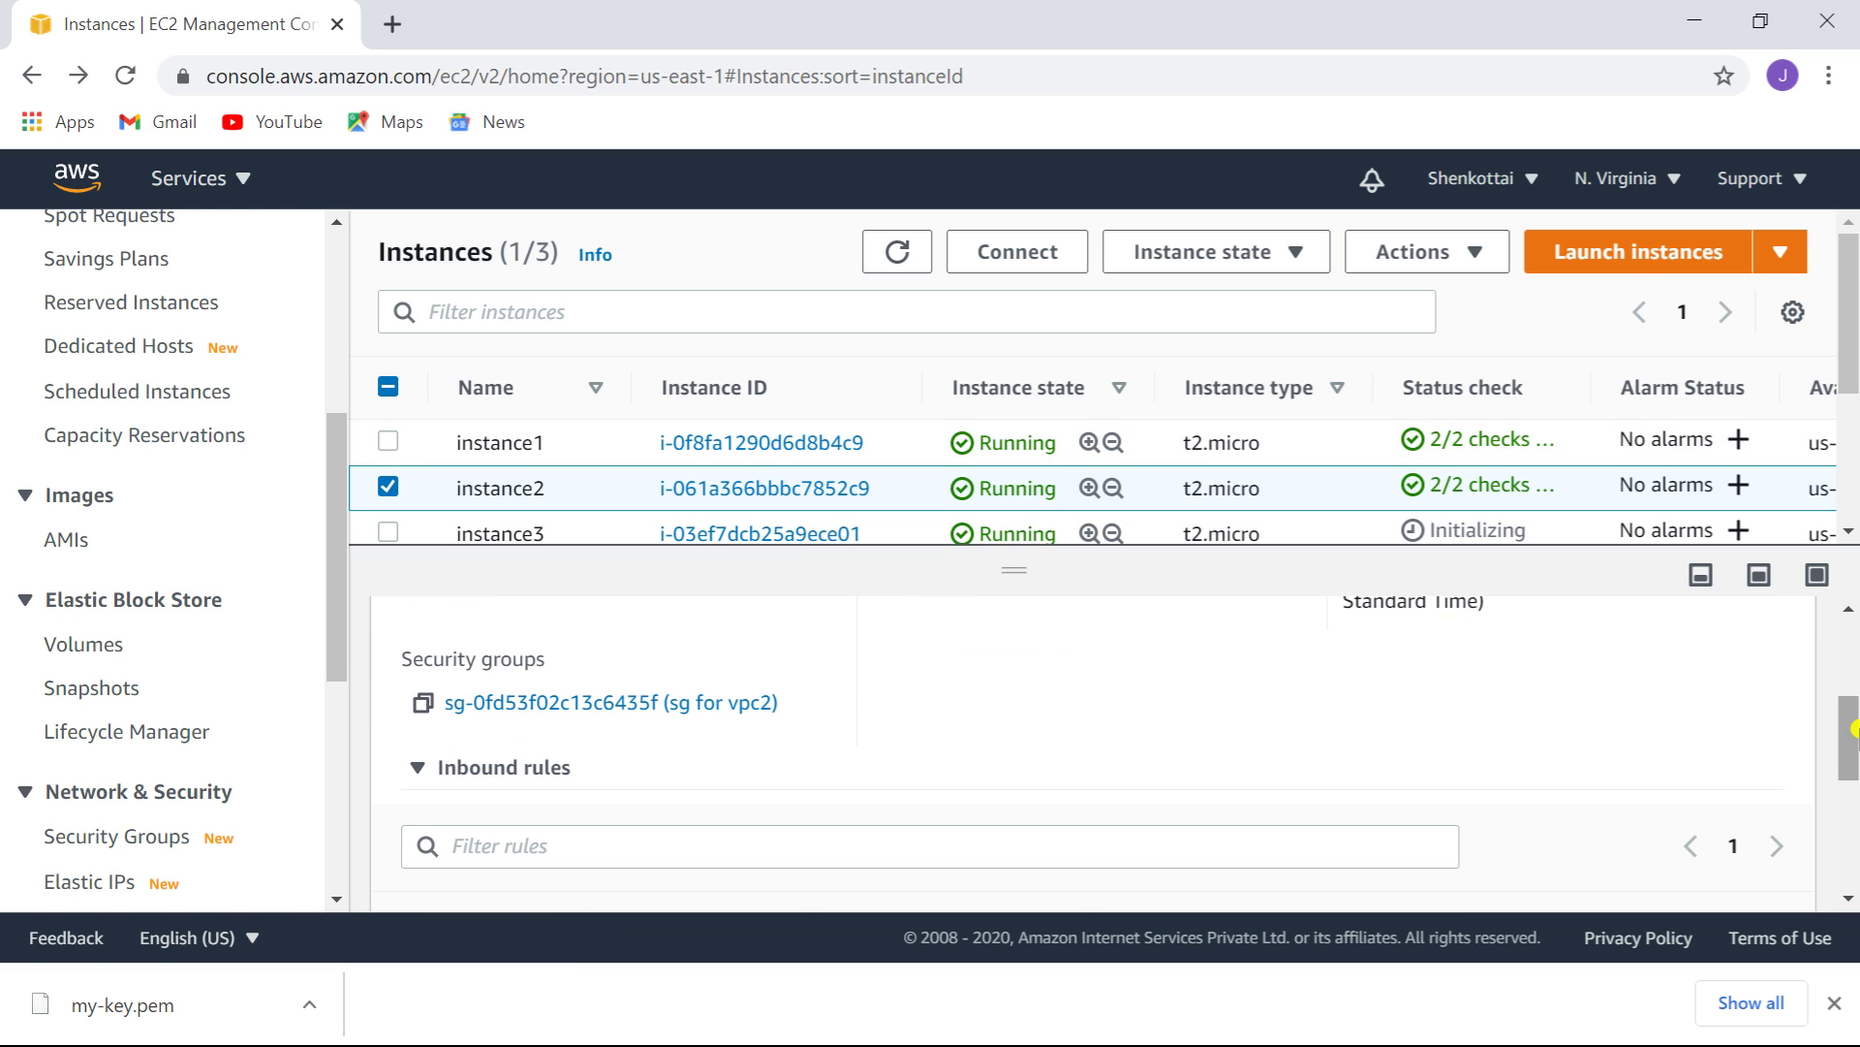
click(639, 702)
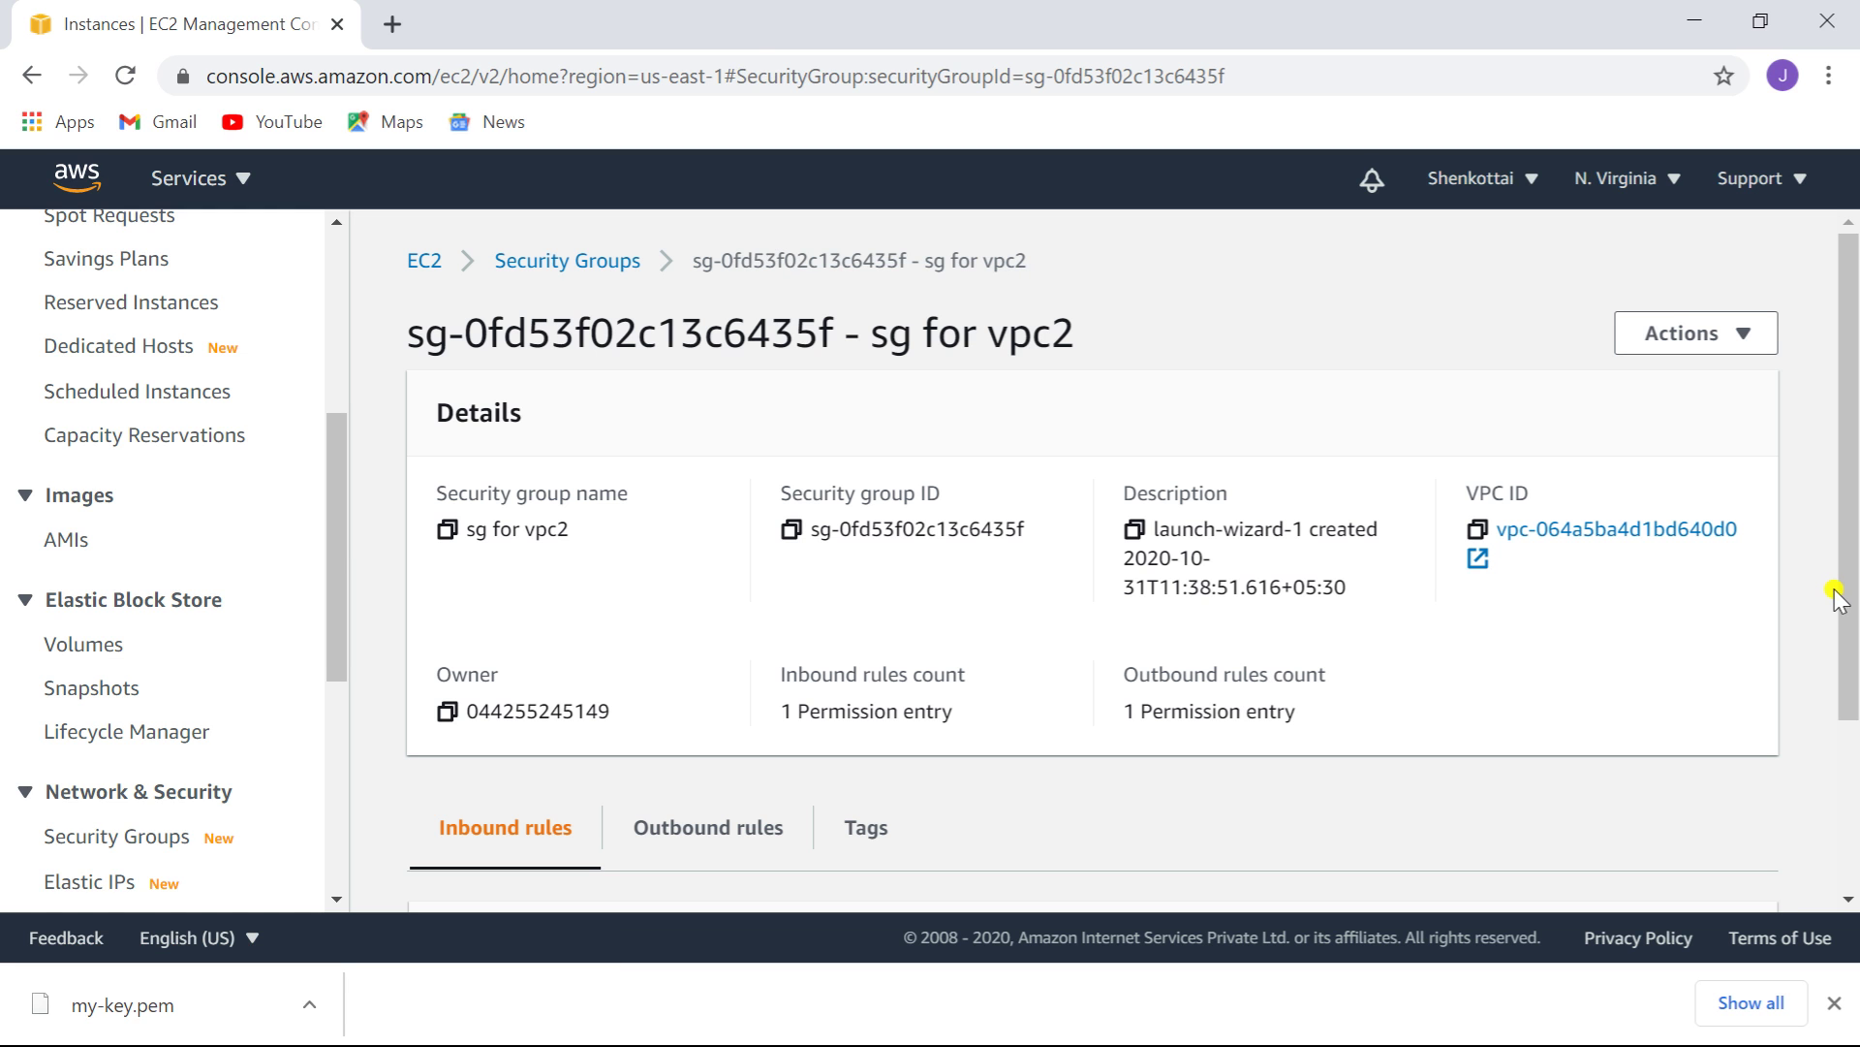
- Start editing the inbound rules of sg for vpc2 and add a rule of type All ICMP - IPv4
drag(1850, 589, 1855, 732)
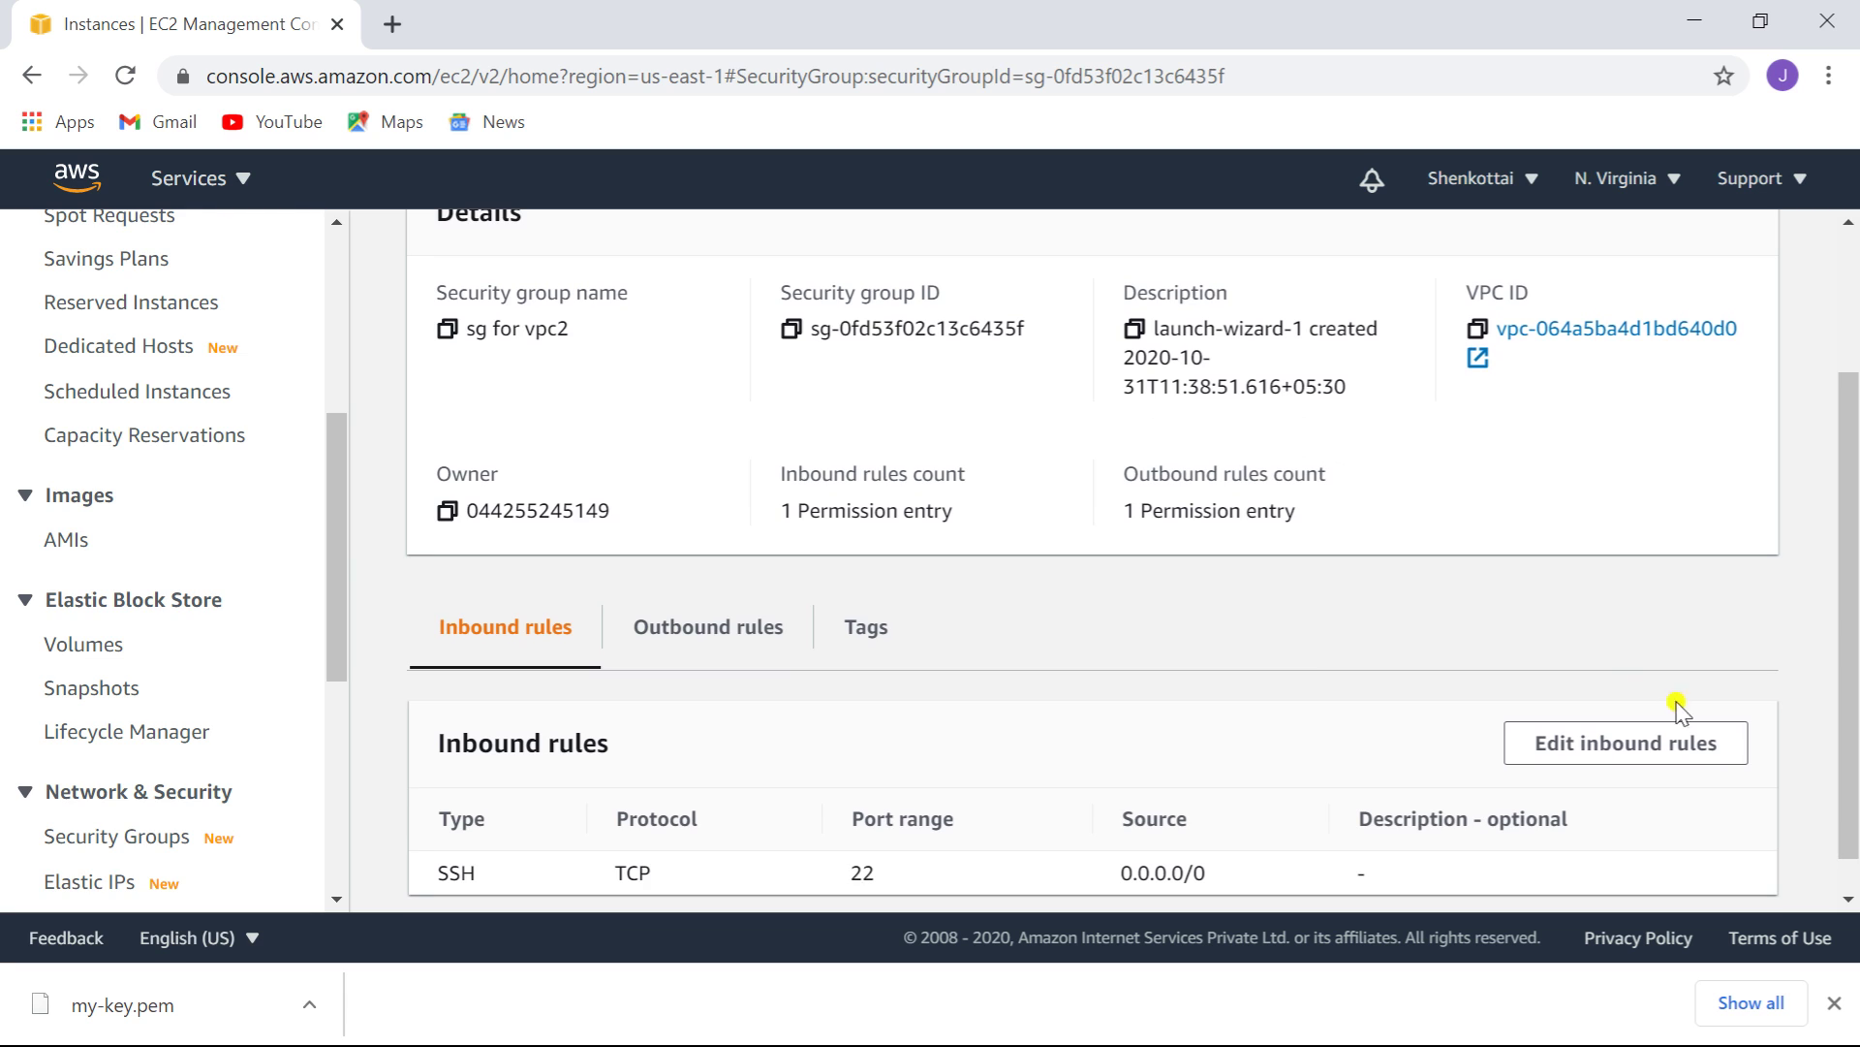
click(1620, 753)
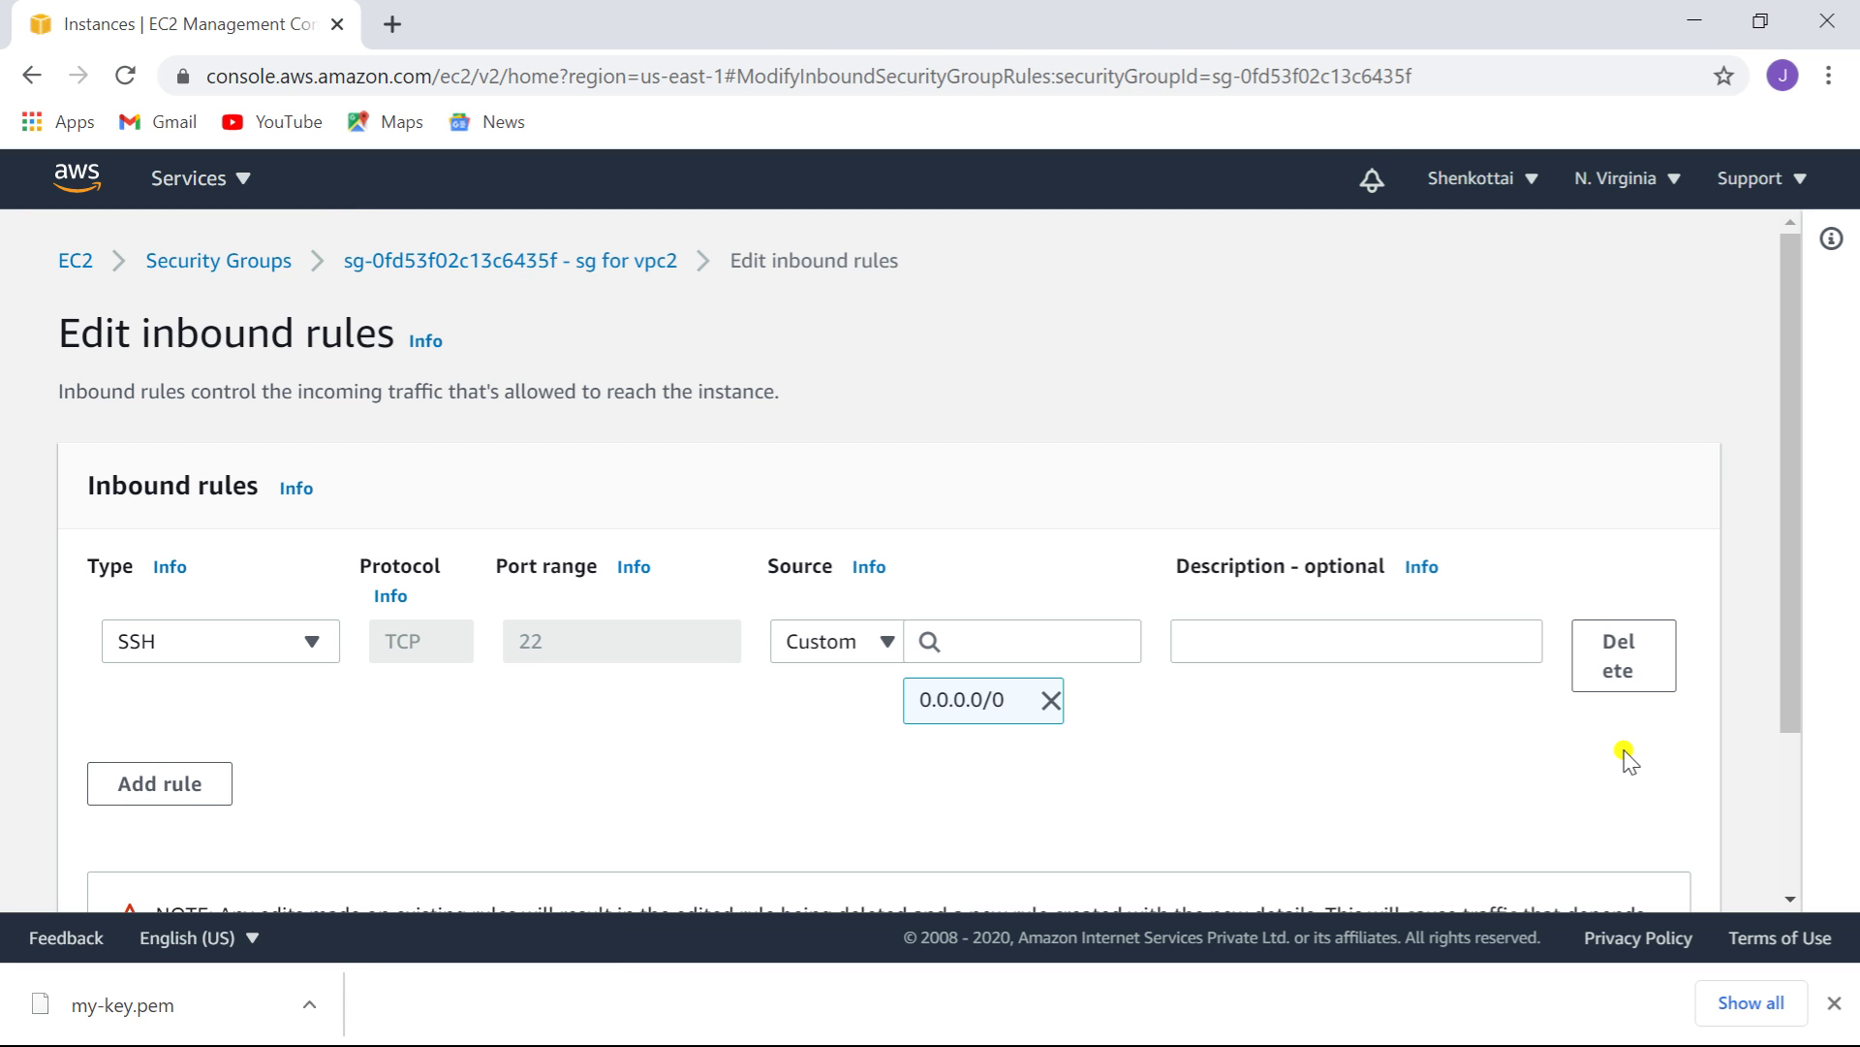
click(147, 781)
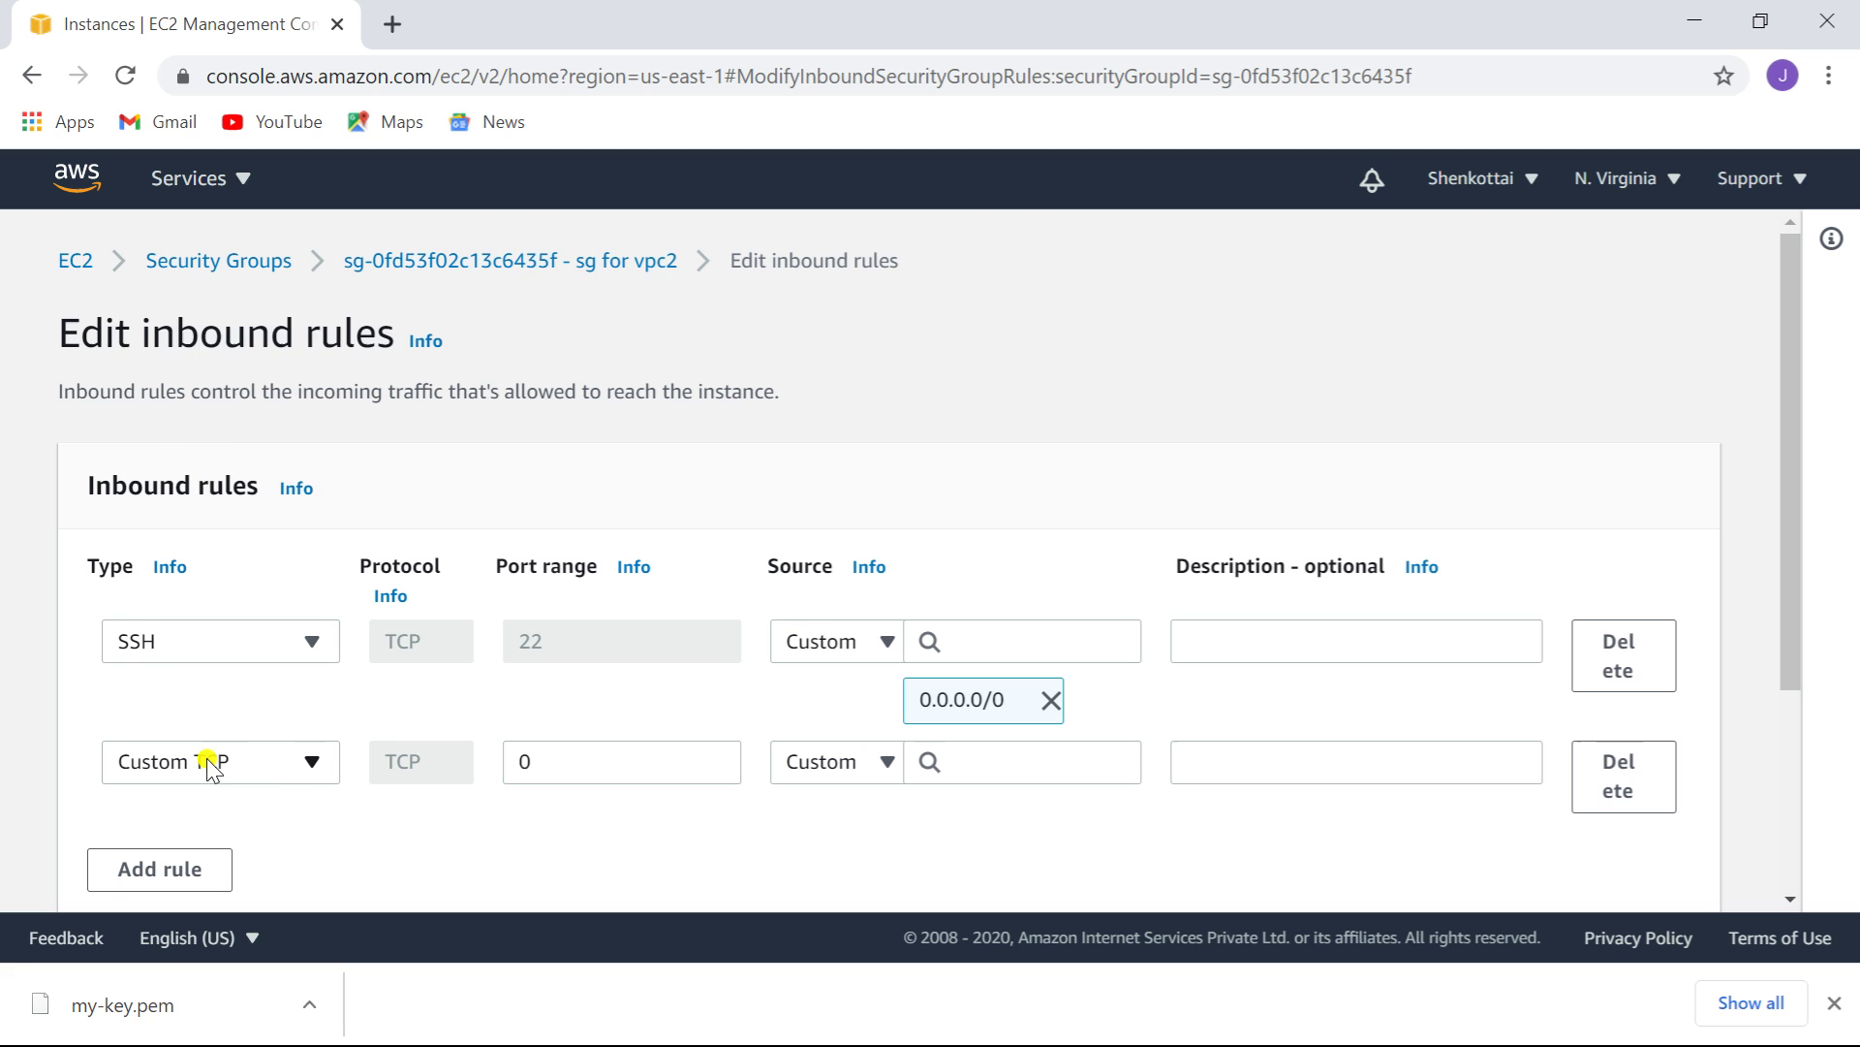
click(311, 768)
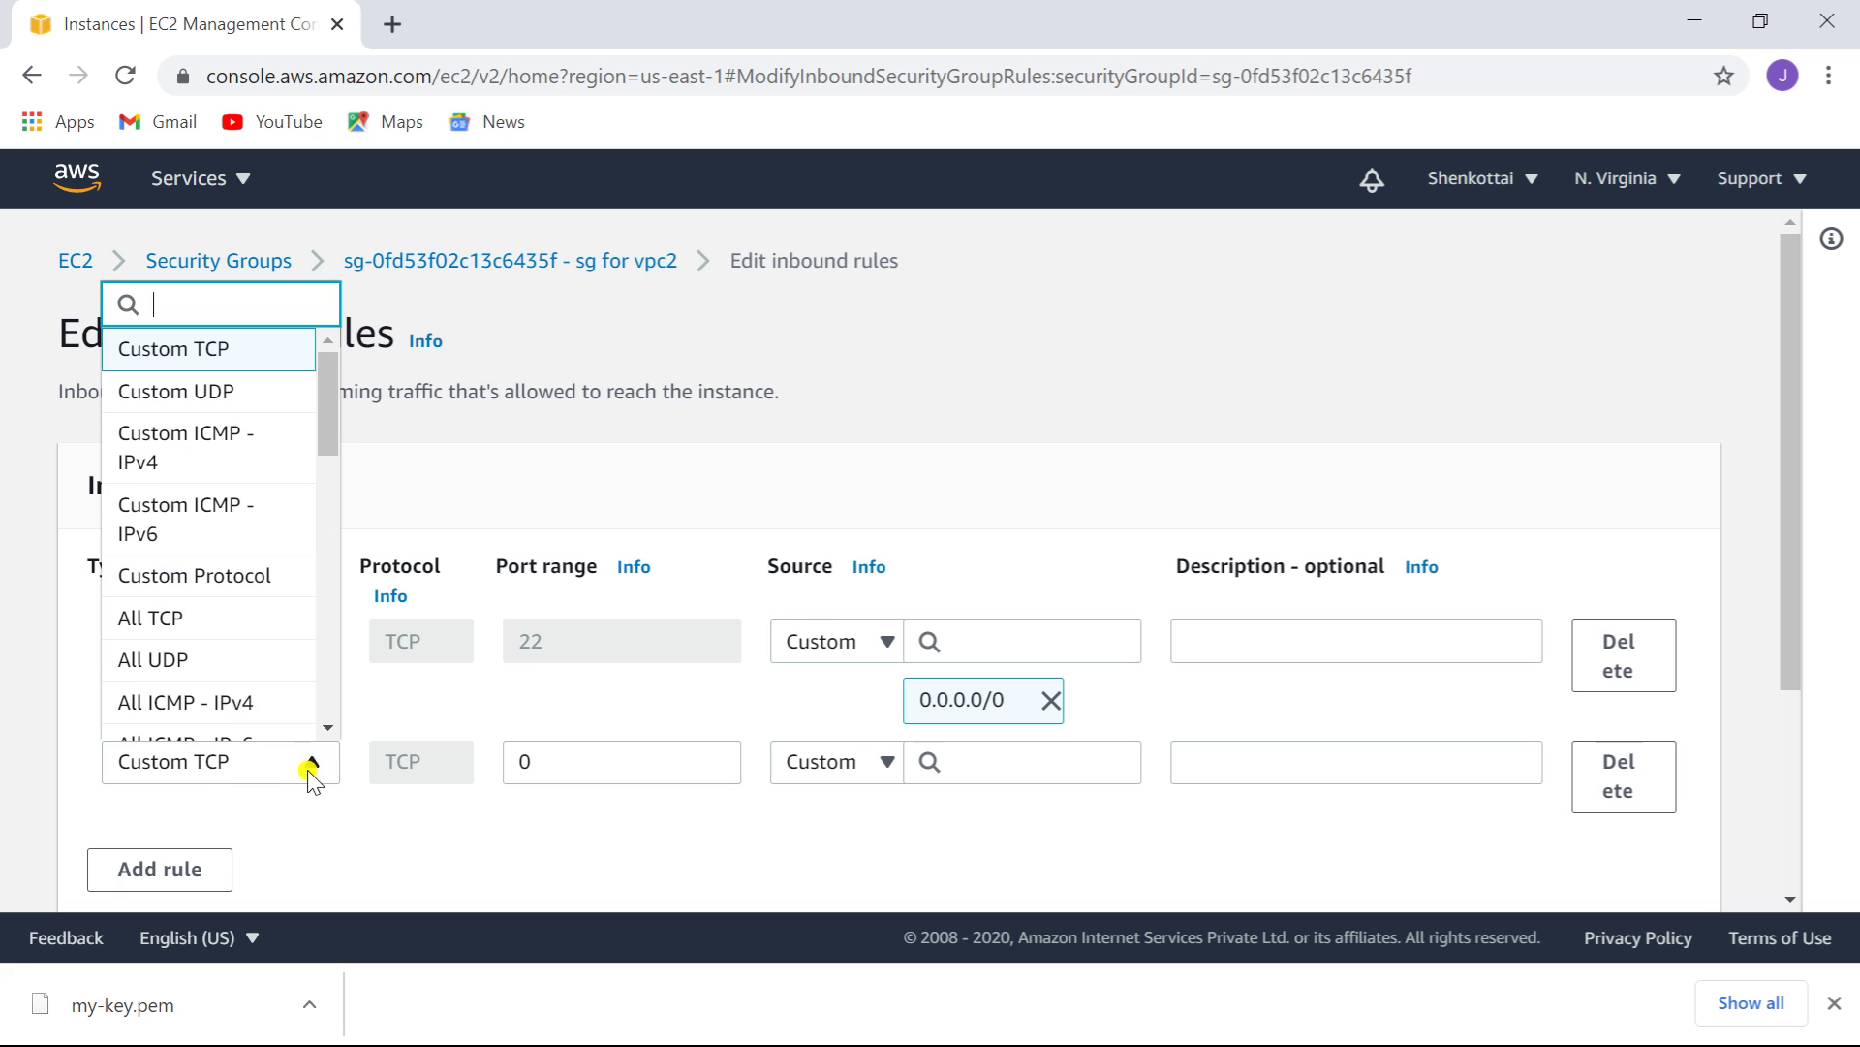
click(223, 705)
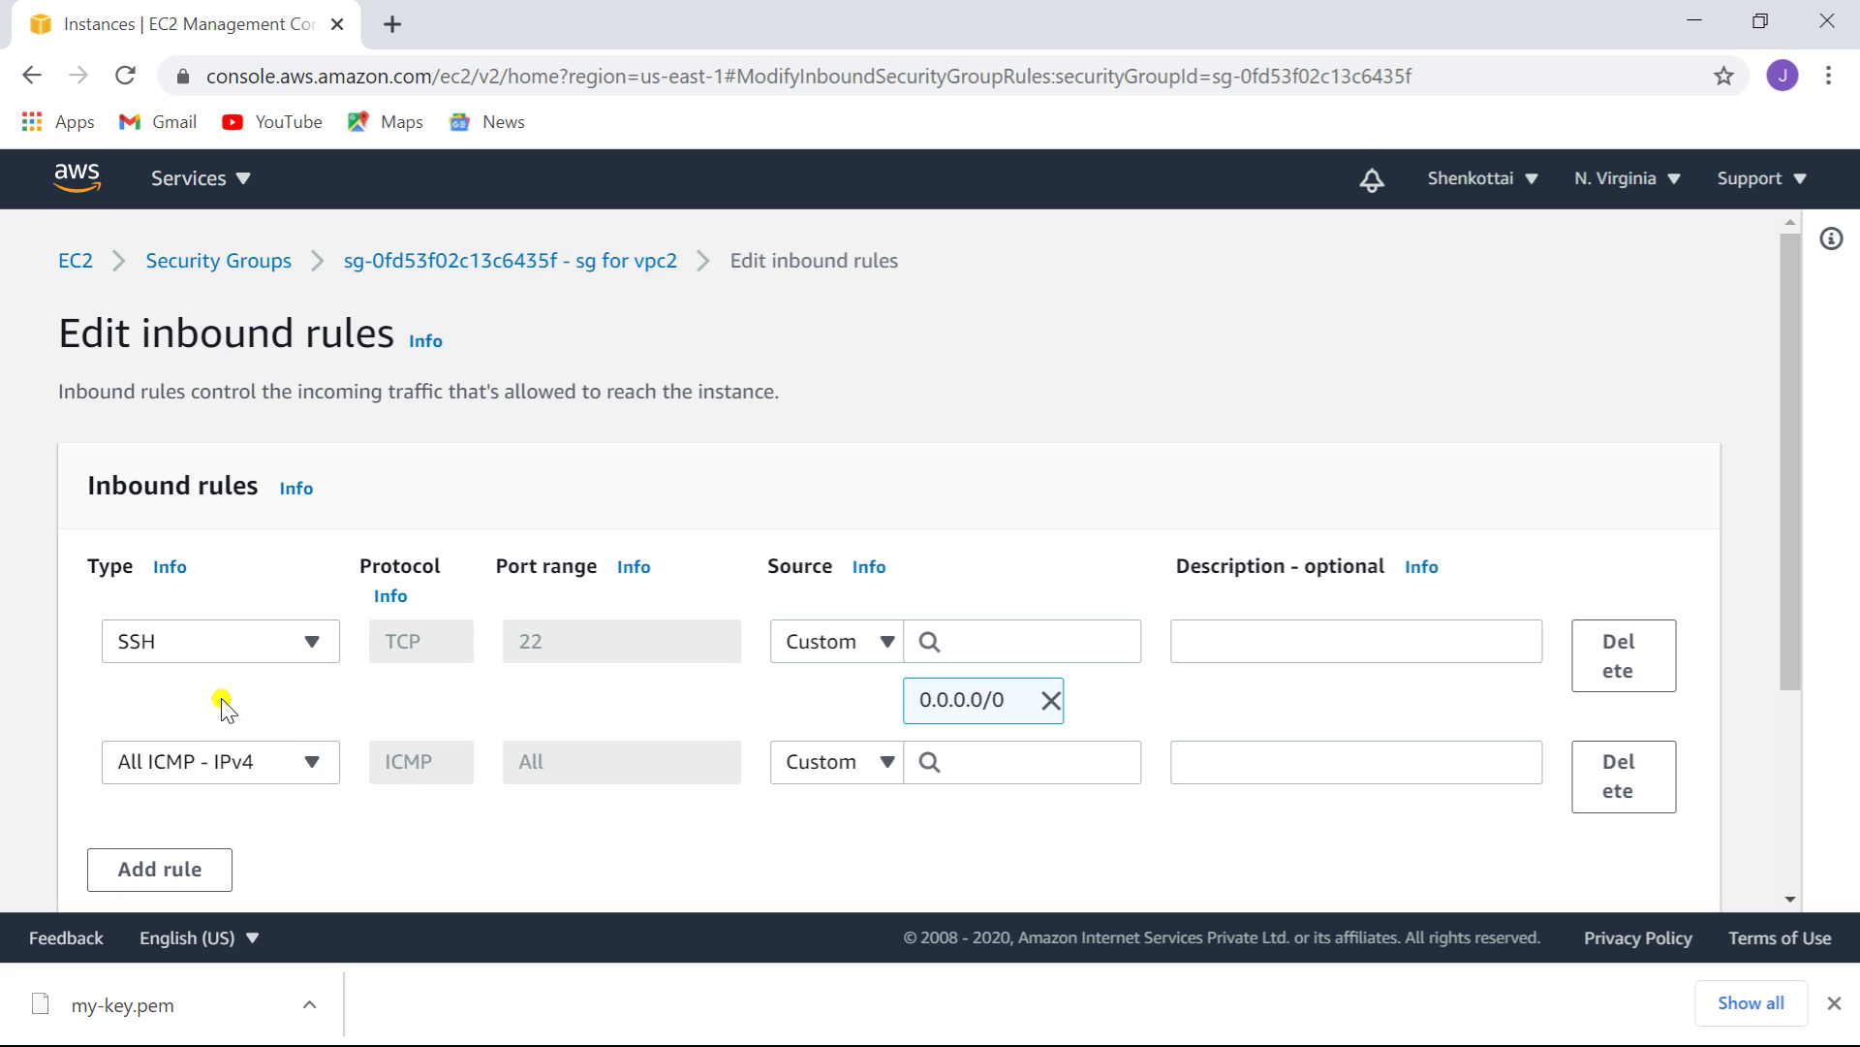
- Set the new ICMP rule's source to Anywhere and save the inbound rules of sg for vpc2
click(880, 773)
click(861, 682)
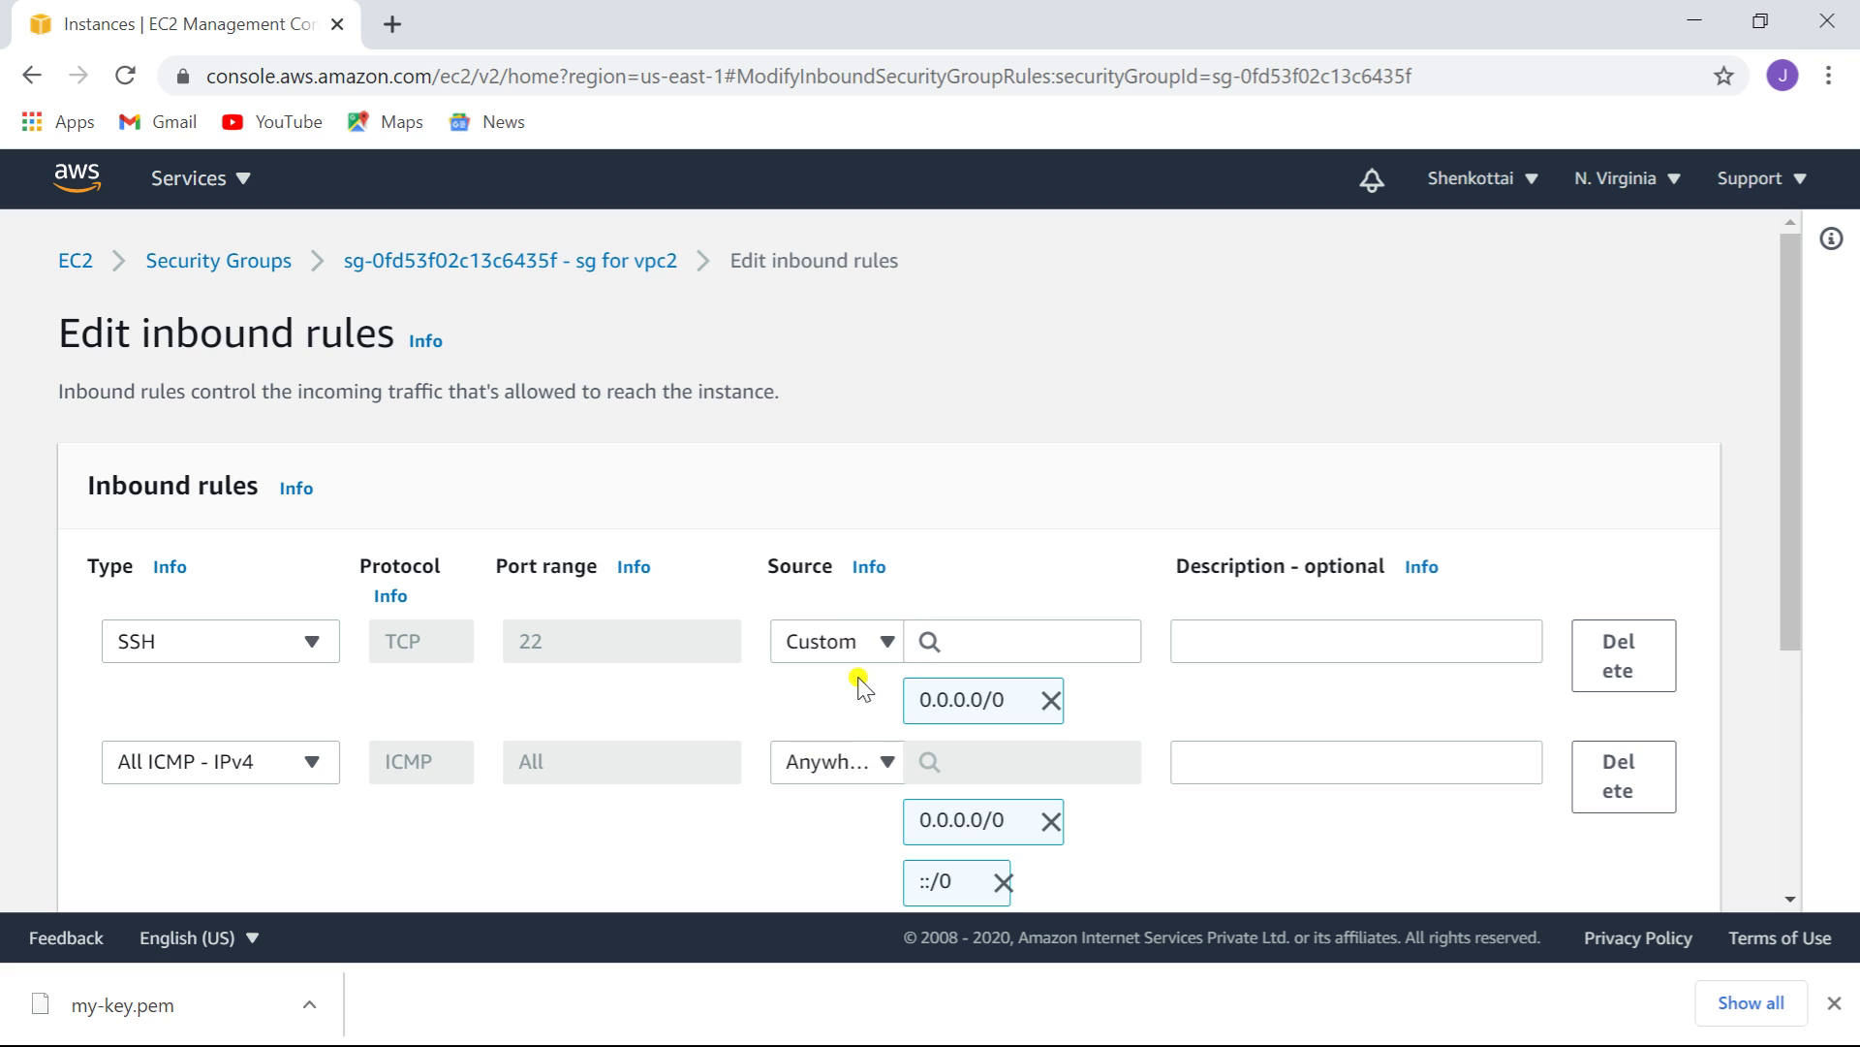
drag(1781, 584, 1802, 821)
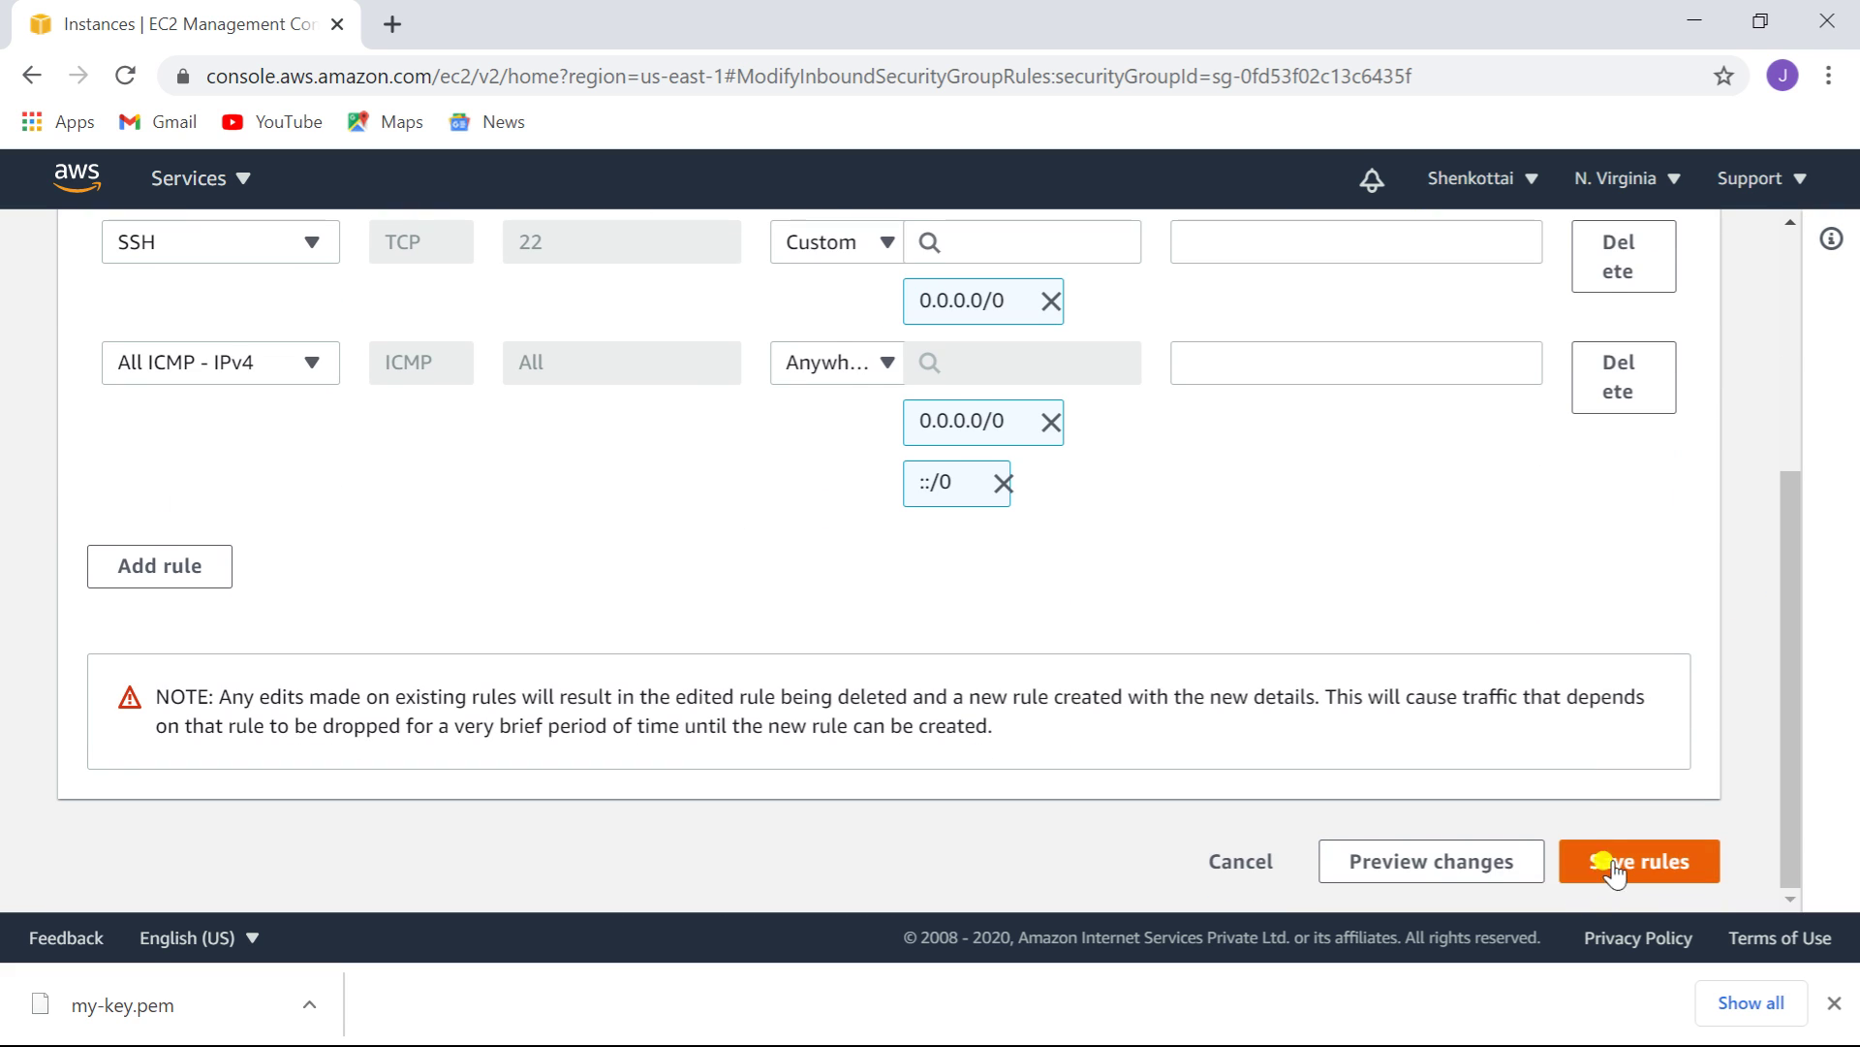
click(1613, 865)
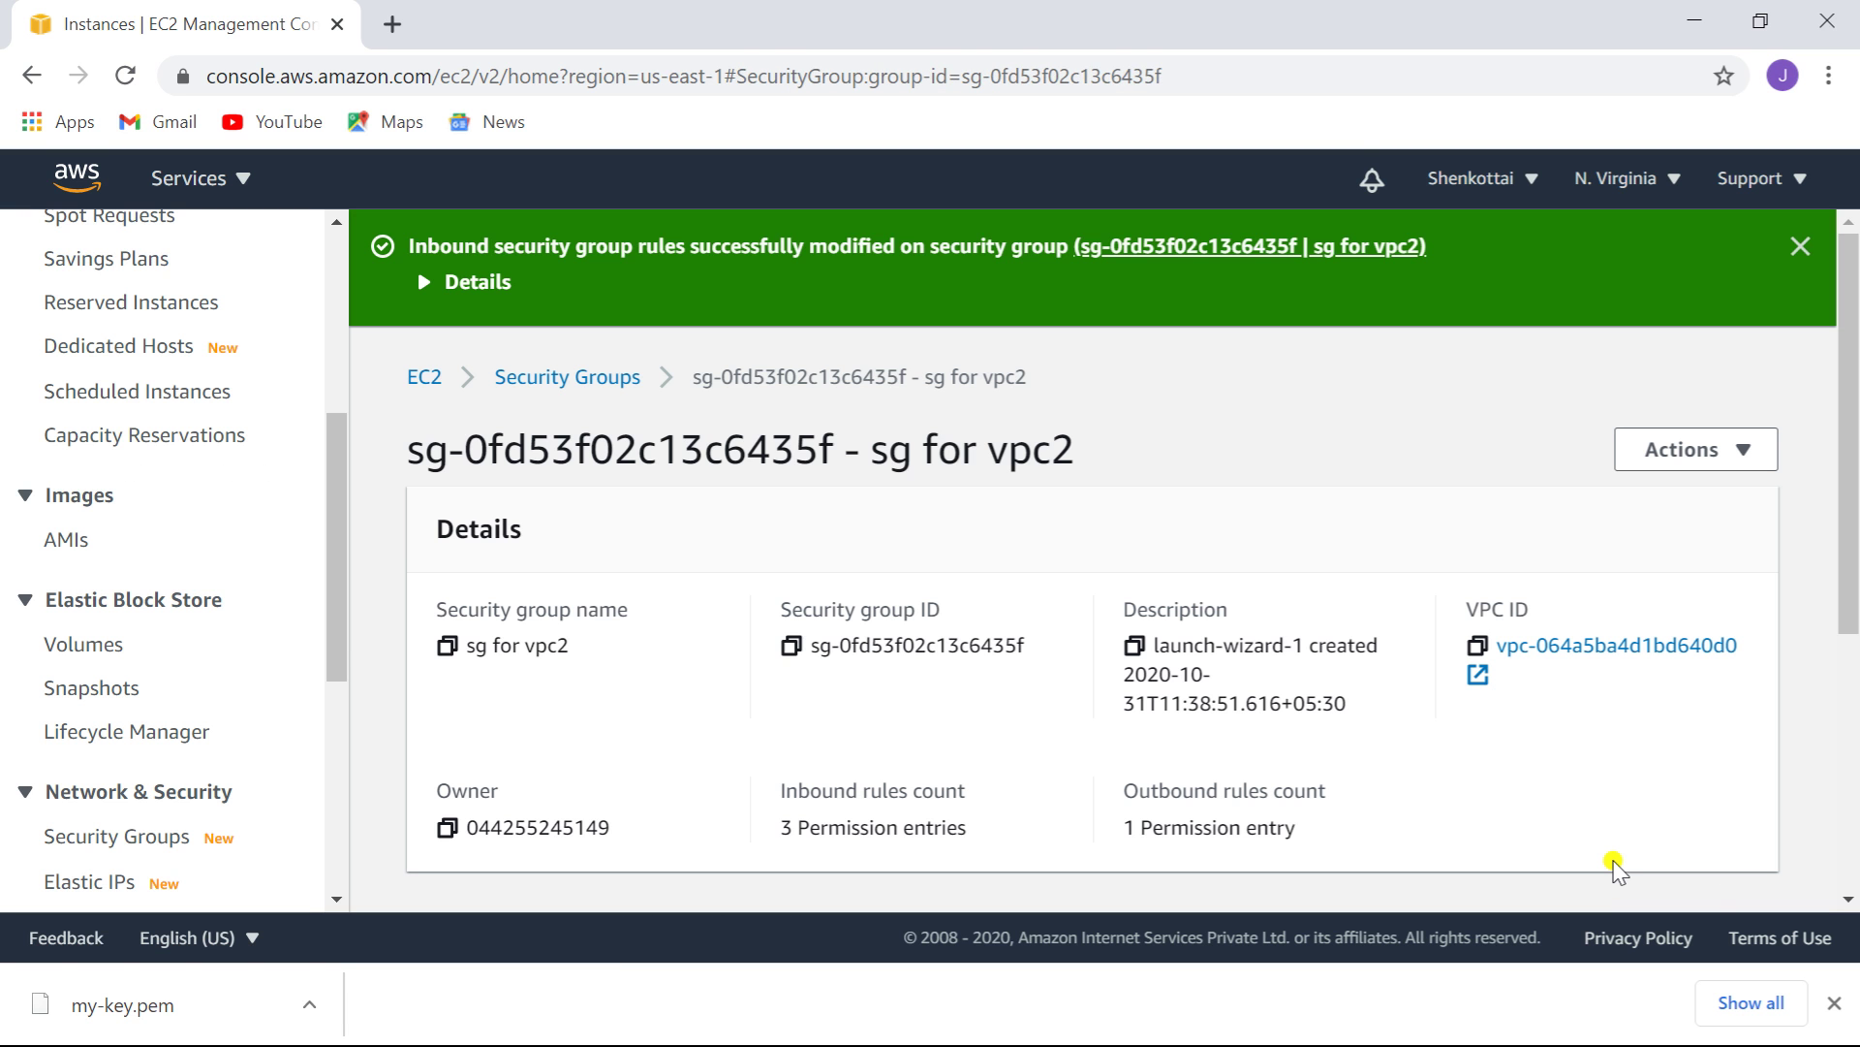
- Switch to the instance2 PuTTY terminal, ping 52.90.197.210 again, and bring up the instance1 terminal to check its running ping
key(alt+Tab)
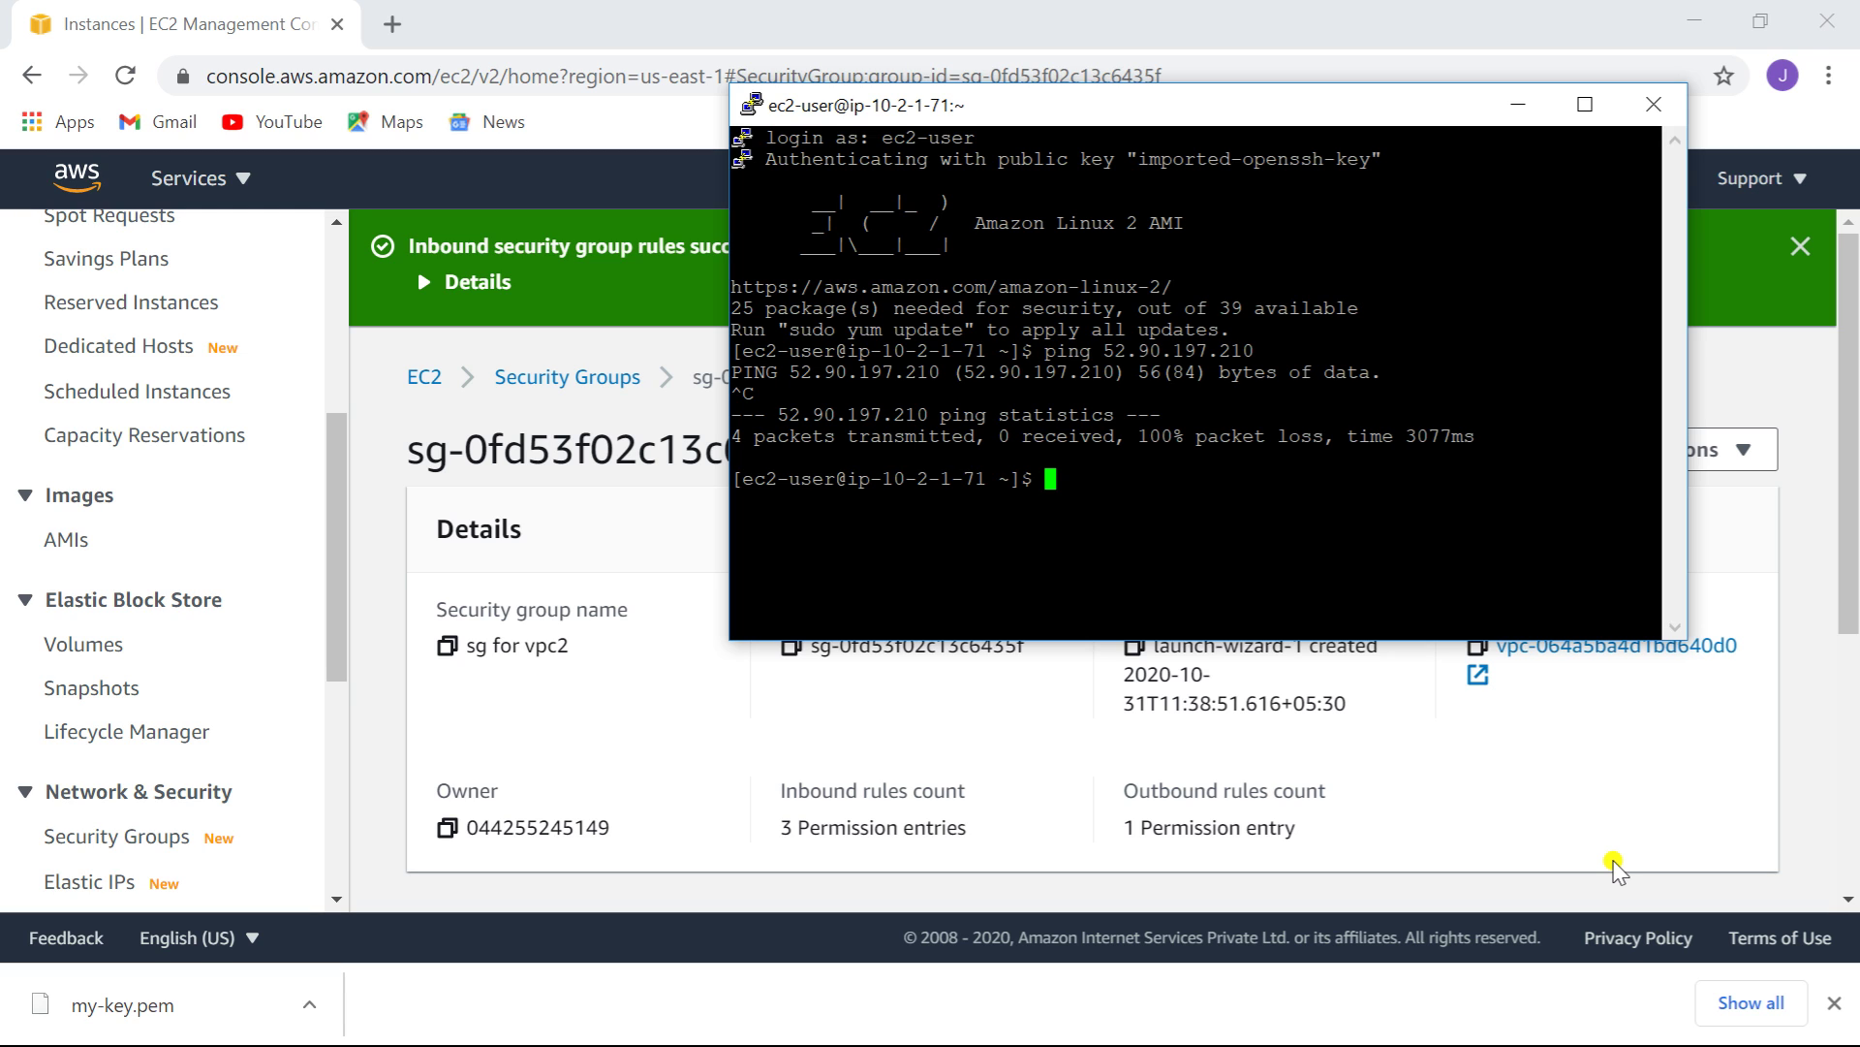
key(Up)
key(Return)
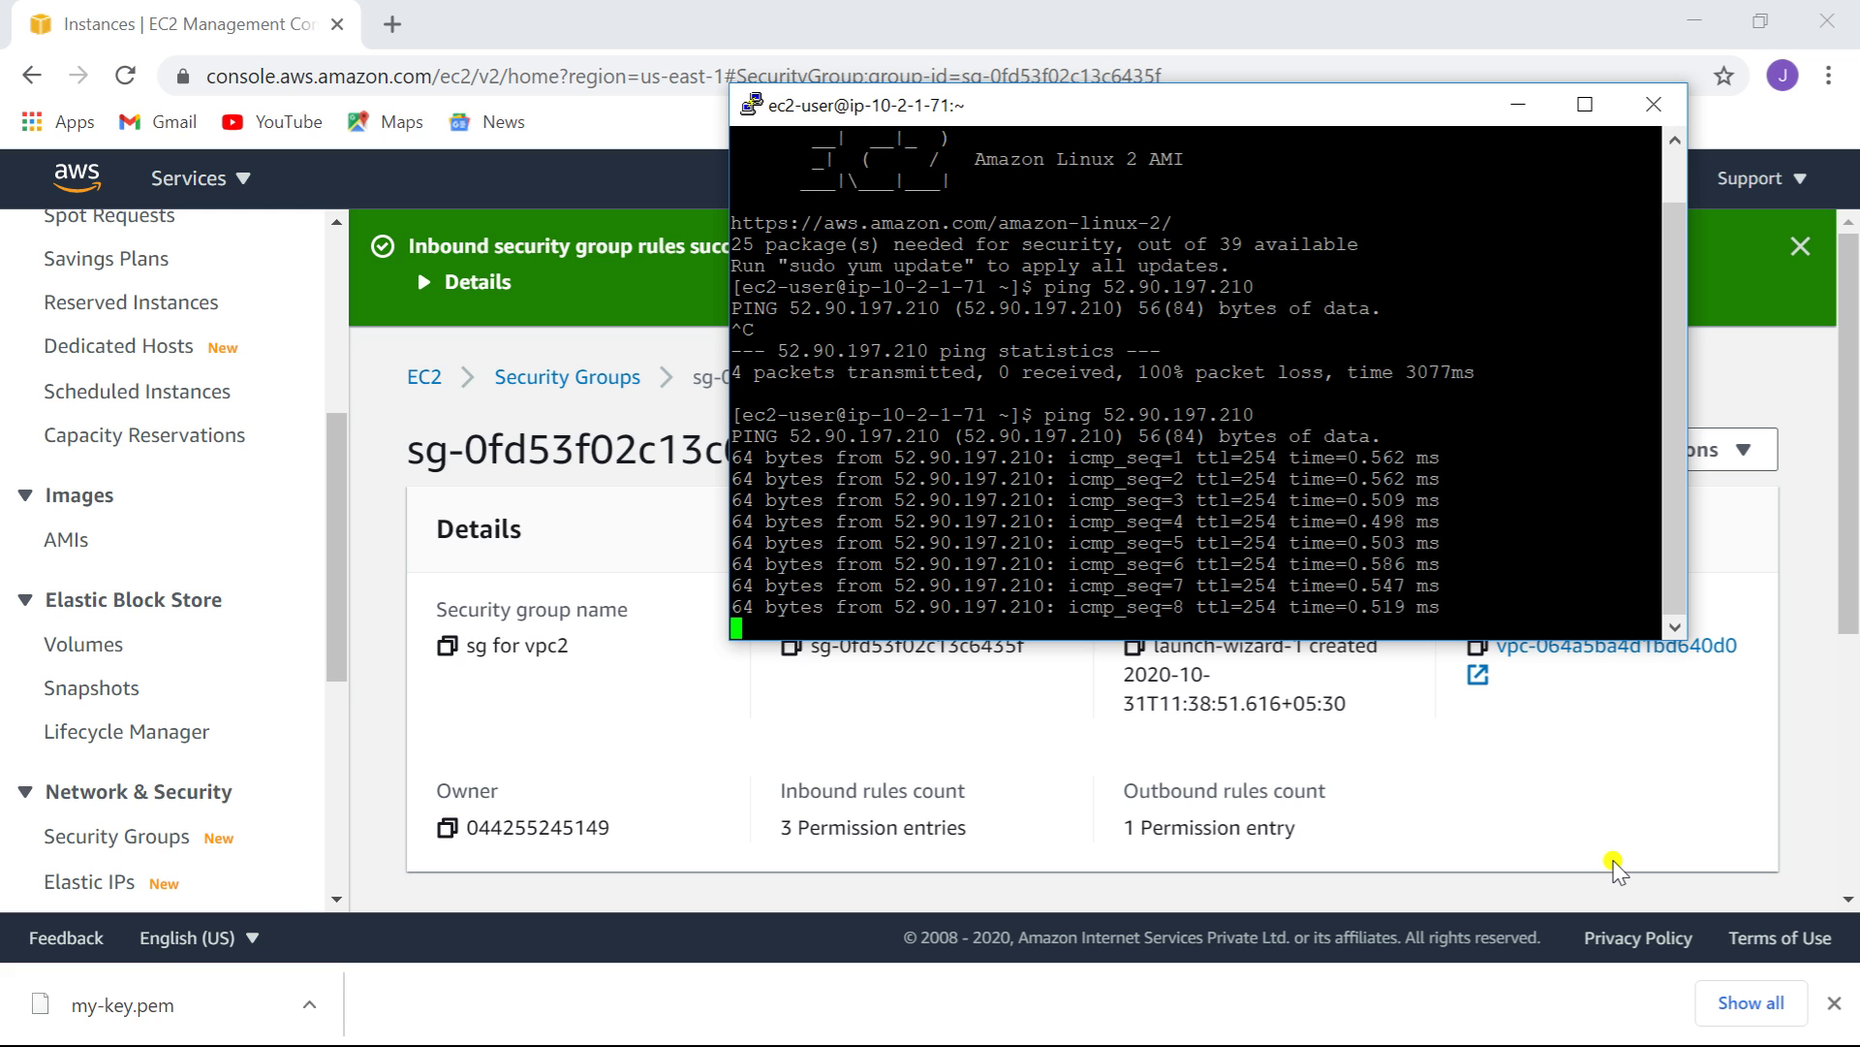
key(alt+Tab)
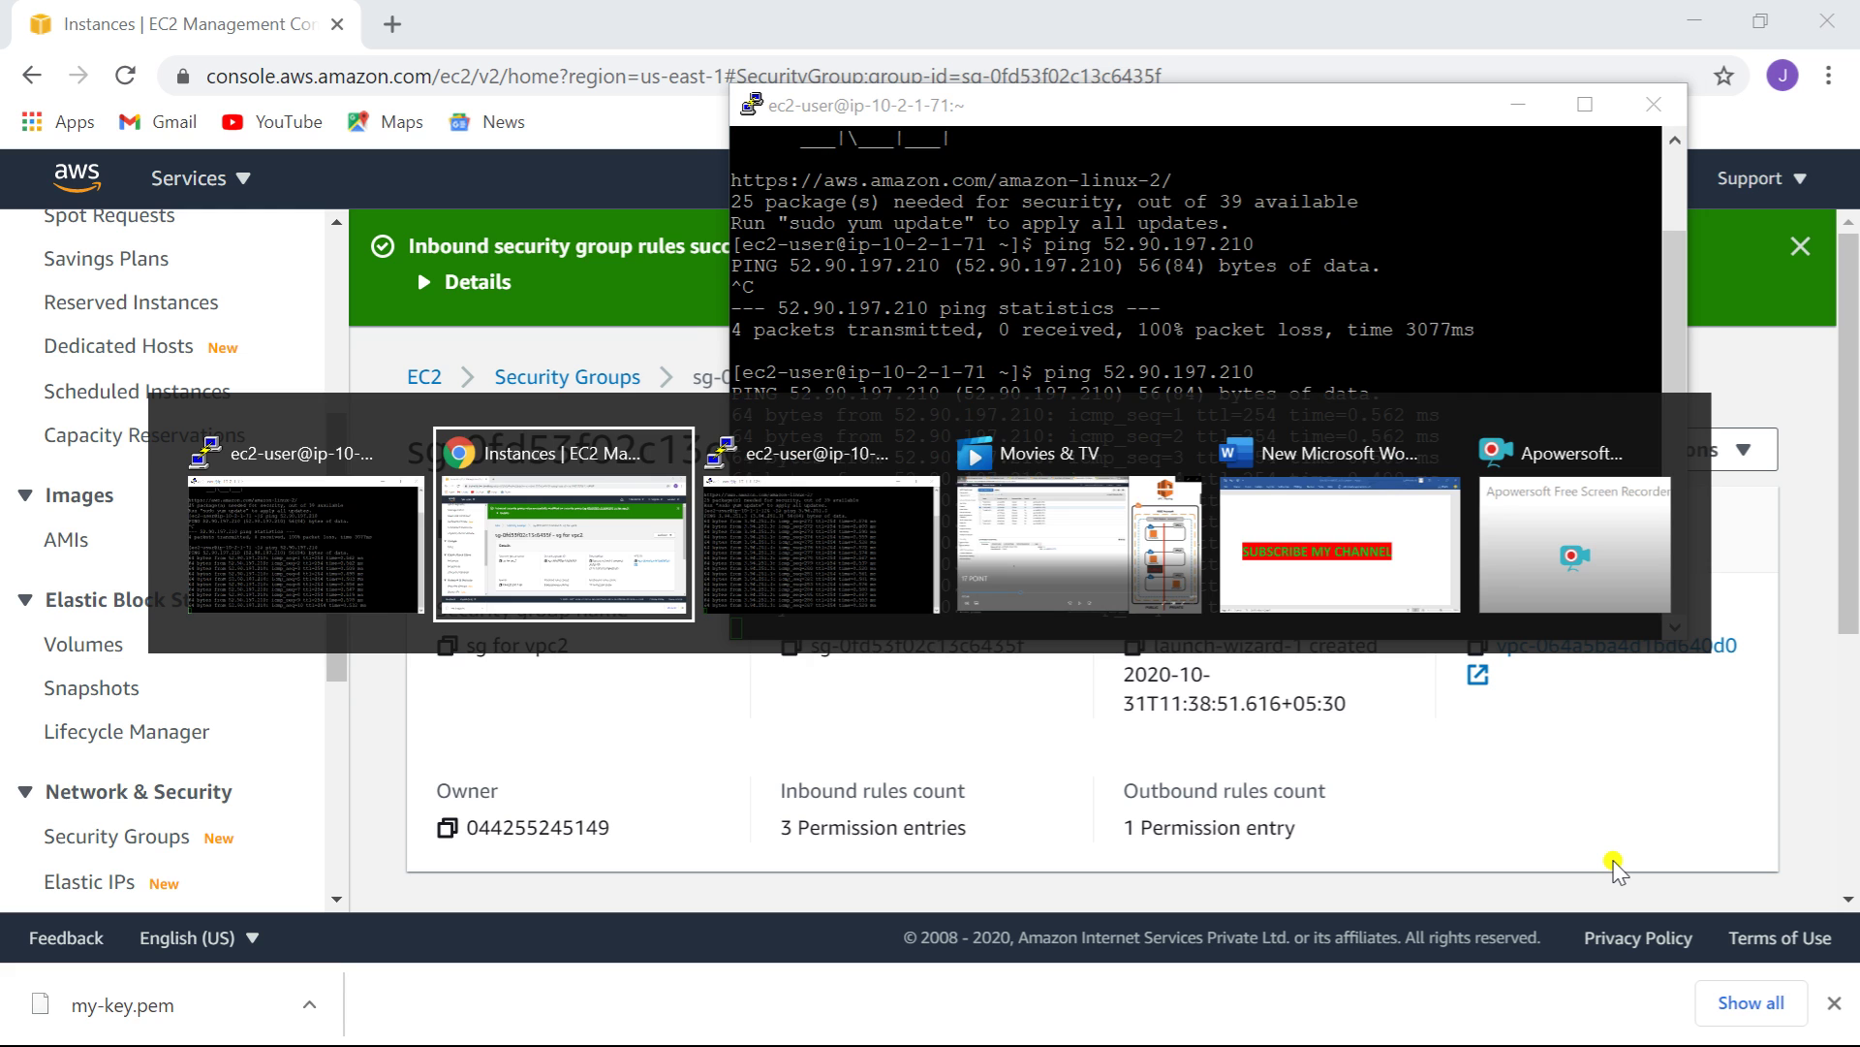
key(alt+Tab)
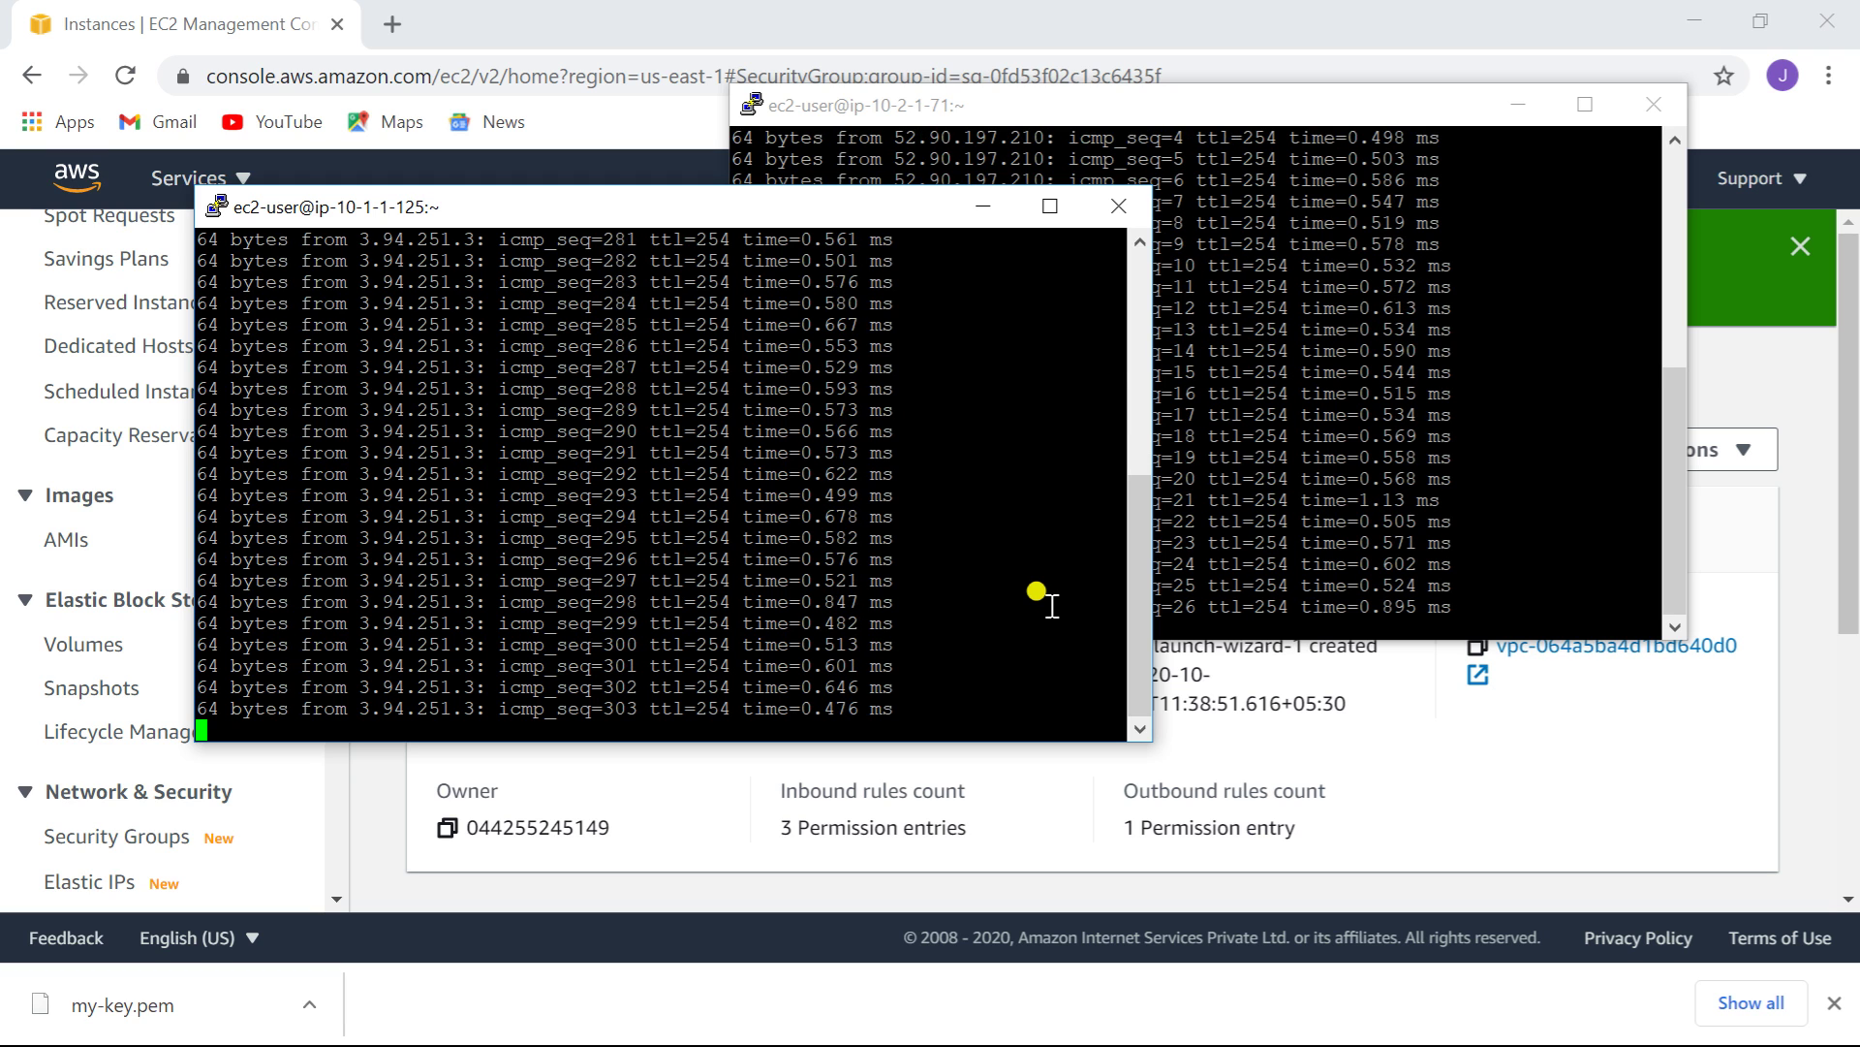
- Stop the running pings in both the instance1 and instance2 terminals
key(ctrl+c)
click(1320, 496)
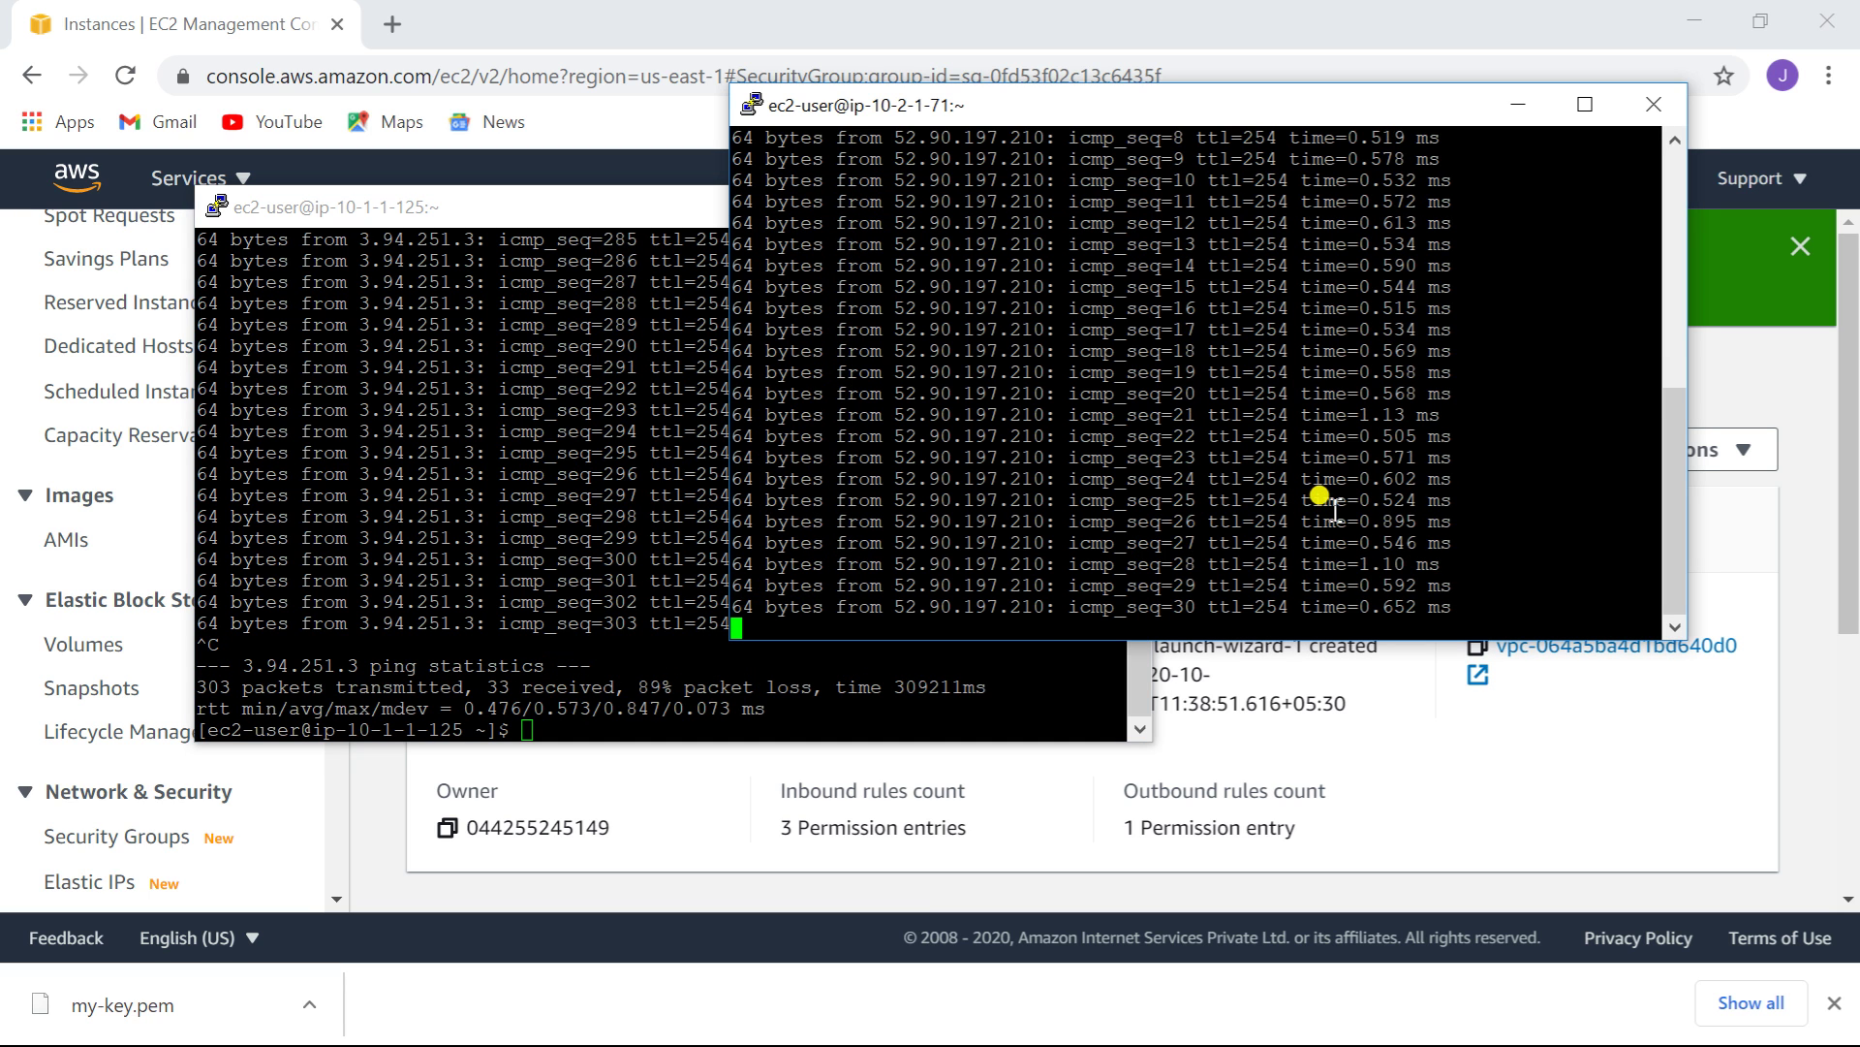
key(ctrl+c)
- Switch to the AWS console in Chrome, return to the instances list and copy instance1's private IPv4 address
key(alt+Tab)
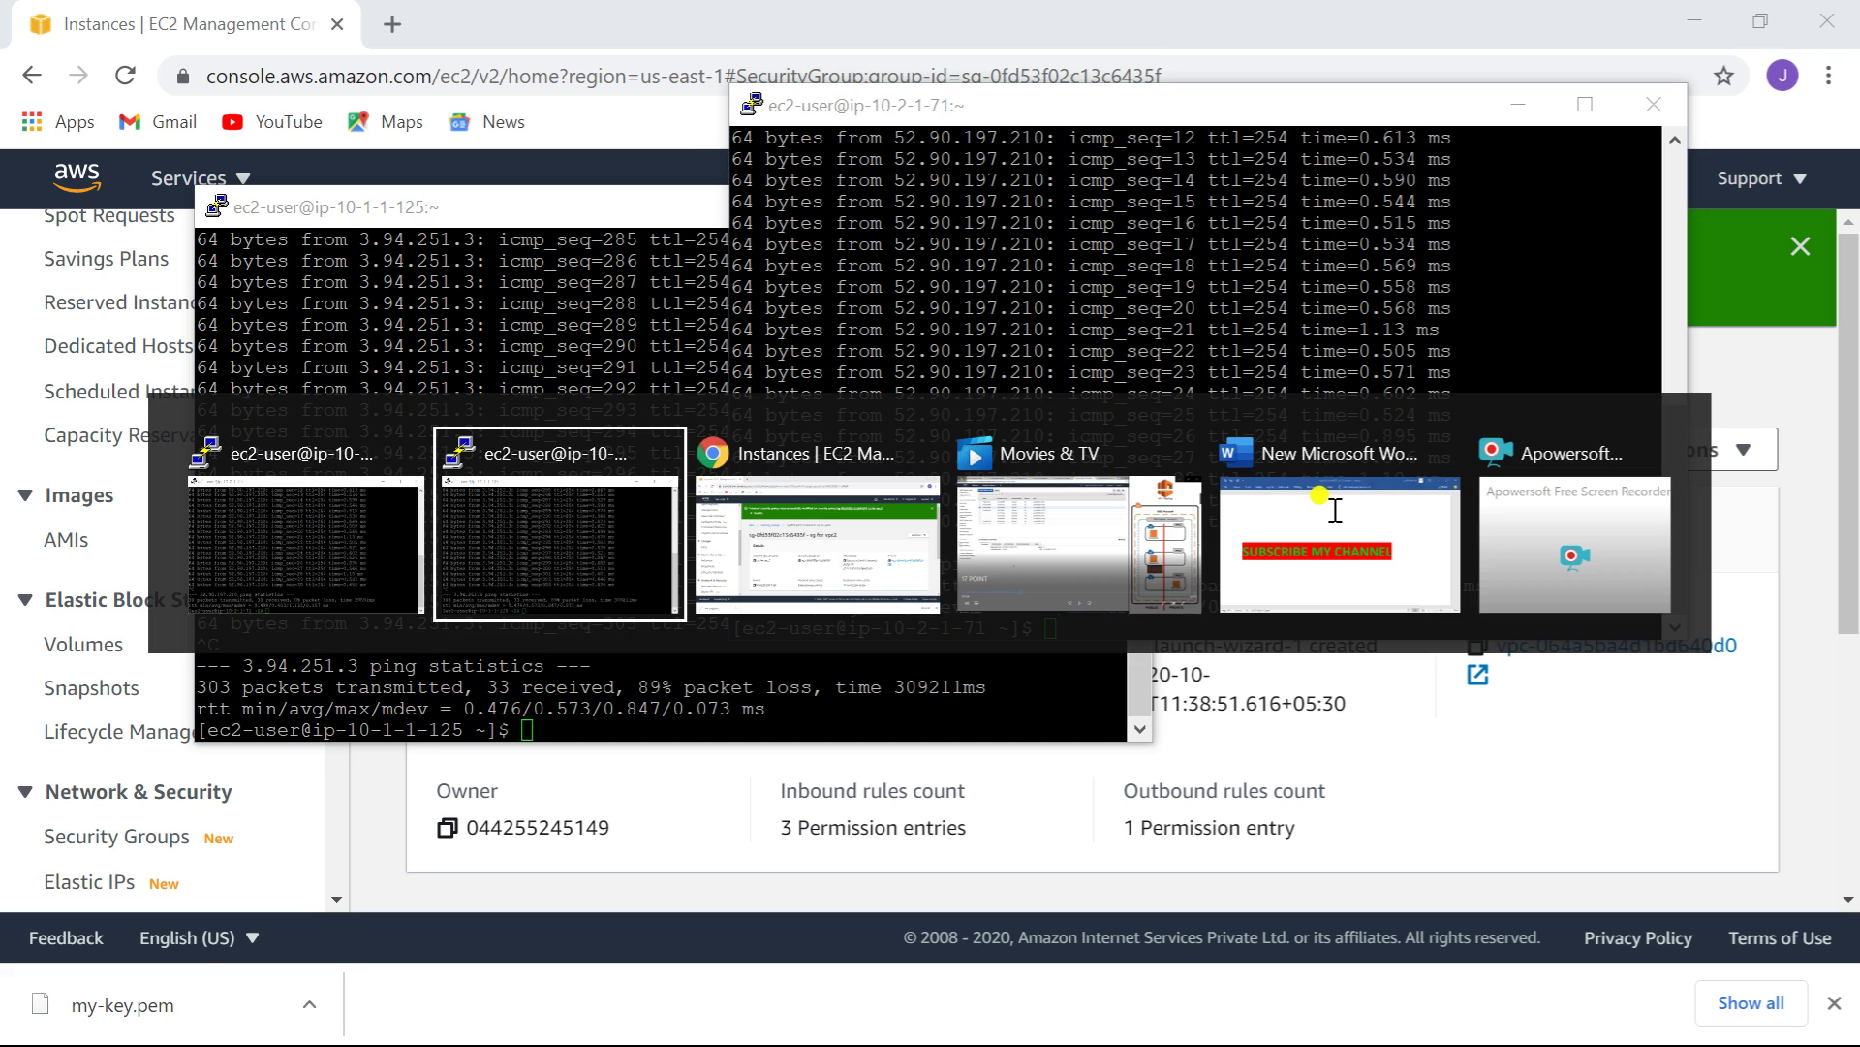
key(alt+Tab)
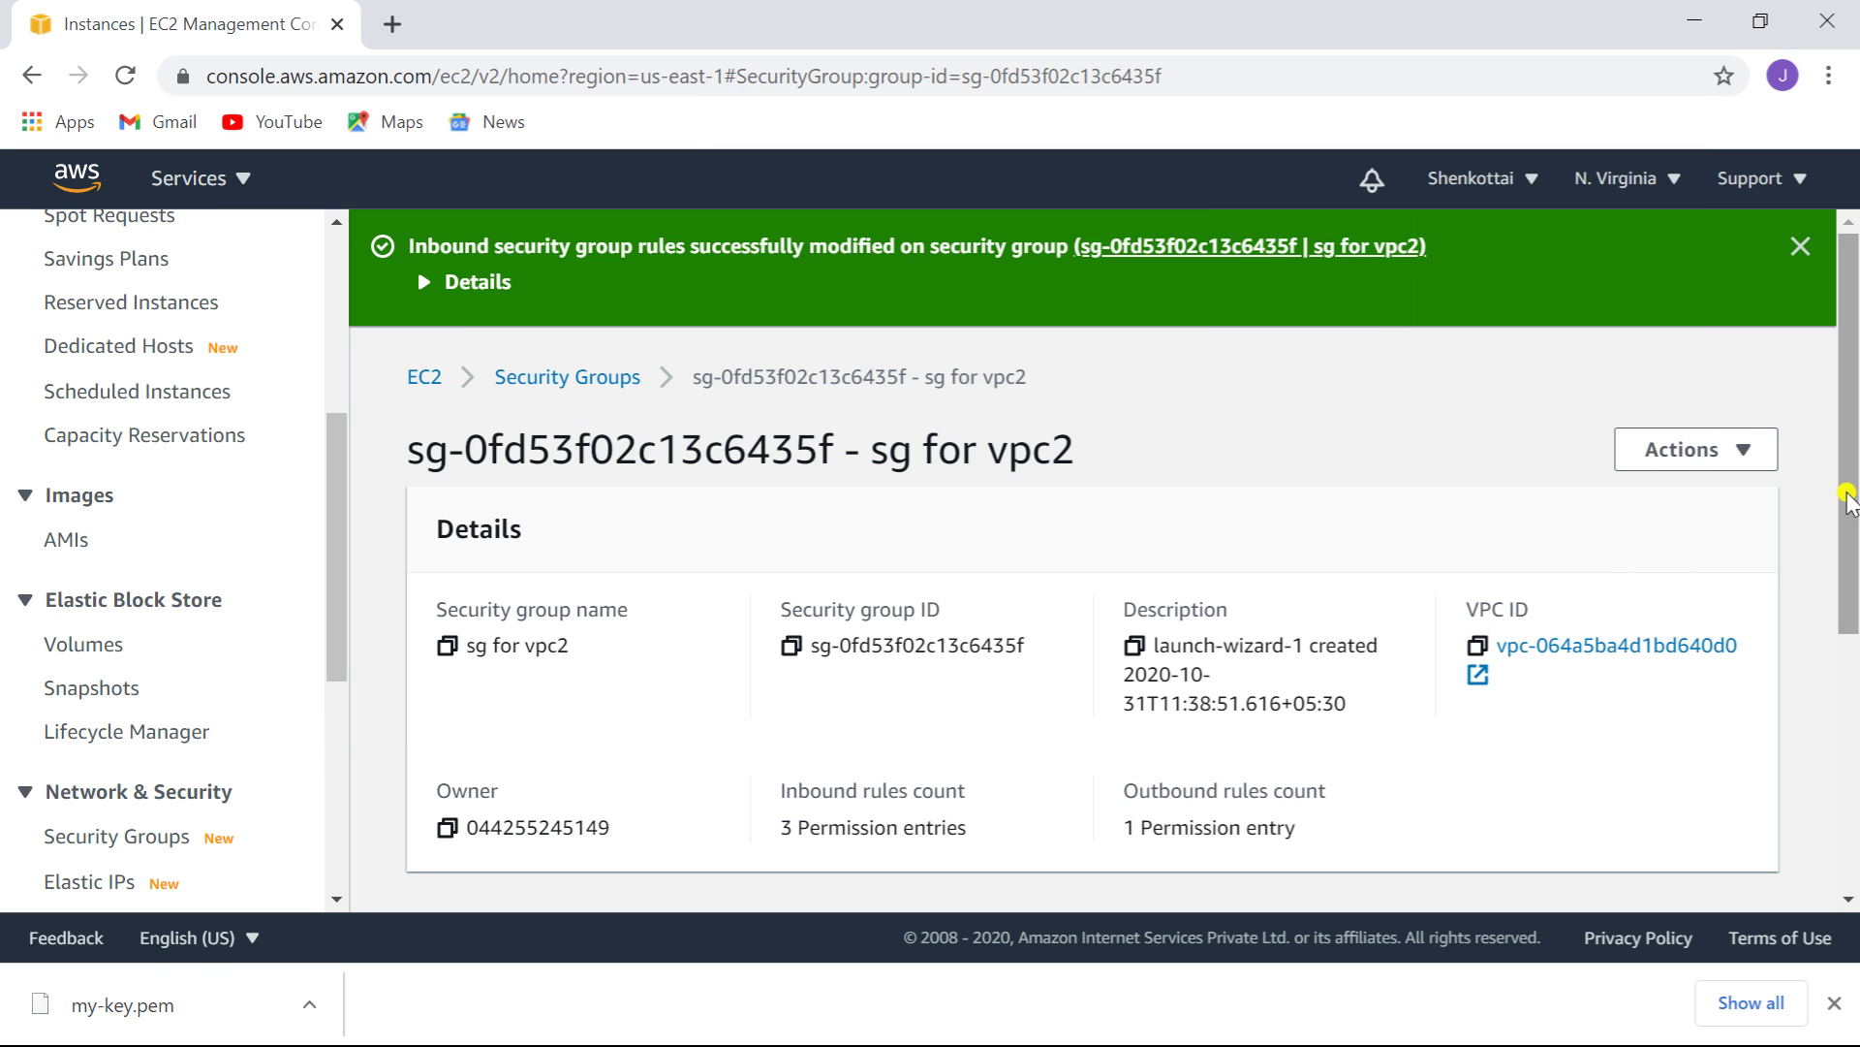
key(alt+Left)
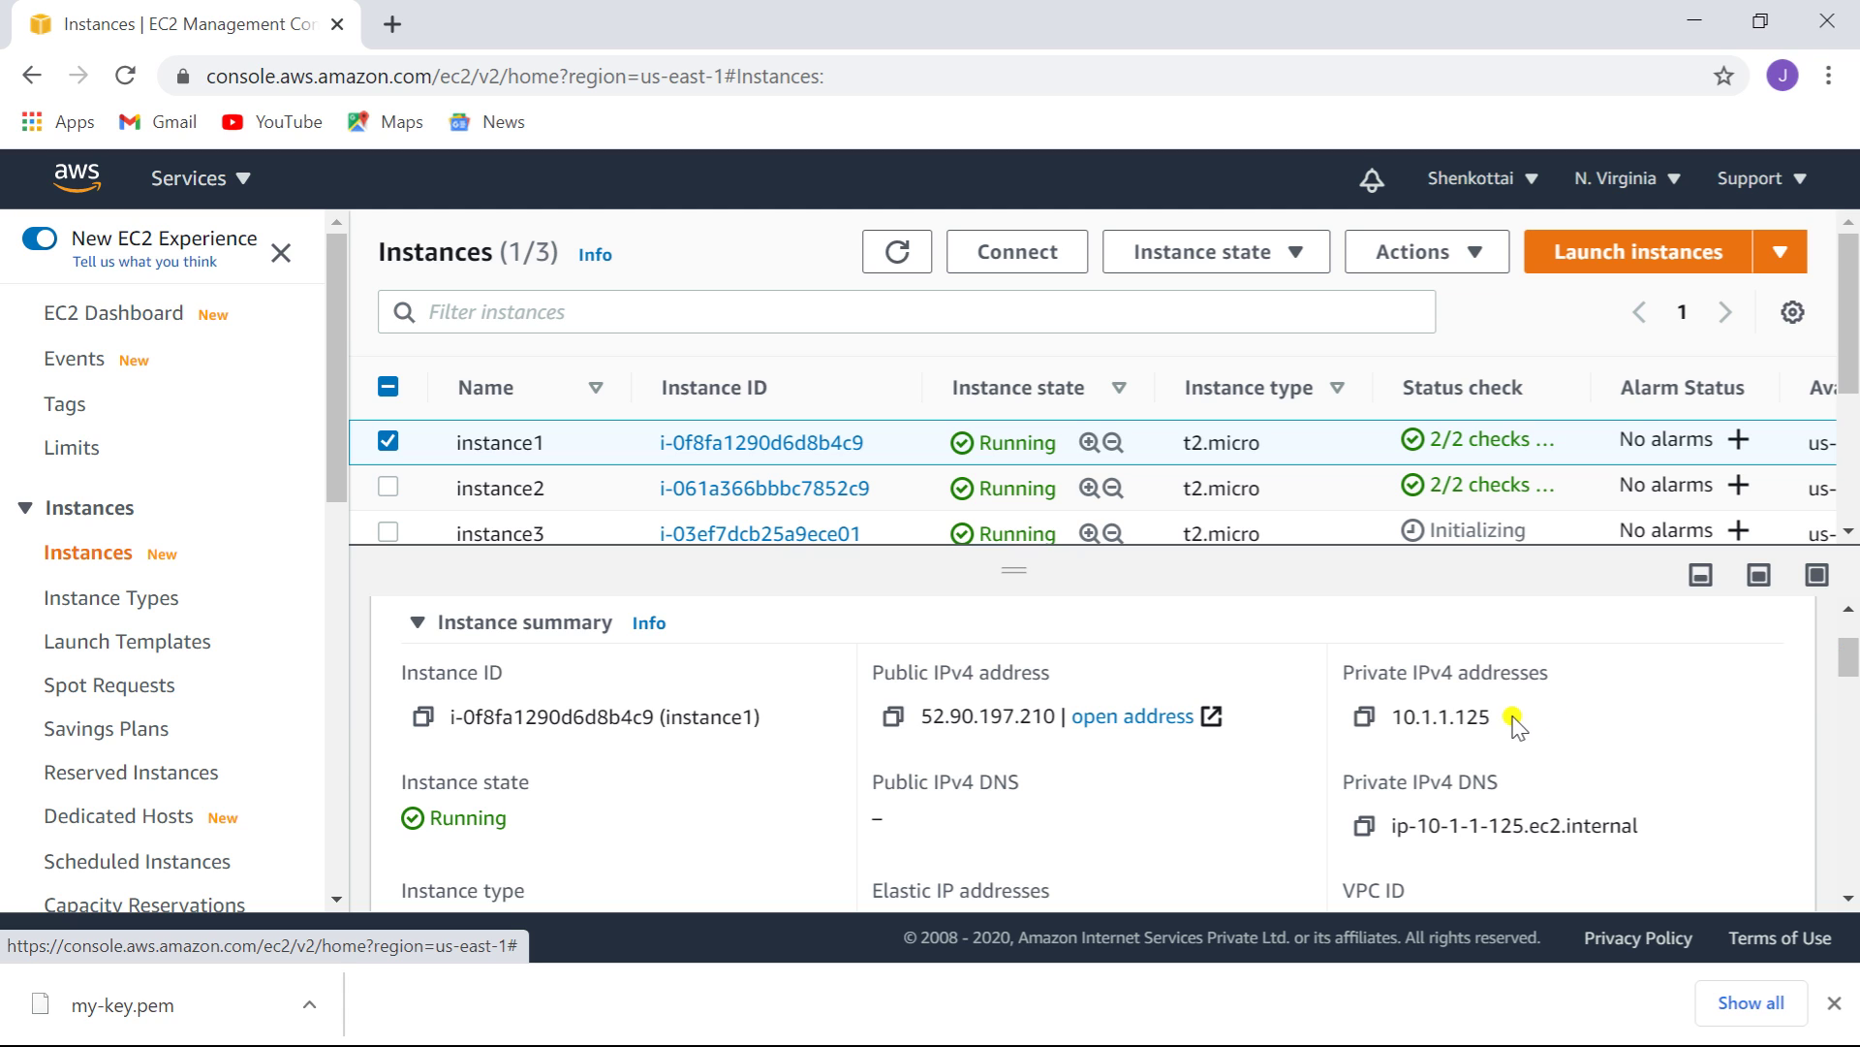
click(1364, 717)
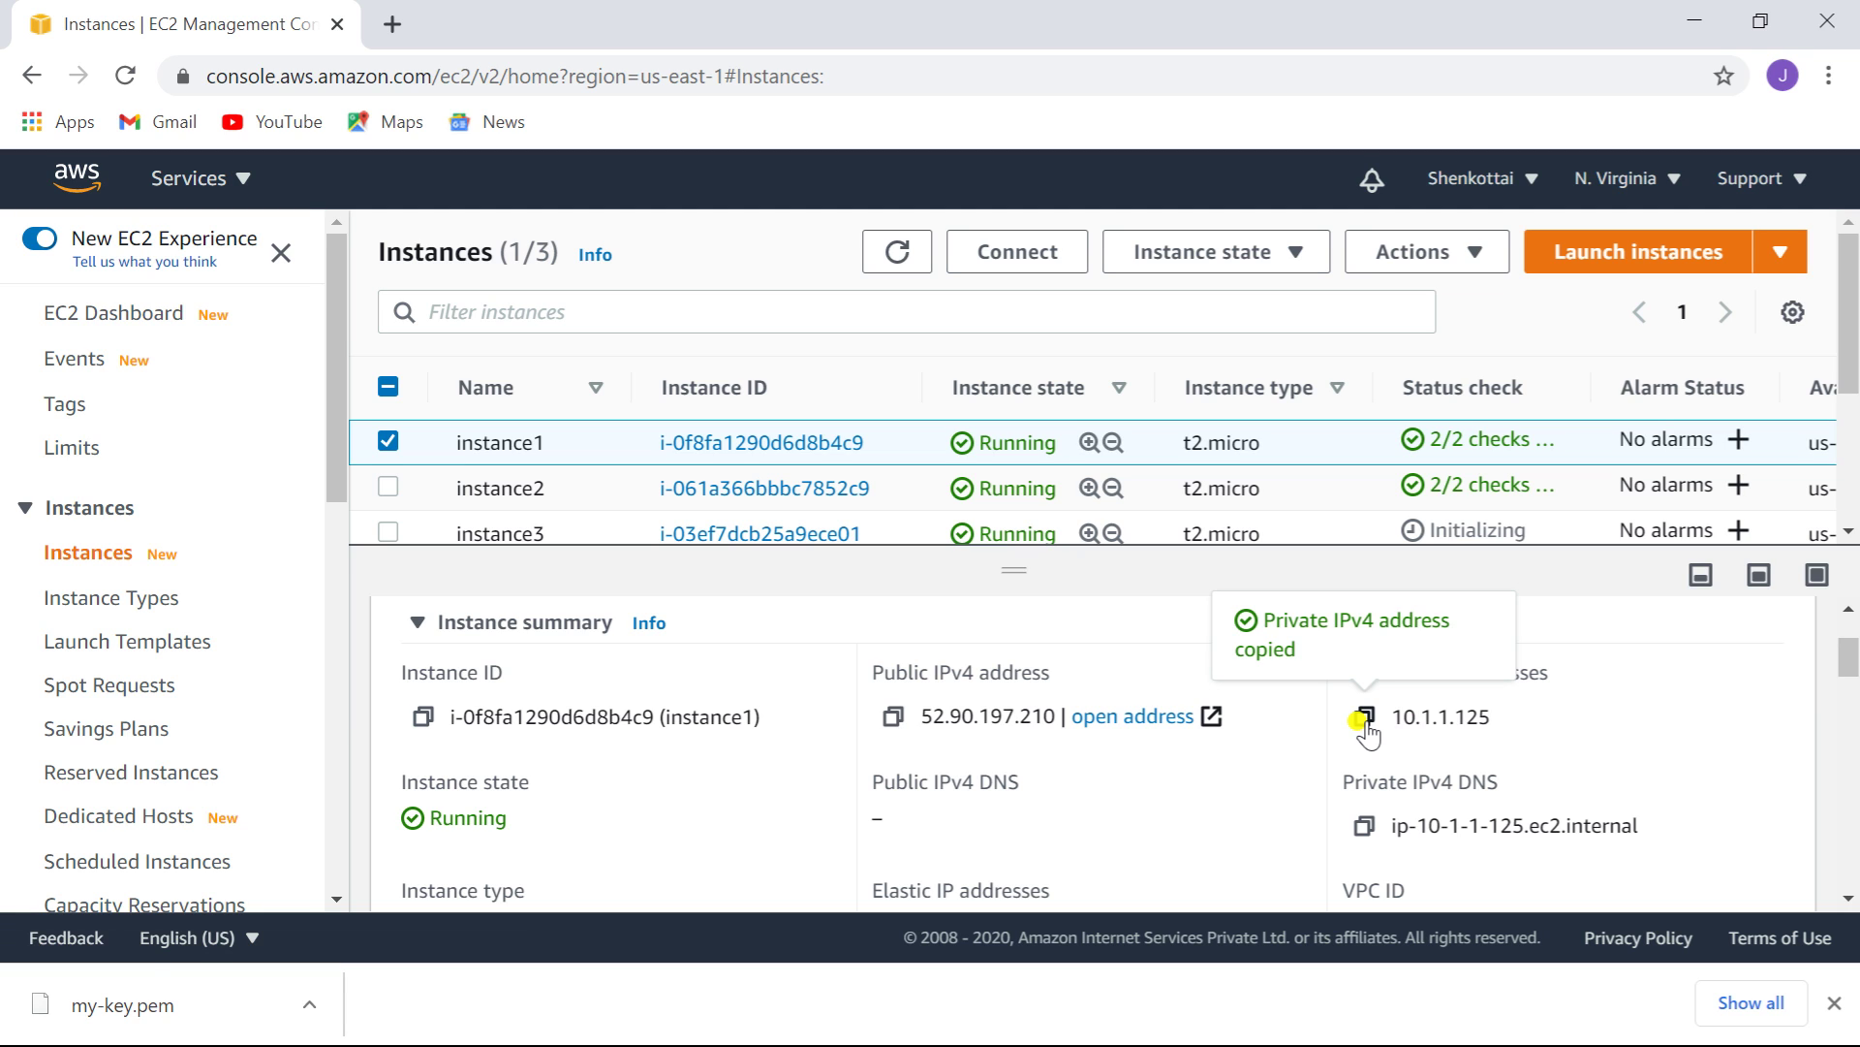
- Check instance2's network addresses in its details and reselect only instance1
key(alt)
click(388, 442)
click(388, 485)
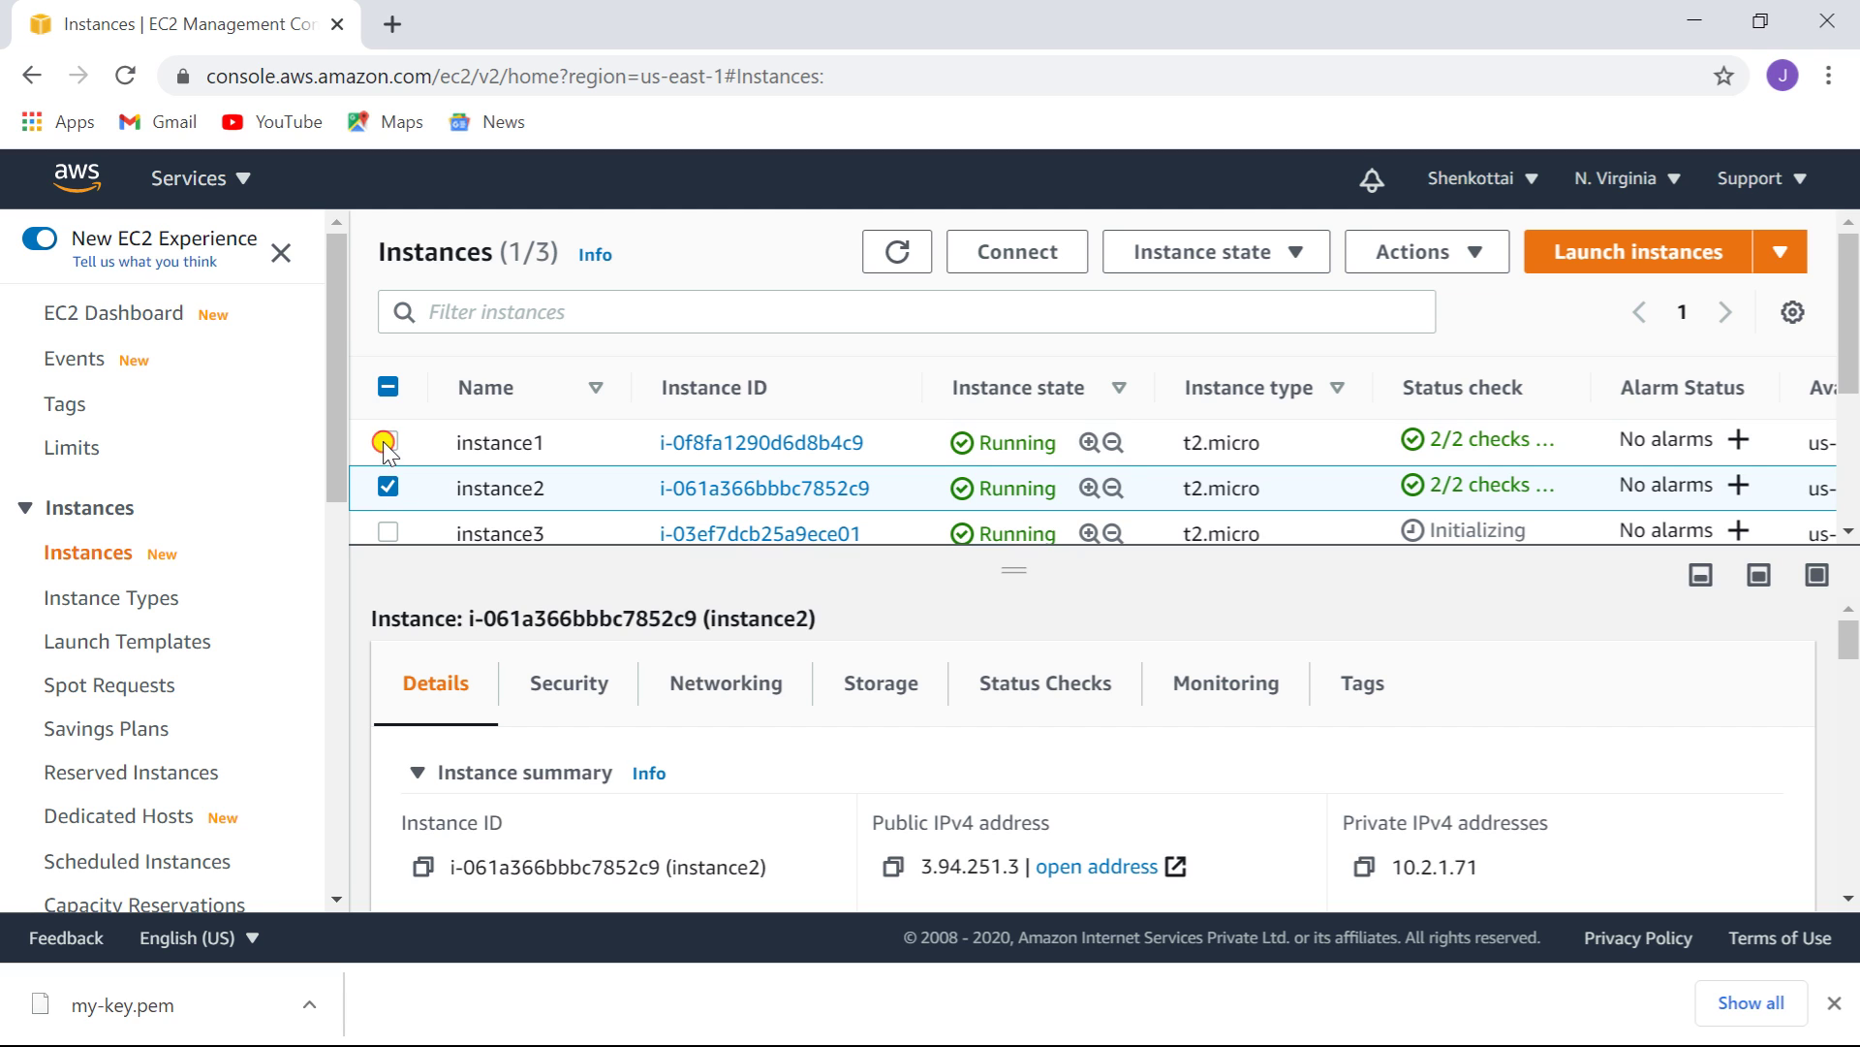
click(386, 443)
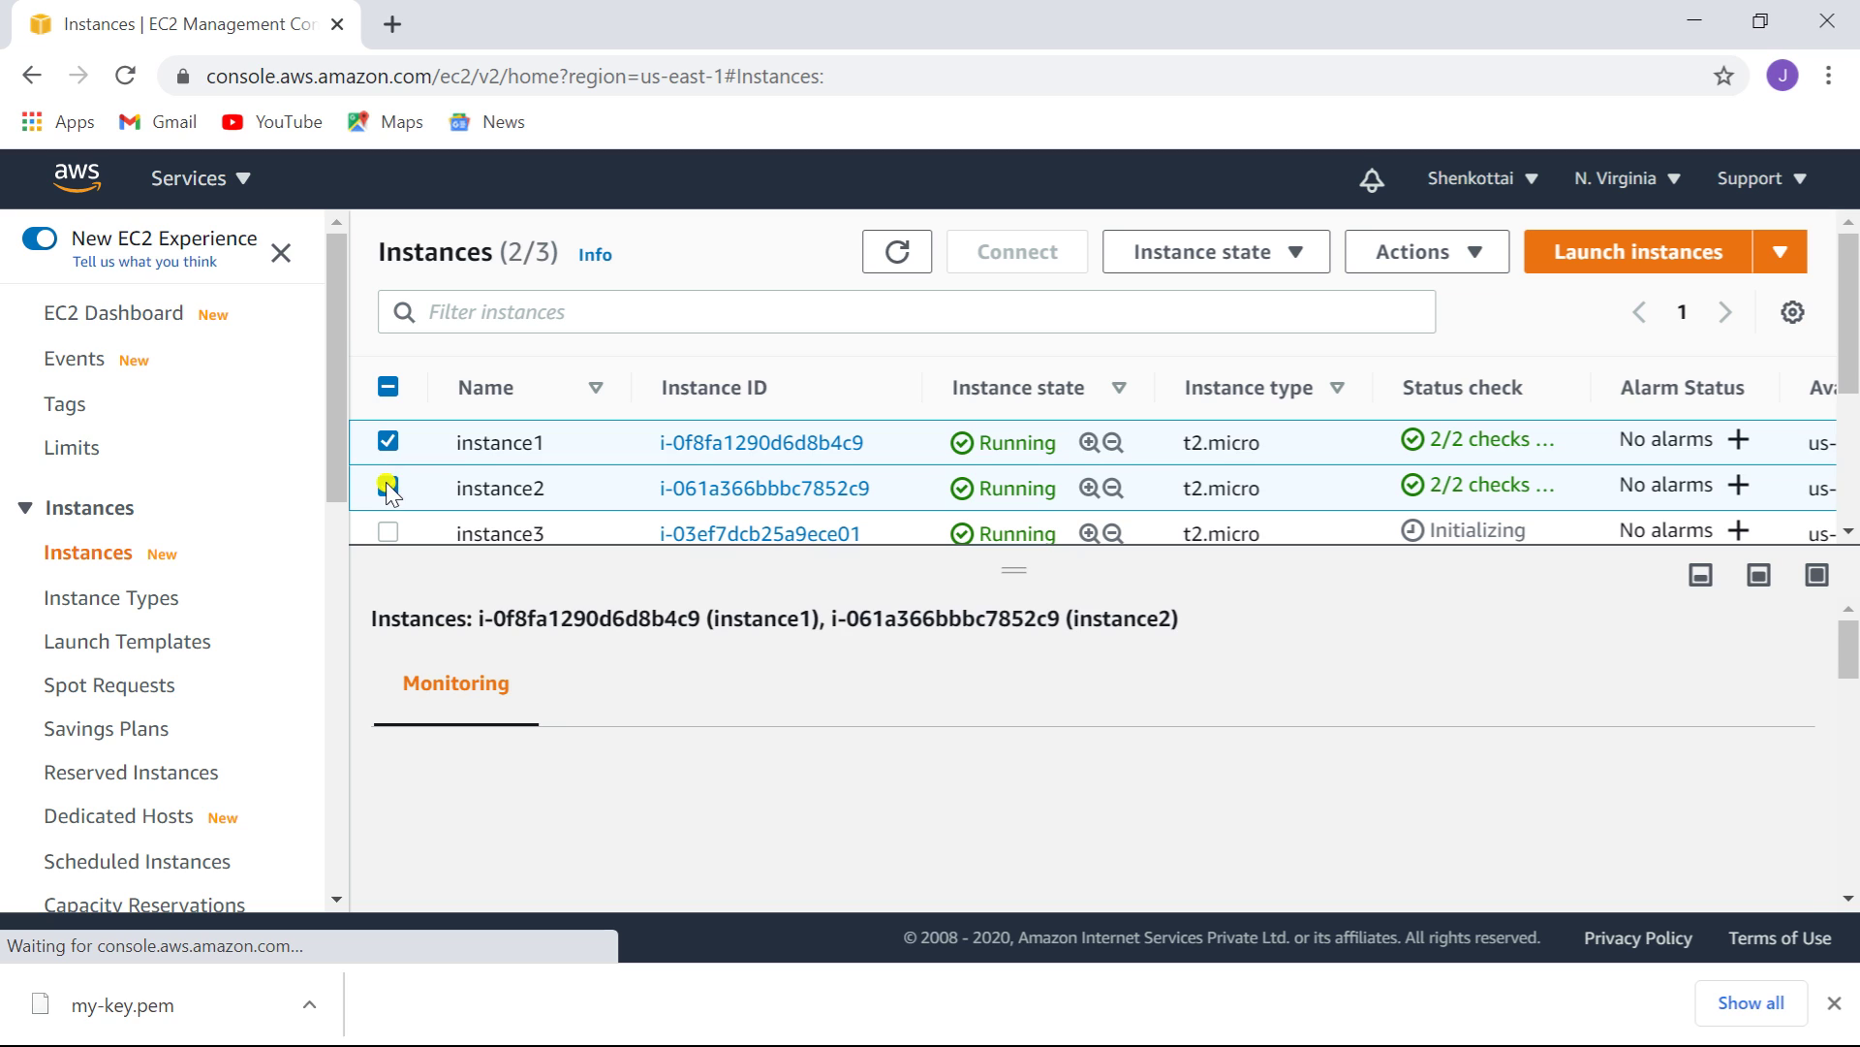
click(387, 485)
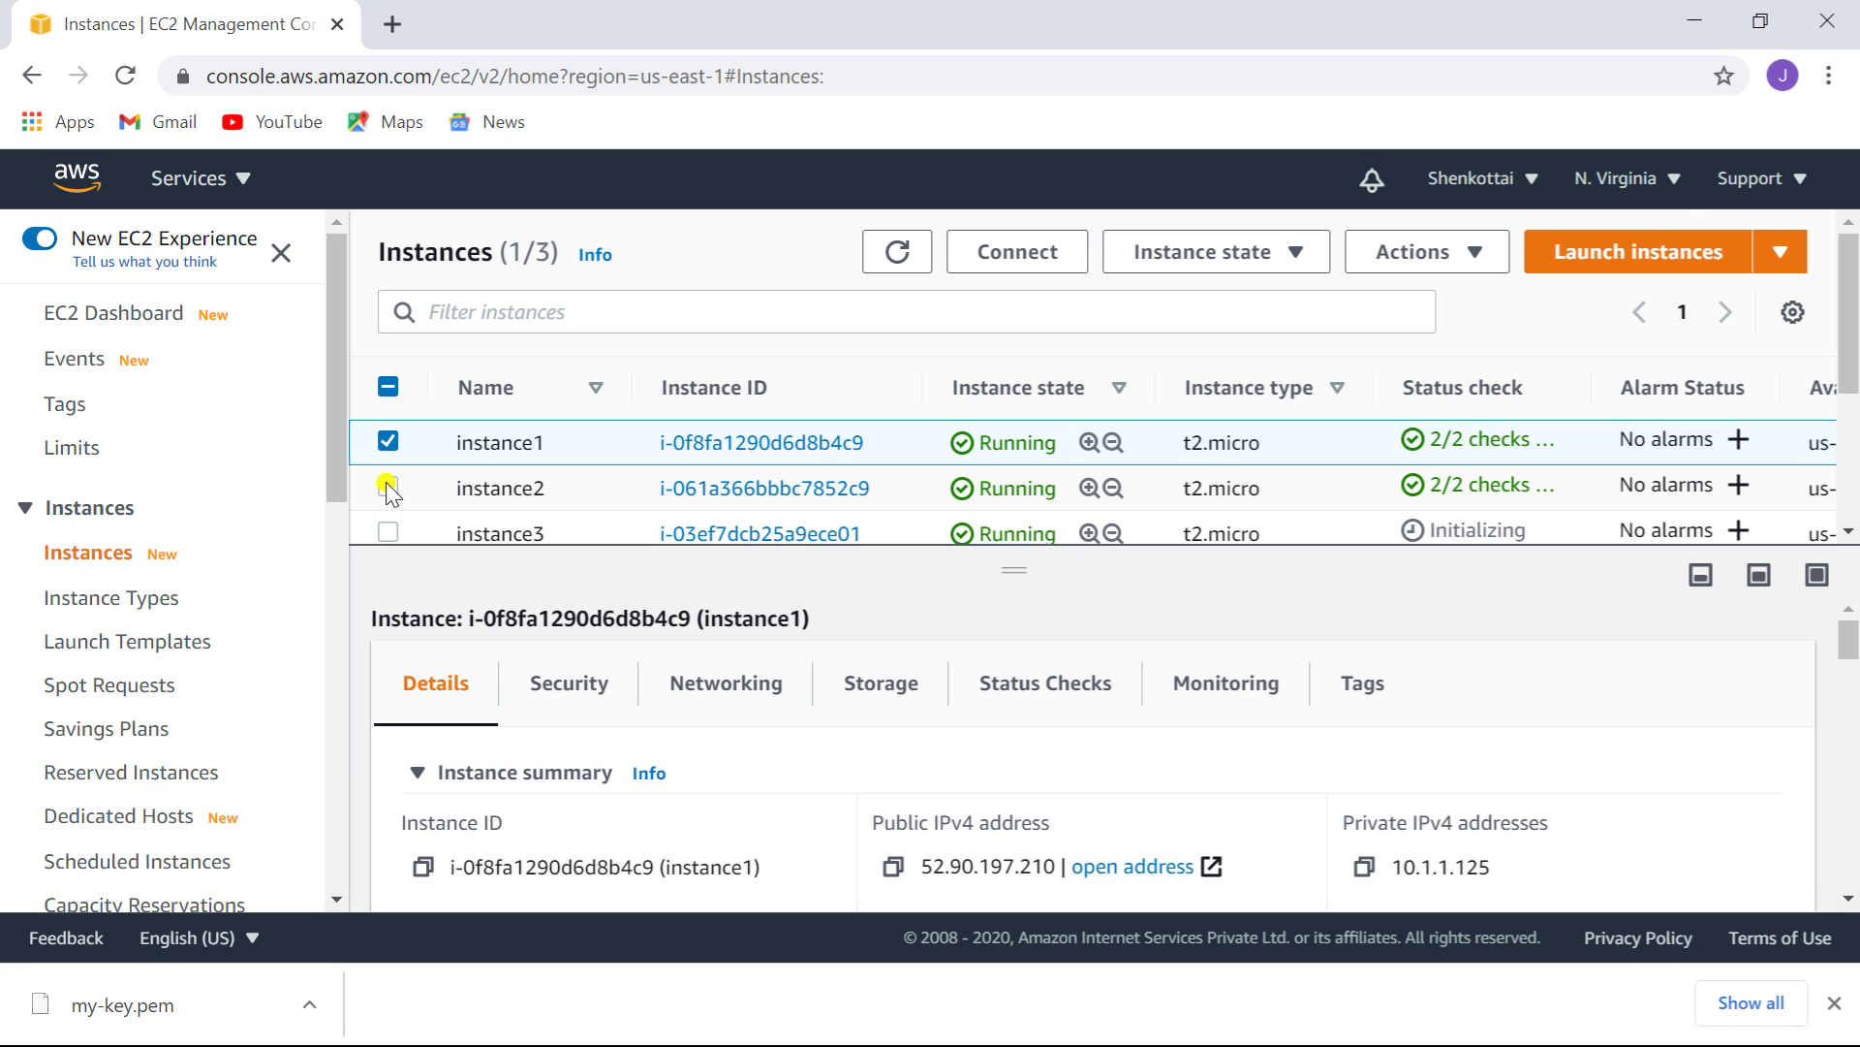
- Switch to the instance2 PuTTY terminal and ping instance1's private address, 10.1.1.125
key(alt+Tab)
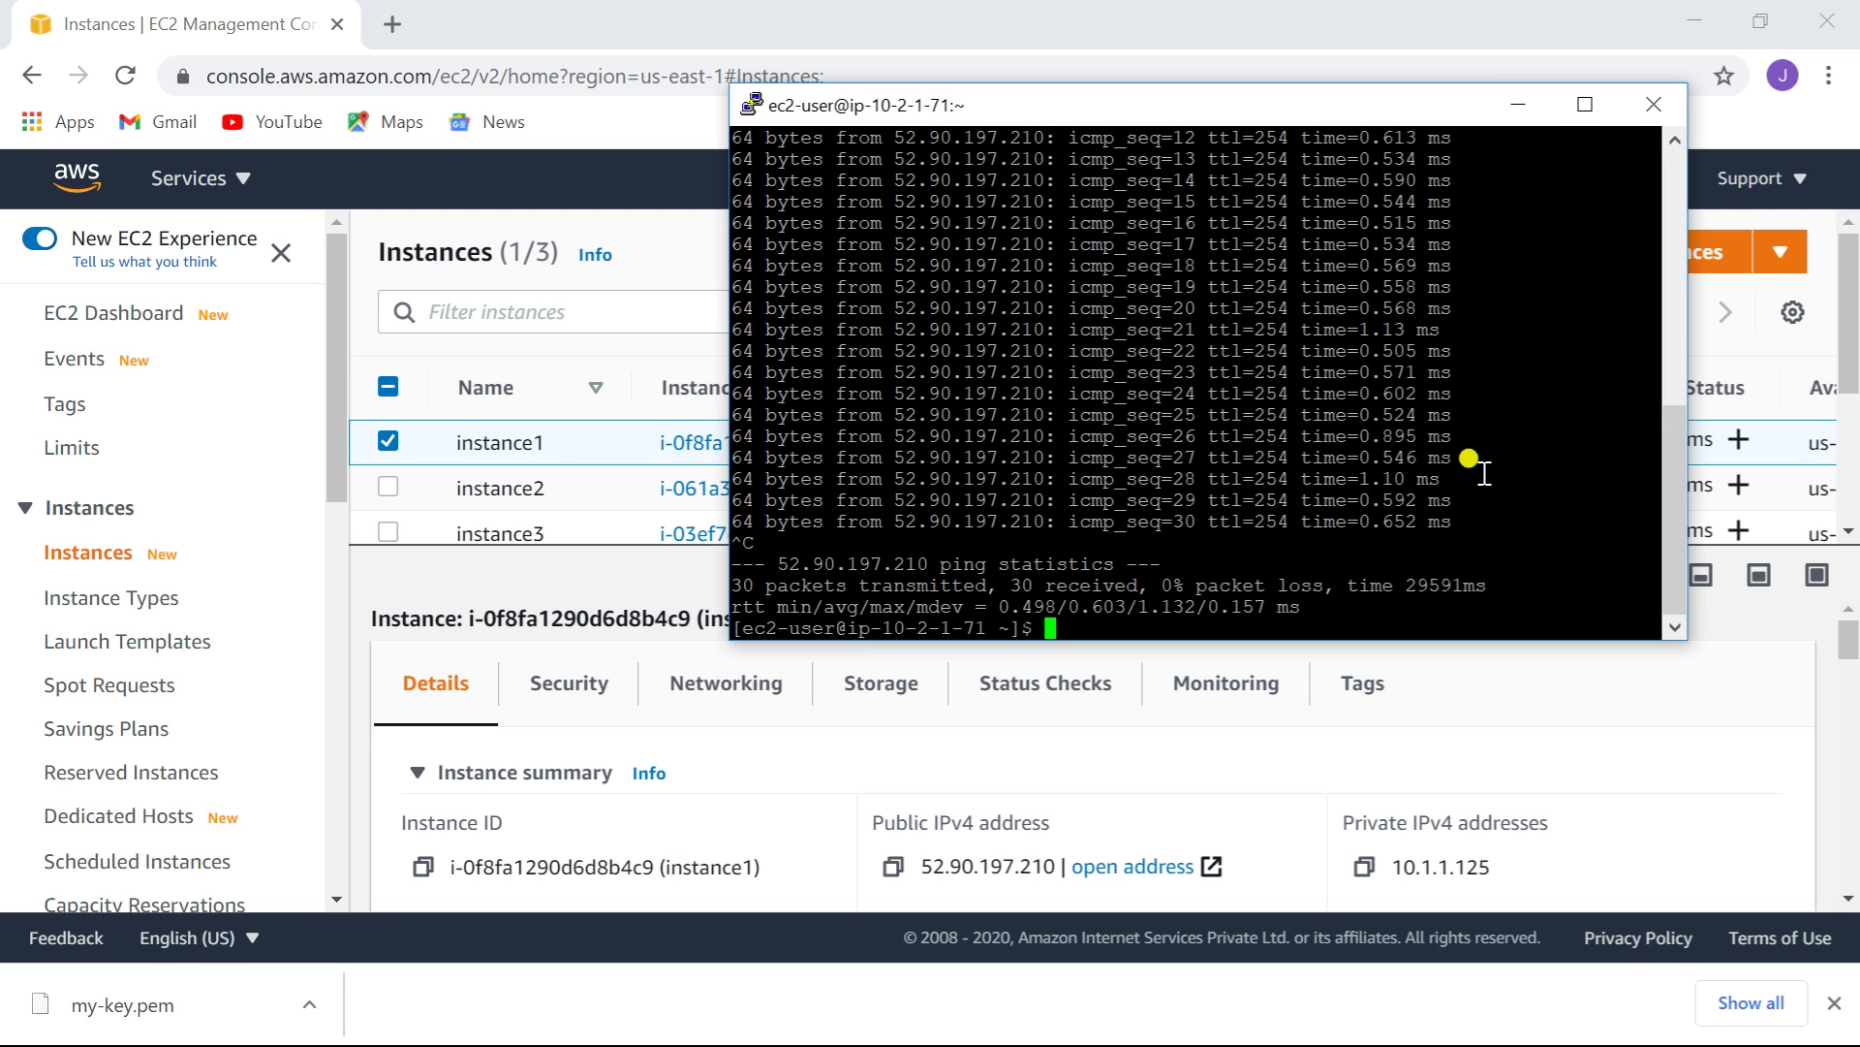
text(ping)
right_click(1483, 473)
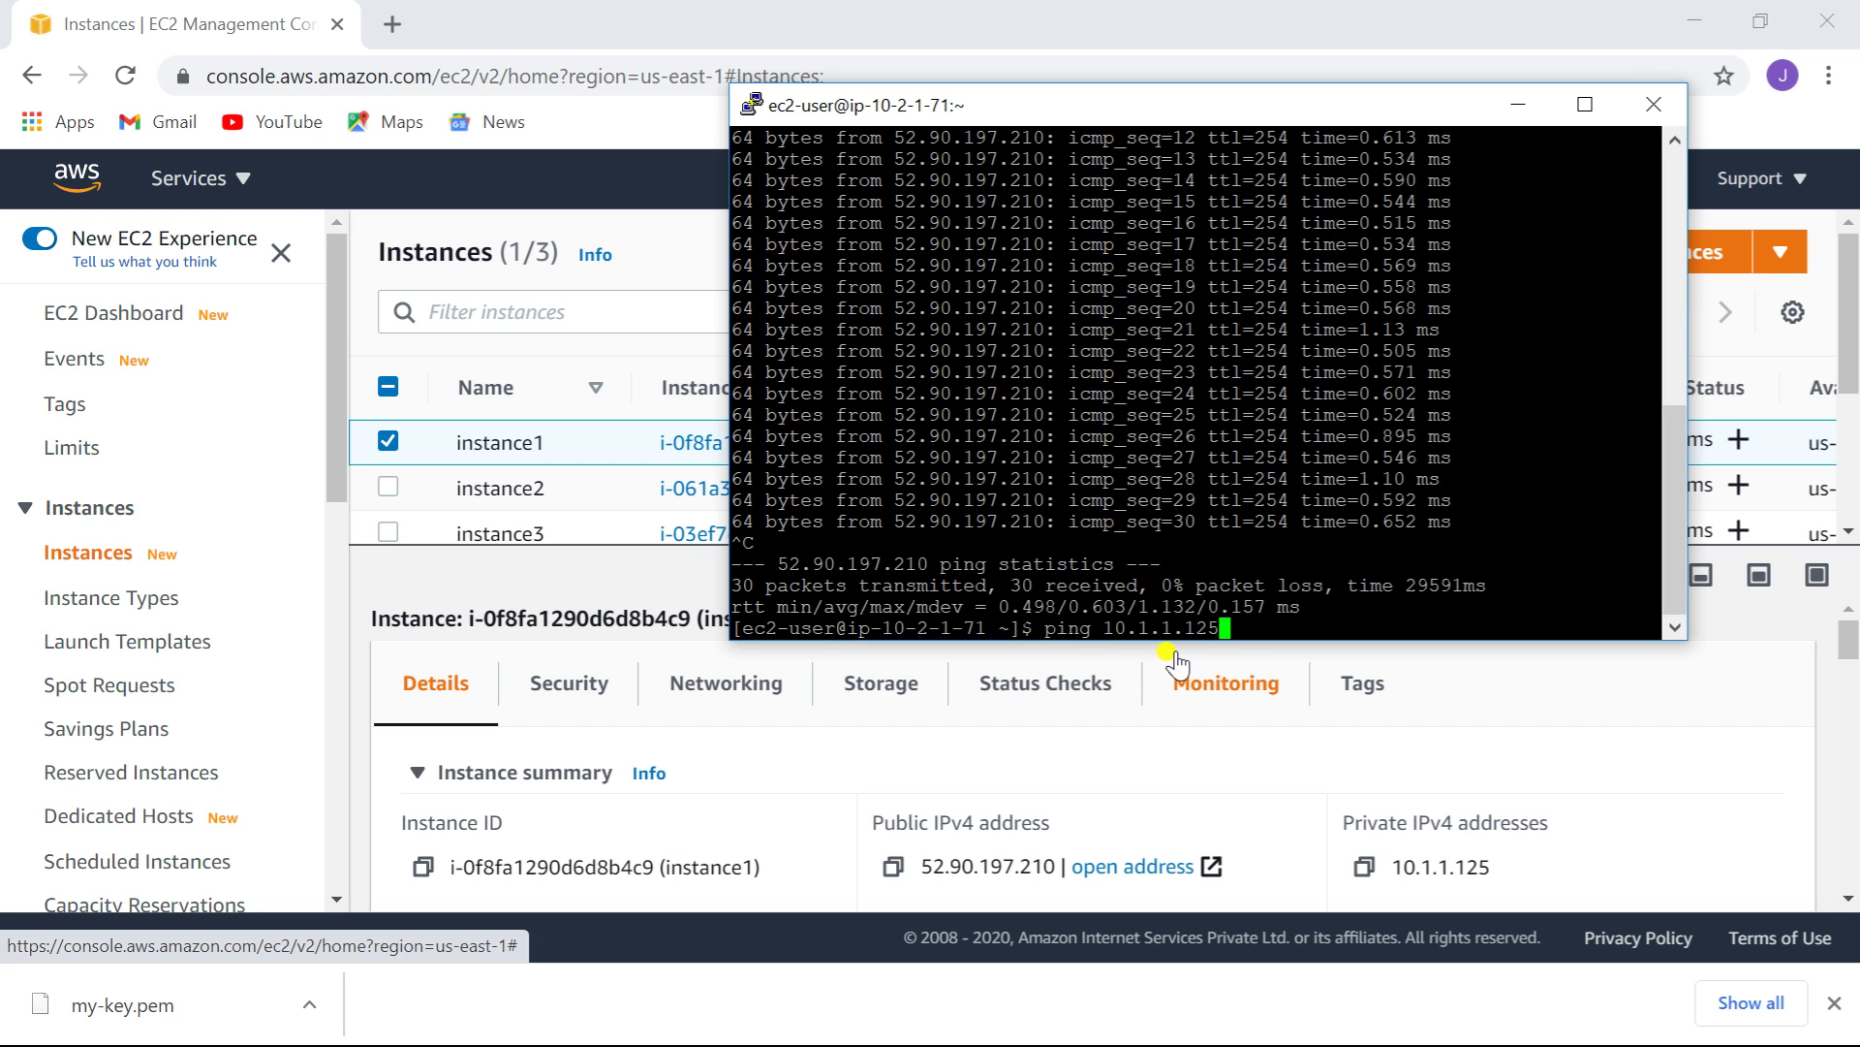
key(Return)
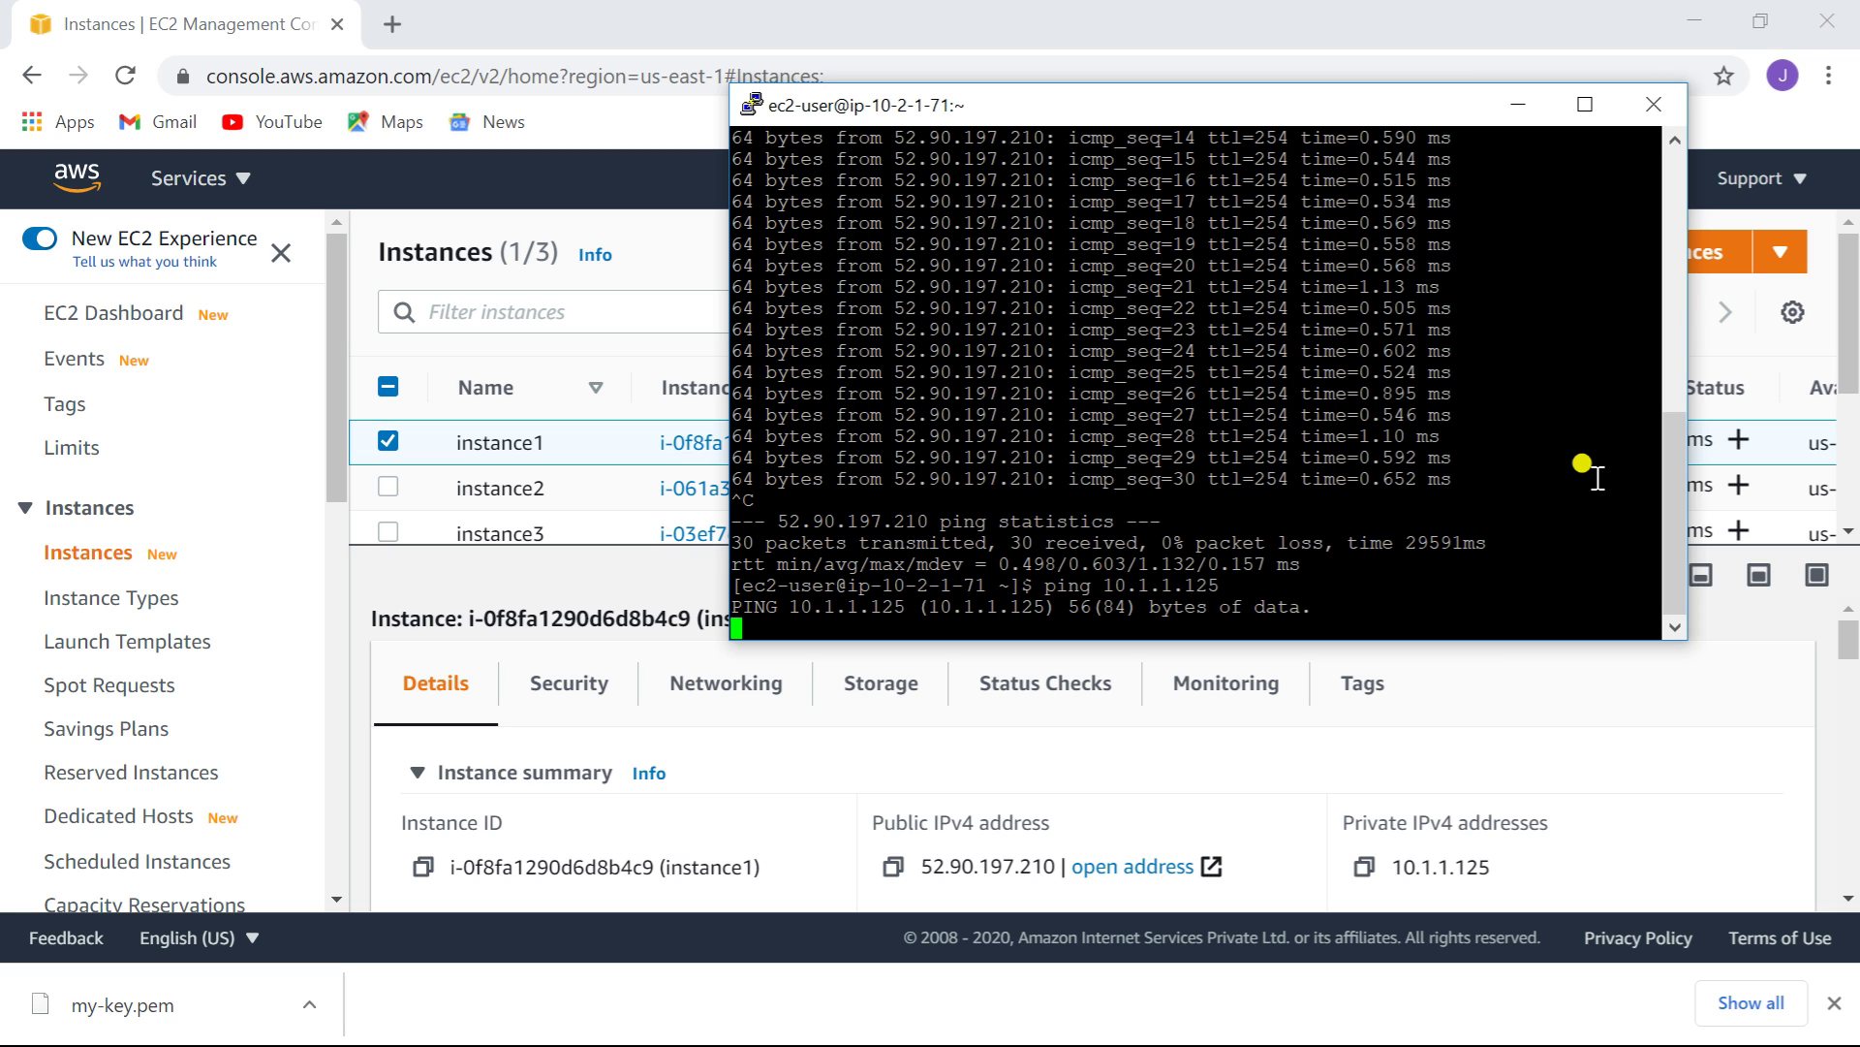
- Return to the instances list in Chrome, select only instance2 and copy its private IPv4 address
key(alt+Tab)
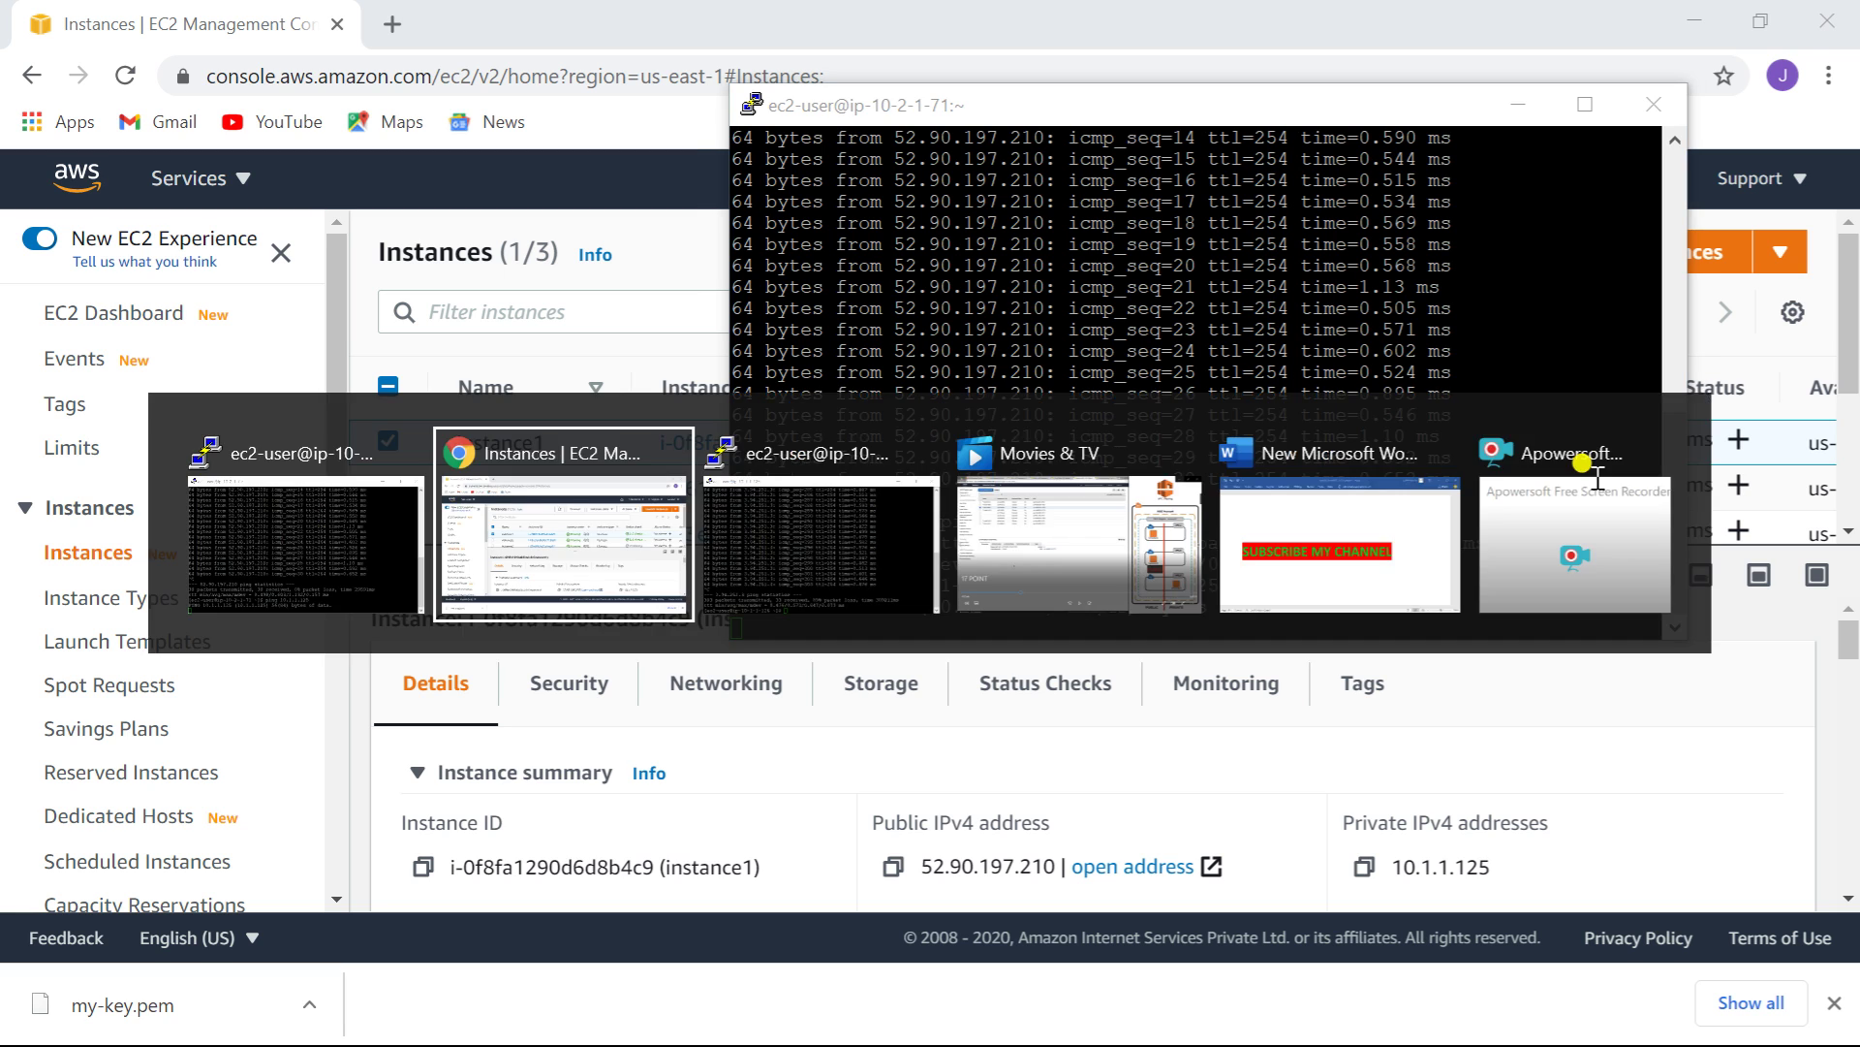
key(alt+Tab)
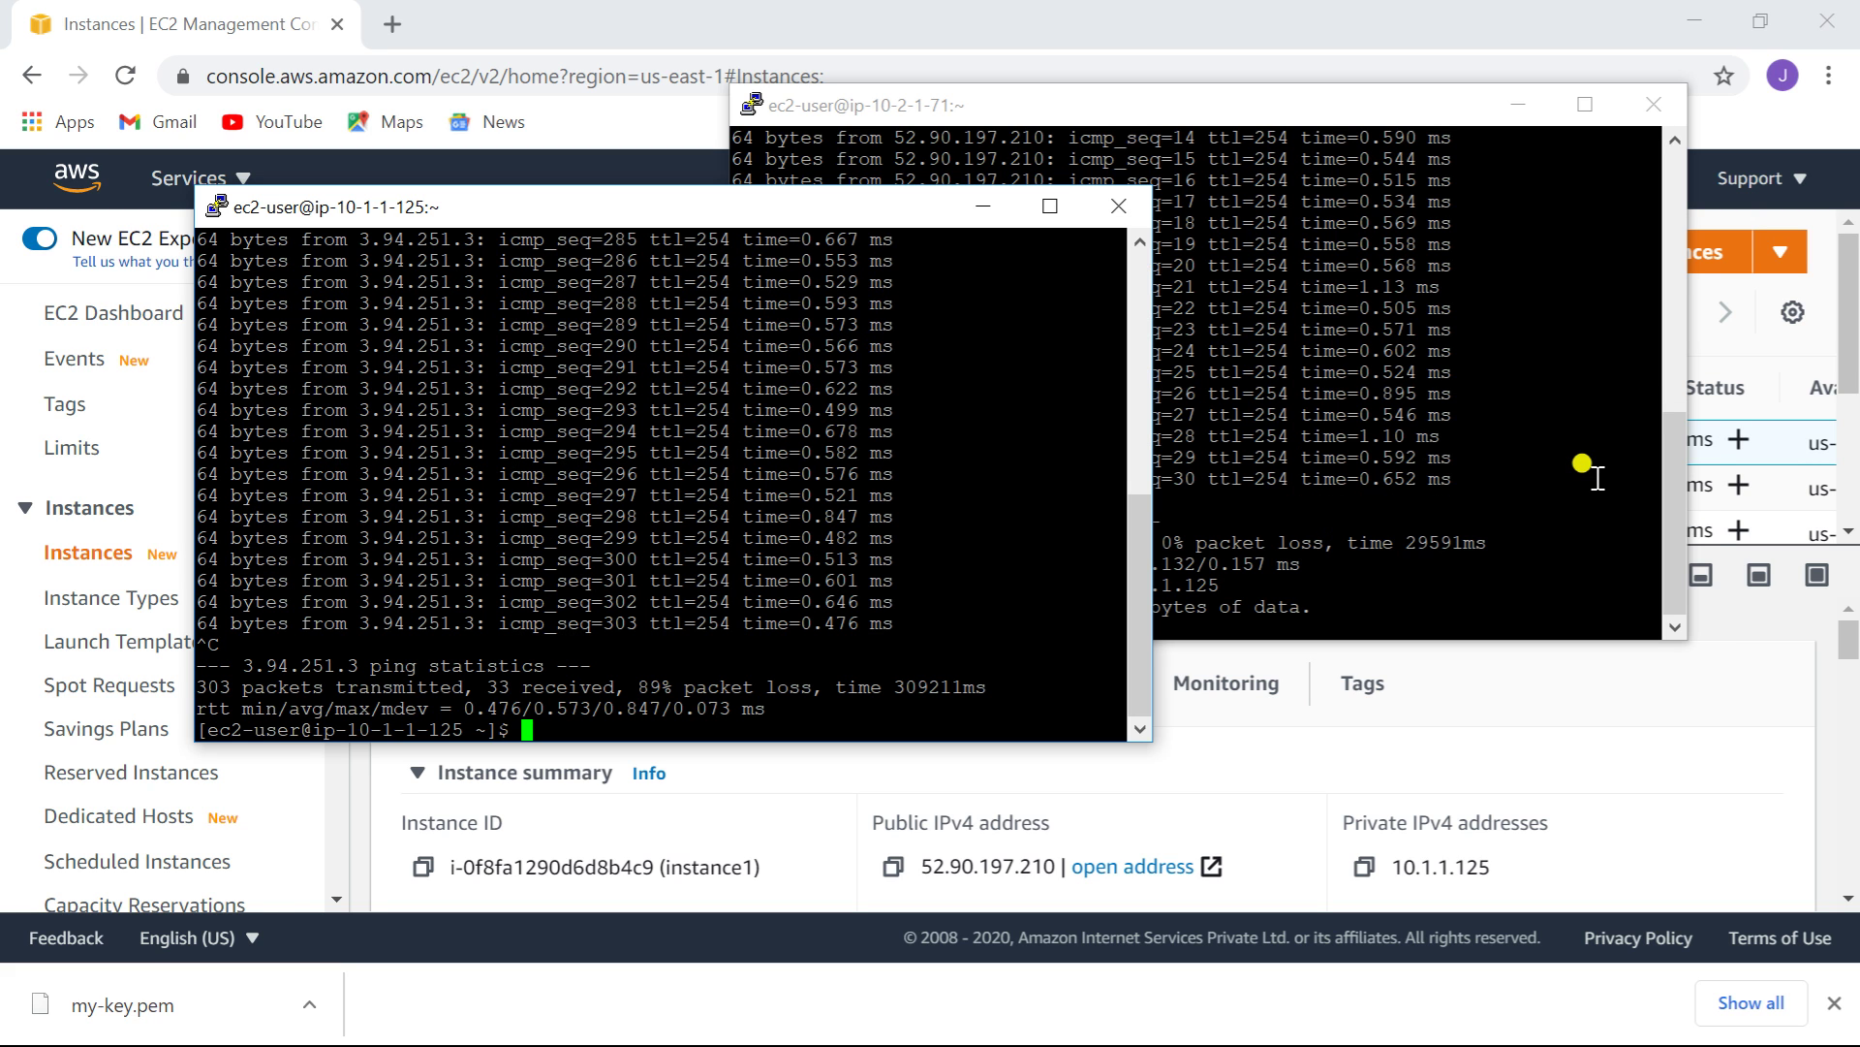
click(1516, 702)
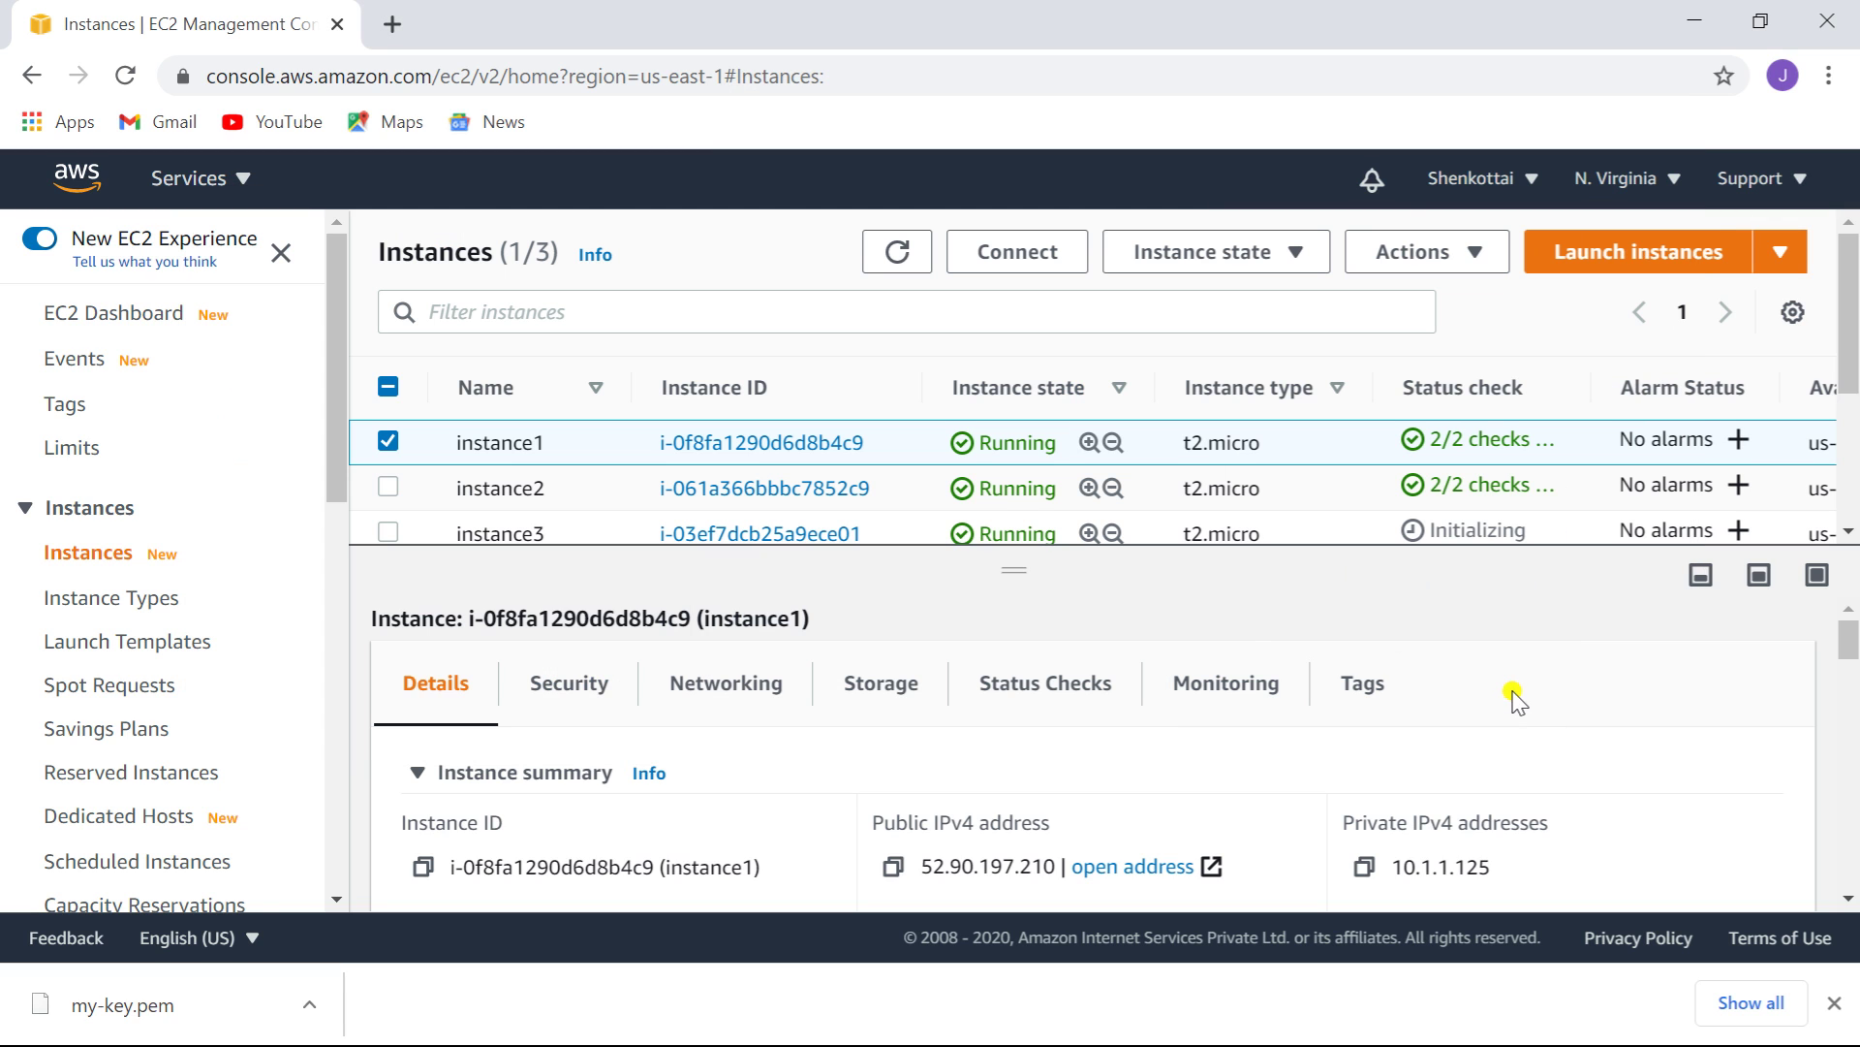
click(388, 485)
click(388, 441)
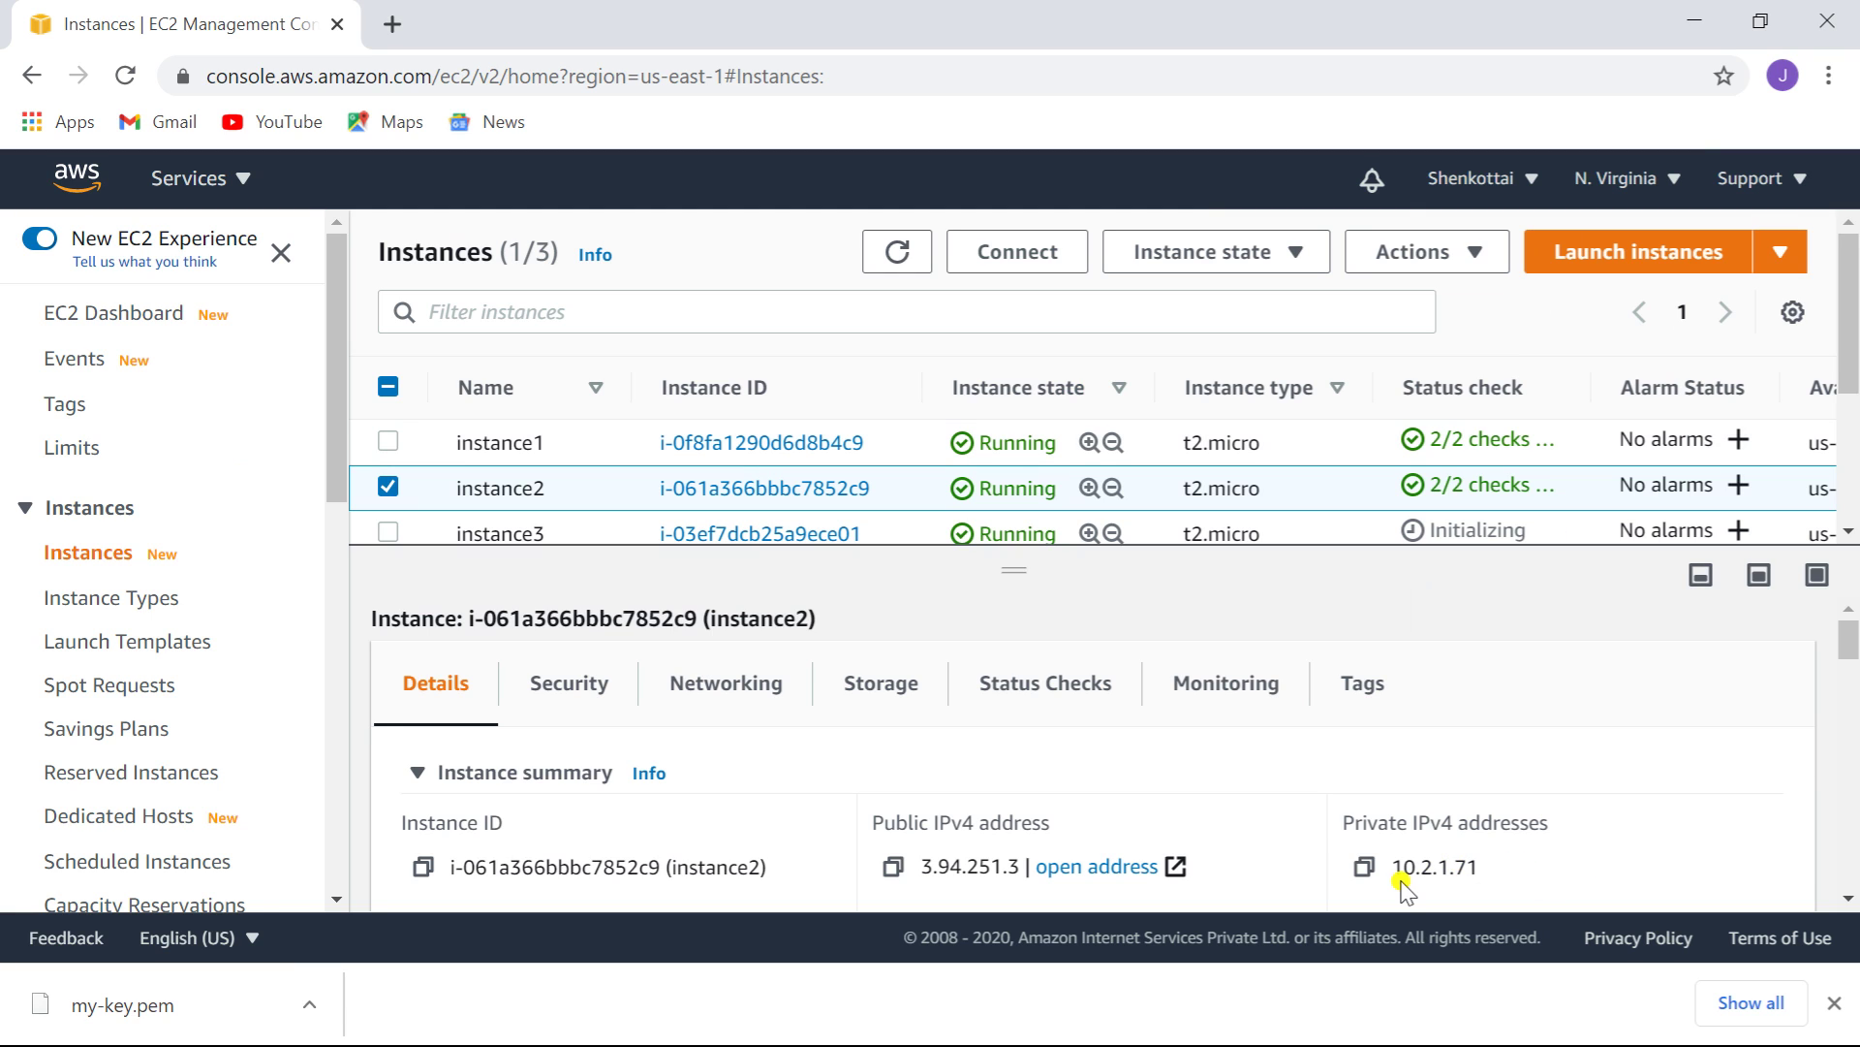
click(1364, 866)
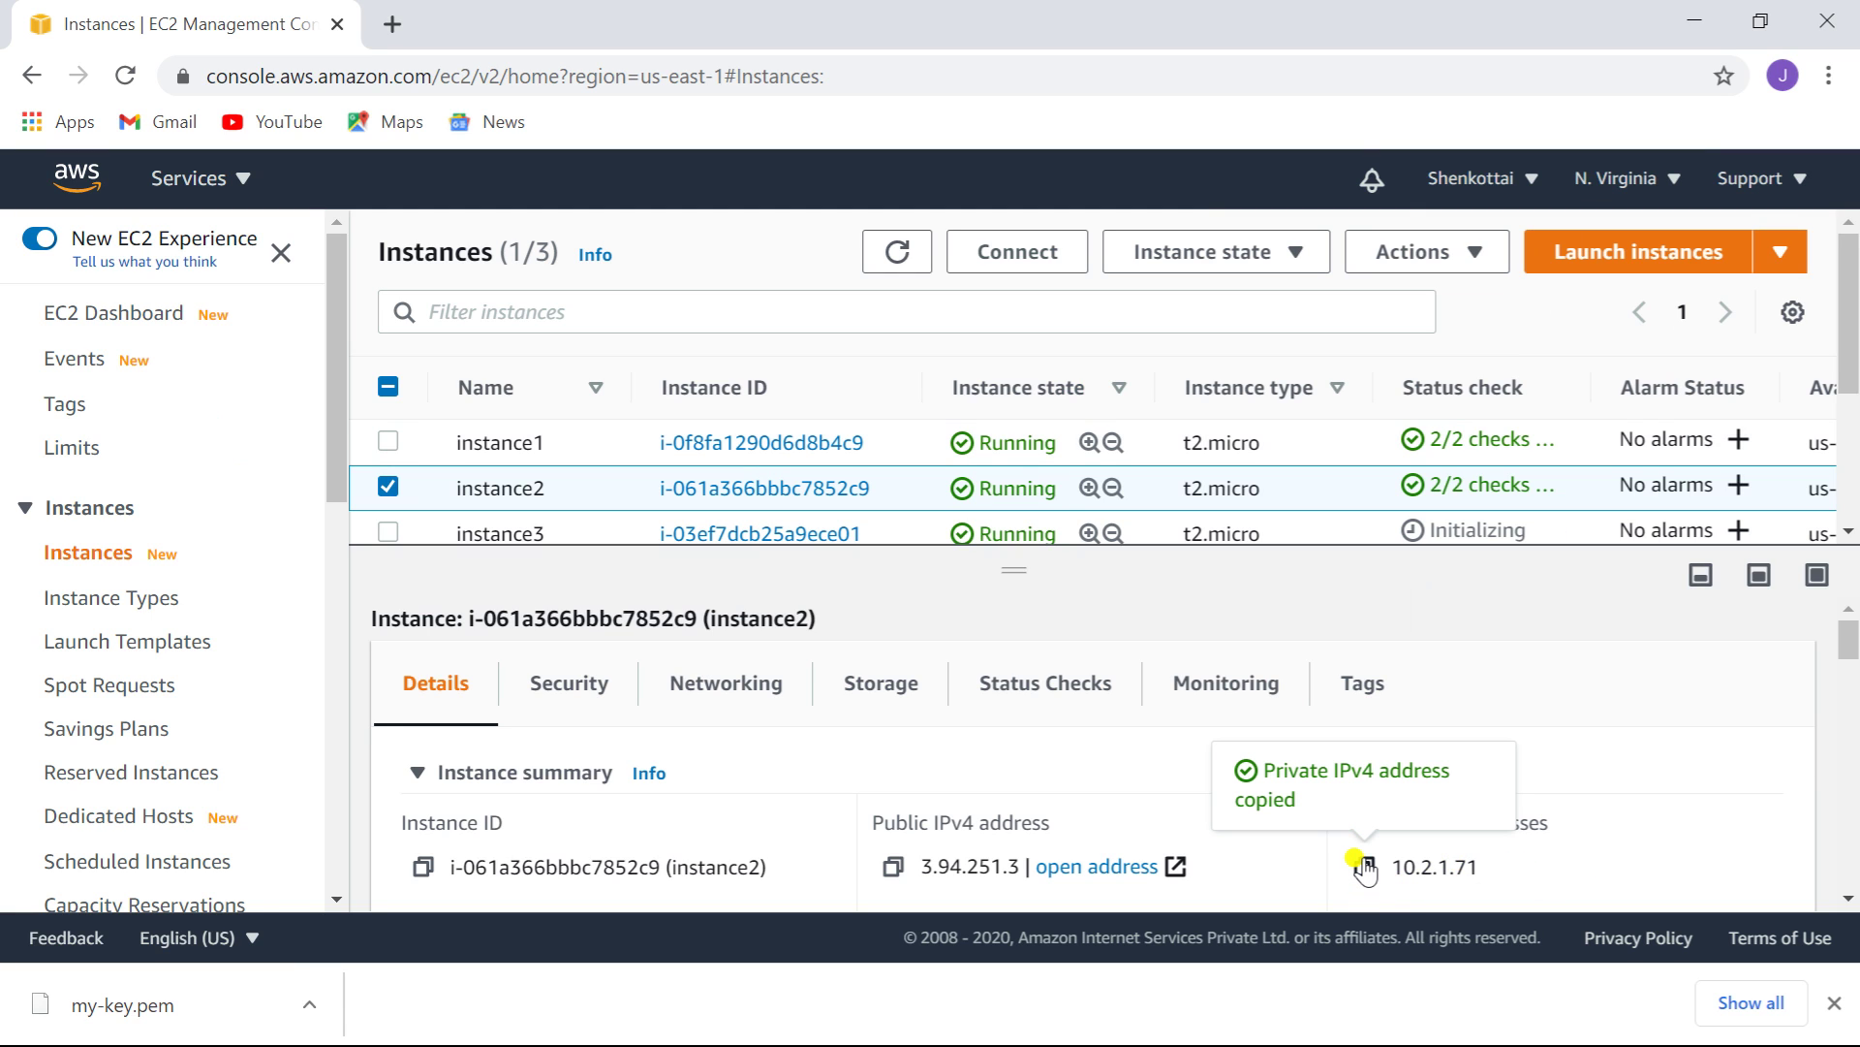
- Switch to the instance1 PuTTY terminal and ping instance2's private address, 10.2.1.71
key(alt+Tab)
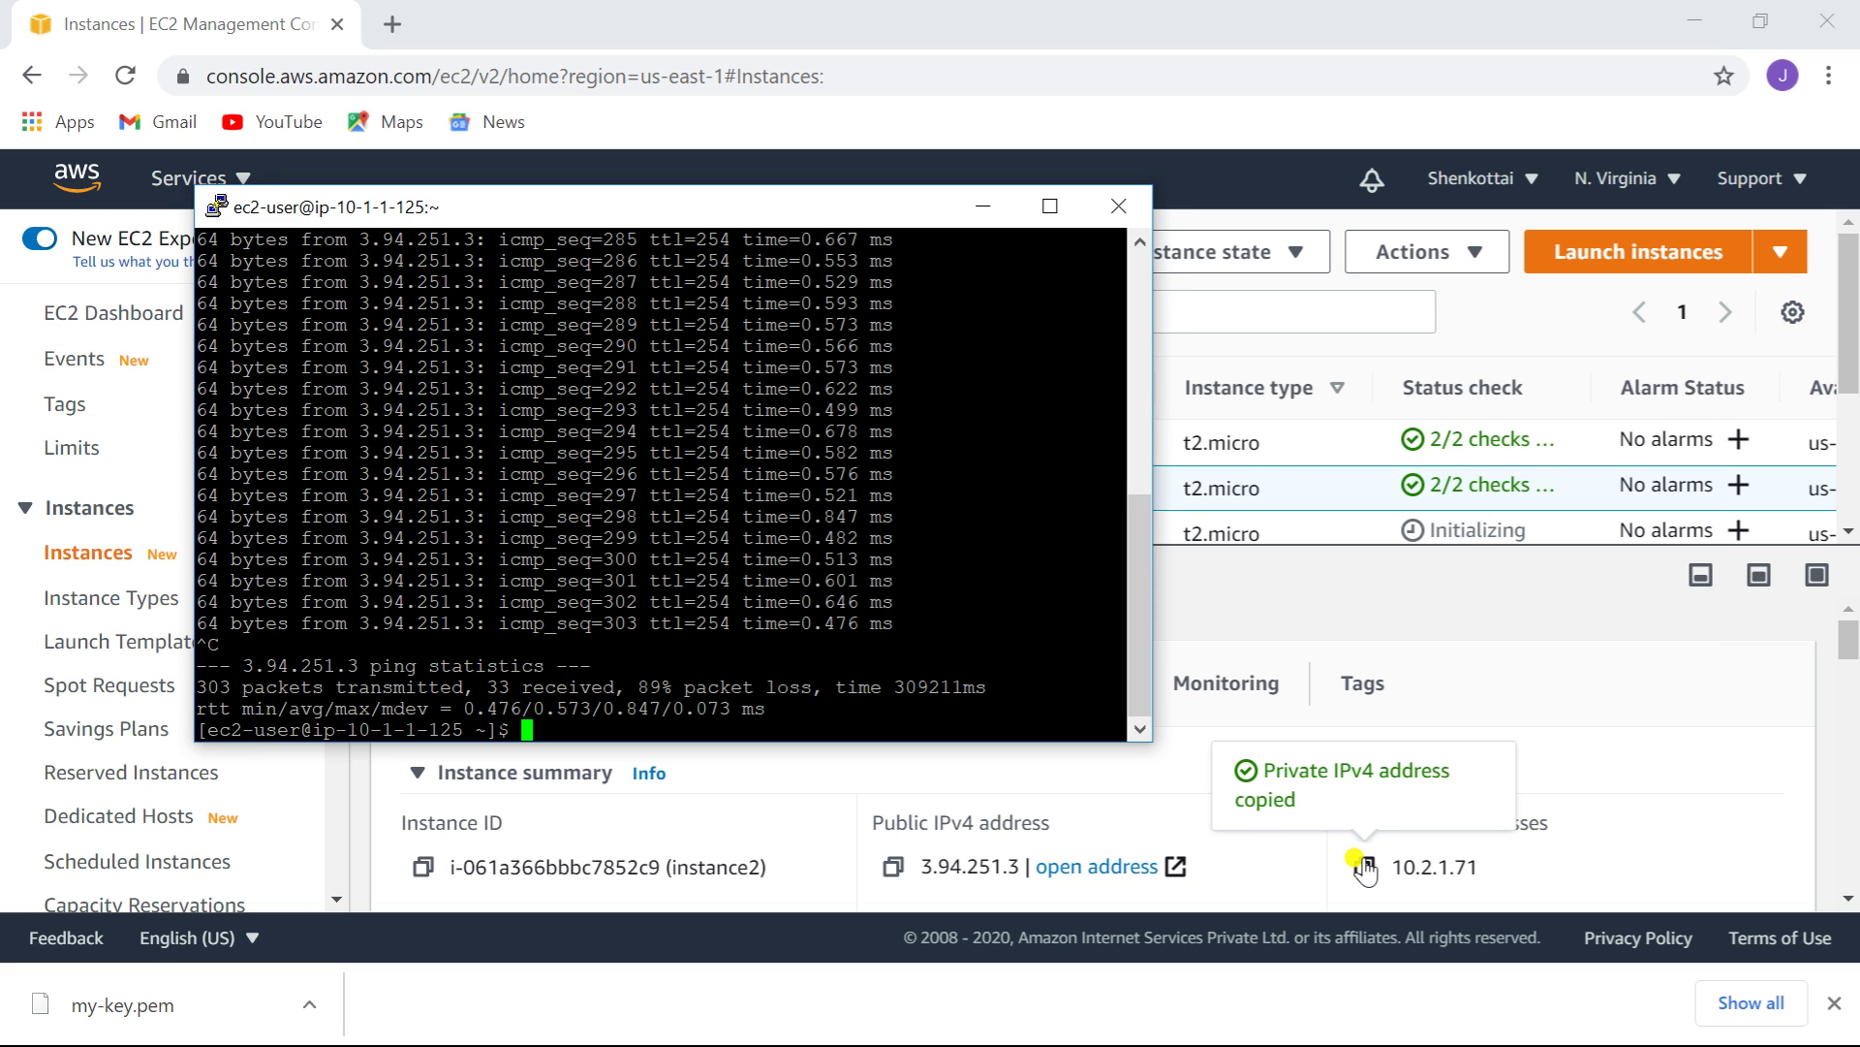
text(ping)
right_click(1020, 510)
key(Return)
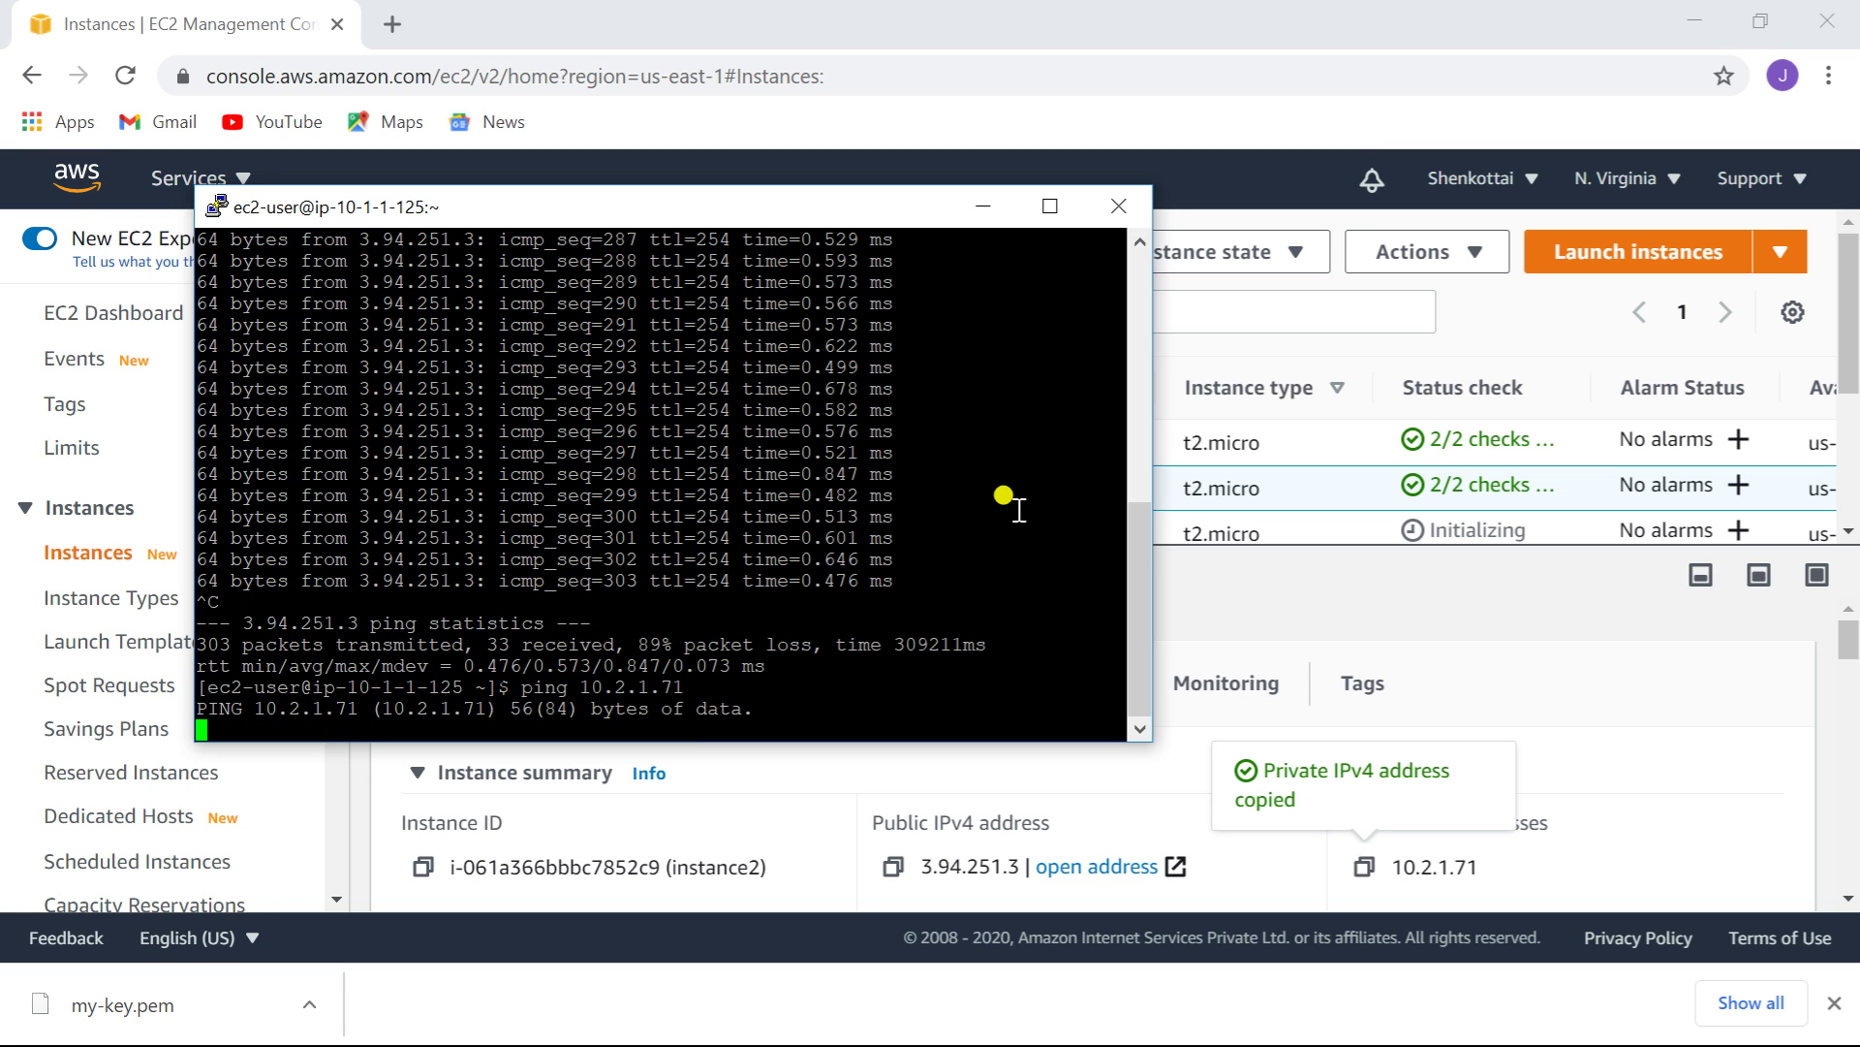